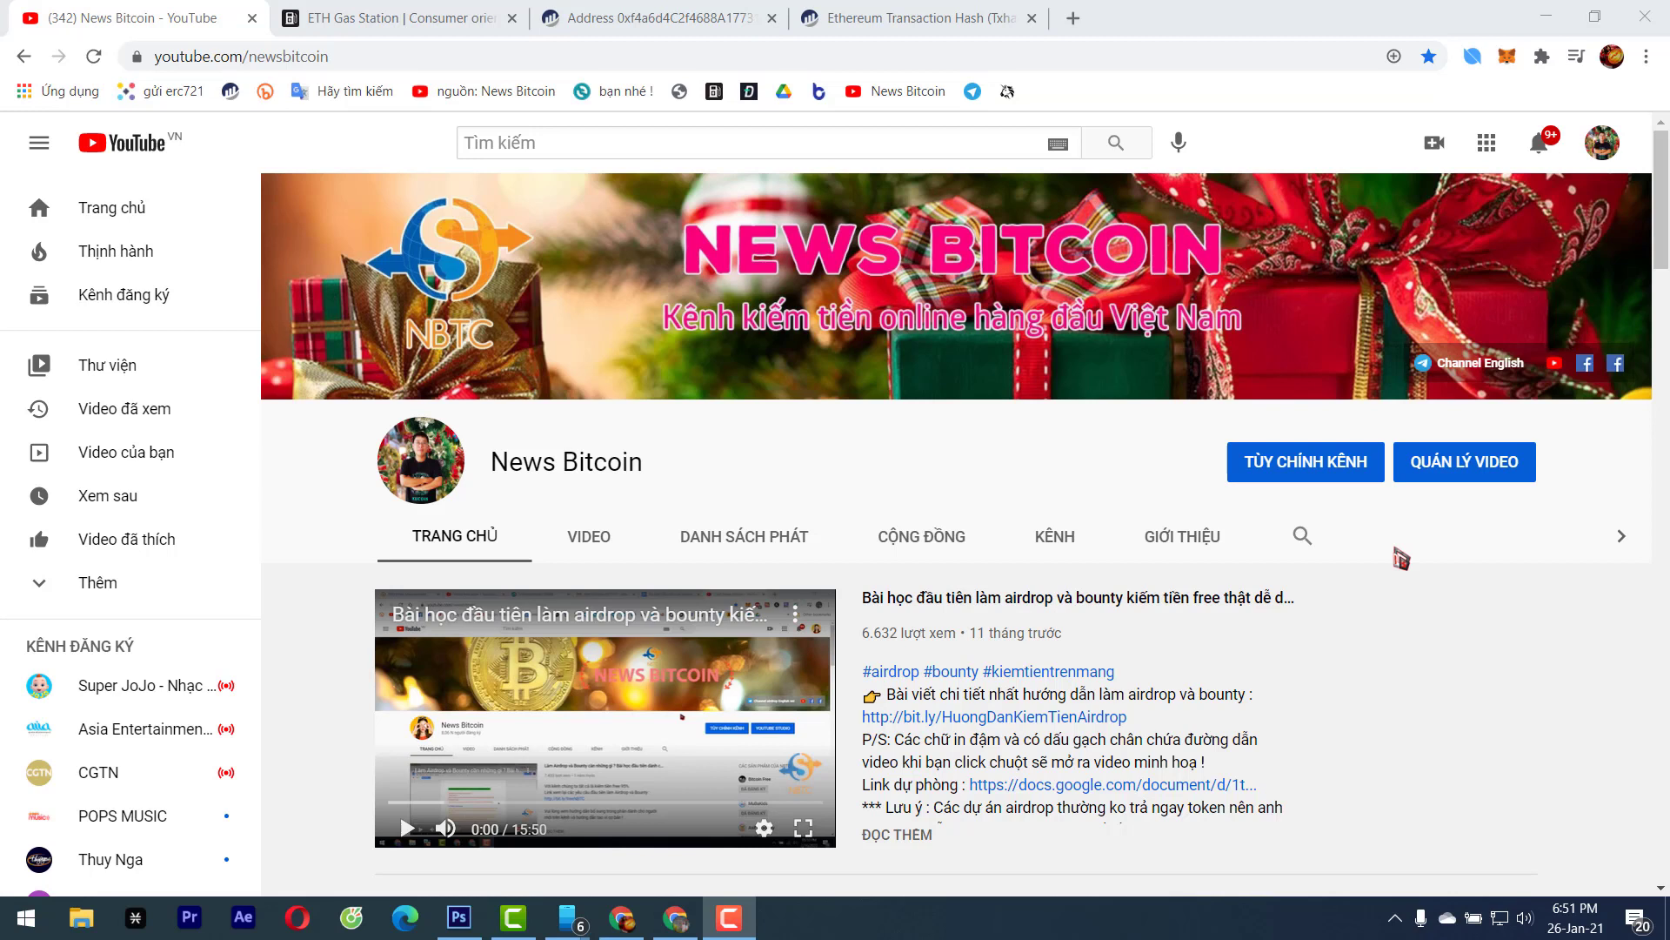
Switch to the Etherscan page of the pending Ethereum transaction, expand its additional details and review its status, fee and gas price
{"action": "left_click", "coordinate": [905, 17]}
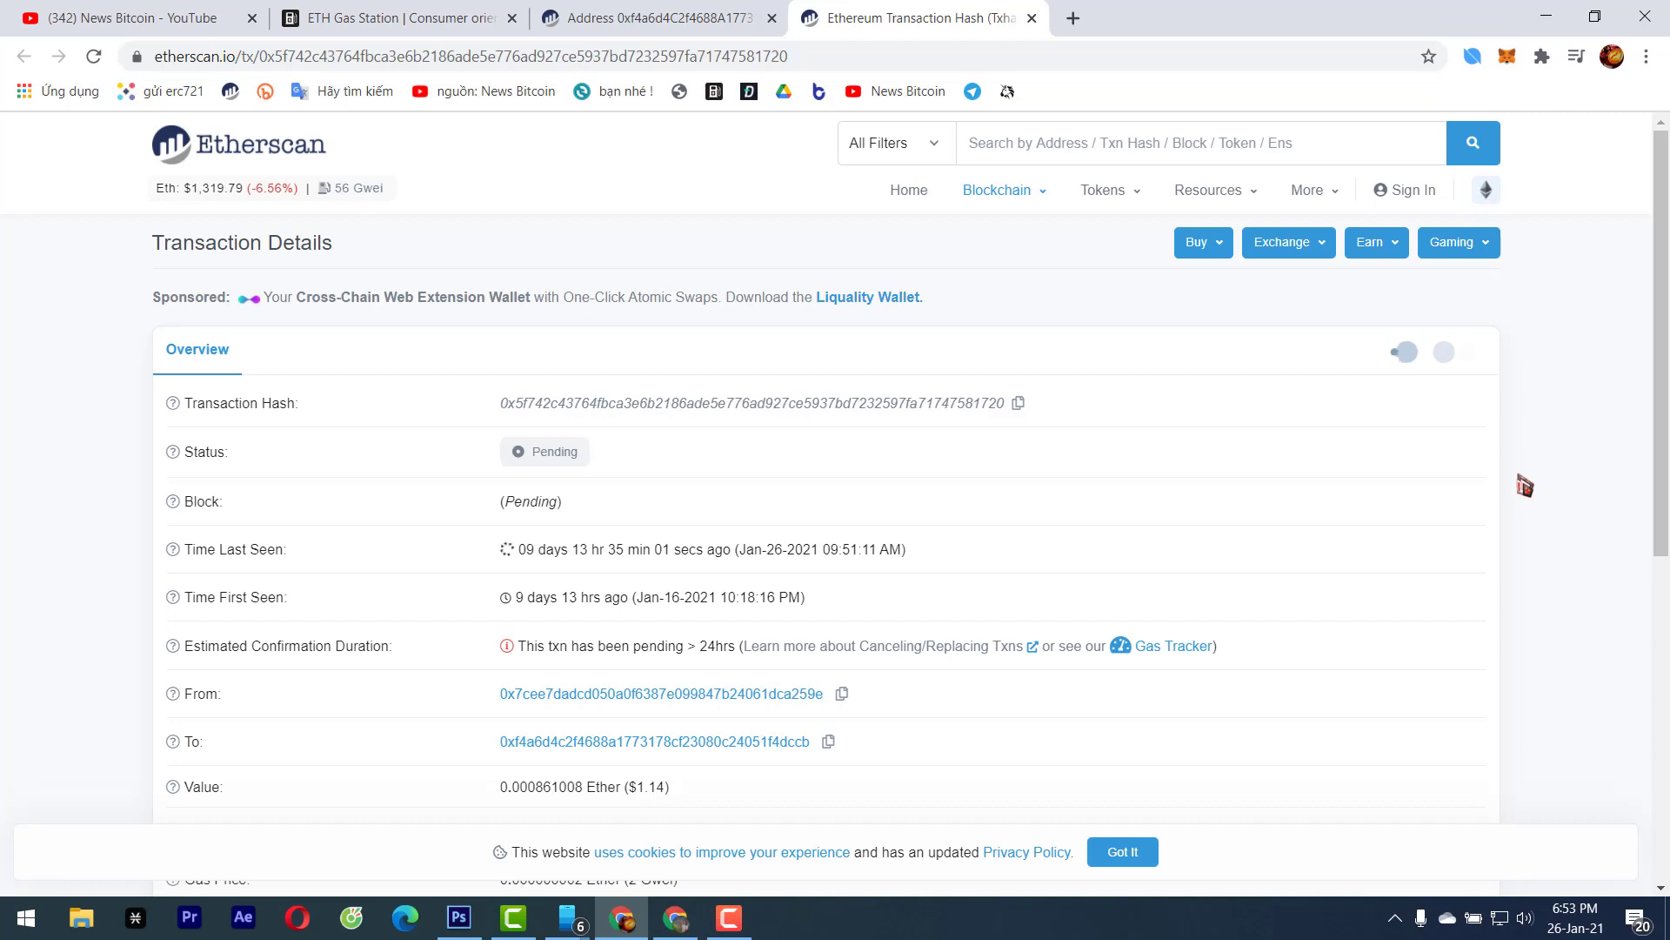
{"action": "scroll", "coordinate": [1535, 431], "scroll_direction": "down", "scroll_amount": 2}
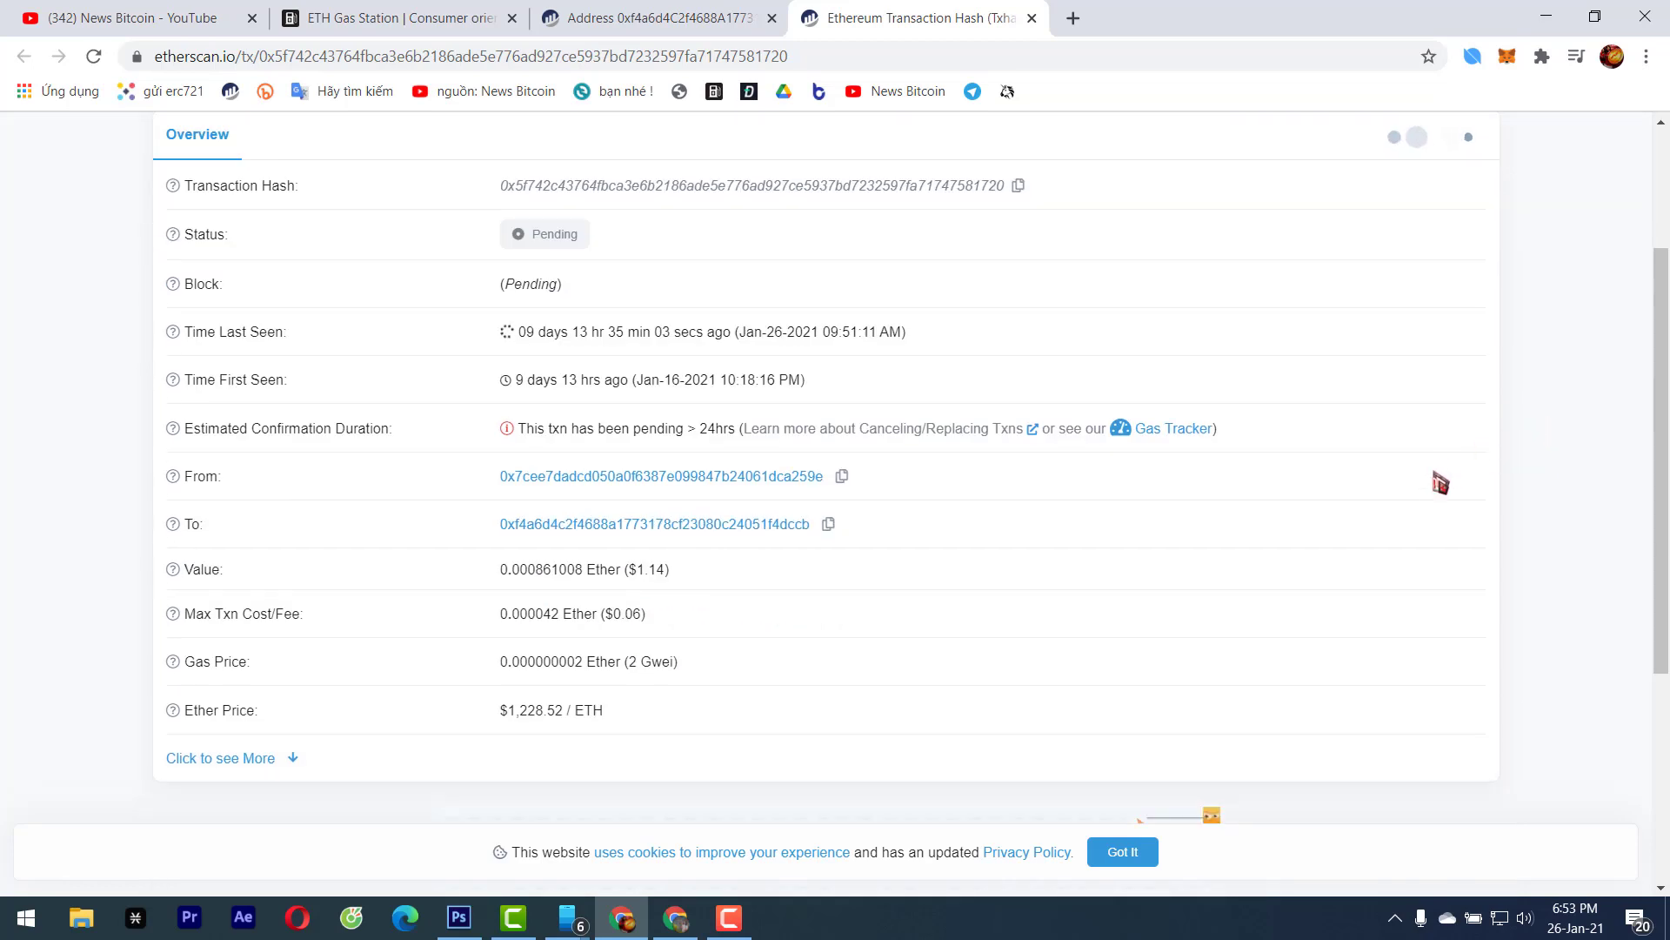
{"action": "scroll", "coordinate": [1465, 504], "scroll_direction": "down", "scroll_amount": 2}
{"action": "scroll", "coordinate": [1467, 507], "scroll_direction": "up", "scroll_amount": 1}
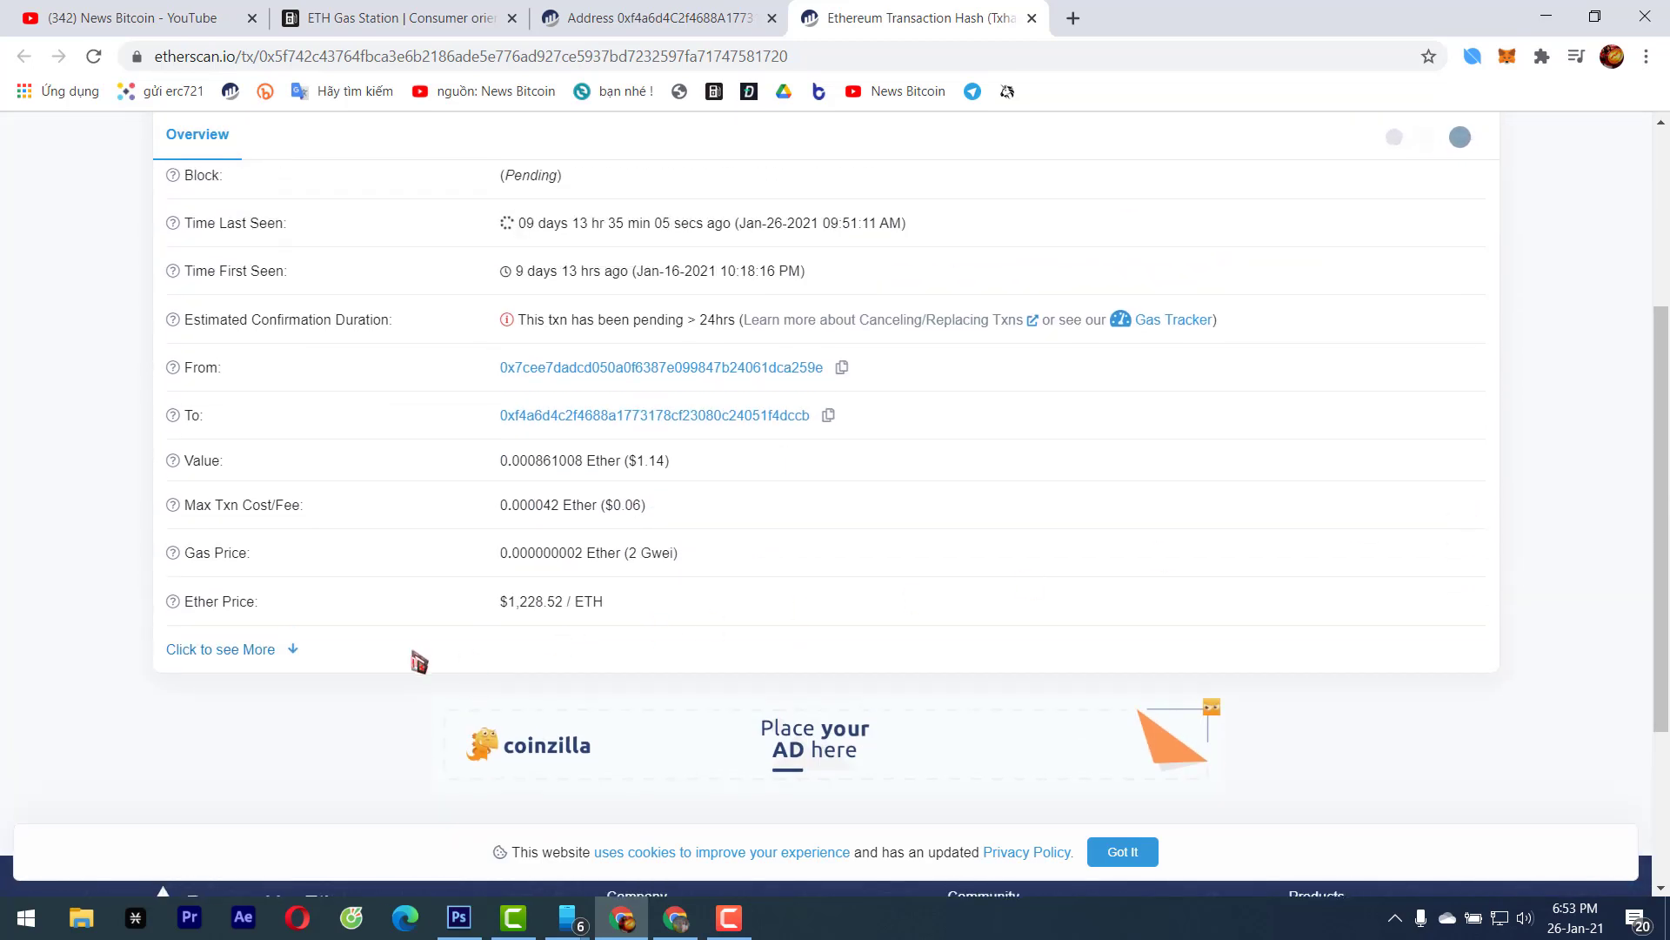
{"action": "left_click", "coordinate": [291, 647]}
{"action": "scroll", "coordinate": [1628, 569], "scroll_direction": "up", "scroll_amount": 1}
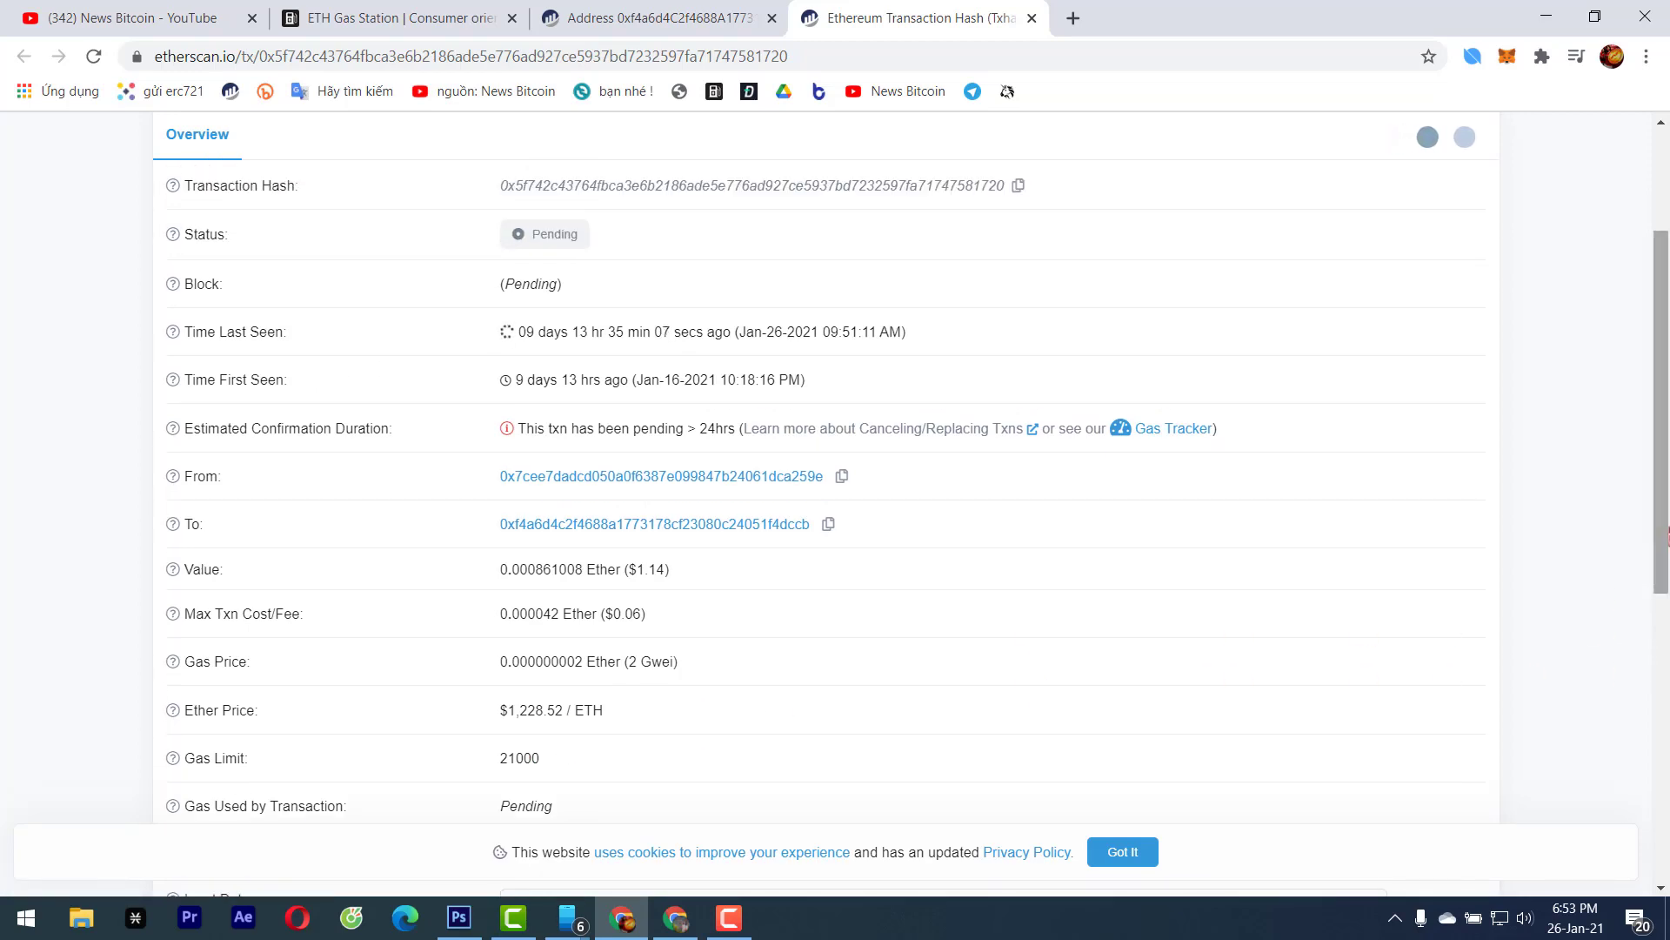
{"action": "scroll", "coordinate": [1628, 569], "scroll_direction": "up", "scroll_amount": 1}
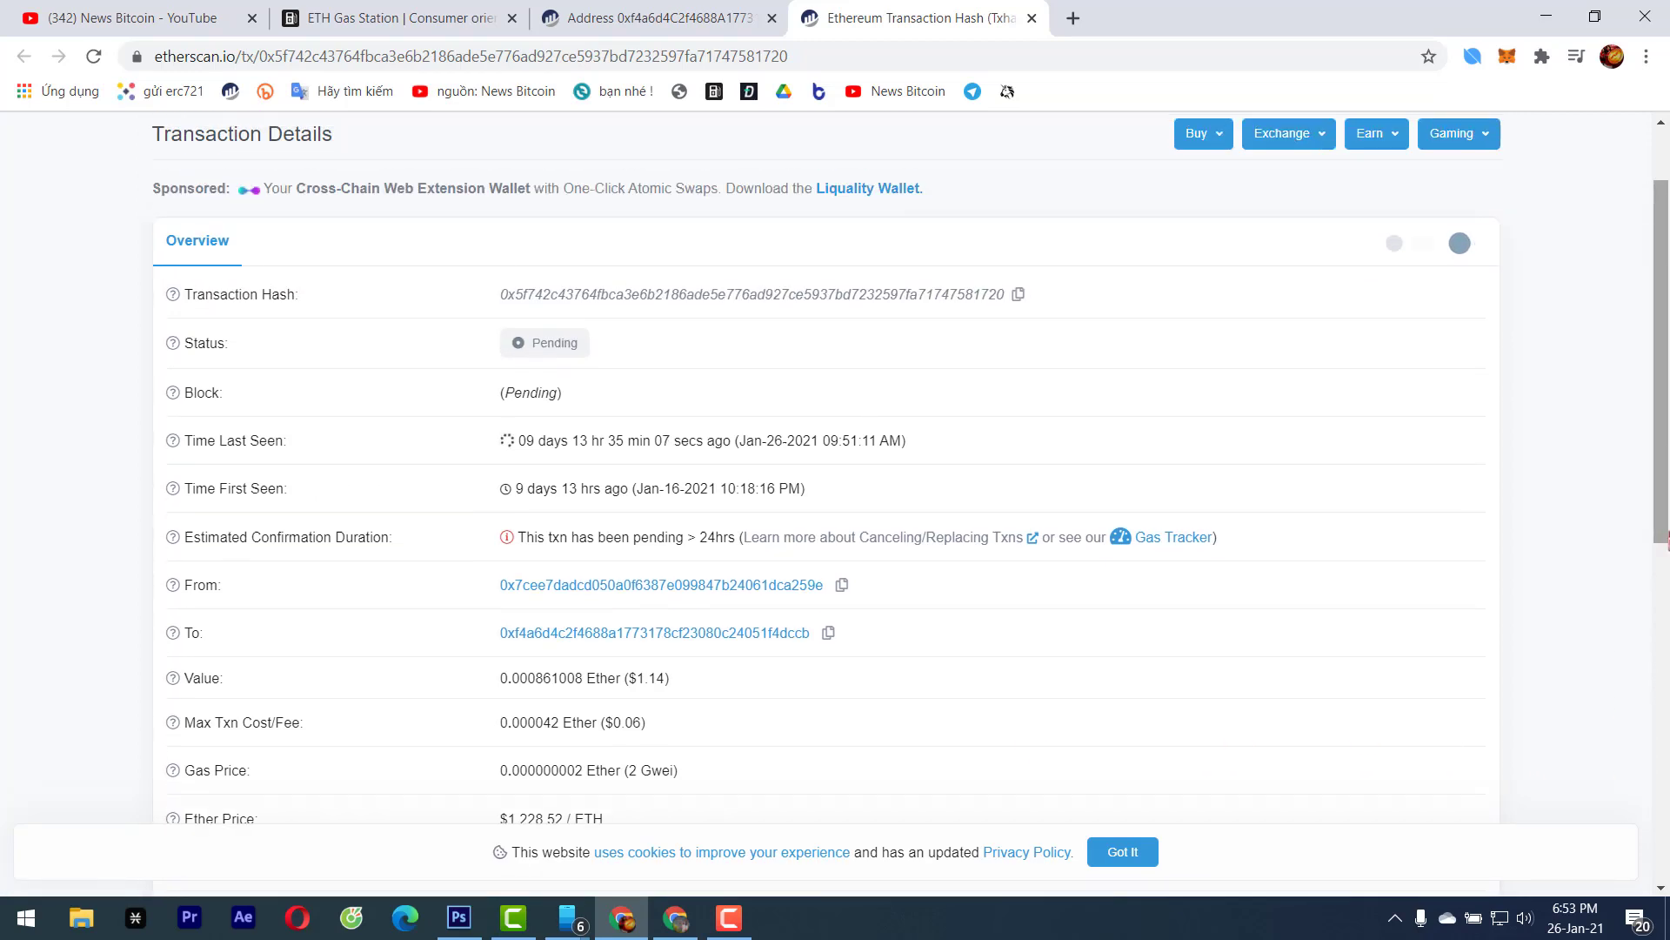
Open Google Translate in a new browser tab and enter the source text "Chỉ có thể huỷ lệnh gửi đi"
{"action": "left_click", "coordinate": [1073, 18]}
{"action": "left_click", "coordinate": [389, 96]}
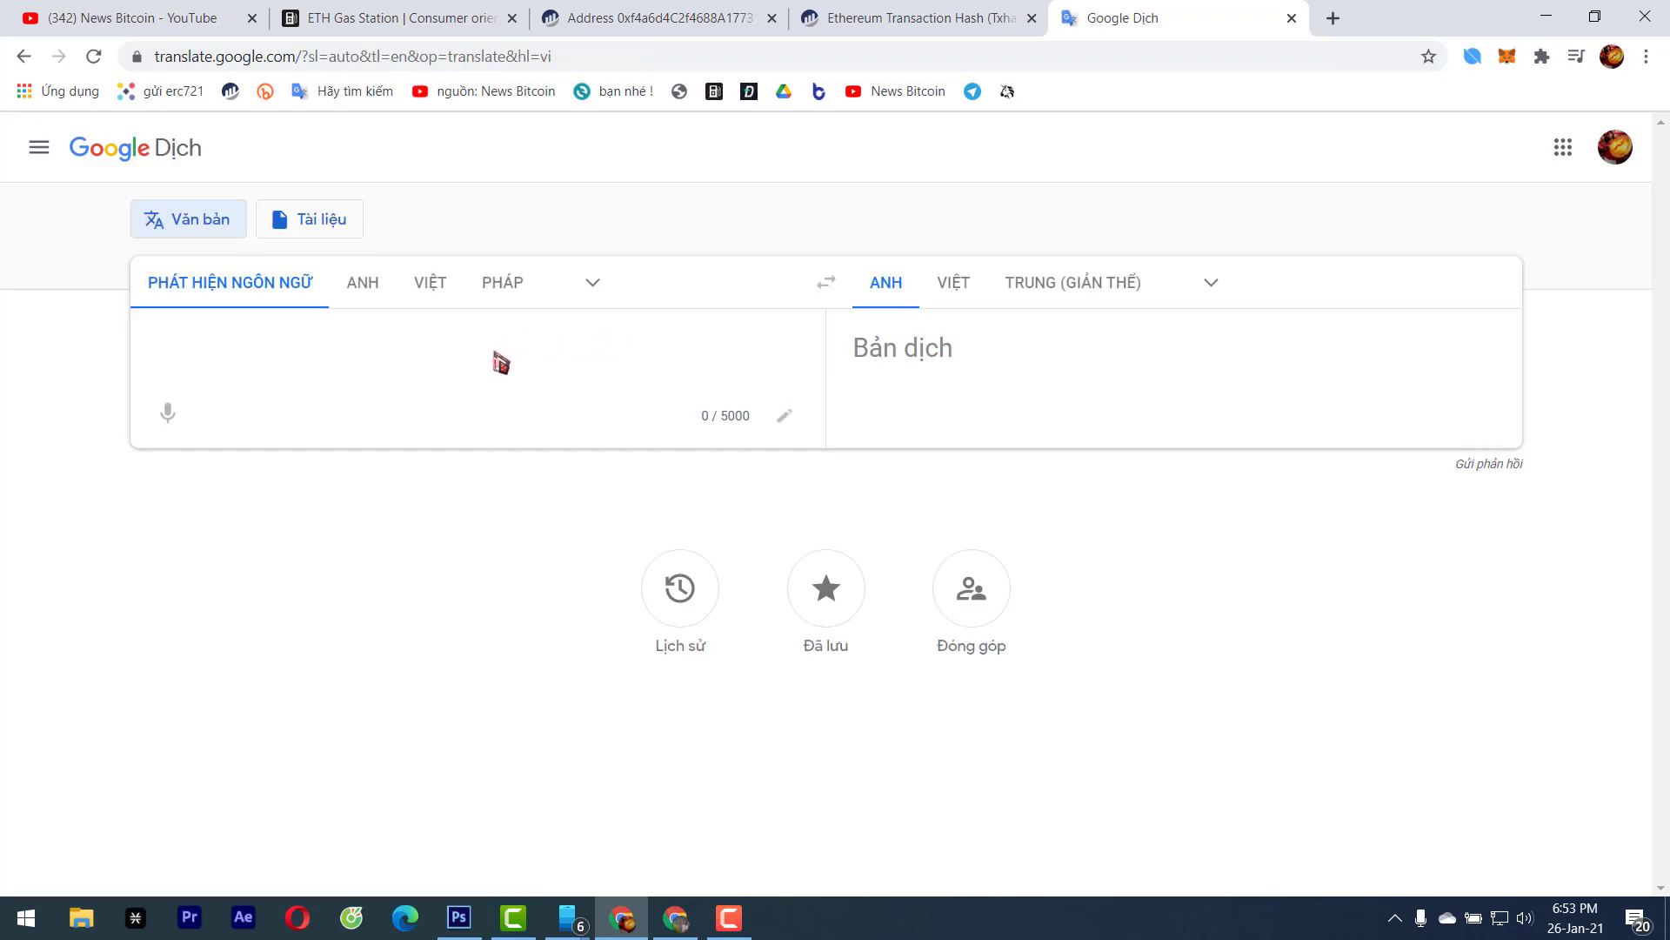
{"action": "type", "text": "Chỉ "}
{"action": "type", "text": "có t"}
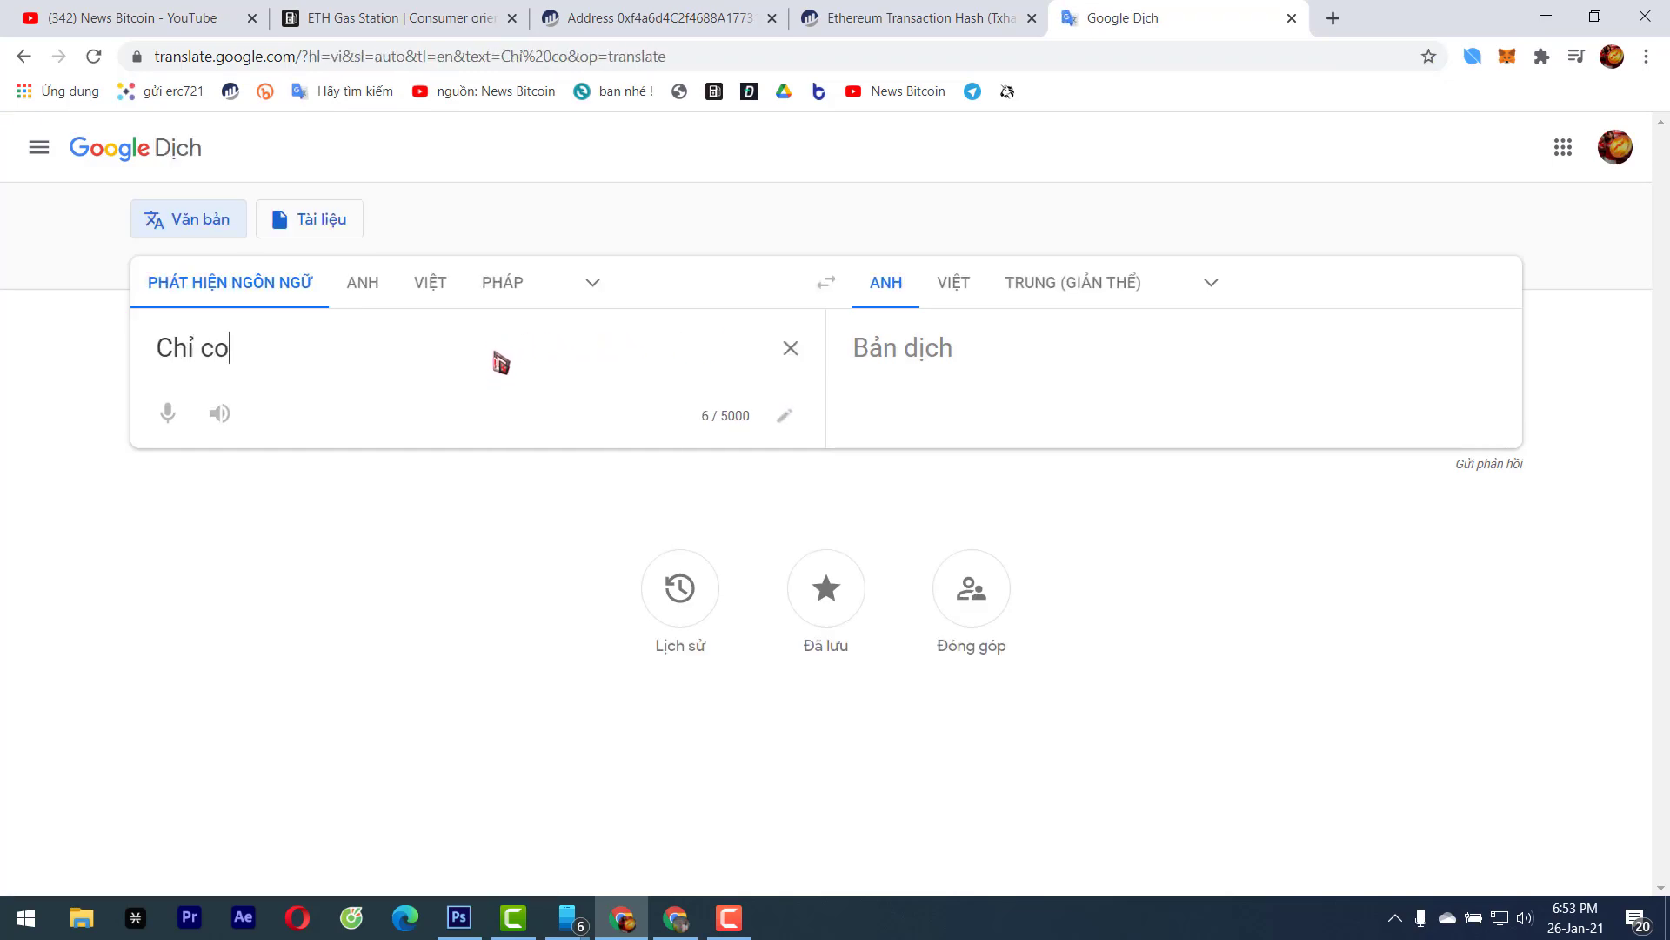
{"action": "key", "text": "BackSpace"}
{"action": "type", "text": "co"}
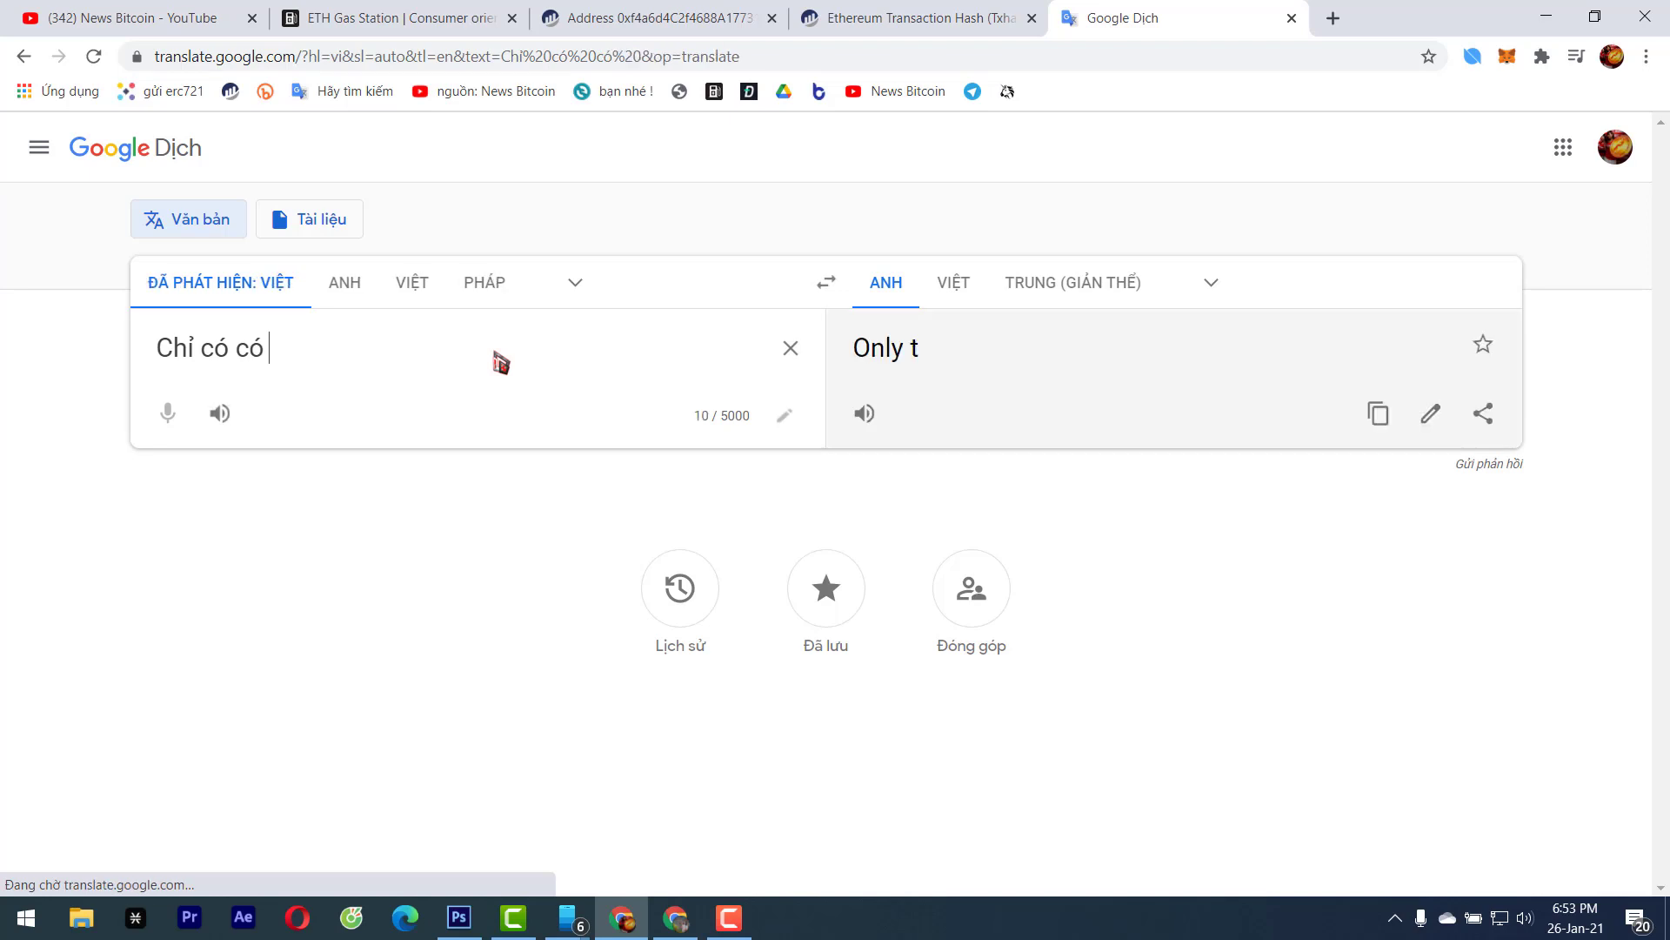
{"action": "type", "text": "s"}
{"action": "key", "text": "BackSpace"}
{"action": "key", "text": "BackSpace"}
{"action": "key", "text": "BackSpace"}
{"action": "type", "text": "thể huỷ "}
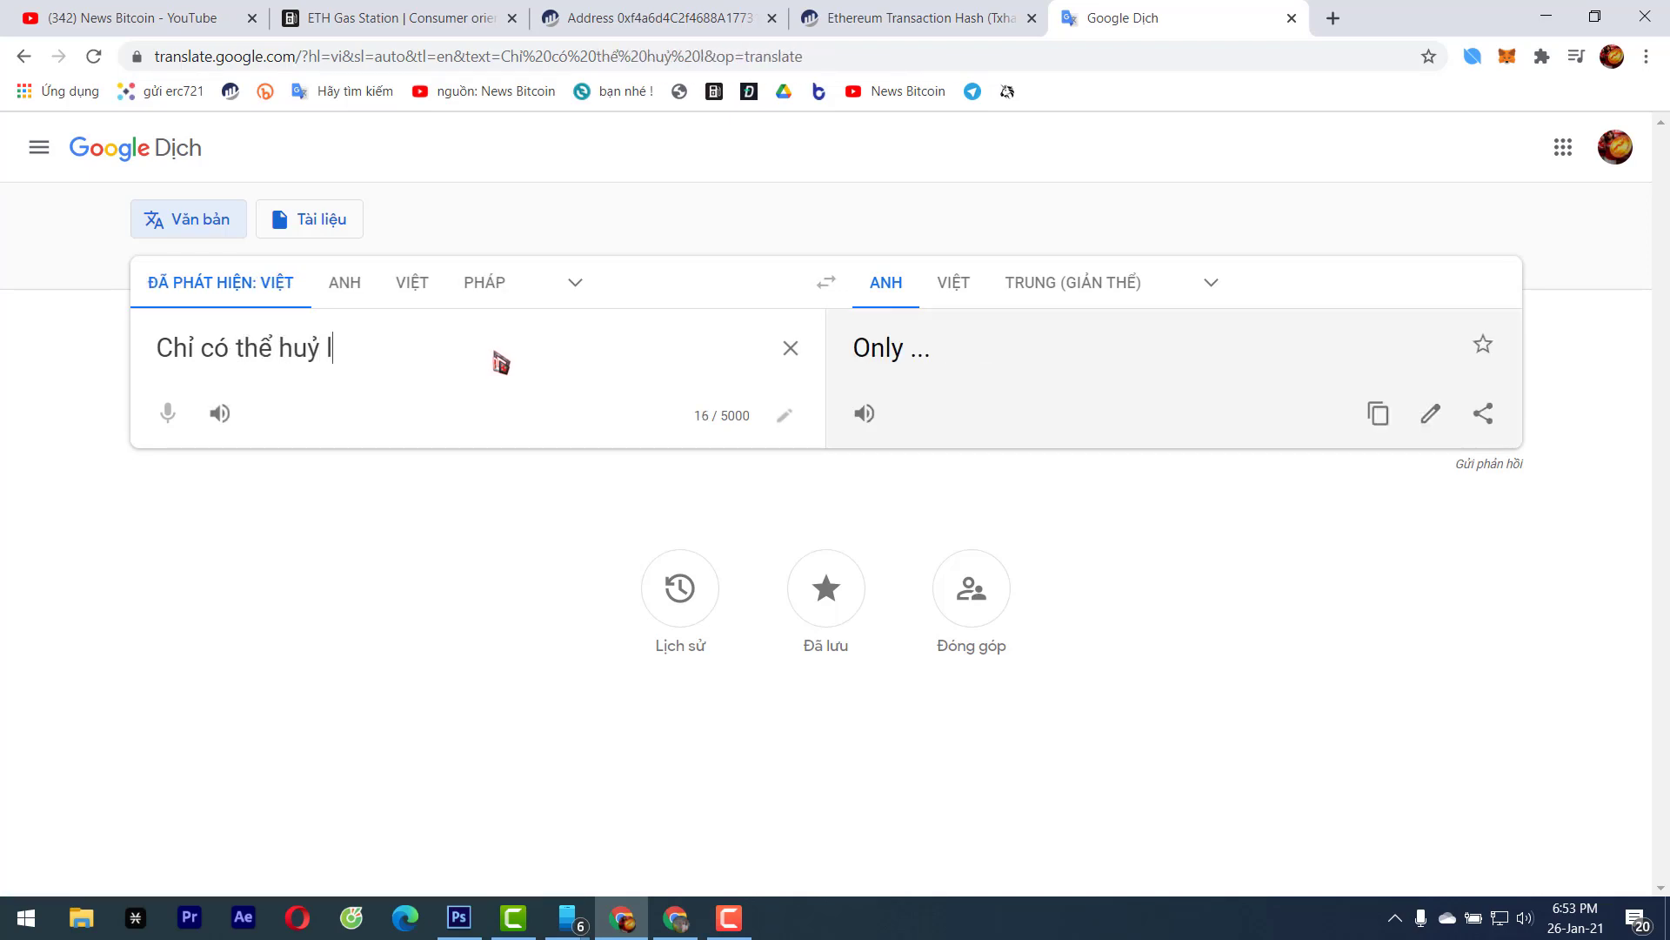
{"action": "type", "text": "lệnh gưi"}
{"action": "type", "text": "r đi"}
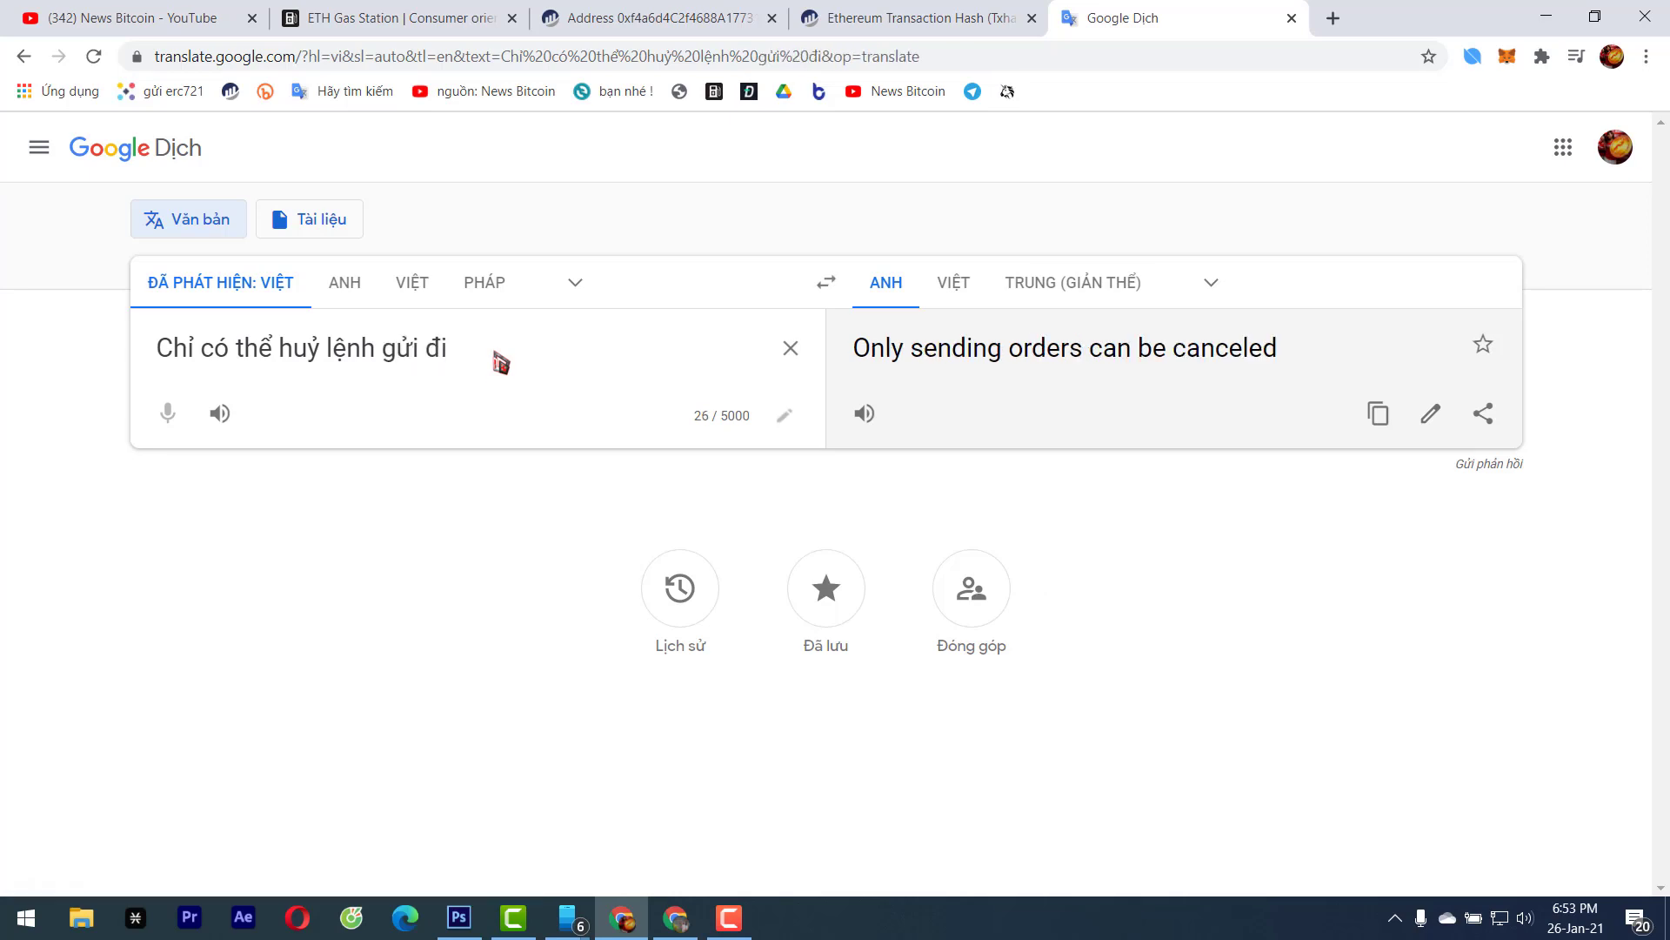
{"action": "type", "text": " với"}
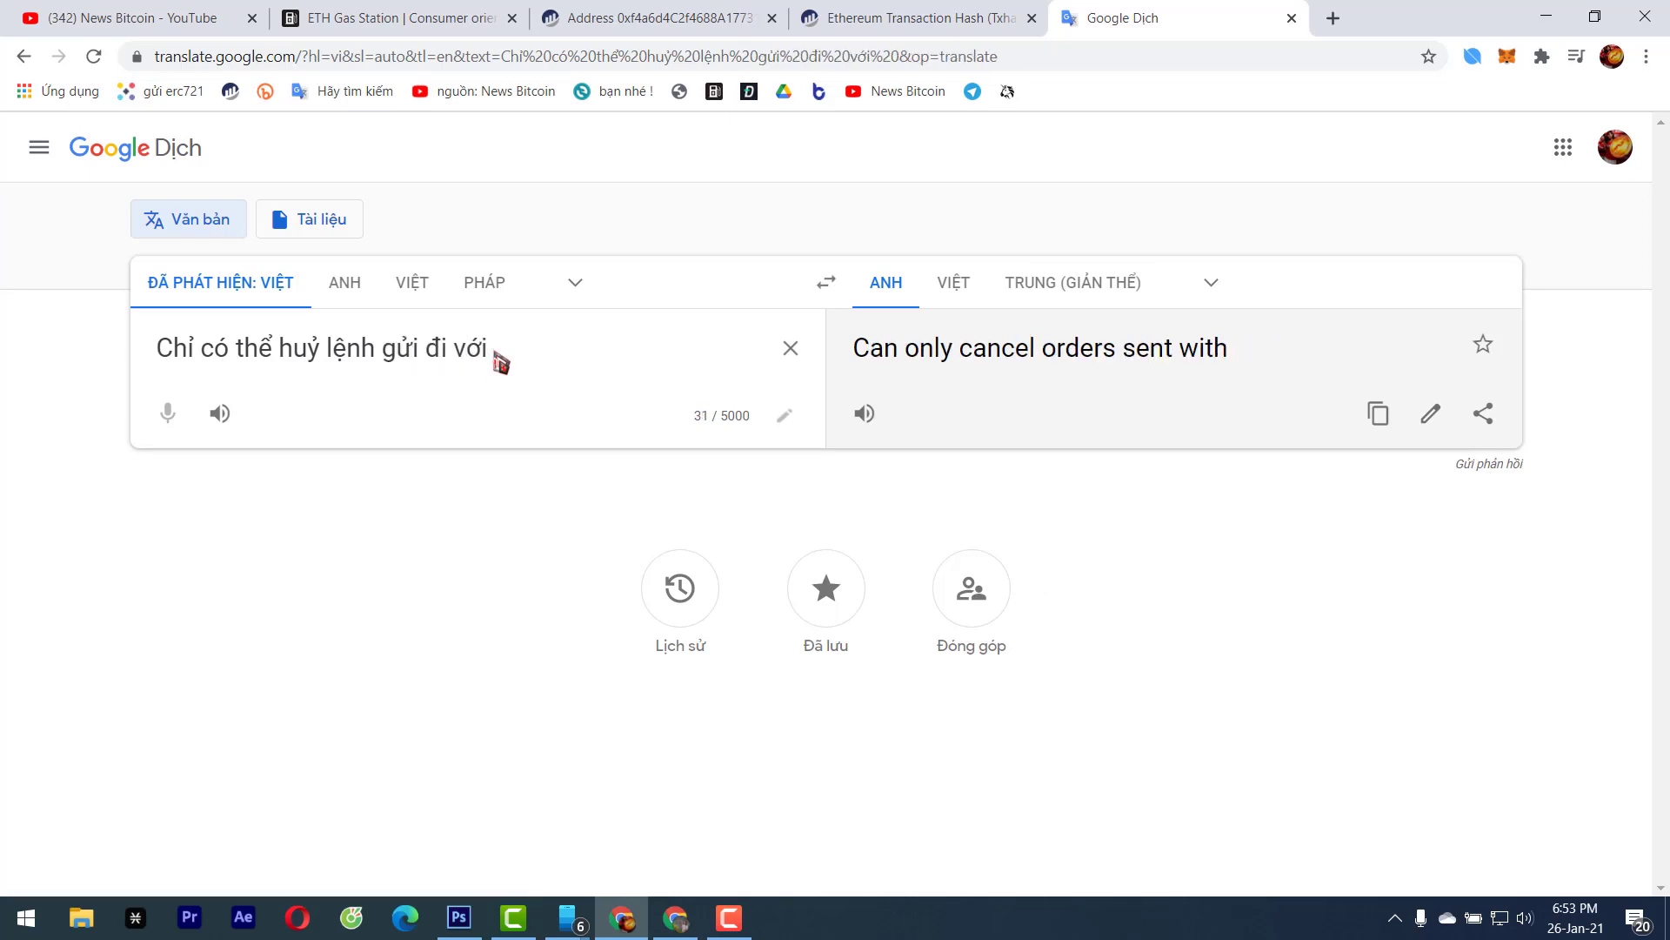
{"action": "key", "text": "BackSpace"}
{"action": "key", "text": "BackSpace"}
{"action": "key", "text": "BackSpace"}
{"action": "key", "text": "BackSpace"}
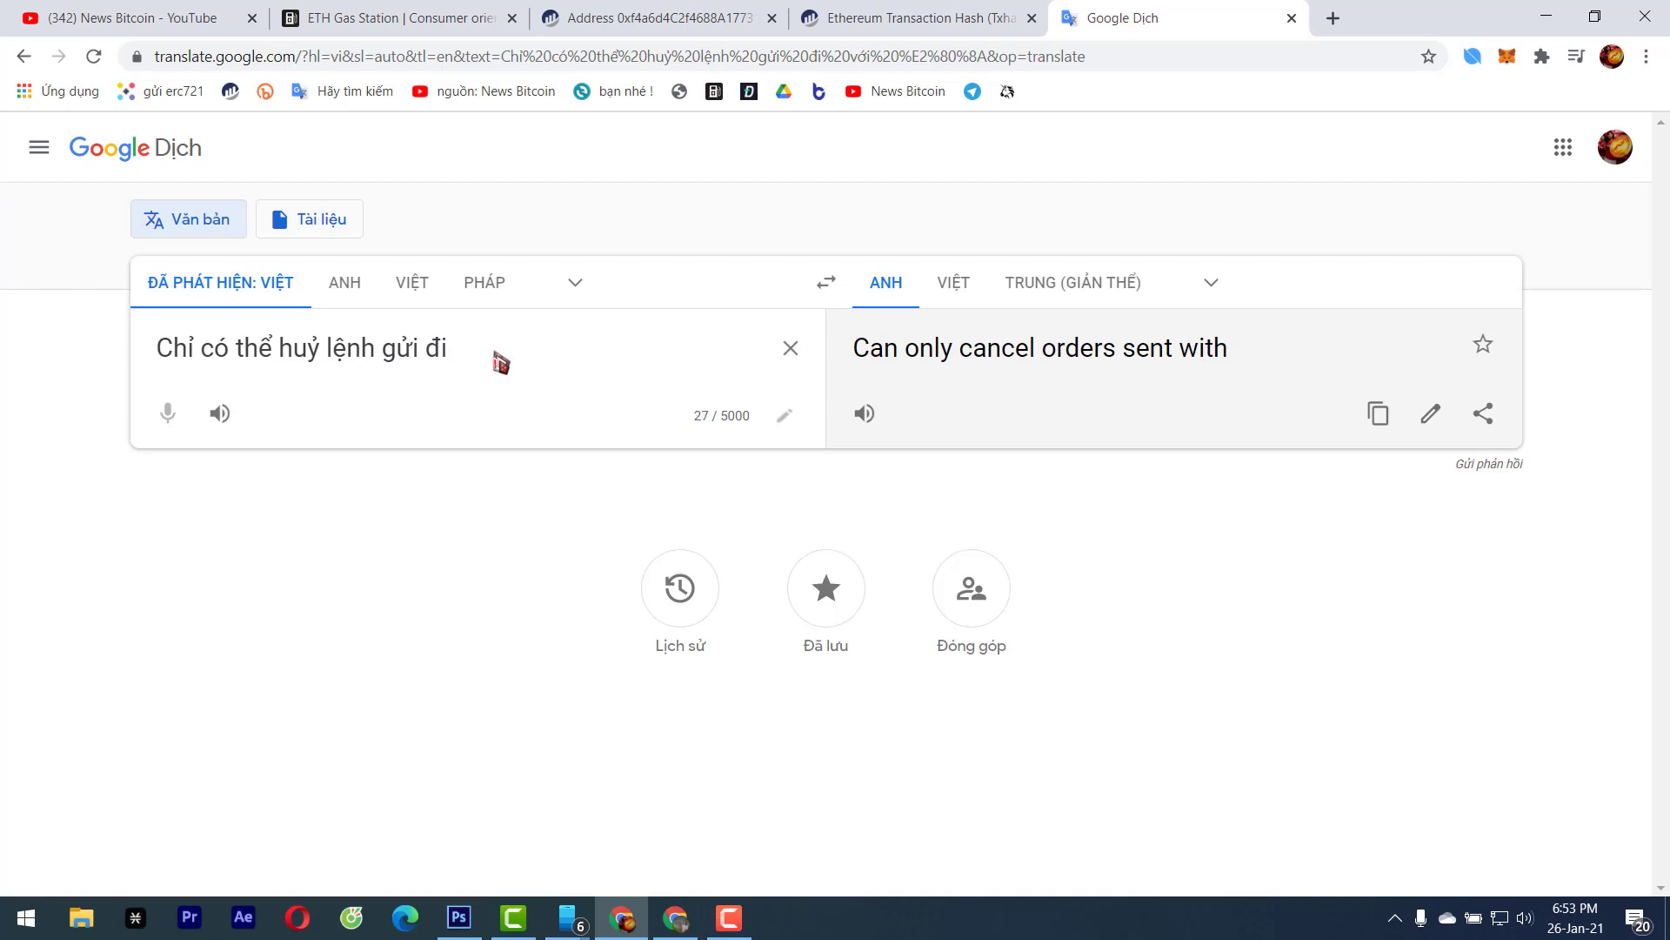
Extend the sentence in the source text with "bằng chính ví mà chúng ta tiến hành"
{"action": "type", "text": "bằng "}
{"action": "type", "text": "chính ví "}
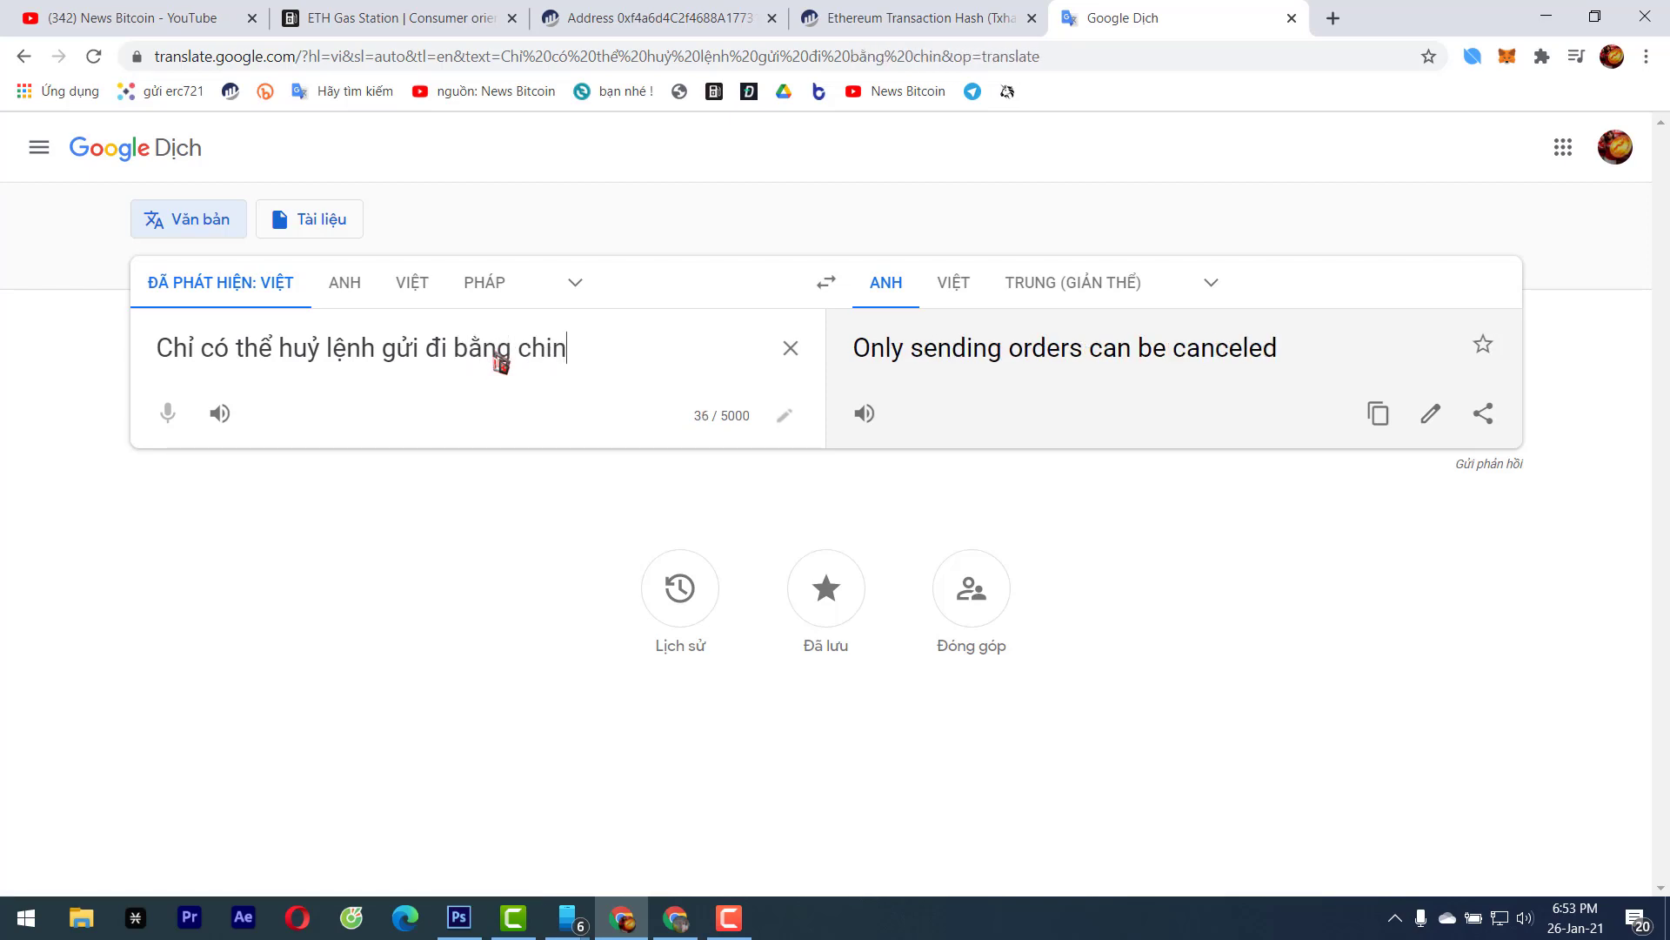
{"action": "type", "text": "mà chúng t"}
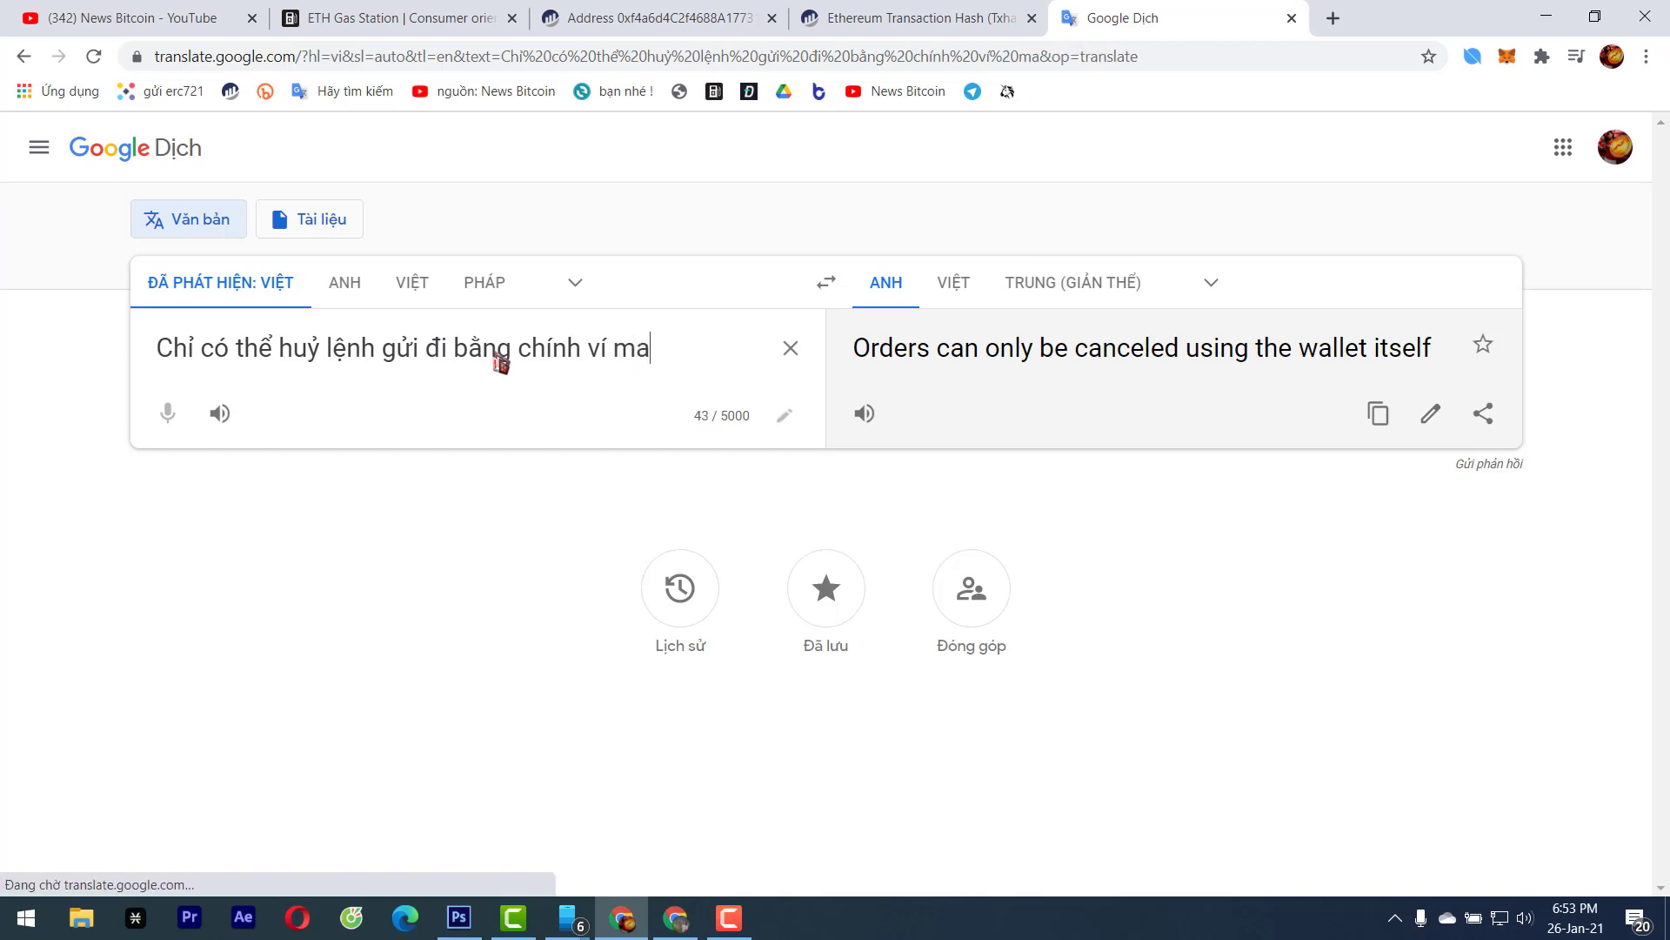
{"action": "type", "text": "a tiên"}
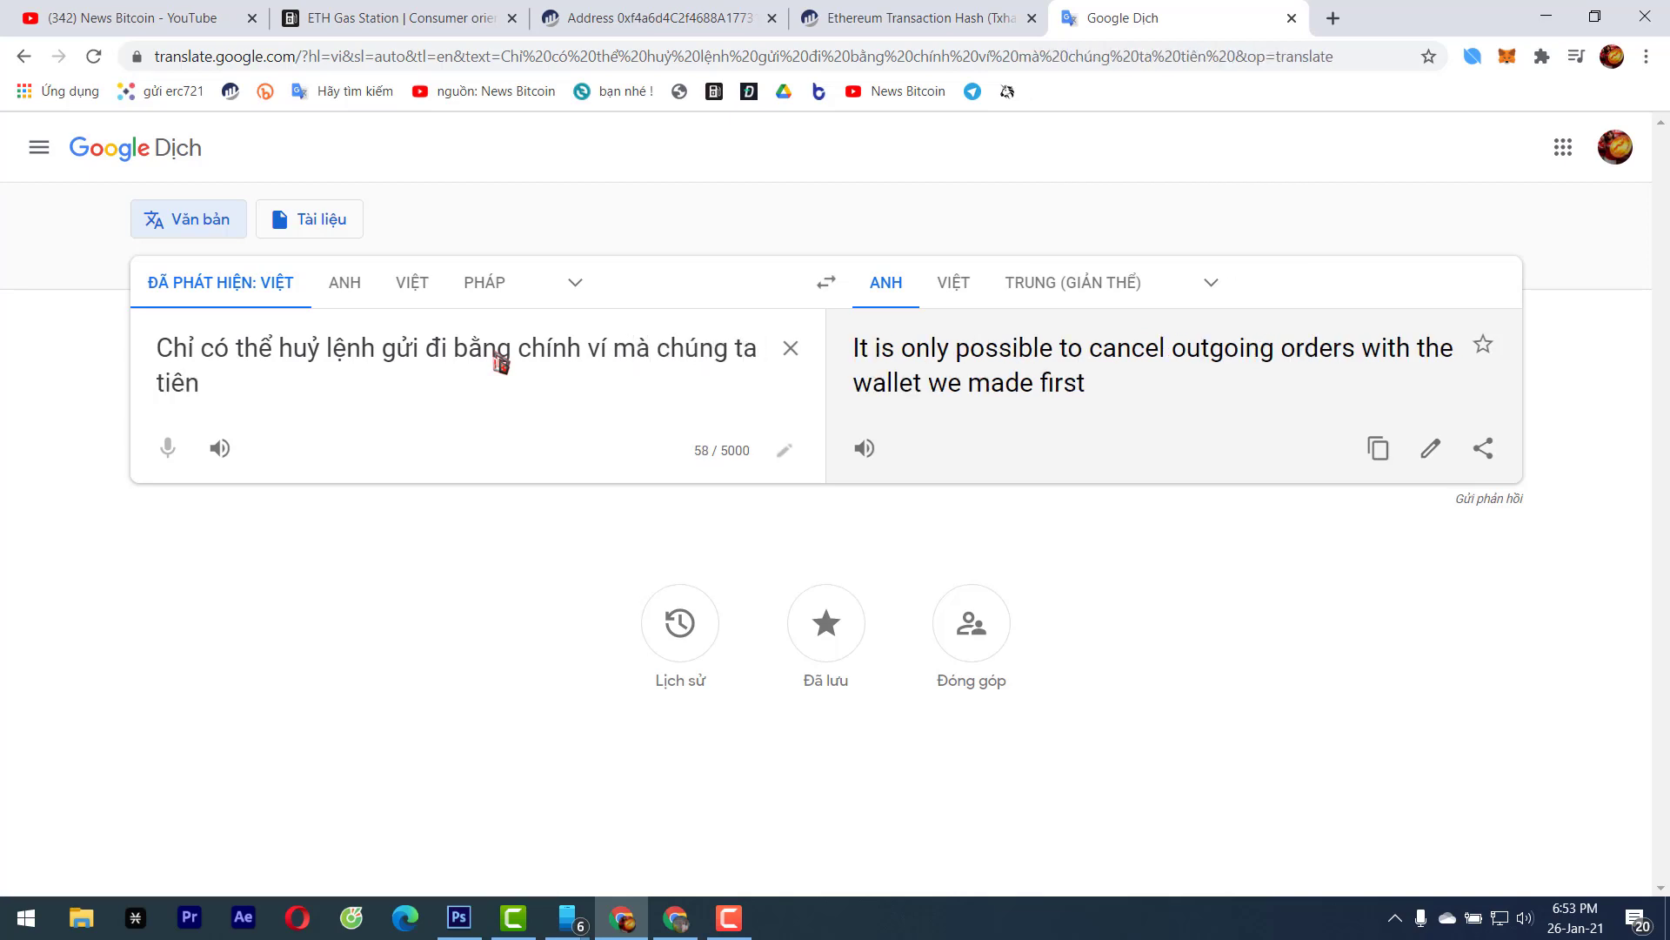
{"action": "key", "text": "BackSpace"}
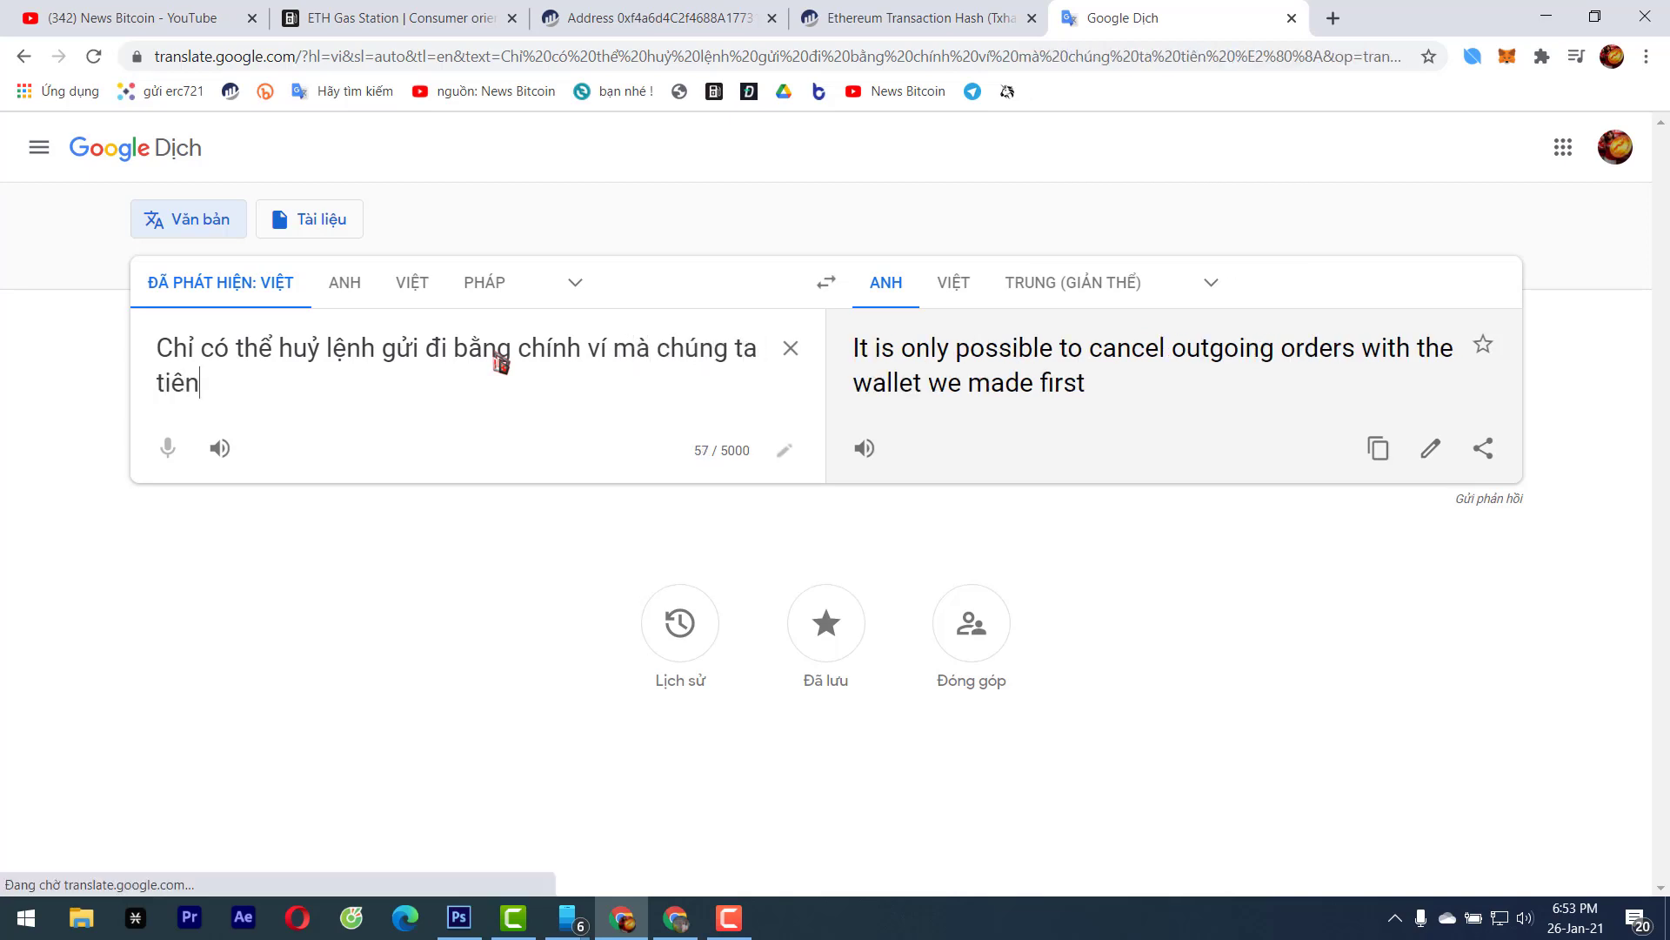
{"action": "type", "text": "s hành gửi"}
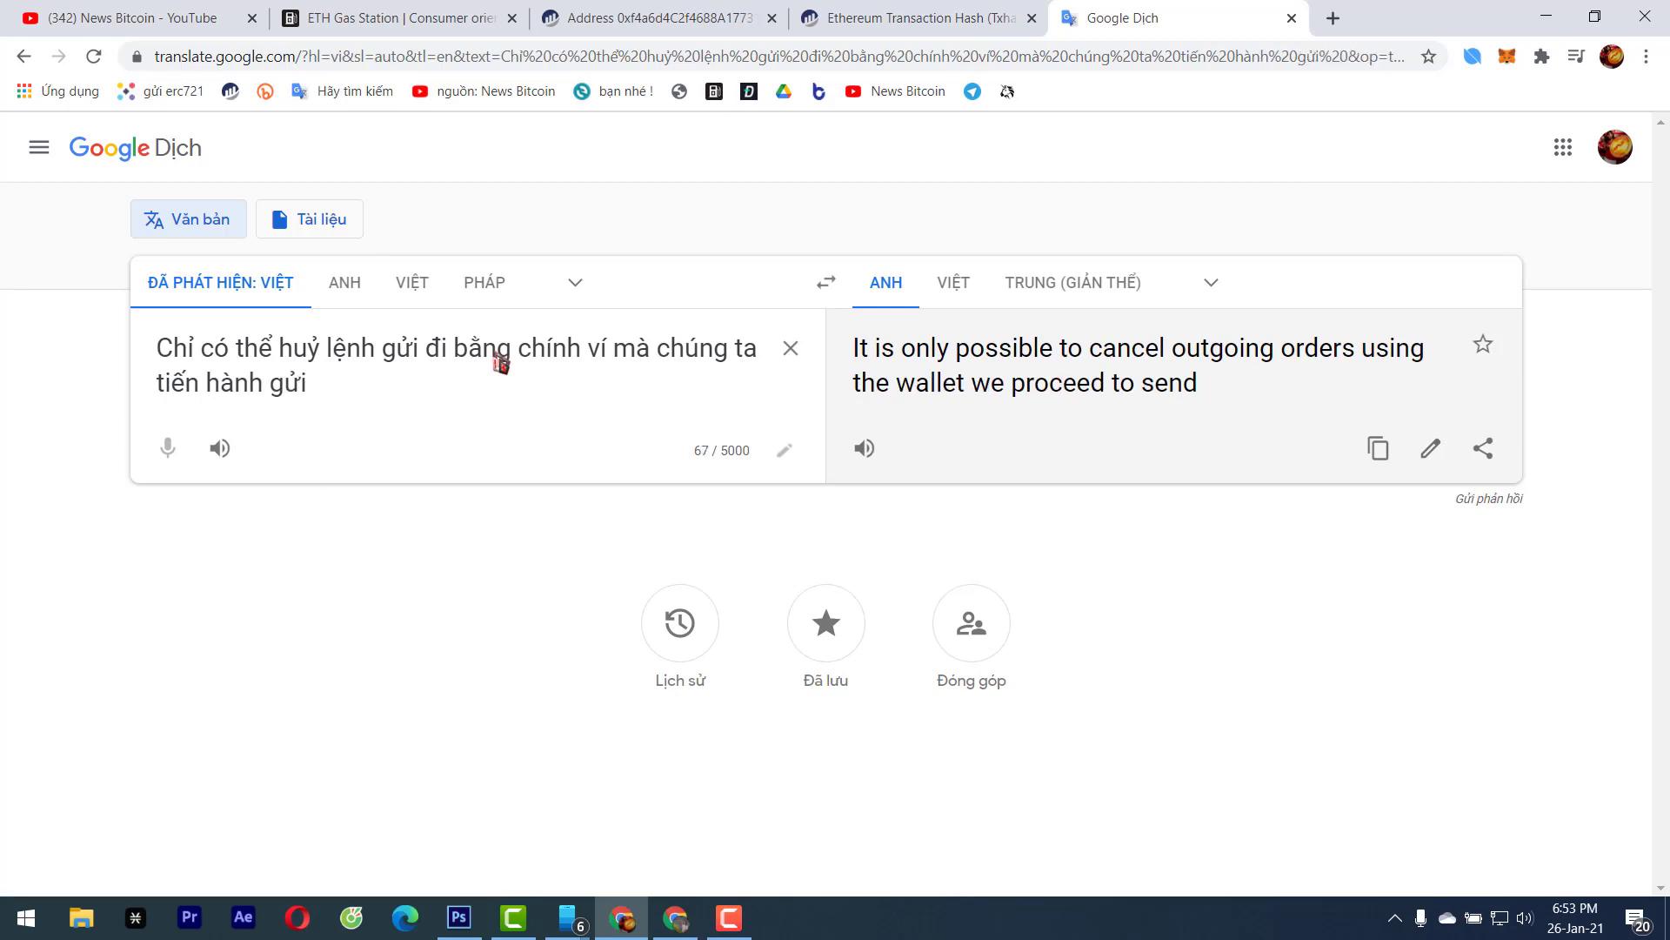
{"action": "key", "text": "BackSpace"}
{"action": "key", "text": "BackSpace"}
{"action": "key", "text": "BackSpace"}
{"action": "key", "text": "BackSpace"}
Complete the sentence with "tạo lệnh gửi coin và token" and start a new line below it
{"action": "type", "text": "tạo le"}
{"action": "key", "text": "BackSpace"}
{"action": "type", "text": "ệnh gửi "}
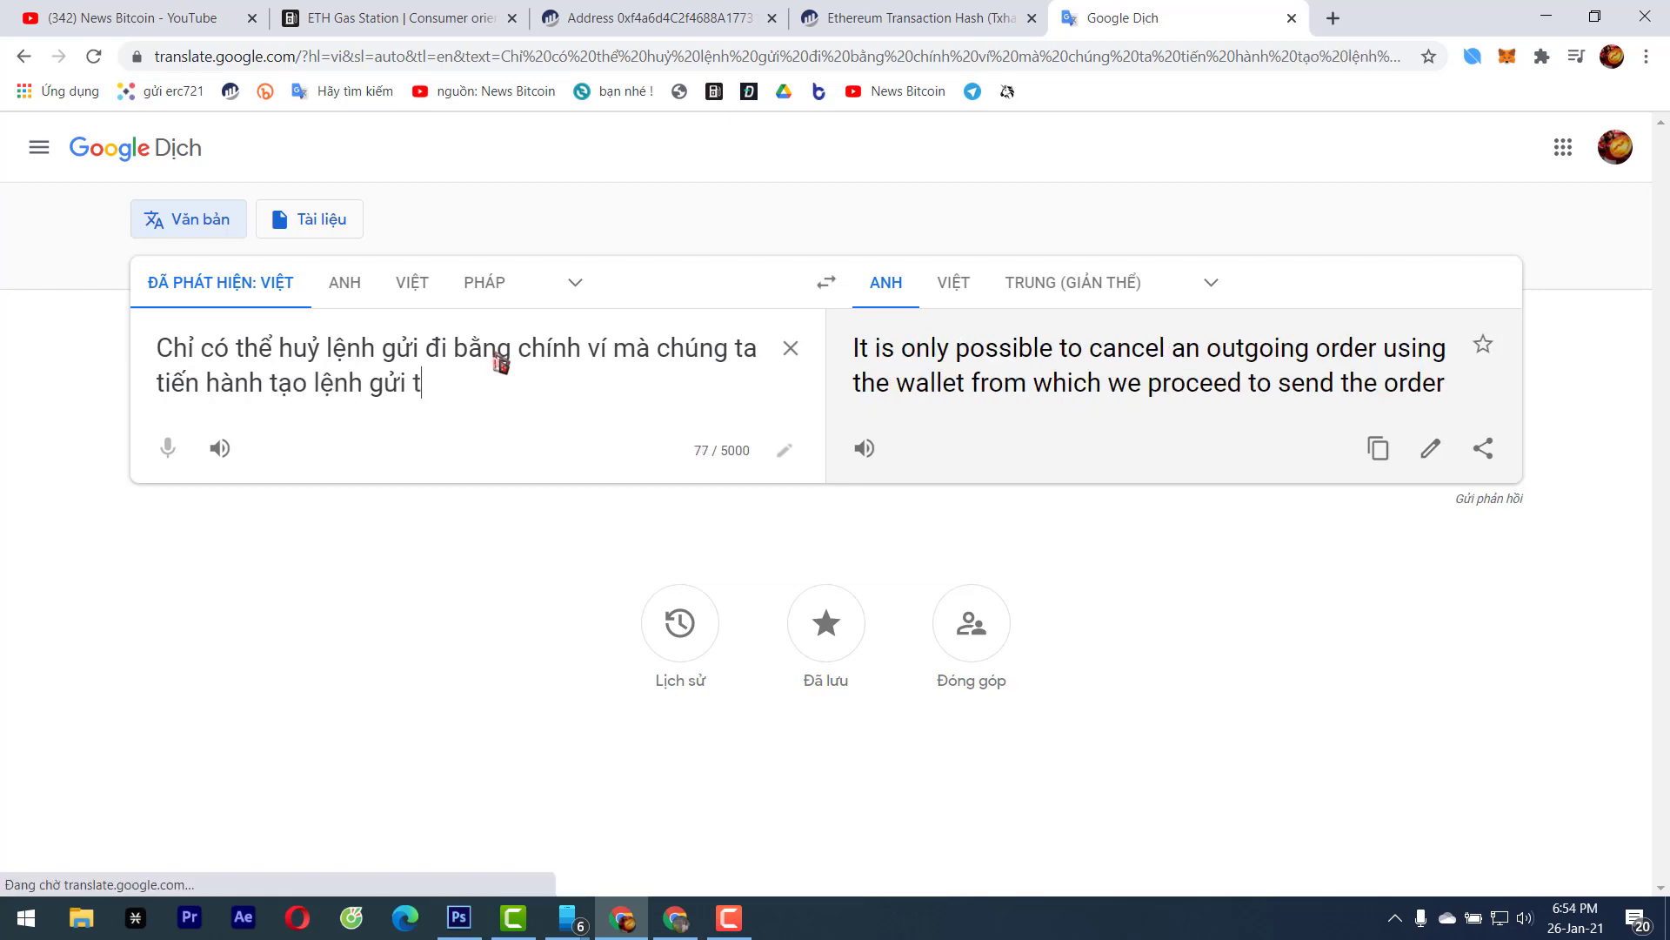
{"action": "type", "text": "coin và token"}
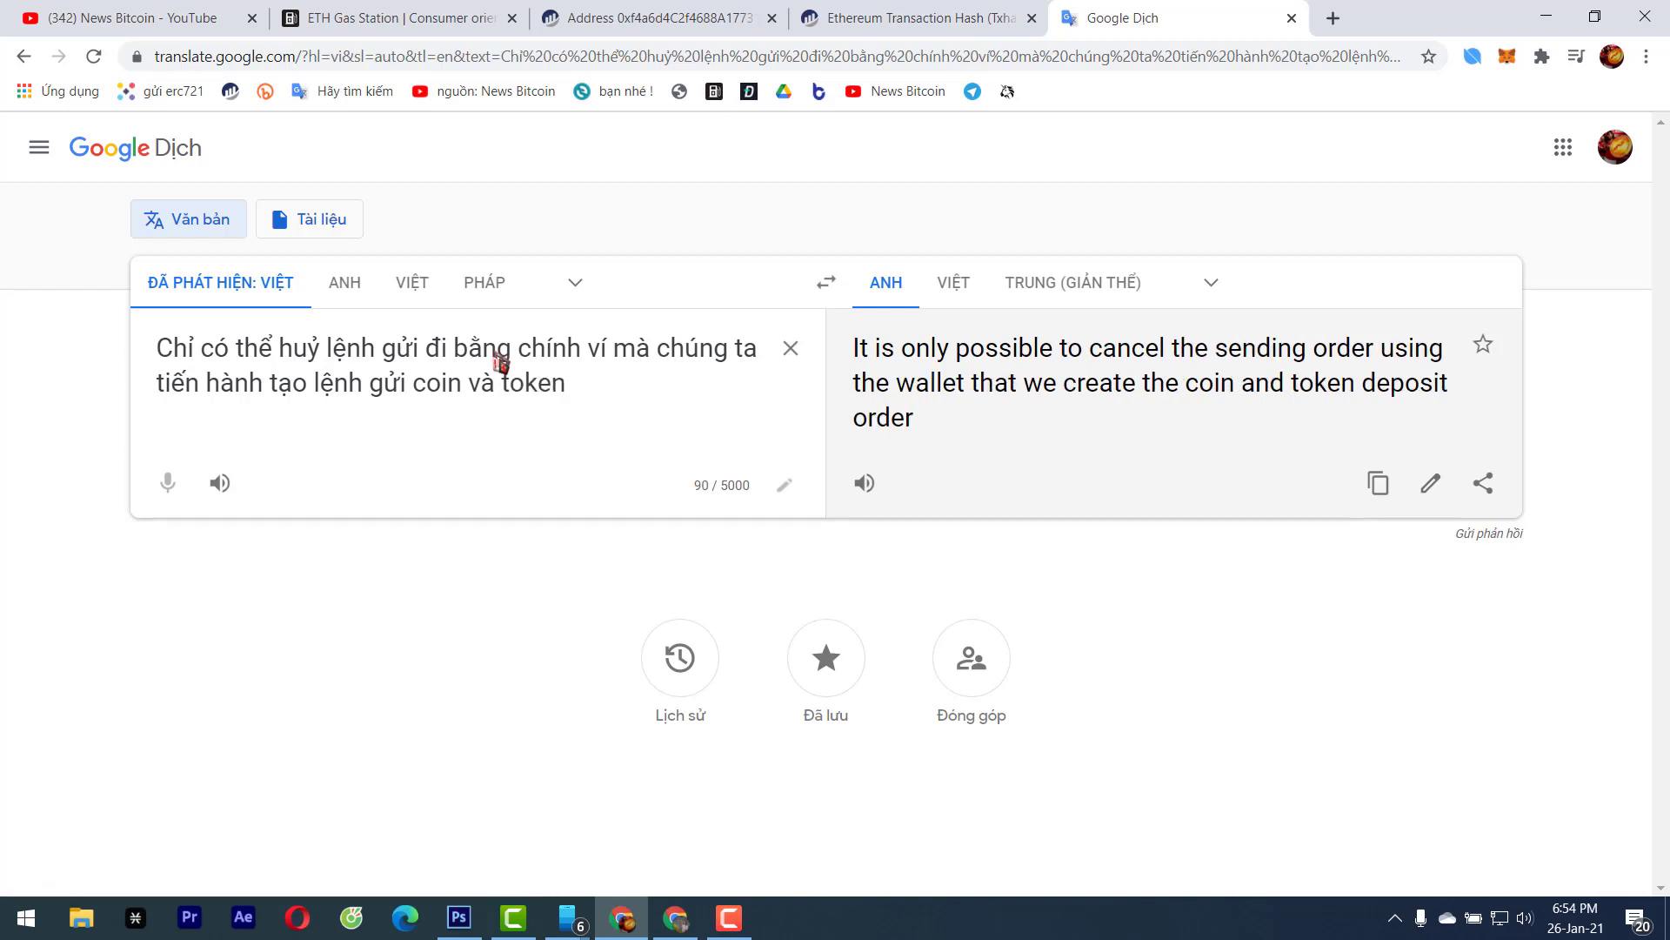
{"action": "key", "text": "BackSpace"}
{"action": "key", "text": "Return"}
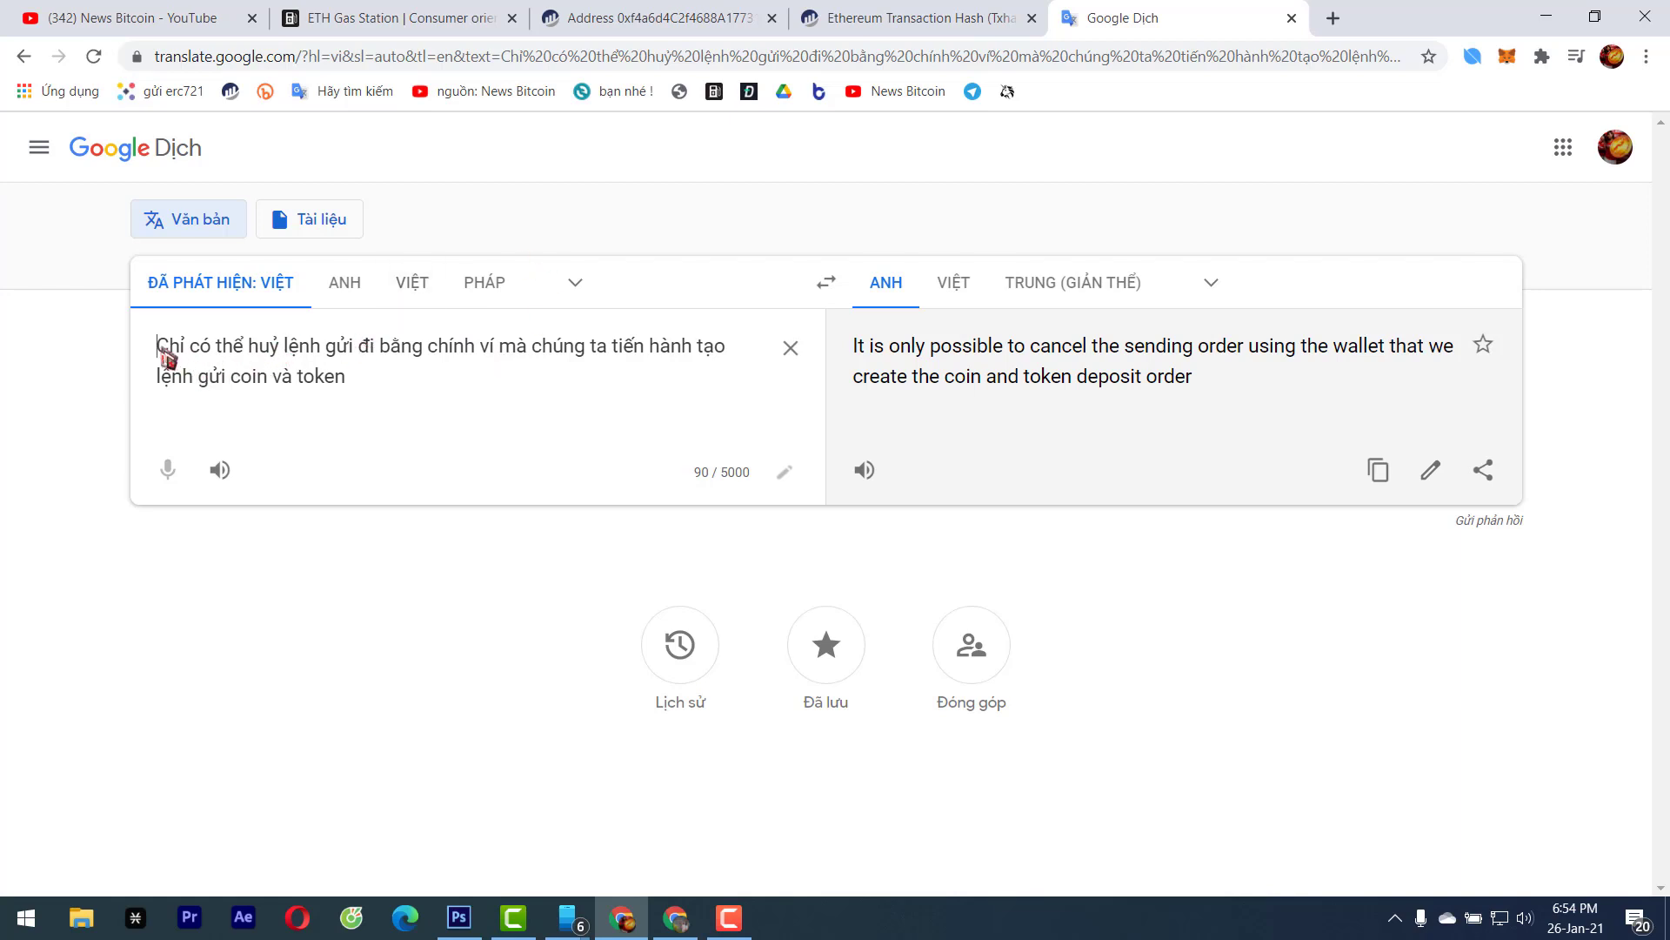
Number the first sentence "1." and add a second item reading "2.Có hai cách huỷ lệnh :"
{"action": "type", "text": "1."}
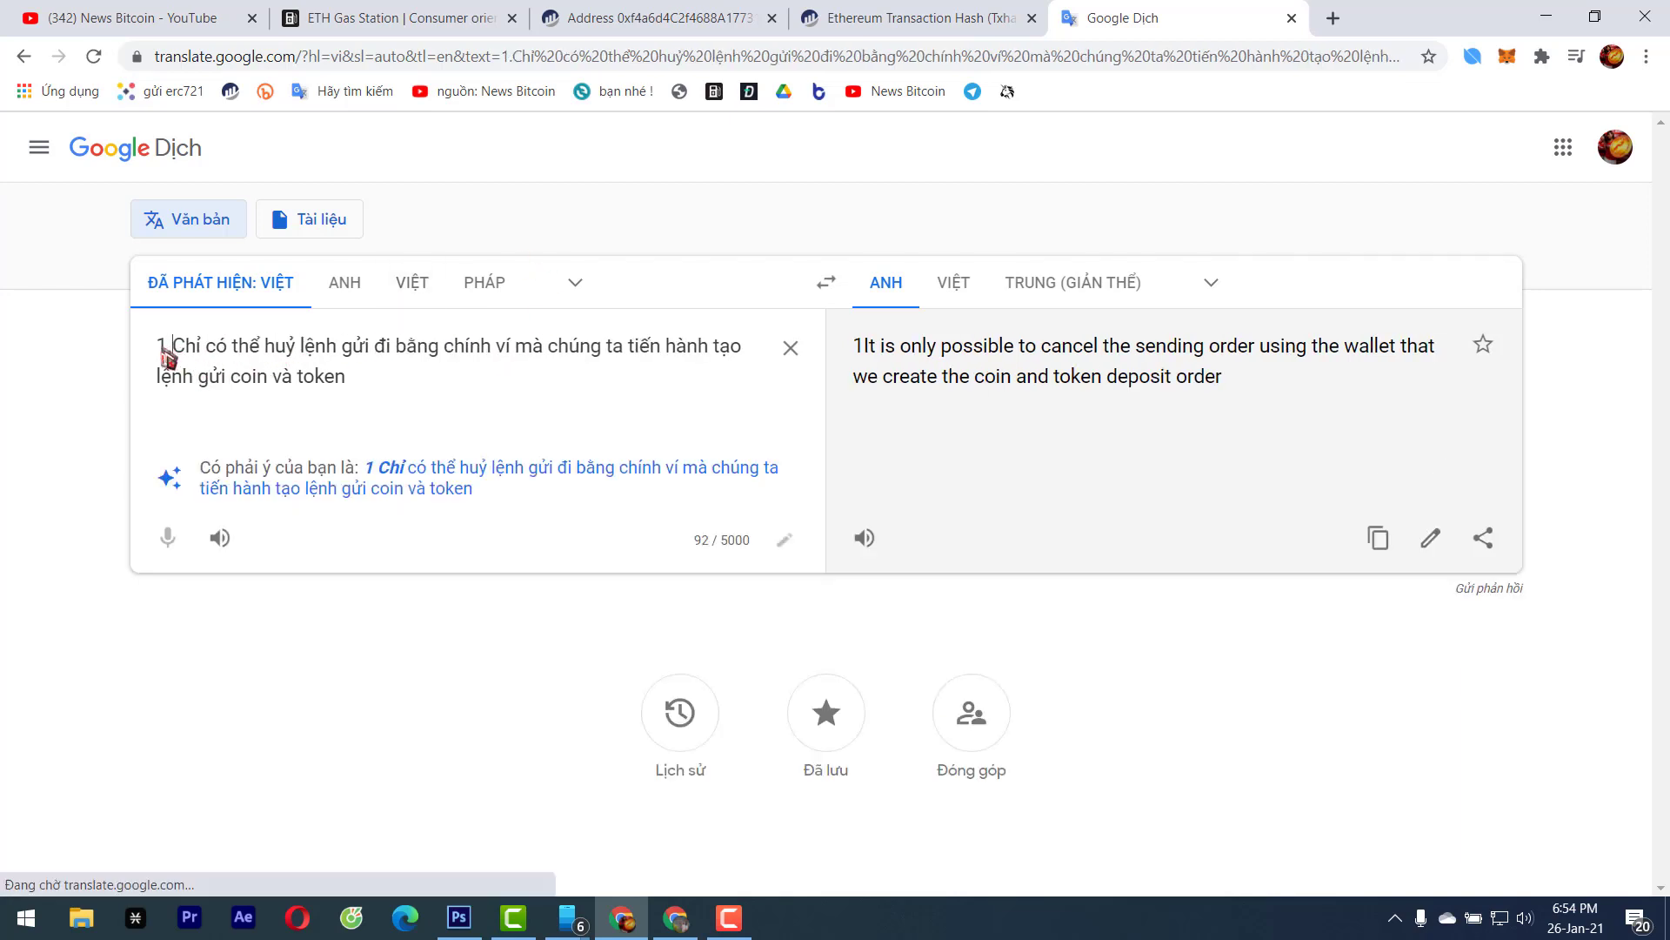
{"action": "type", "text": "2."}
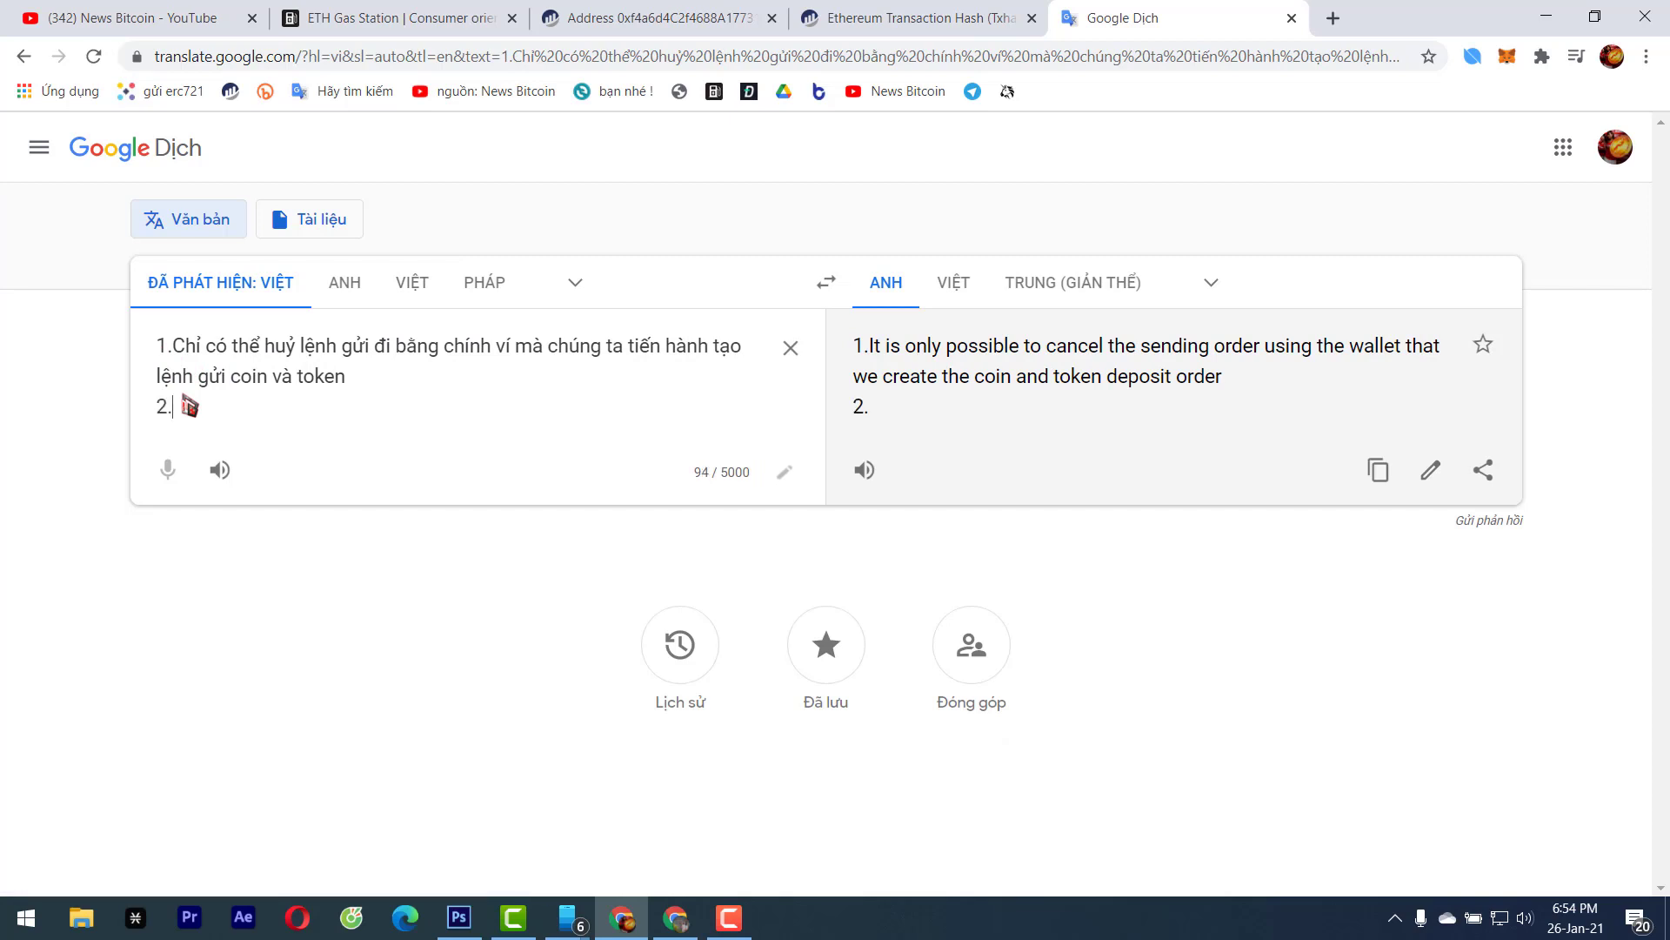
{"action": "type", "text": "Chỉ"}
{"action": "type", "text": "hai cách huỷ lệnh"}
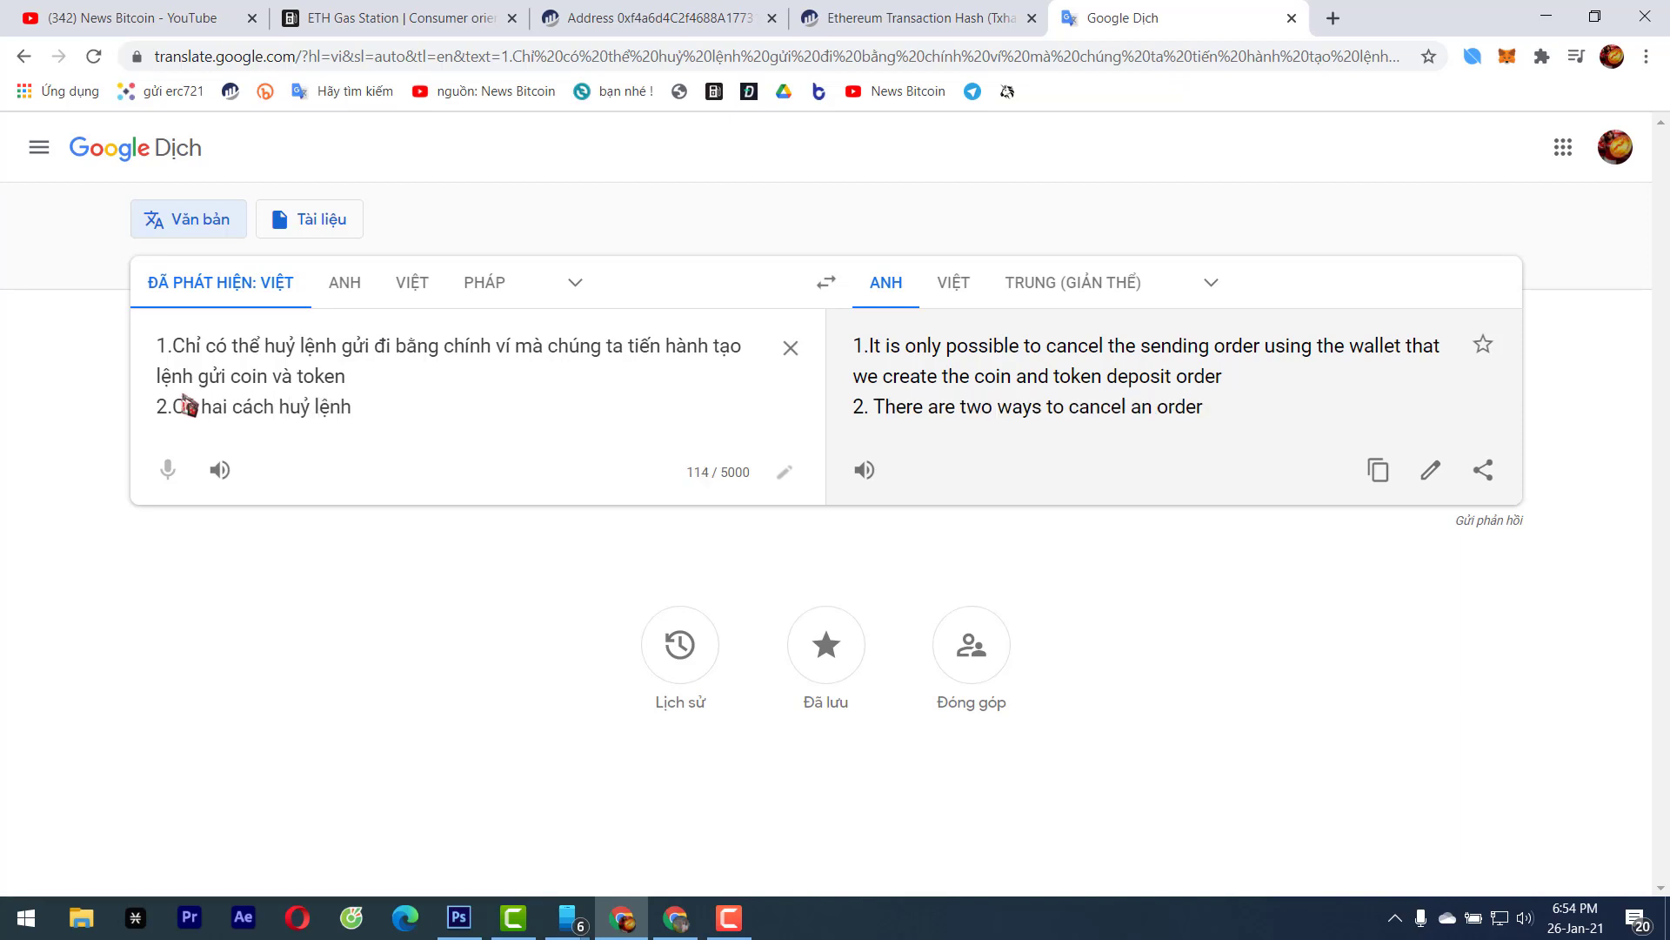
{"action": "type", "text": " :"}
{"action": "key", "text": "Return"}
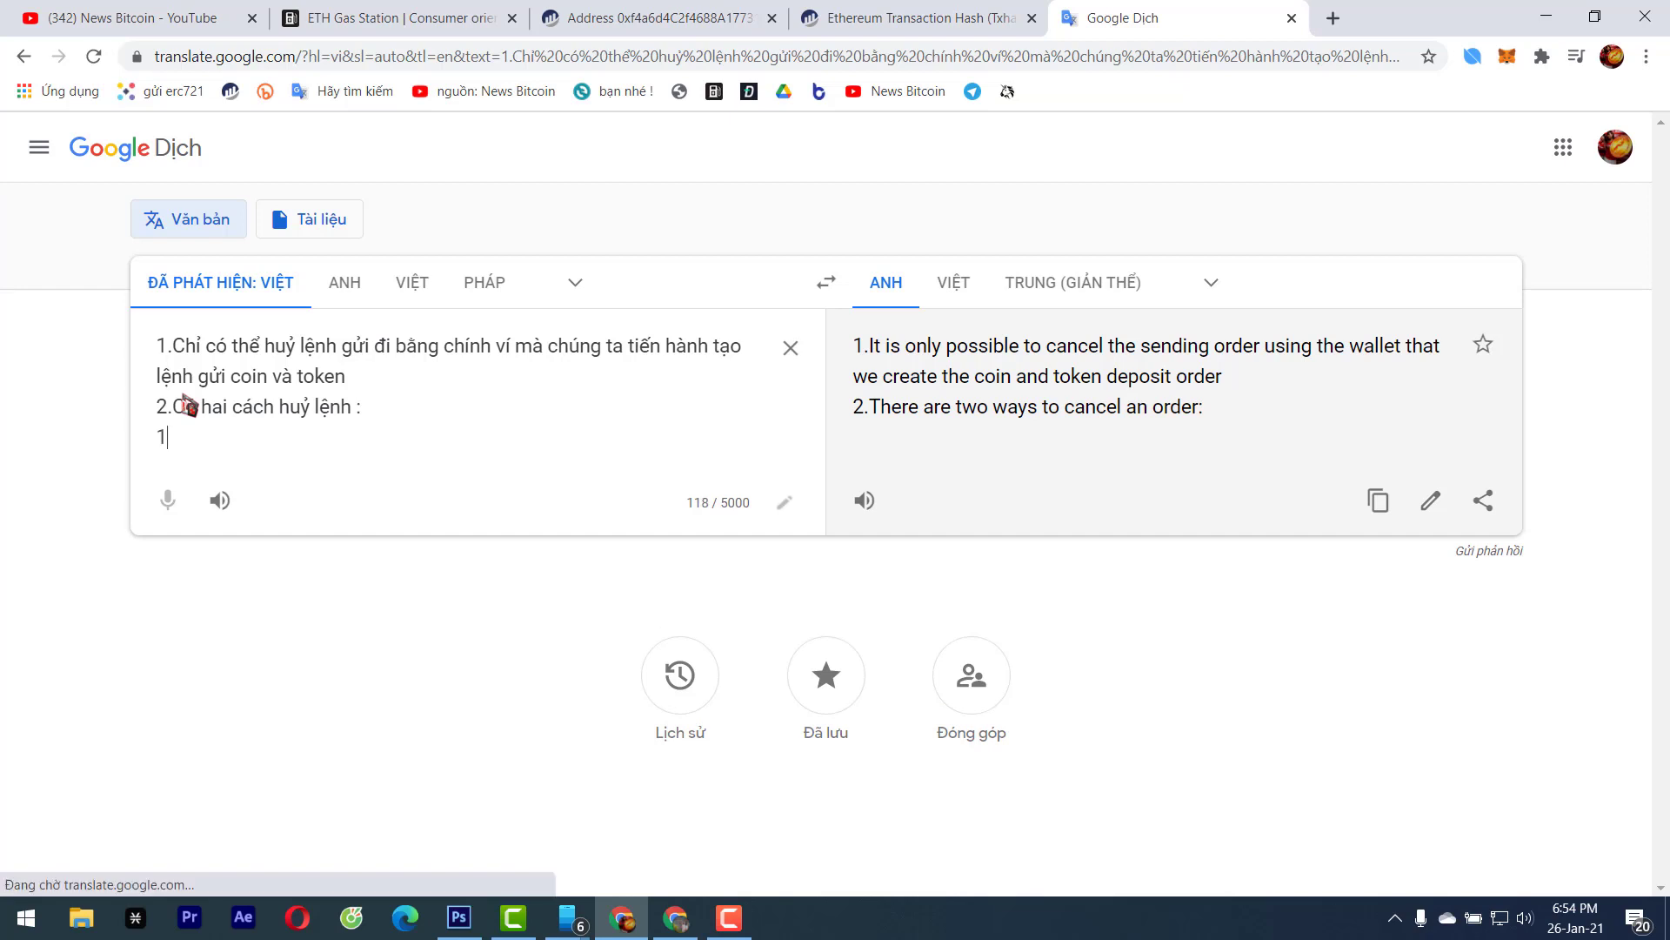
Add the sub-item "a.Huỷ lệnh bằng ứng dụng ví của nhà cung cấp blockchain" under item 2, followed by a line break
{"action": "type", "text": "a.Huỷ le"}
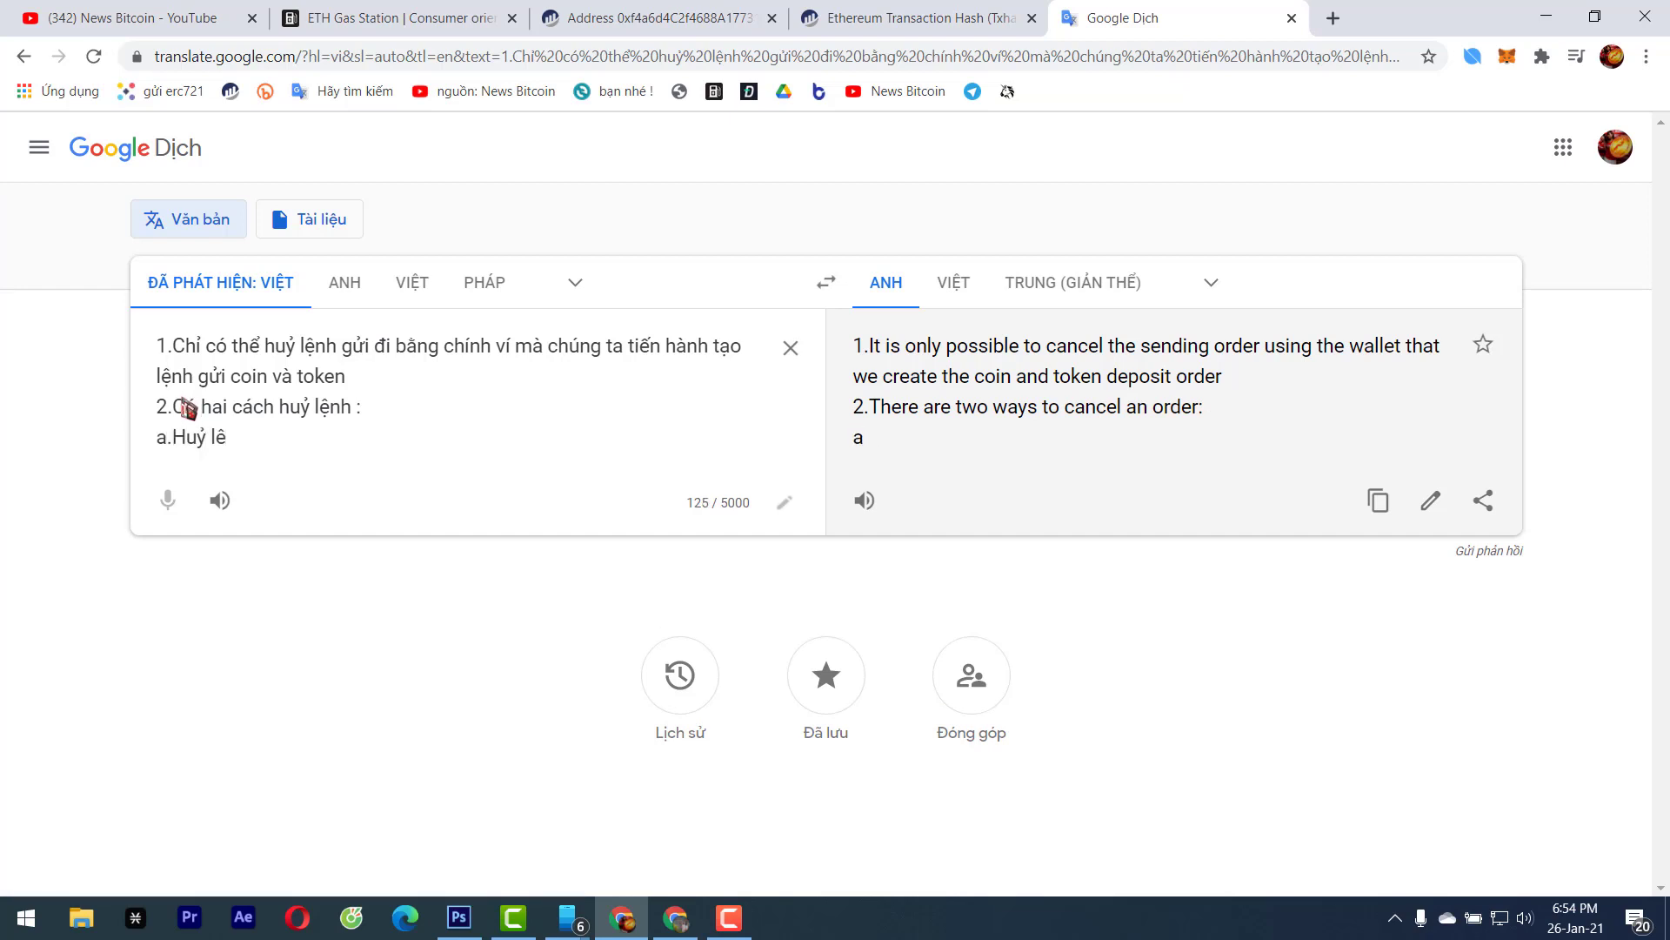
{"action": "type", "text": "nh bằng ứng dụng ví"}
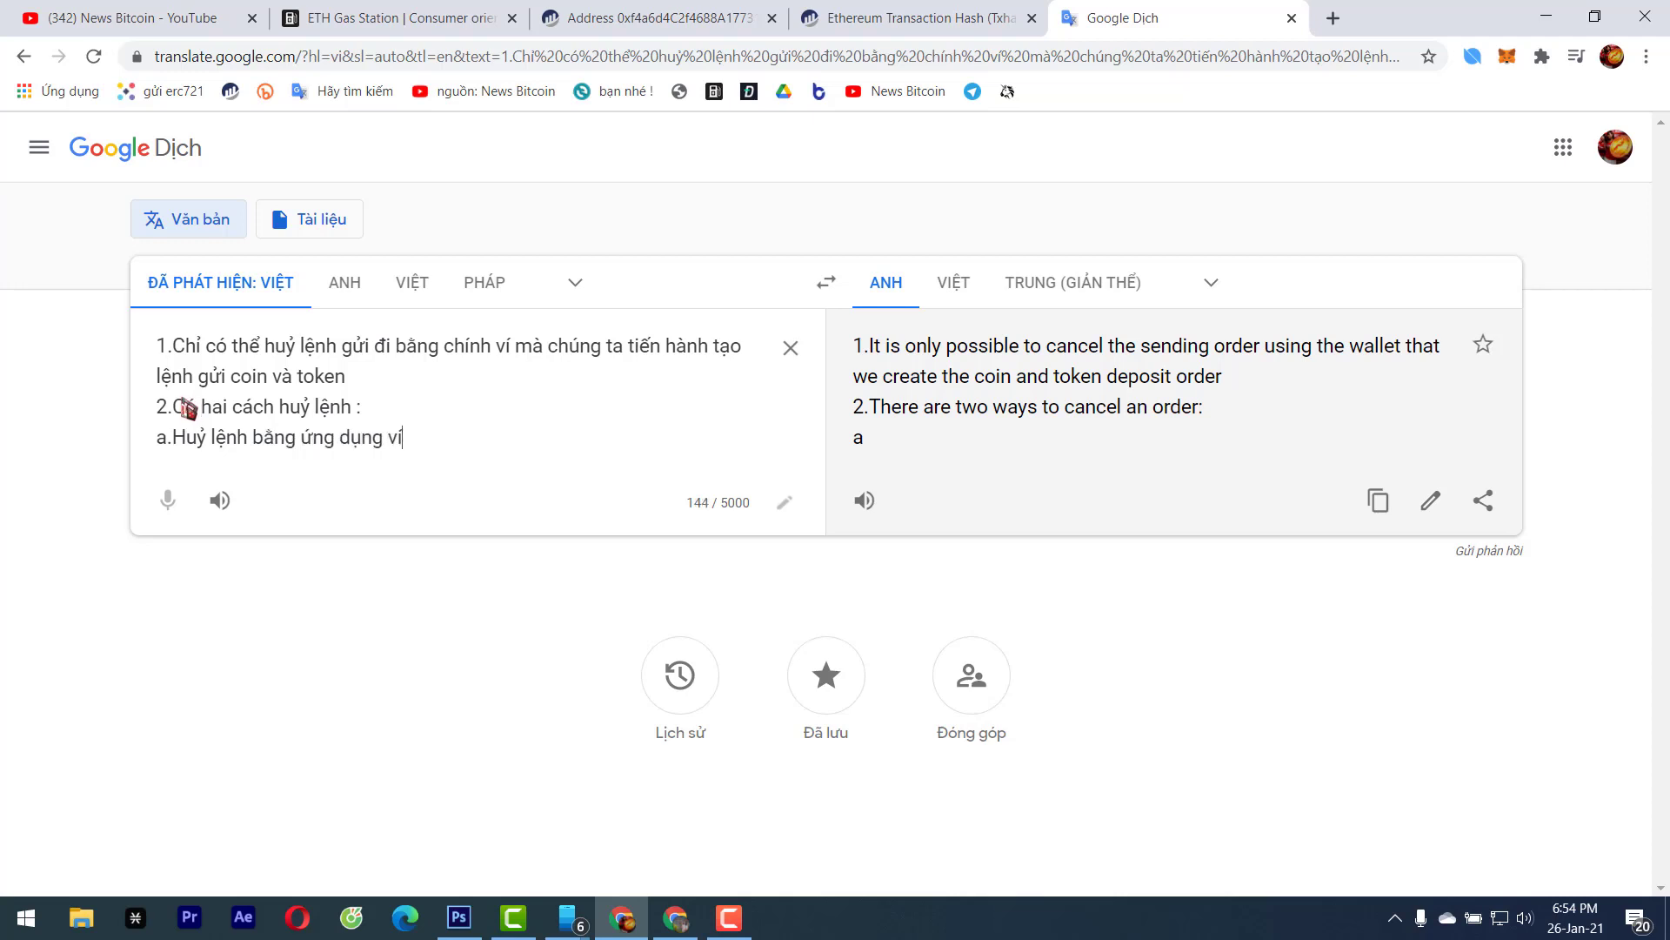
{"action": "type", "text": " của "}
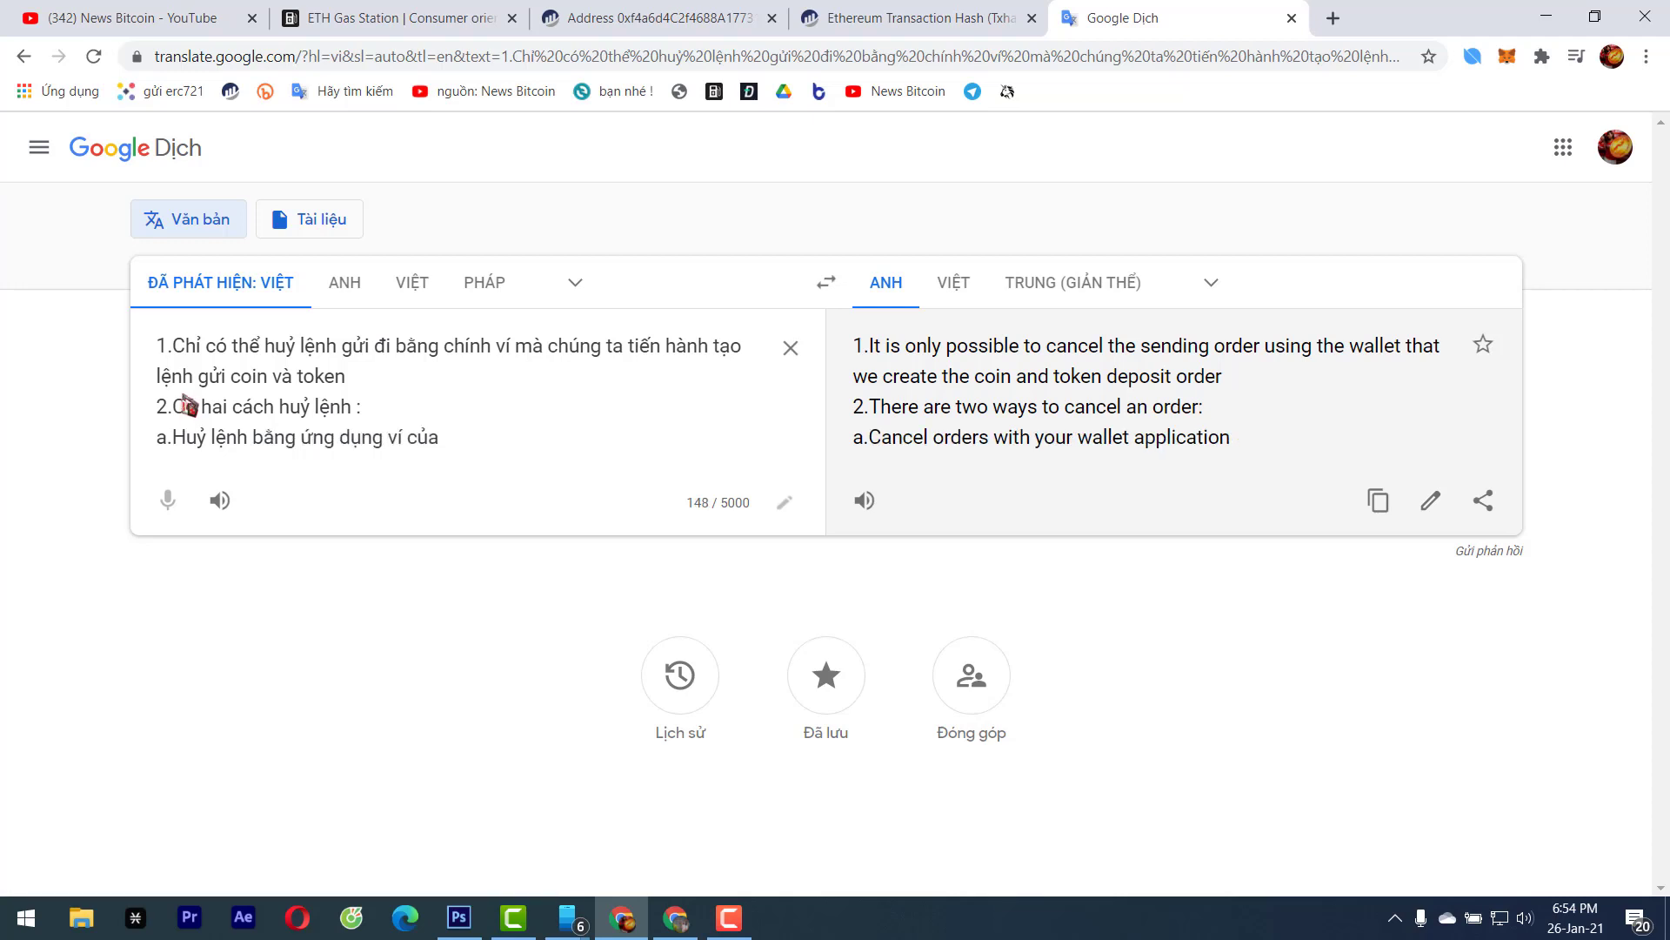
{"action": "type", "text": "nhà cung cấp blockc"}
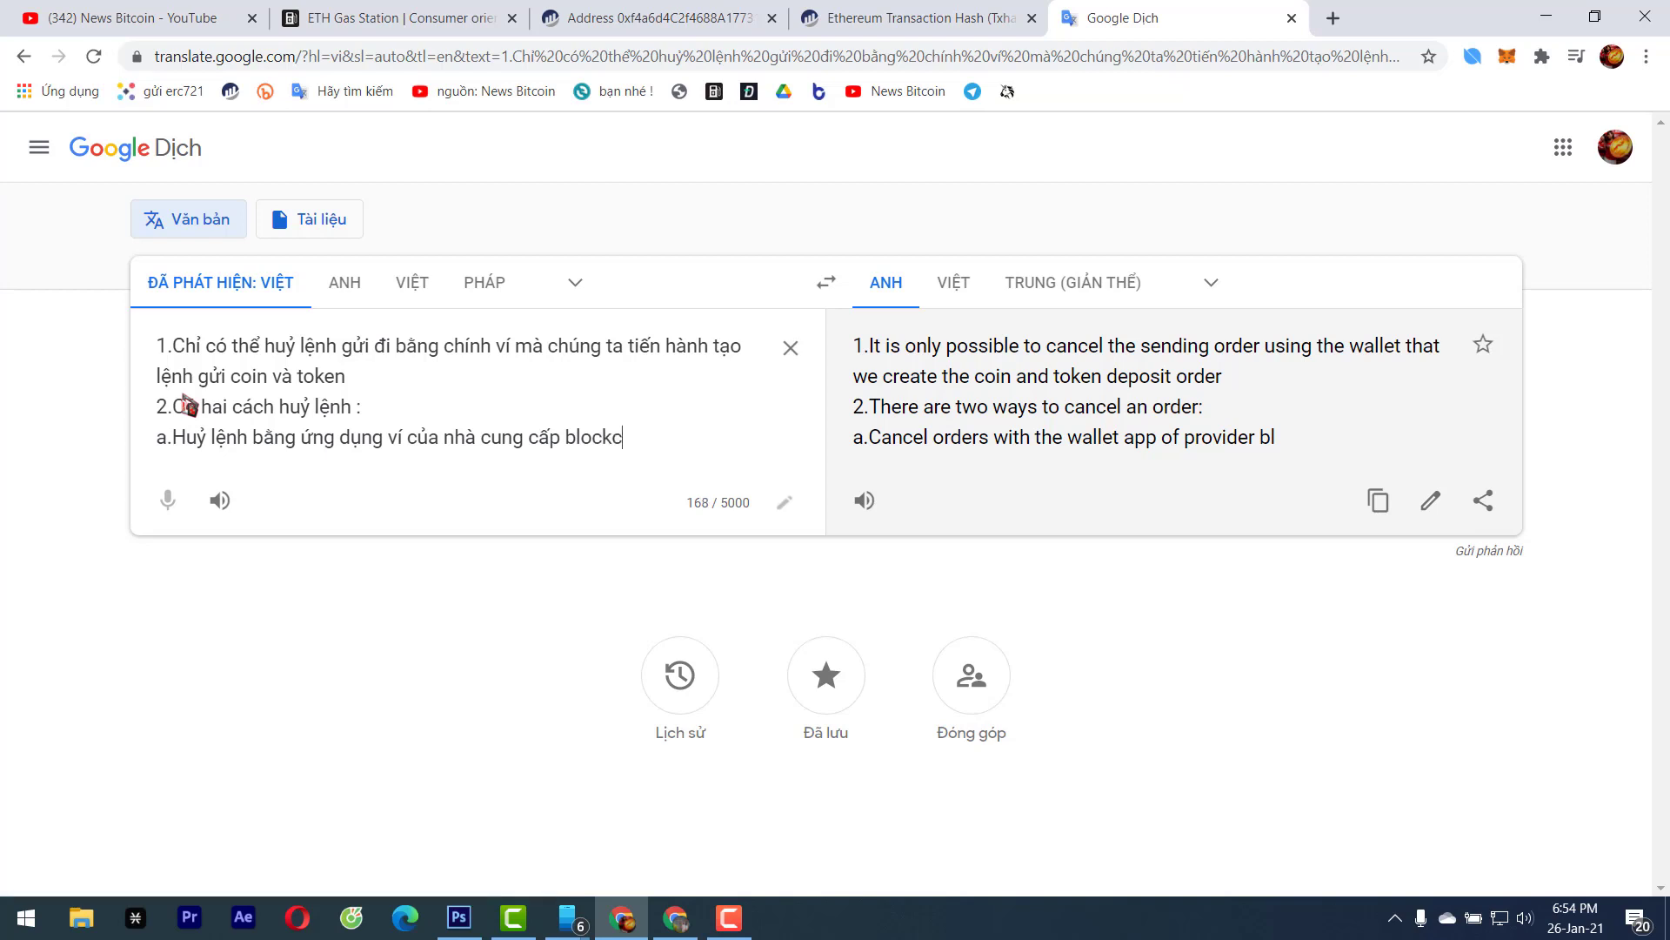
{"action": "type", "text": "hain"}
{"action": "key", "text": "Return"}
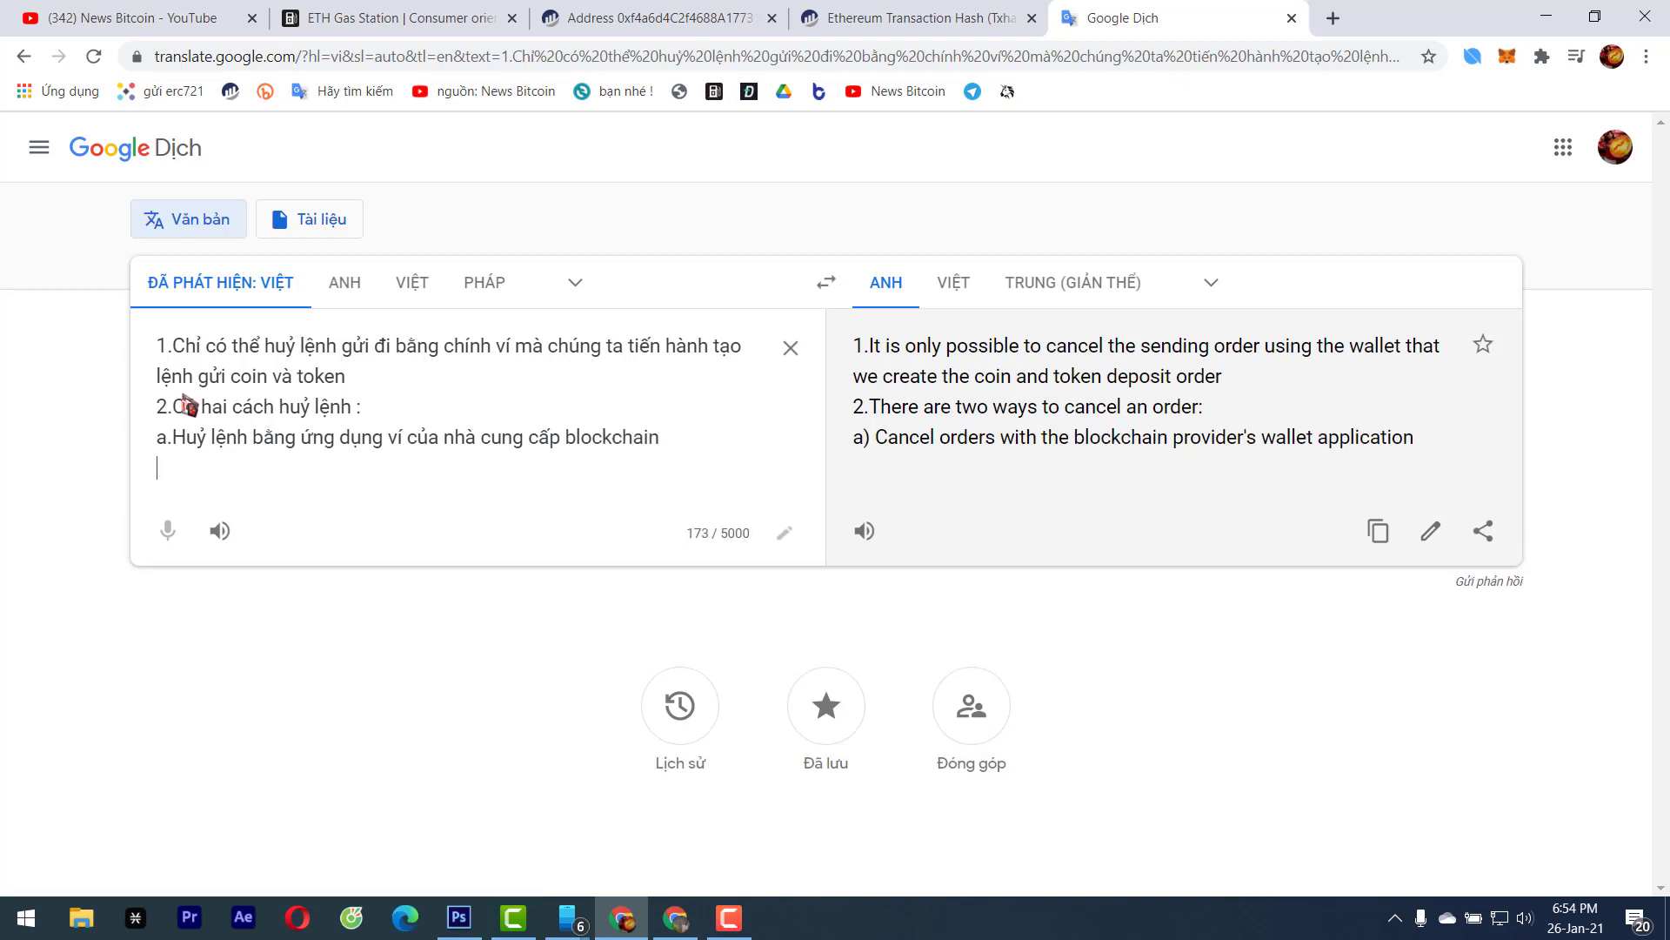
Add the second sub-item "b.Huỷ lệnh bằng Metamask." under item 2
{"action": "type", "text": "b.Hu"}
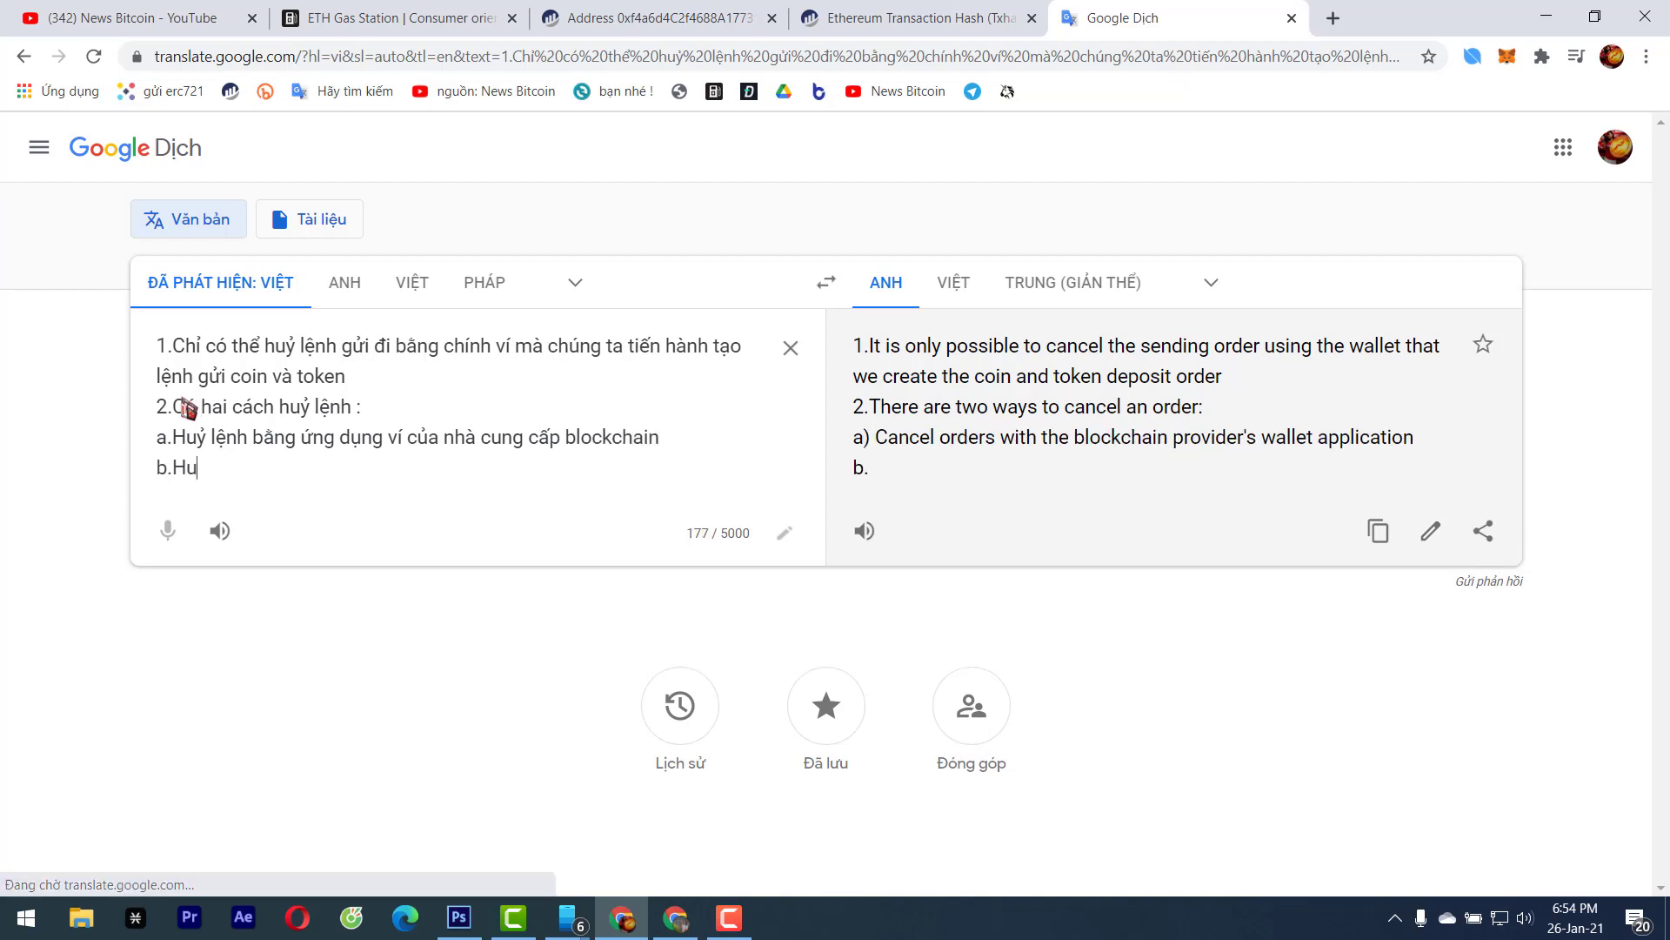
{"action": "type", "text": "ỷ lệnh"}
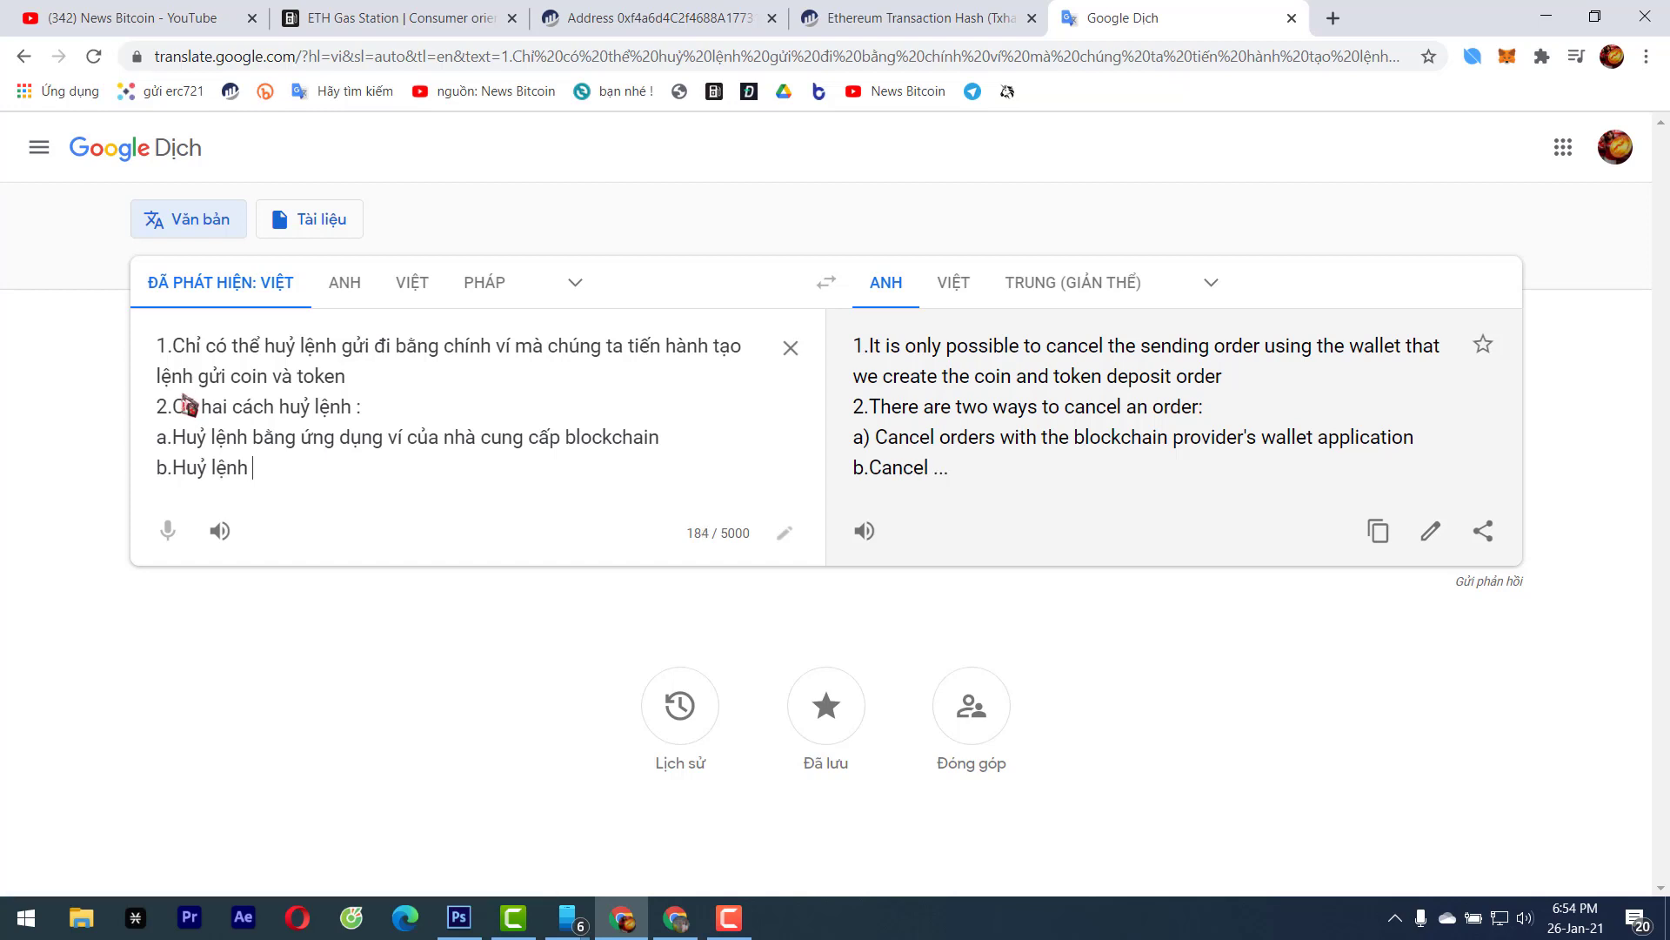
{"action": "type", "text": " bằng "}
{"action": "type", "text": "Meta"}
{"action": "type", "text": "mas"}
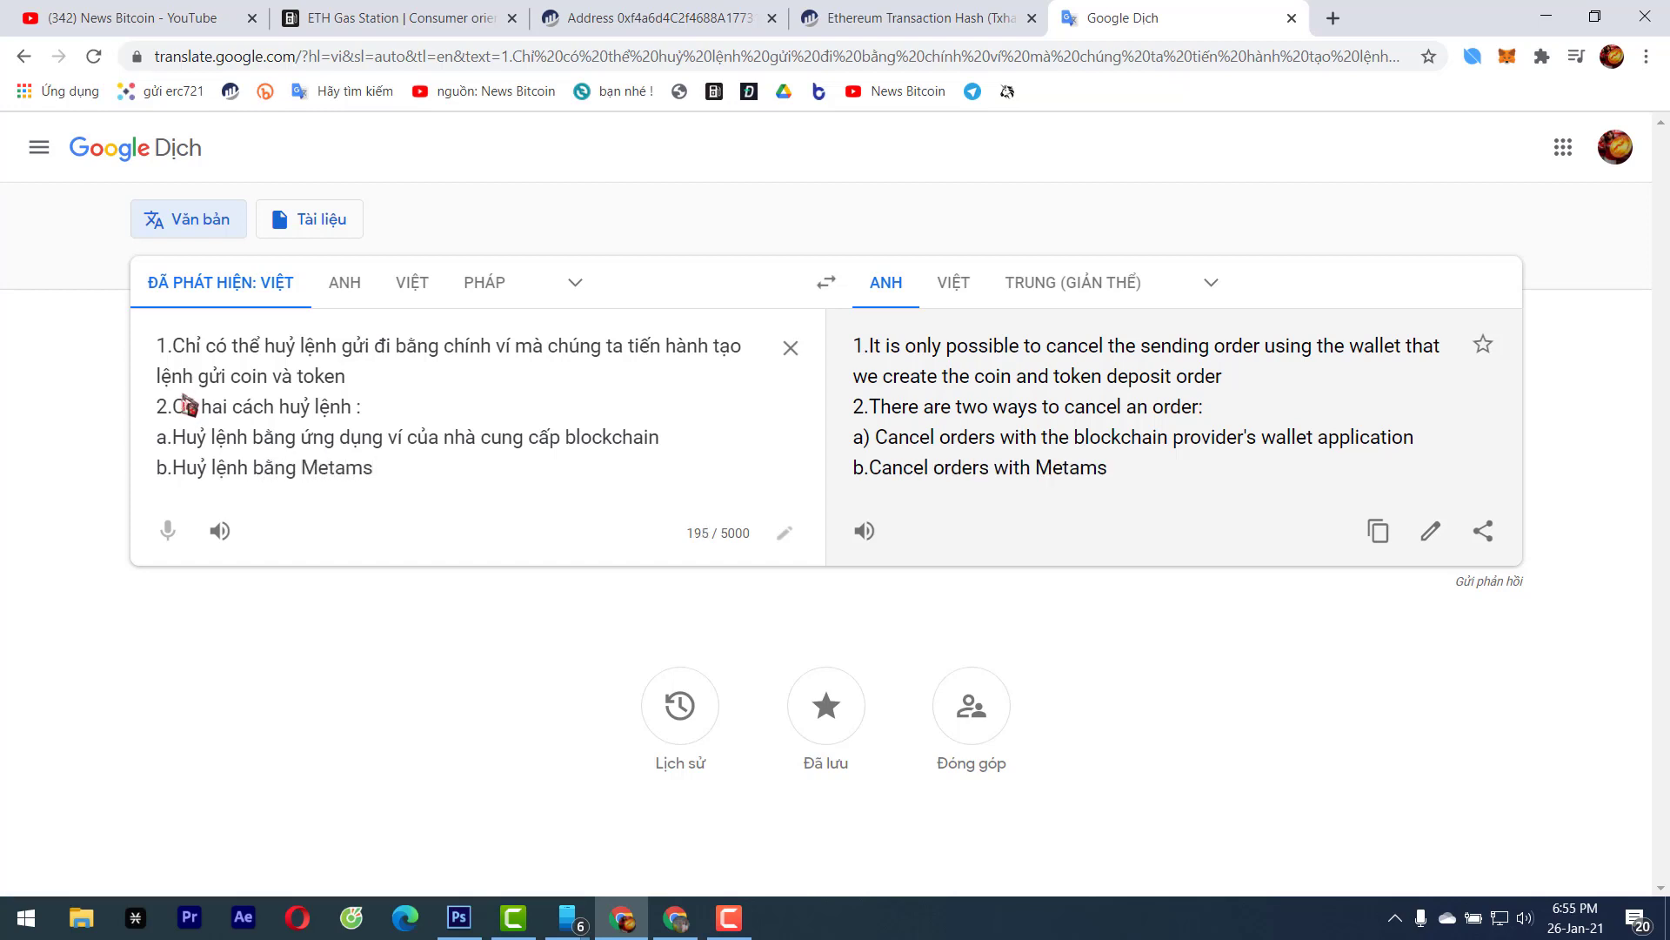
{"action": "key", "text": "BackSpace"}
{"action": "type", "text": "ask"}
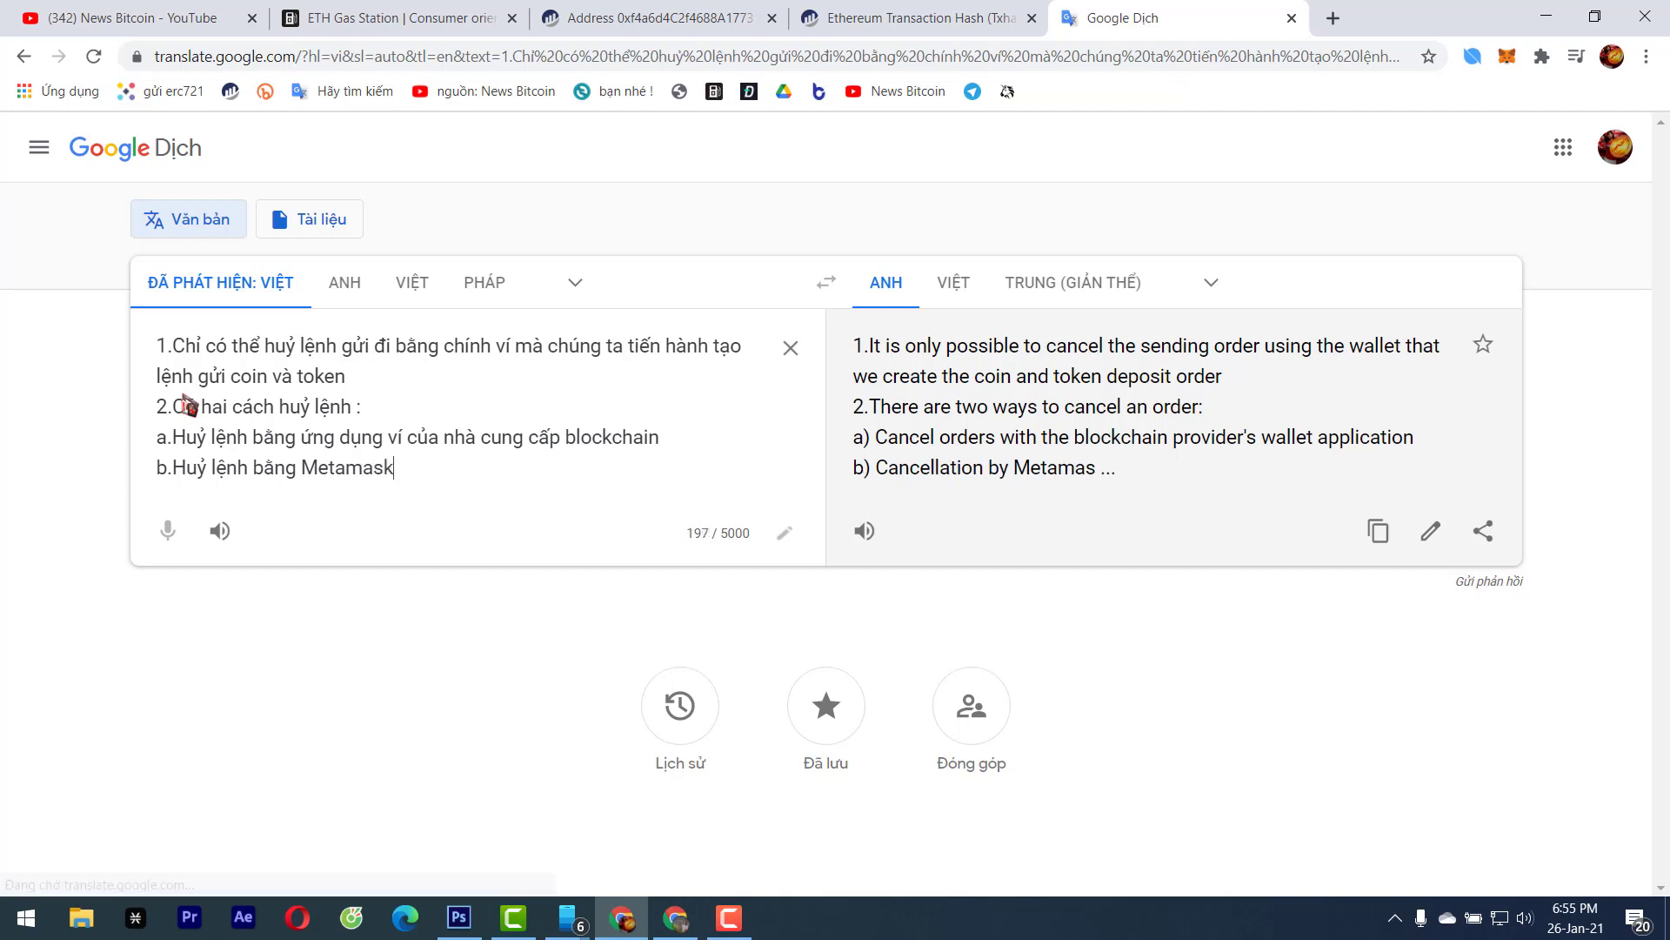
{"action": "type", "text": "."}
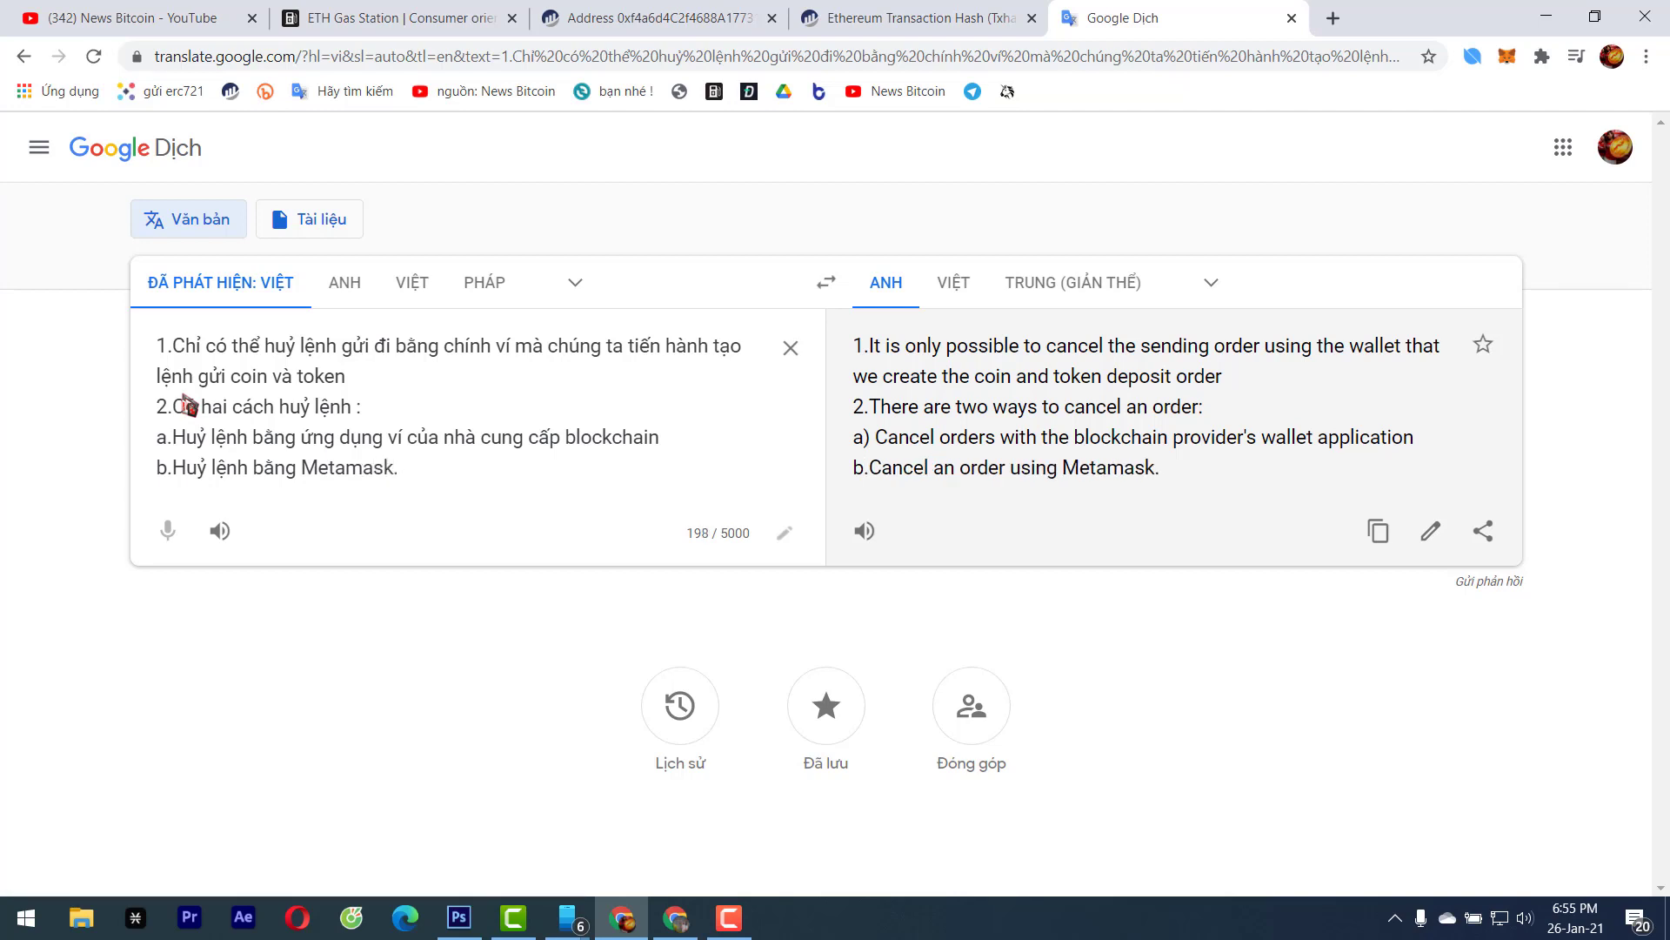
Append the note "Lưu ý huỷ lệnh trên mainnet" directly after sub-item b in the source text
{"action": "type", "text": "Lưu ý hu"}
{"action": "type", "text": "ỷ lệnh "}
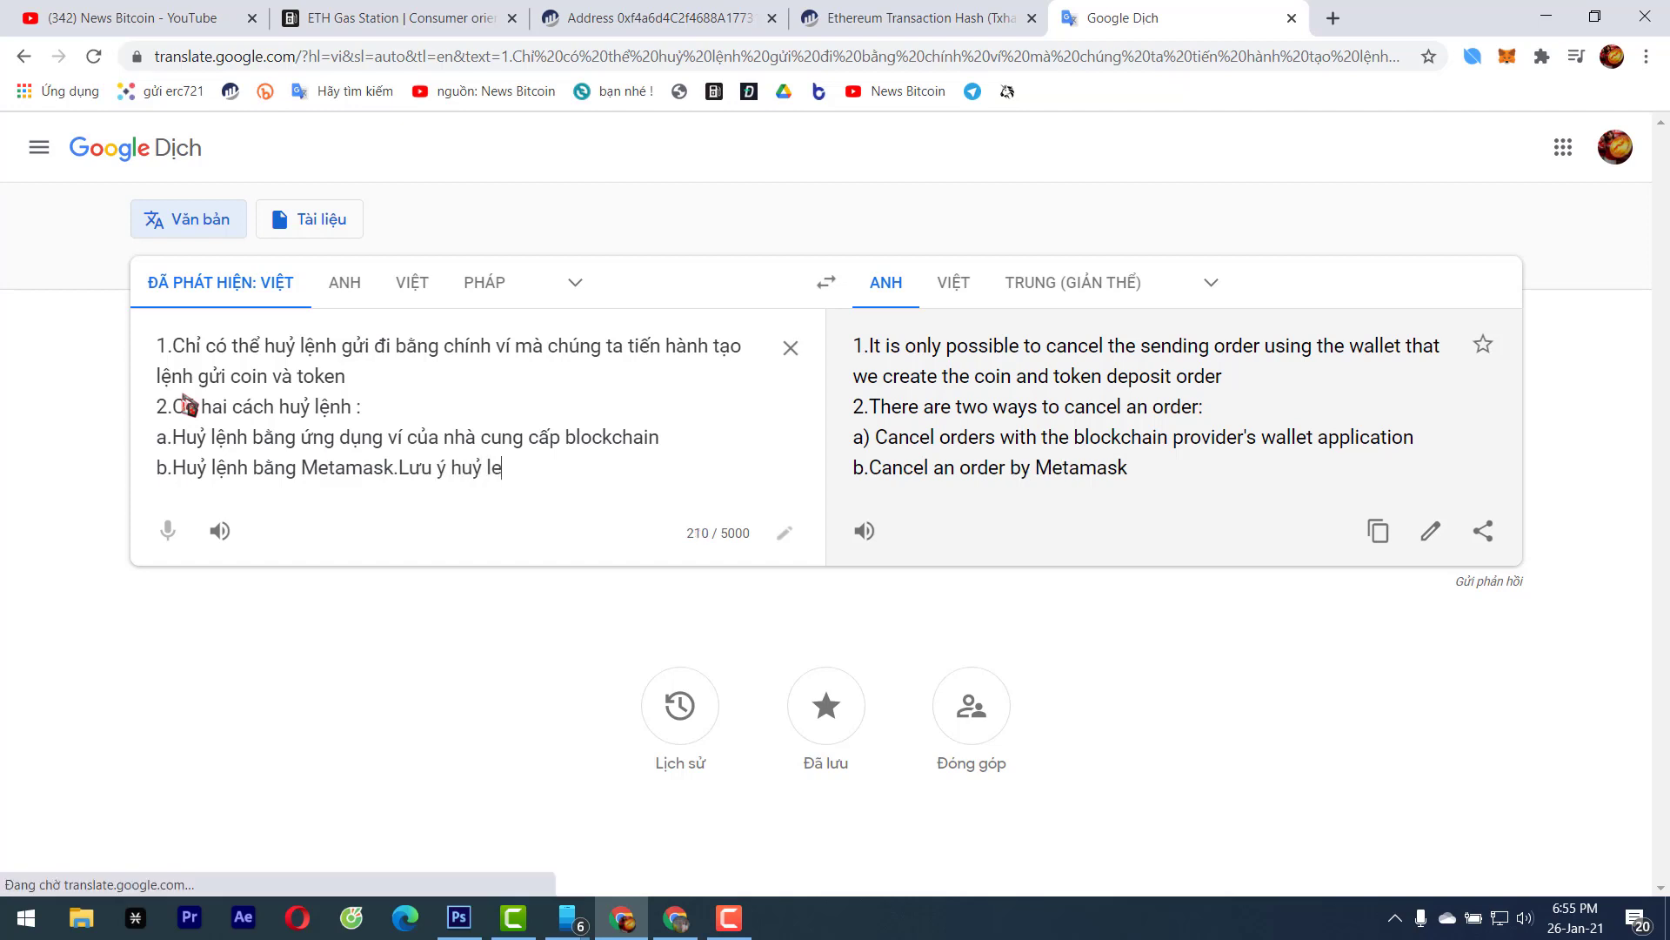
{"action": "type", "text": "băng"}
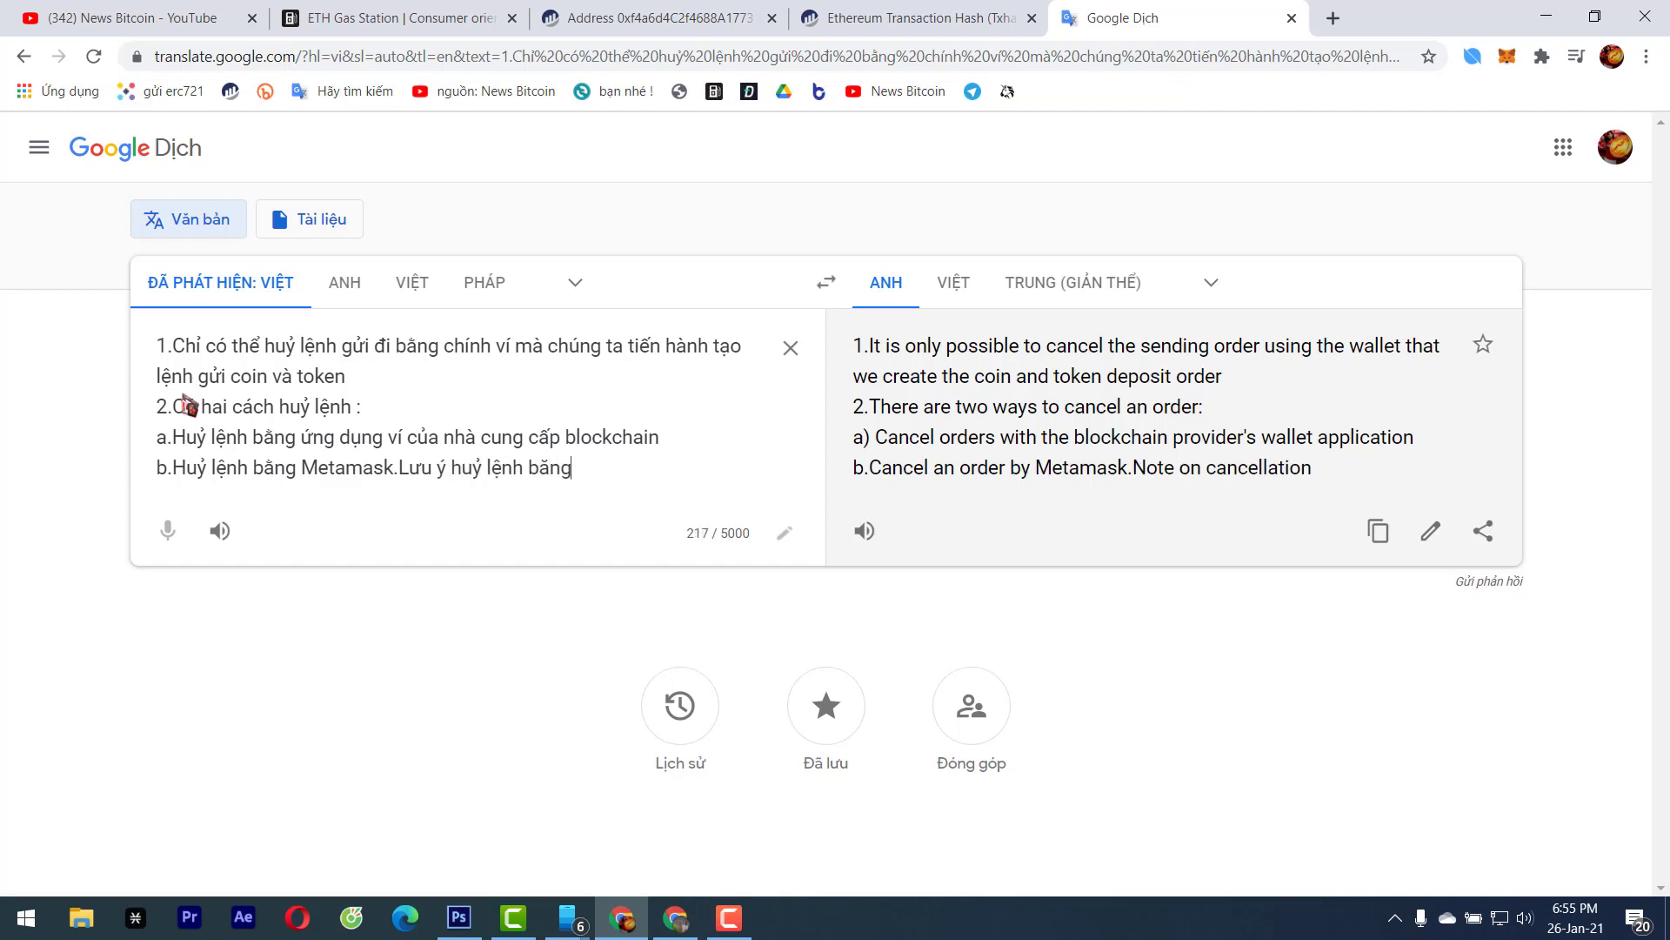
{"action": "key", "text": "BackSpace"}
{"action": "key", "text": "BackSpace"}
{"action": "key", "text": "BackSpace"}
{"action": "key", "text": "BackSpace"}
{"action": "type", "text": "trên mainnet"}
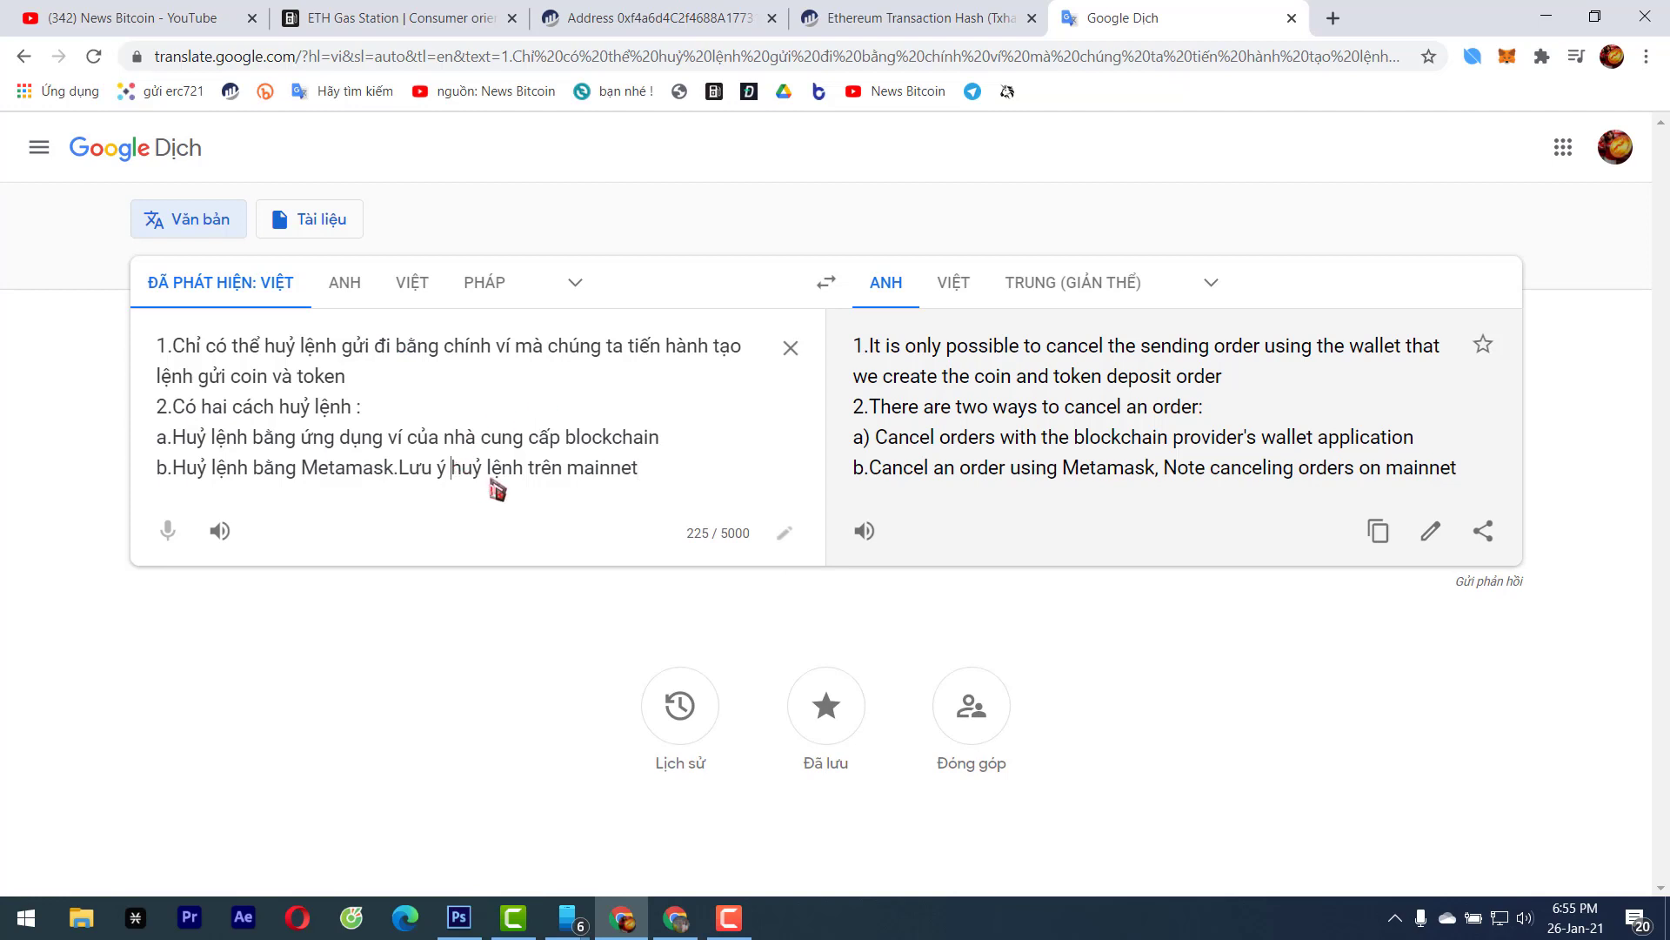
Expand the note to read "Lưu ý gửi lệnh trên mainnet nào thì huỷ lệnh trên mainnet đó."
{"action": "type", "text": "gửi lệnh"}
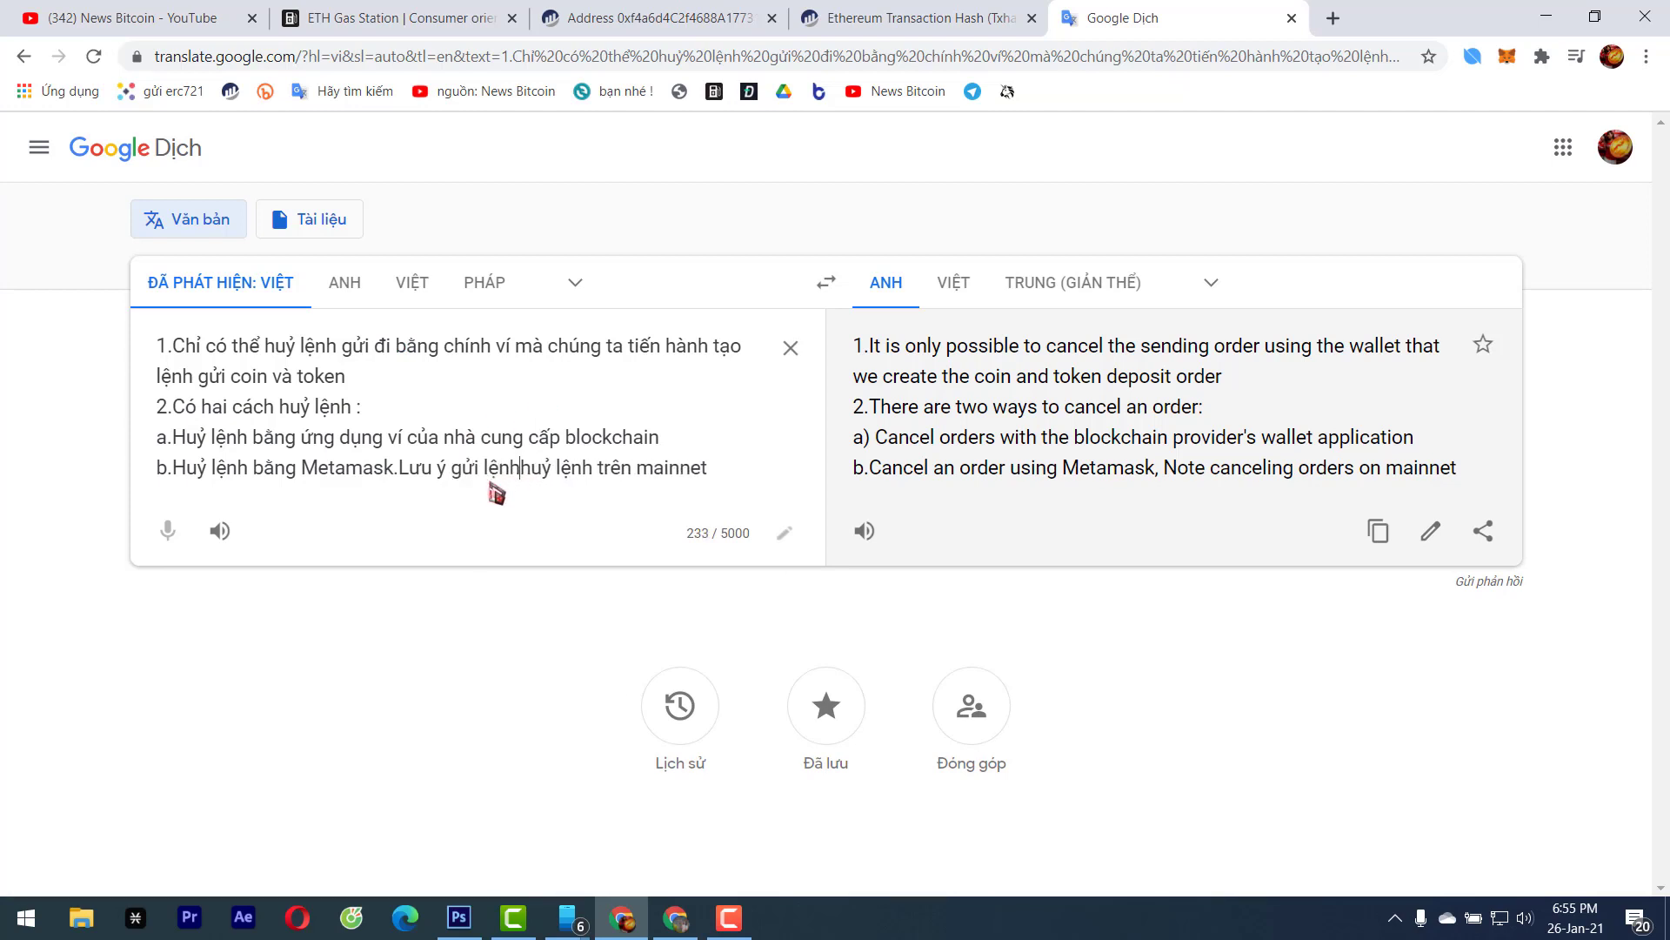
{"action": "type", "text": " trên main"}
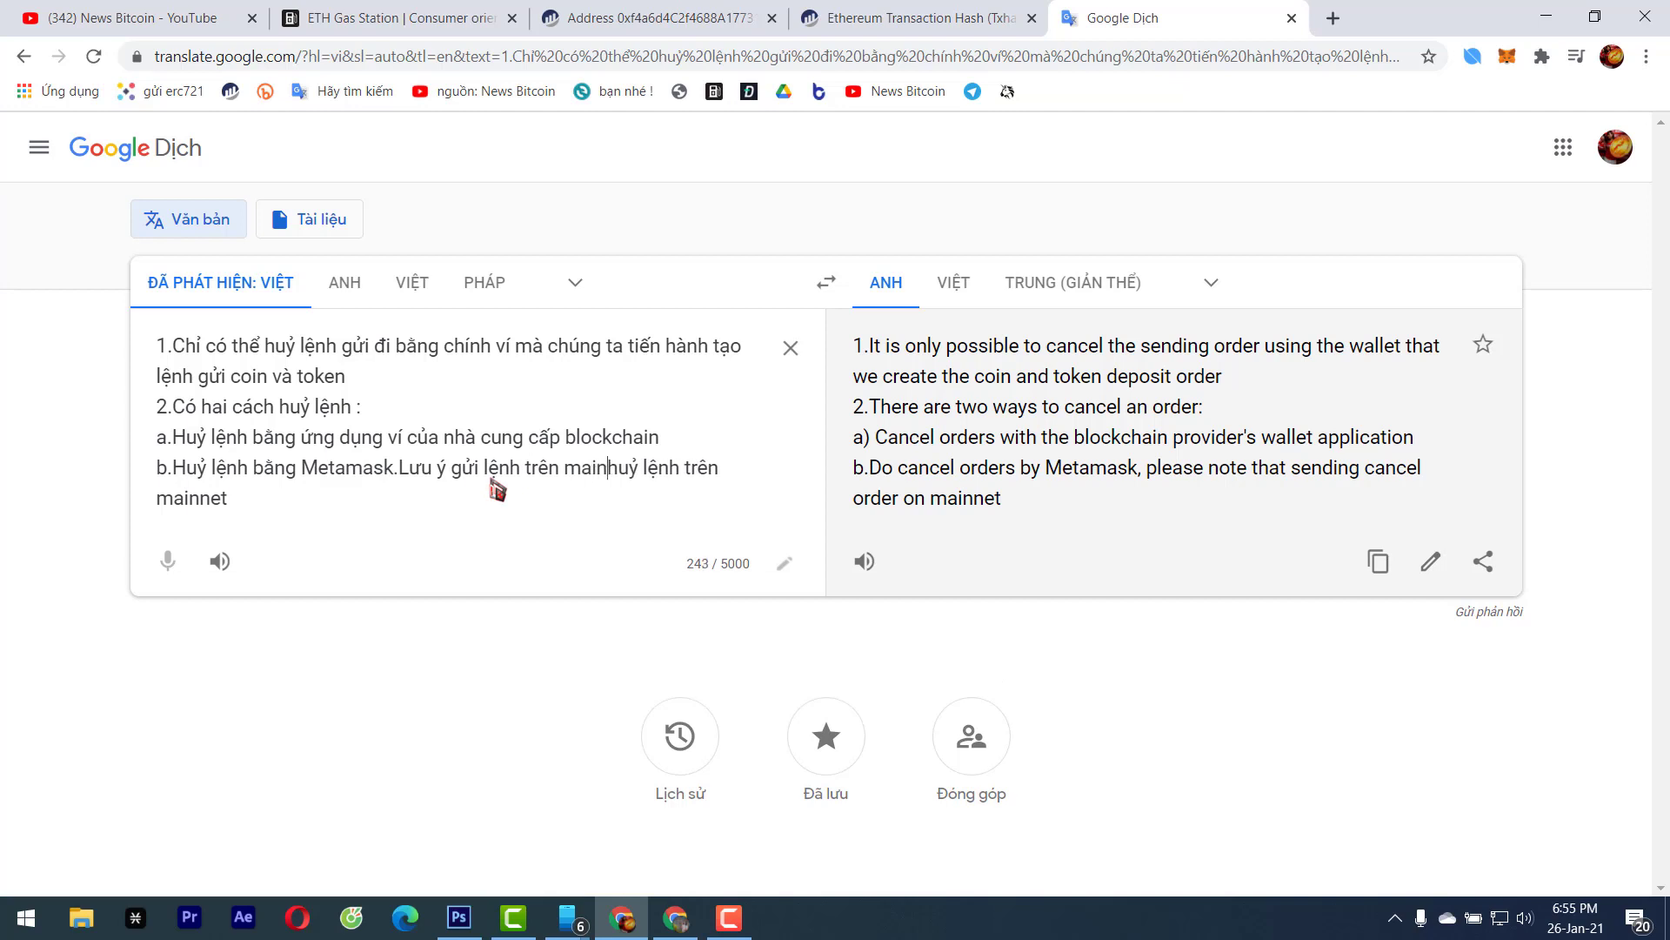
{"action": "type", "text": "net nào thi"}
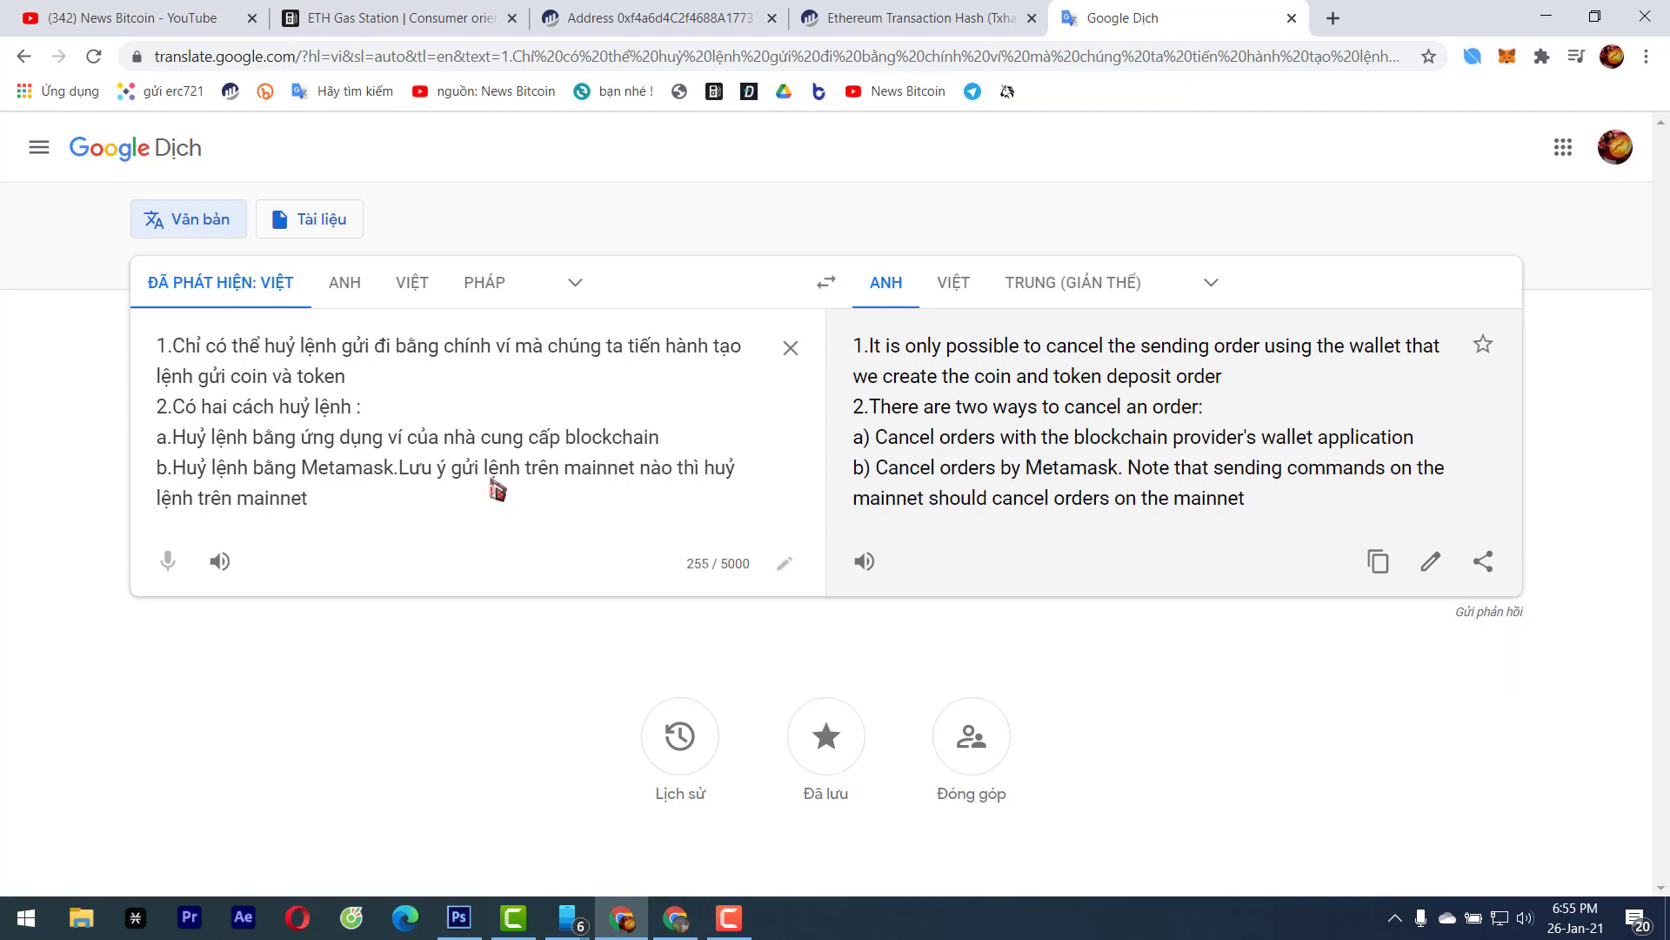
{"action": "left_click", "coordinate": [315, 502]}
{"action": "type", "text": "đó."}
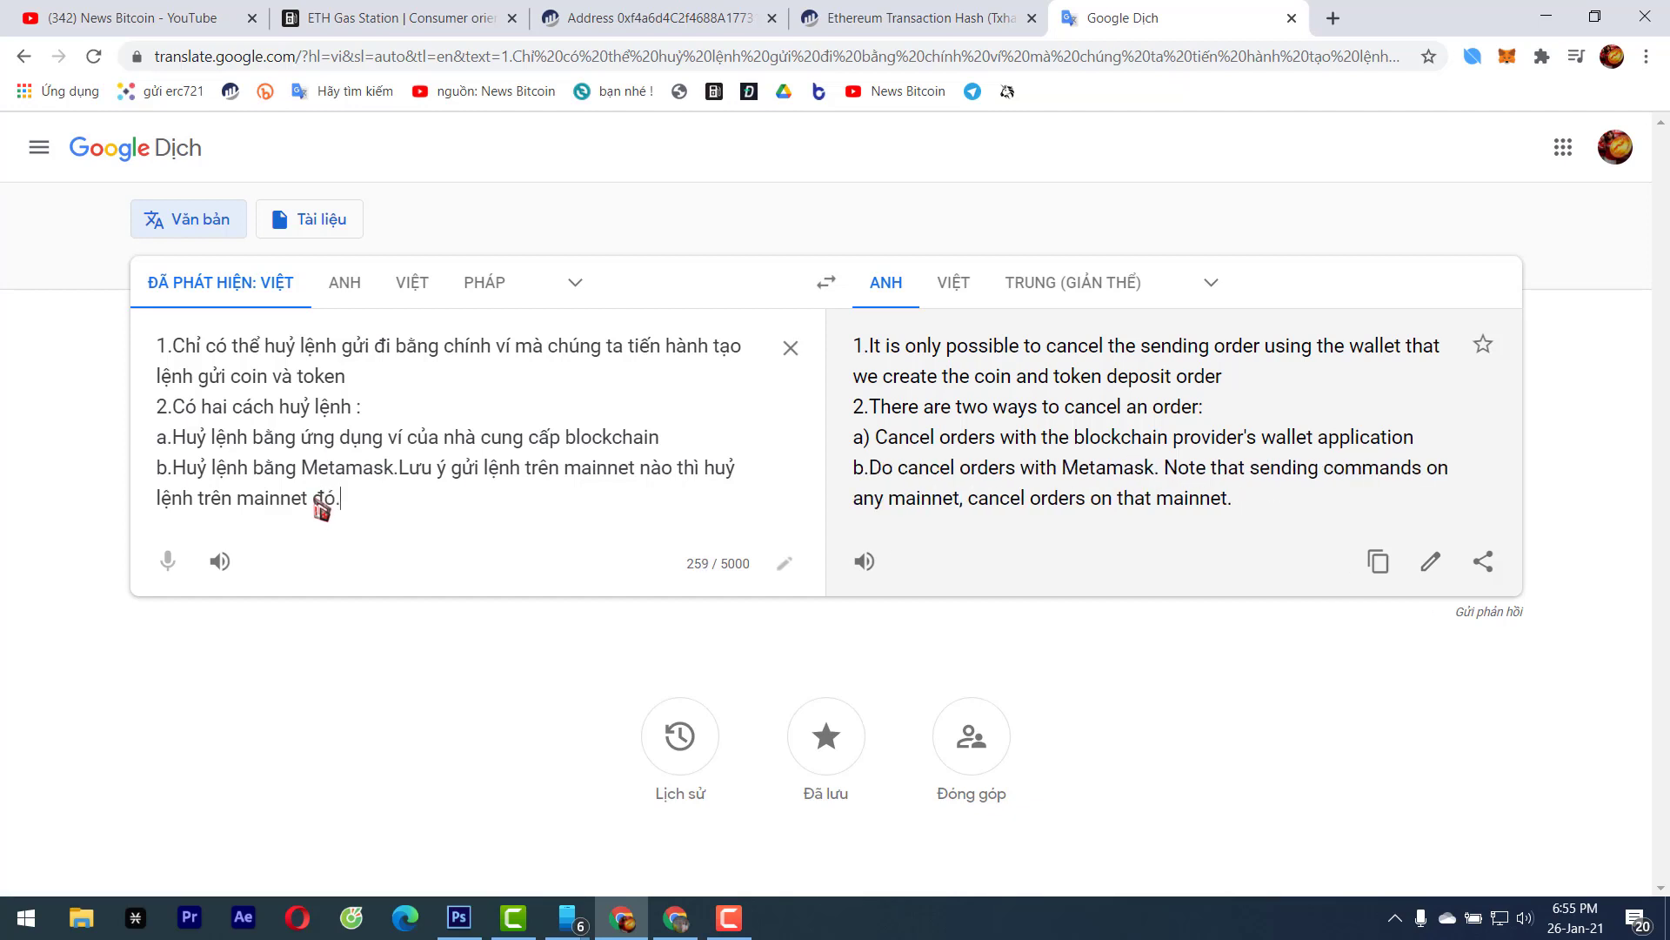
Move the mainnet note onto its own line below sub-item b, enclose it in parentheses and add a line break after it
{"action": "key", "text": "Return"}
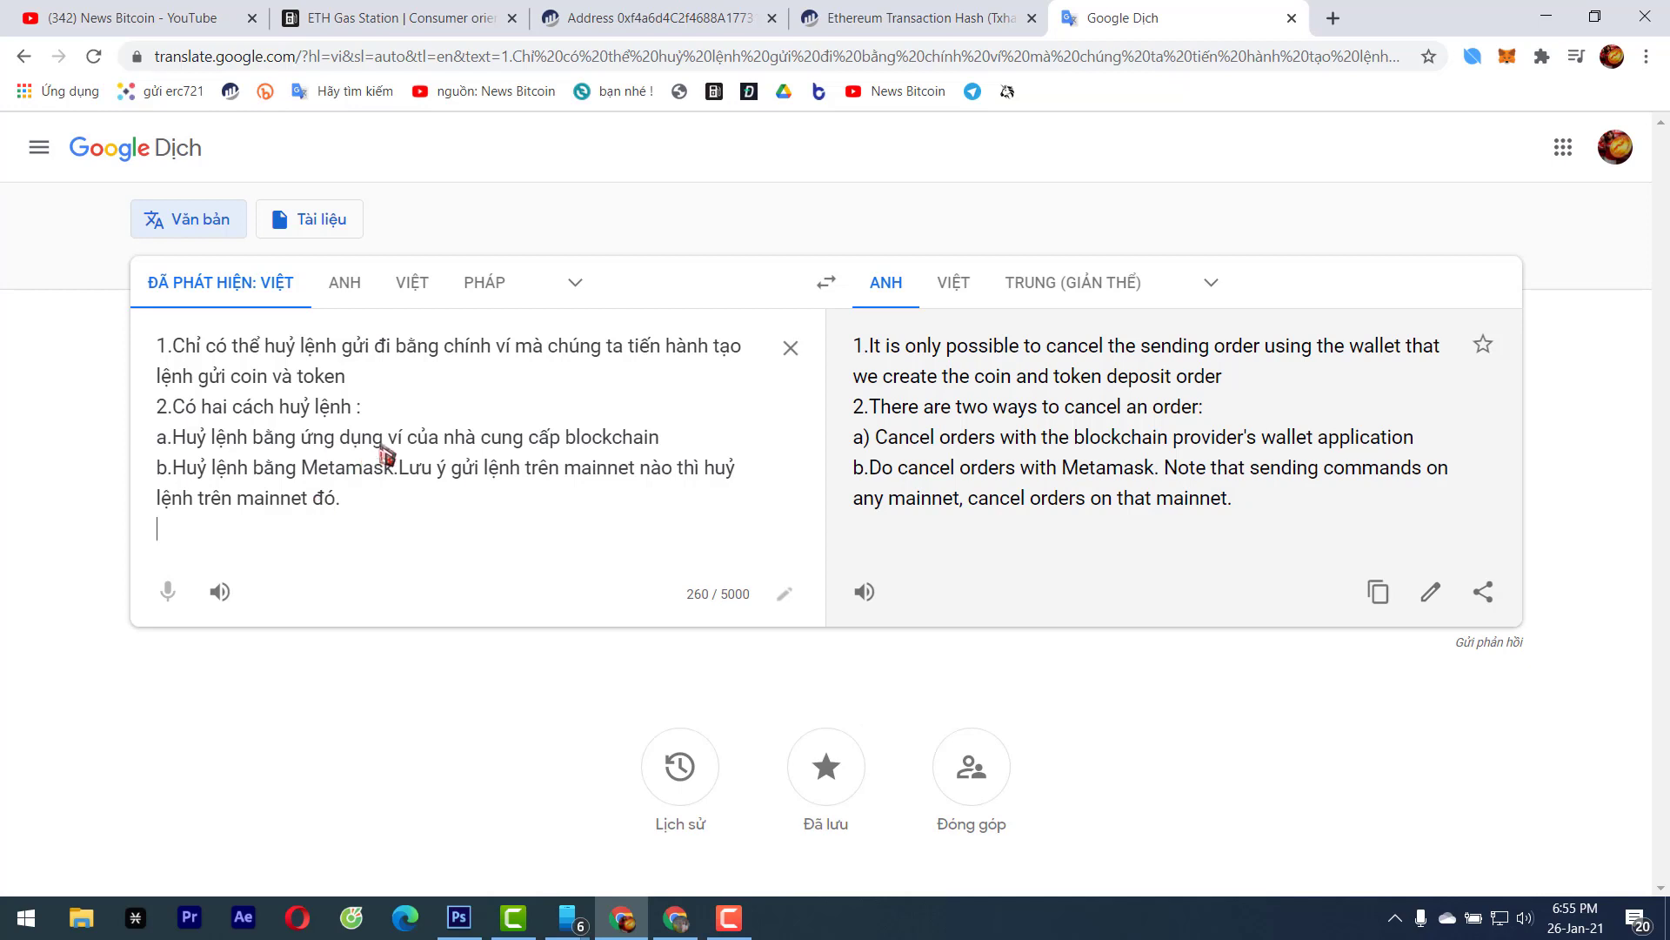
{"action": "key", "text": "Return"}
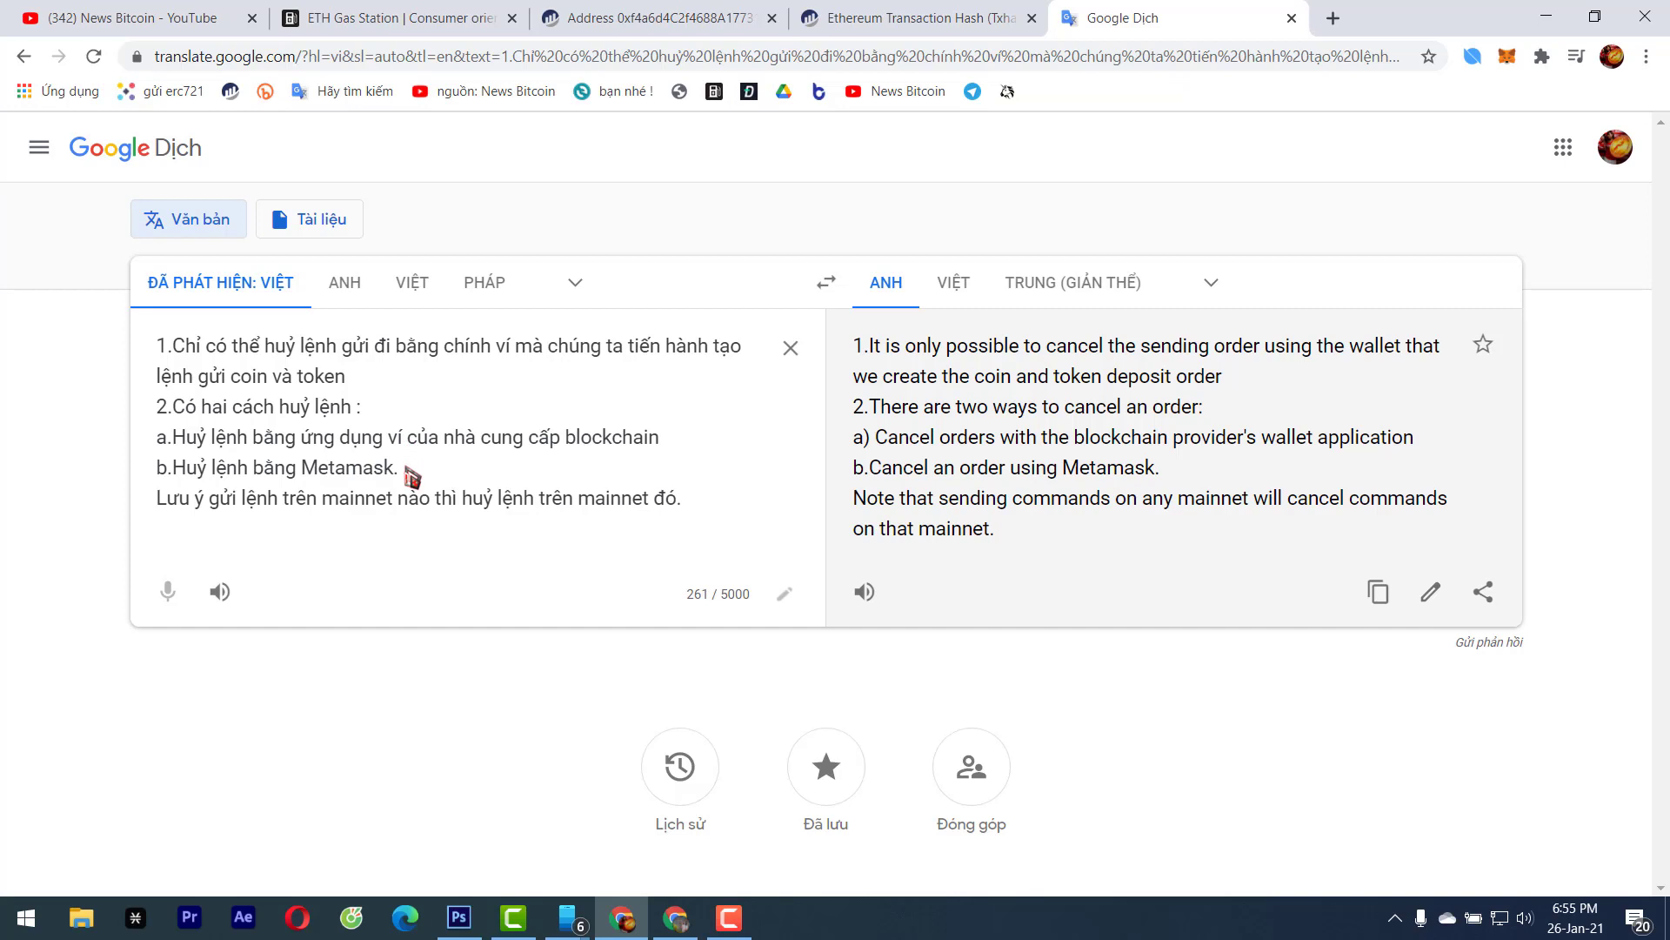
{"action": "type", "text": "( "}
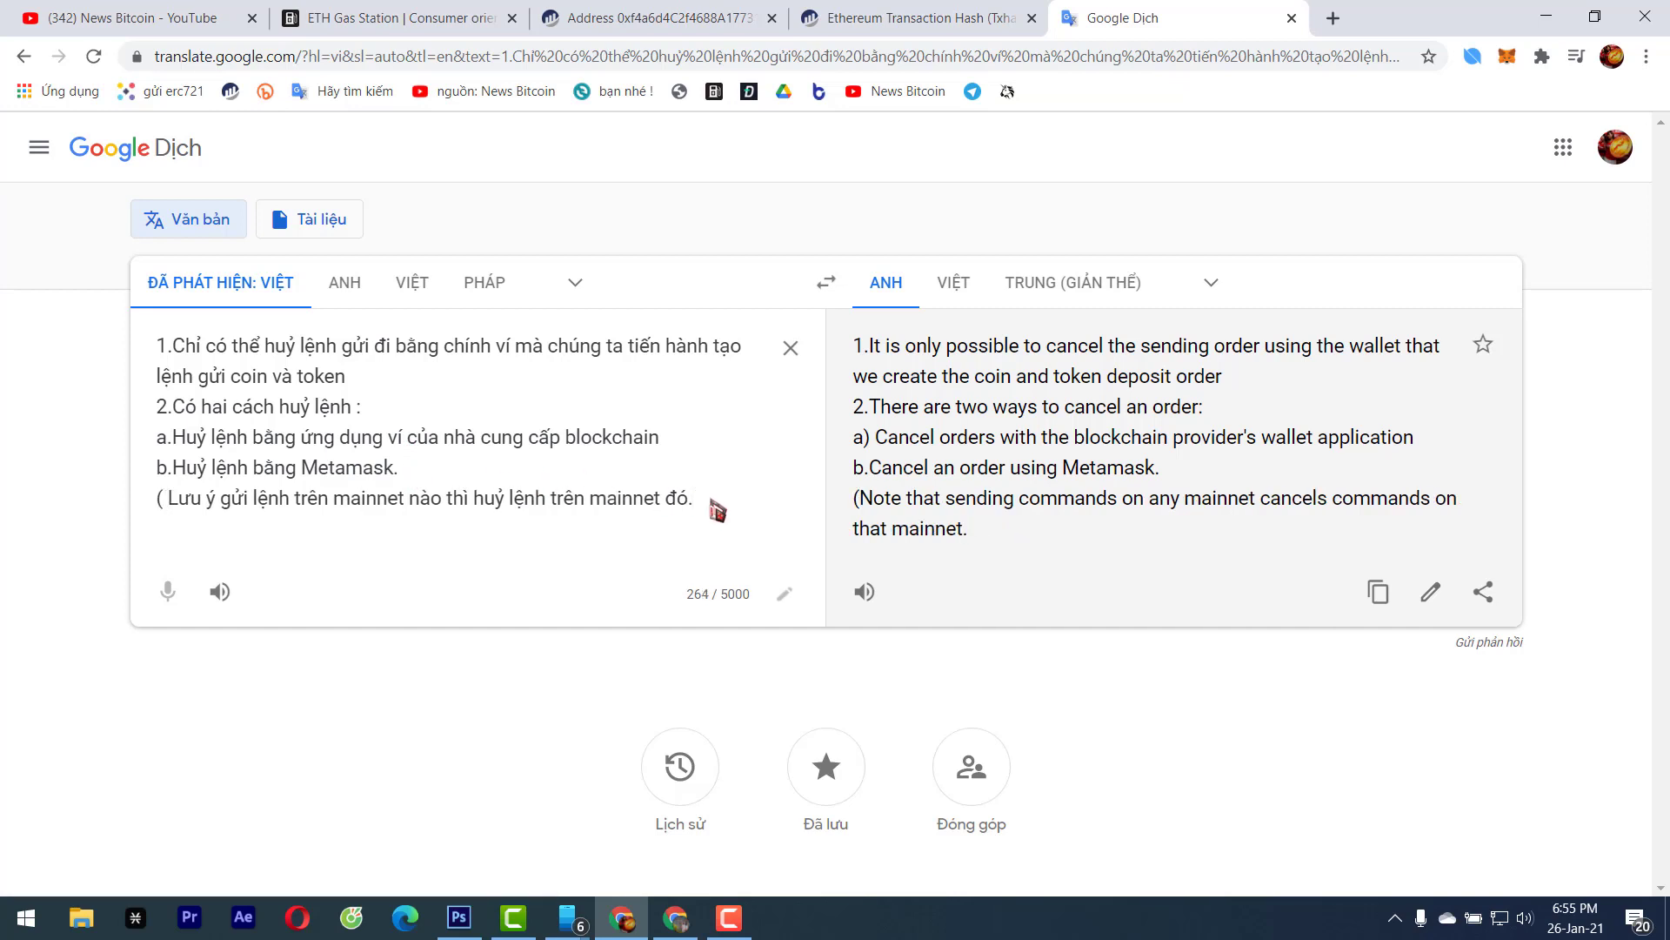
{"action": "type", "text": ")"}
{"action": "key", "text": "Return"}
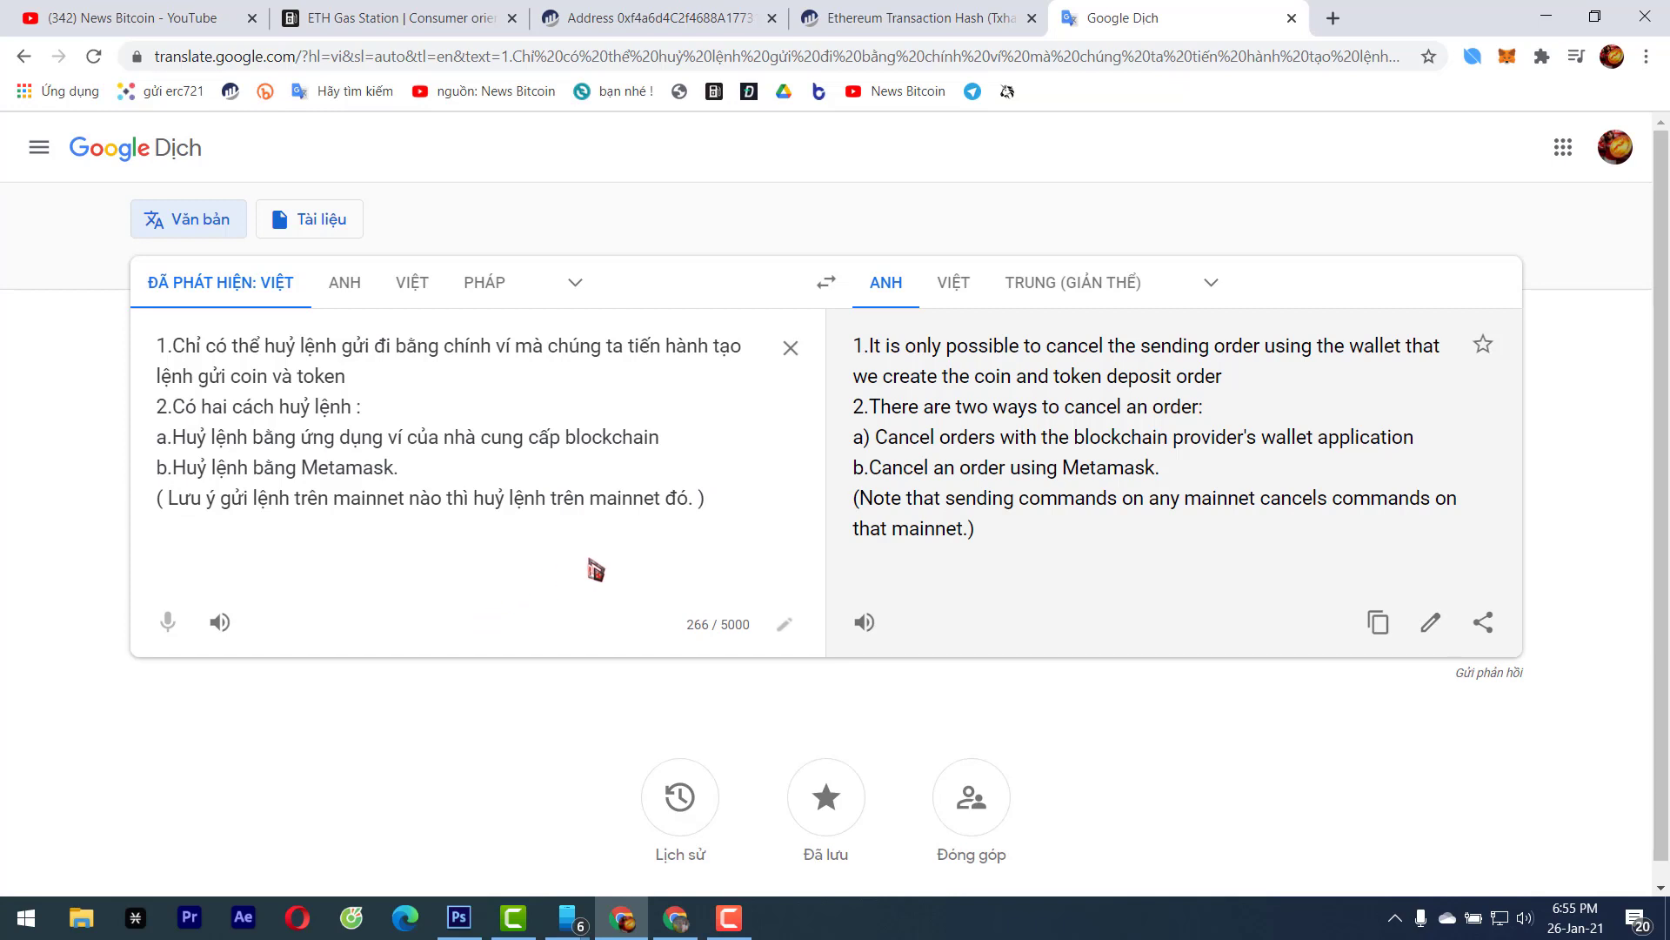
Switch to the pending transaction's Etherscan page and examine its status, recipient address, gas price, gas limit and nonce
{"action": "left_click", "coordinate": [662, 13]}
{"action": "left_click", "coordinate": [947, 16]}
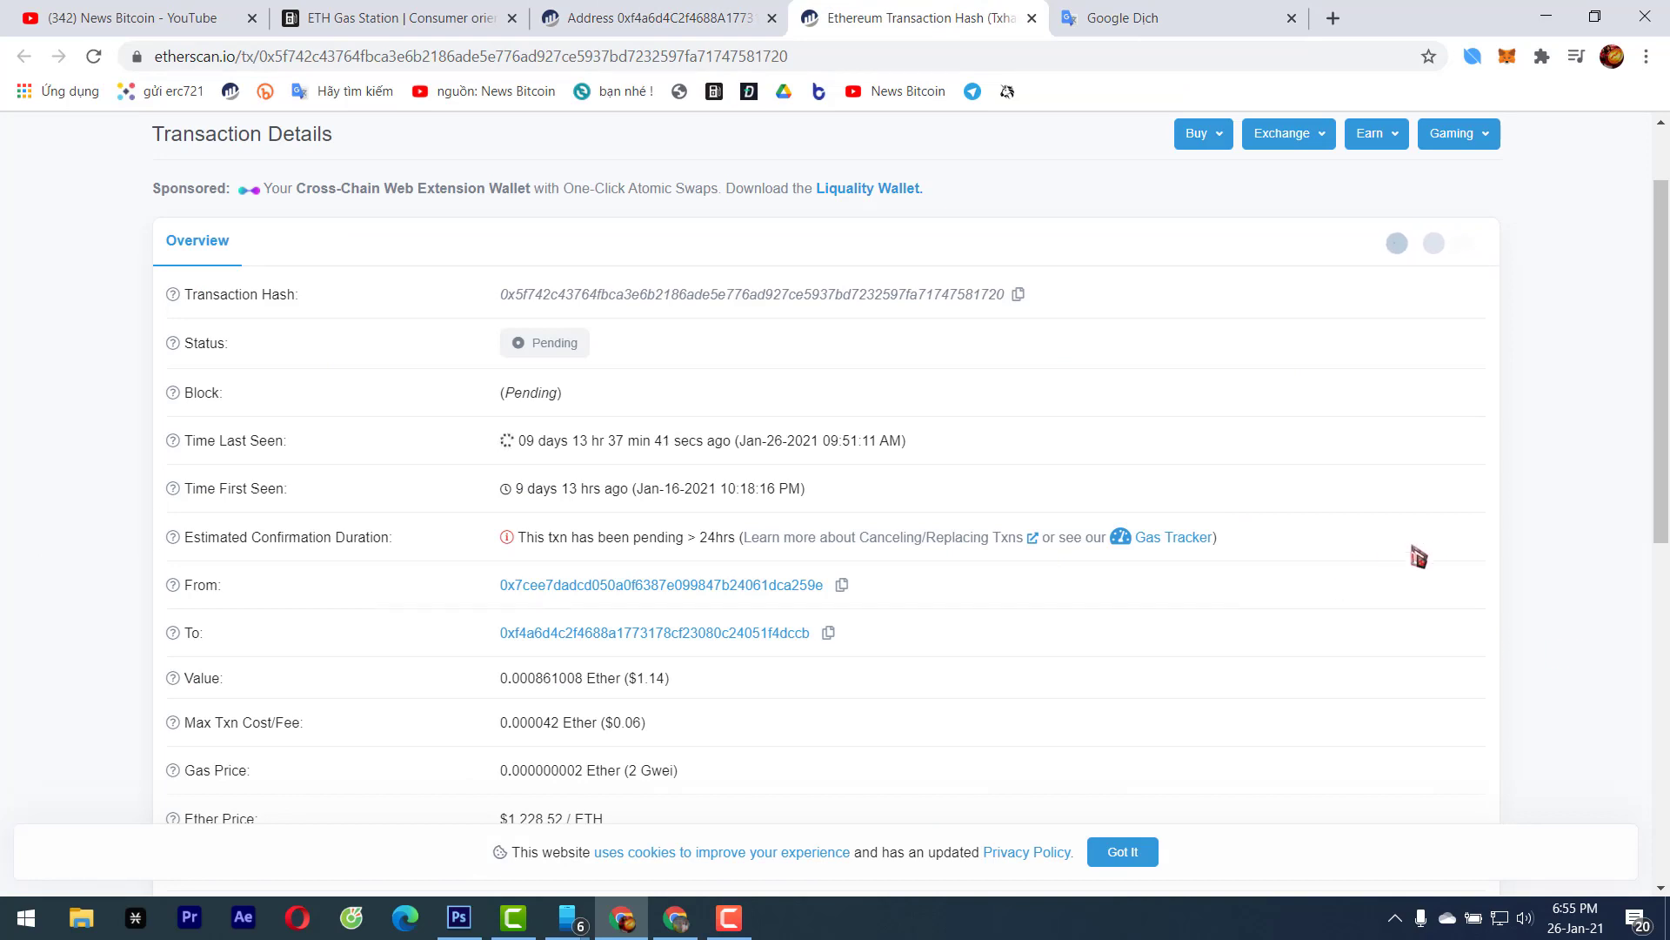
{"action": "scroll", "coordinate": [1005, 681], "scroll_direction": "down", "scroll_amount": 1}
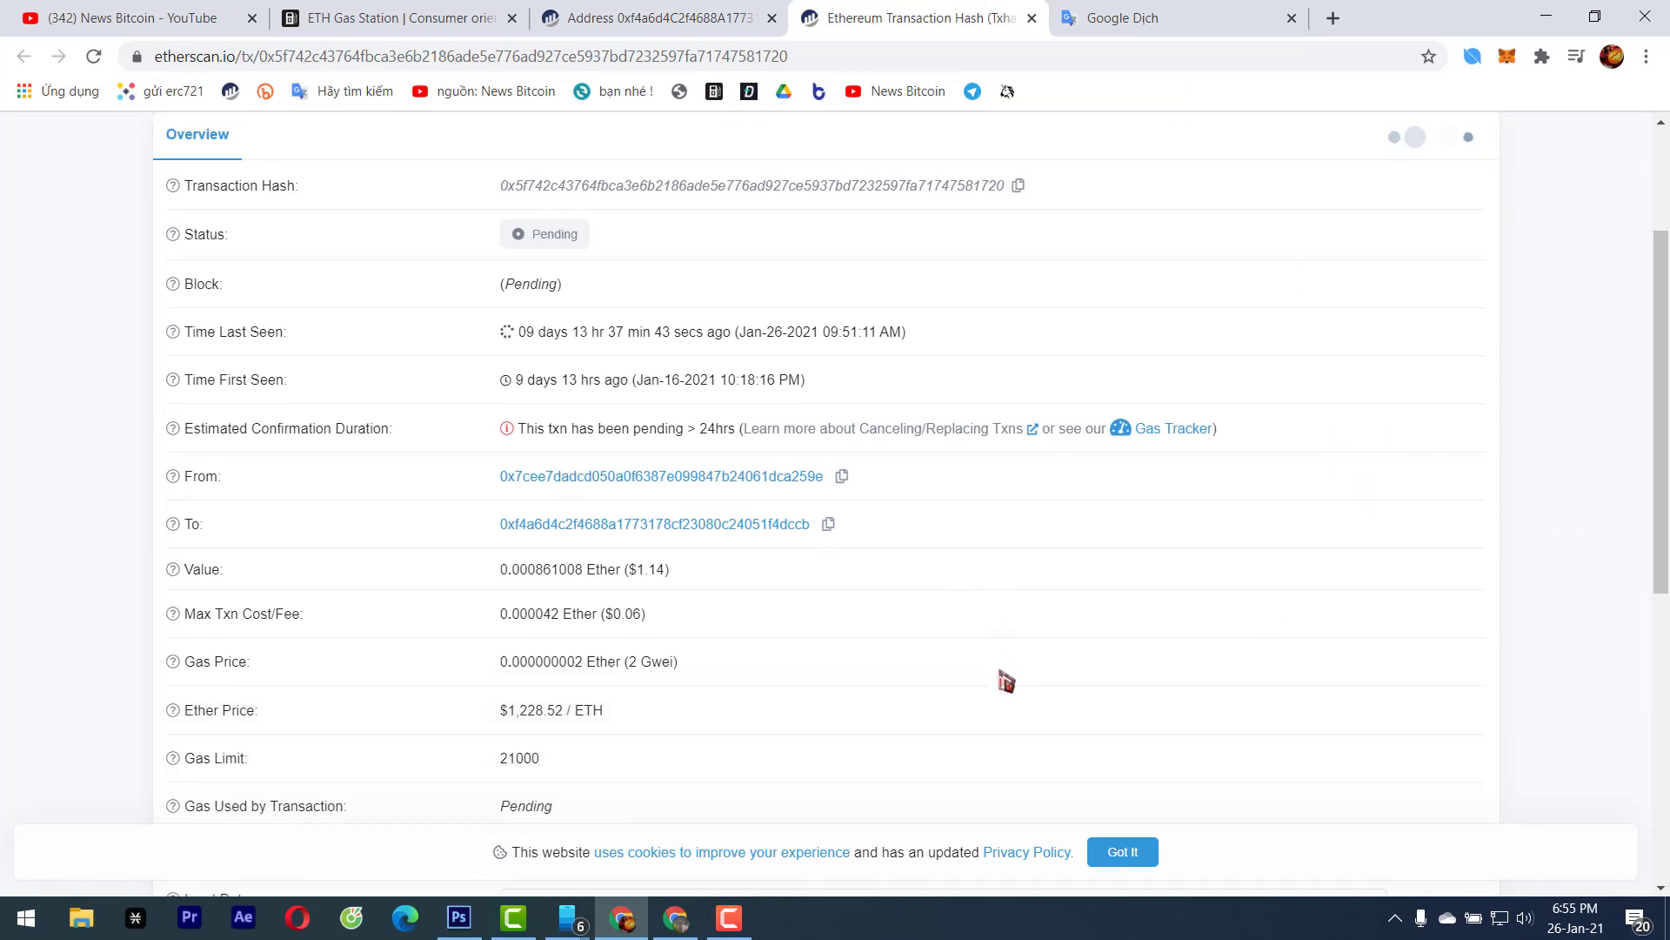
{"action": "left_click_drag", "start_coordinate": [485, 528], "coordinate": [916, 558]}
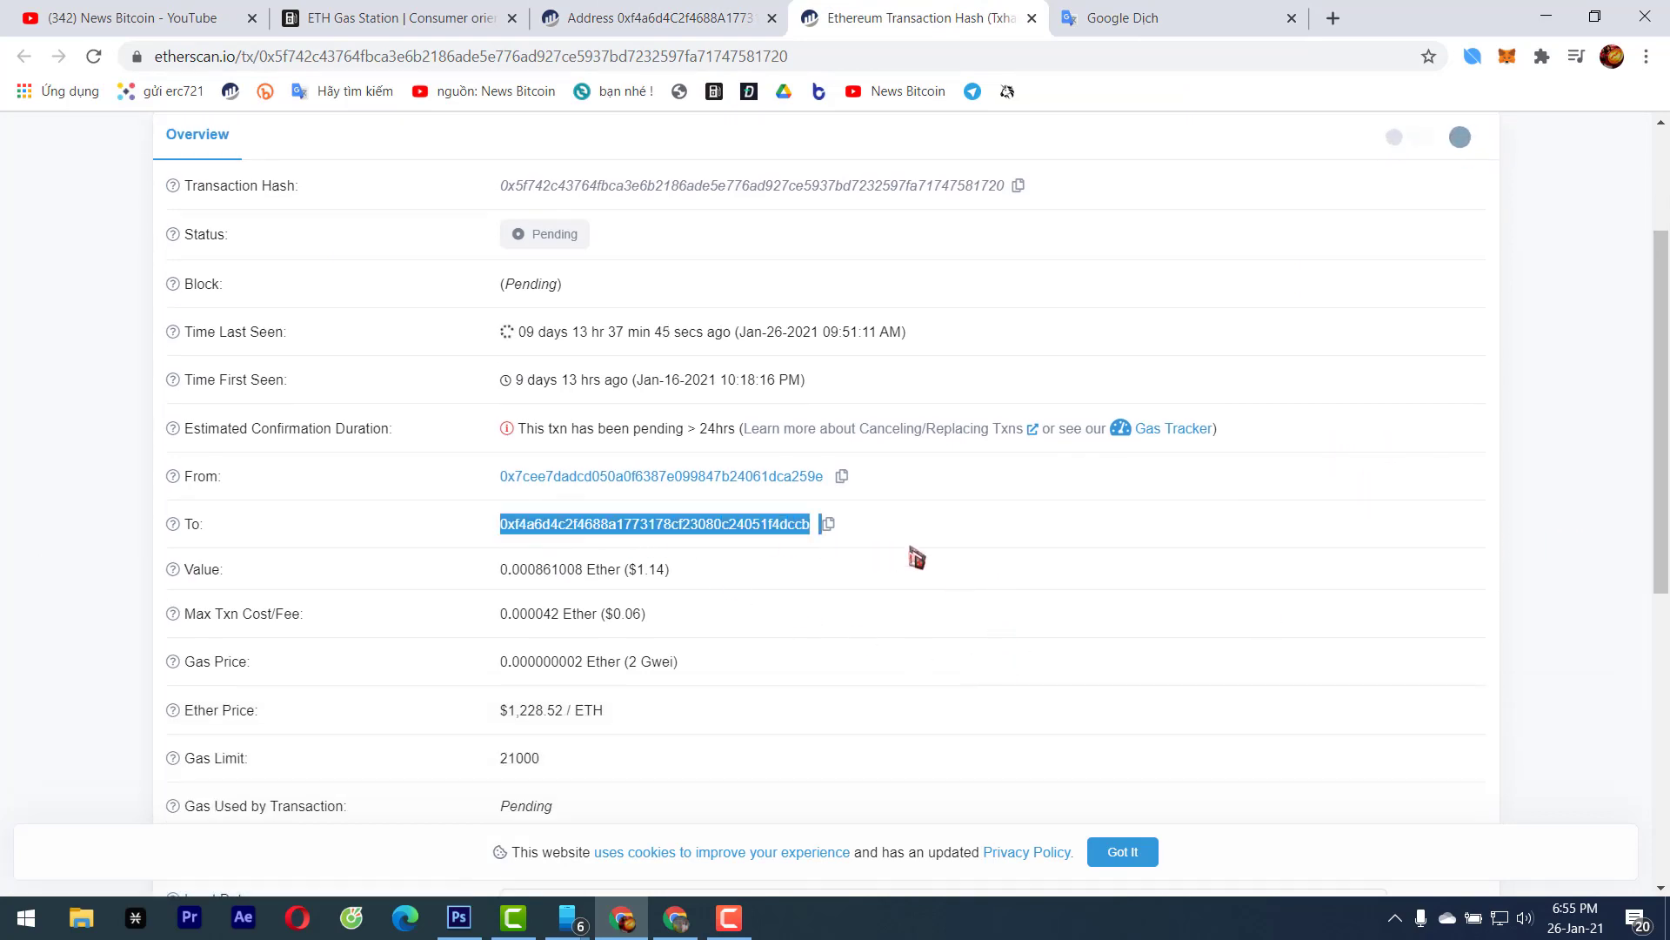
{"action": "left_click", "coordinate": [1120, 556]}
{"action": "scroll", "coordinate": [1218, 574], "scroll_direction": "up", "scroll_amount": 2}
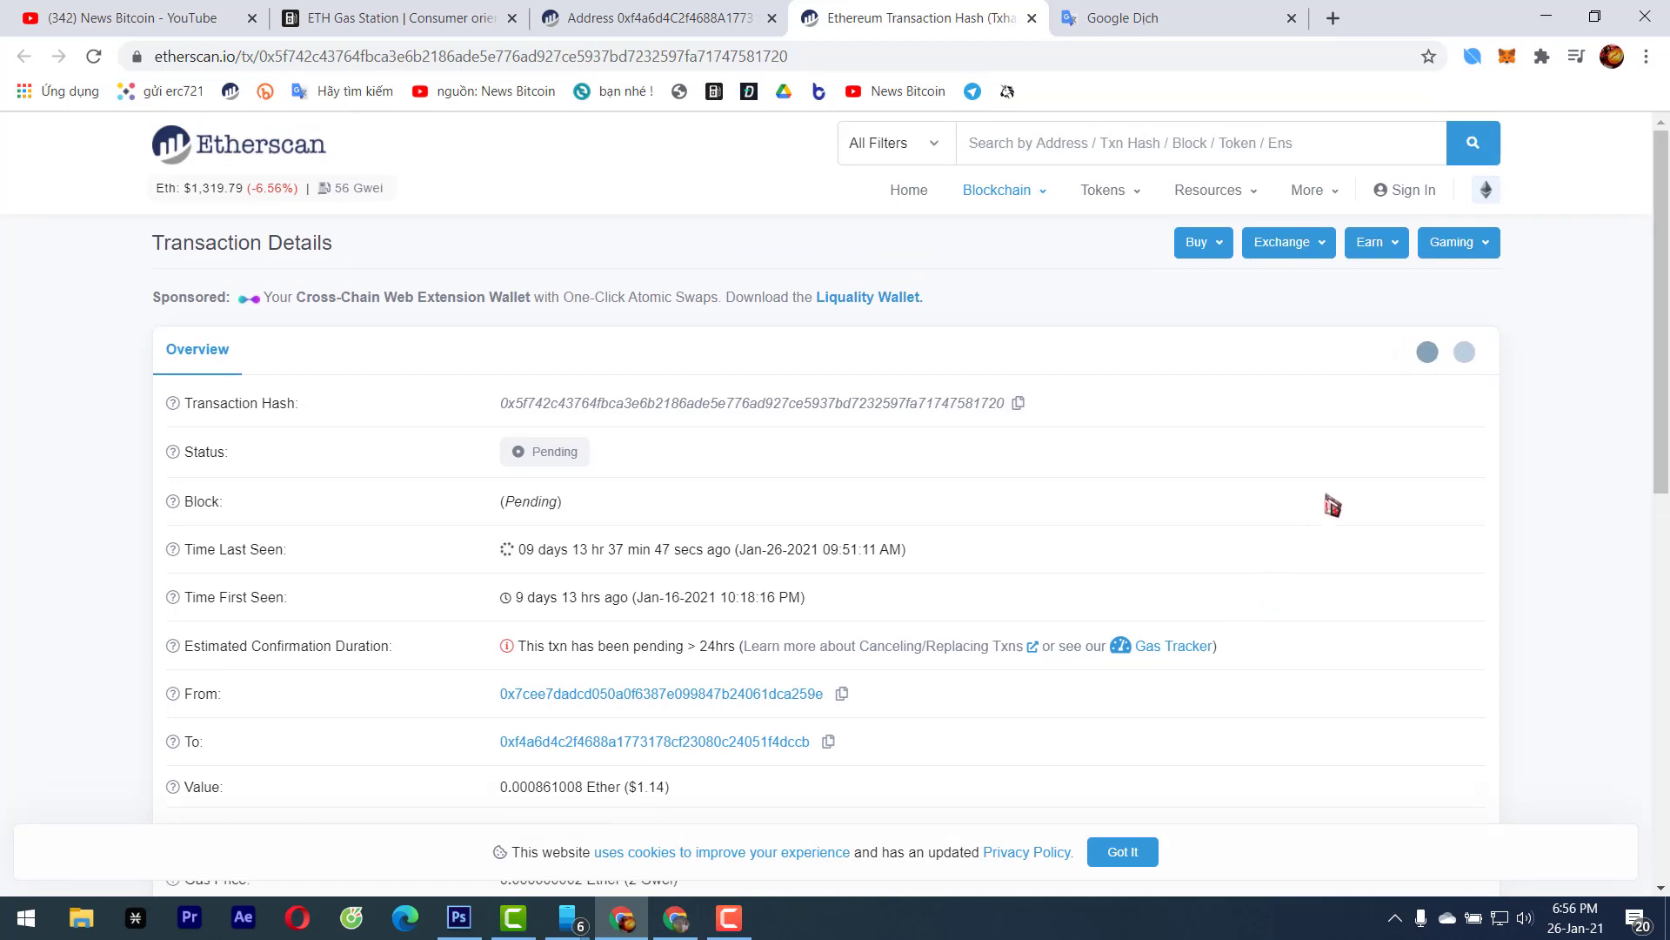
{"action": "scroll", "coordinate": [1357, 500], "scroll_direction": "down", "scroll_amount": 1}
{"action": "scroll", "coordinate": [1370, 495], "scroll_direction": "down", "scroll_amount": 1}
{"action": "scroll", "coordinate": [1374, 491], "scroll_direction": "up", "scroll_amount": 1}
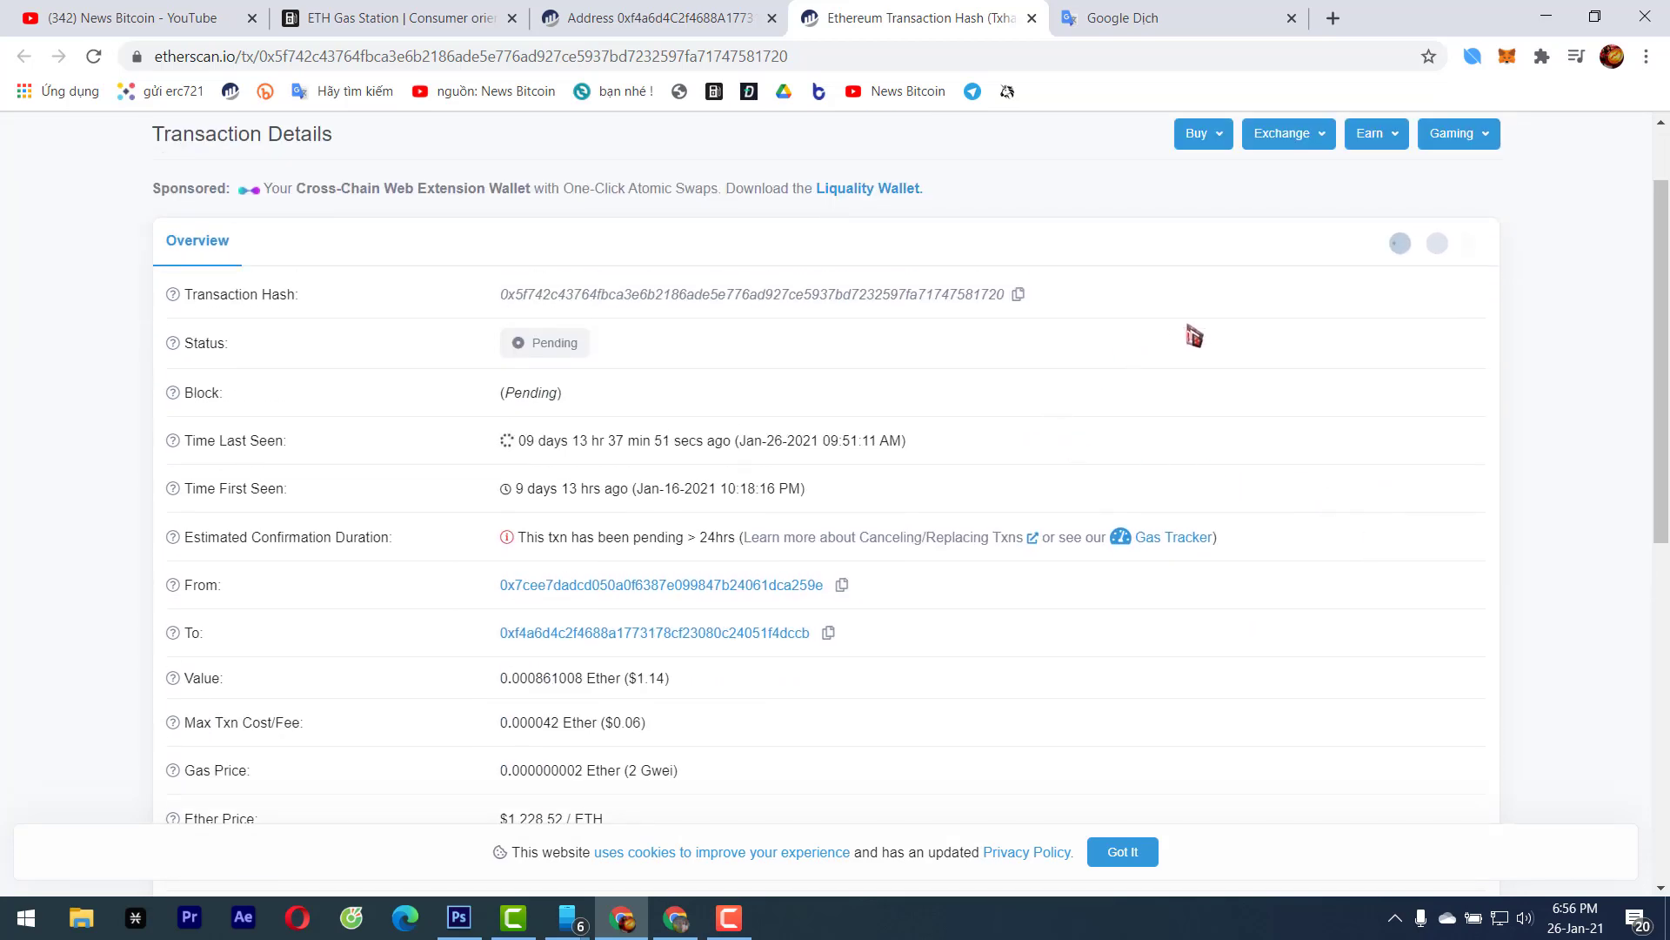
{"action": "scroll", "coordinate": [1193, 336], "scroll_direction": "down", "scroll_amount": 2}
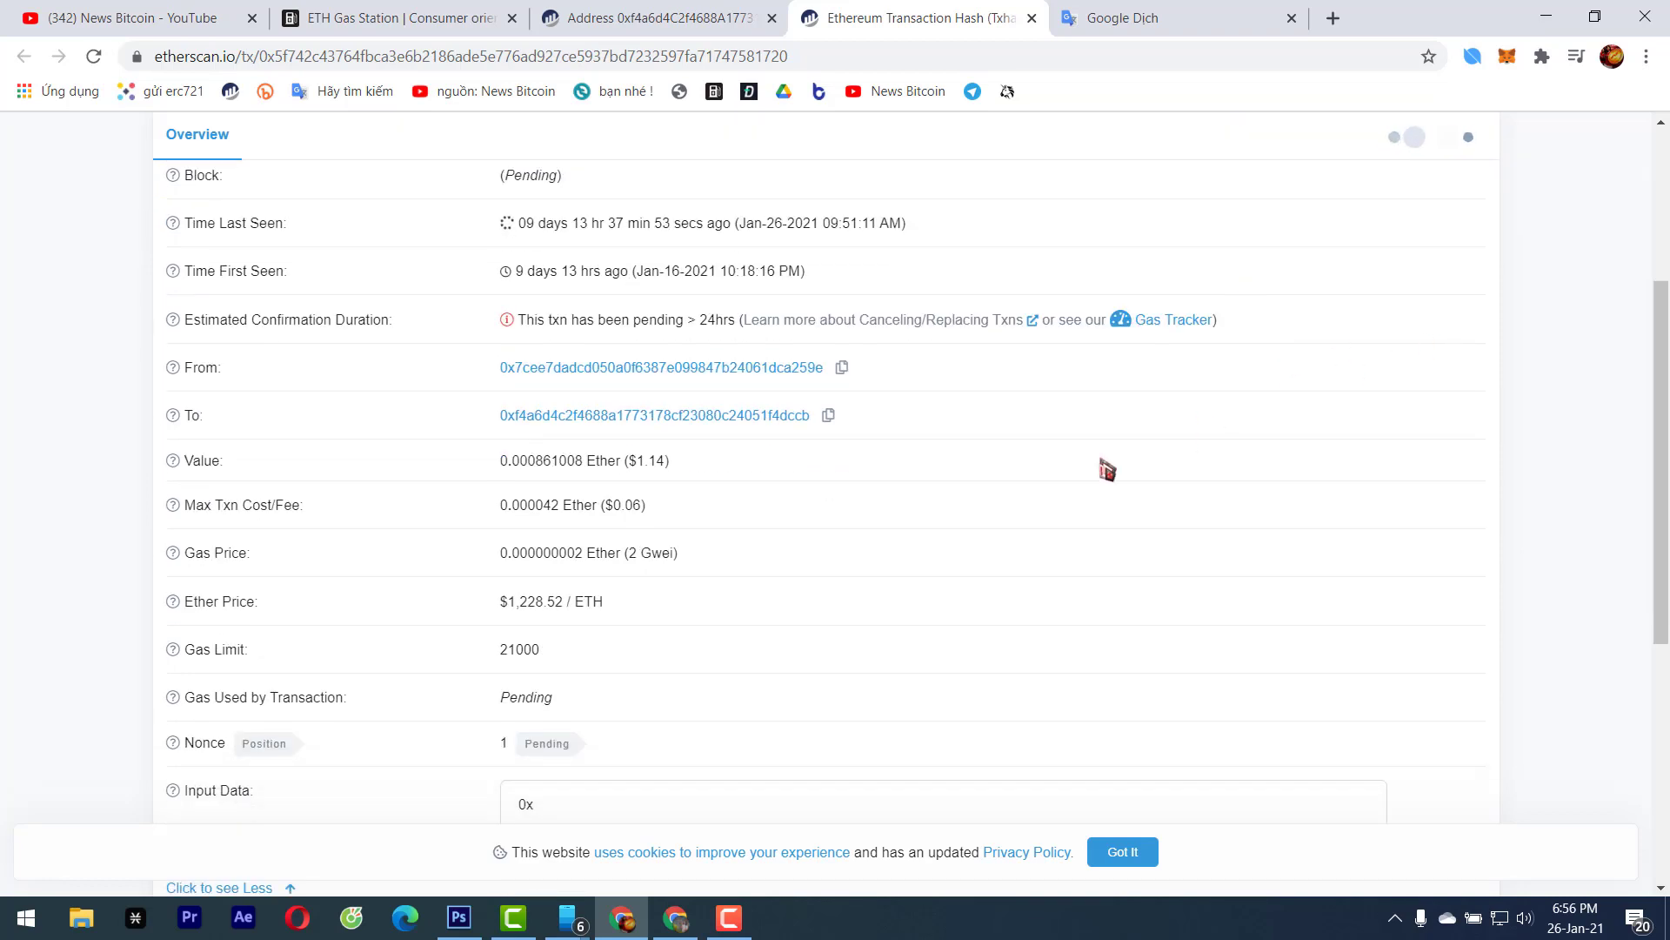
{"action": "scroll", "coordinate": [1001, 540], "scroll_direction": "down", "scroll_amount": 2}
{"action": "scroll", "coordinate": [1290, 496], "scroll_direction": "up", "scroll_amount": 1}
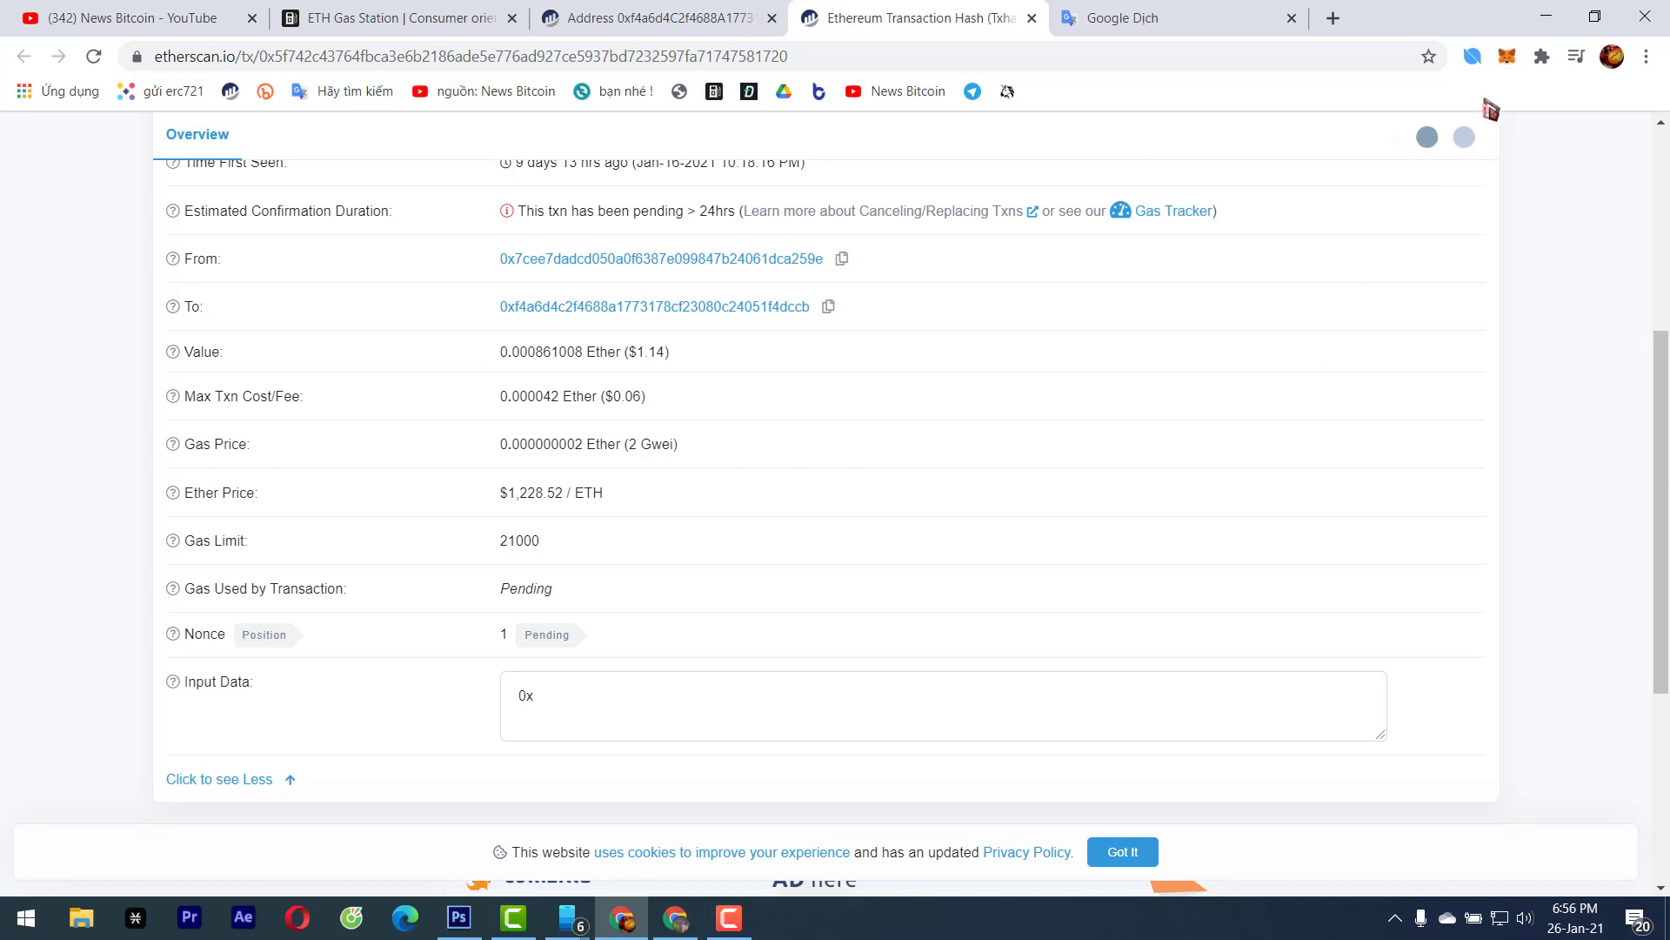
{"action": "scroll", "coordinate": [1253, 418], "scroll_direction": "up", "scroll_amount": 5}
{"action": "scroll", "coordinate": [1288, 392], "scroll_direction": "down", "scroll_amount": 2}
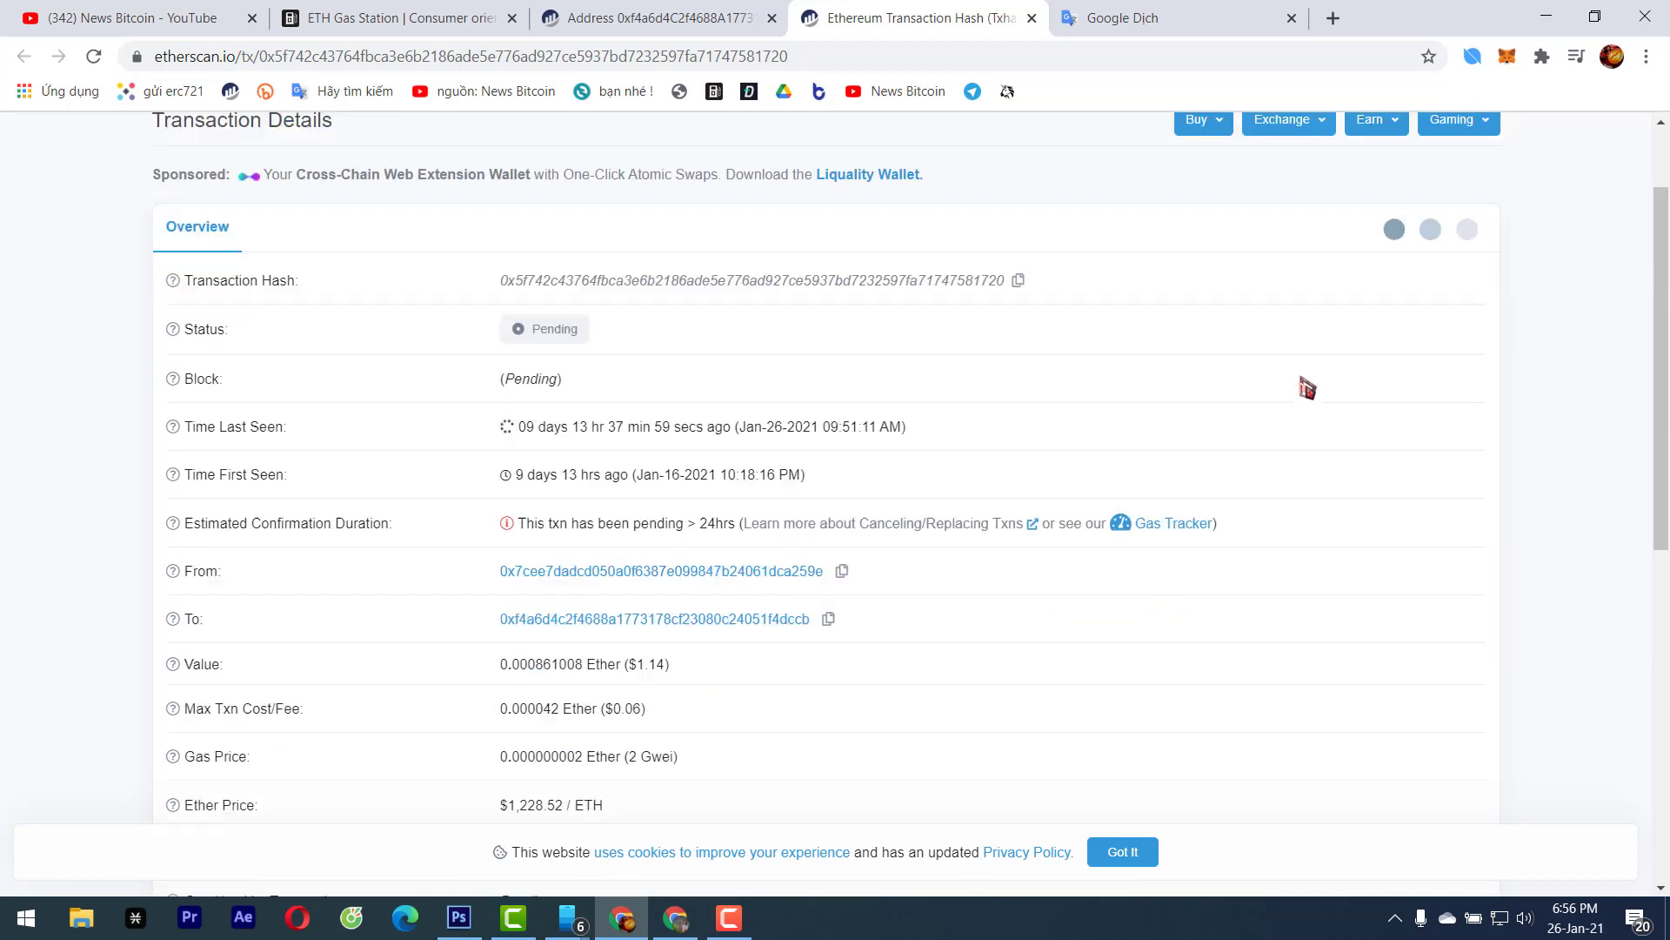
{"action": "scroll", "coordinate": [1305, 385], "scroll_direction": "down", "scroll_amount": 2}
Open the MetaMask wallet and go to its Advanced settings
{"action": "left_click", "coordinate": [1507, 56]}
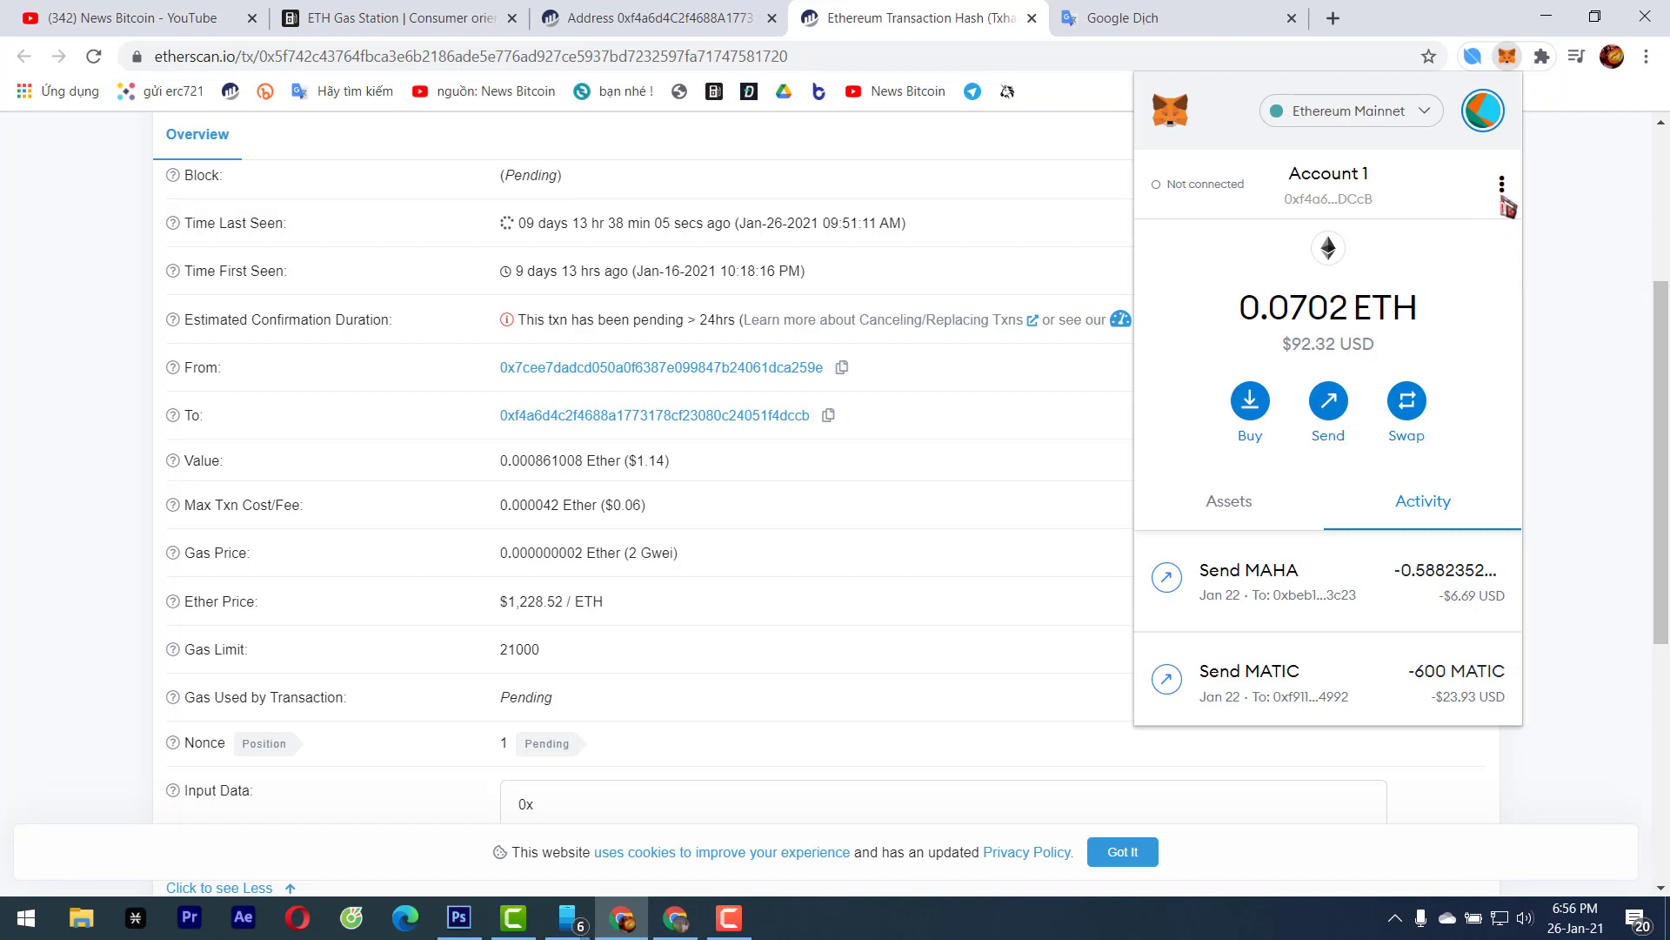
{"action": "left_click", "coordinate": [1502, 185]}
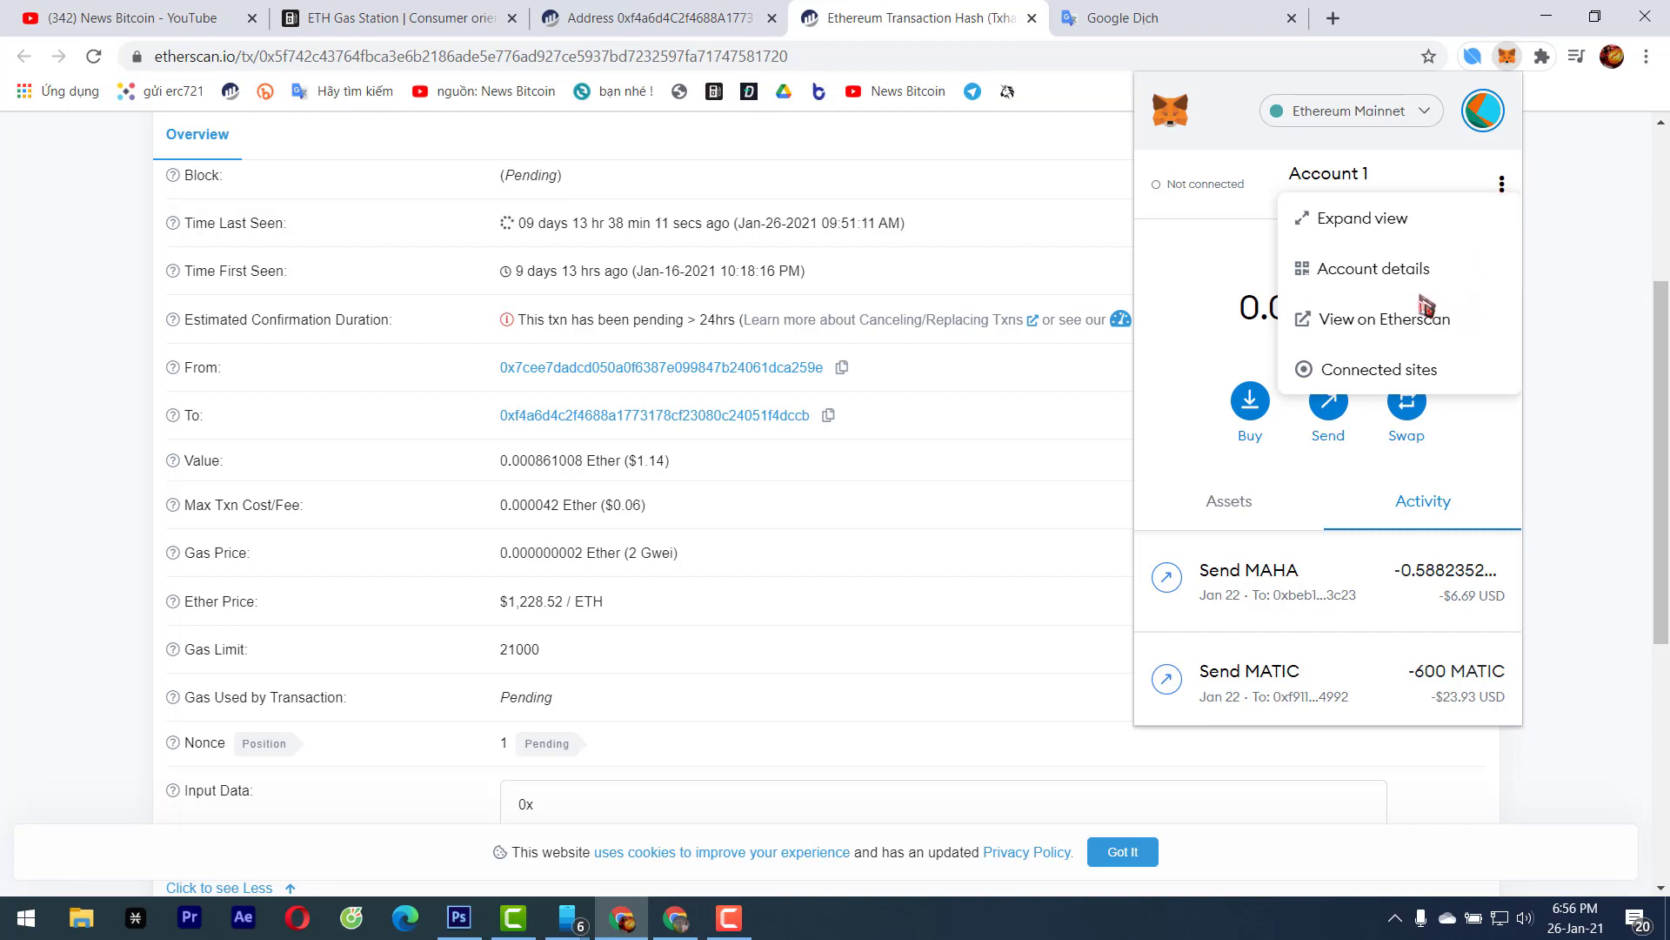
{"action": "left_click", "coordinate": [1486, 113]}
{"action": "left_click", "coordinate": [1486, 113]}
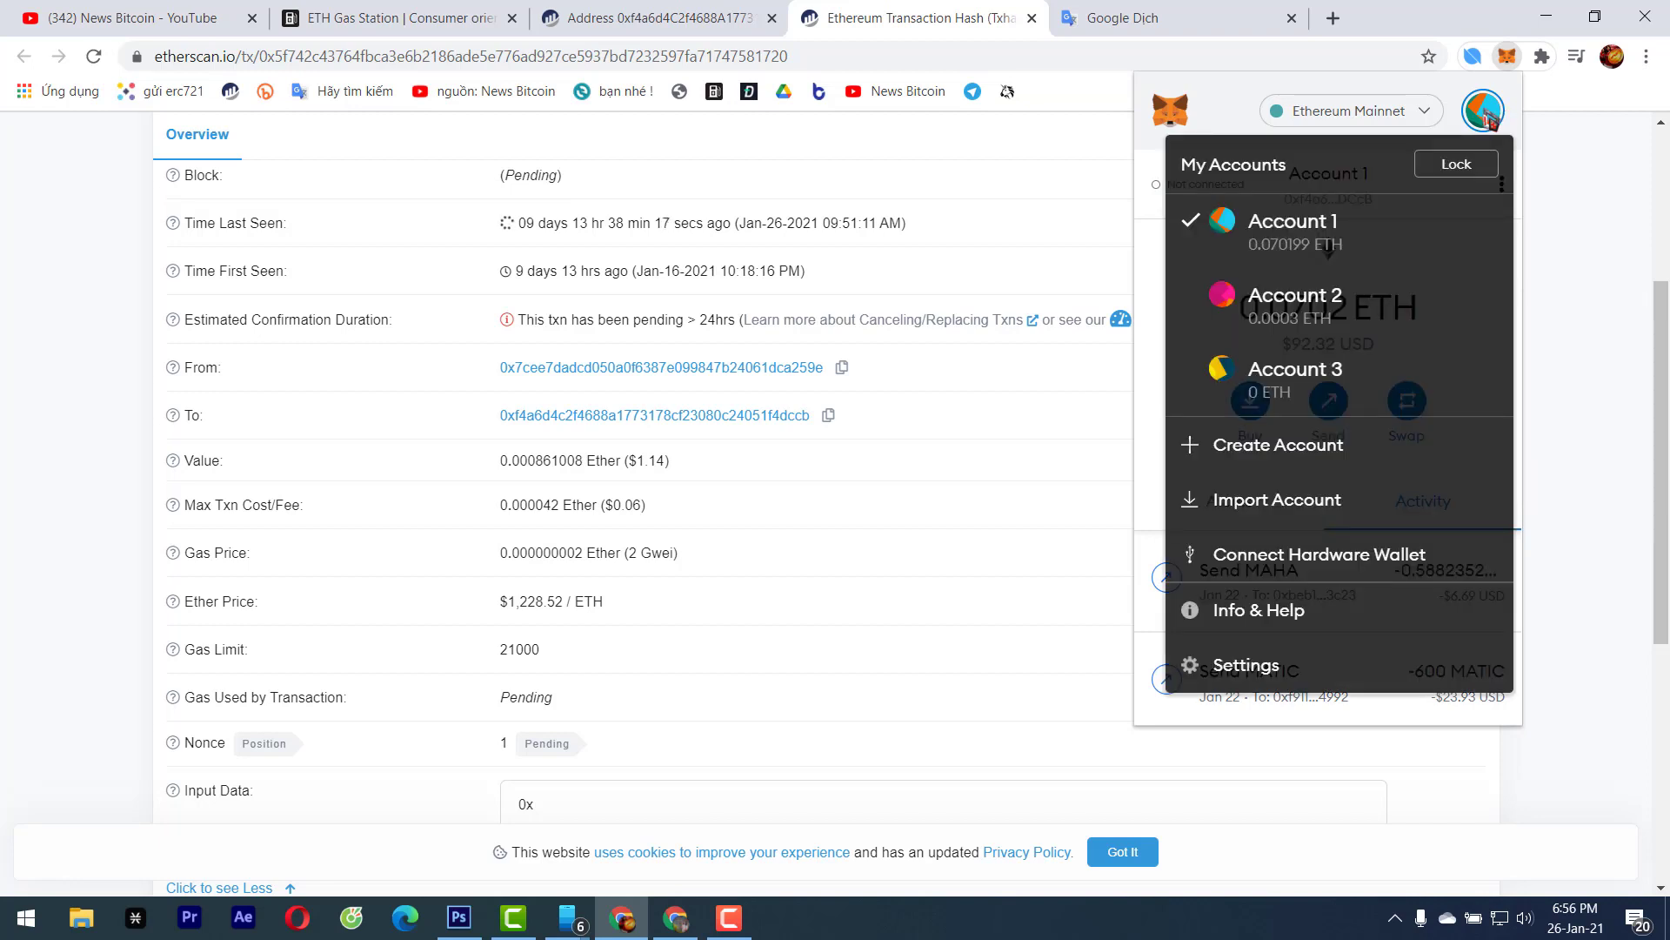
{"action": "left_click", "coordinate": [1297, 676]}
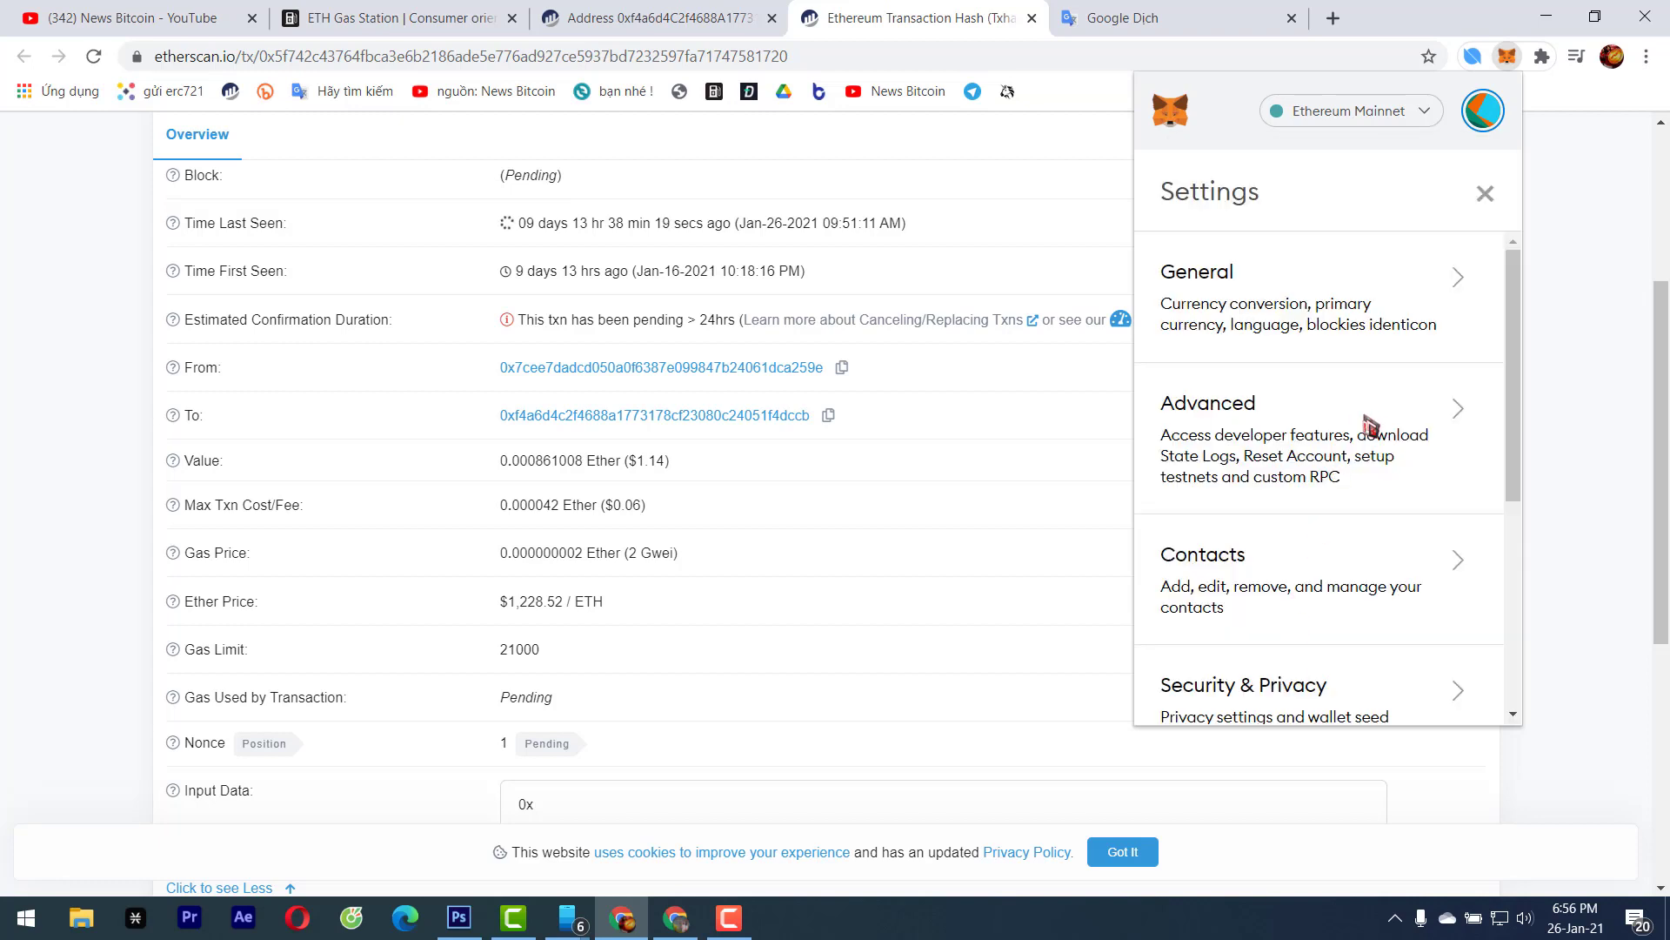
{"action": "left_click", "coordinate": [1388, 429]}
Turn on "Customize transaction nonce" in the Advanced settings, then close the settings and the wallet
{"action": "scroll", "coordinate": [1418, 469], "scroll_direction": "down", "scroll_amount": 5}
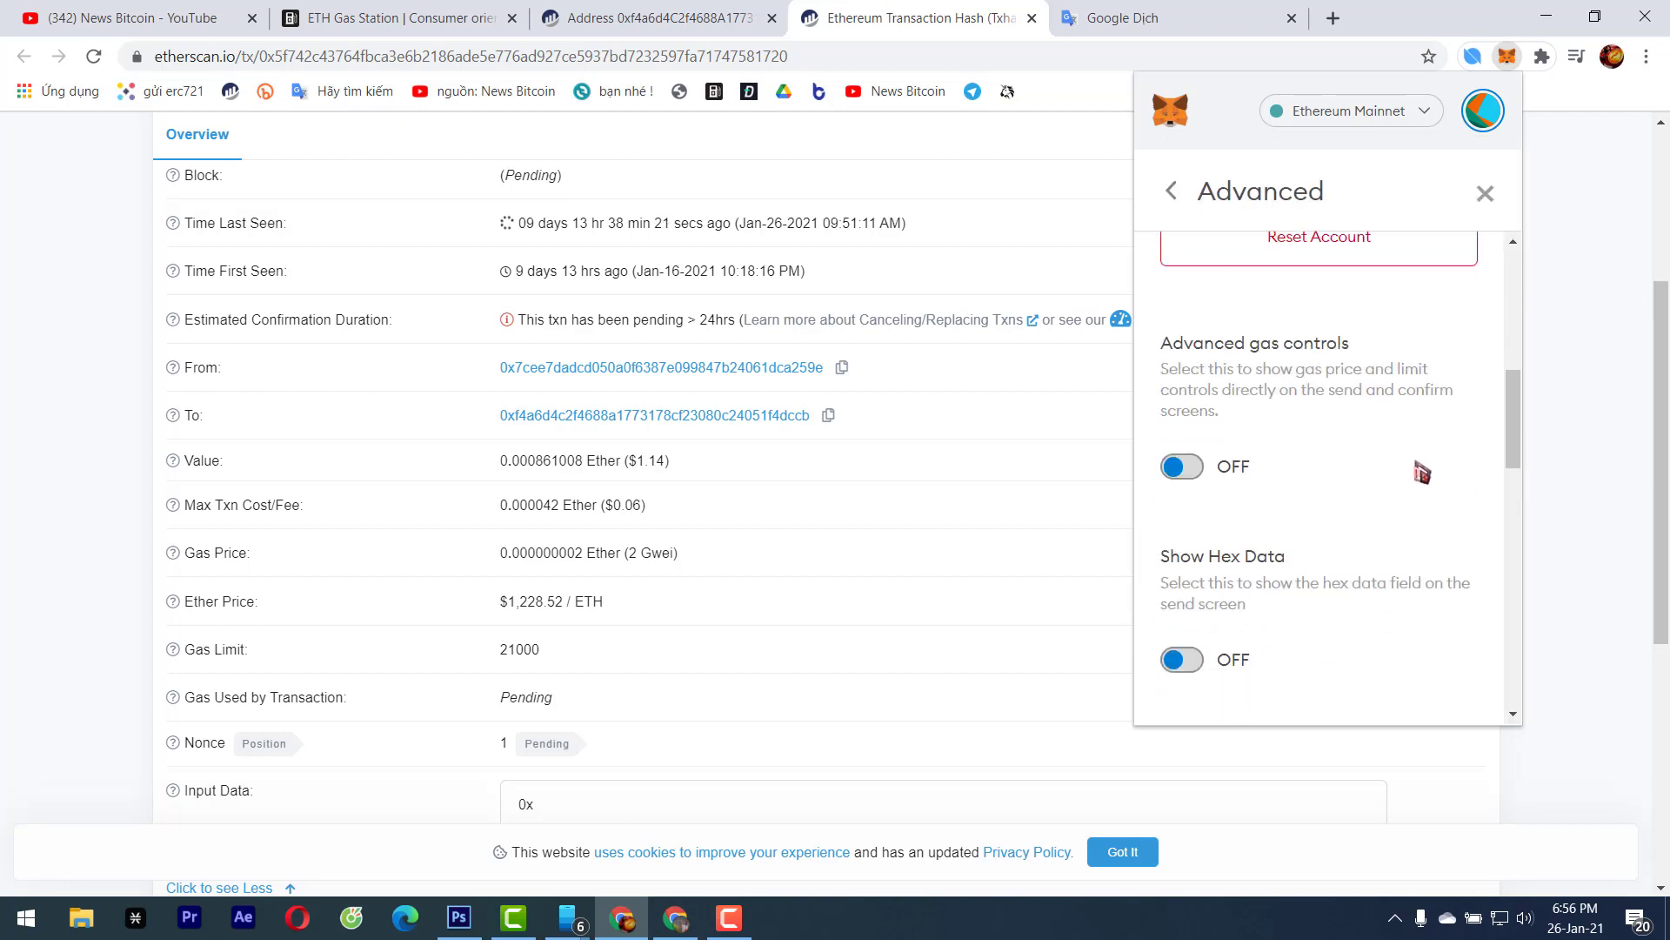
{"action": "scroll", "coordinate": [1424, 470], "scroll_direction": "down", "scroll_amount": 1}
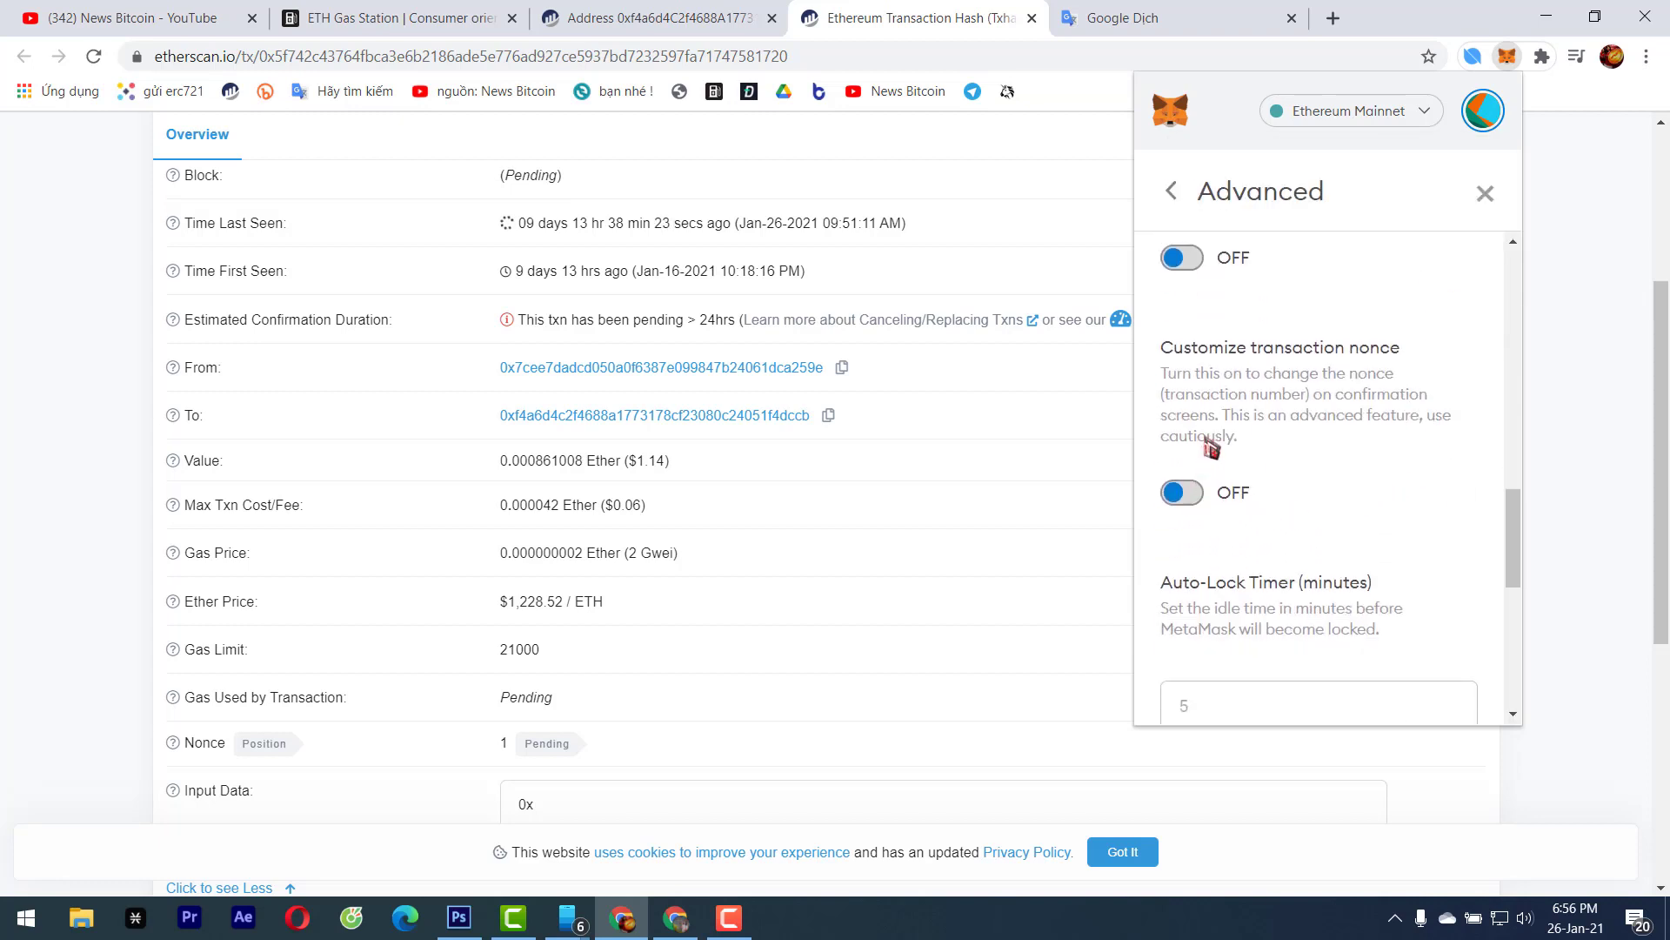
{"action": "left_click_drag", "start_coordinate": [1162, 347], "coordinate": [1403, 369]}
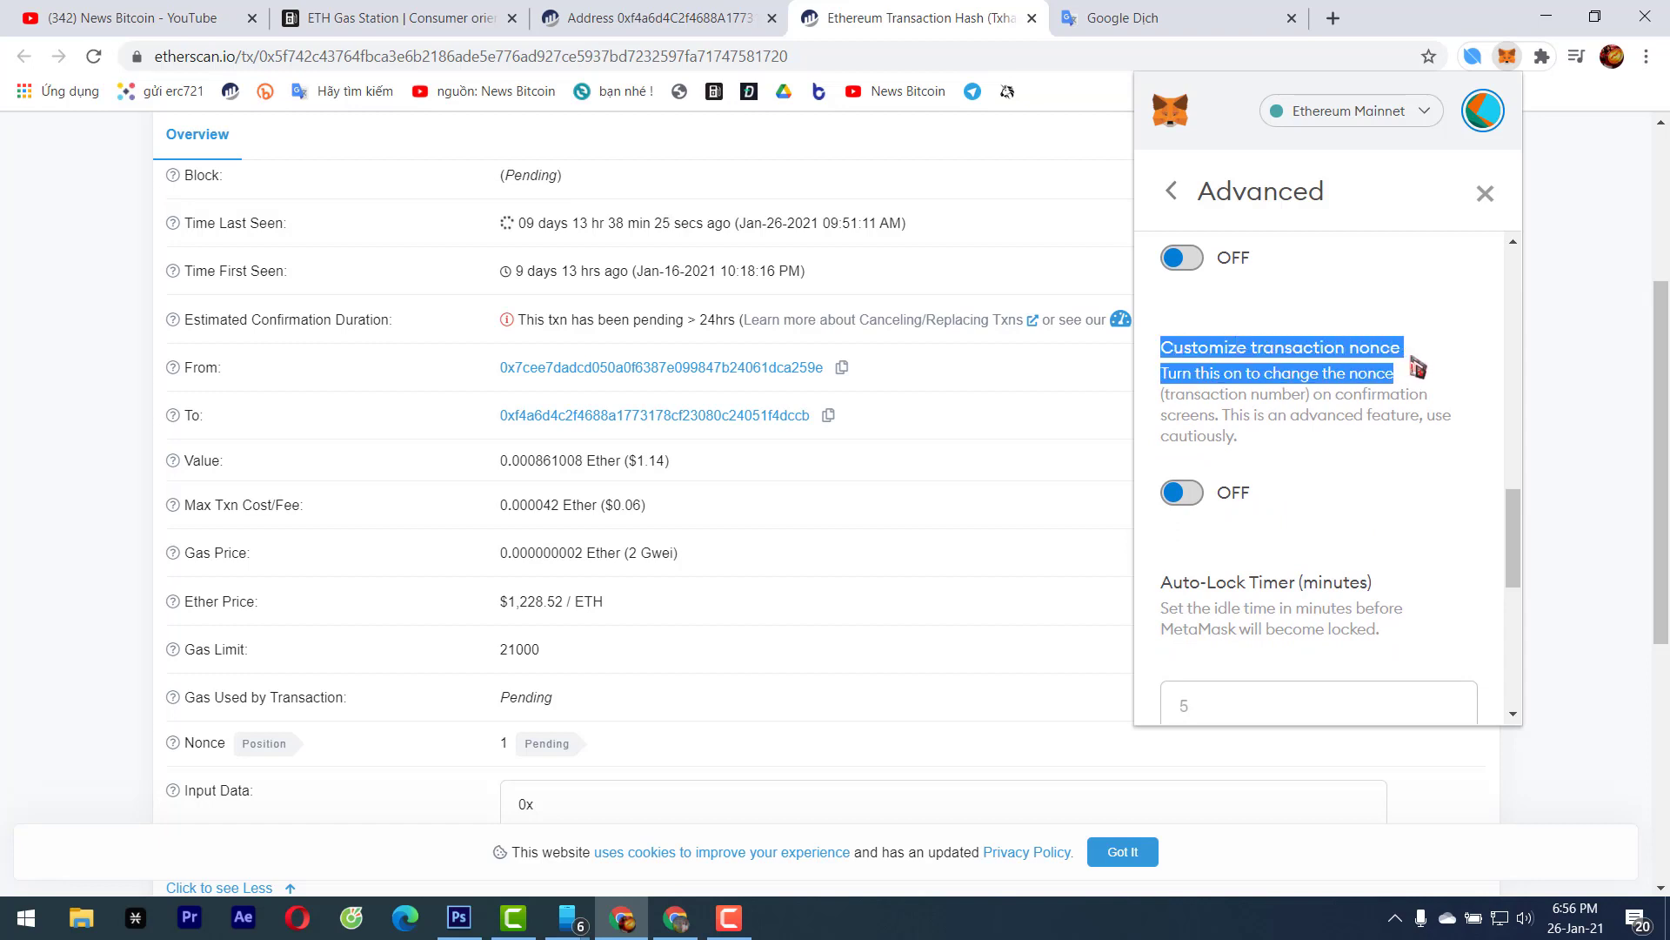
{"action": "left_click", "coordinate": [1427, 402]}
{"action": "left_click", "coordinate": [1218, 491]}
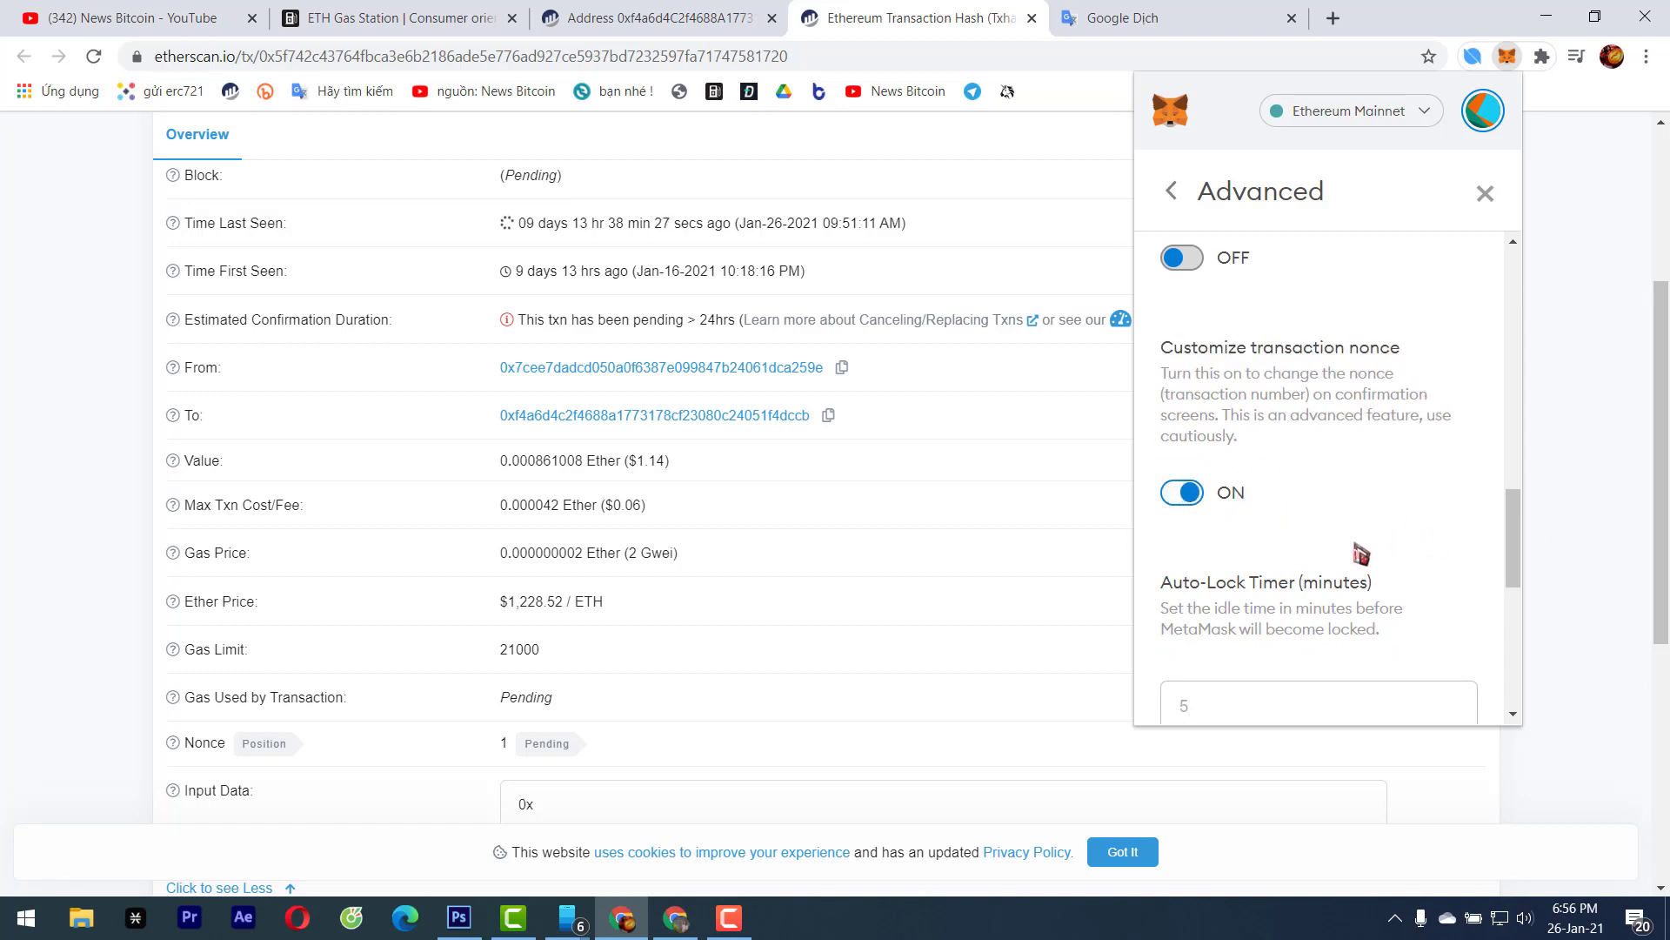
{"action": "scroll", "coordinate": [1429, 531], "scroll_direction": "down", "scroll_amount": 3}
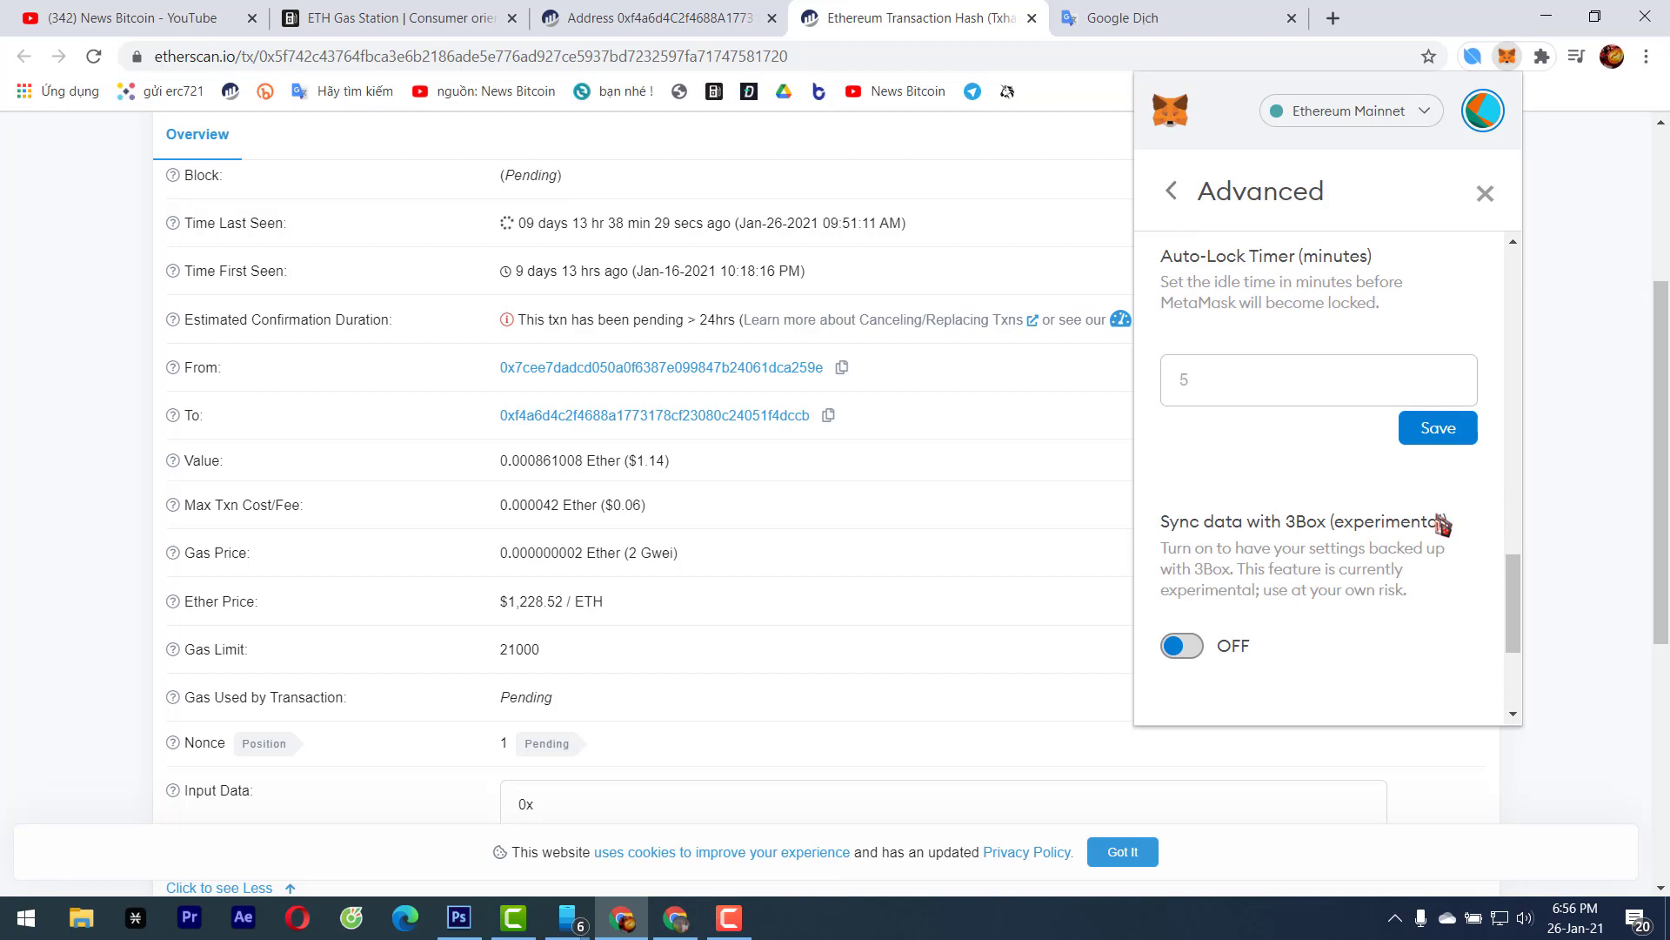
{"action": "scroll", "coordinate": [1443, 523], "scroll_direction": "up", "scroll_amount": 8}
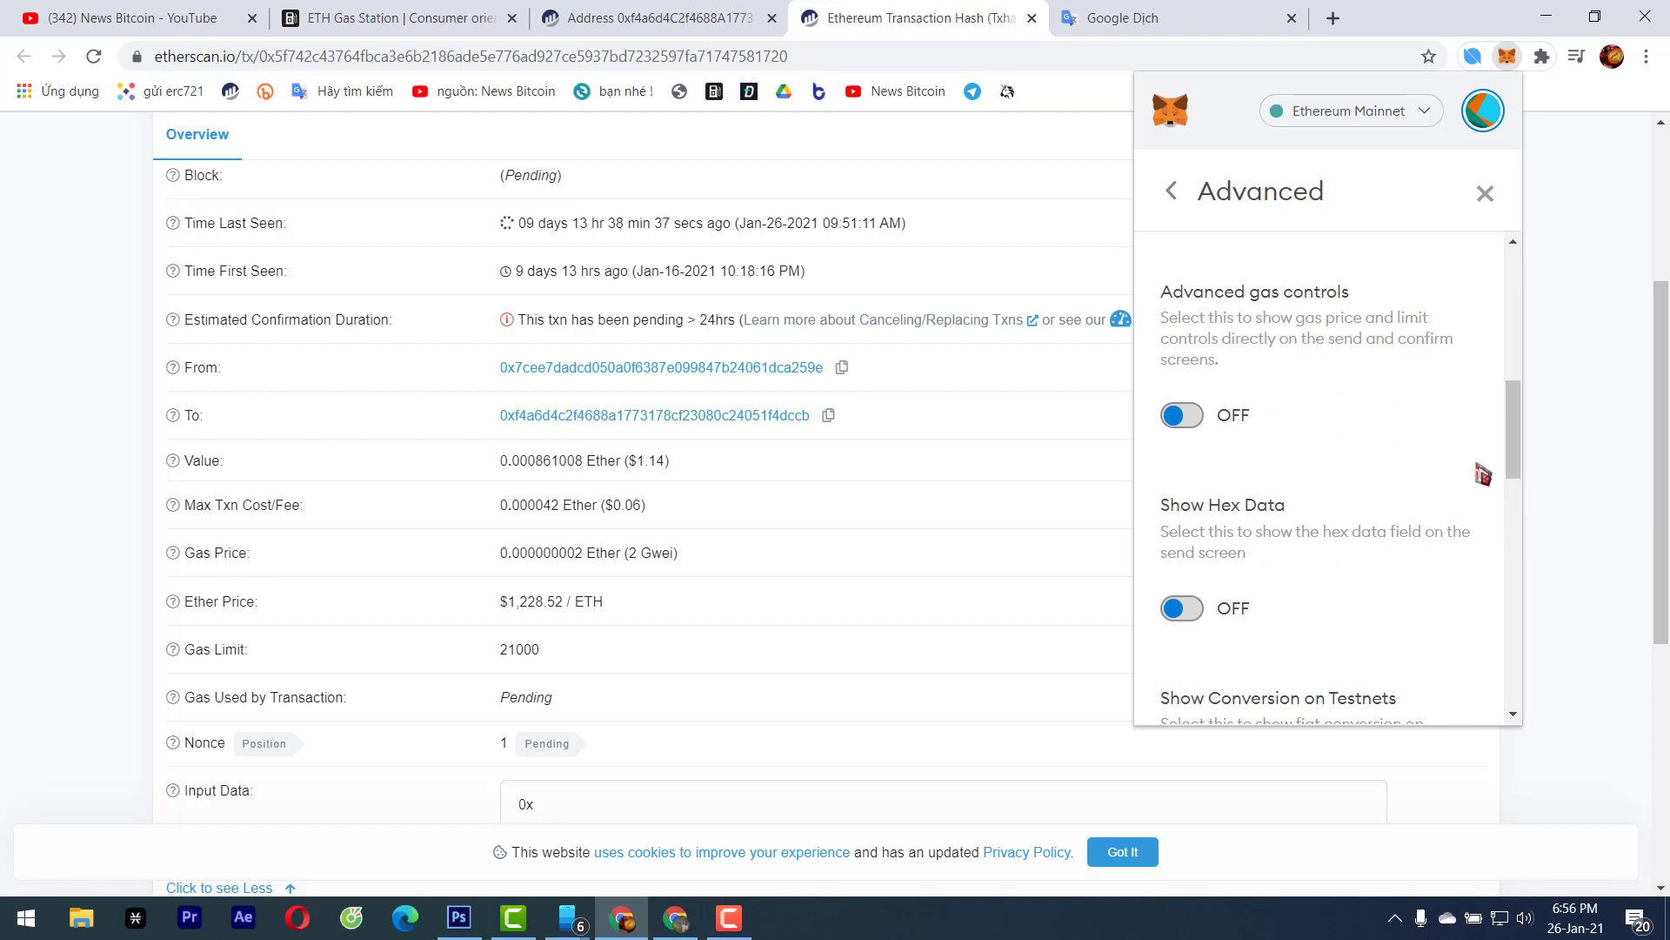
{"action": "left_click", "coordinate": [1486, 195]}
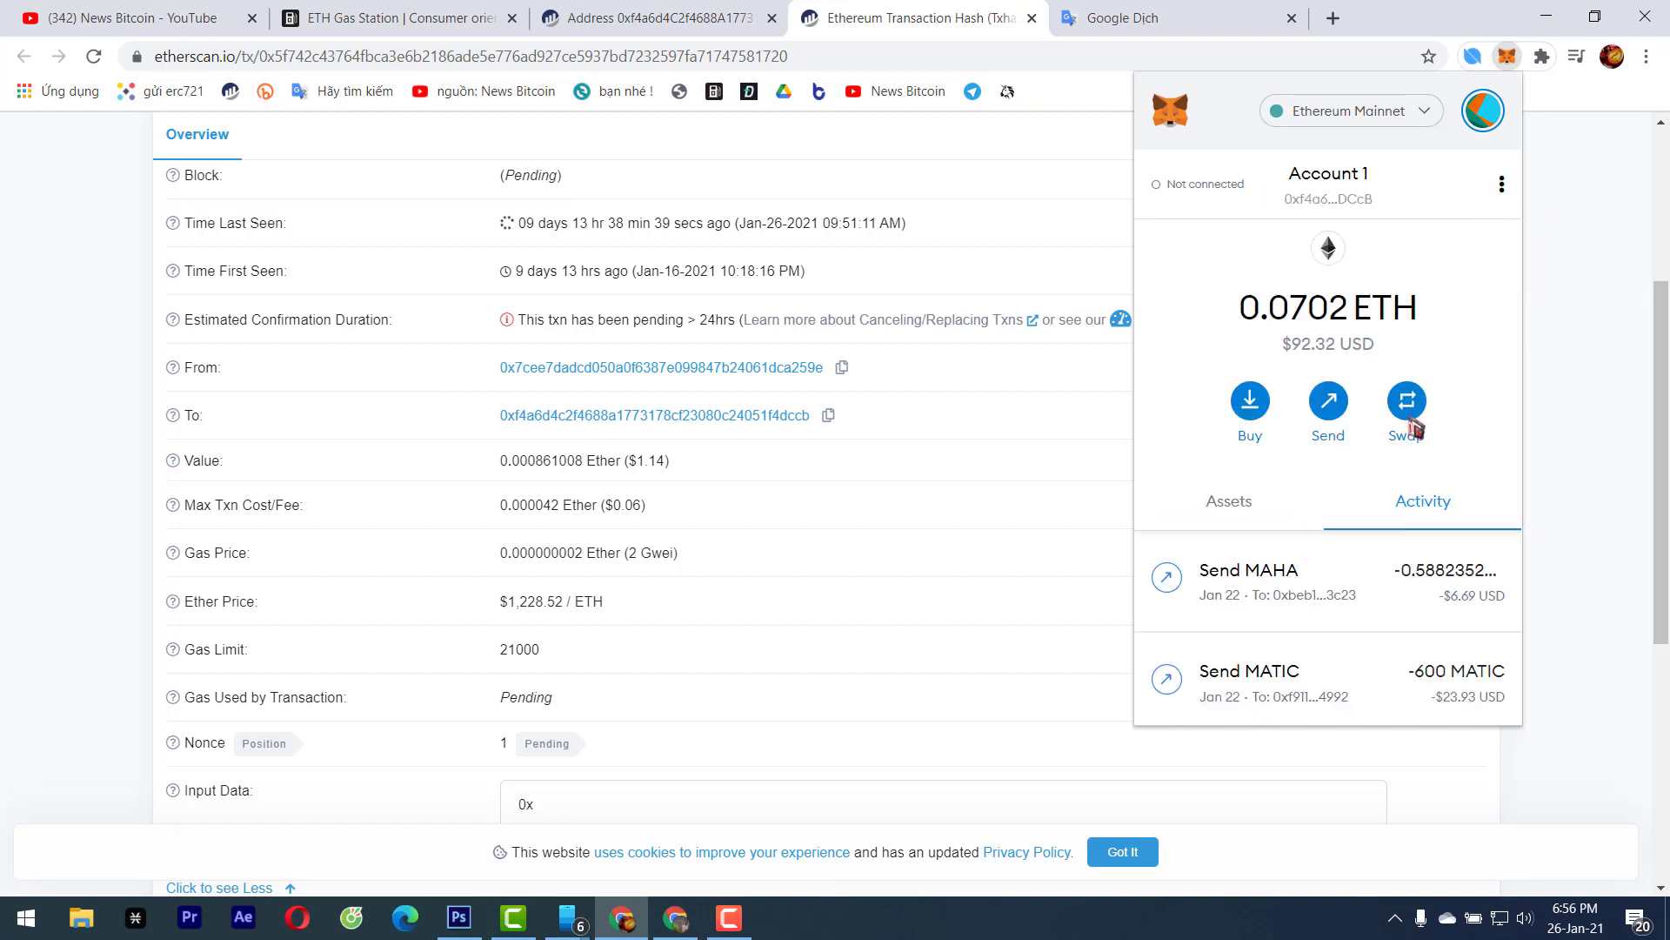
{"action": "left_click", "coordinate": [976, 609]}
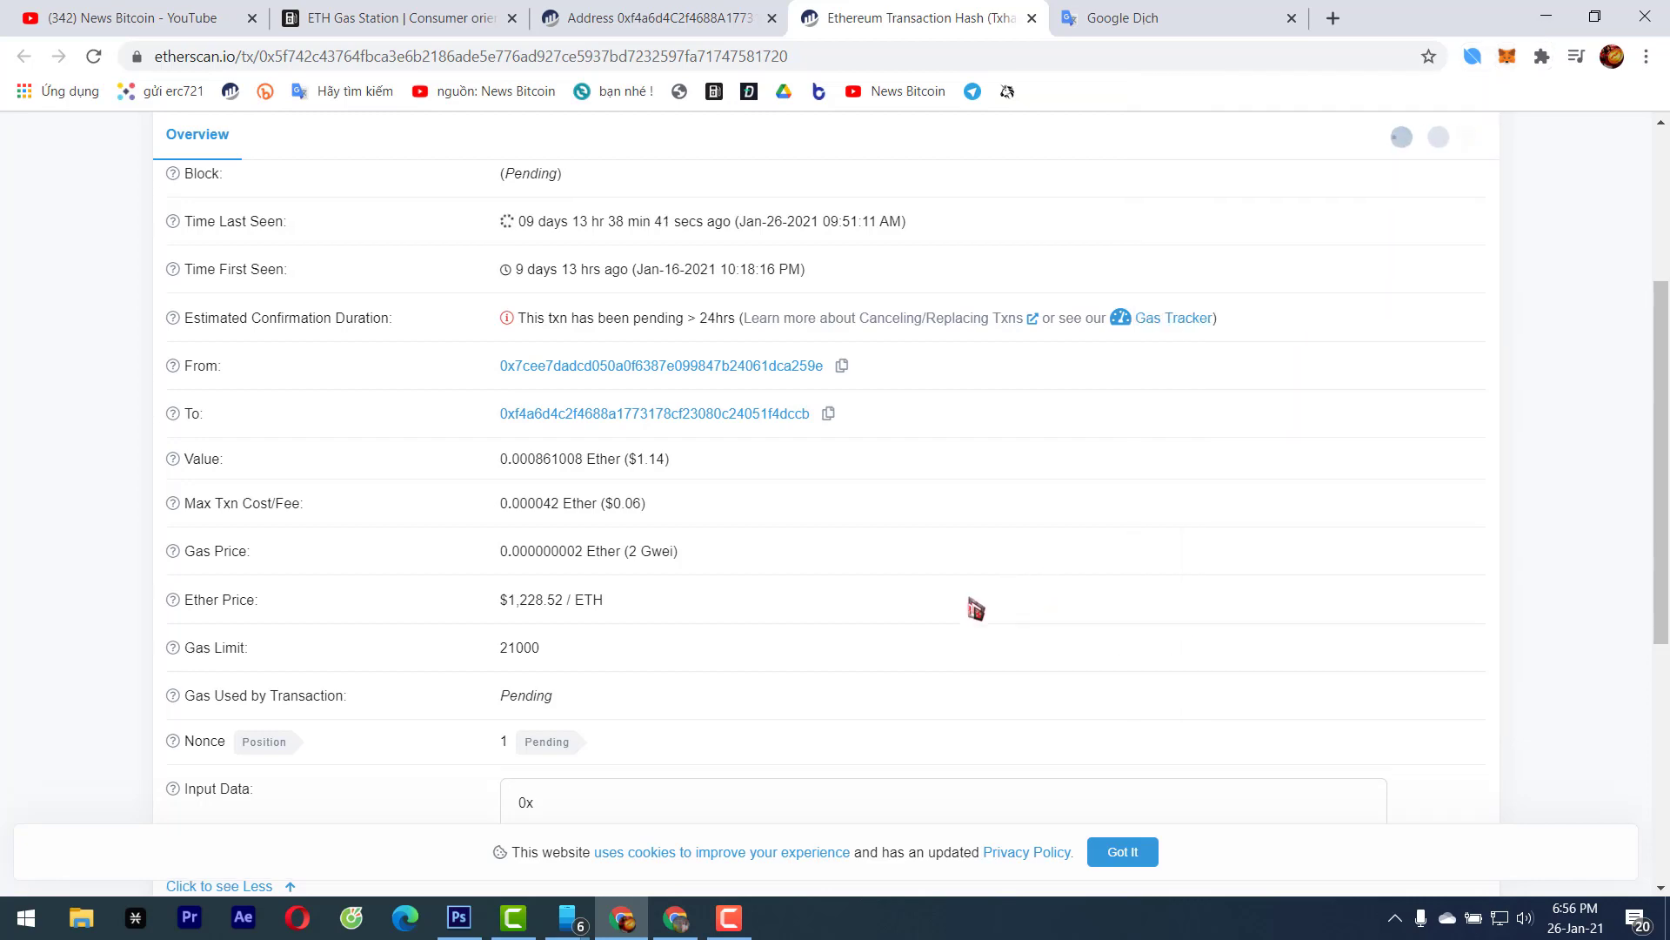
Go to the wallet address's Etherscan page and examine its list of pending and completed transactions
{"action": "scroll", "coordinate": [979, 600], "scroll_direction": "up", "scroll_amount": 4}
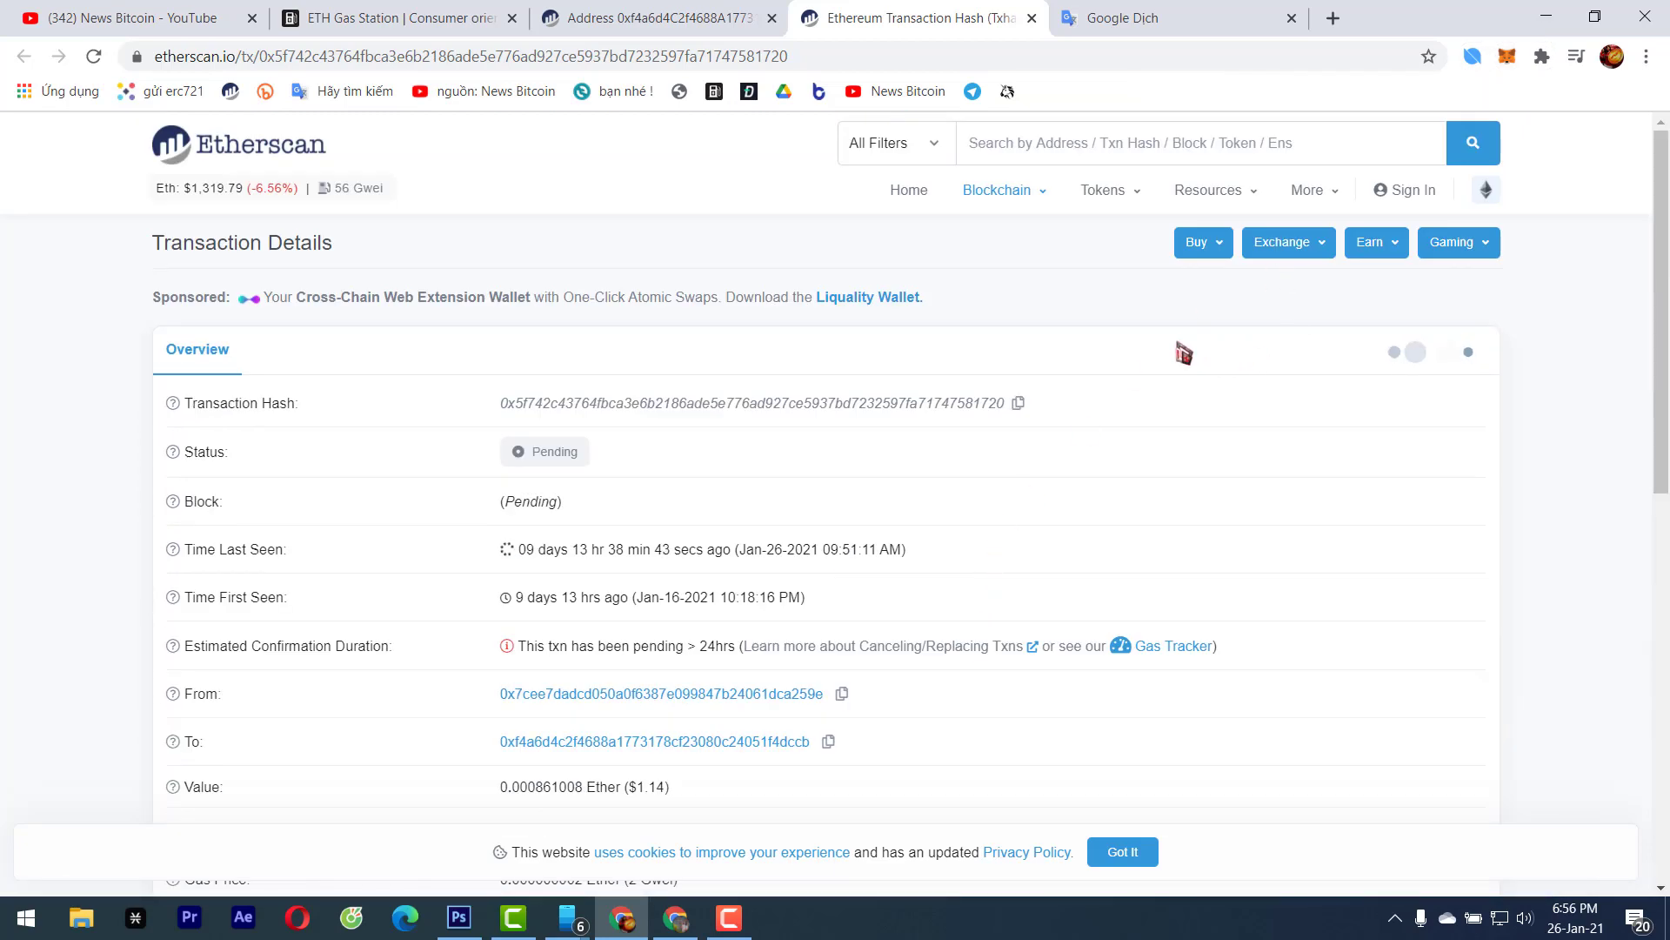
{"action": "left_click", "coordinate": [674, 18]}
{"action": "scroll", "coordinate": [964, 203], "scroll_direction": "up", "scroll_amount": 4}
{"action": "scroll", "coordinate": [964, 203], "scroll_direction": "down", "scroll_amount": 6}
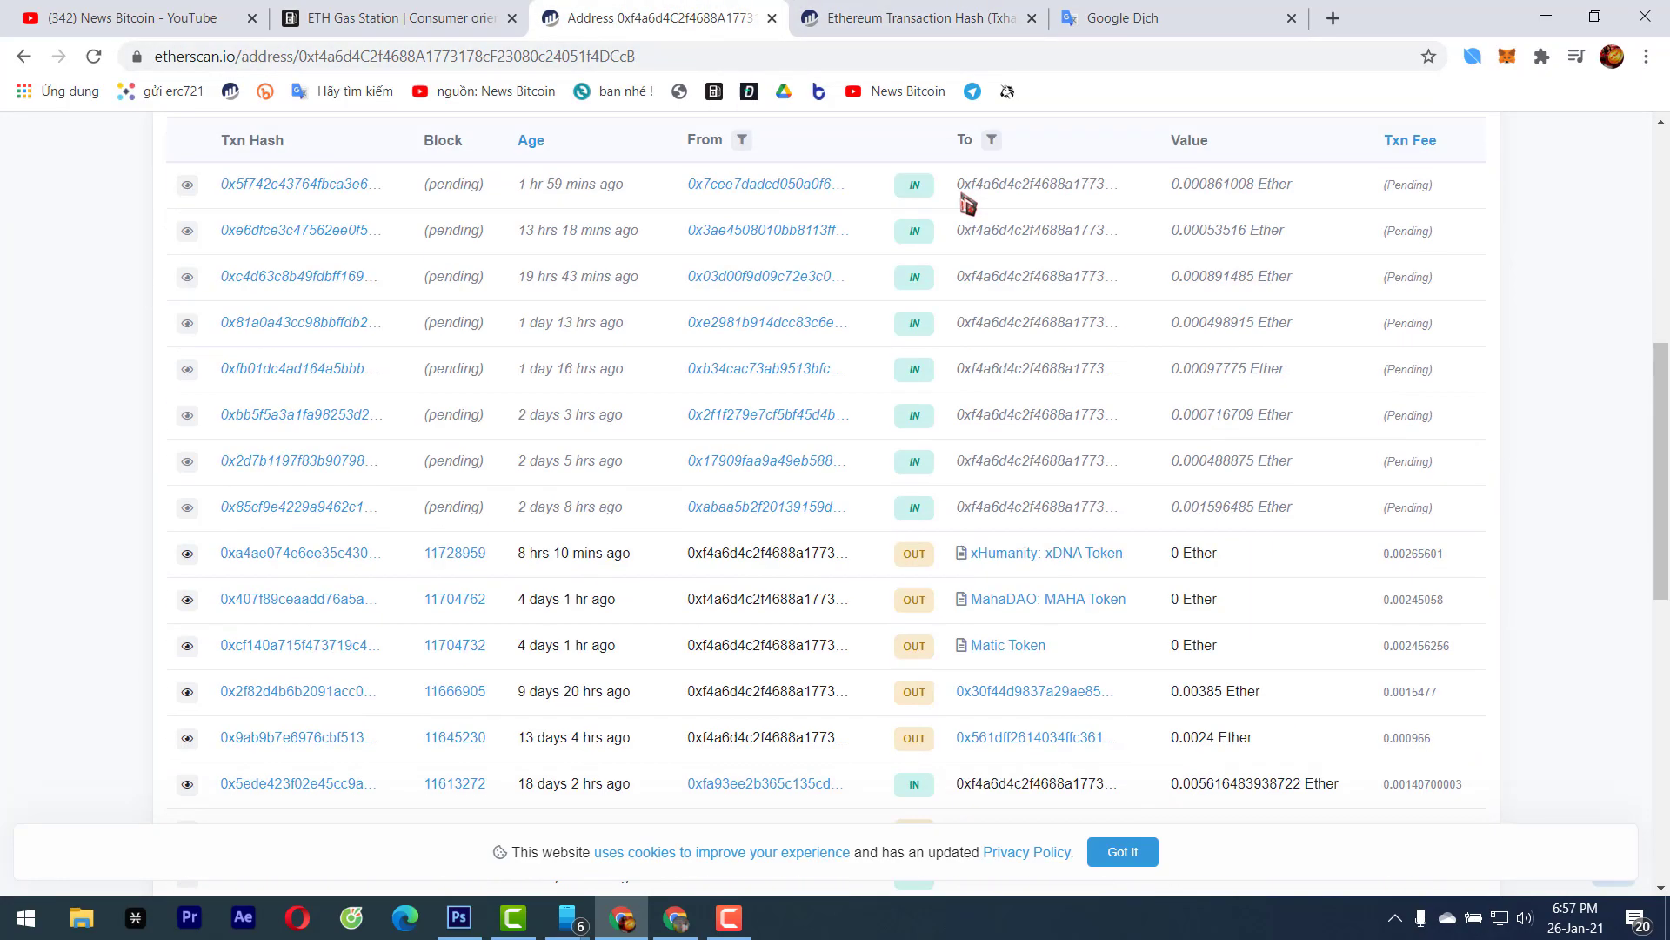
{"action": "scroll", "coordinate": [362, 328], "scroll_direction": "up", "scroll_amount": 4}
{"action": "scroll", "coordinate": [868, 372], "scroll_direction": "down", "scroll_amount": 3}
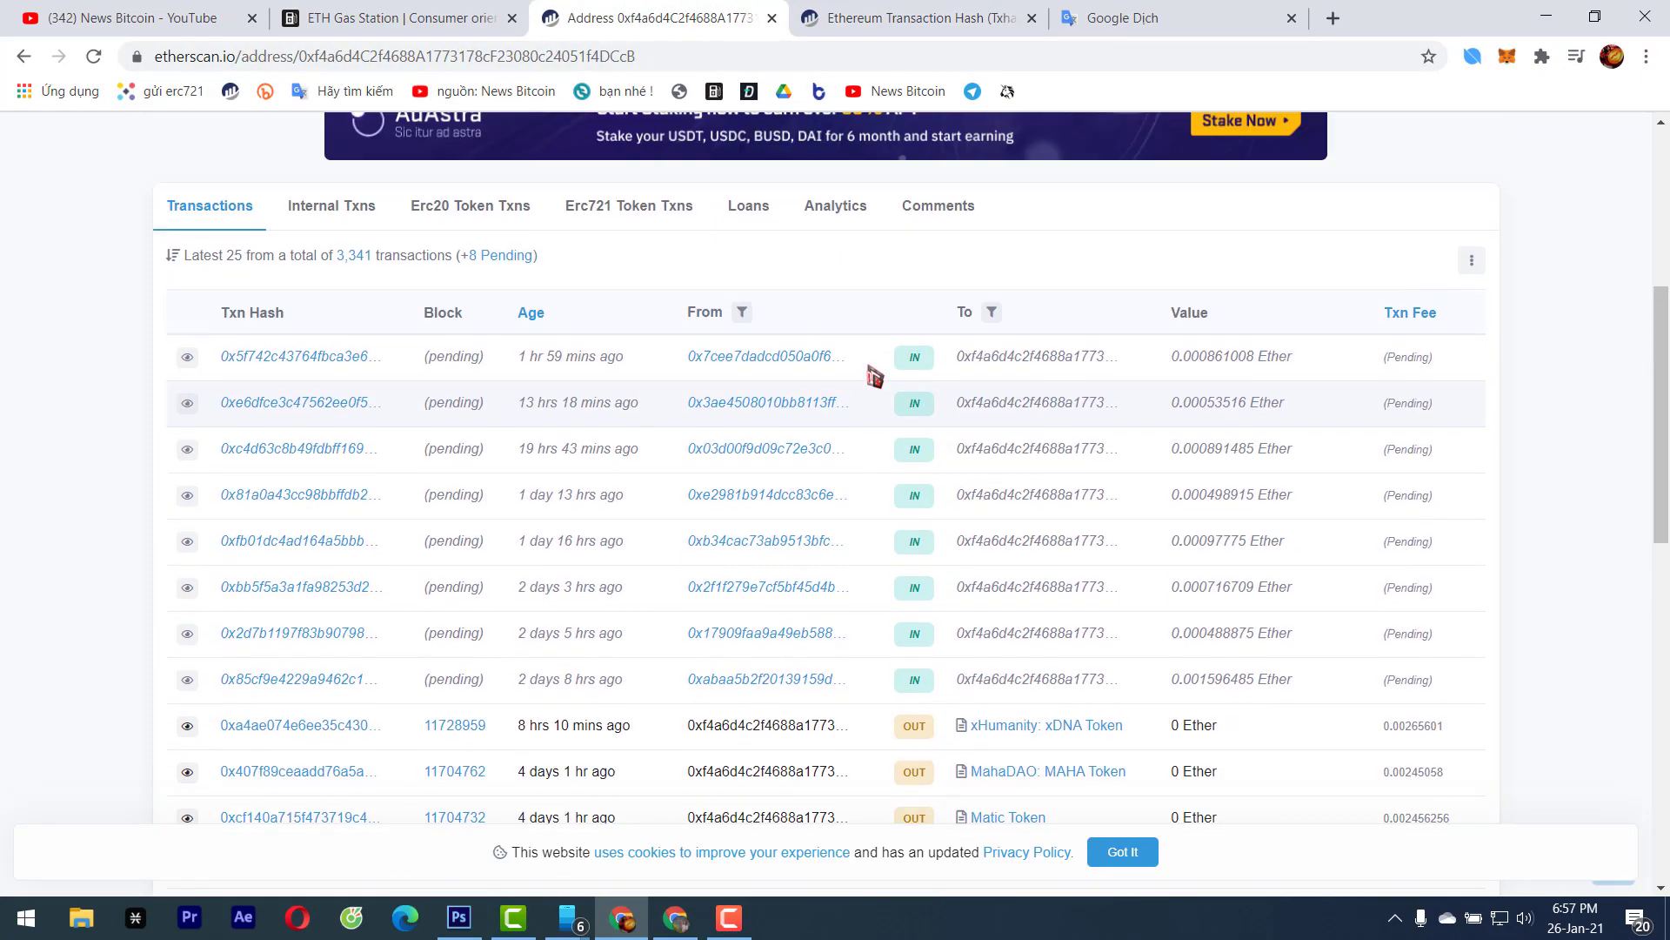
{"action": "scroll", "coordinate": [869, 372], "scroll_direction": "up", "scroll_amount": 4}
{"action": "scroll", "coordinate": [870, 374], "scroll_direction": "down", "scroll_amount": 6}
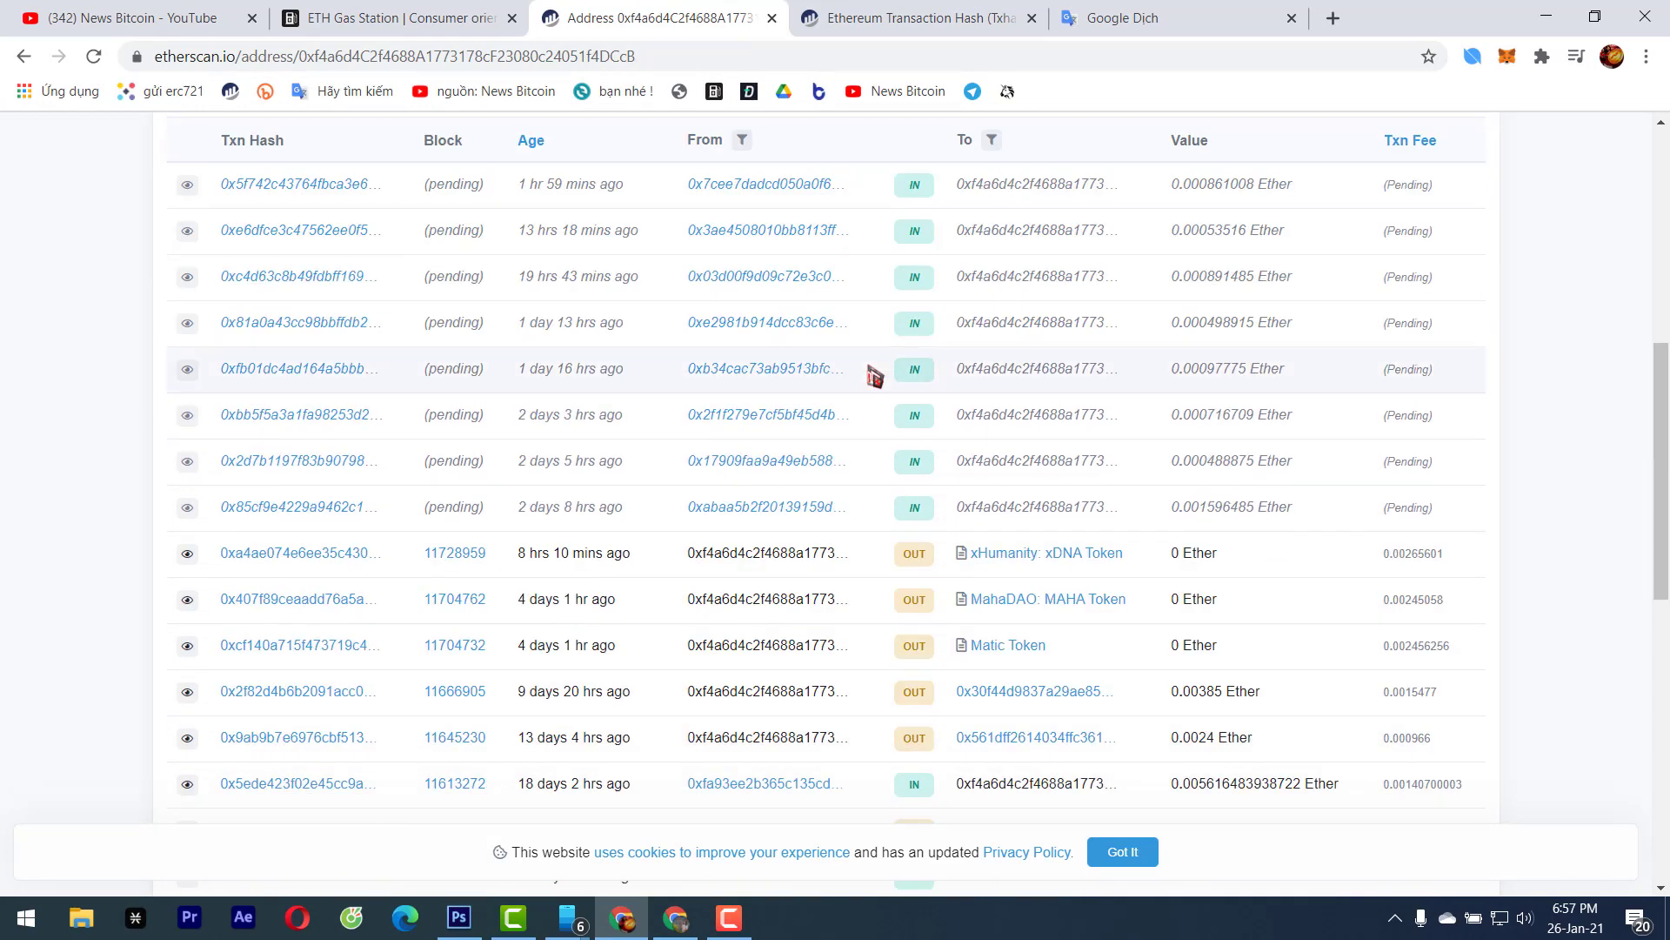
Open the most recent outgoing transaction, to the xHumanity: xDNA Token, and examine its expanded details, particularly the gas limit and nonce
{"action": "left_click", "coordinate": [346, 556]}
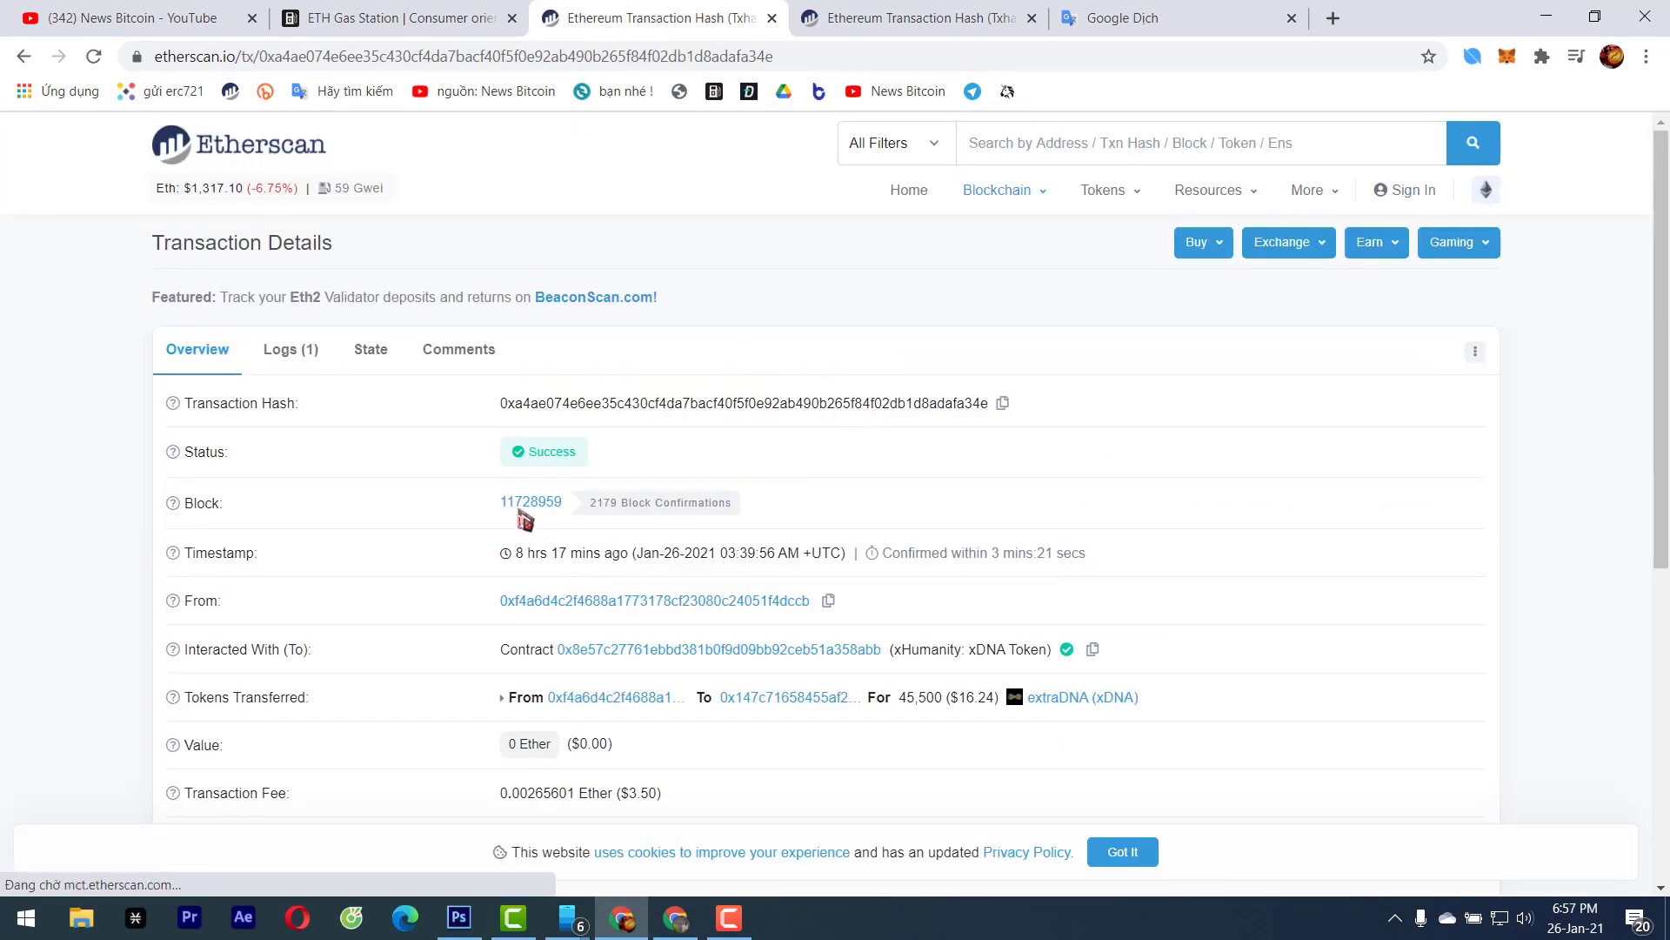
{"action": "scroll", "coordinate": [868, 438], "scroll_direction": "down", "scroll_amount": 3}
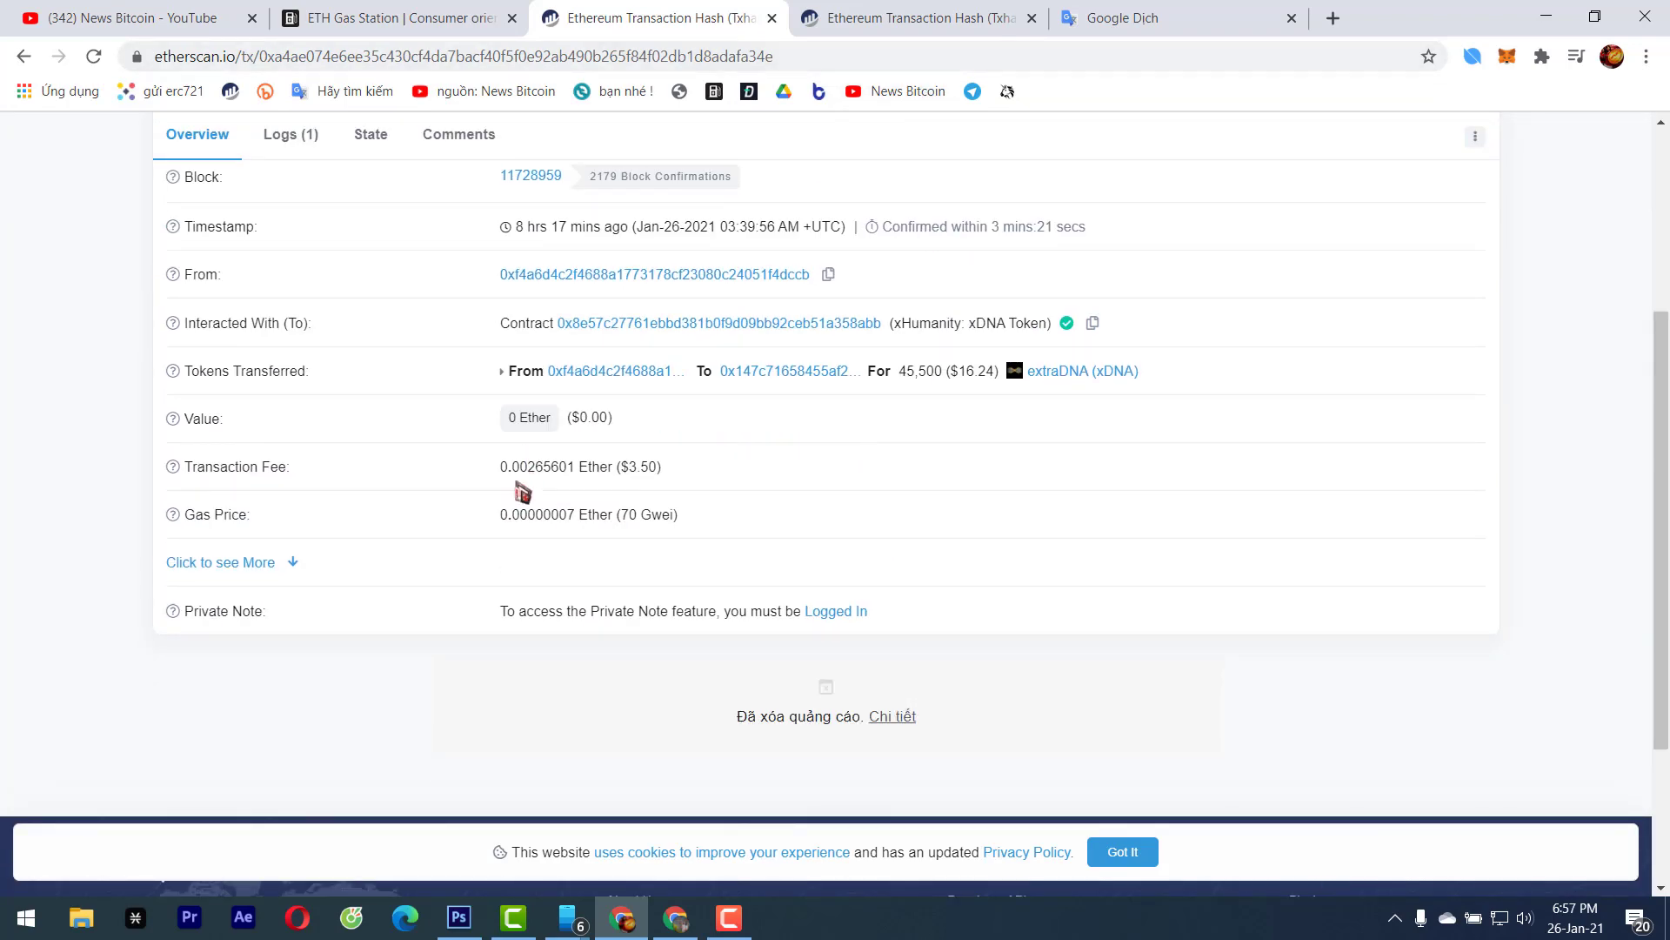
{"action": "left_click", "coordinate": [270, 564]}
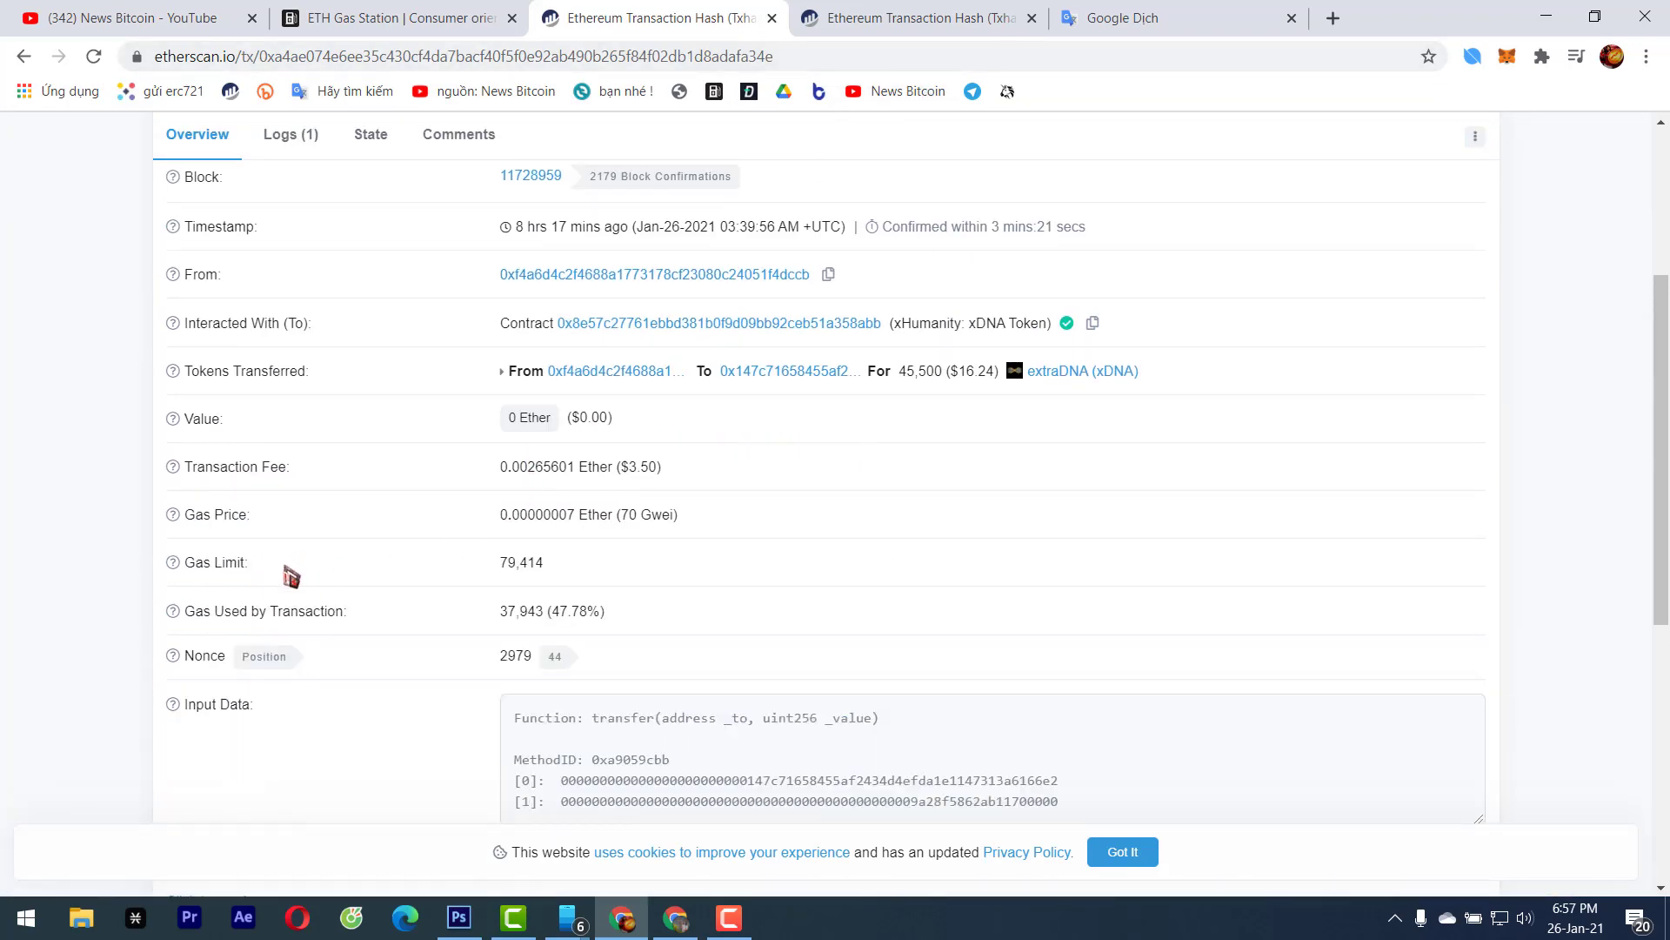
{"action": "scroll", "coordinate": [409, 526], "scroll_direction": "down", "scroll_amount": 1}
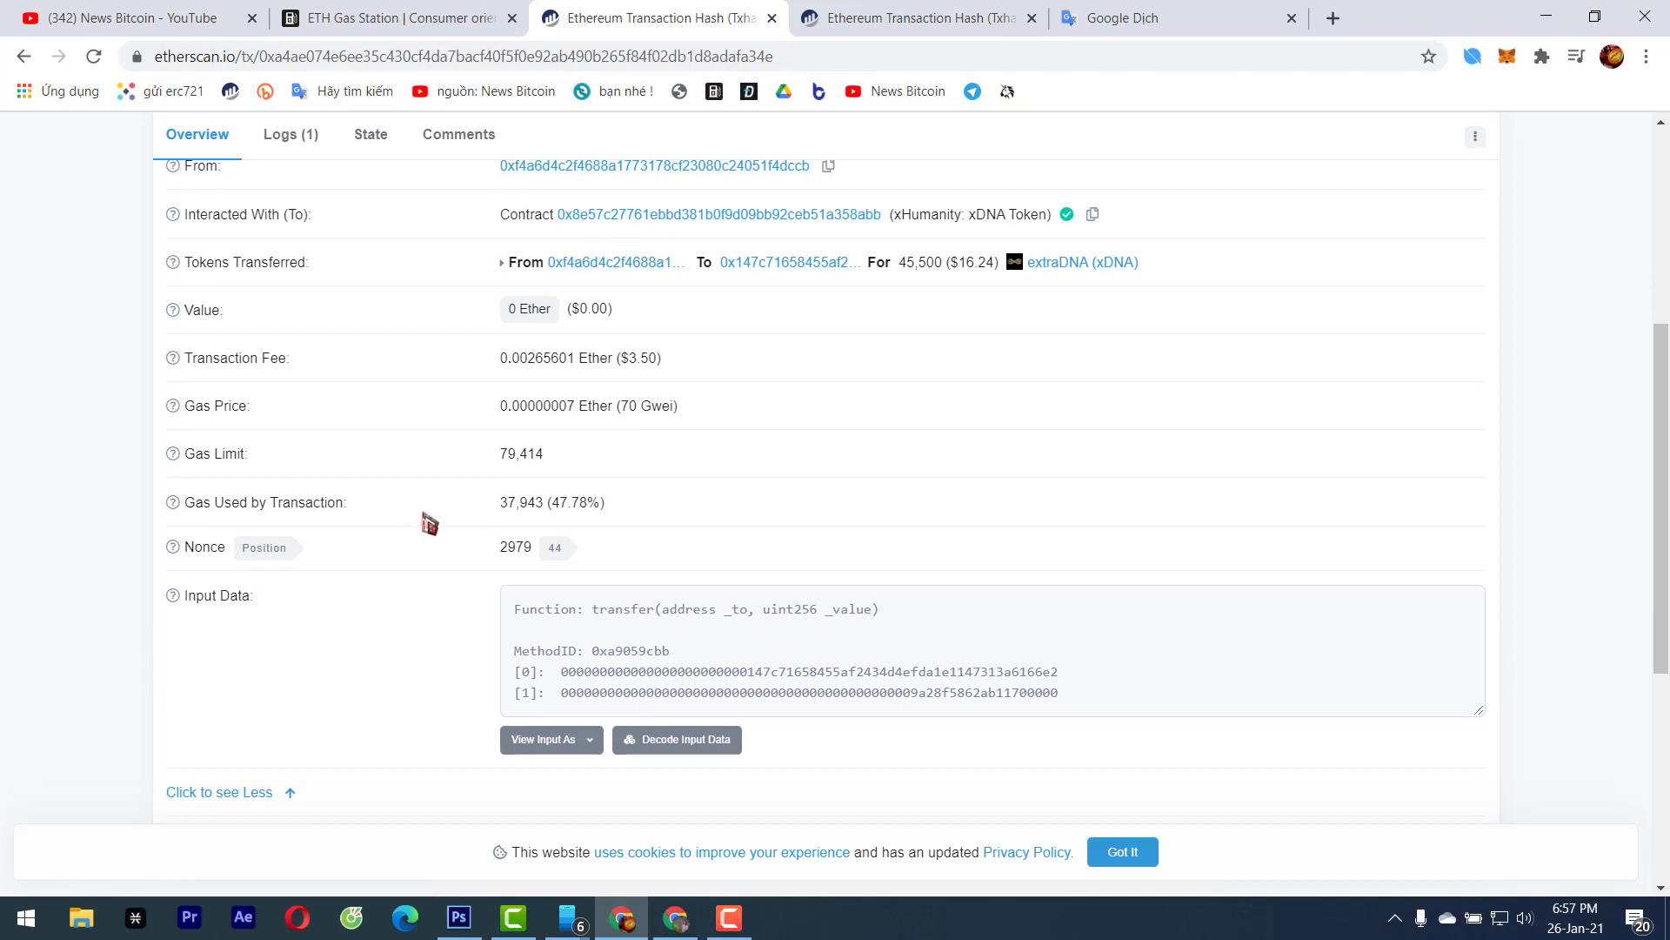
{"action": "left_click_drag", "start_coordinate": [186, 560], "coordinate": [552, 559]}
{"action": "left_click", "coordinate": [693, 558]}
{"action": "double_click", "coordinate": [517, 548]}
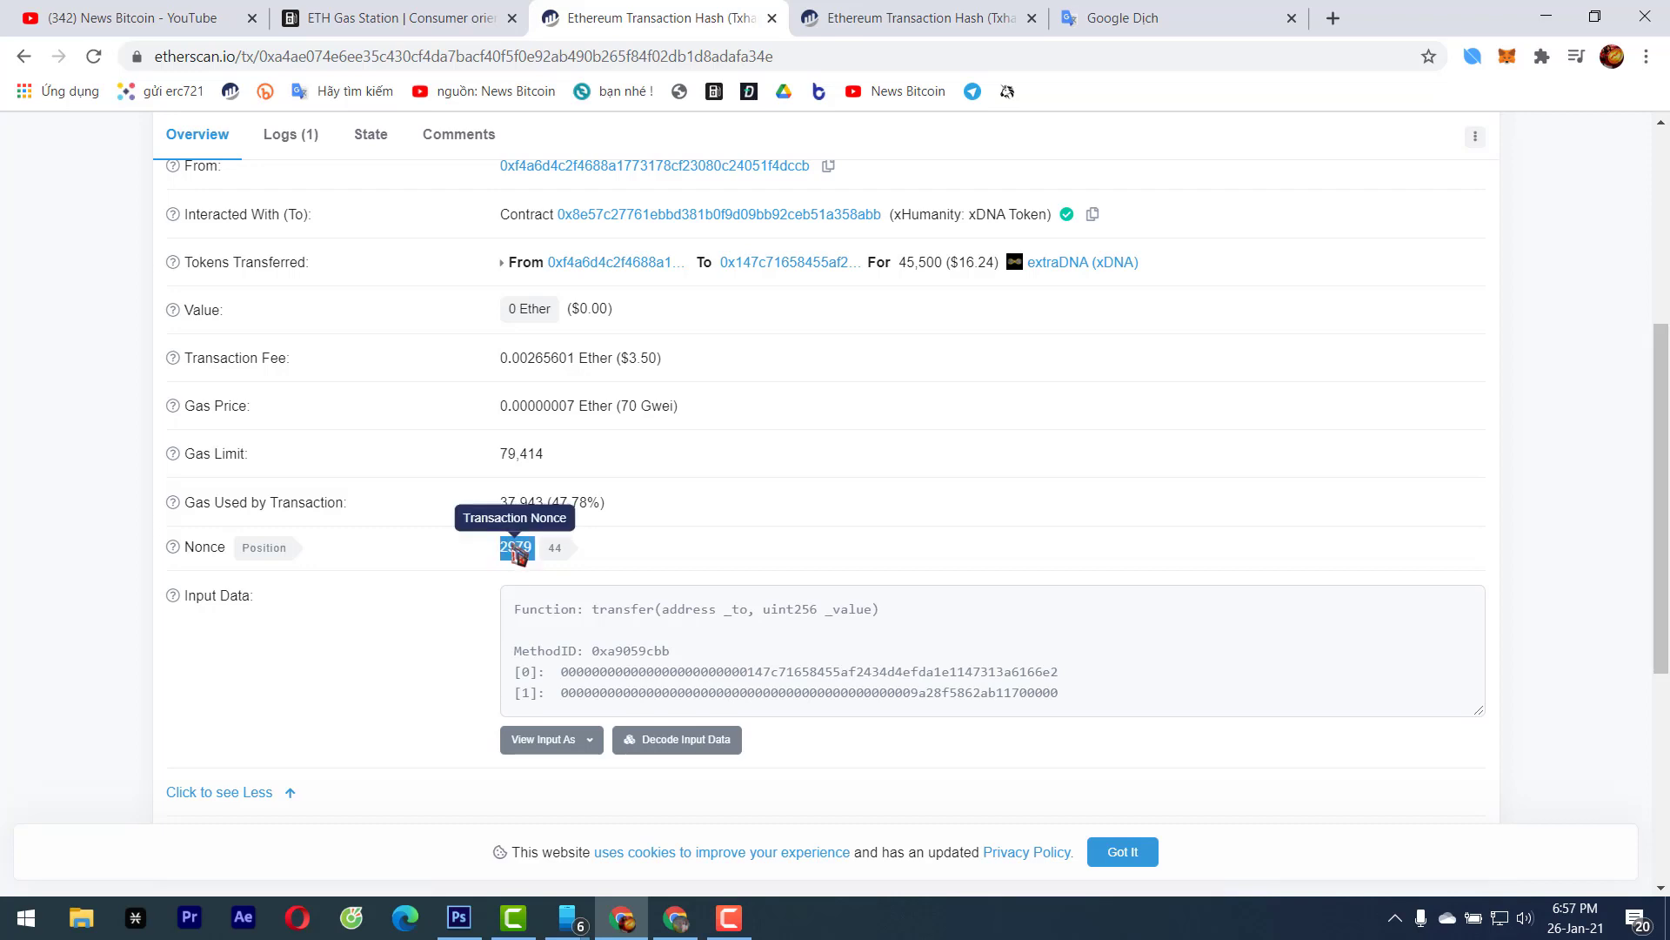
{"action": "left_click", "coordinate": [635, 571]}
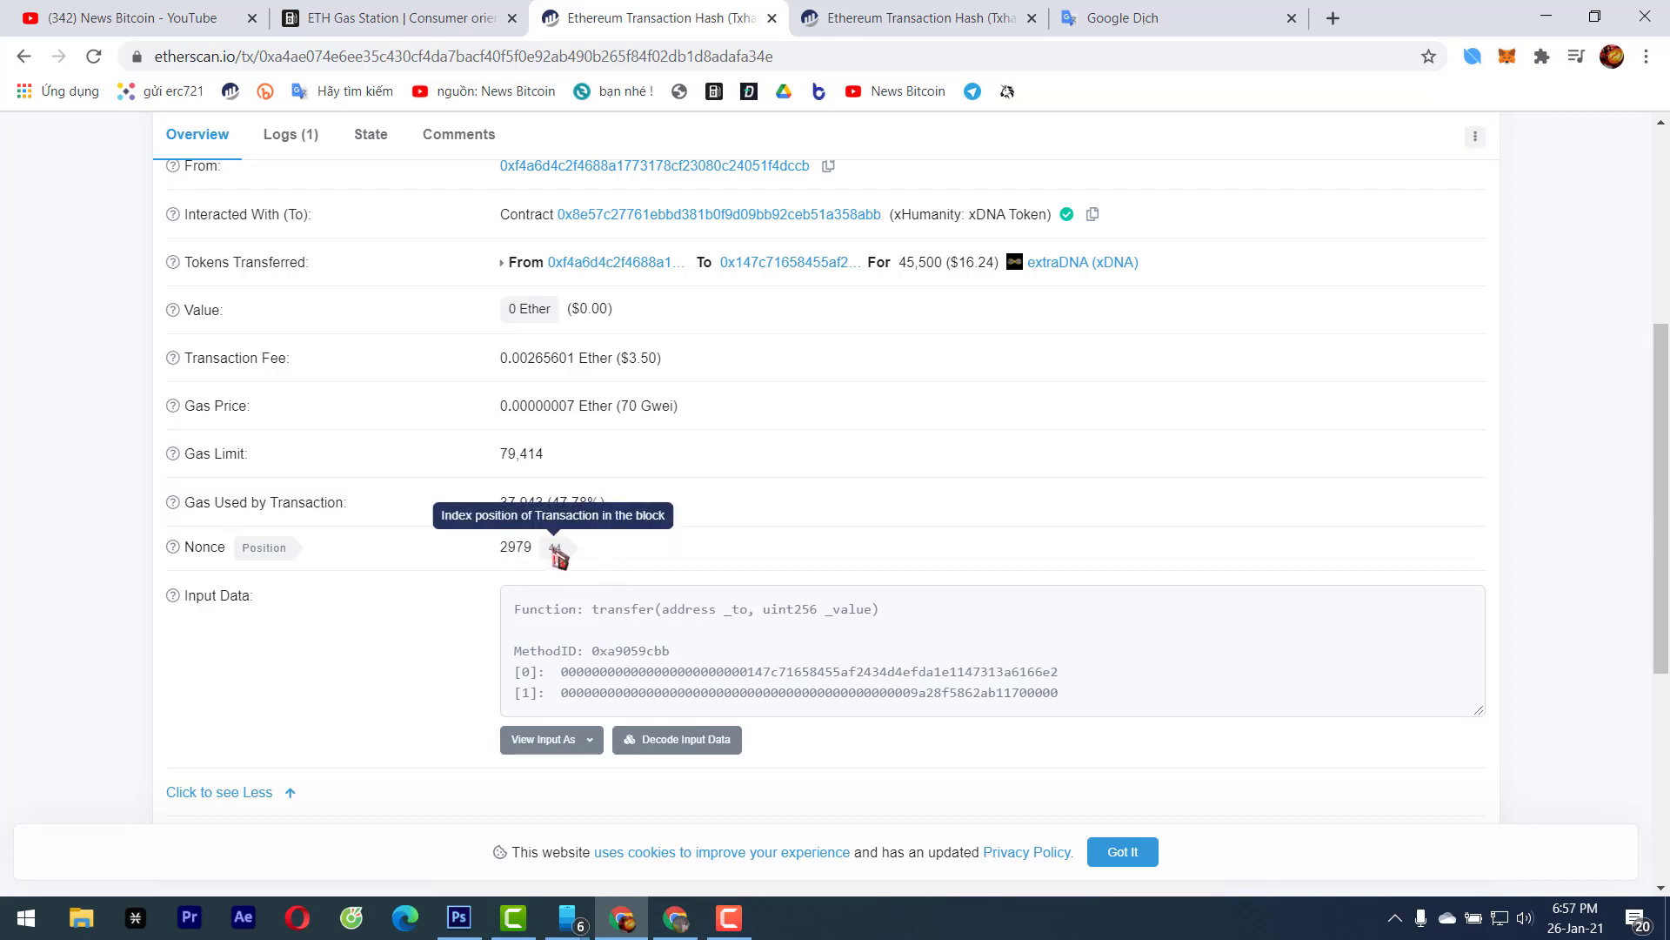
Copy the transaction's nonce value from the expanded details
{"action": "double_click", "coordinate": [516, 551]}
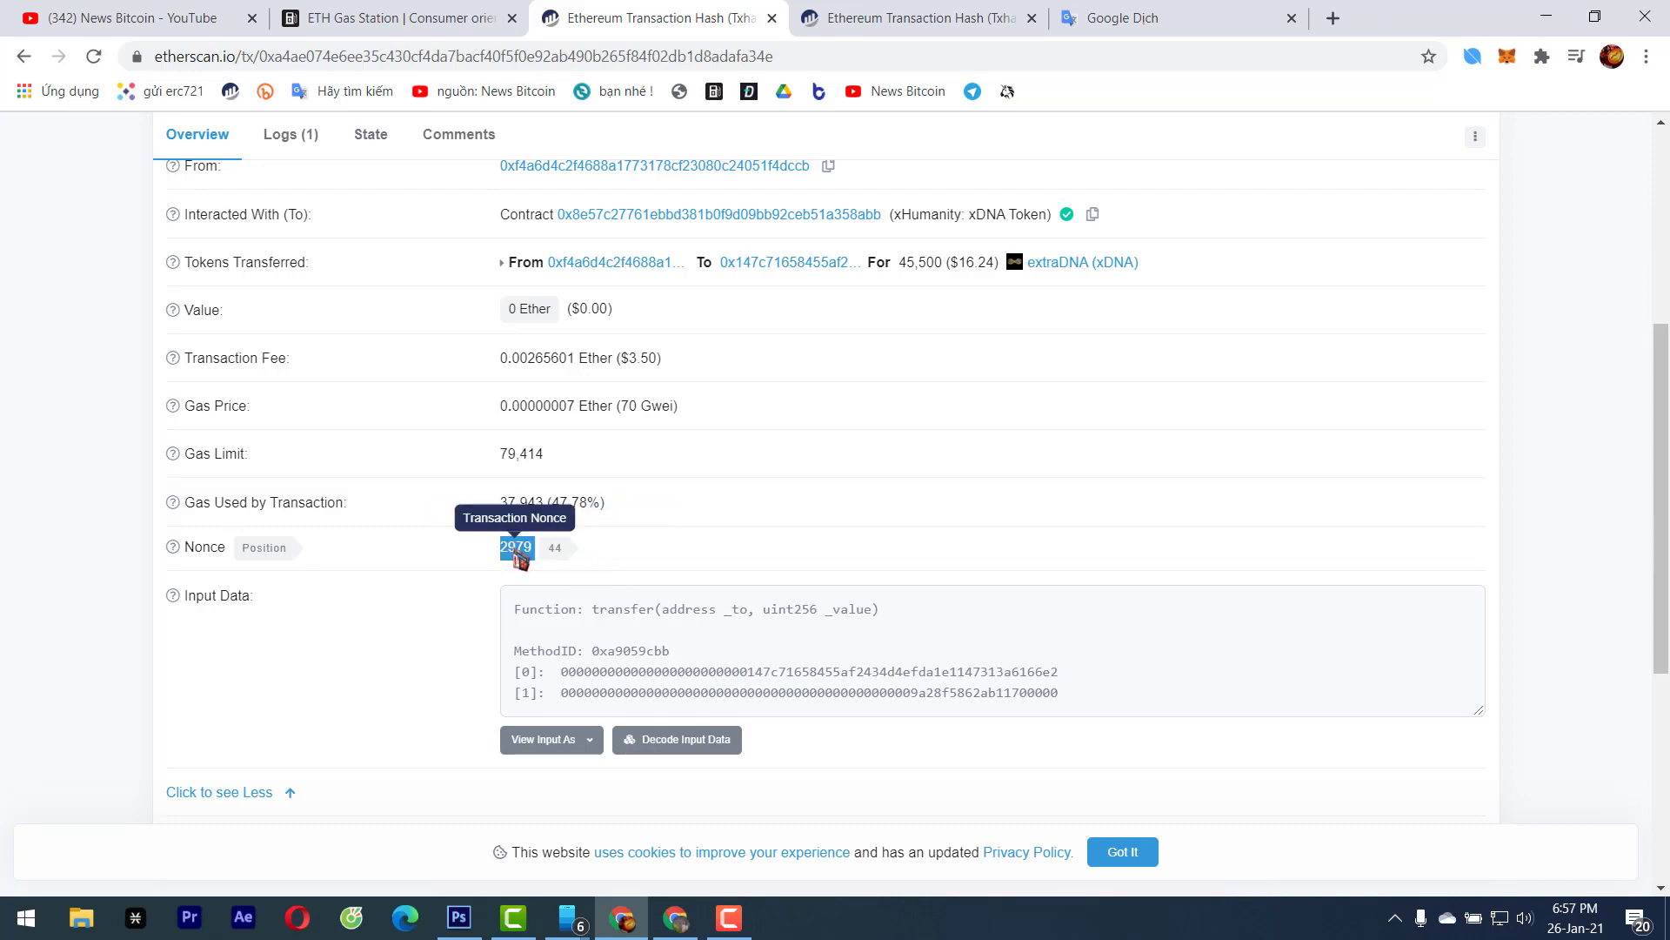
{"action": "left_click", "coordinate": [509, 555]}
{"action": "double_click", "coordinate": [514, 548]}
{"action": "right_click", "coordinate": [524, 550]}
{"action": "left_click", "coordinate": [574, 563]}
{"action": "right_click", "coordinate": [521, 548]}
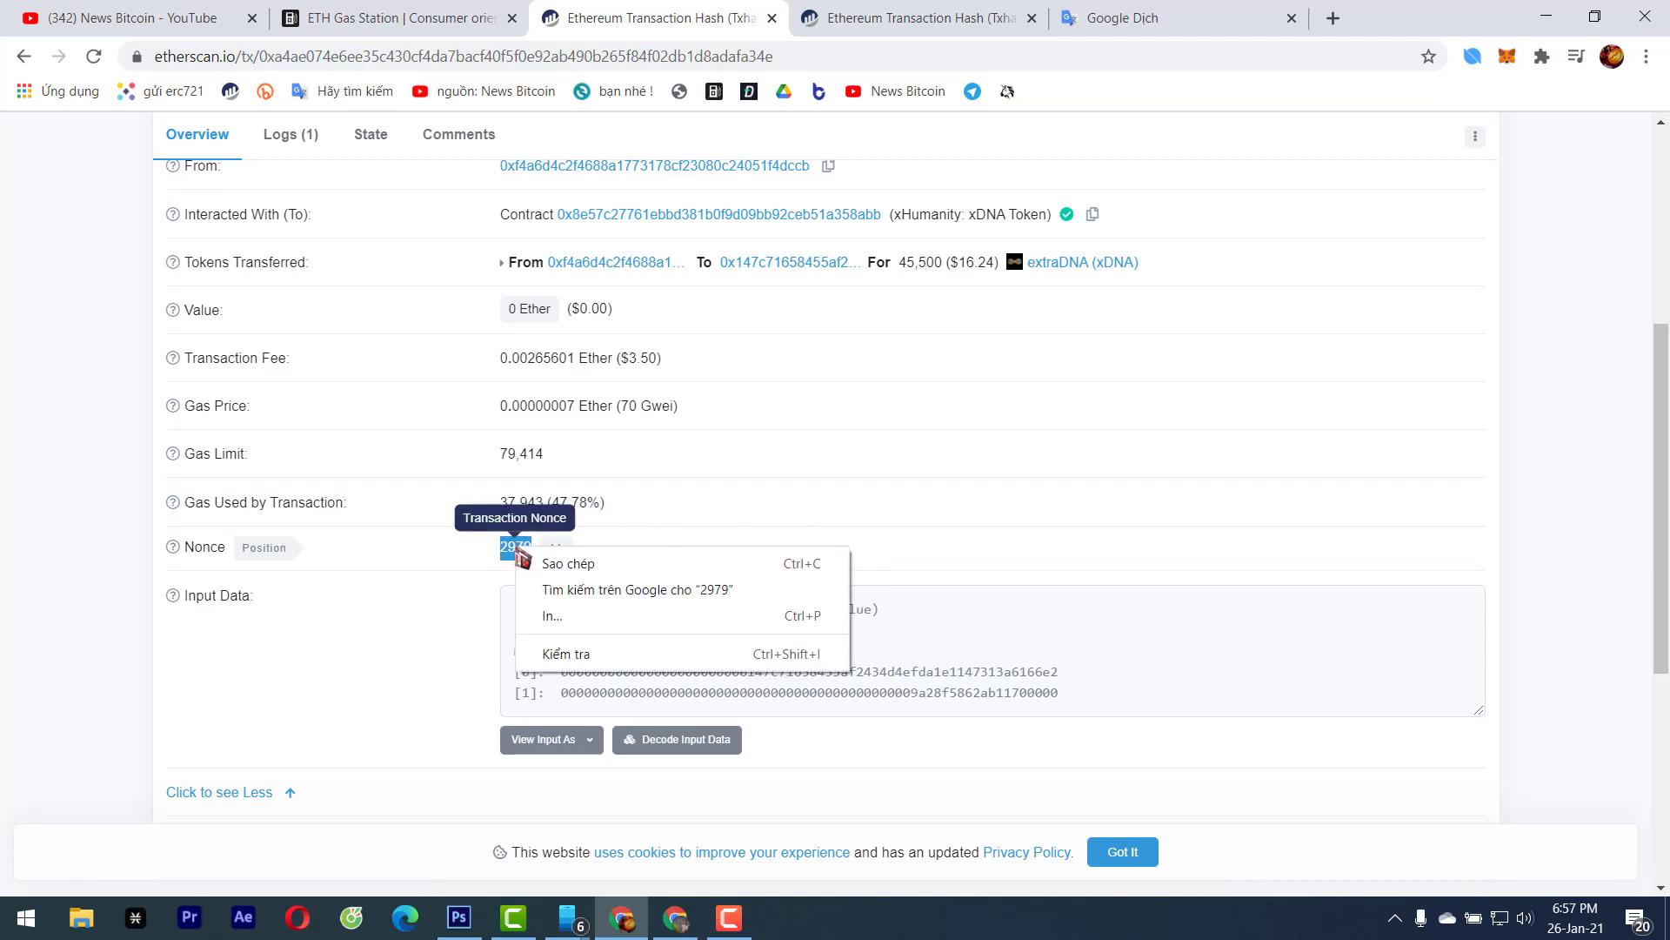
{"action": "left_click", "coordinate": [564, 566]}
Copy the wallet's own address in MetaMask and start a 0 ETH send with that address as the recipient
{"action": "left_click", "coordinate": [1509, 57]}
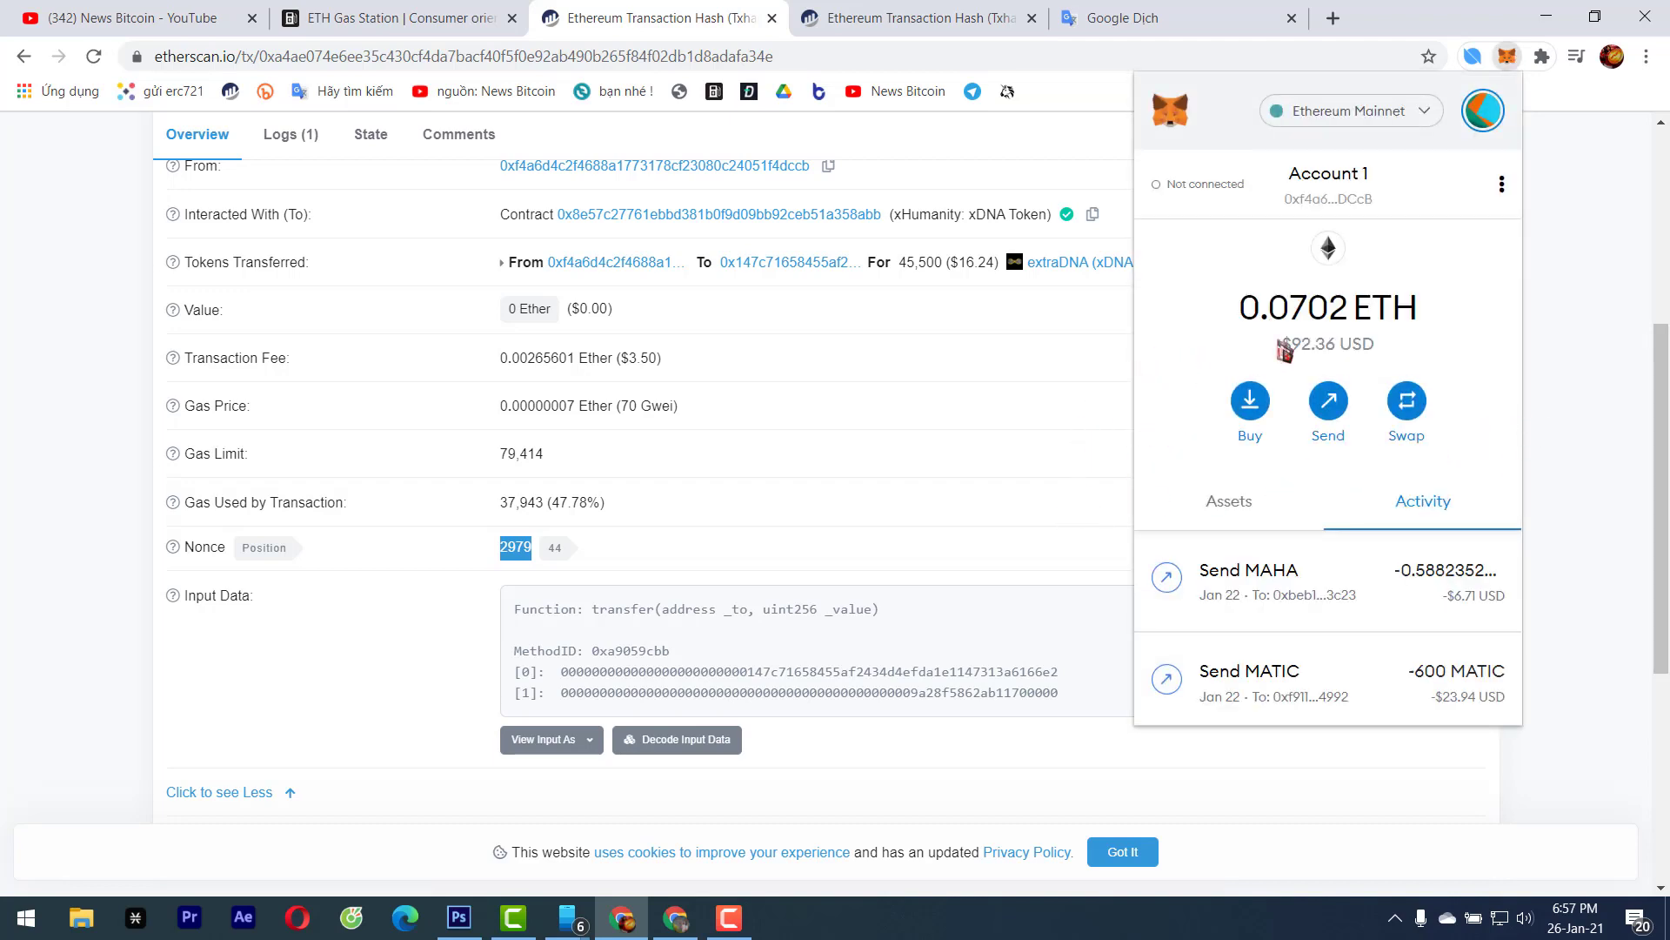
{"action": "left_click", "coordinate": [1348, 206]}
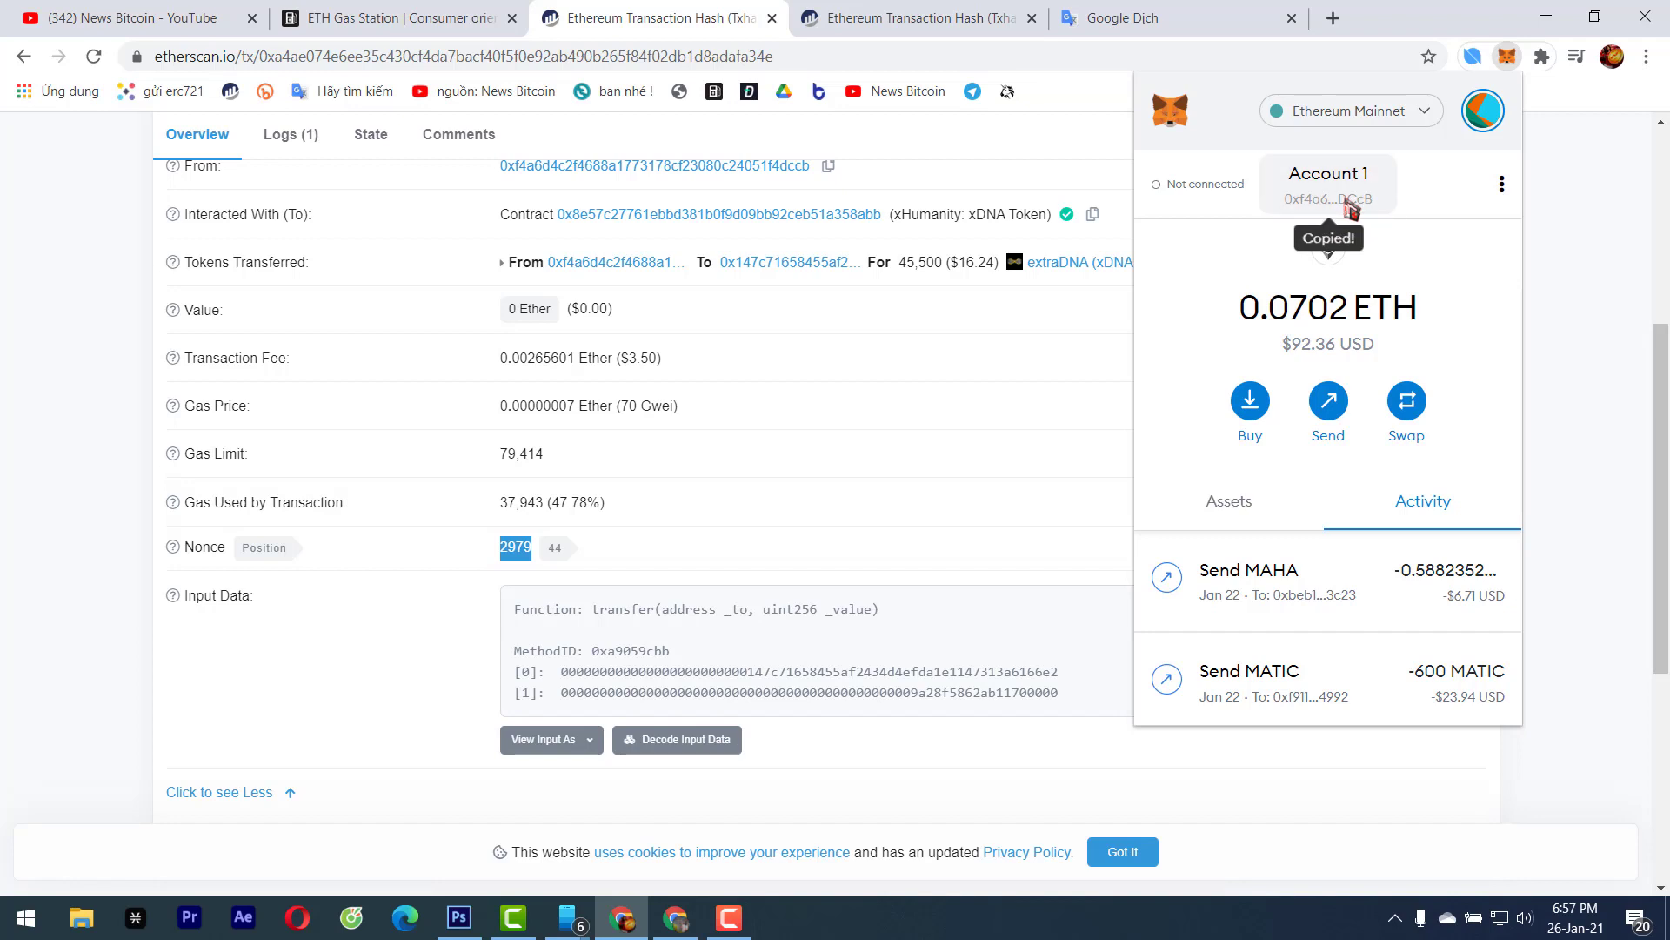
{"action": "left_click", "coordinate": [1337, 402]}
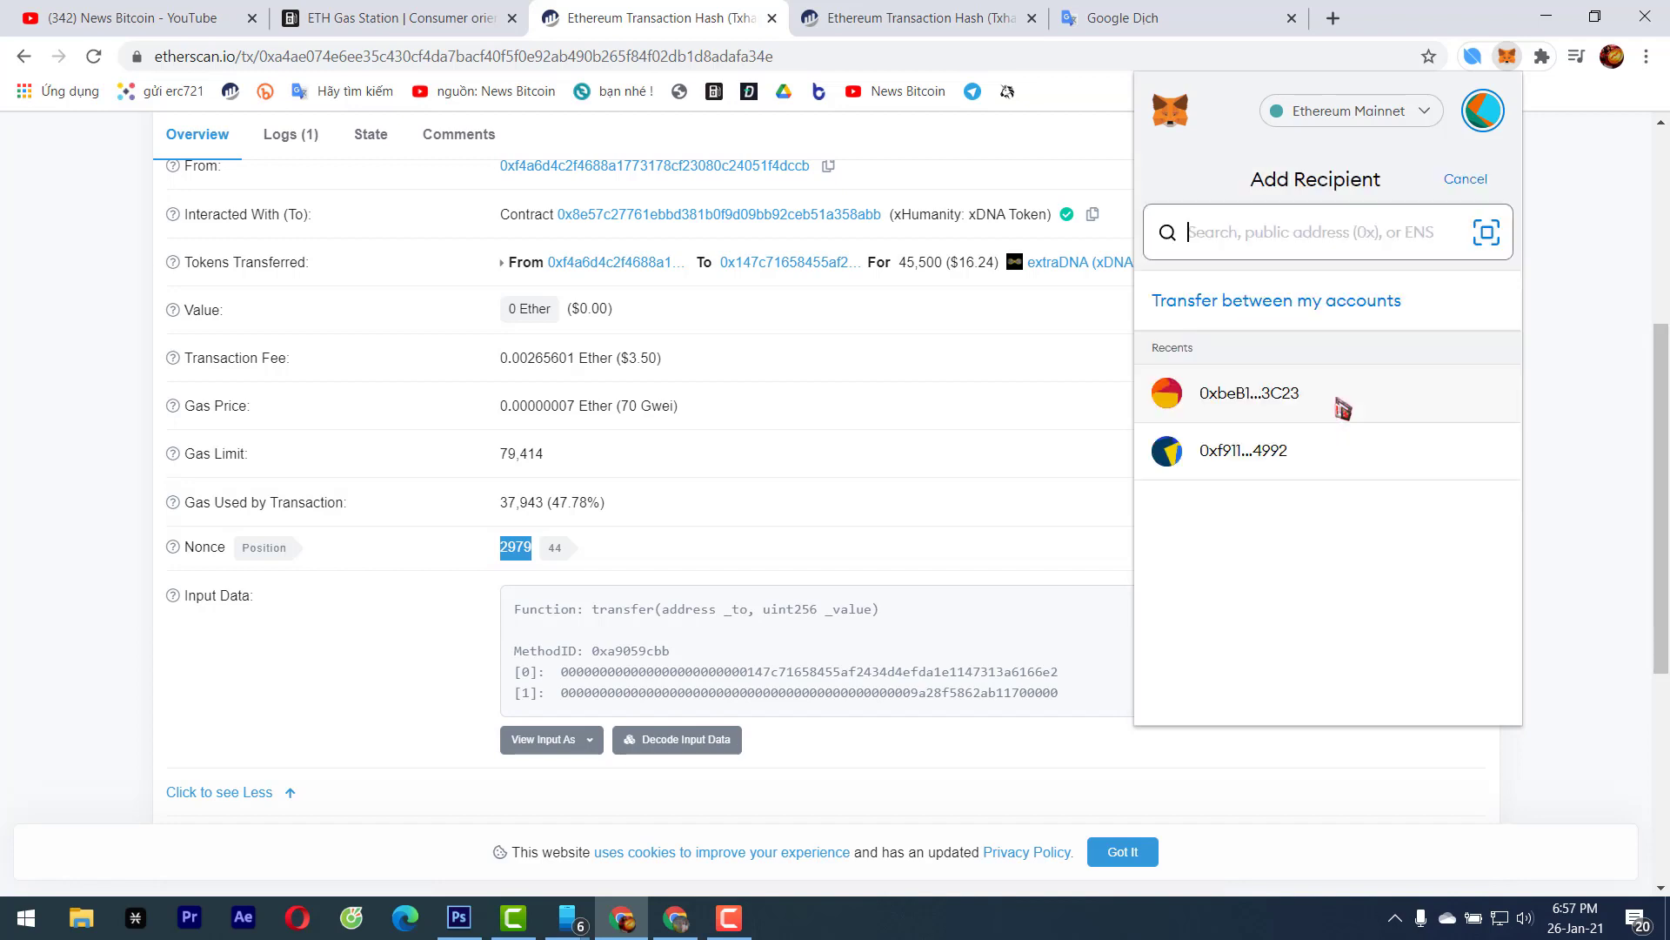
{"action": "right_click", "coordinate": [1330, 231]}
{"action": "left_click", "coordinate": [1354, 403]}
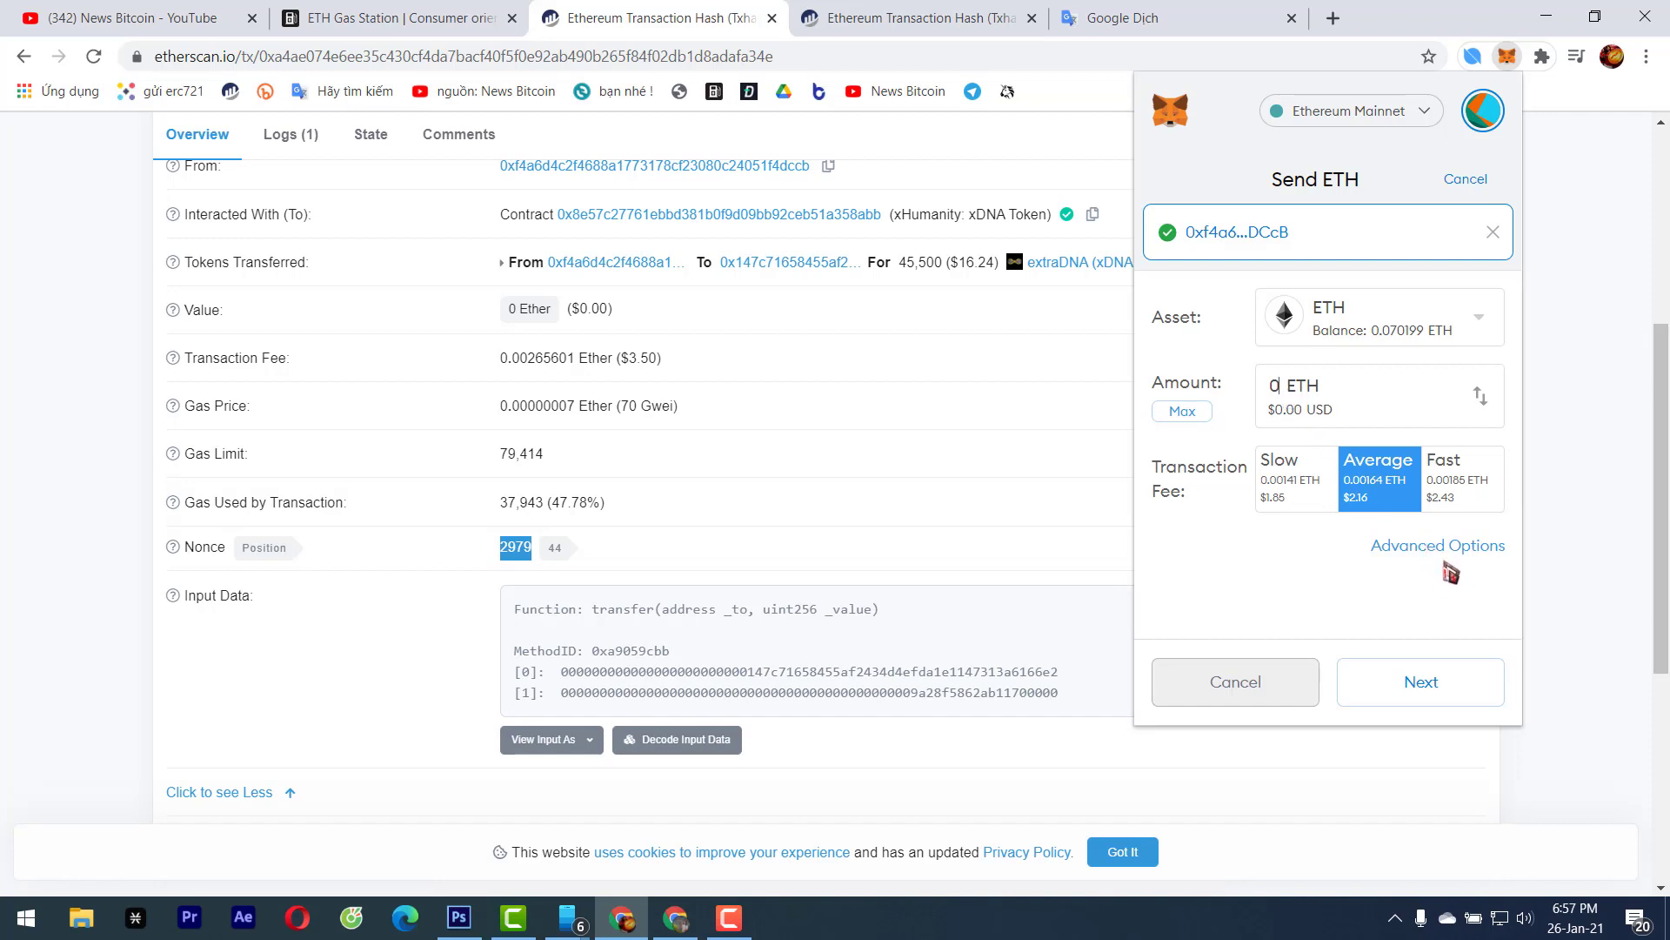
Set the send's gas price to 60 Gwei in the advanced gas options and save it
{"action": "left_click", "coordinate": [1476, 548]}
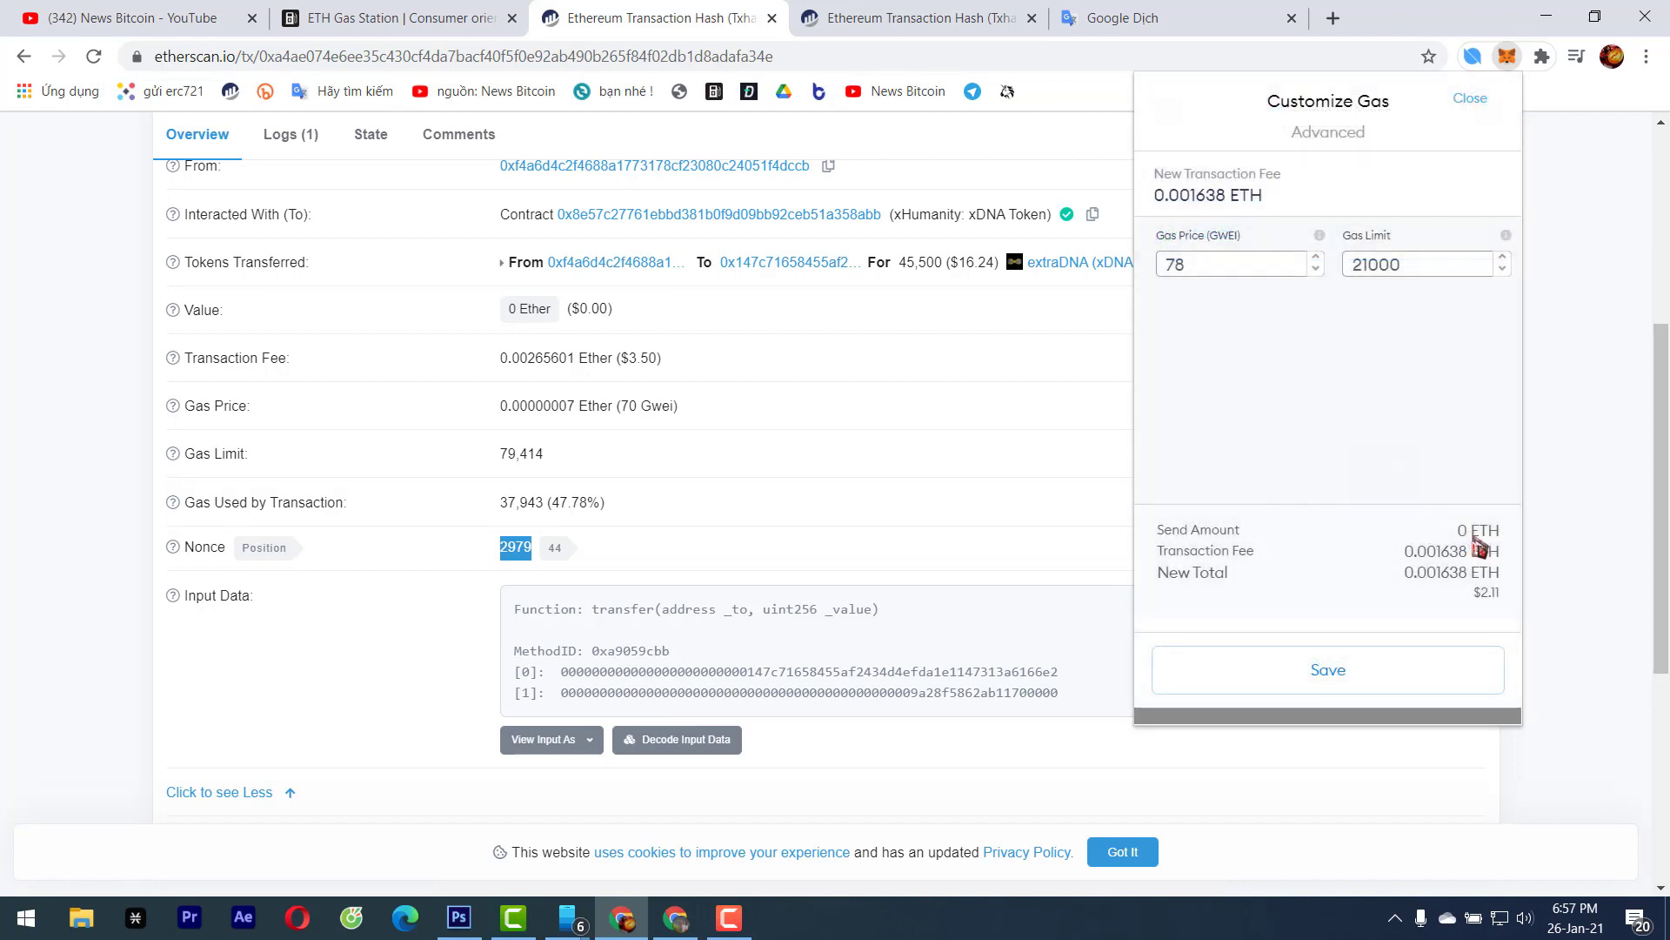
{"action": "double_click", "coordinate": [1232, 268]}
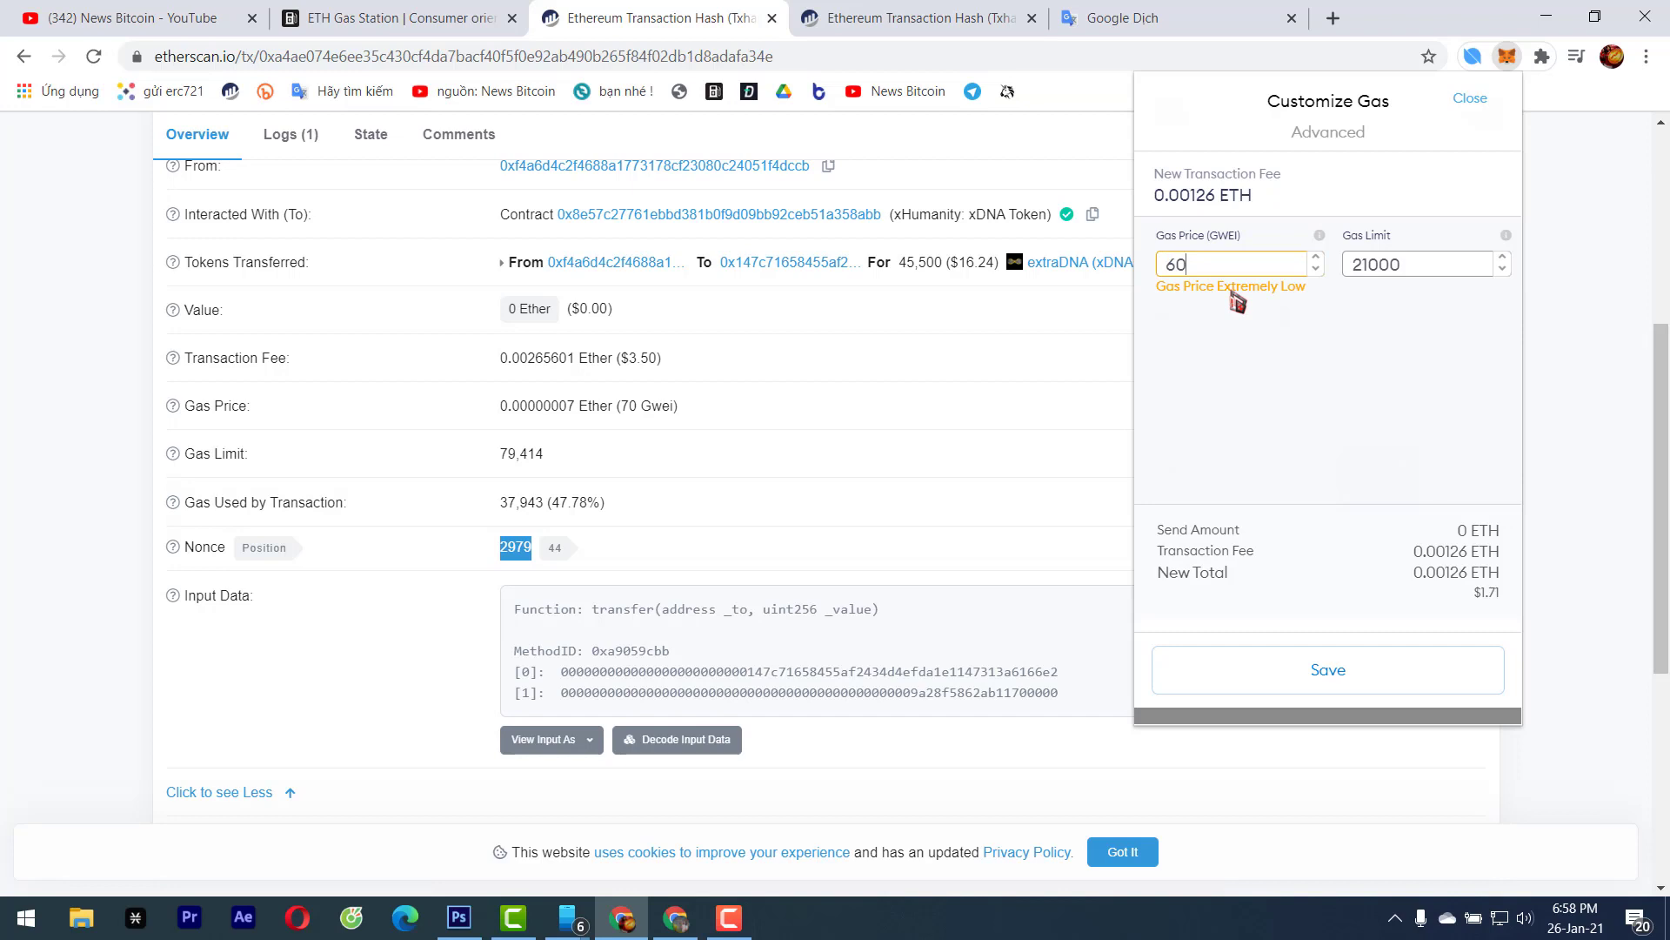
{"action": "left_click", "coordinate": [1373, 687]}
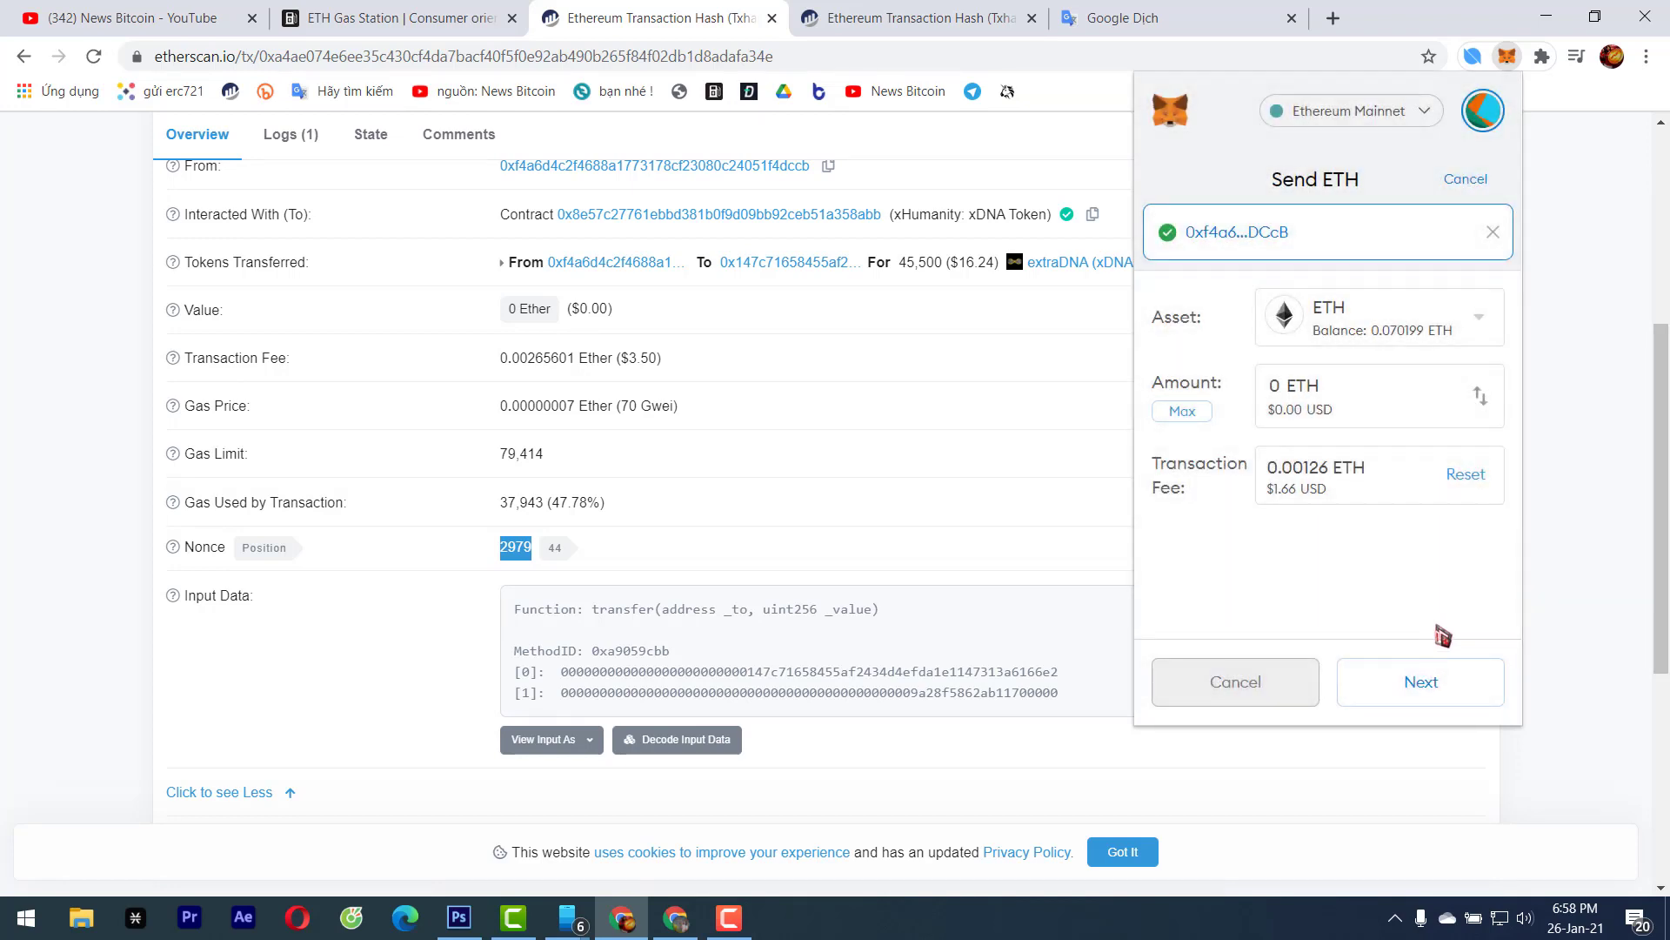
Proceed to the transaction's confirmation, set the custom nonce to 2979, and reject the transaction
{"action": "left_click", "coordinate": [1439, 690]}
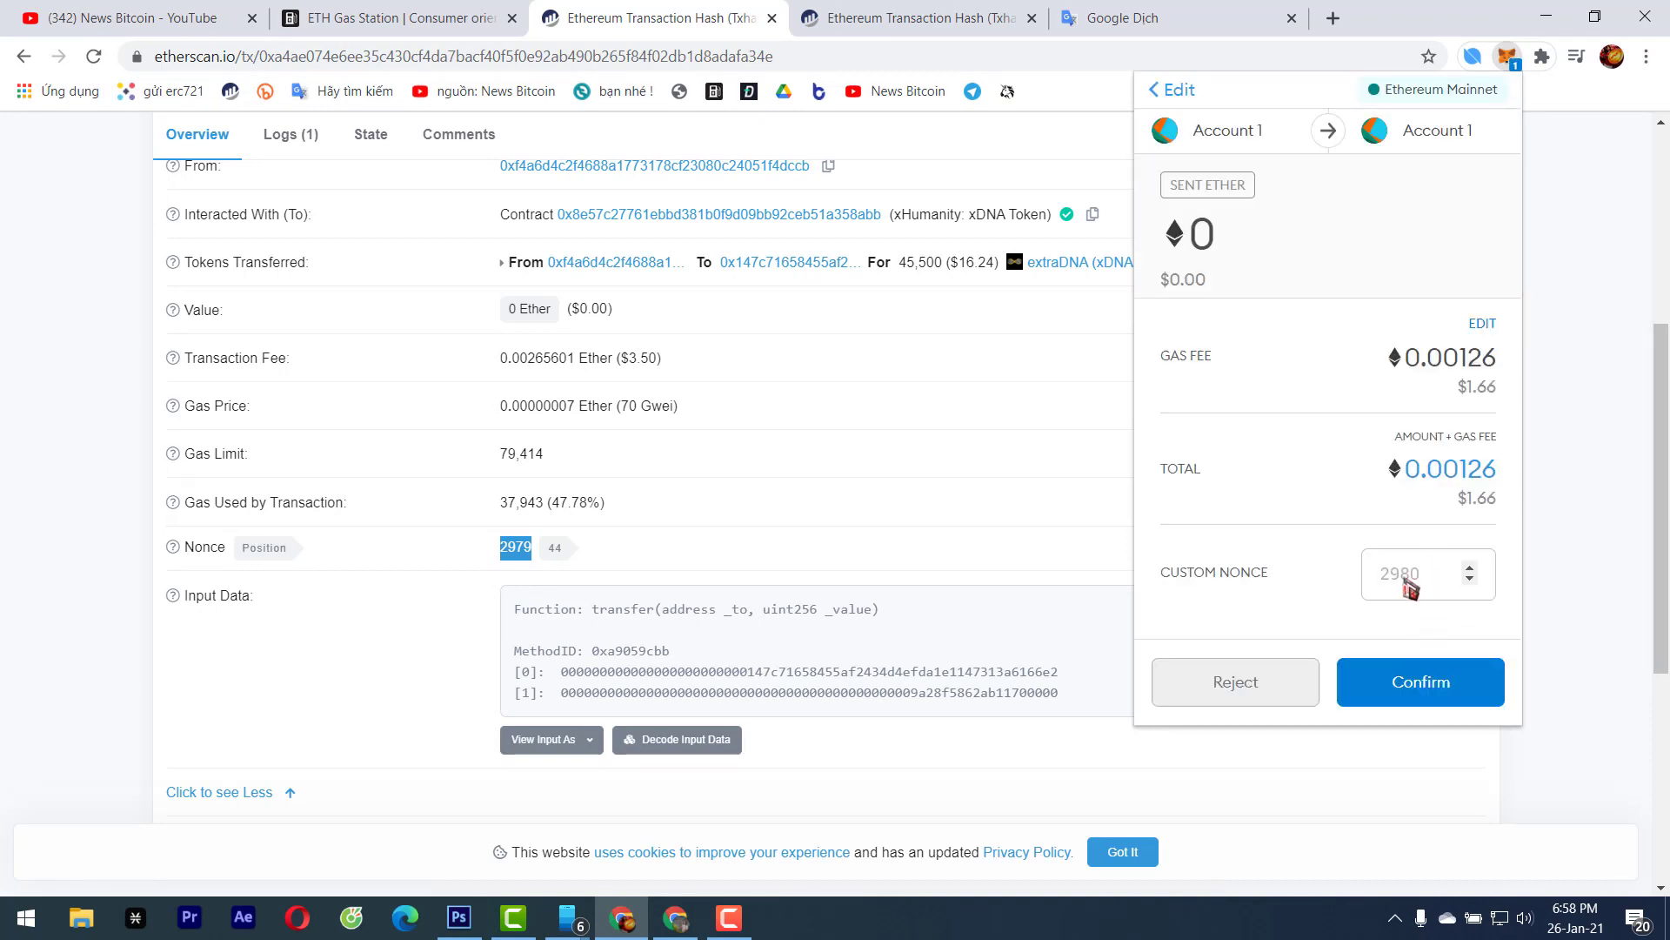
{"action": "left_click", "coordinate": [1418, 584]}
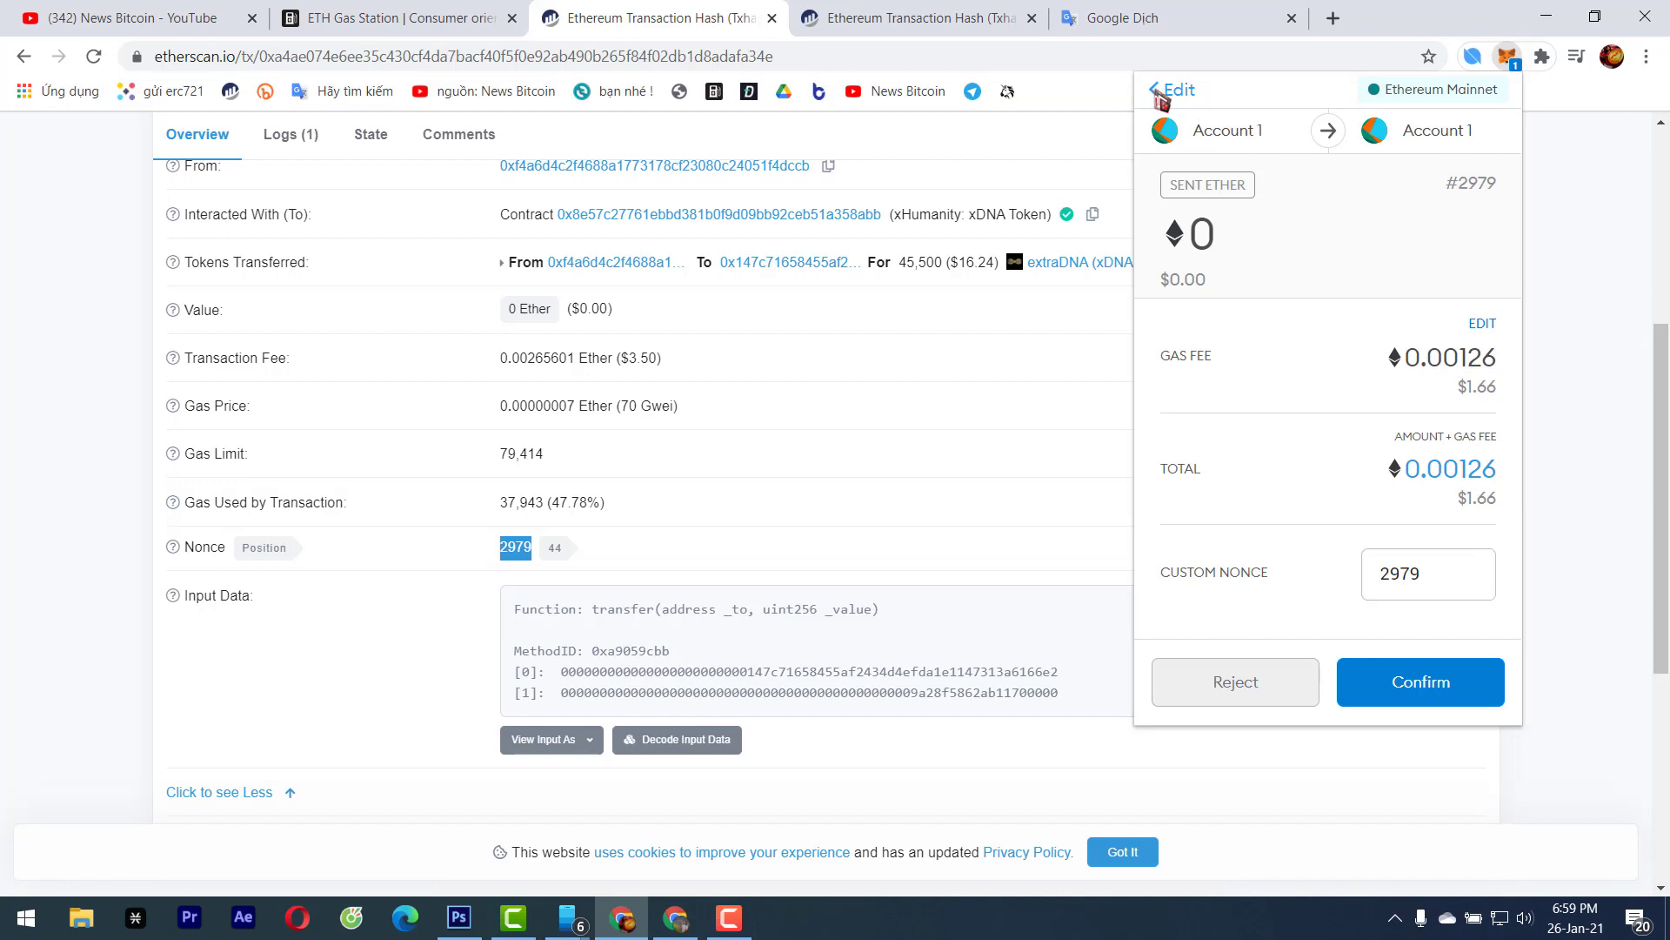
{"action": "left_click", "coordinate": [1257, 683]}
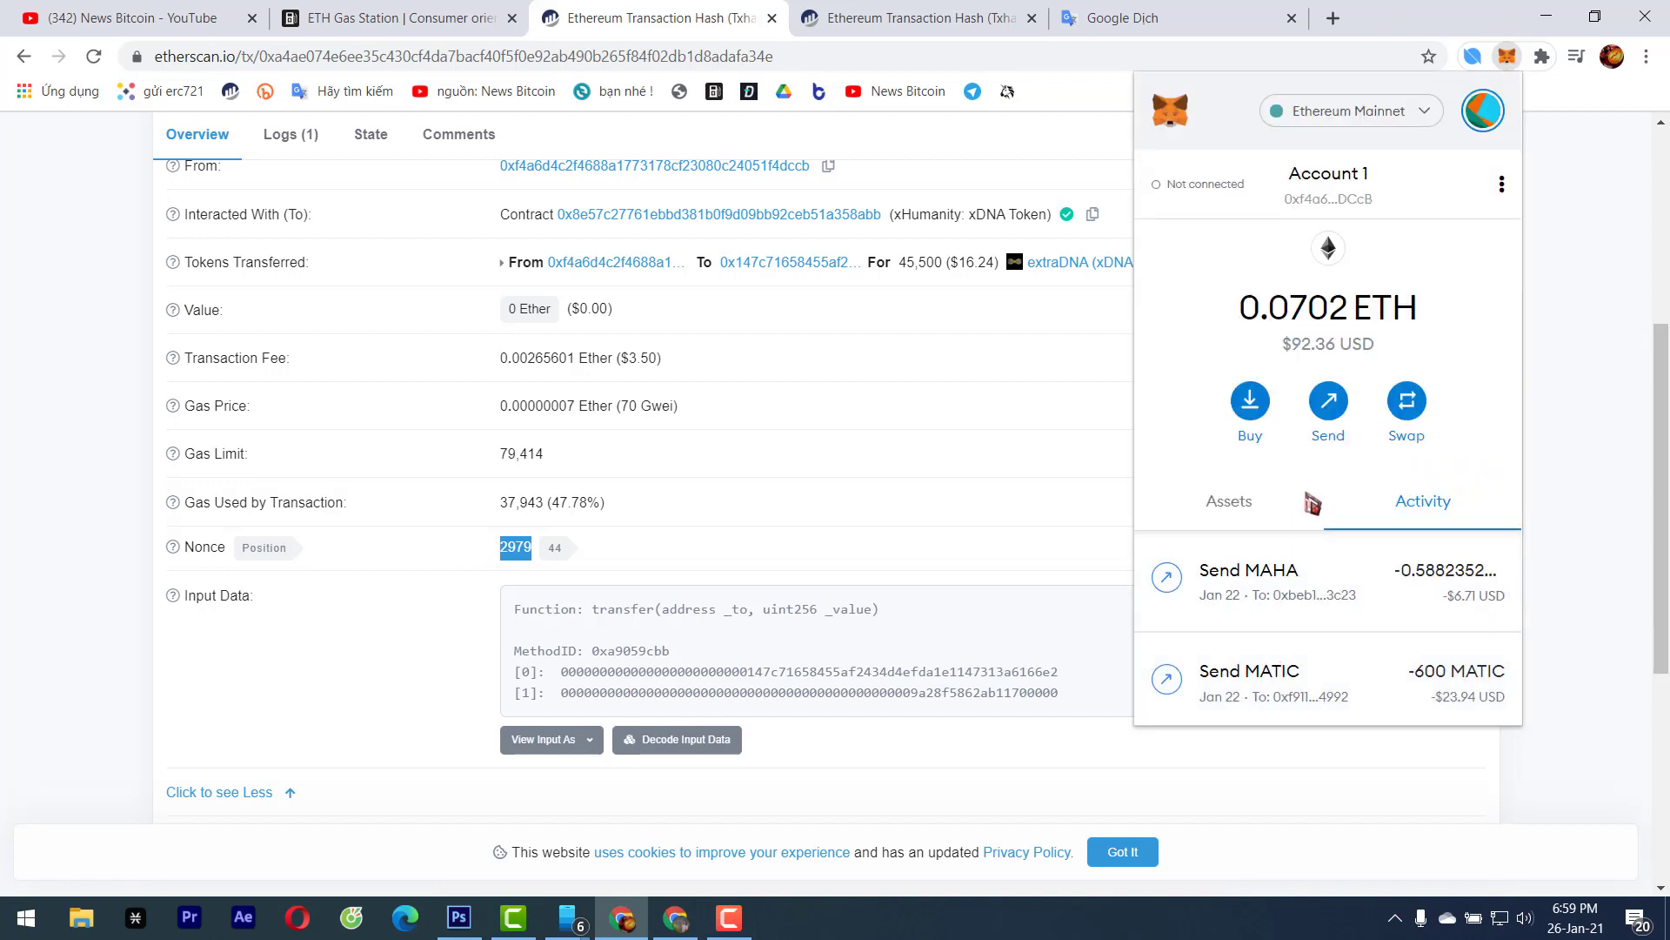
{"action": "left_click", "coordinate": [1414, 113]}
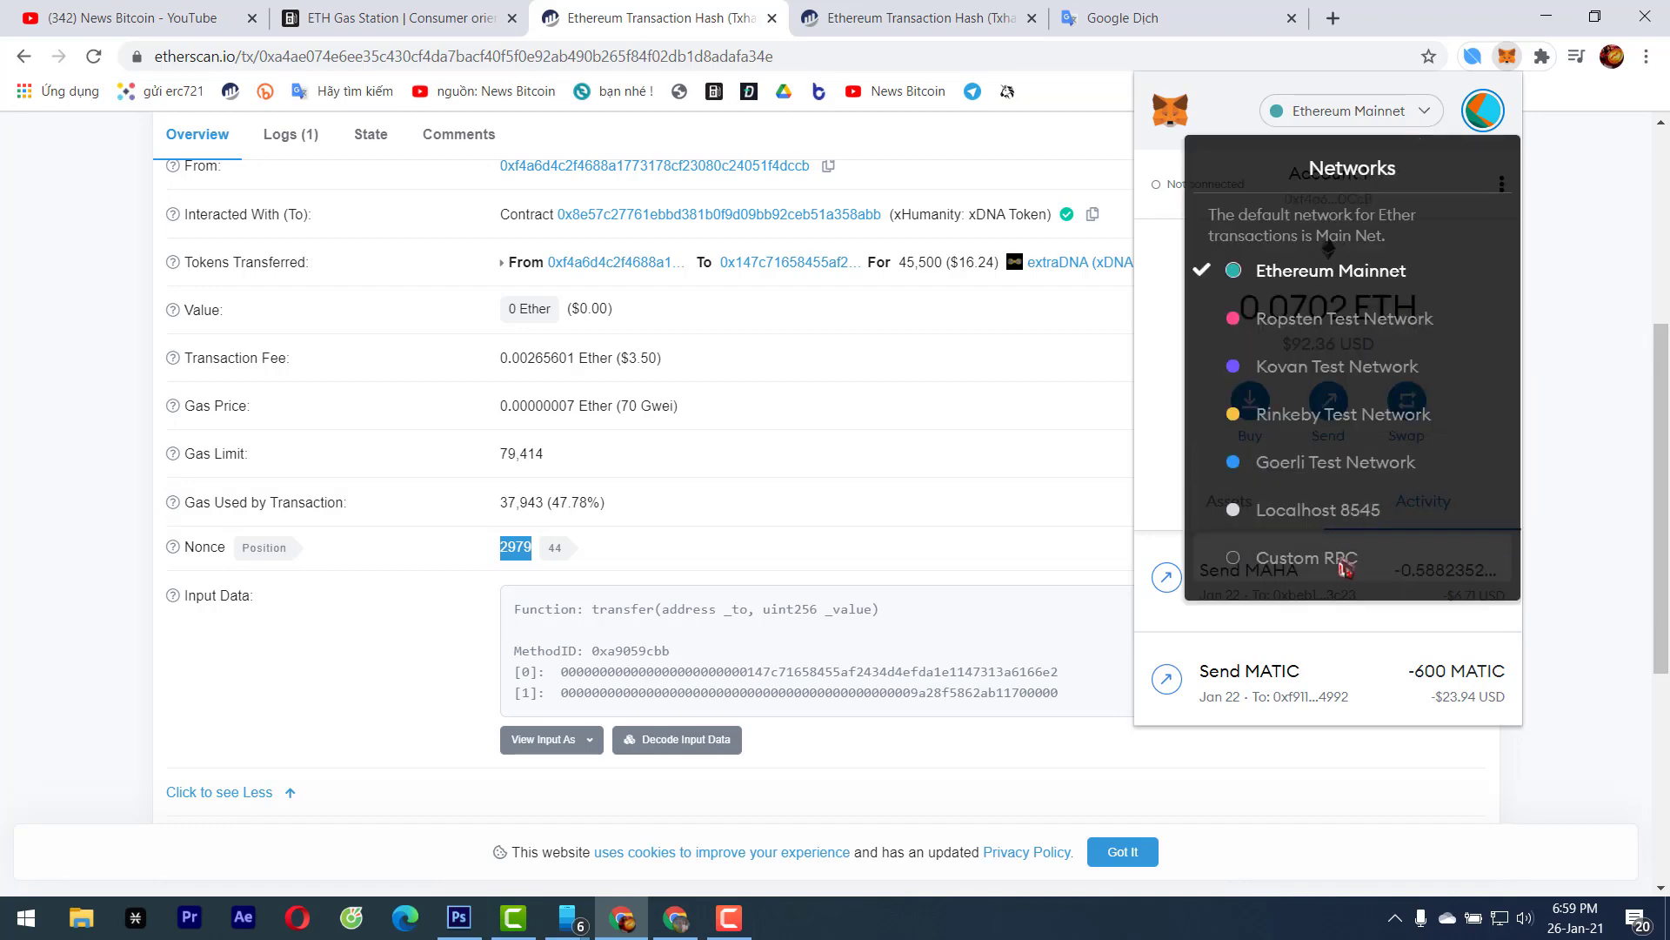
{"action": "left_click", "coordinate": [981, 500]}
Open the News Bitcoin channel's video on adding Huobi ECO Chain to MetaMask in a new tab and switch to it
{"action": "left_click", "coordinate": [161, 22]}
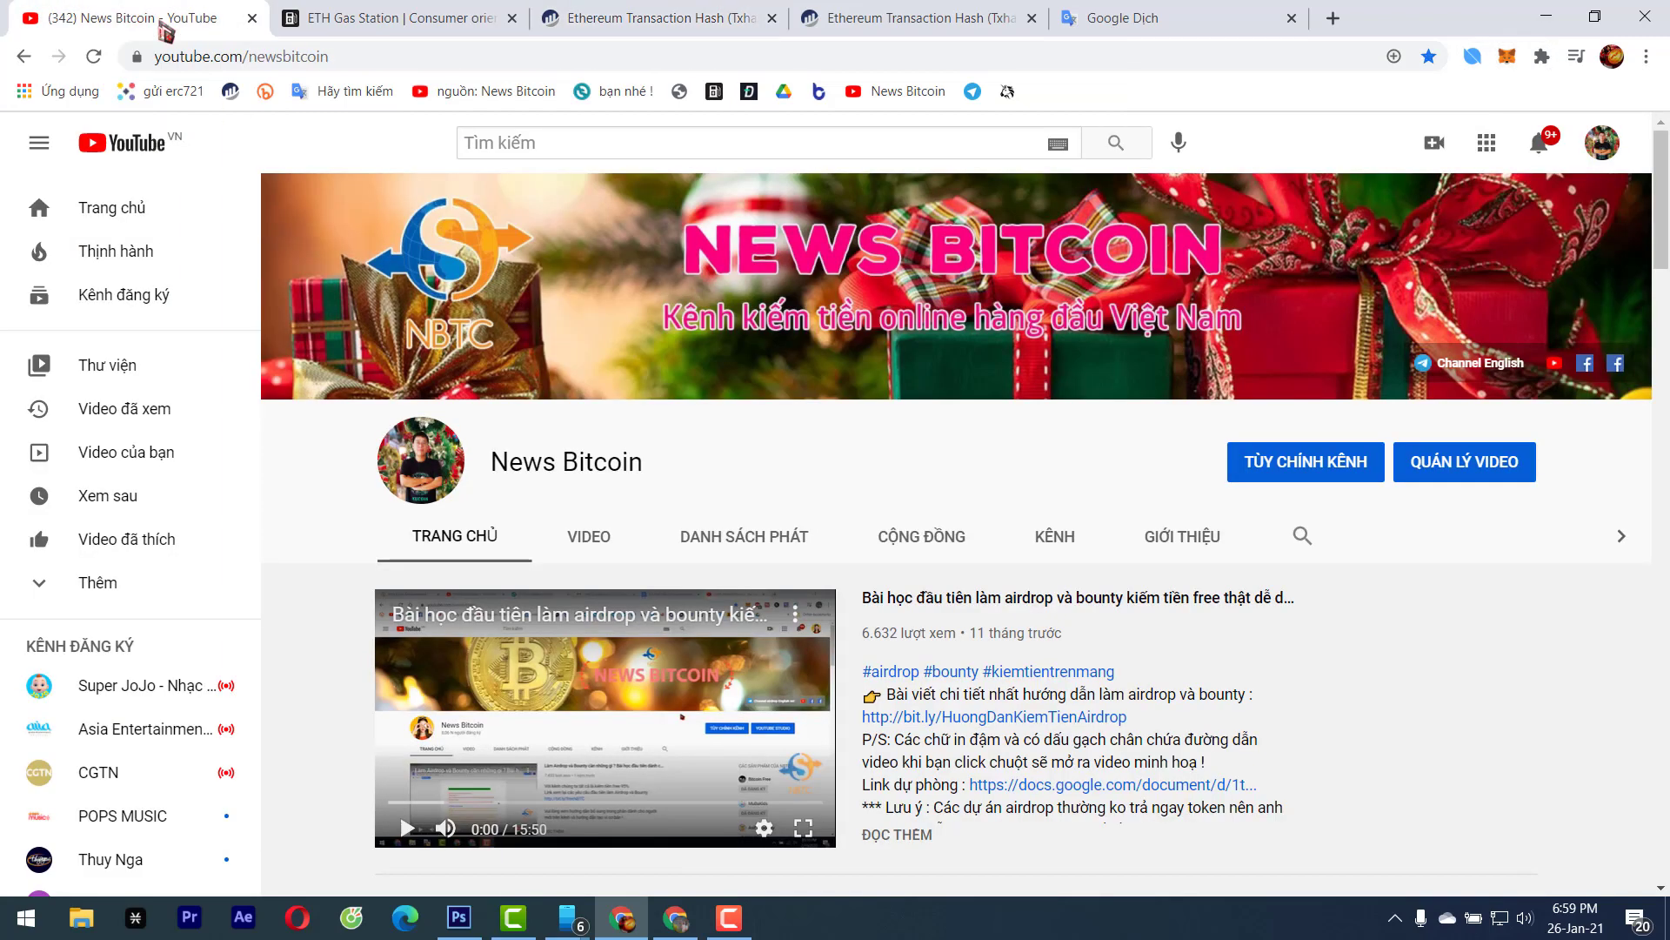
{"action": "scroll", "coordinate": [1403, 739], "scroll_direction": "down", "scroll_amount": 6}
{"action": "right_click", "coordinate": [435, 505]}
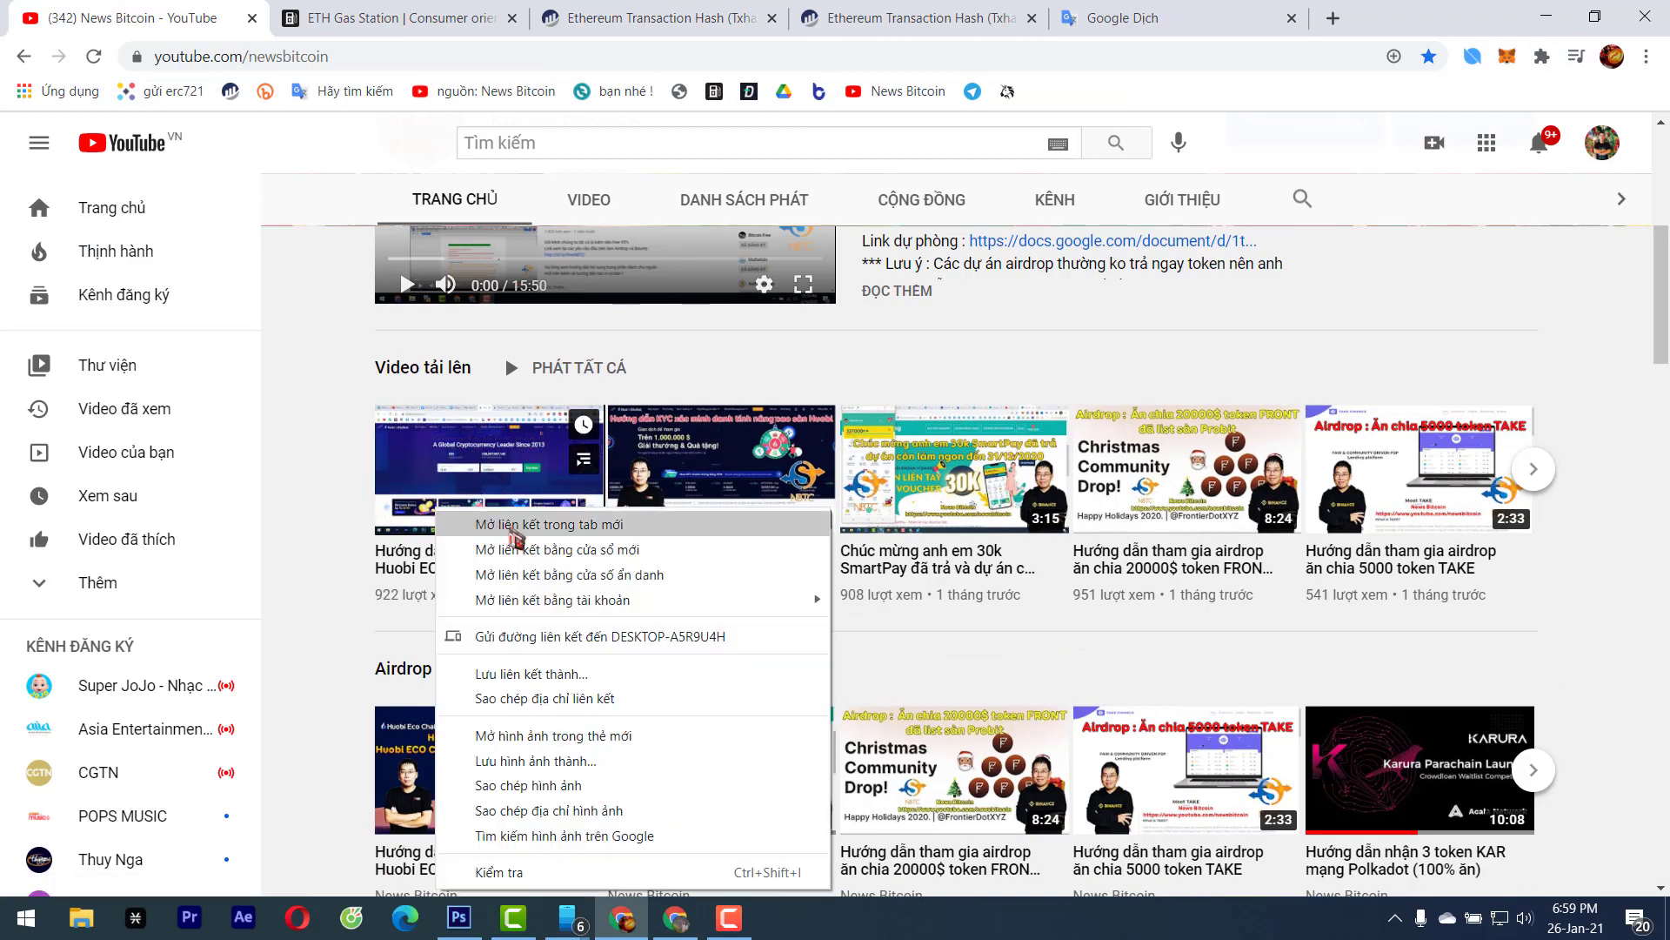
{"action": "left_click", "coordinate": [474, 520]}
{"action": "left_click", "coordinate": [357, 13]}
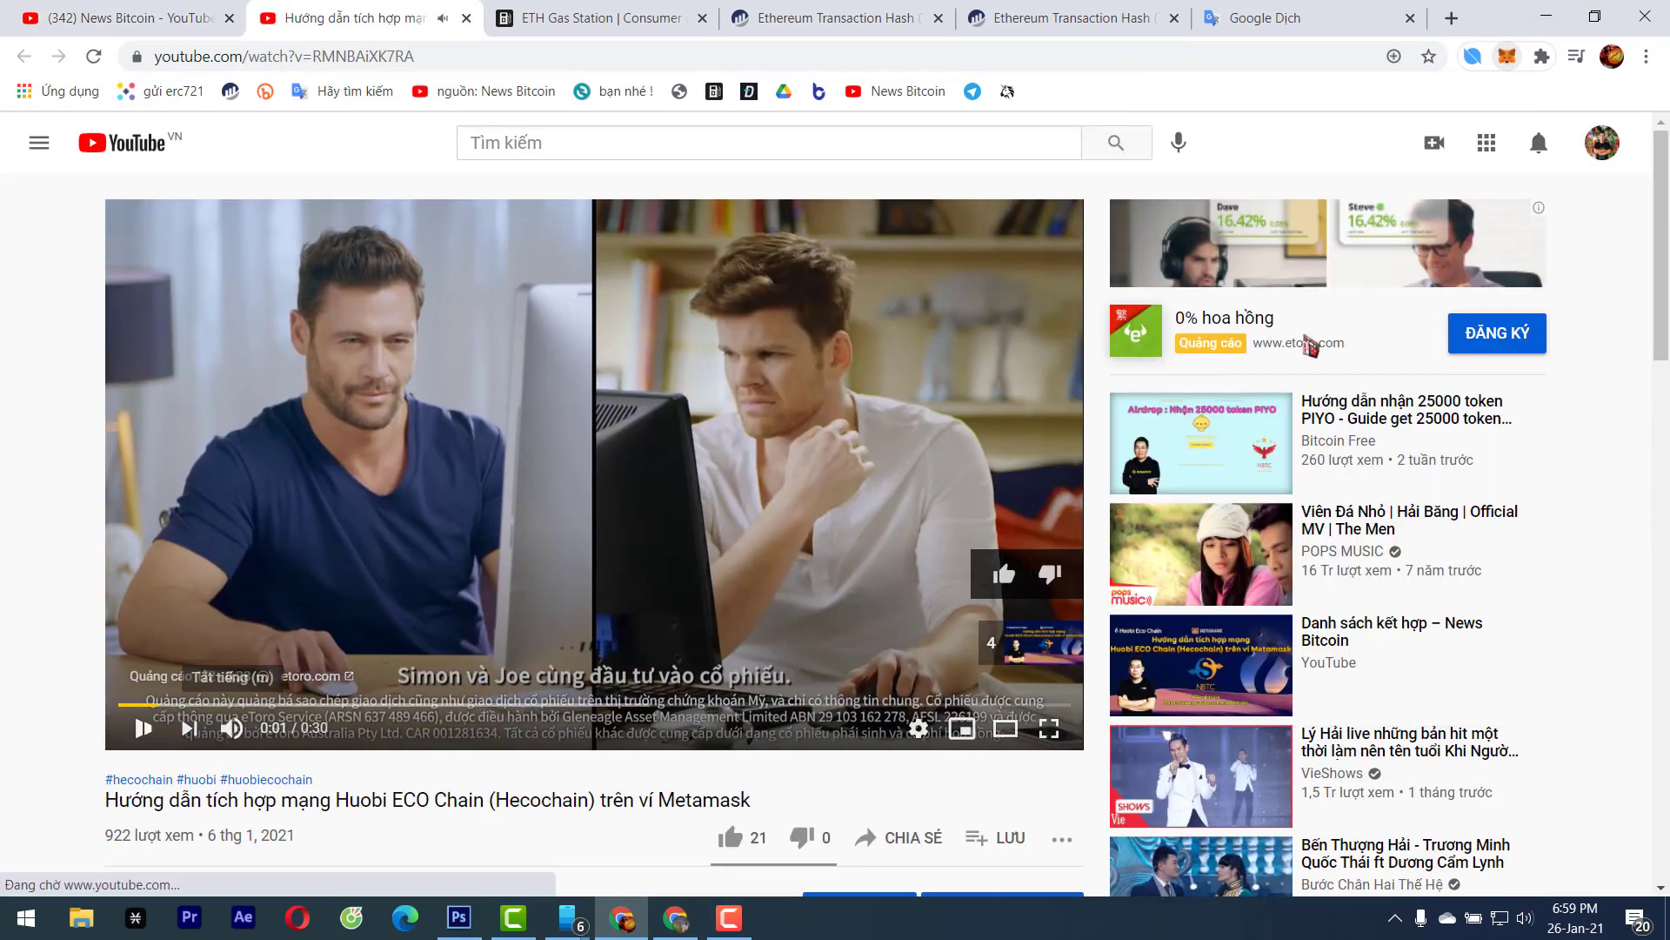
{"action": "left_click", "coordinate": [1508, 57]}
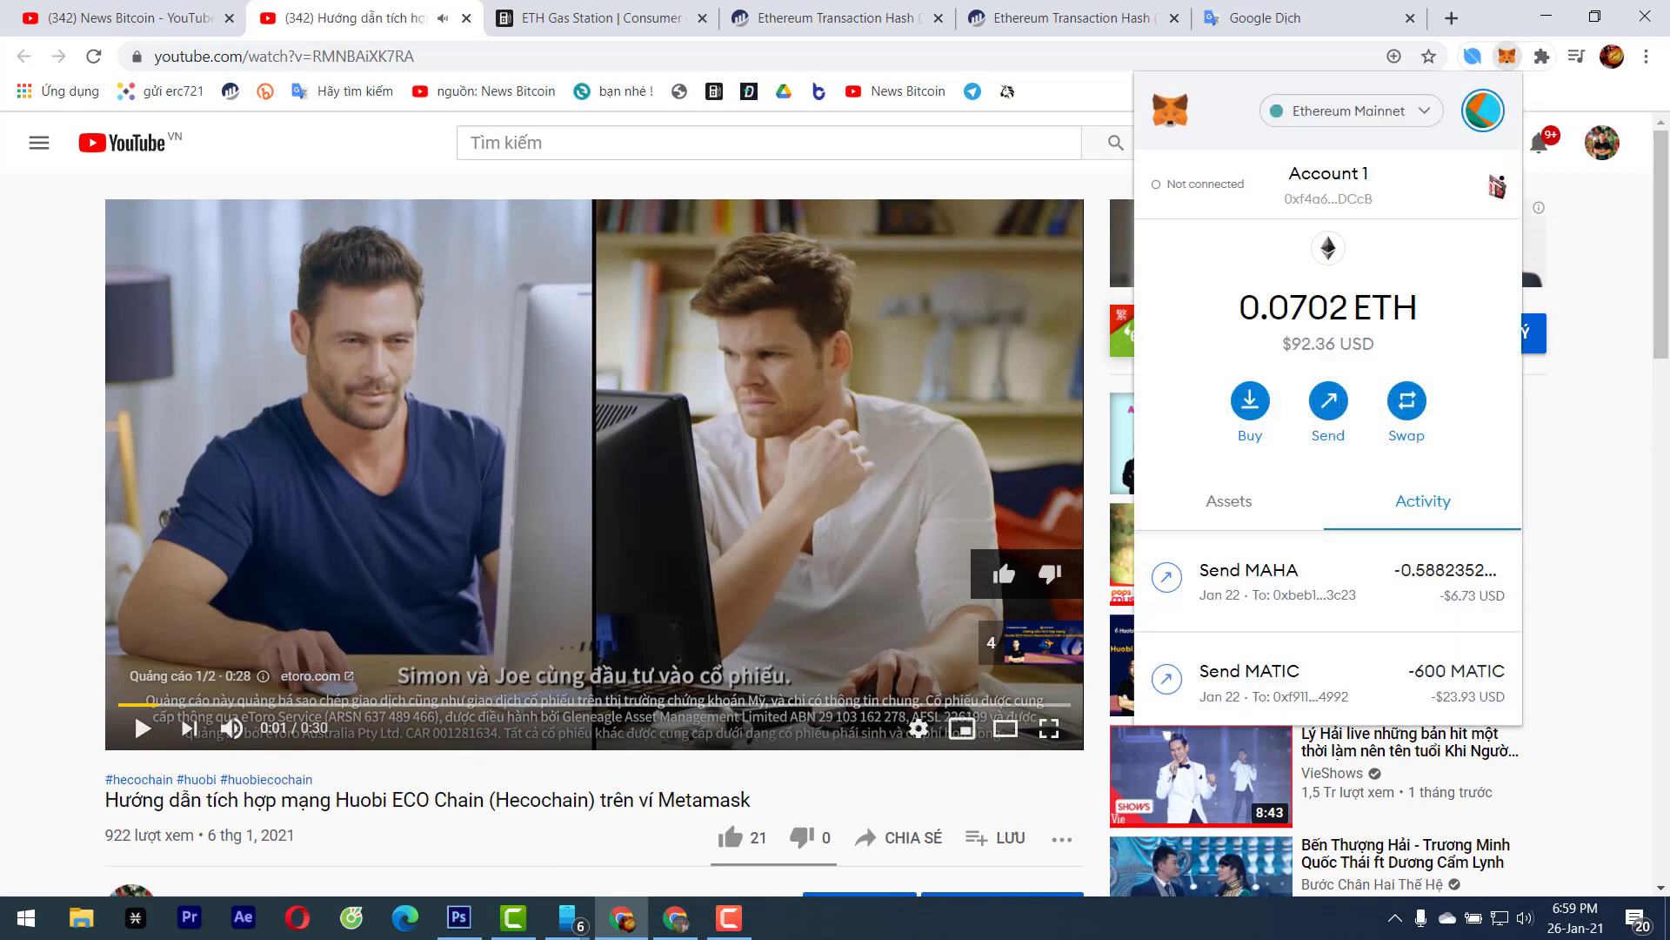
{"action": "left_click", "coordinate": [1434, 113]}
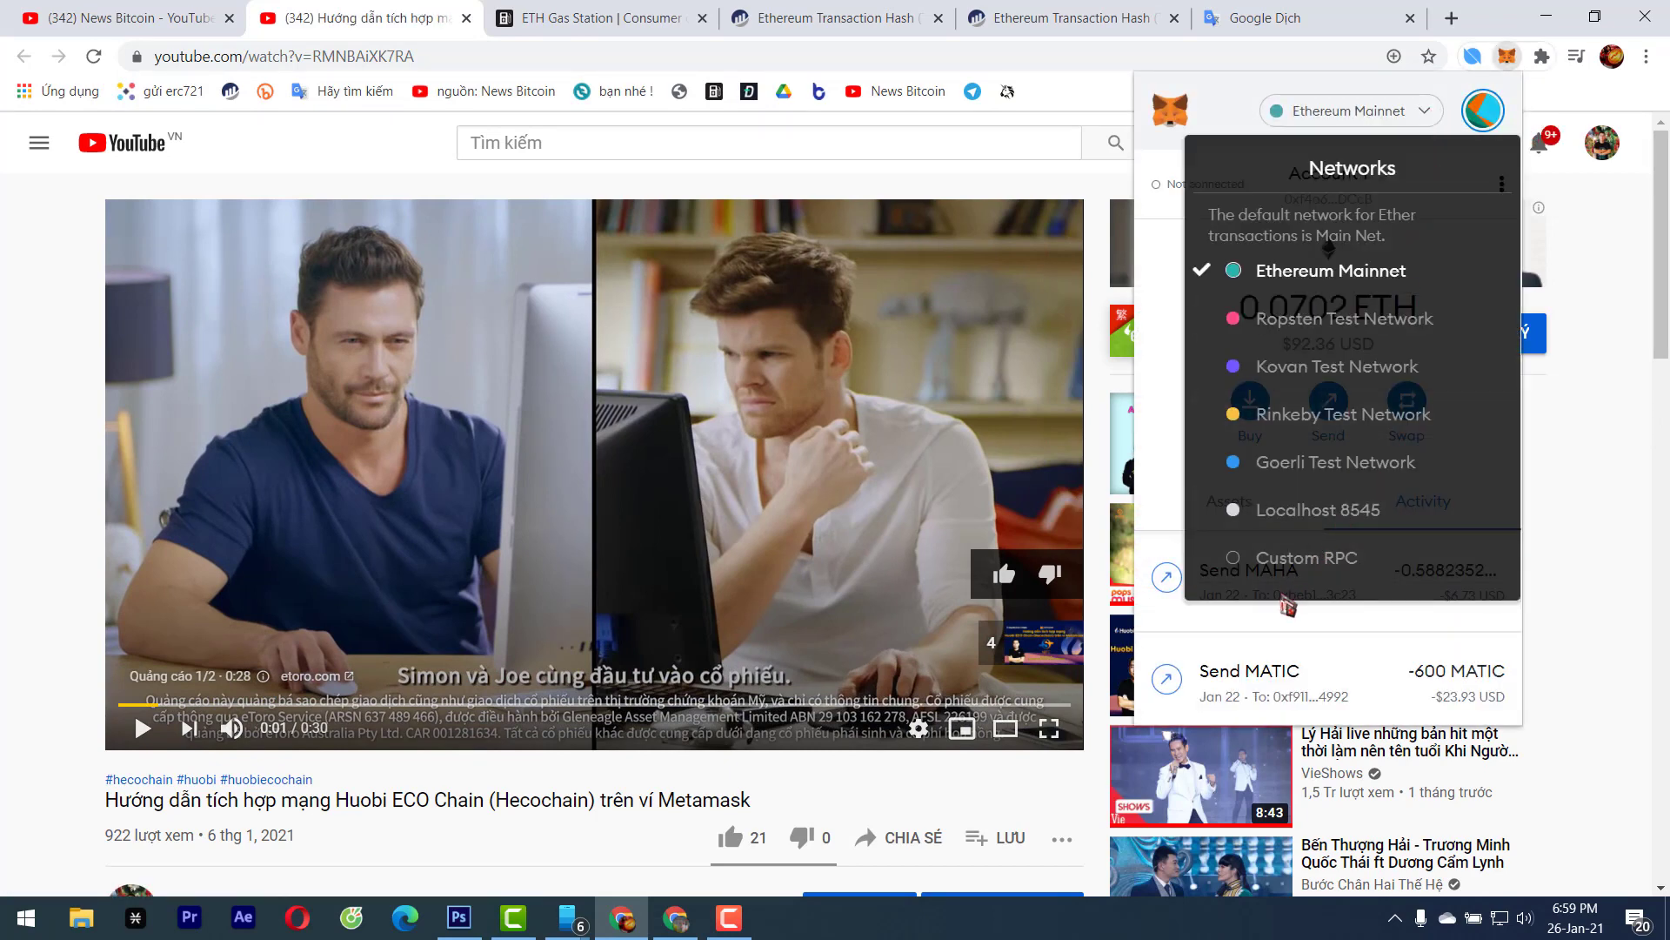
{"action": "left_click", "coordinate": [1324, 562]}
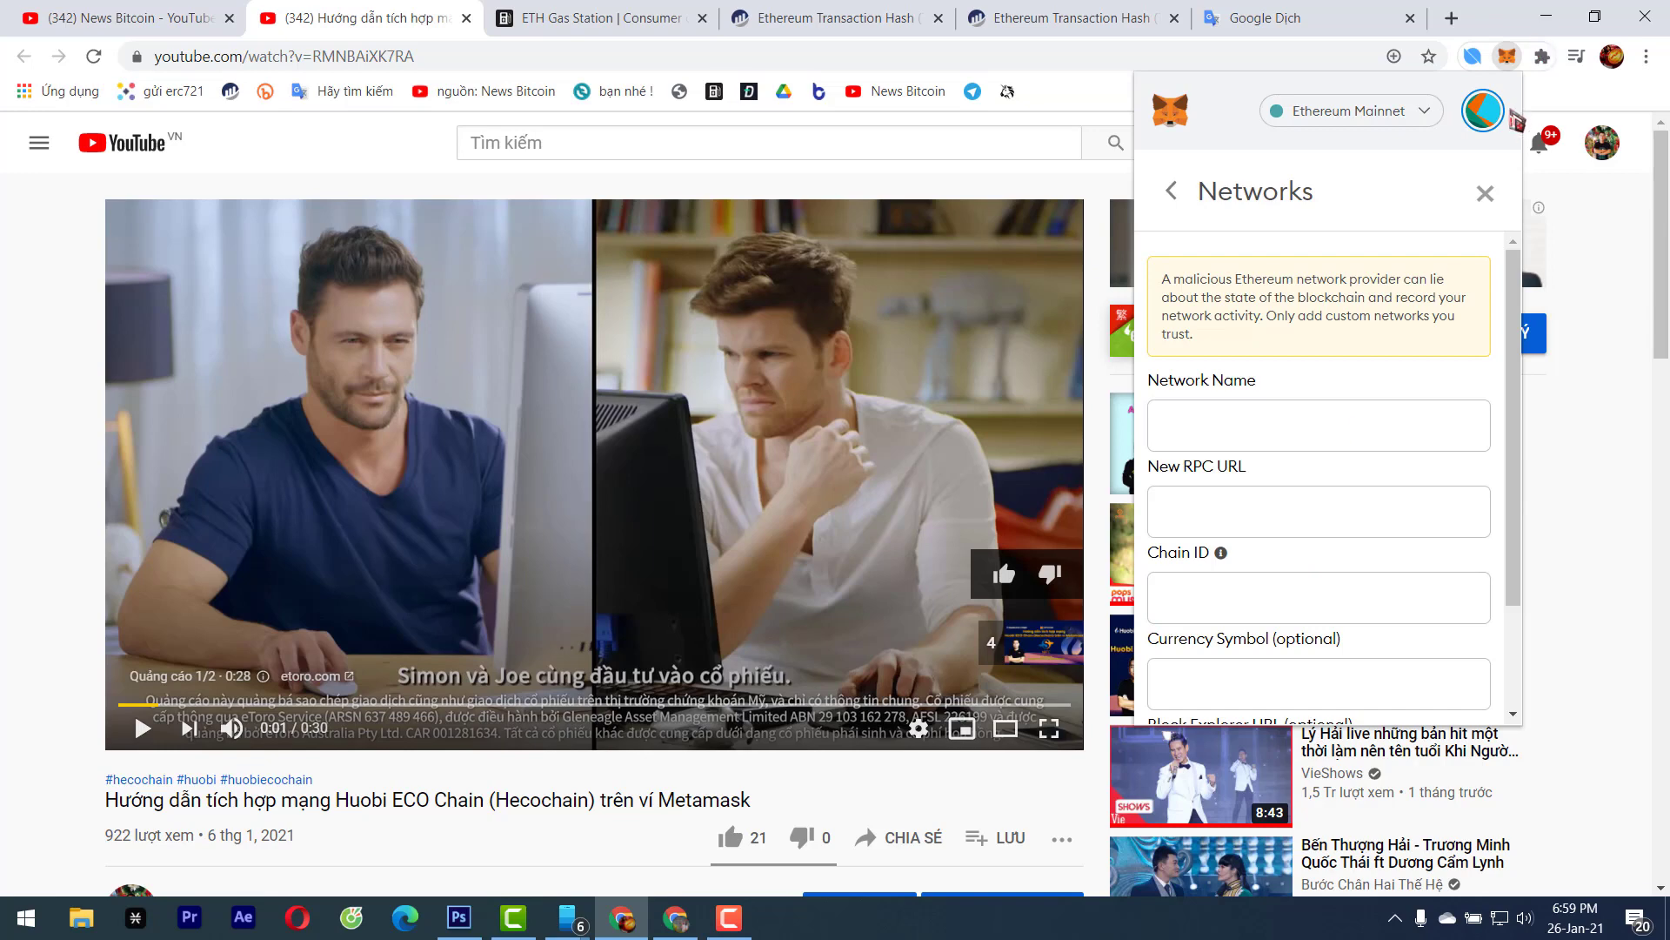
{"action": "left_click", "coordinate": [1485, 193]}
Expand the MetaMask wallet into its own browser tab and return to the Huobi ECO Chain video
{"action": "left_click", "coordinate": [1502, 184]}
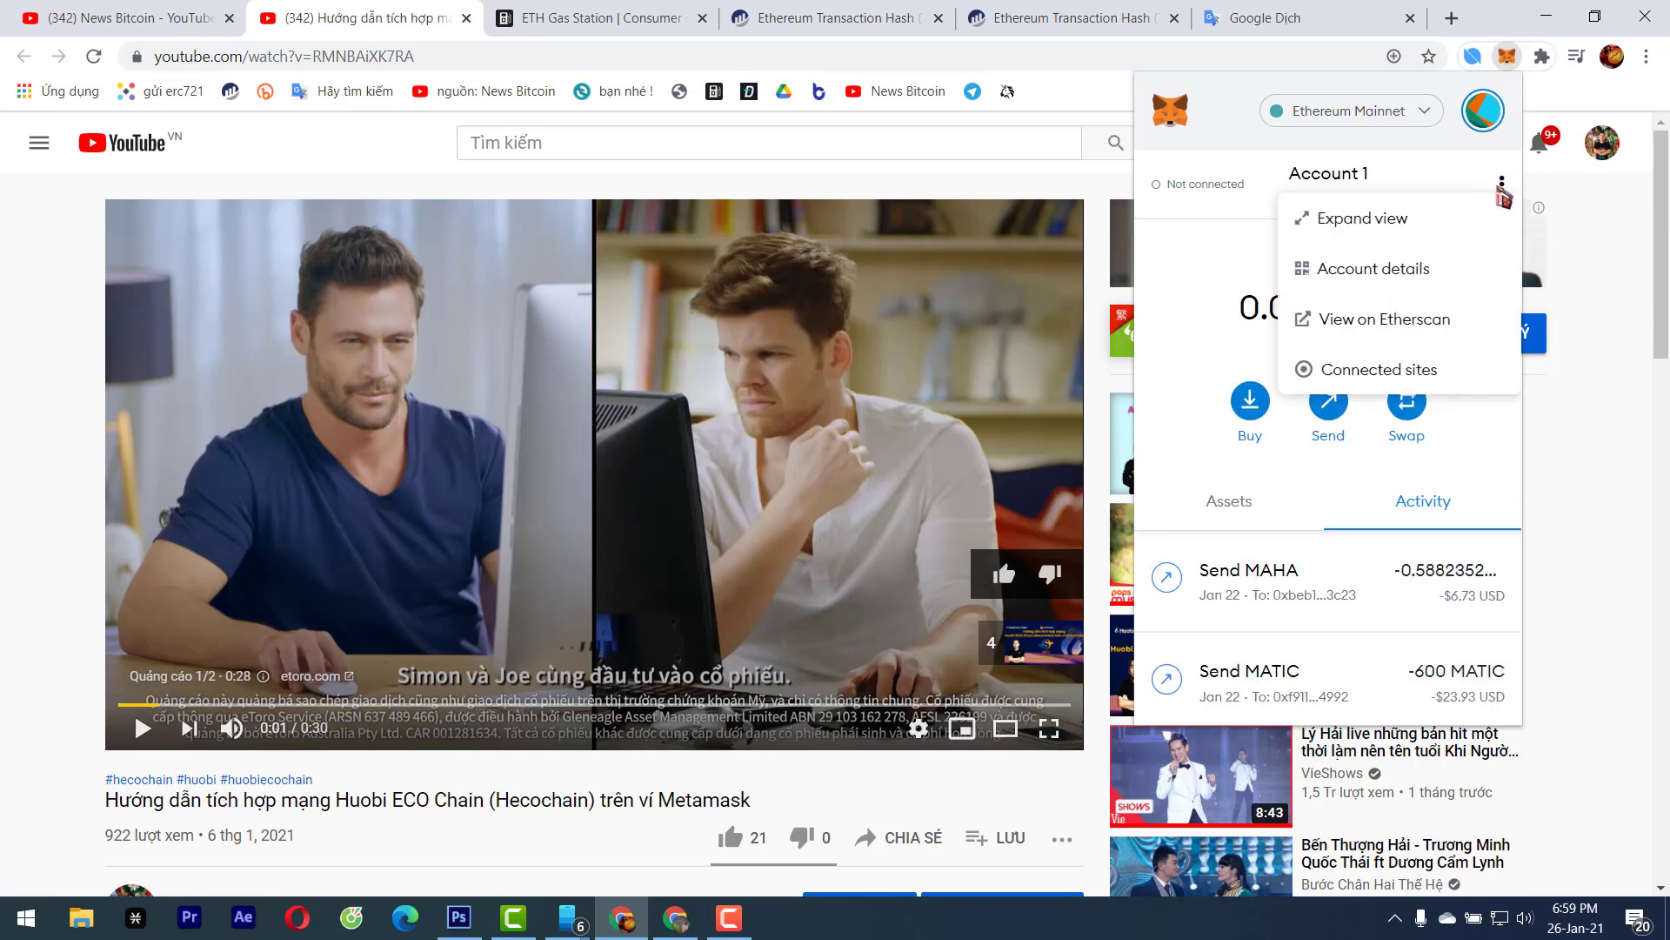
{"action": "left_click", "coordinate": [1412, 223]}
{"action": "left_click", "coordinate": [338, 10]}
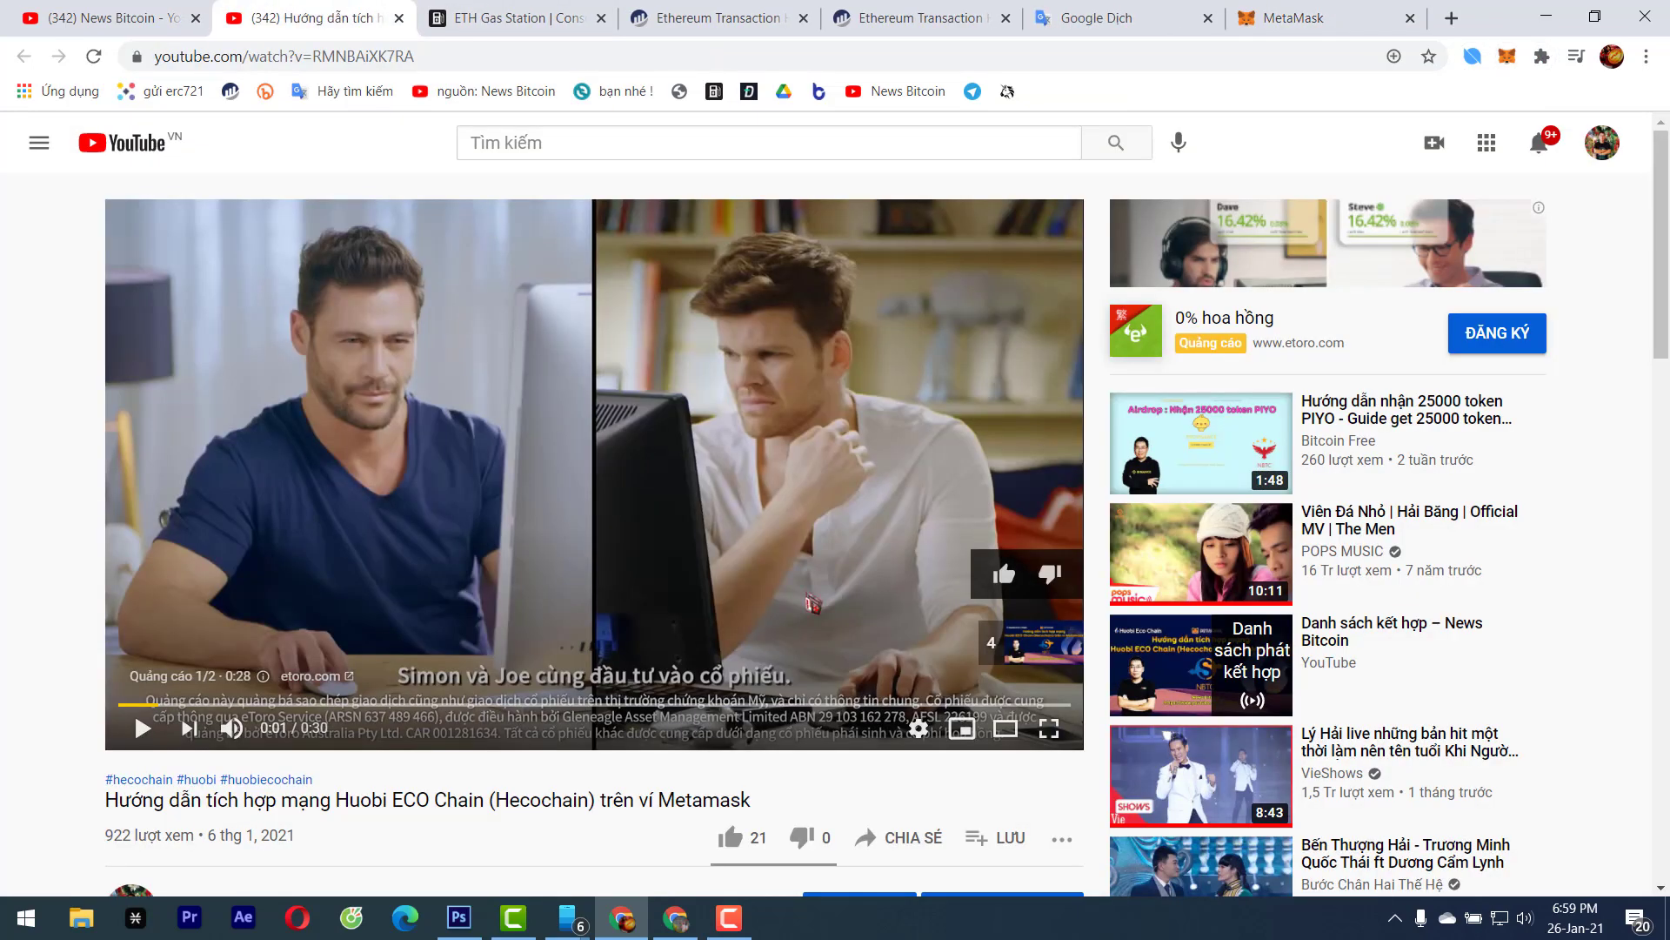
Like the video and expand its description to the Huobi ECO Chain network parameters
{"action": "scroll", "coordinate": [496, 479], "scroll_direction": "down", "scroll_amount": 5}
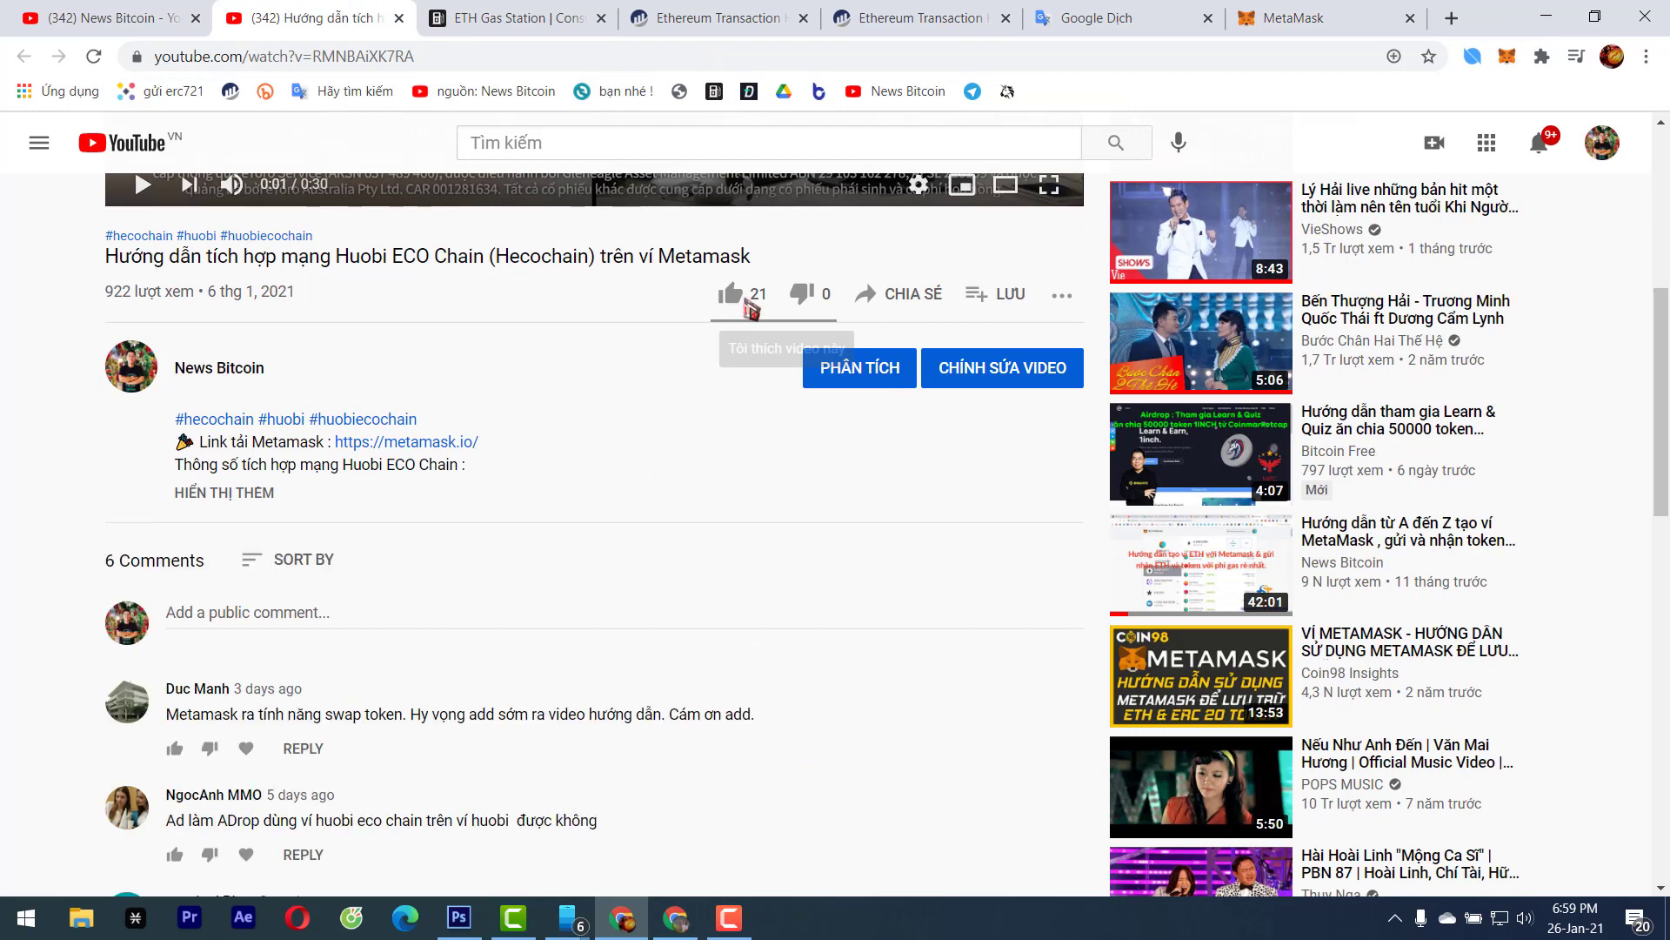
{"action": "left_click", "coordinate": [731, 295]}
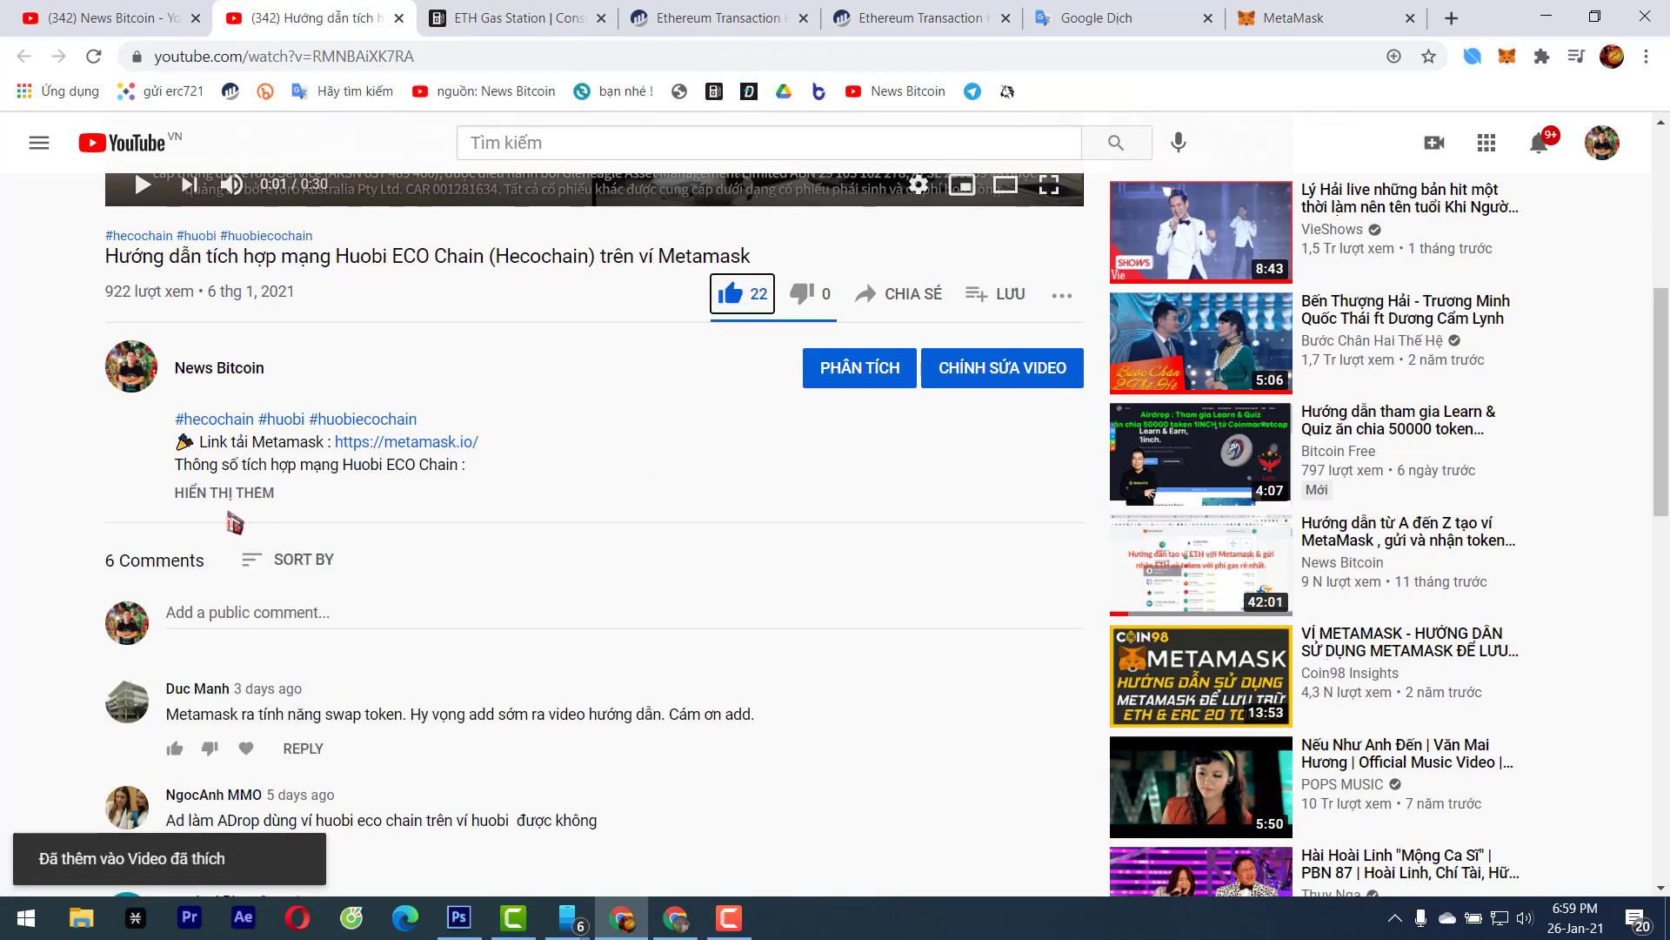
{"action": "left_click", "coordinate": [228, 493]}
{"action": "scroll", "coordinate": [512, 425], "scroll_direction": "down", "scroll_amount": 4}
{"action": "scroll", "coordinate": [512, 426], "scroll_direction": "up", "scroll_amount": 1}
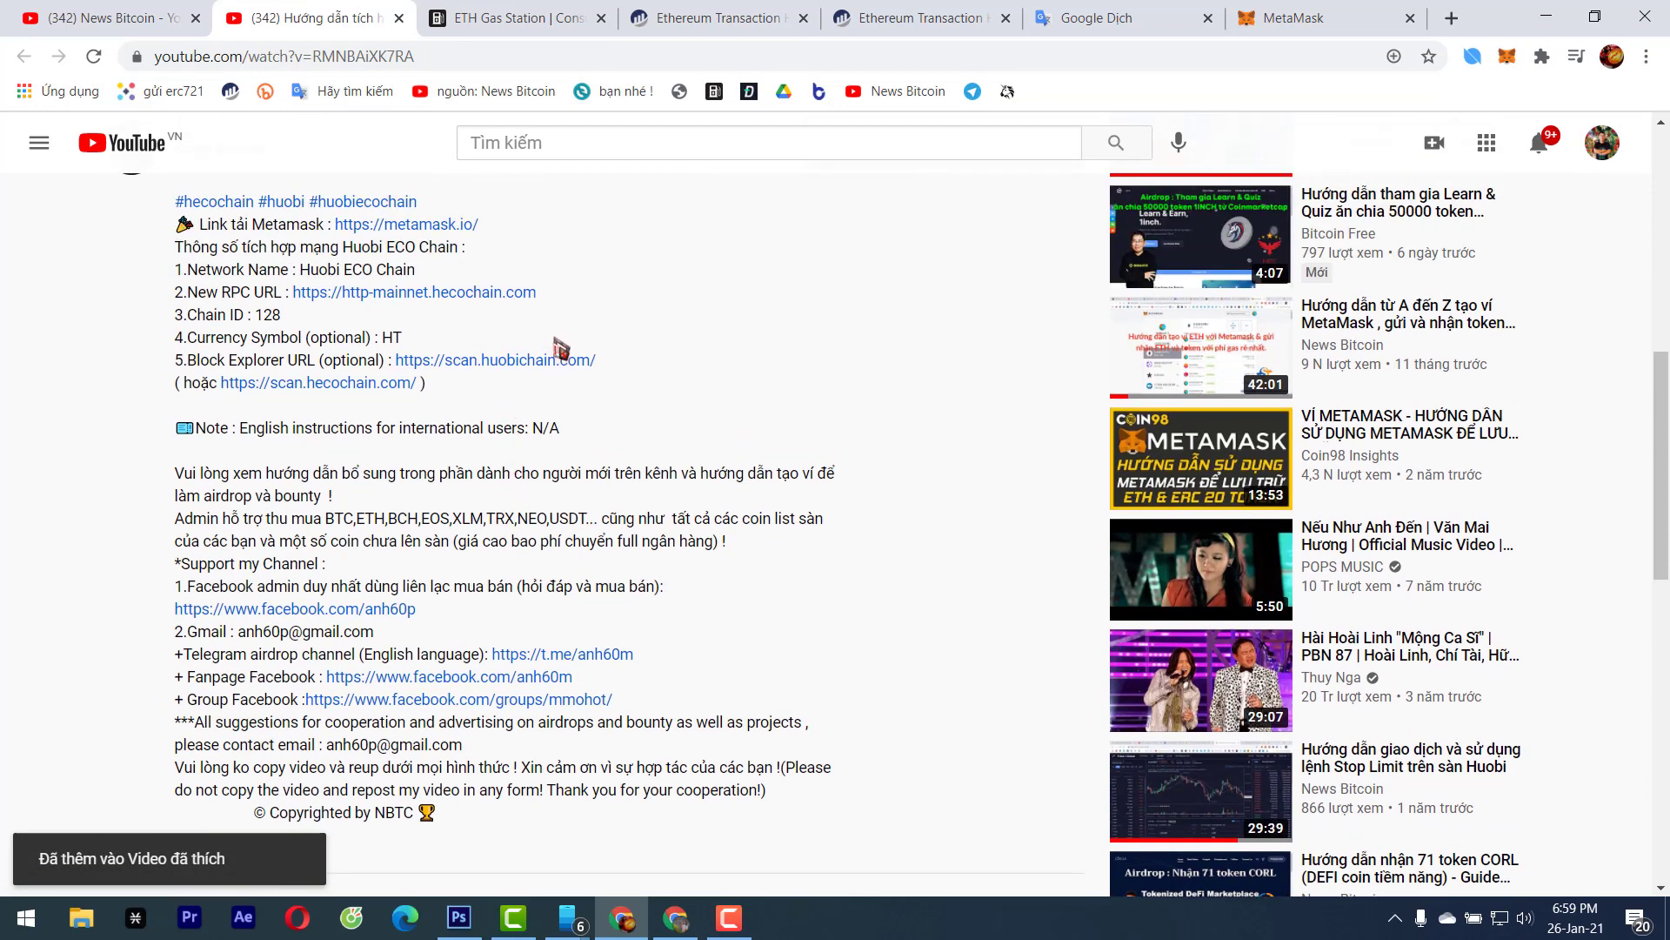
{"action": "left_click_drag", "start_coordinate": [540, 293], "coordinate": [296, 306]}
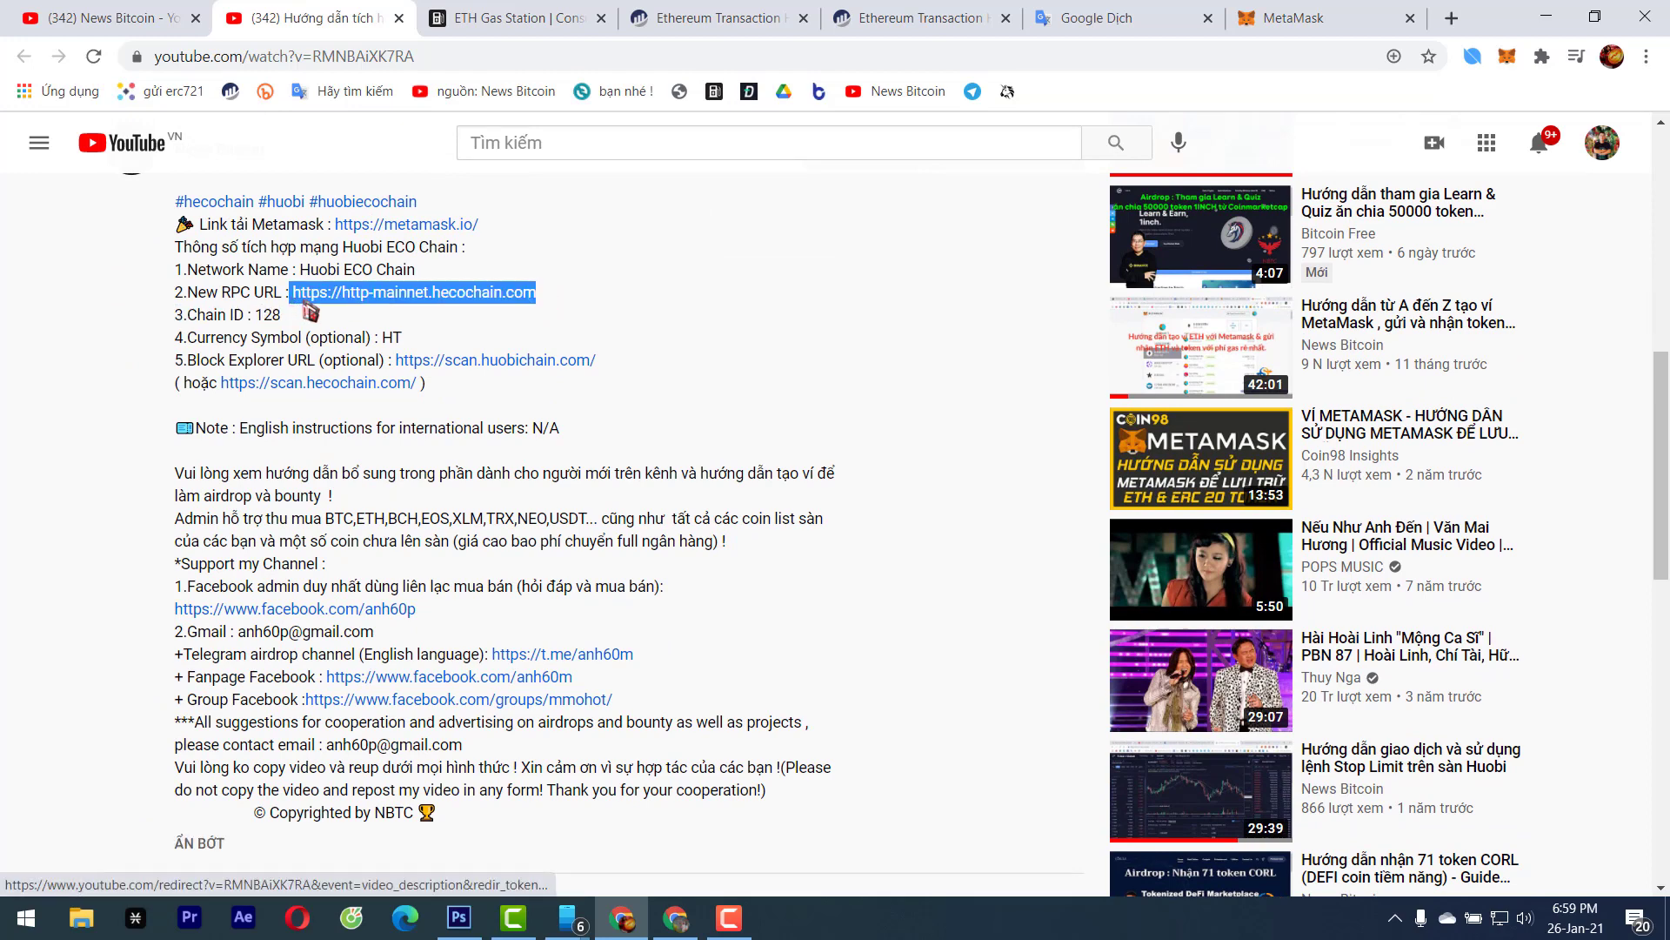
{"action": "left_click", "coordinate": [522, 292]}
{"action": "left_click_drag", "start_coordinate": [540, 293], "coordinate": [314, 304]}
{"action": "right_click", "coordinate": [304, 300]}
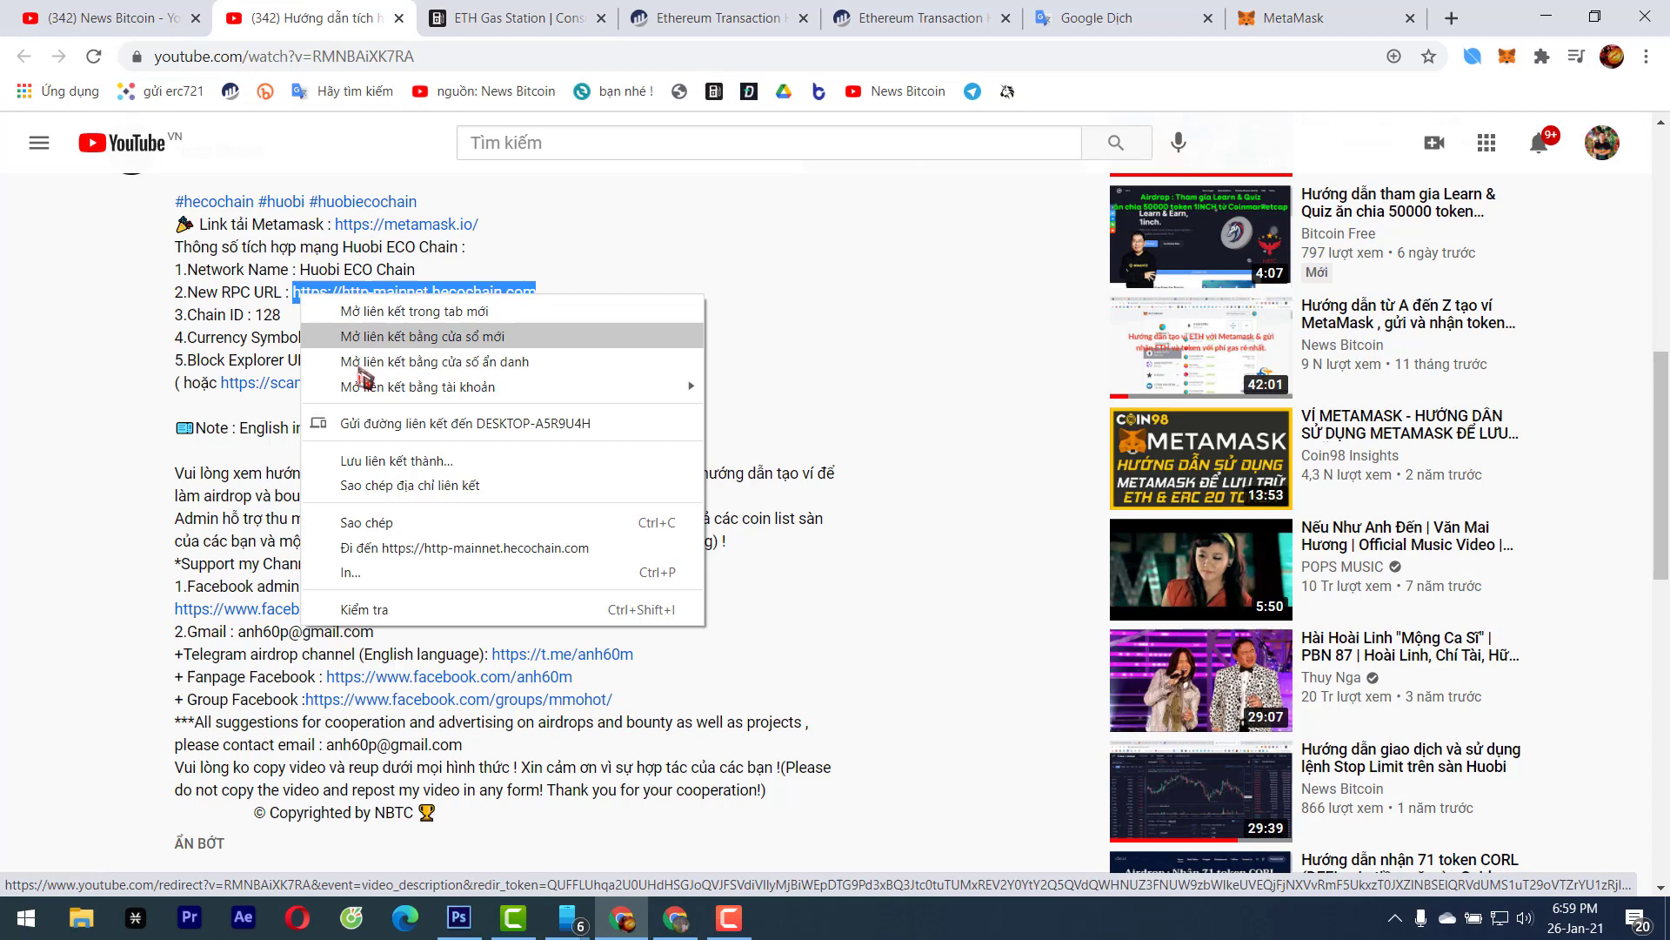
{"action": "left_click", "coordinate": [374, 519]}
{"action": "left_click", "coordinate": [1309, 16]}
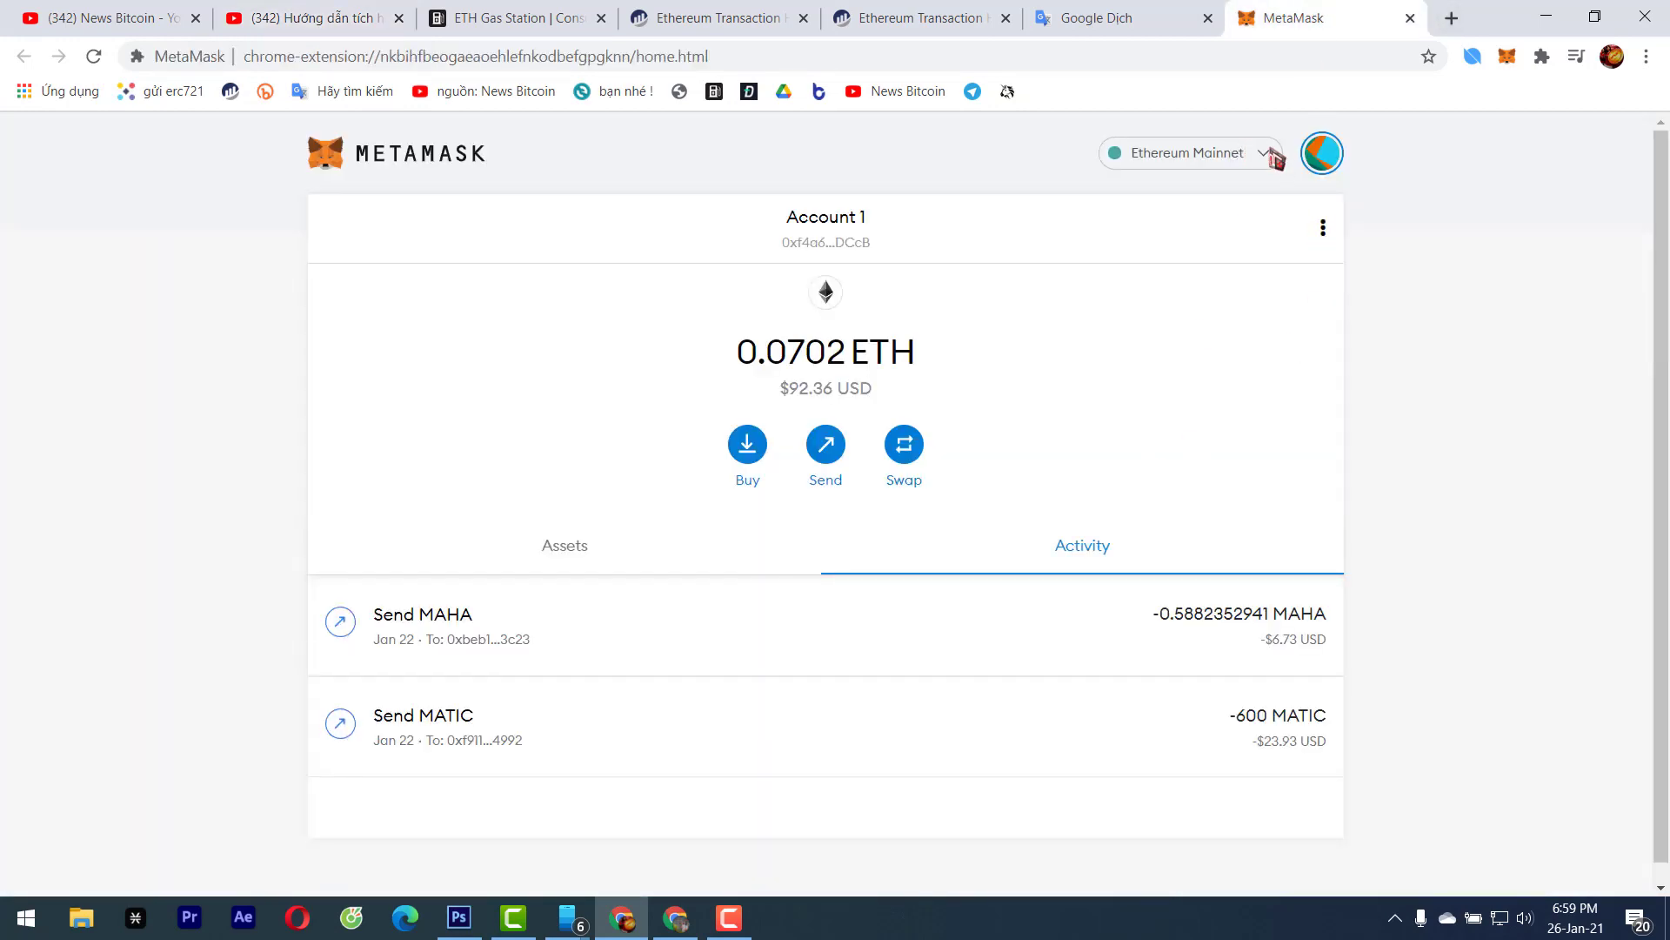
{"action": "left_click", "coordinate": [1275, 154]}
{"action": "left_click", "coordinate": [1131, 599]}
{"action": "left_click", "coordinate": [1070, 633]}
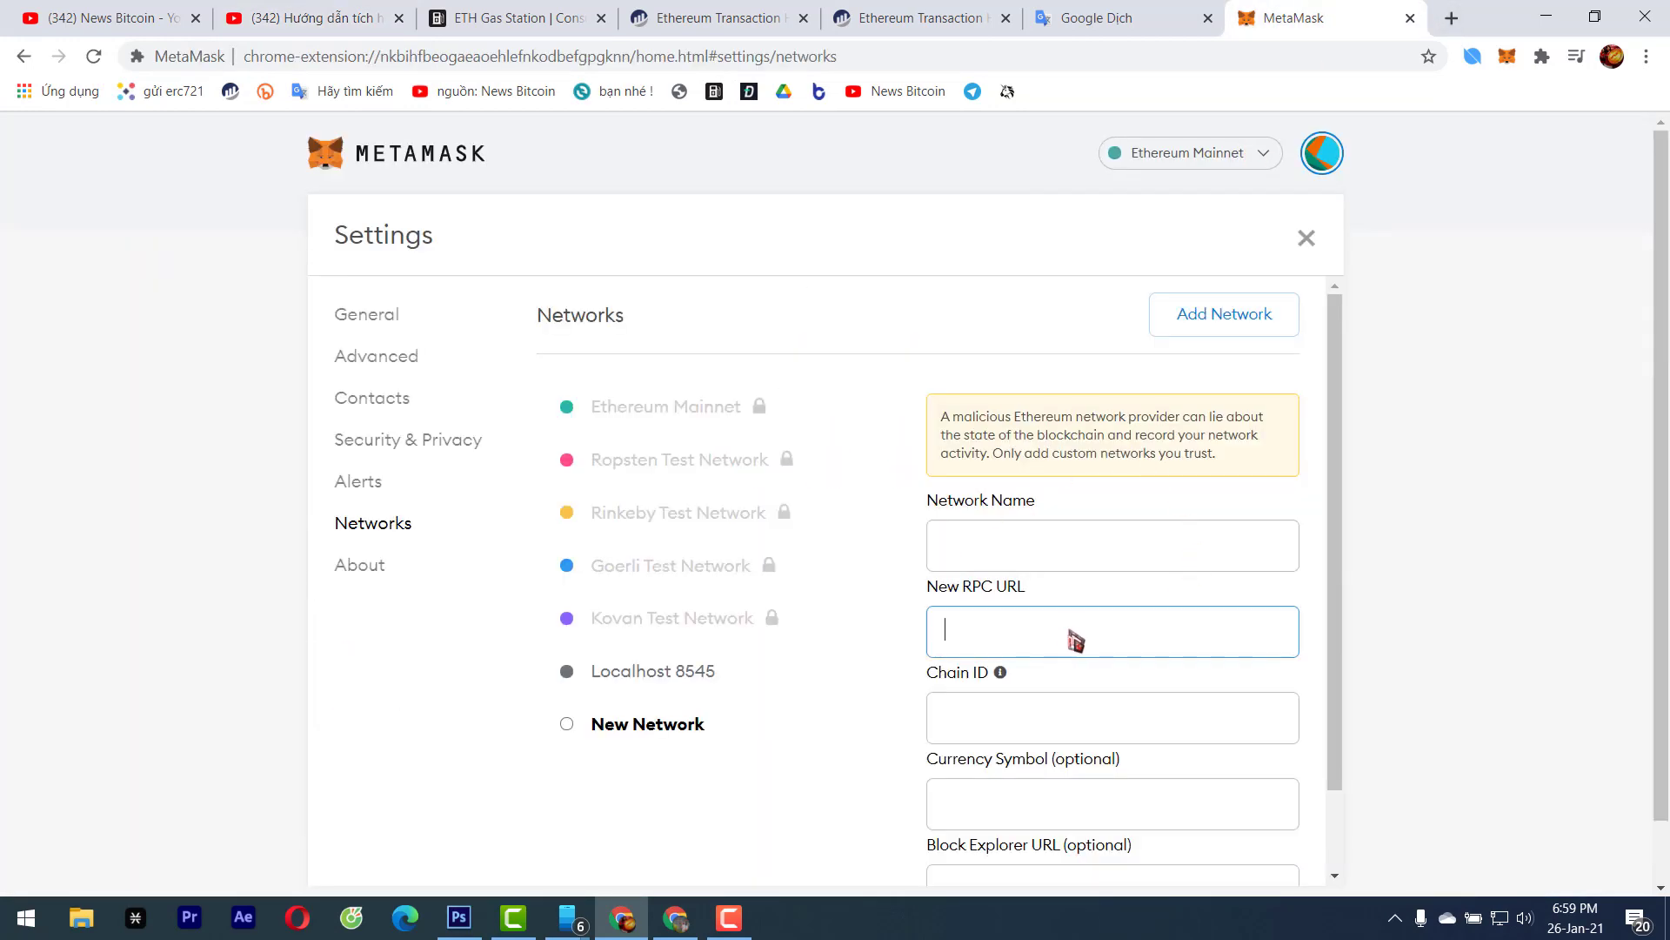
{"action": "right_click", "coordinate": [1074, 635]}
{"action": "left_click", "coordinate": [1087, 481]}
{"action": "left_click", "coordinate": [1107, 545]}
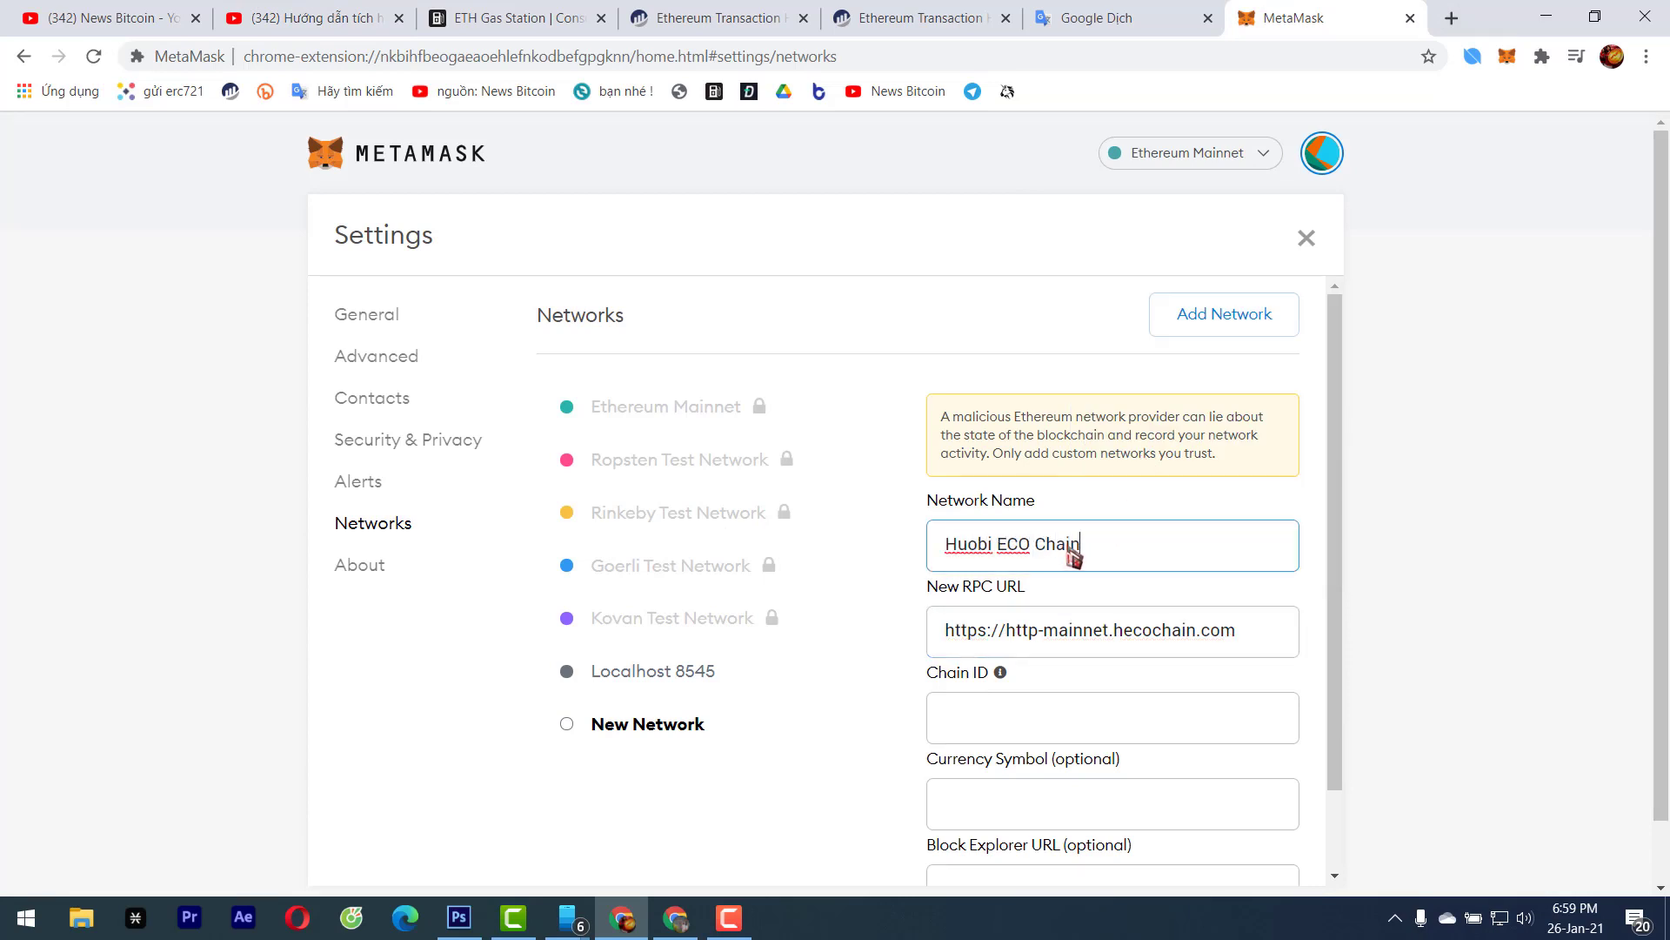
Set the new network's chain ID to 128 and its currency symbol to HT
{"action": "left_click", "coordinate": [1075, 724]}
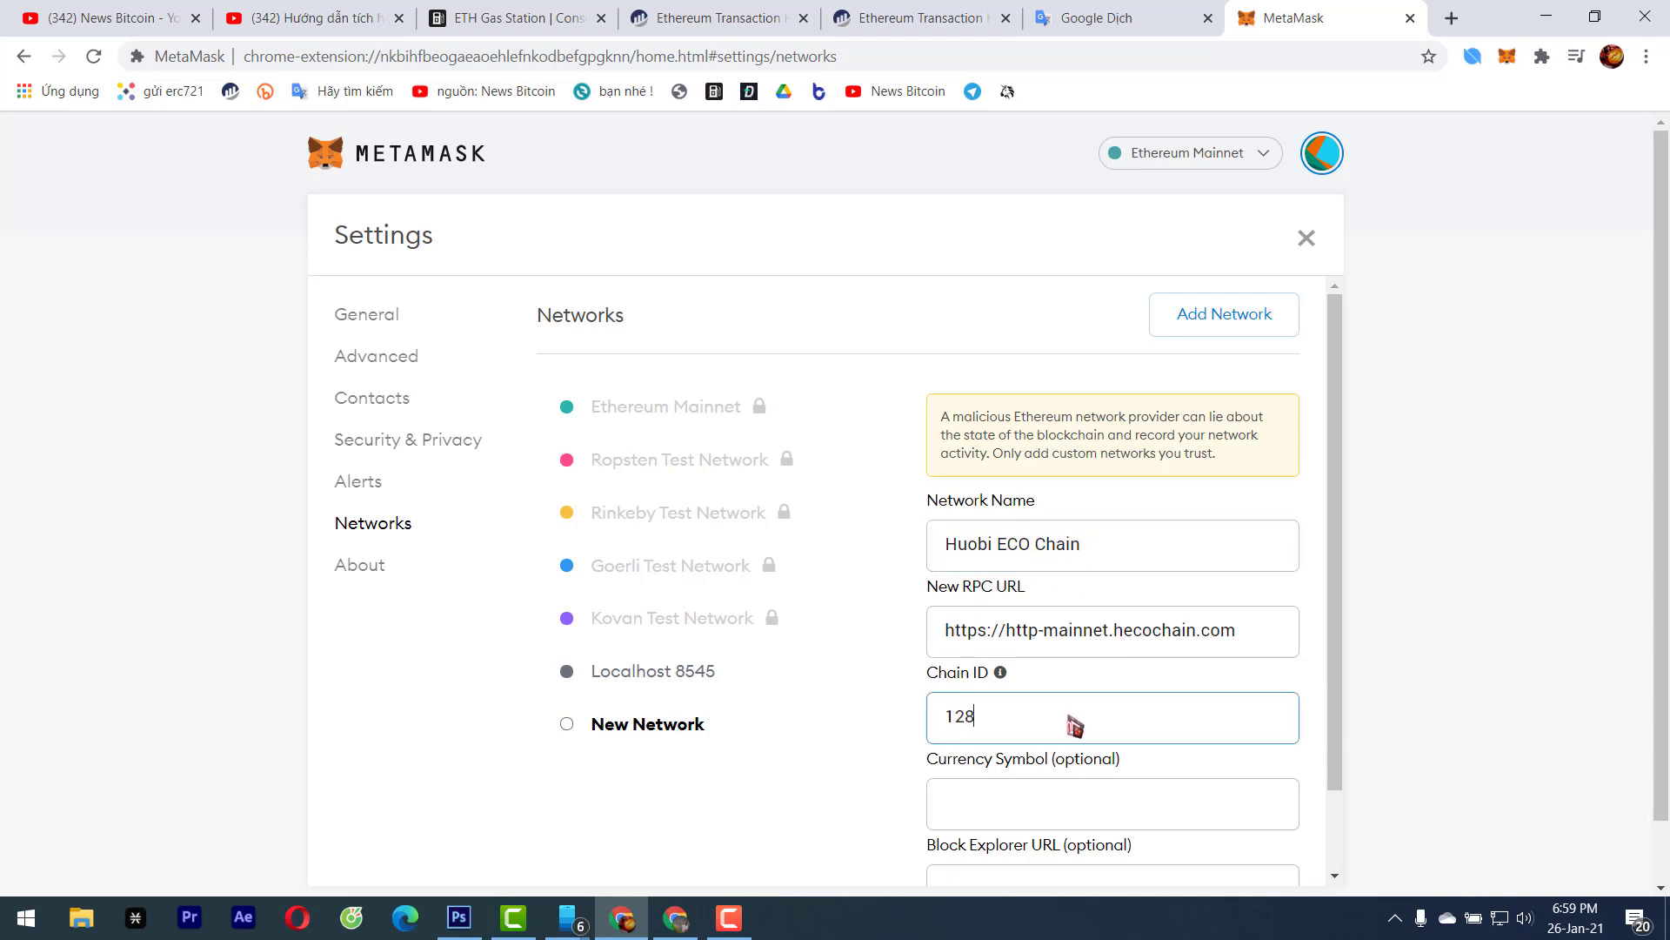
{"action": "scroll", "coordinate": [1305, 731], "scroll_direction": "down", "scroll_amount": 1}
{"action": "left_click", "coordinate": [1209, 726]}
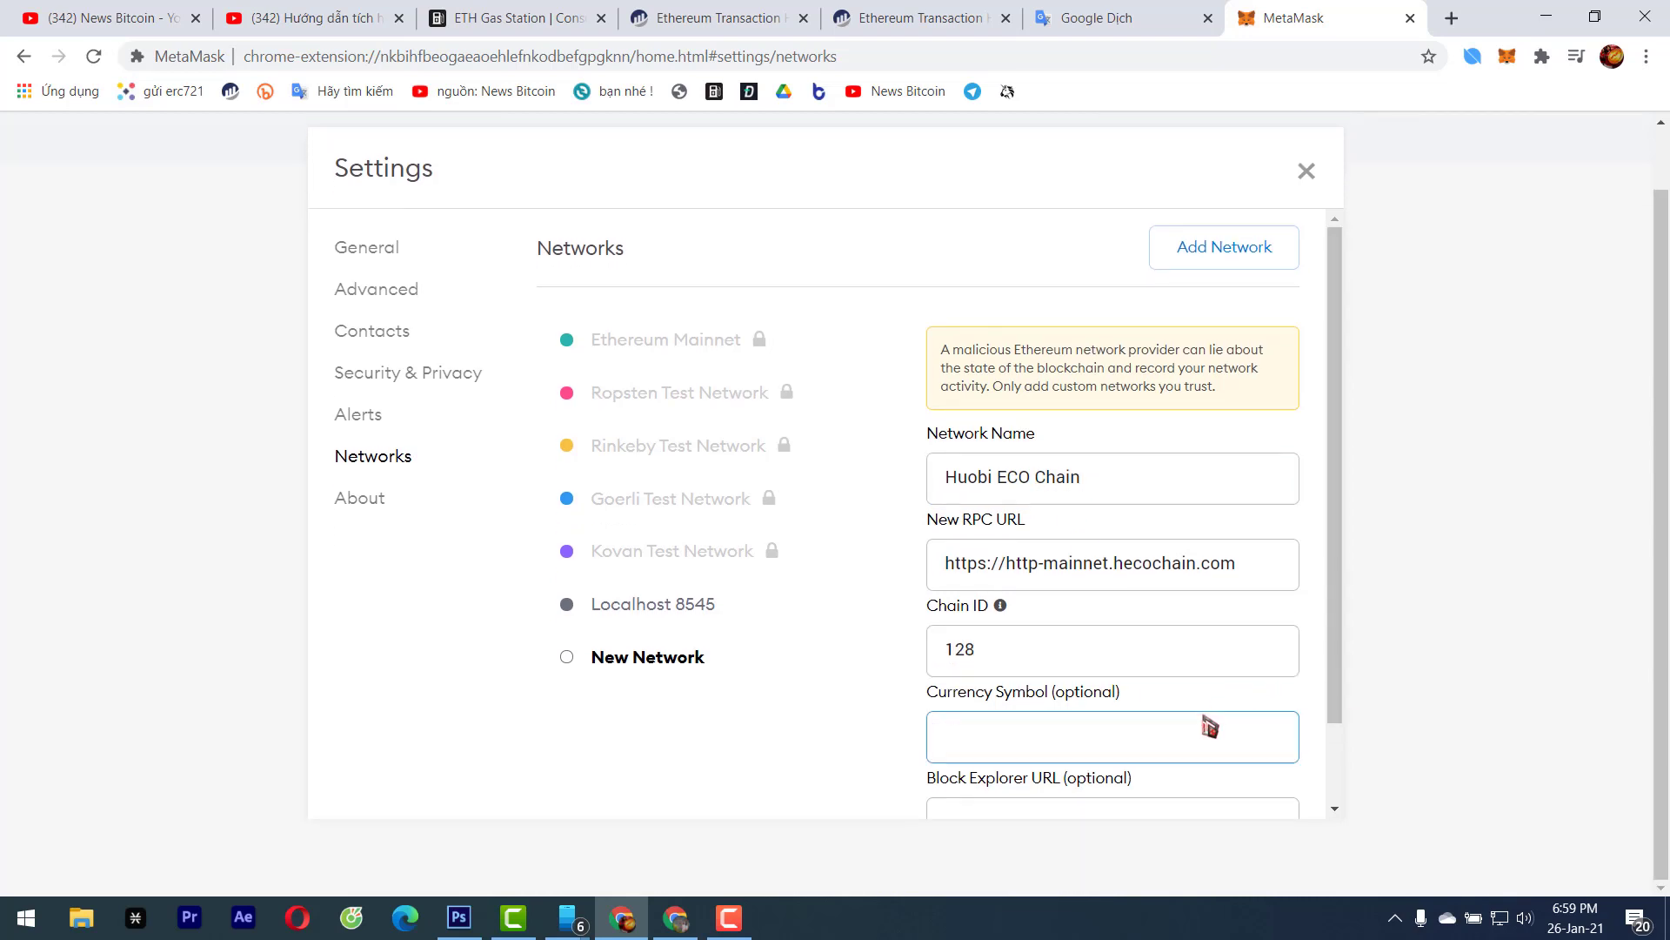
{"action": "left_click", "coordinate": [315, 18]}
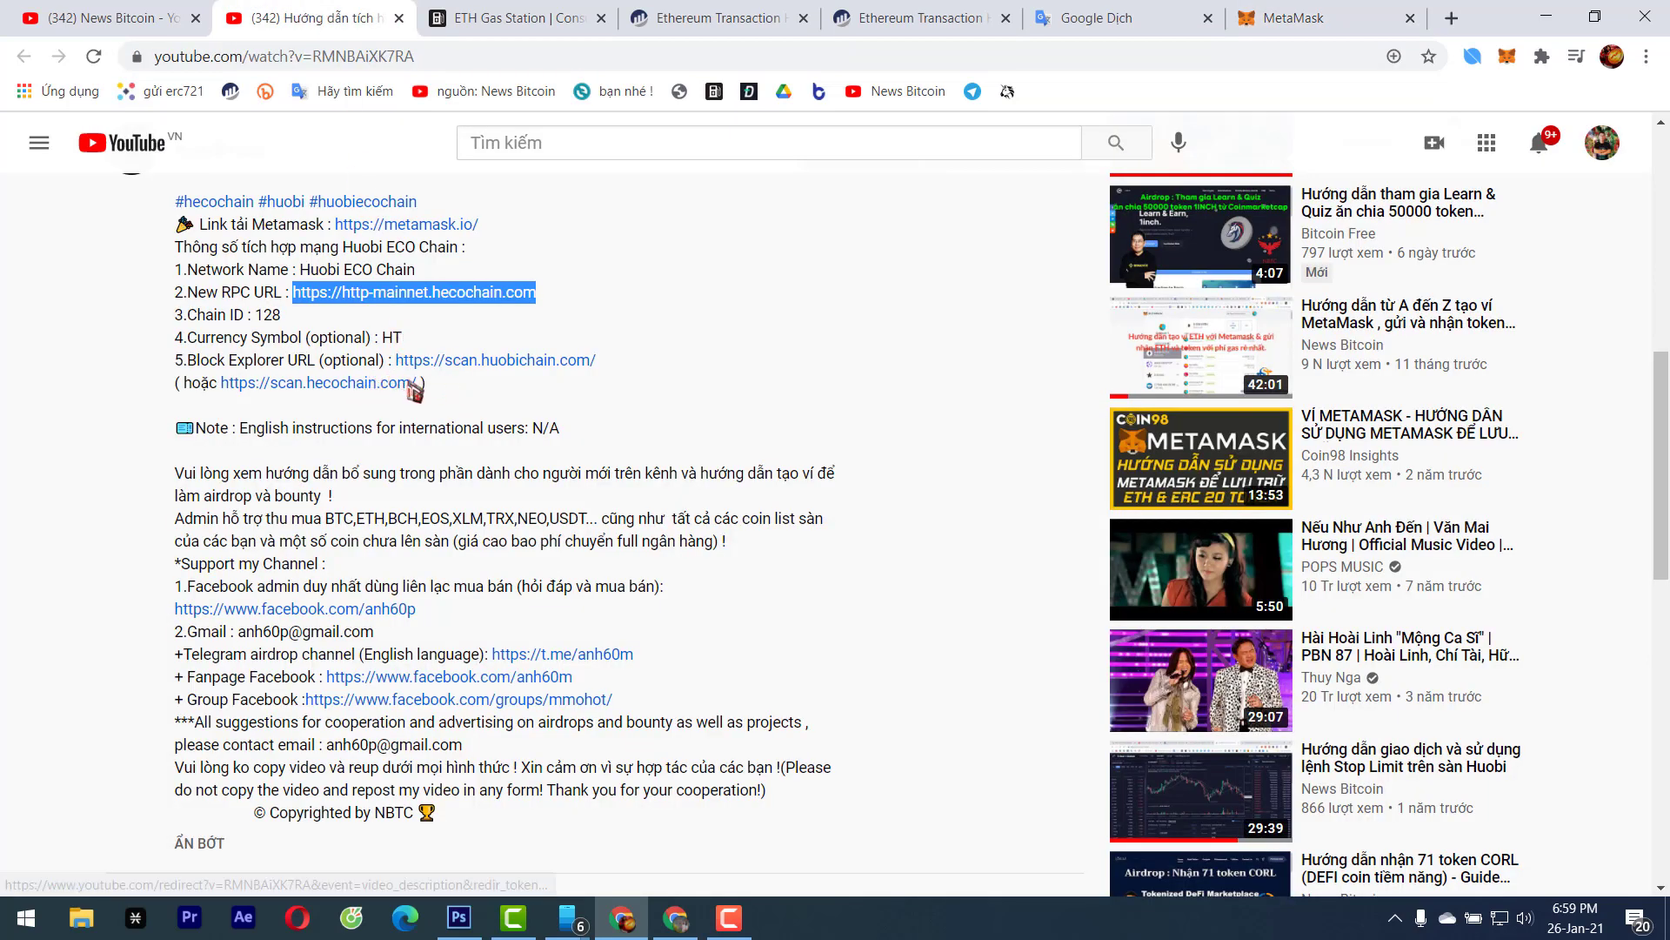
{"action": "left_click_drag", "start_coordinate": [421, 387], "coordinate": [231, 391]}
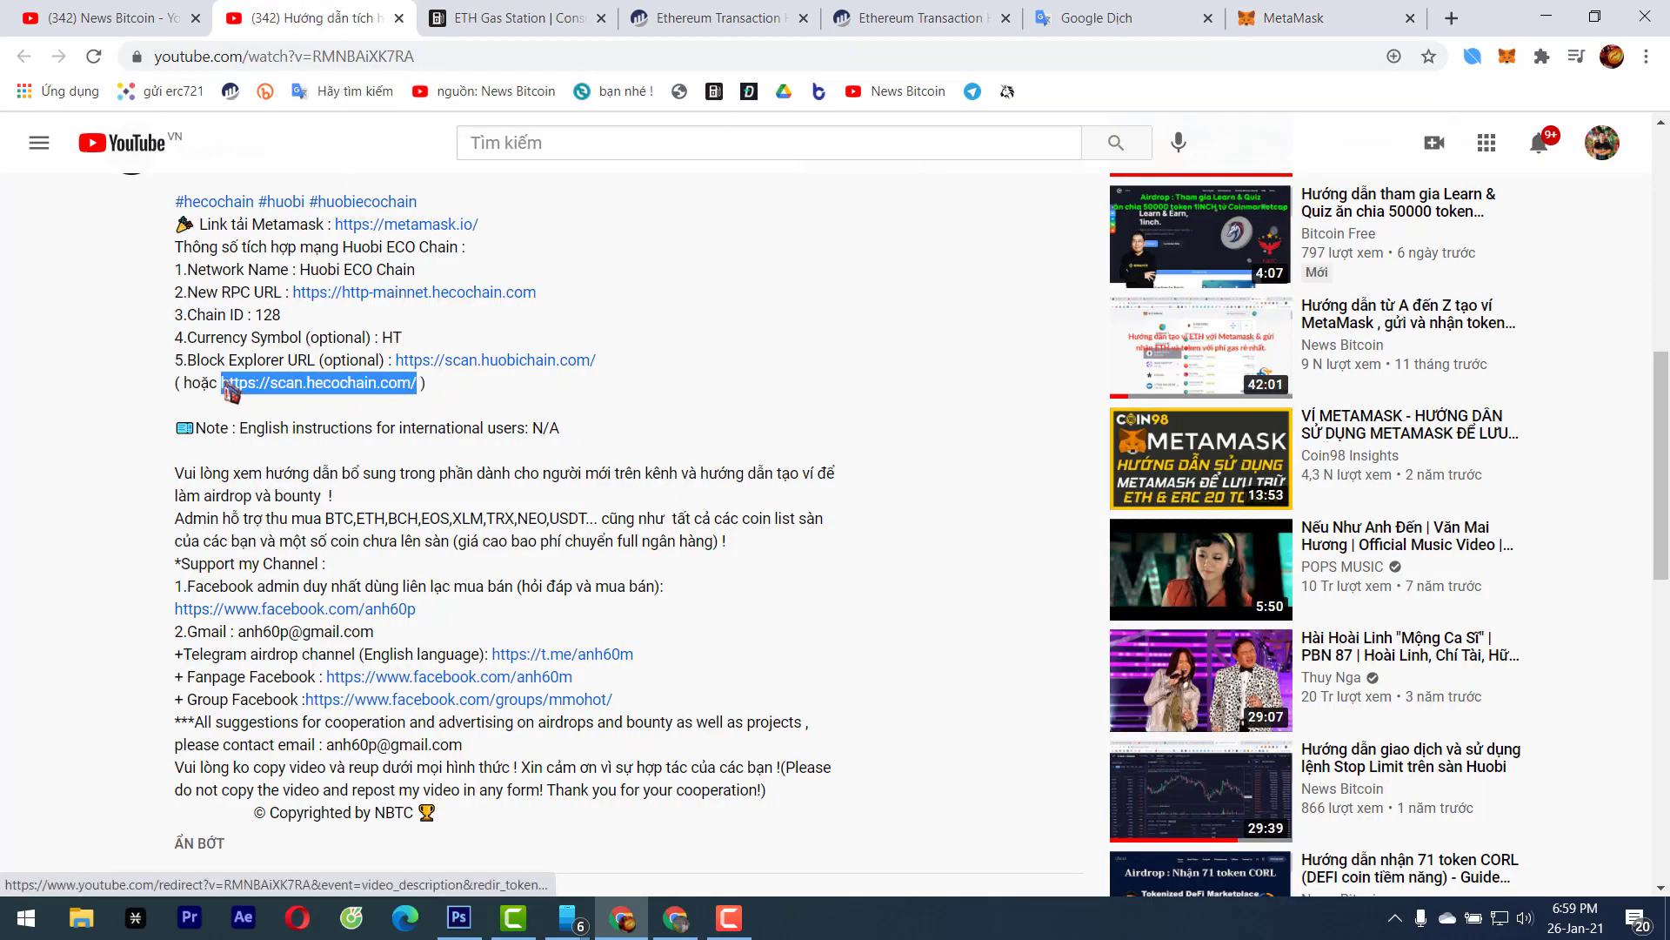
{"action": "right_click", "coordinate": [231, 393]}
{"action": "left_click", "coordinate": [269, 612]}
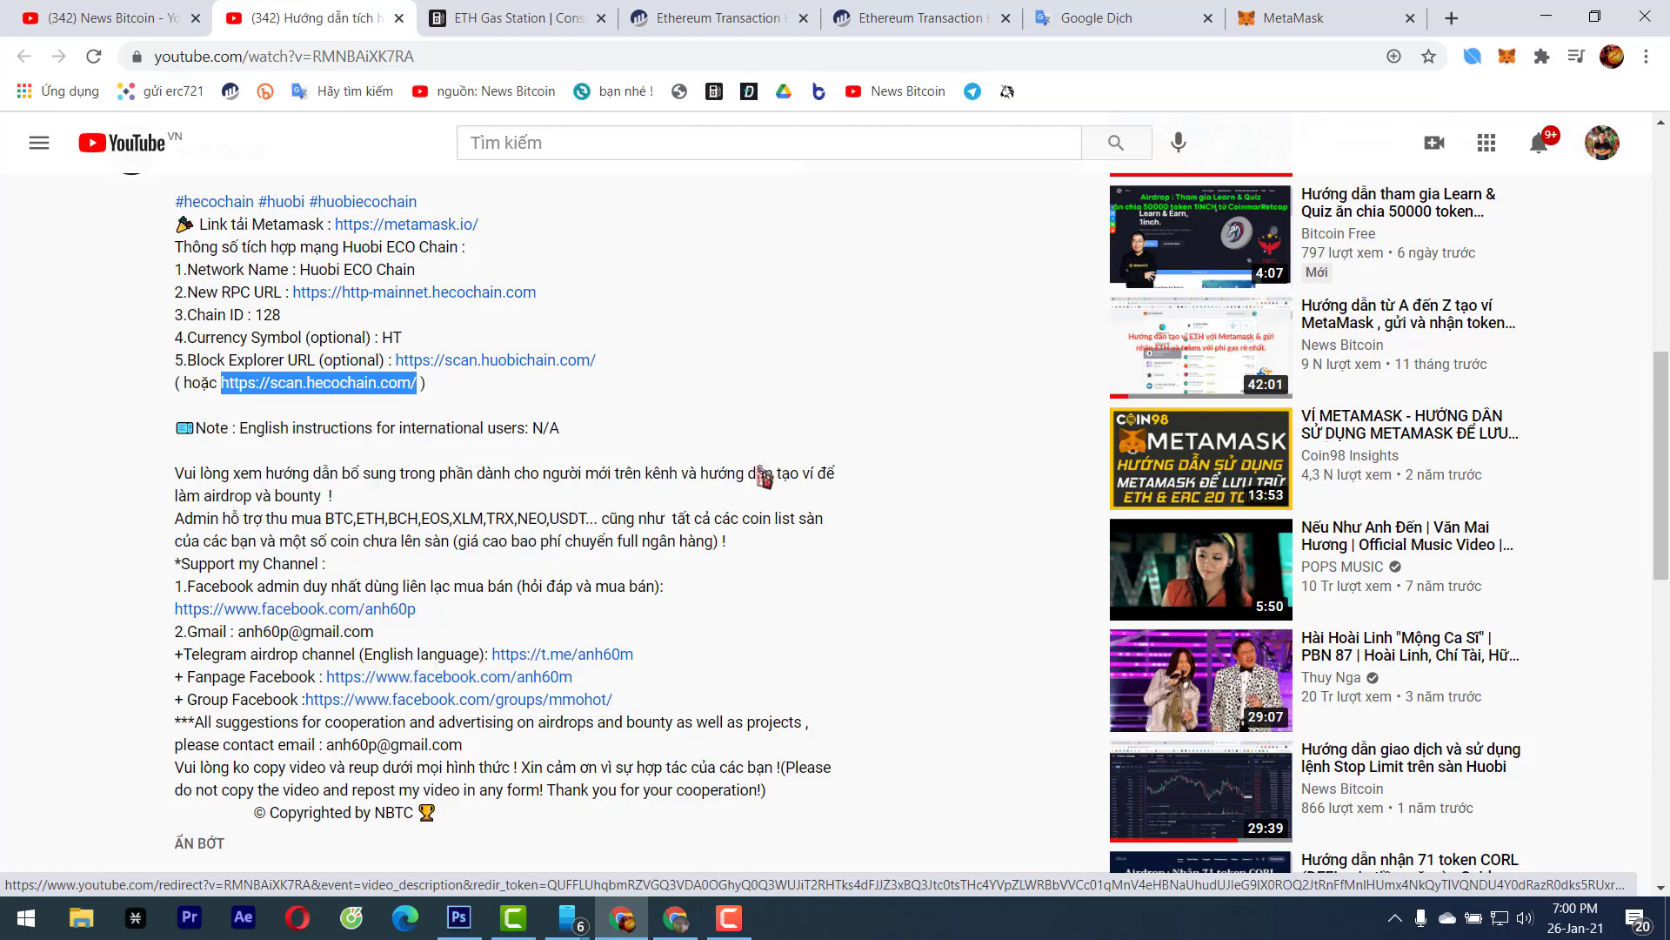
{"action": "left_click", "coordinate": [1323, 17]}
{"action": "scroll", "coordinate": [1104, 730], "scroll_direction": "down", "scroll_amount": 2}
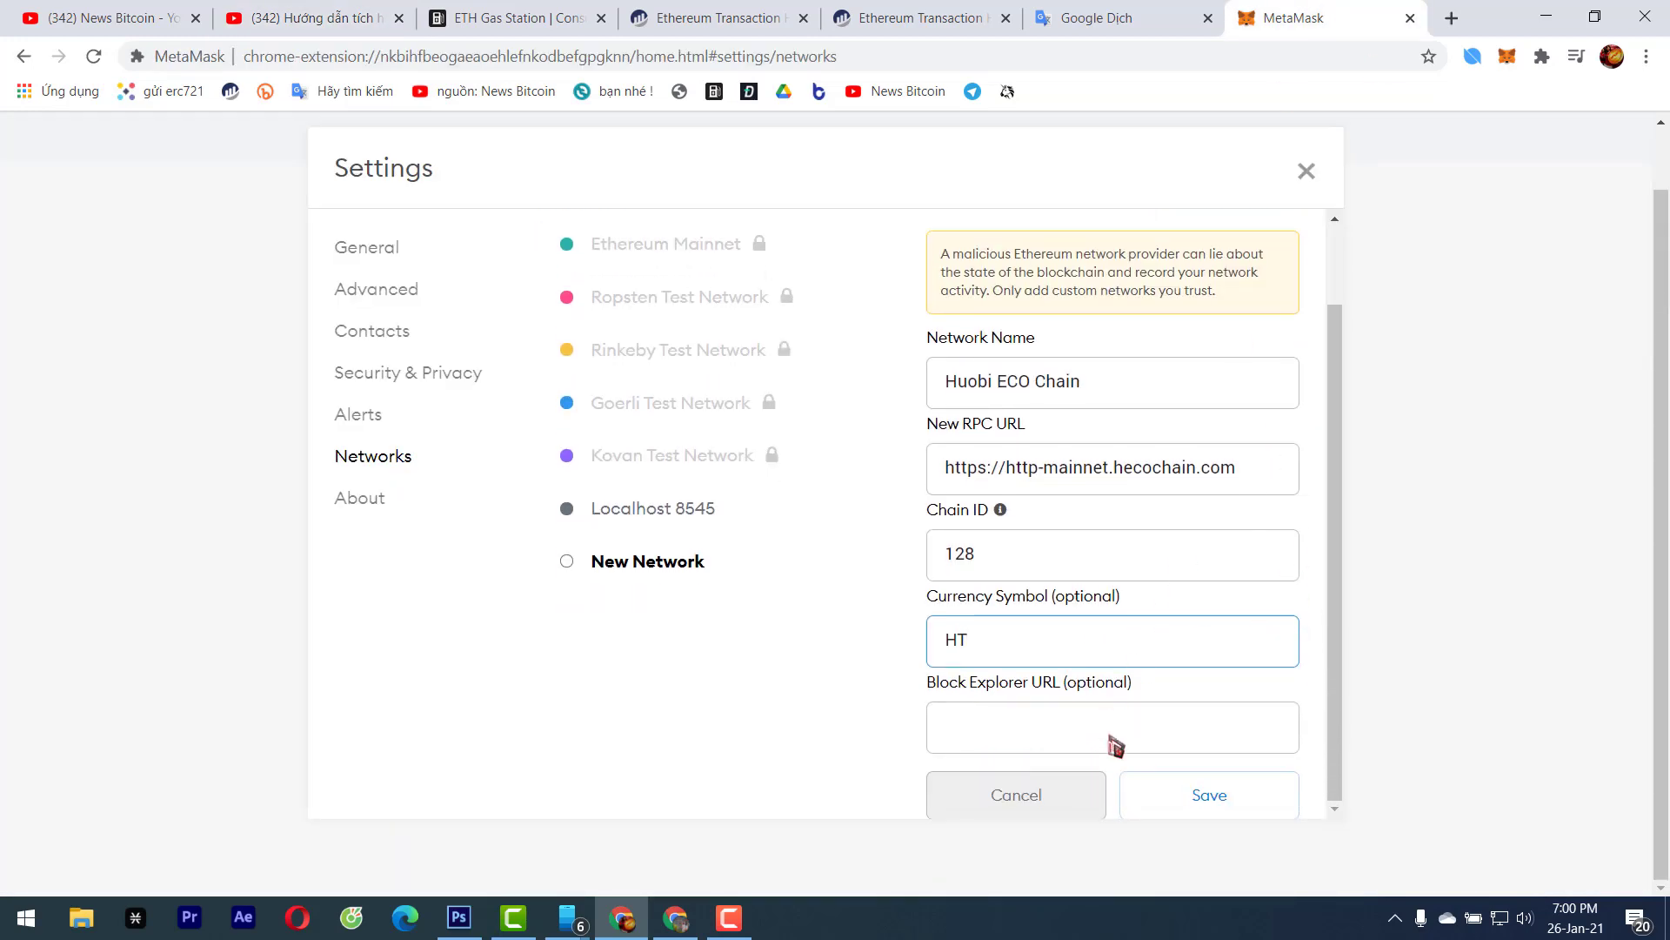
{"action": "right_click", "coordinate": [1107, 742]}
{"action": "right_click", "coordinate": [1093, 724]}
{"action": "left_click", "coordinate": [1145, 557]}
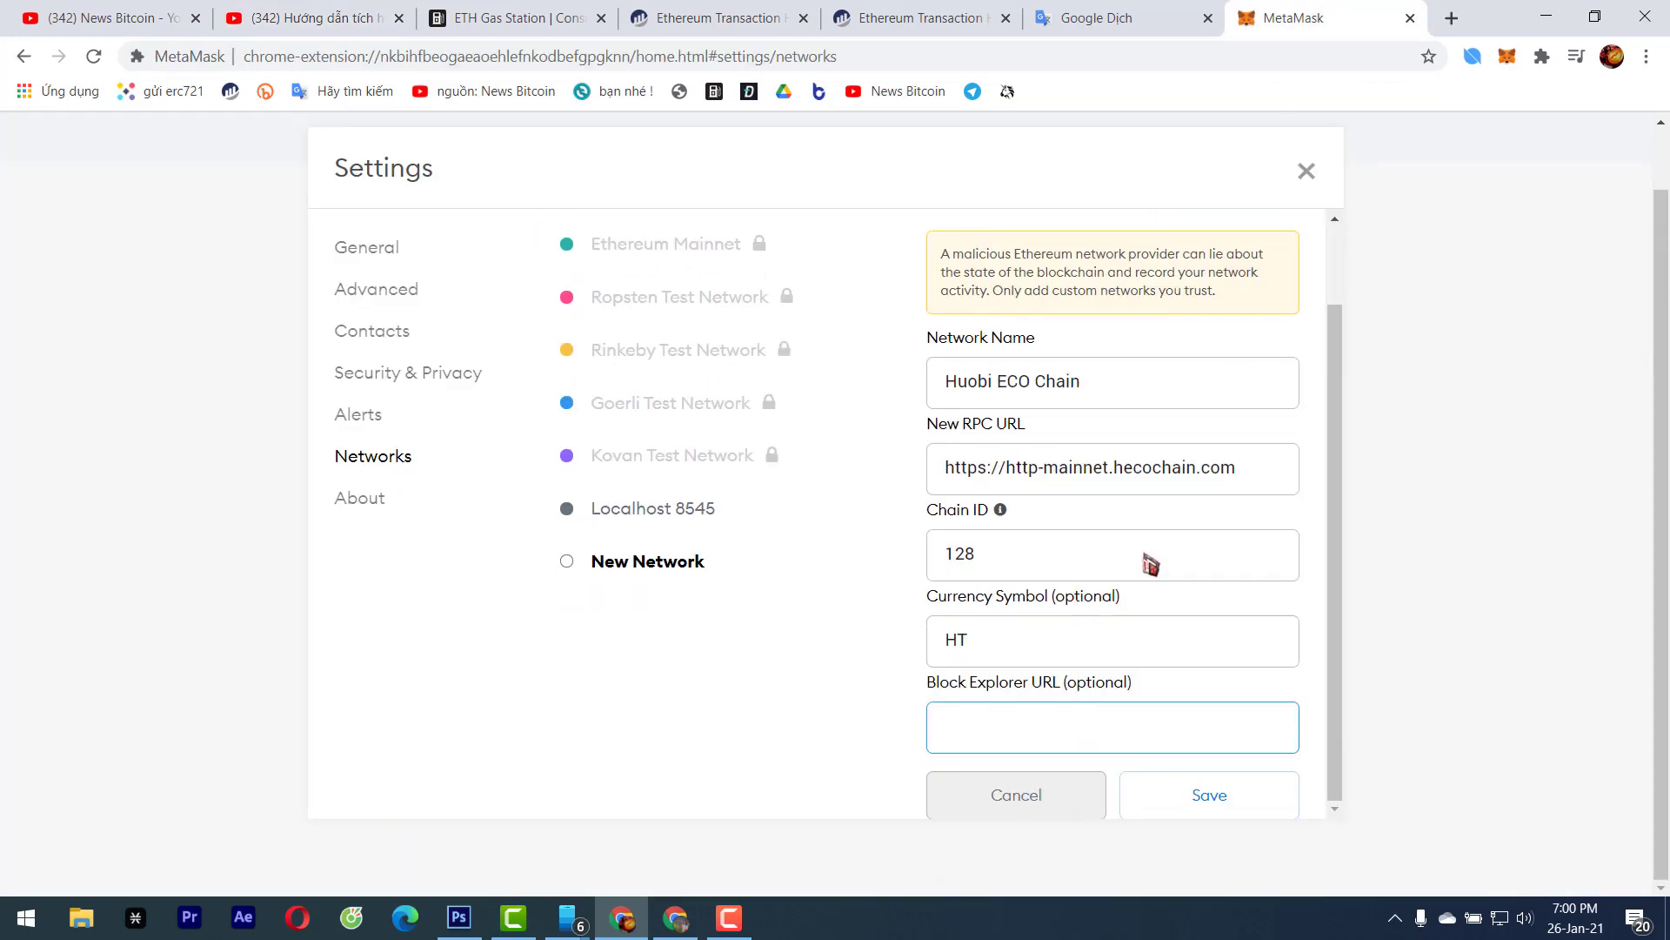
{"action": "left_click", "coordinate": [1223, 799]}
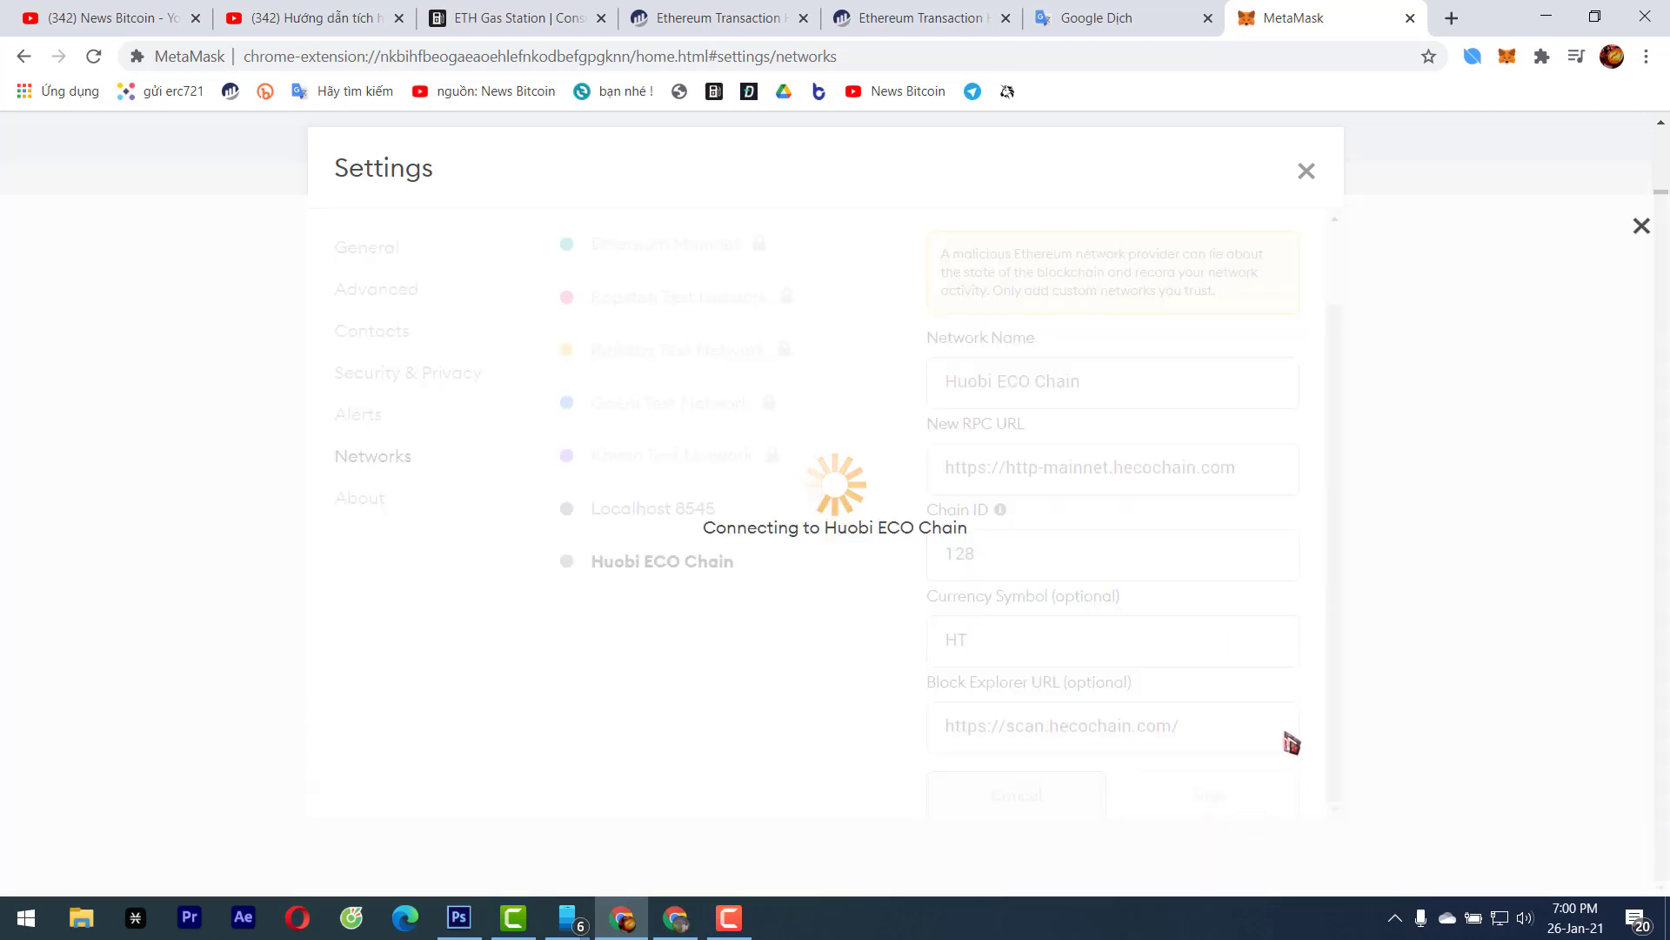
{"action": "left_click", "coordinate": [1305, 171]}
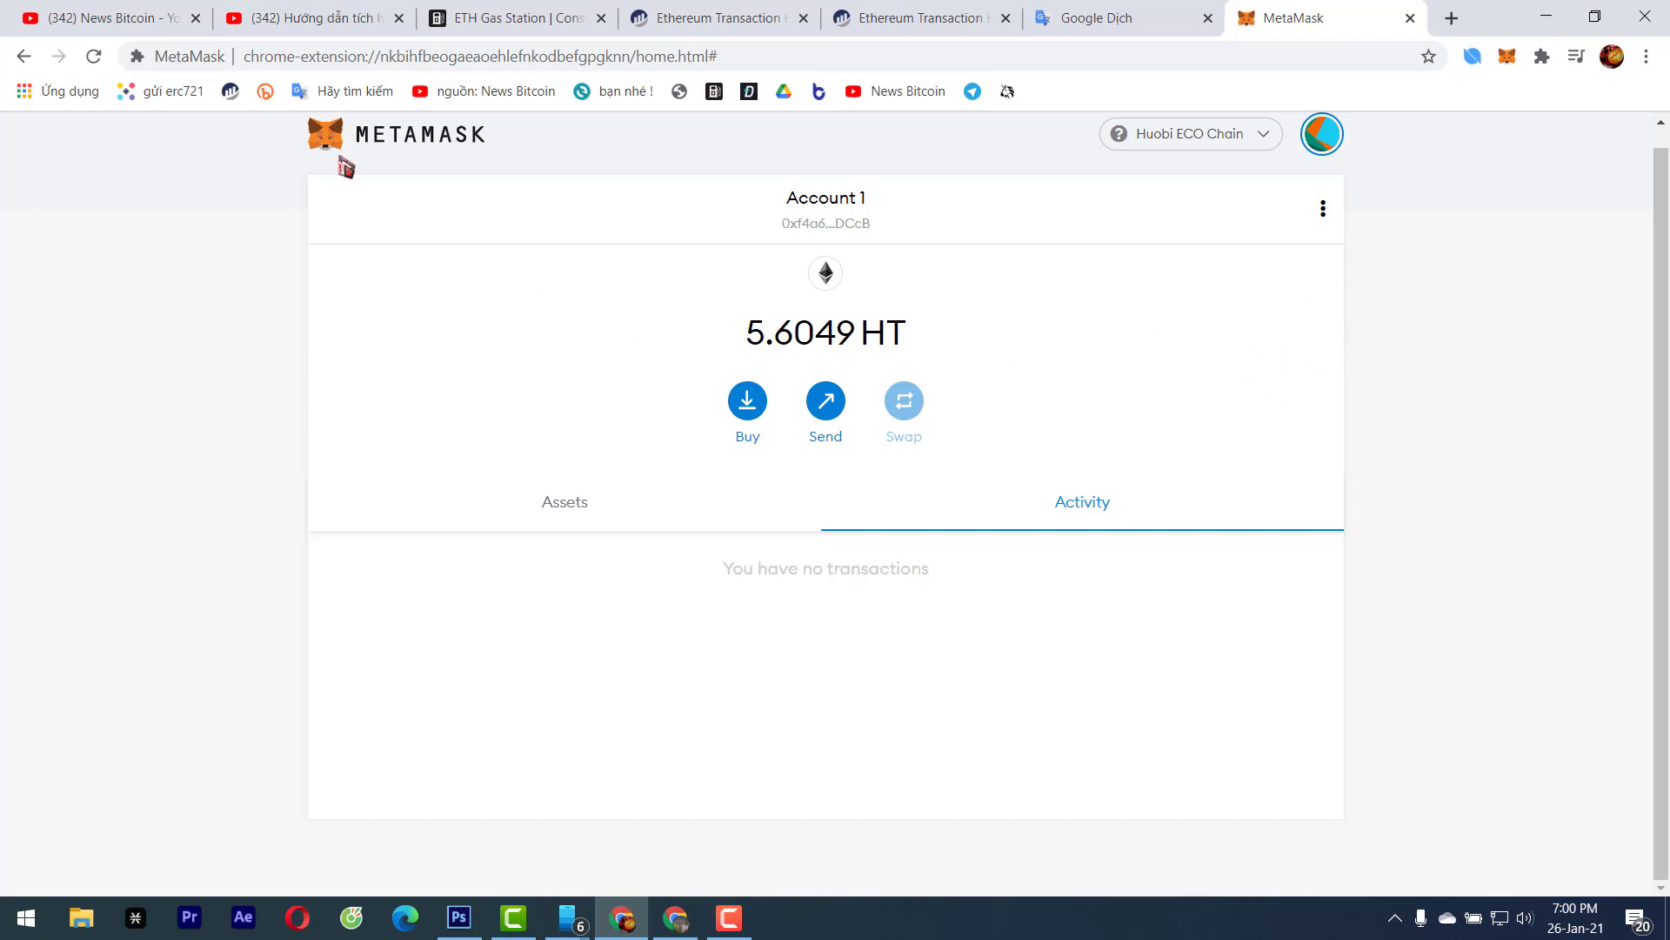
Check the selected network in the network list of the MetaMask popup
{"action": "left_click", "coordinate": [1508, 58]}
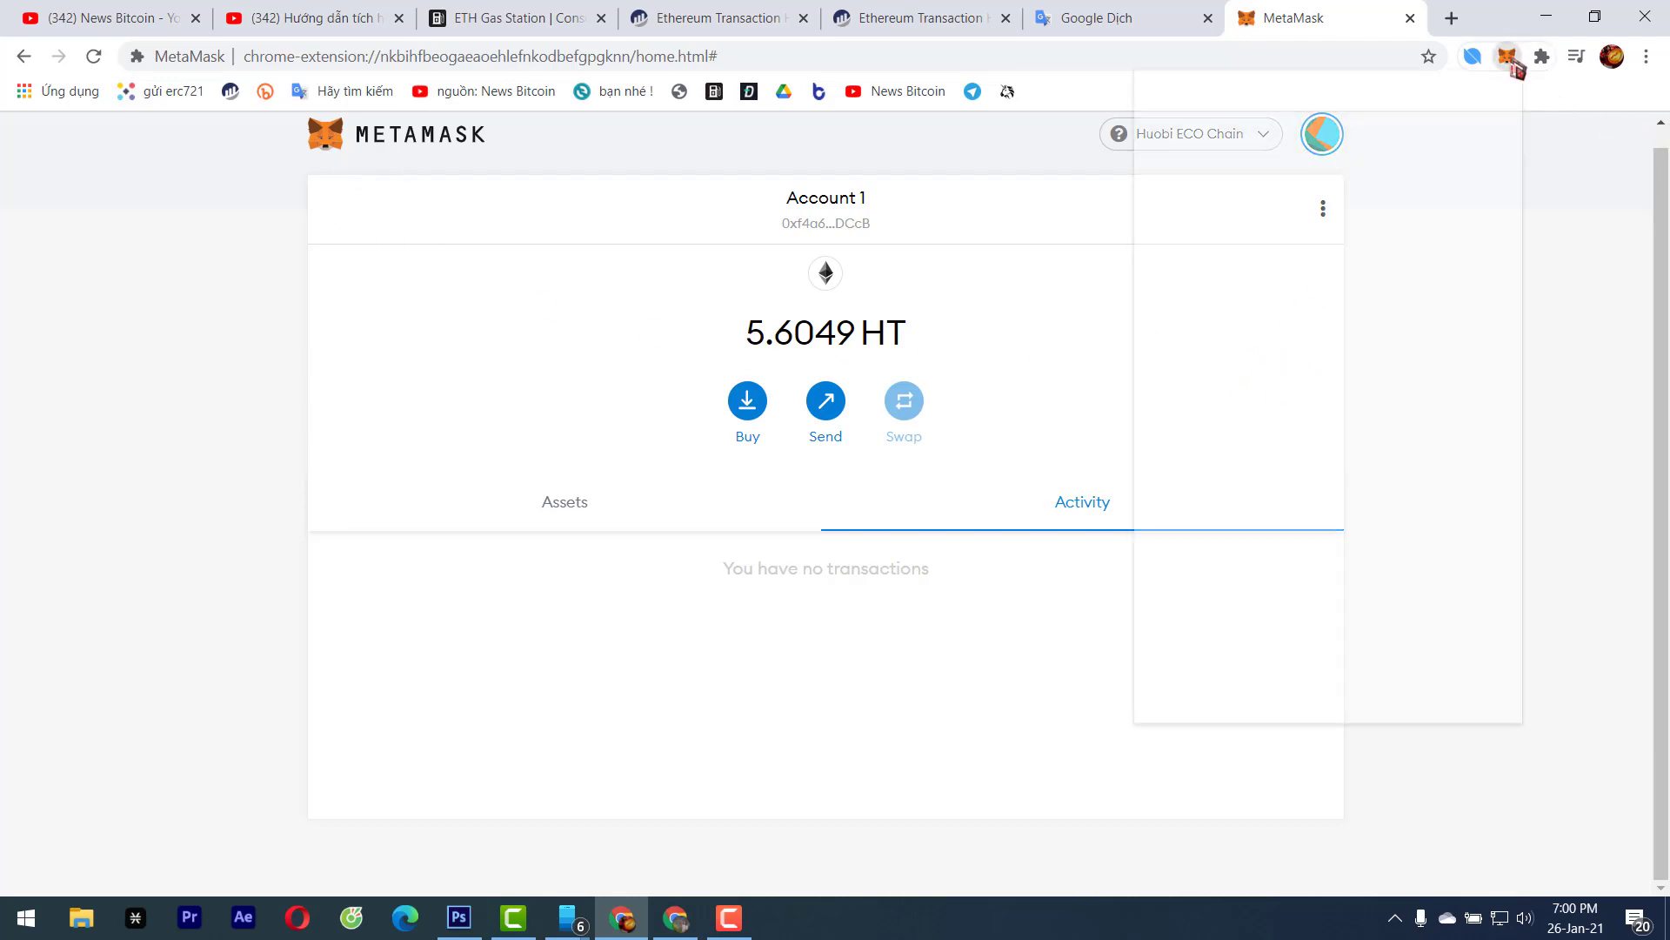
{"action": "left_click", "coordinate": [1420, 116]}
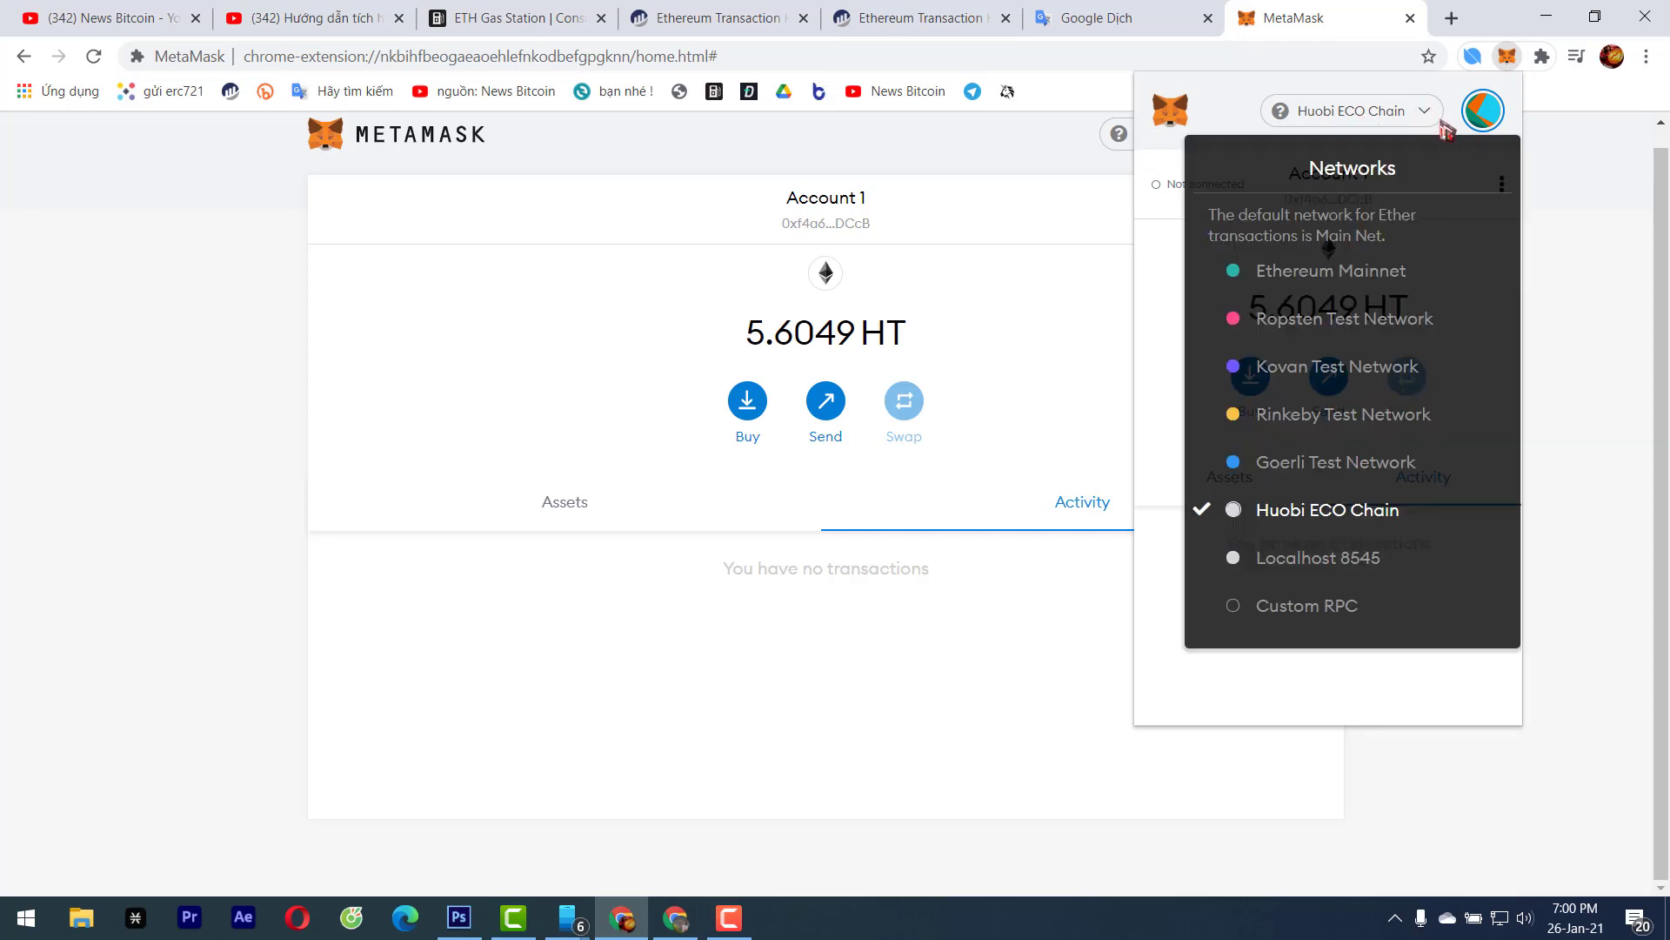
{"action": "left_click", "coordinate": [1450, 19]}
{"action": "left_click", "coordinate": [1450, 18]}
{"action": "type", "text": "he"}
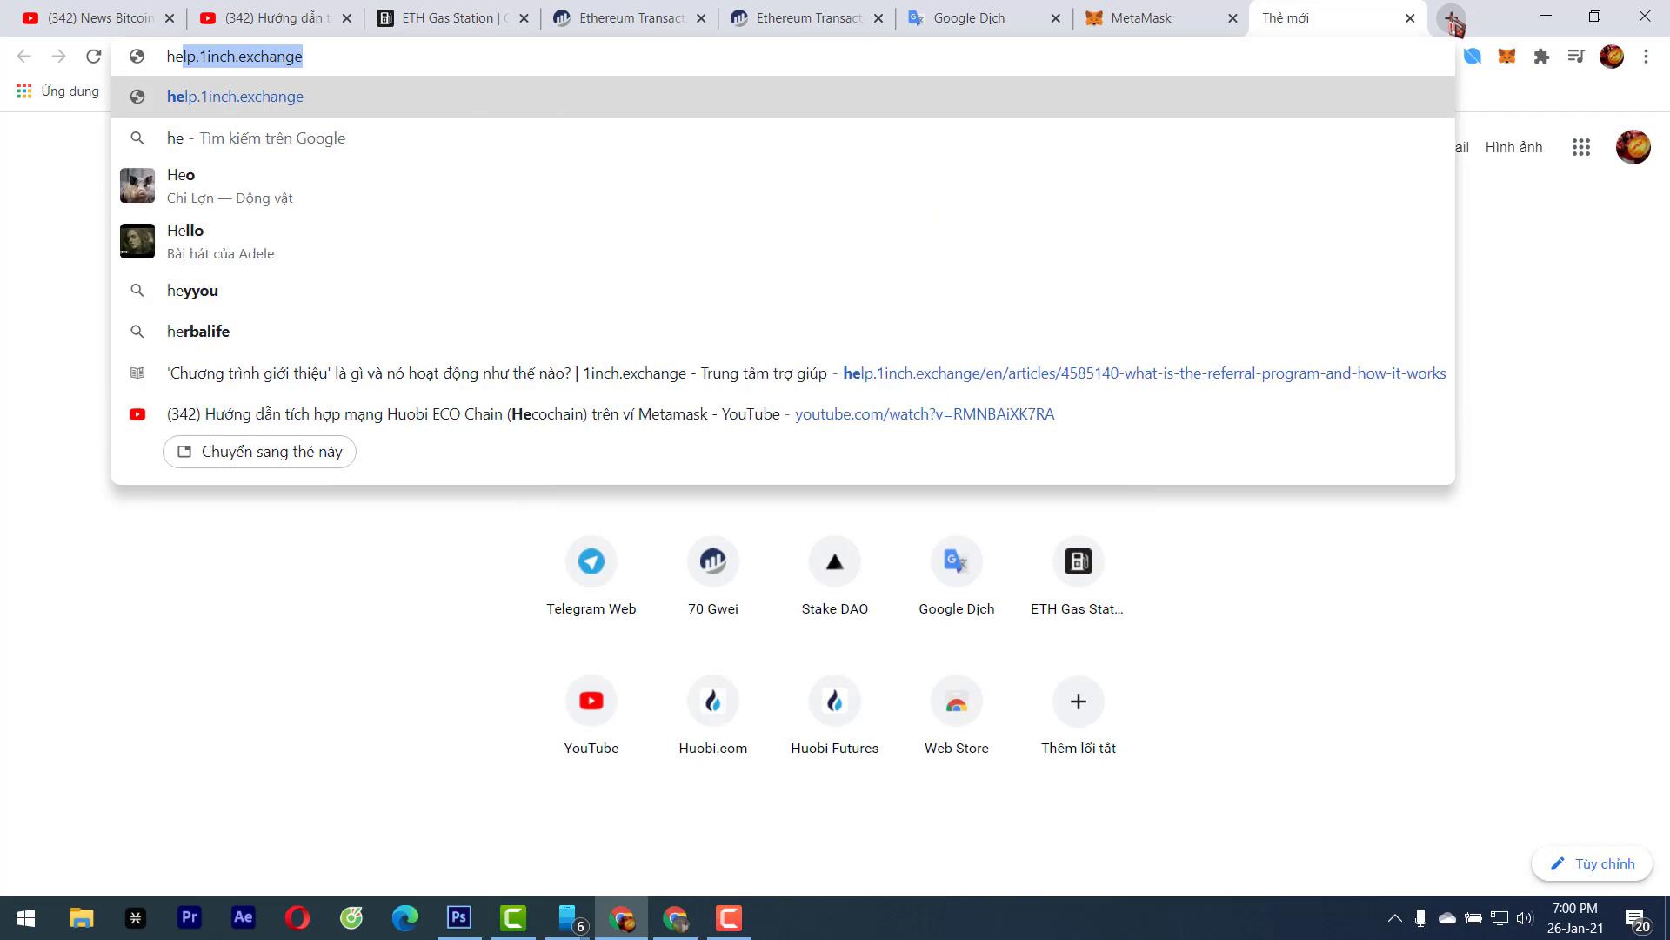
{"action": "key", "text": "BackSpace"}
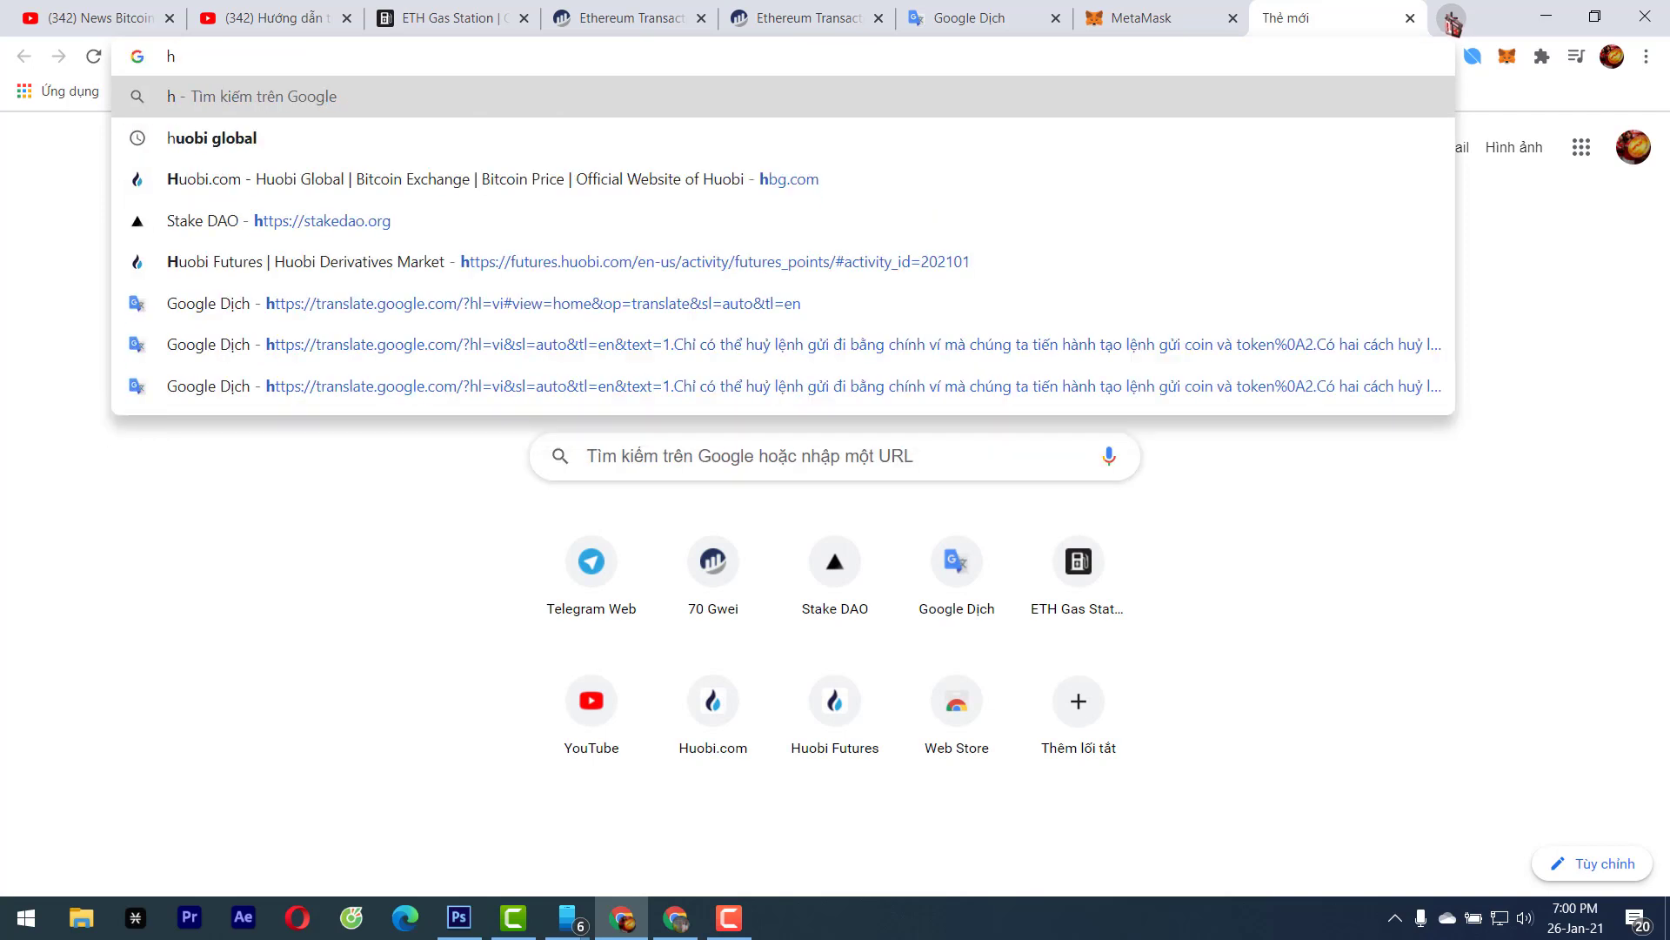
{"action": "left_click", "coordinate": [1410, 19]}
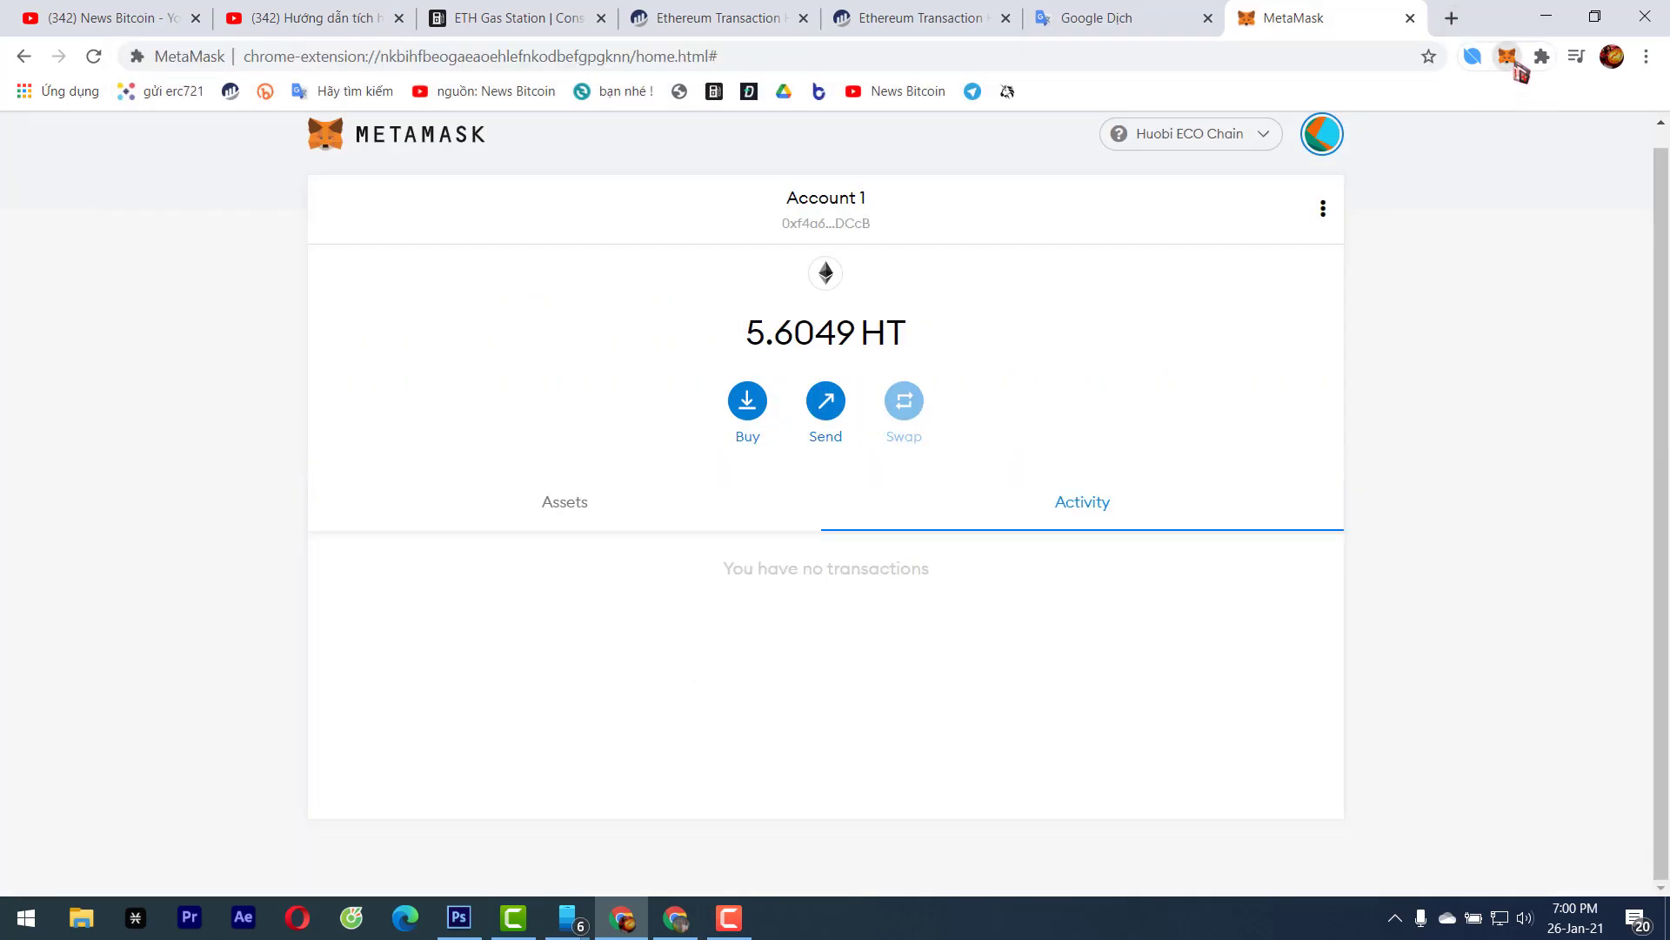
Look up the View in Explorer option for Account 1 in the MetaMask popup over the HecoScan transaction page
{"action": "left_click", "coordinate": [1511, 60]}
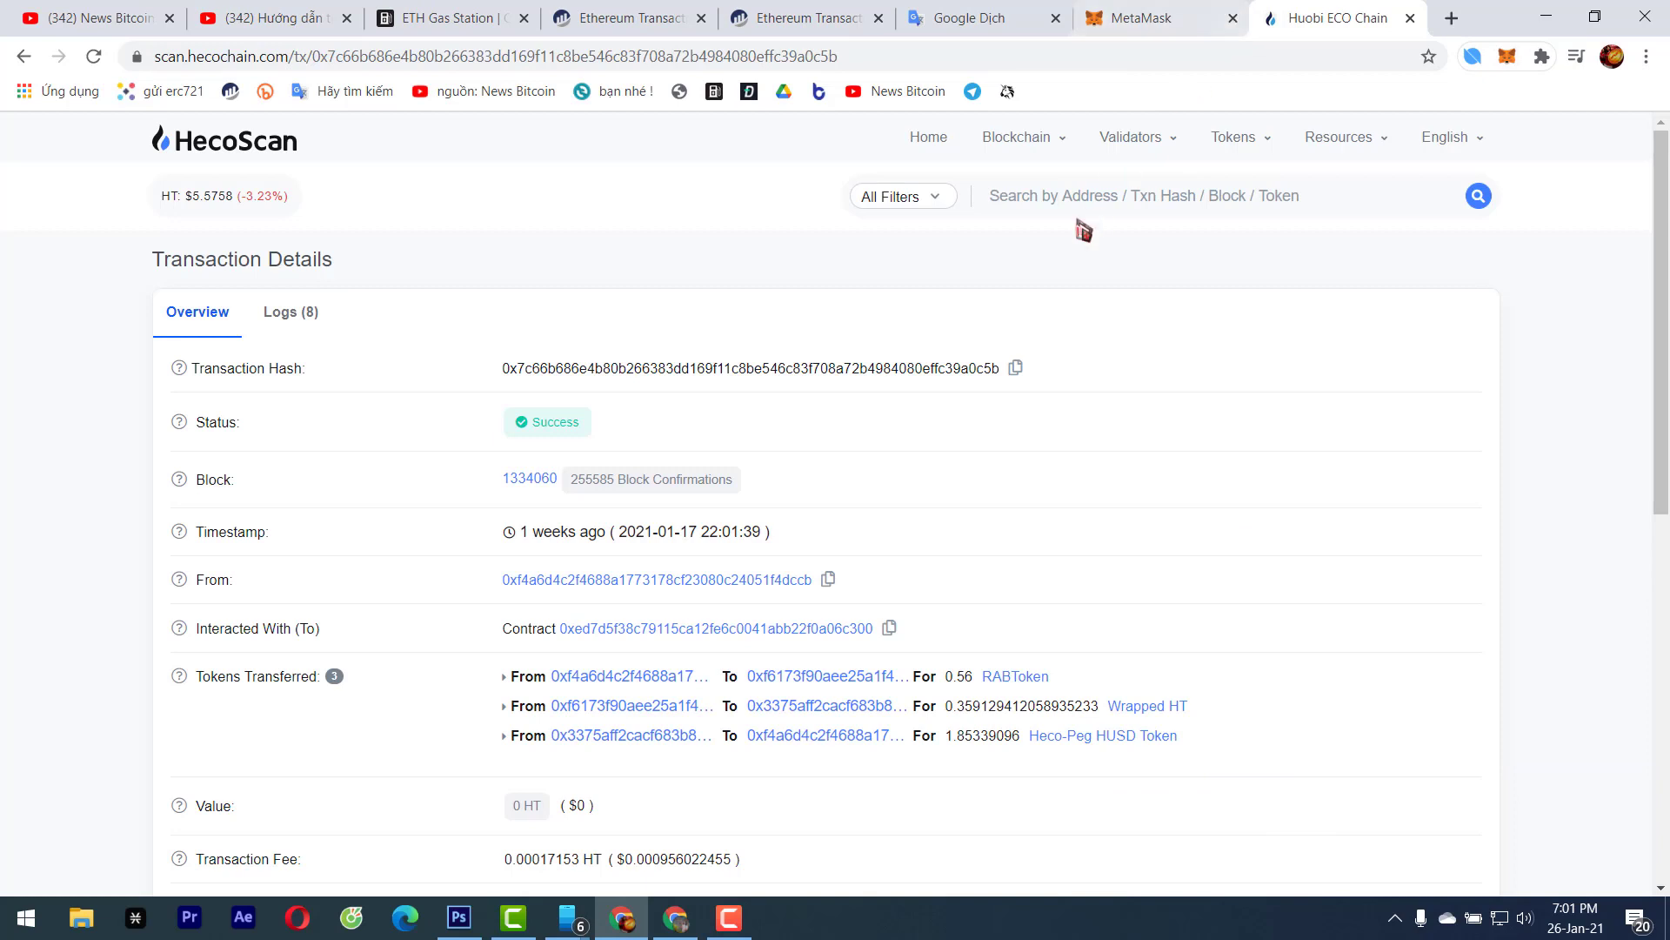
{"action": "mouse_move", "coordinate": [1381, 137]}
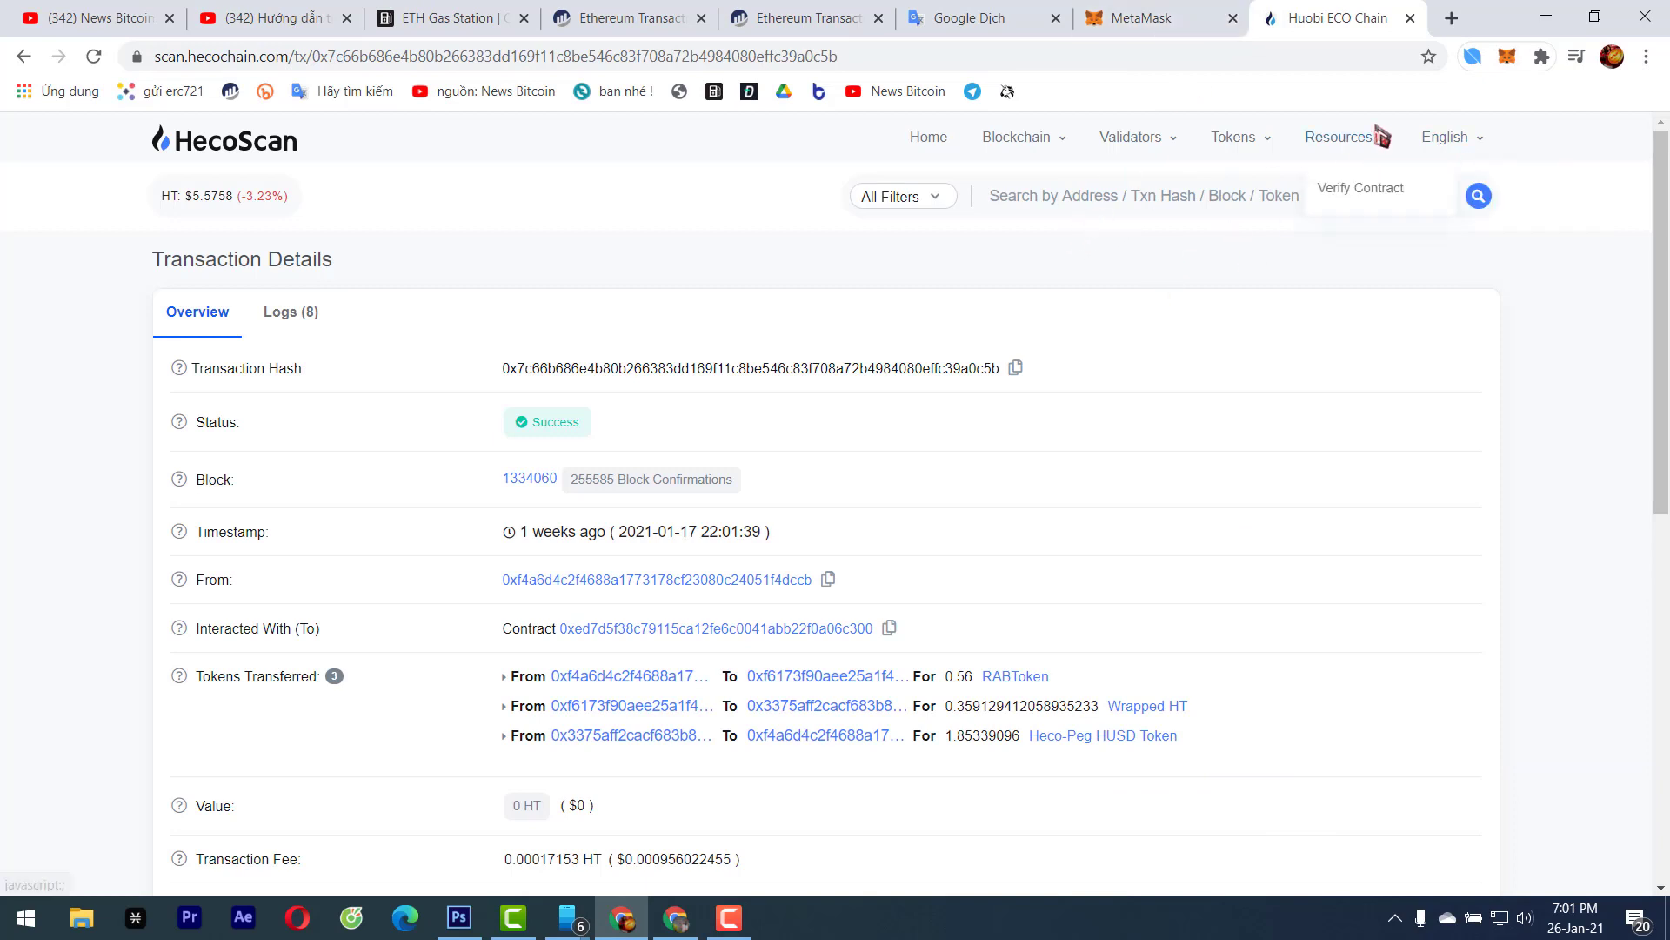
{"action": "left_click", "coordinate": [1511, 61]}
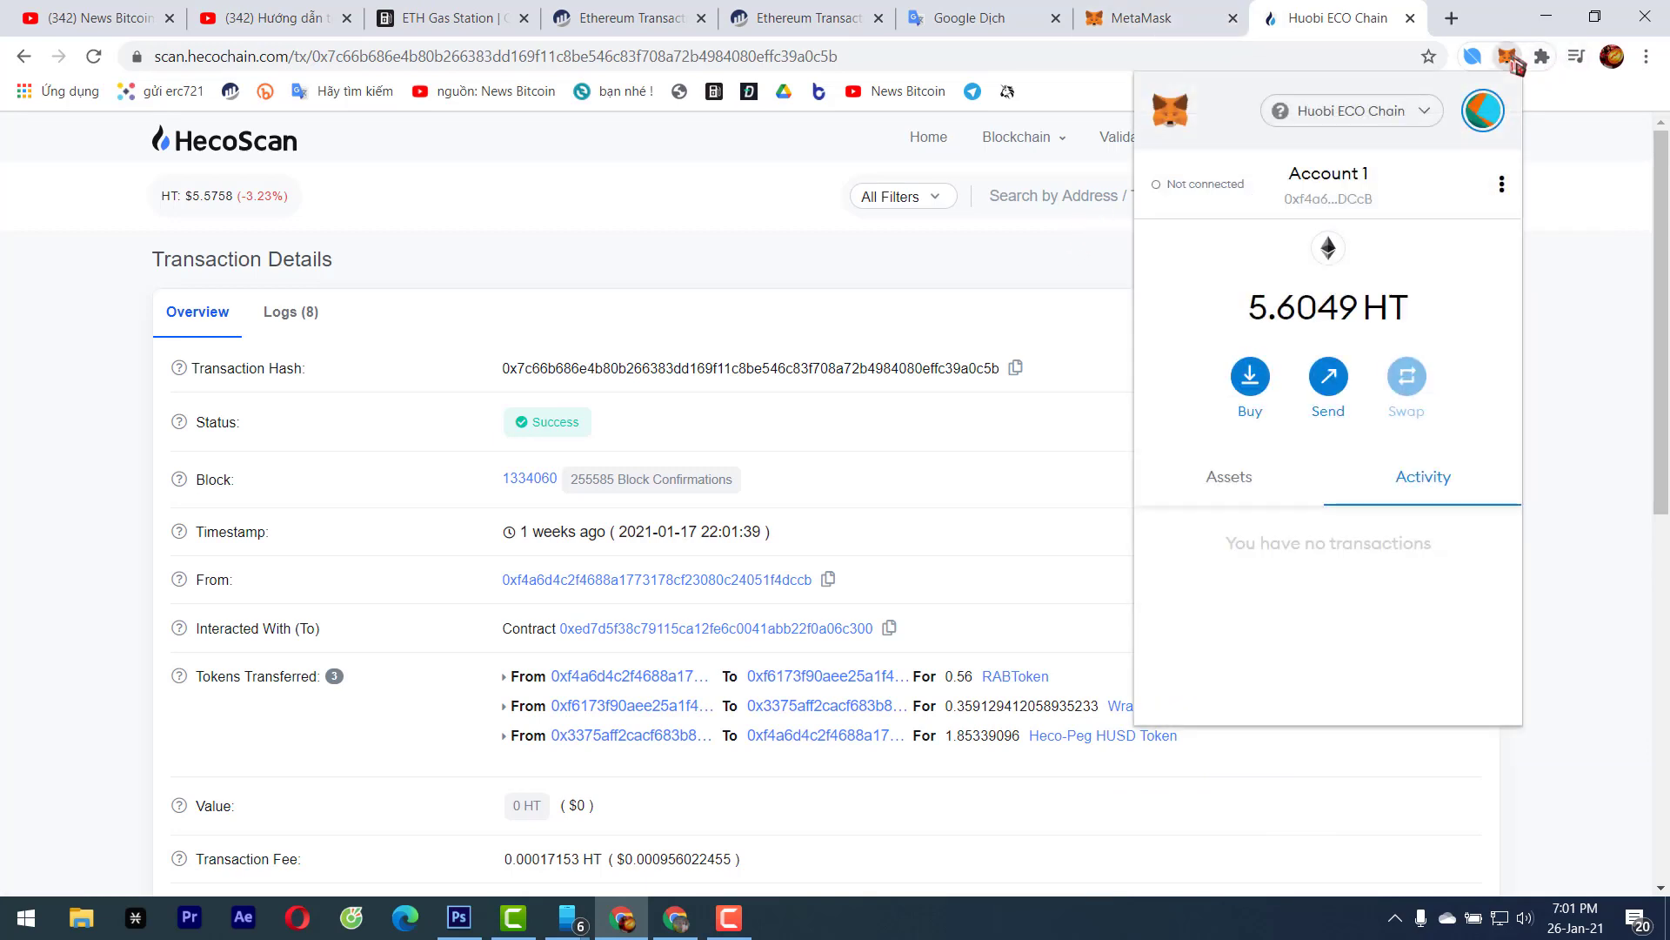
{"action": "left_click", "coordinate": [1495, 186]}
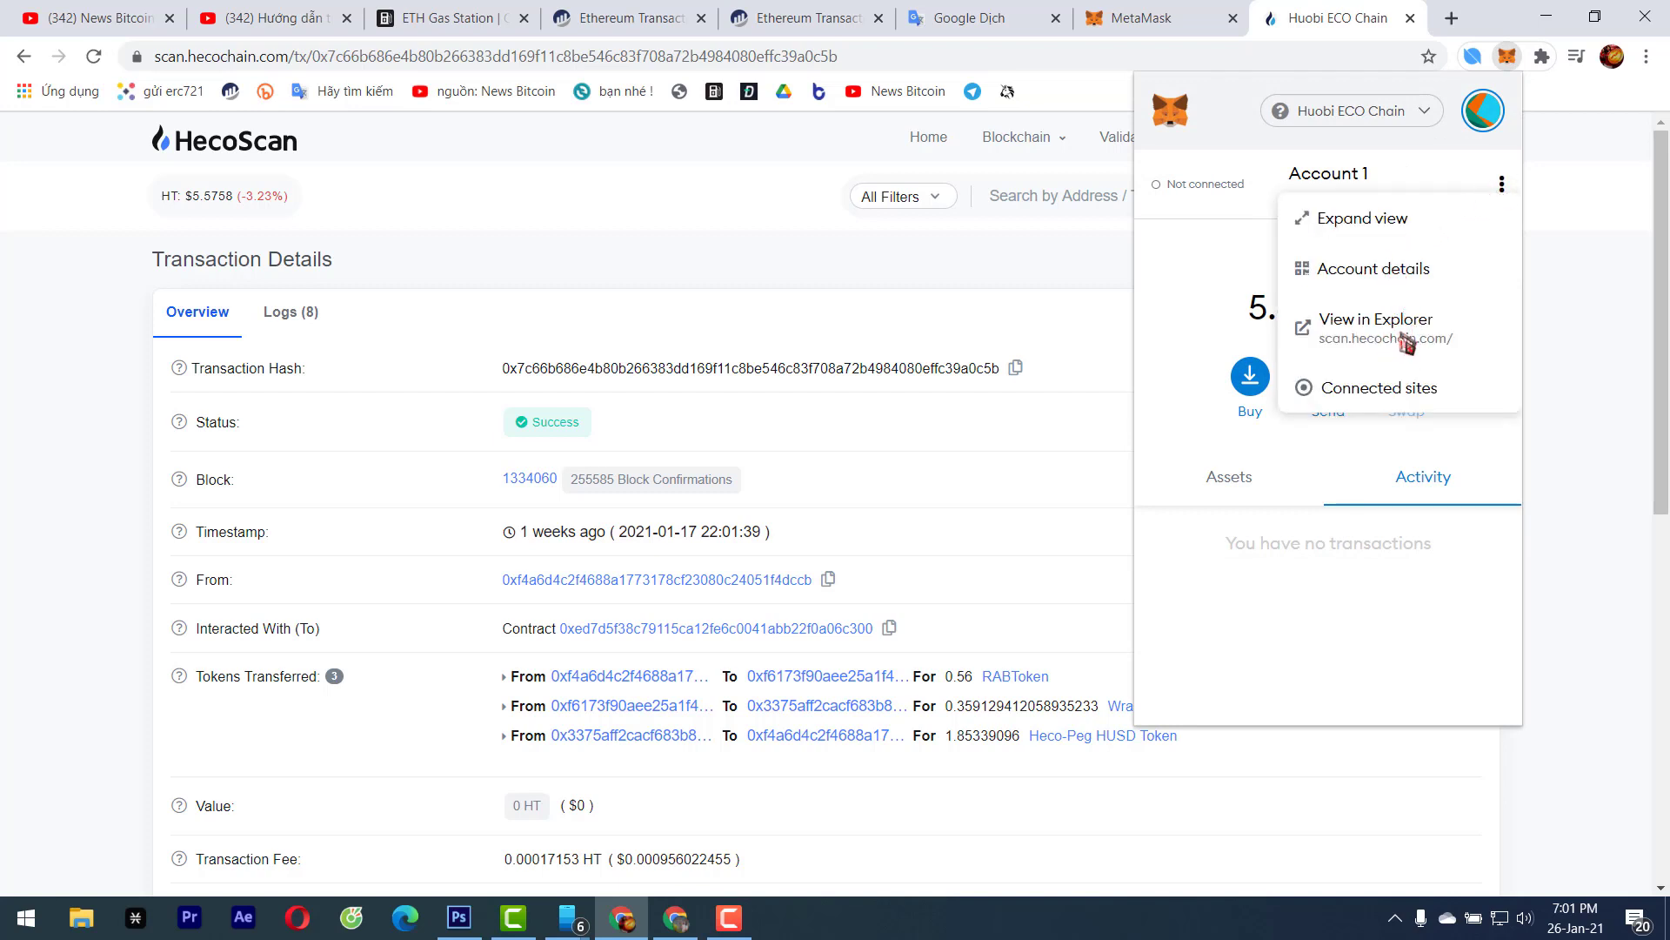
{"action": "left_click", "coordinate": [980, 348]}
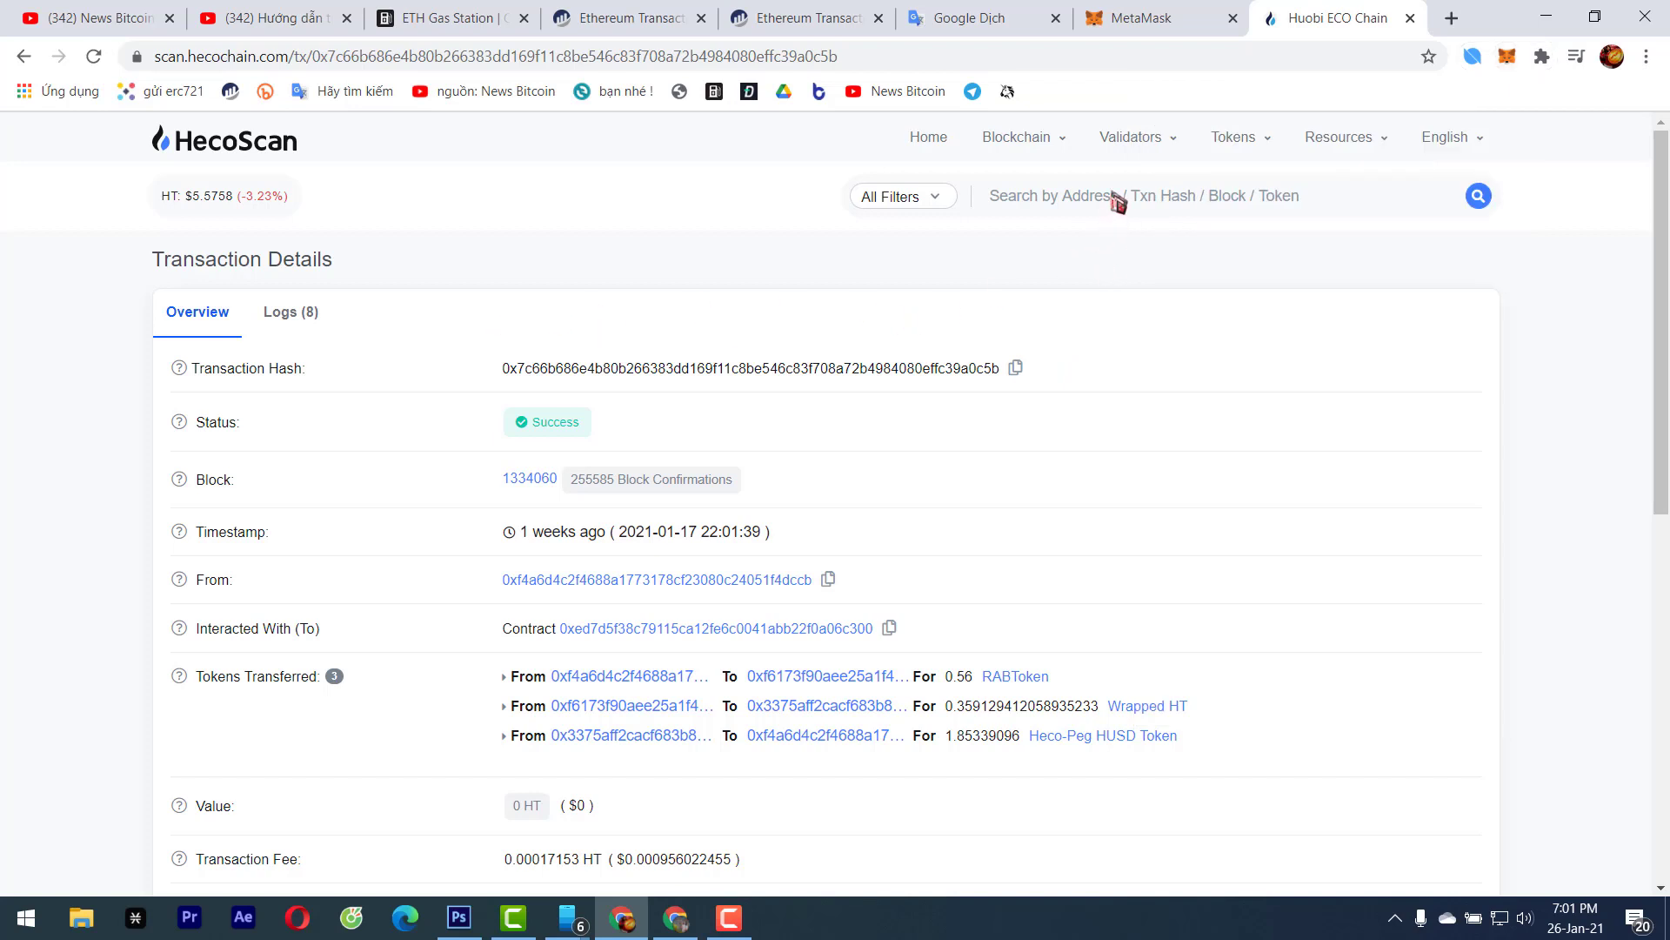
Examine the HecoScan transaction details, including the status, transferred tokens, gas price and nonce
{"action": "scroll", "coordinate": [1364, 384], "scroll_direction": "down", "scroll_amount": 3}
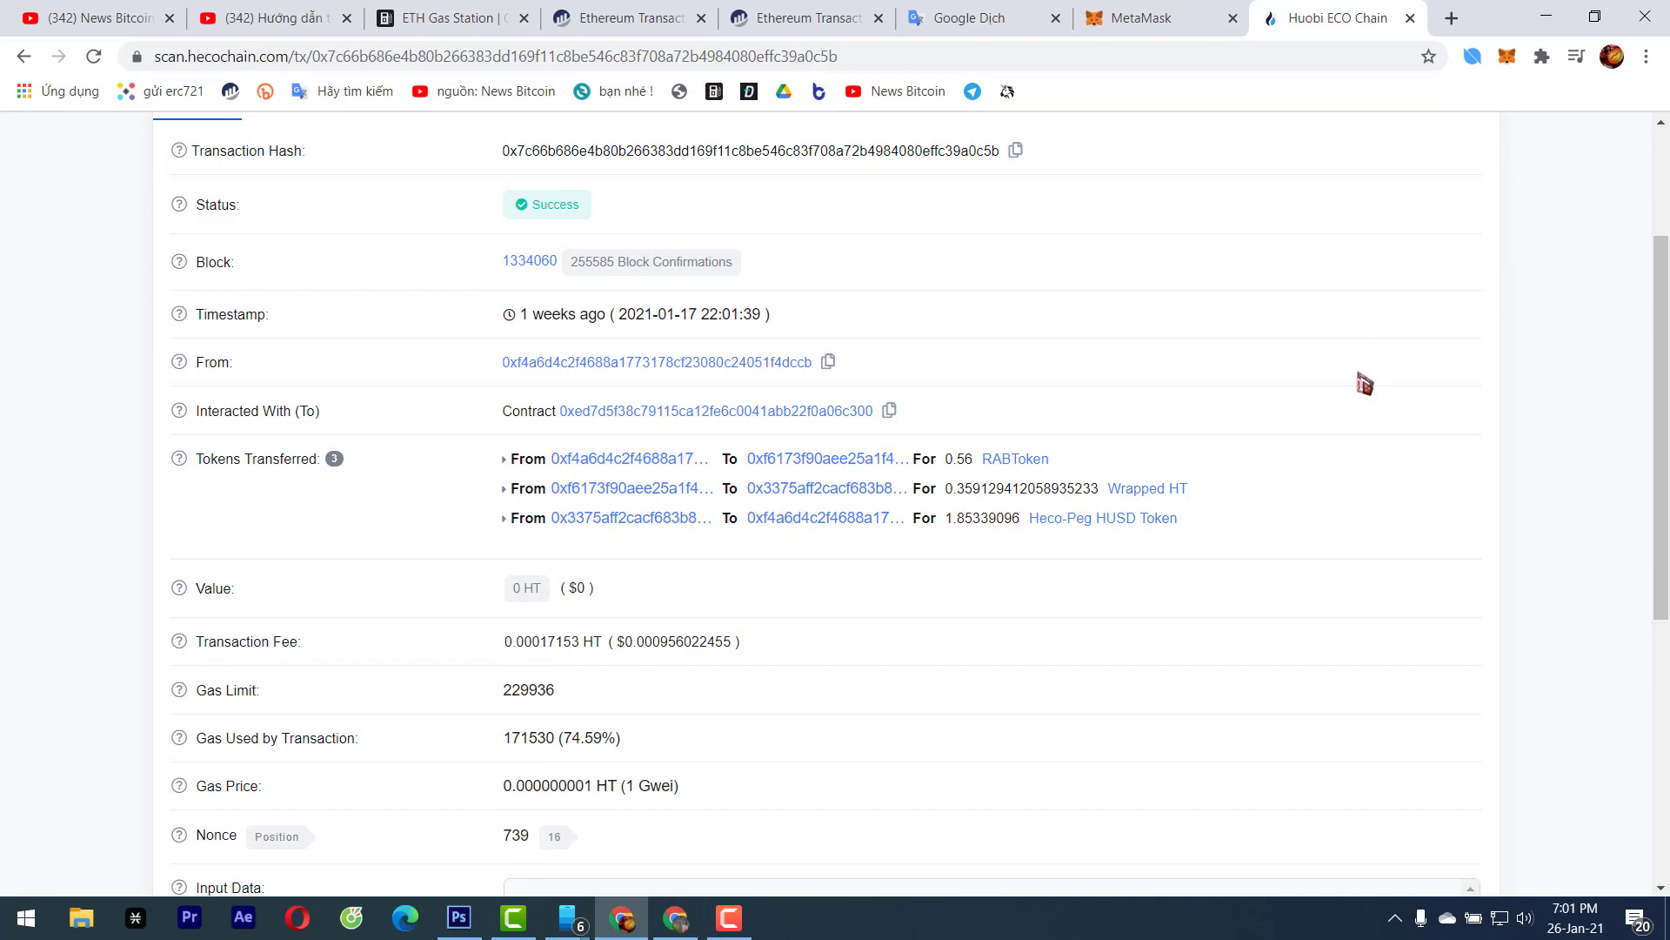
{"action": "scroll", "coordinate": [1314, 222], "scroll_direction": "down", "scroll_amount": 3}
{"action": "scroll", "coordinate": [1327, 224], "scroll_direction": "up", "scroll_amount": 5}
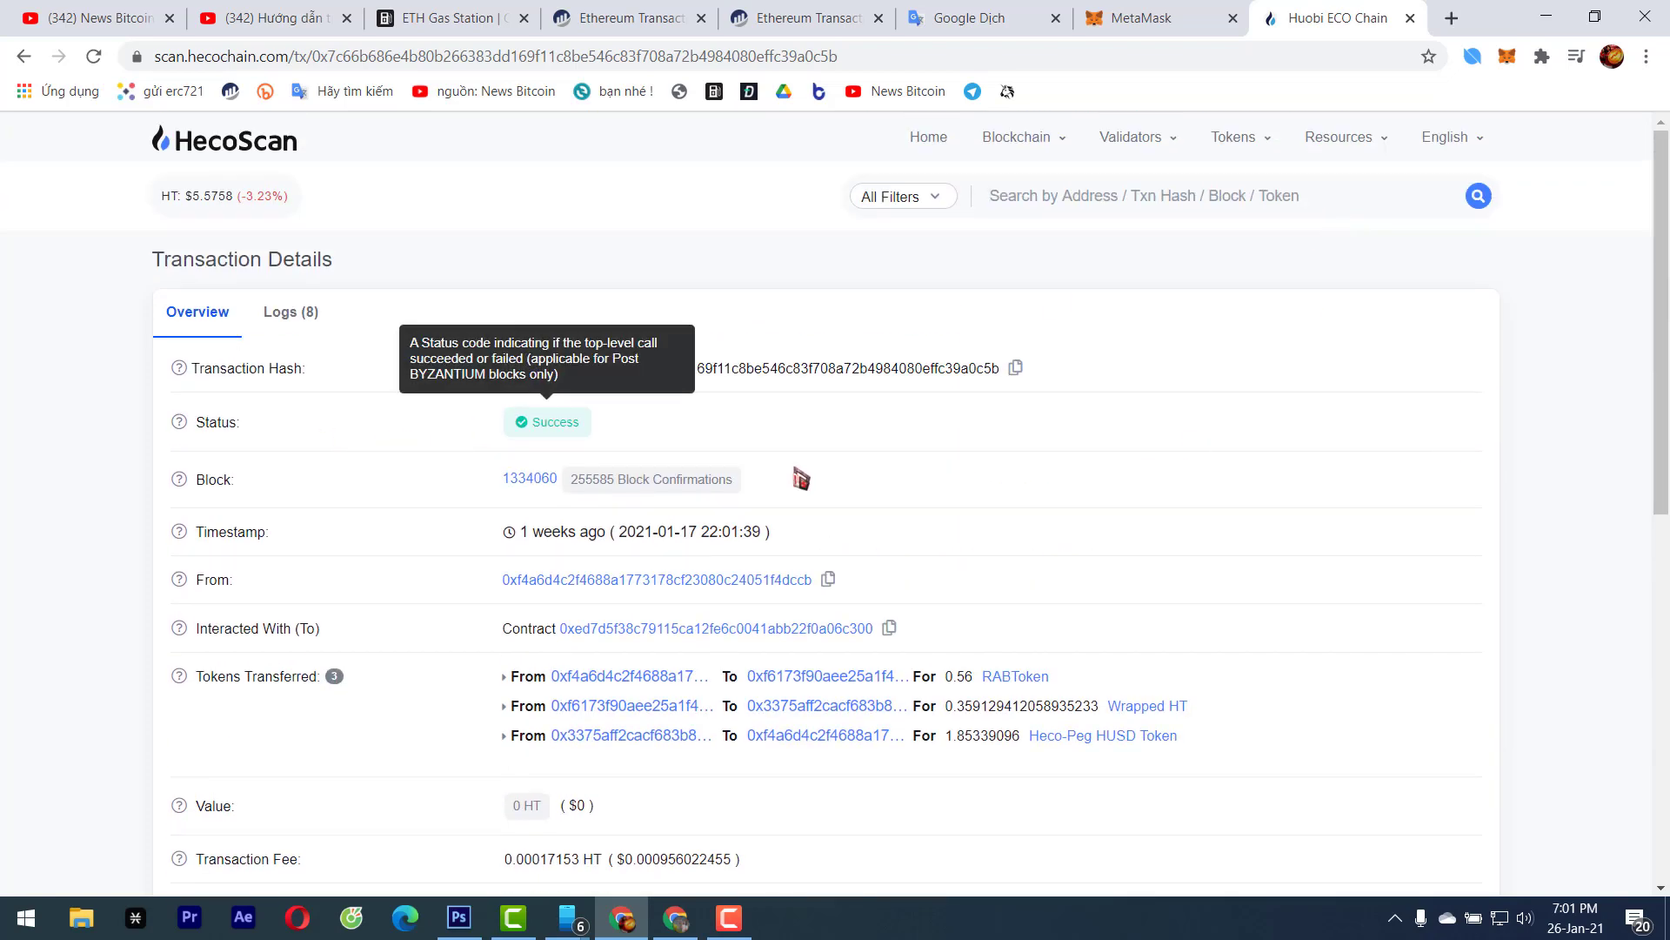
{"action": "scroll", "coordinate": [1123, 426], "scroll_direction": "down", "scroll_amount": 4}
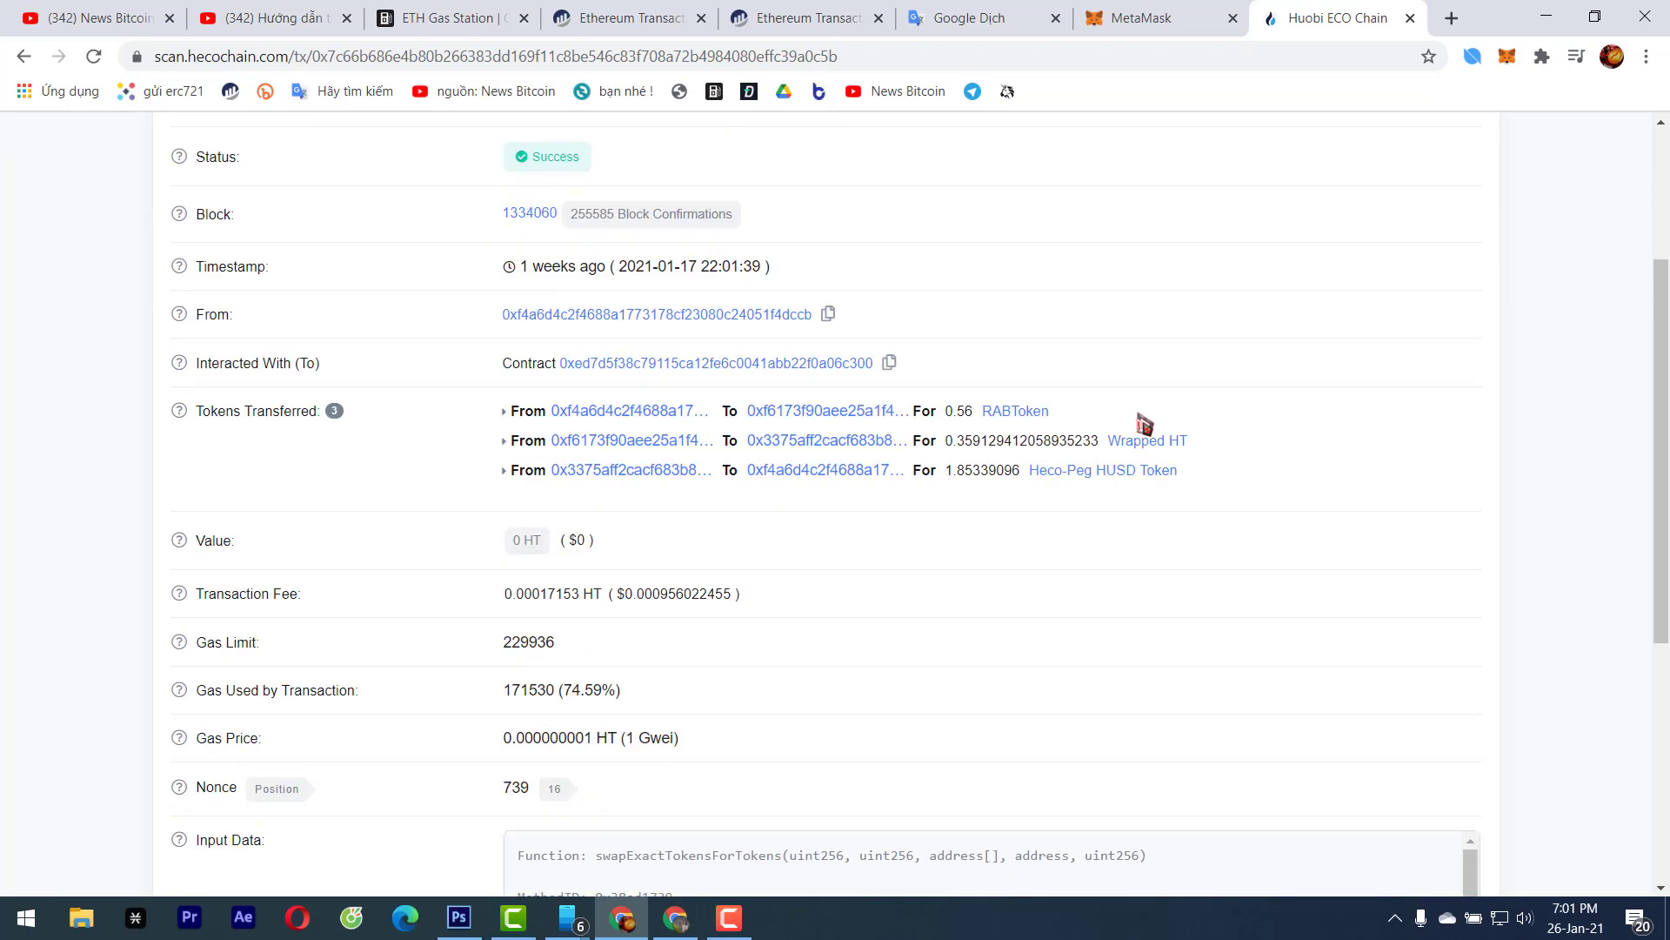
{"action": "scroll", "coordinate": [1014, 567], "scroll_direction": "down", "scroll_amount": 3}
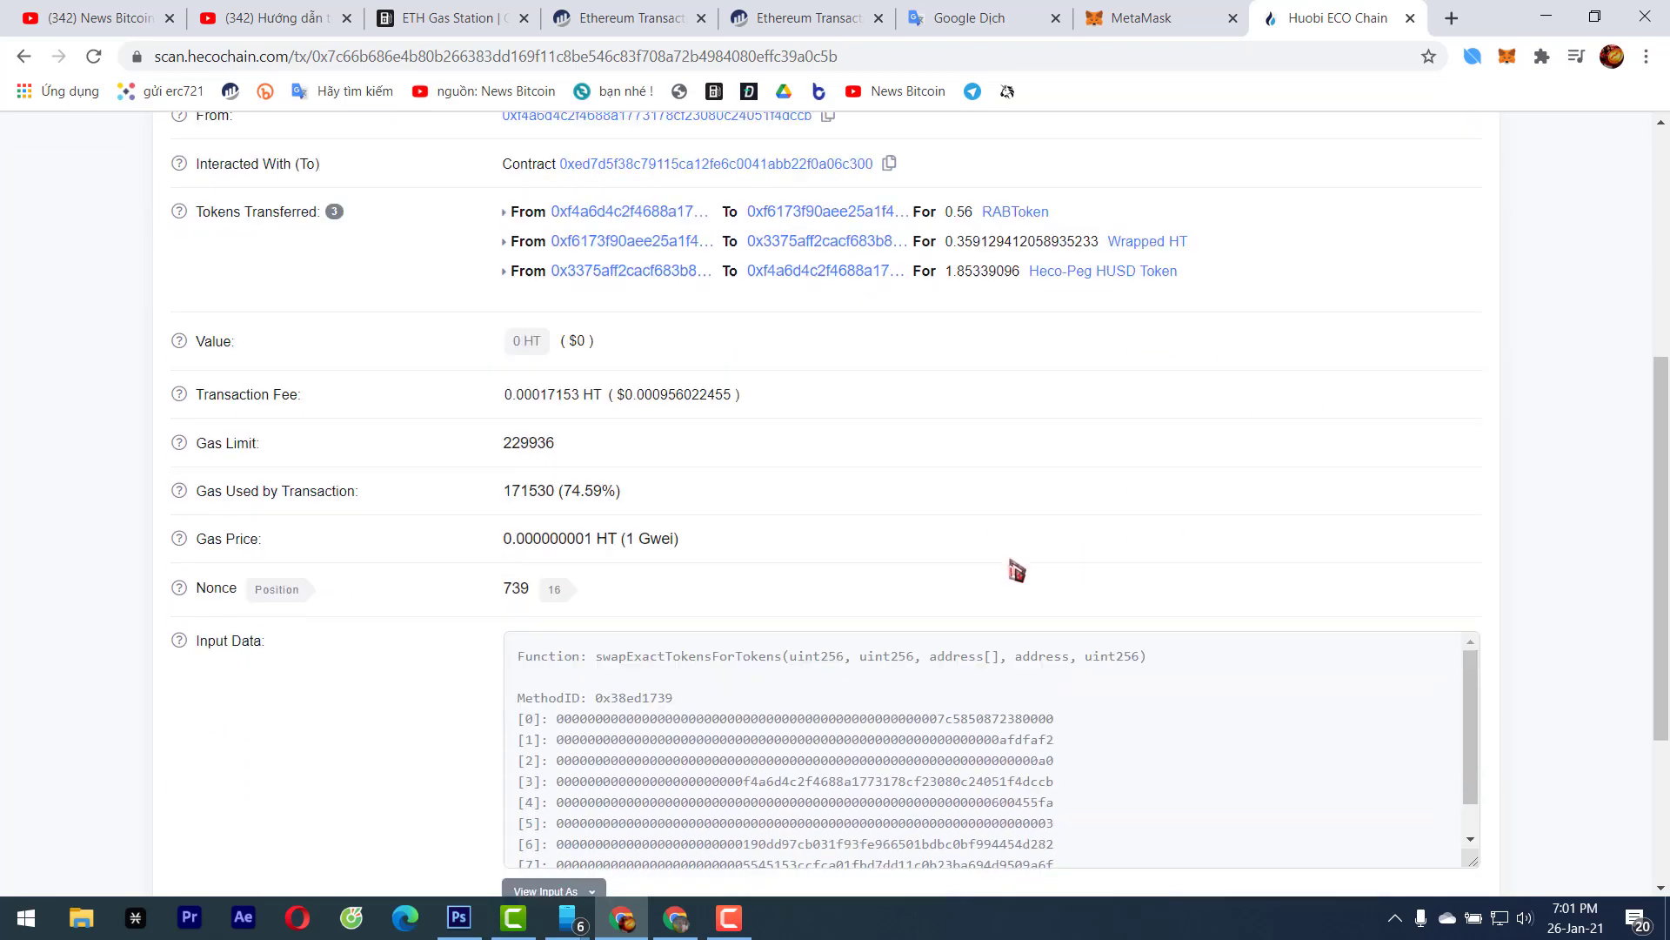
{"action": "scroll", "coordinate": [843, 481], "scroll_direction": "up", "scroll_amount": 7}
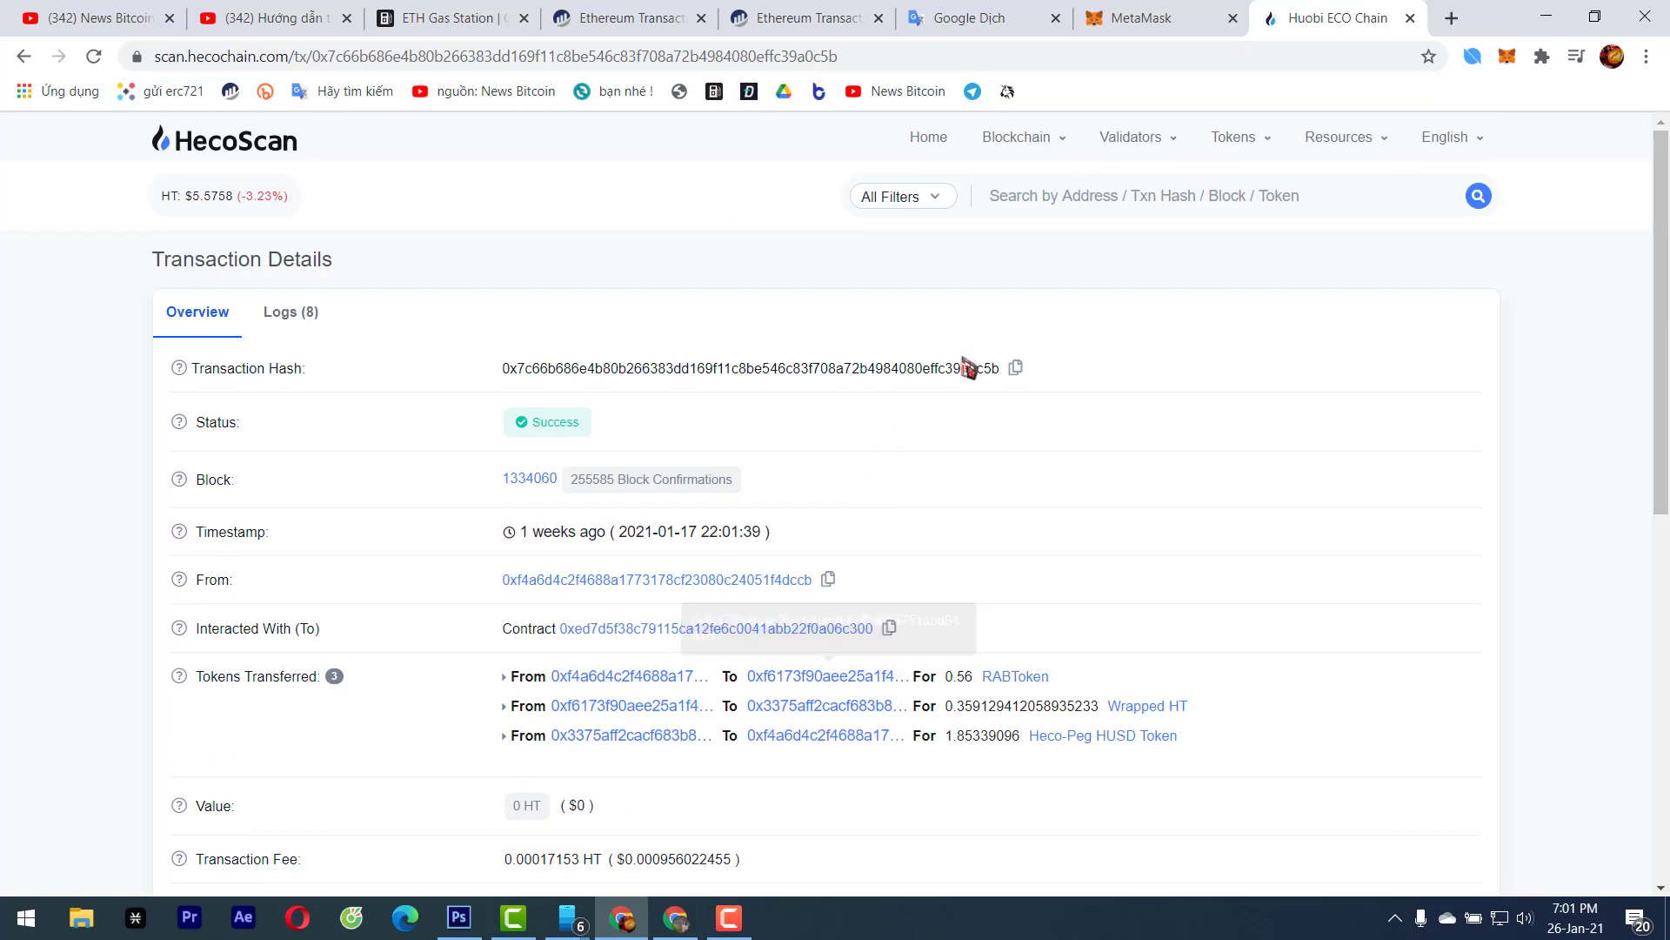
{"action": "scroll", "coordinate": [966, 366], "scroll_direction": "down", "scroll_amount": 5}
{"action": "scroll", "coordinate": [853, 548], "scroll_direction": "up", "scroll_amount": 6}
{"action": "scroll", "coordinate": [794, 548], "scroll_direction": "down", "scroll_amount": 6}
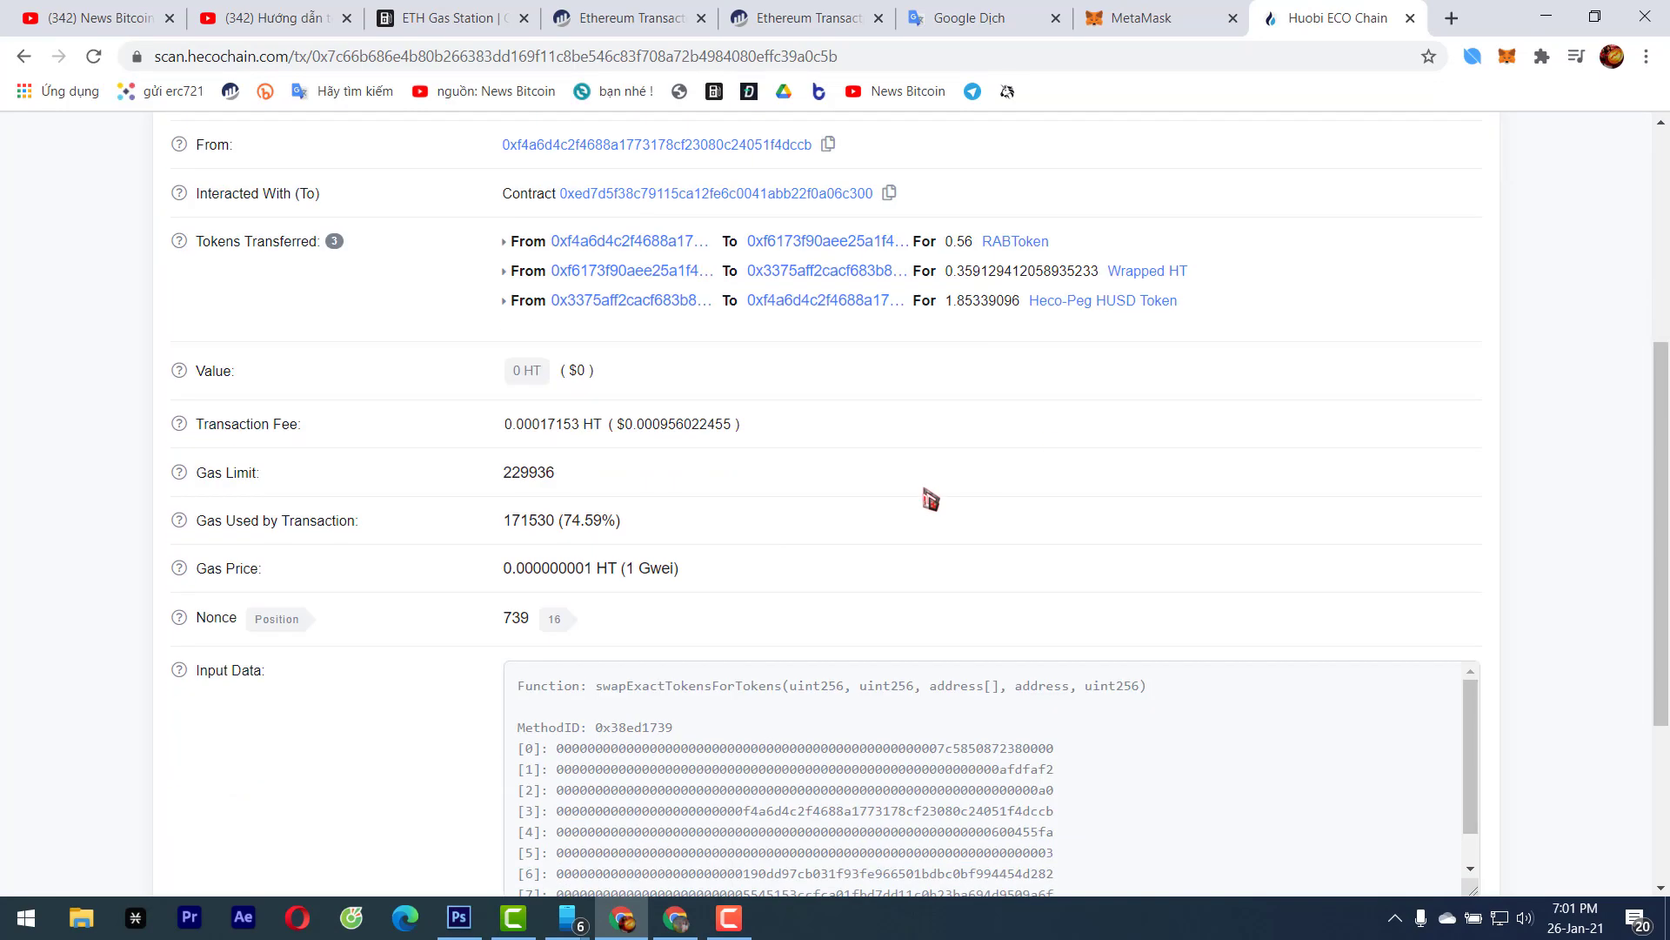
{"action": "scroll", "coordinate": [731, 582], "scroll_direction": "up", "scroll_amount": 2}
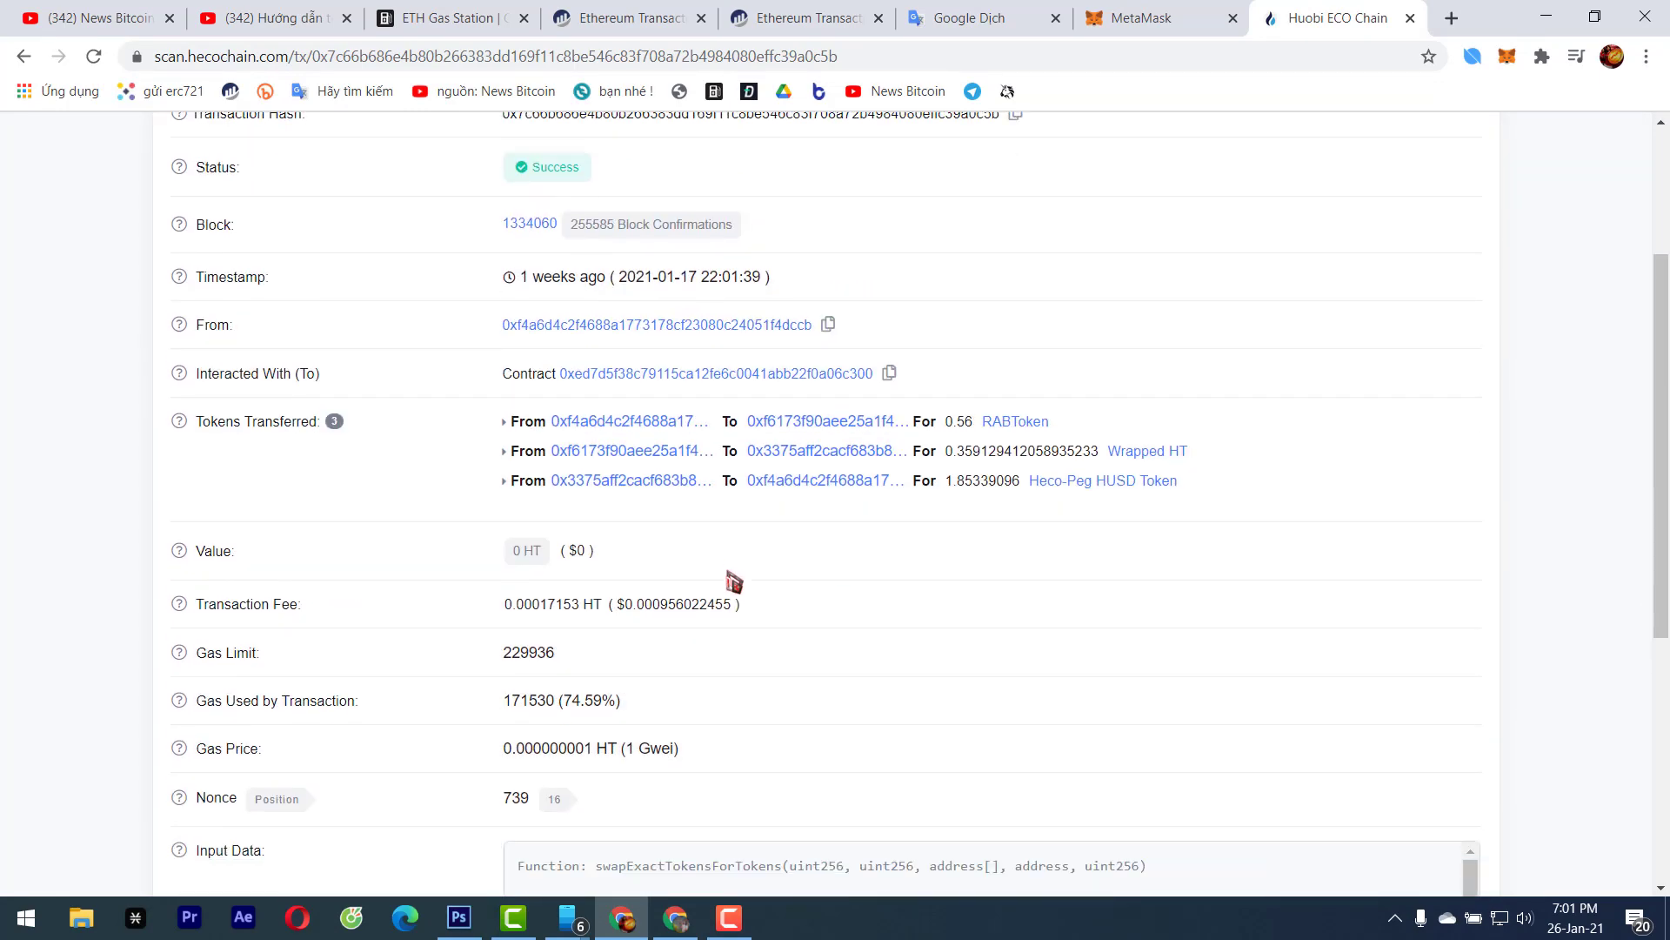
{"action": "scroll", "coordinate": [548, 612], "scroll_direction": "down", "scroll_amount": 2}
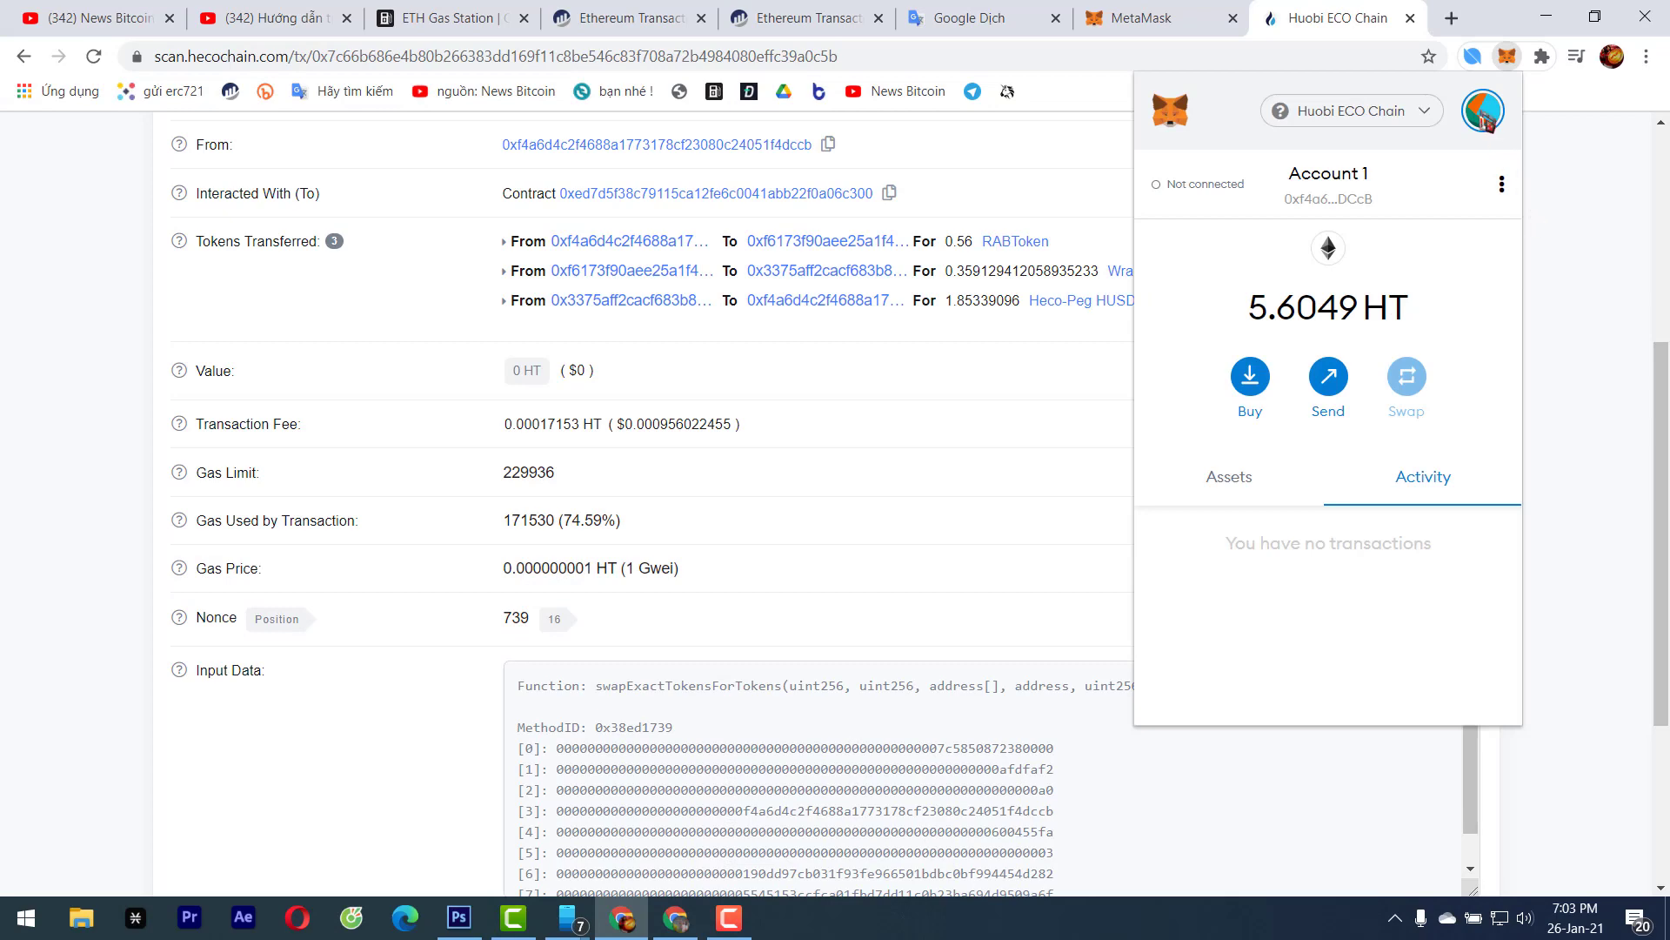
Check the Customize transaction nonce option in MetaMask's advanced settings and close the settings
{"action": "left_click", "coordinate": [1483, 113]}
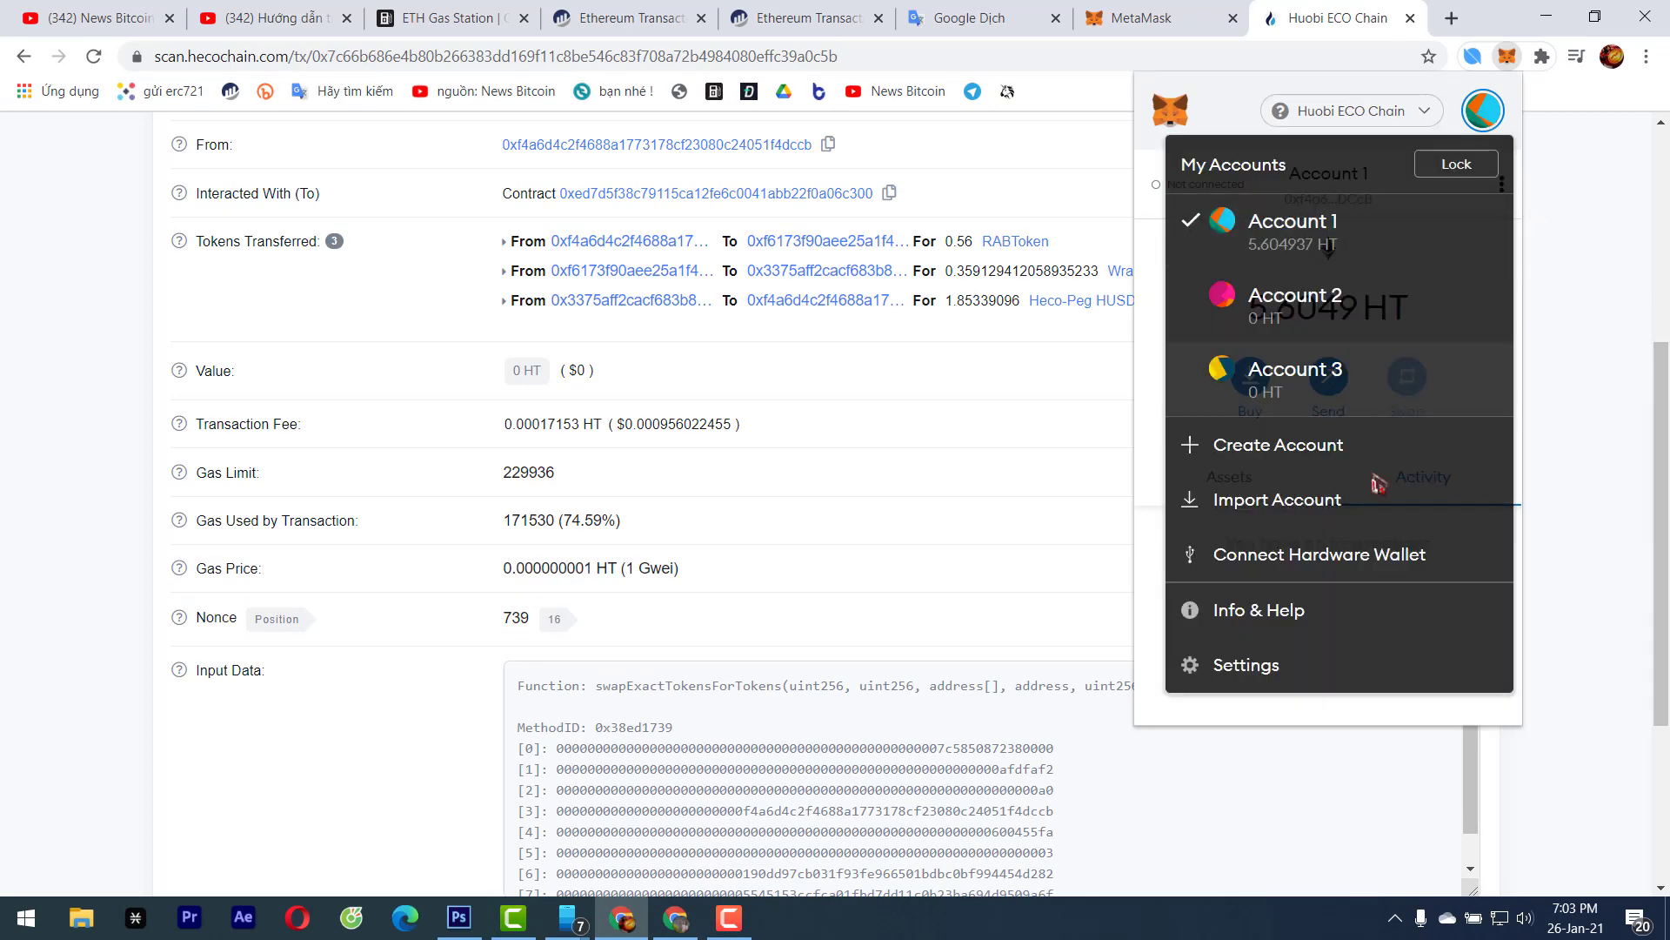
{"action": "left_click", "coordinate": [1266, 664]}
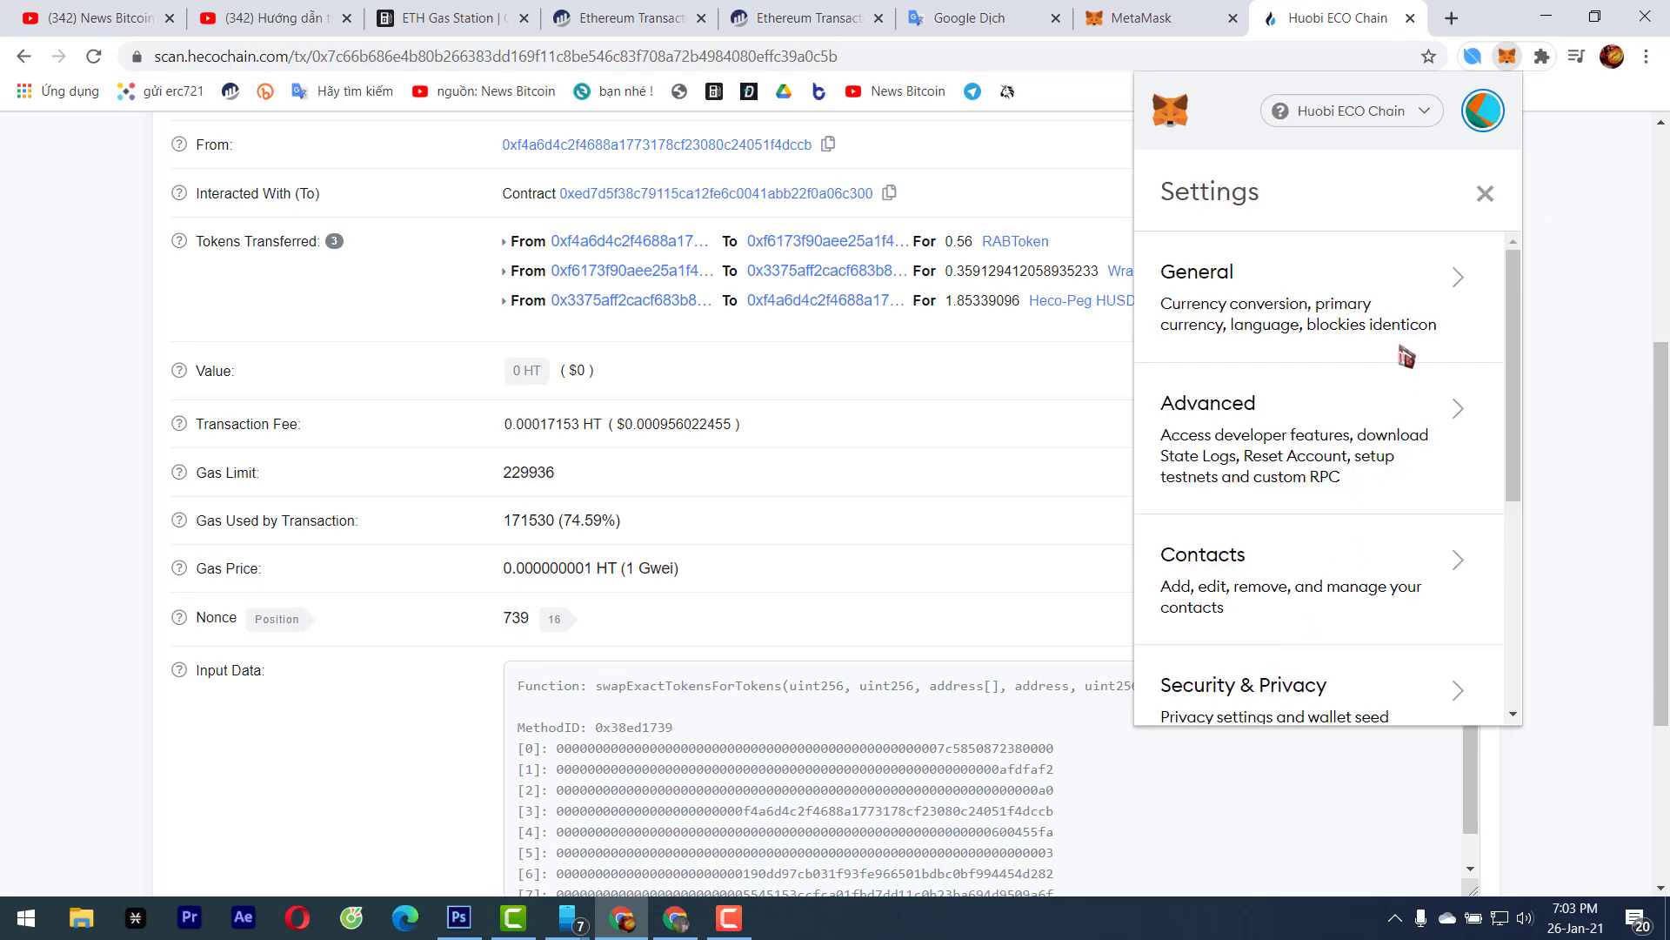
{"action": "left_click", "coordinate": [1360, 426]}
{"action": "scroll", "coordinate": [1331, 522], "scroll_direction": "down", "scroll_amount": 10}
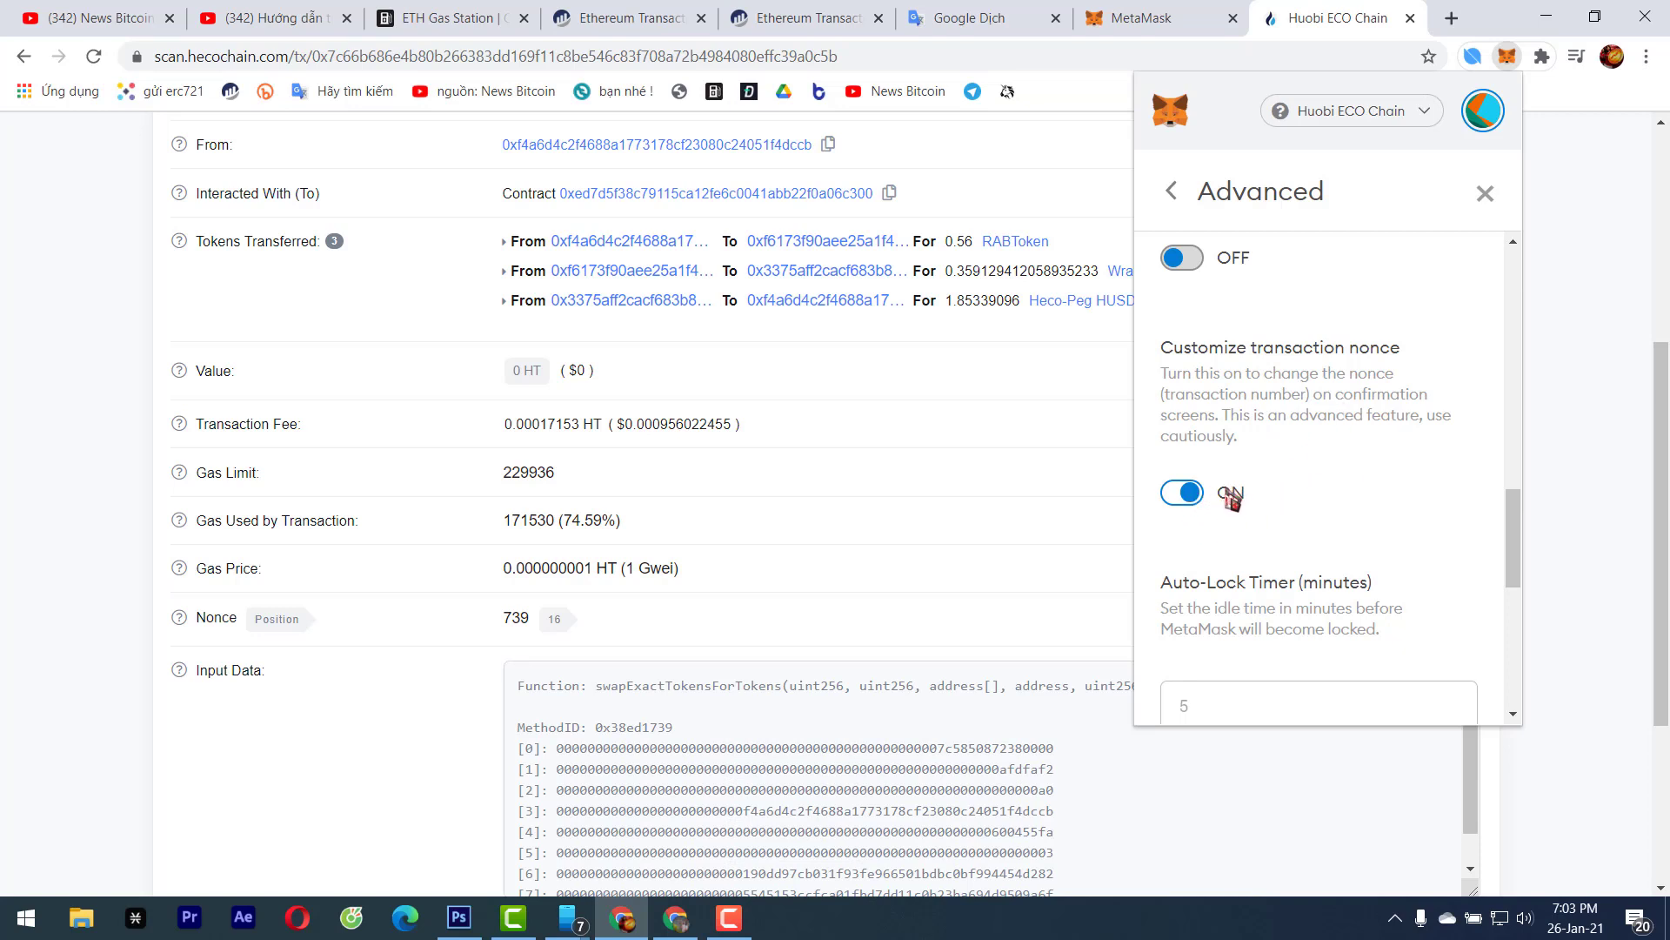
{"action": "left_click", "coordinate": [1486, 194]}
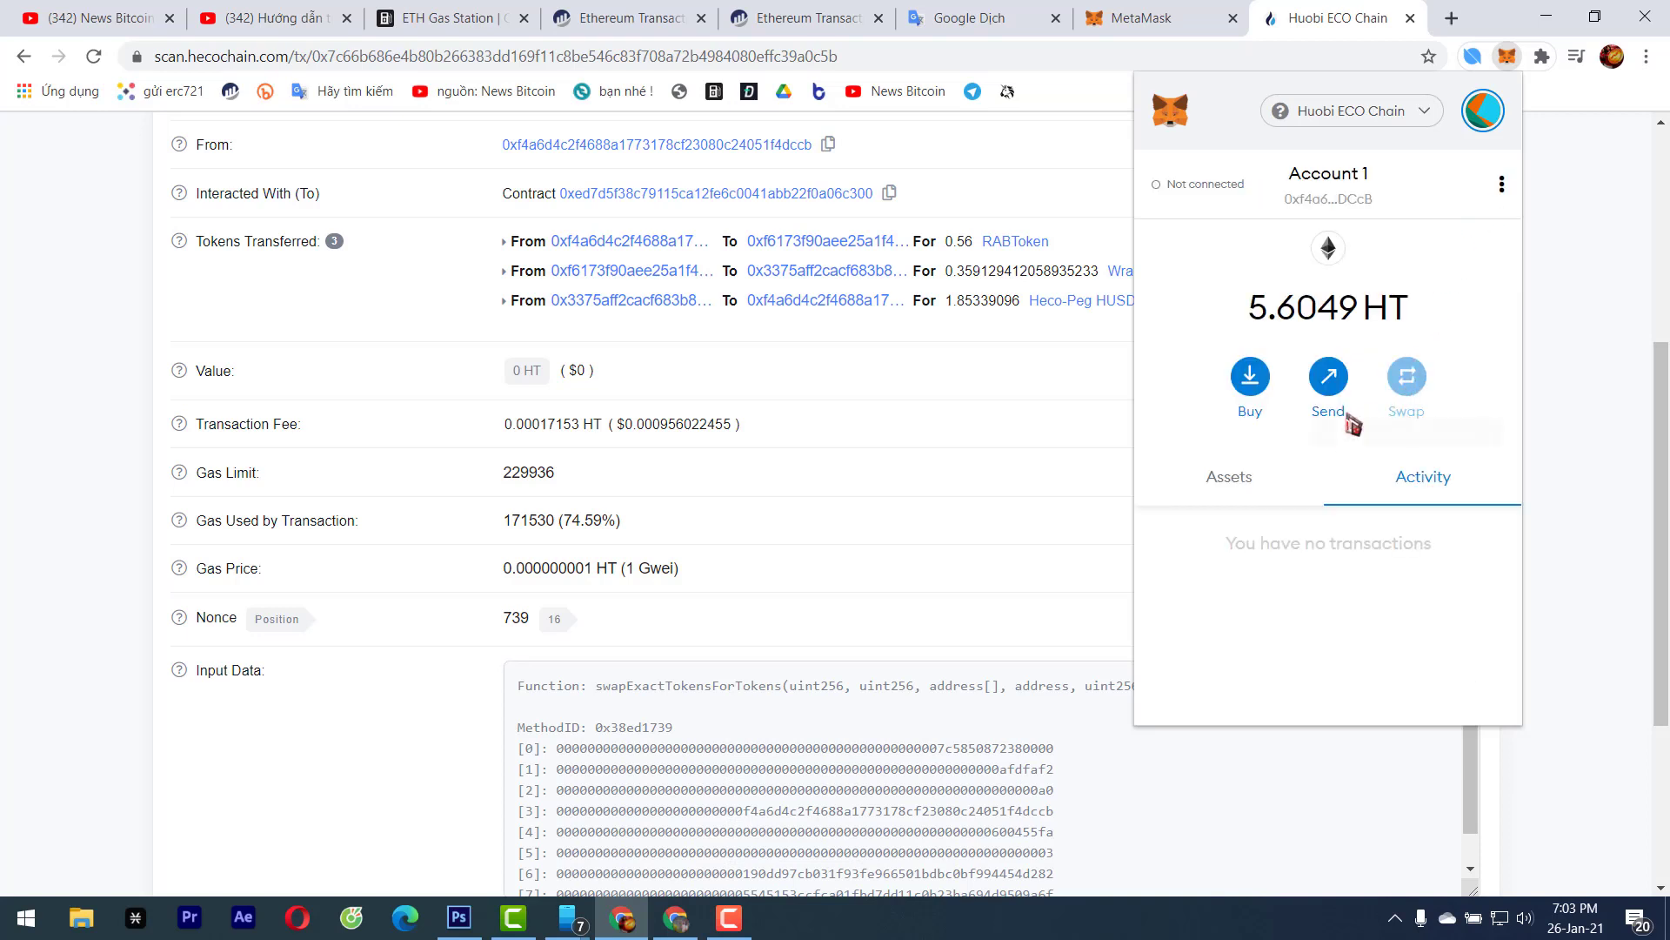
Copy Account 1's address and start a send transaction with that same address as the recipient
{"action": "left_click", "coordinate": [1318, 200]}
{"action": "left_click", "coordinate": [1340, 413]}
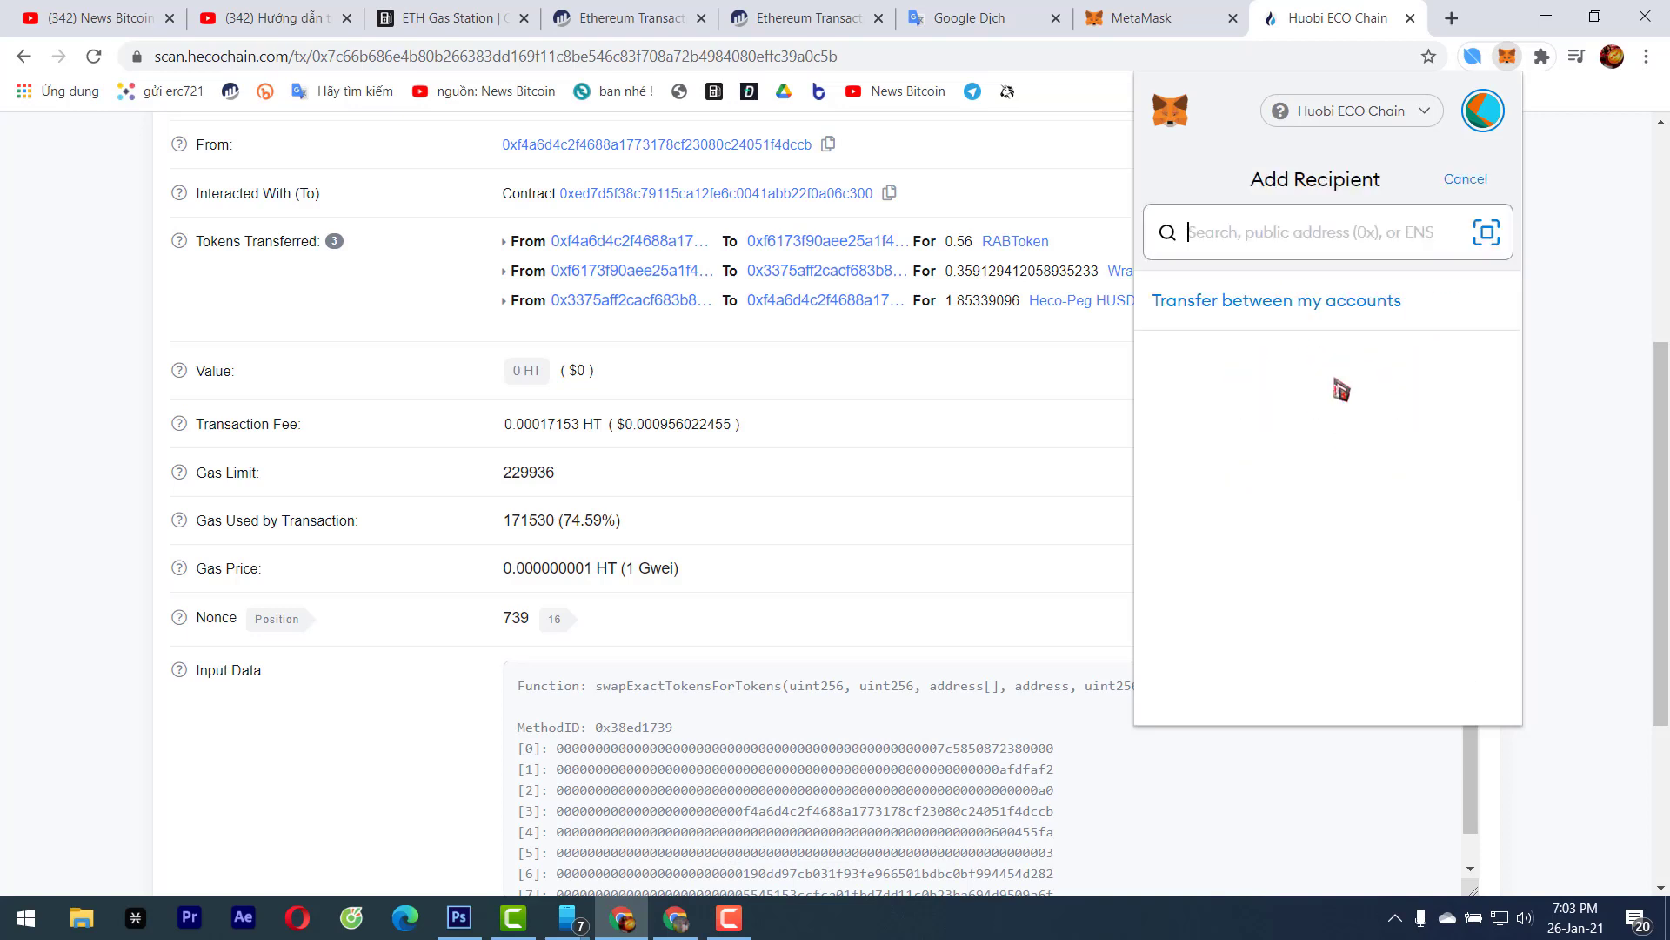
{"action": "right_click", "coordinate": [1349, 243]}
{"action": "left_click", "coordinate": [1354, 417]}
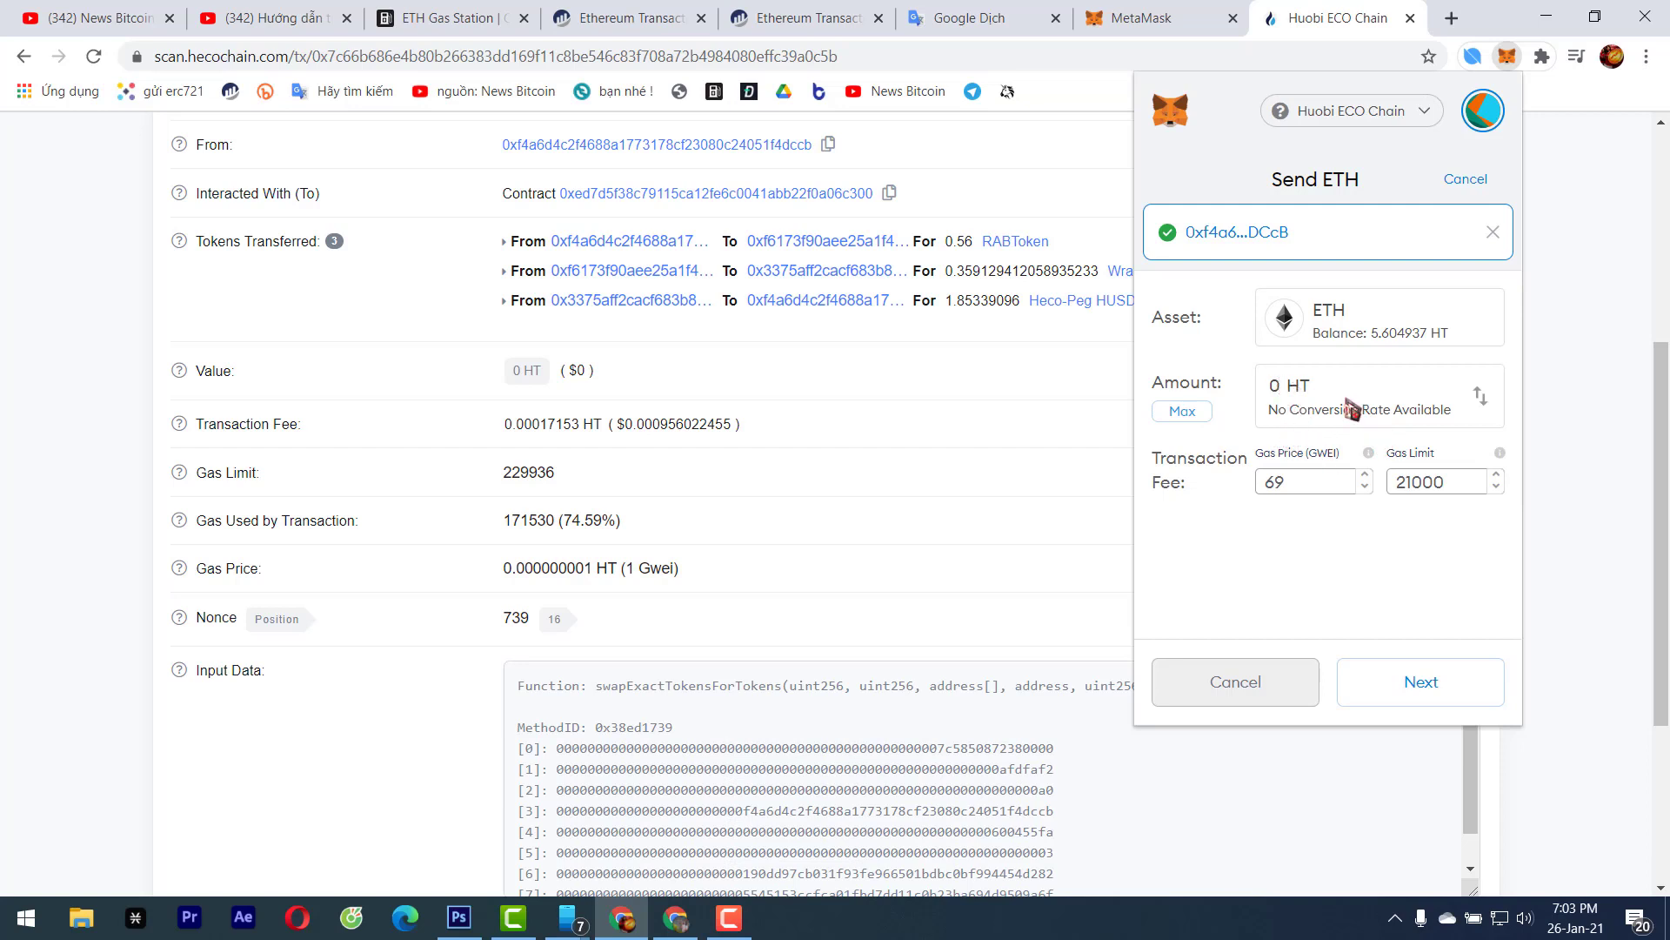
Set the 0 HT transfer's gas price to 3 GWEI and its custom nonce to 739
{"action": "left_click", "coordinate": [1307, 487]}
{"action": "left_click_drag", "start_coordinate": [1306, 487], "coordinate": [1244, 491]}
{"action": "left_click", "coordinate": [1442, 685]}
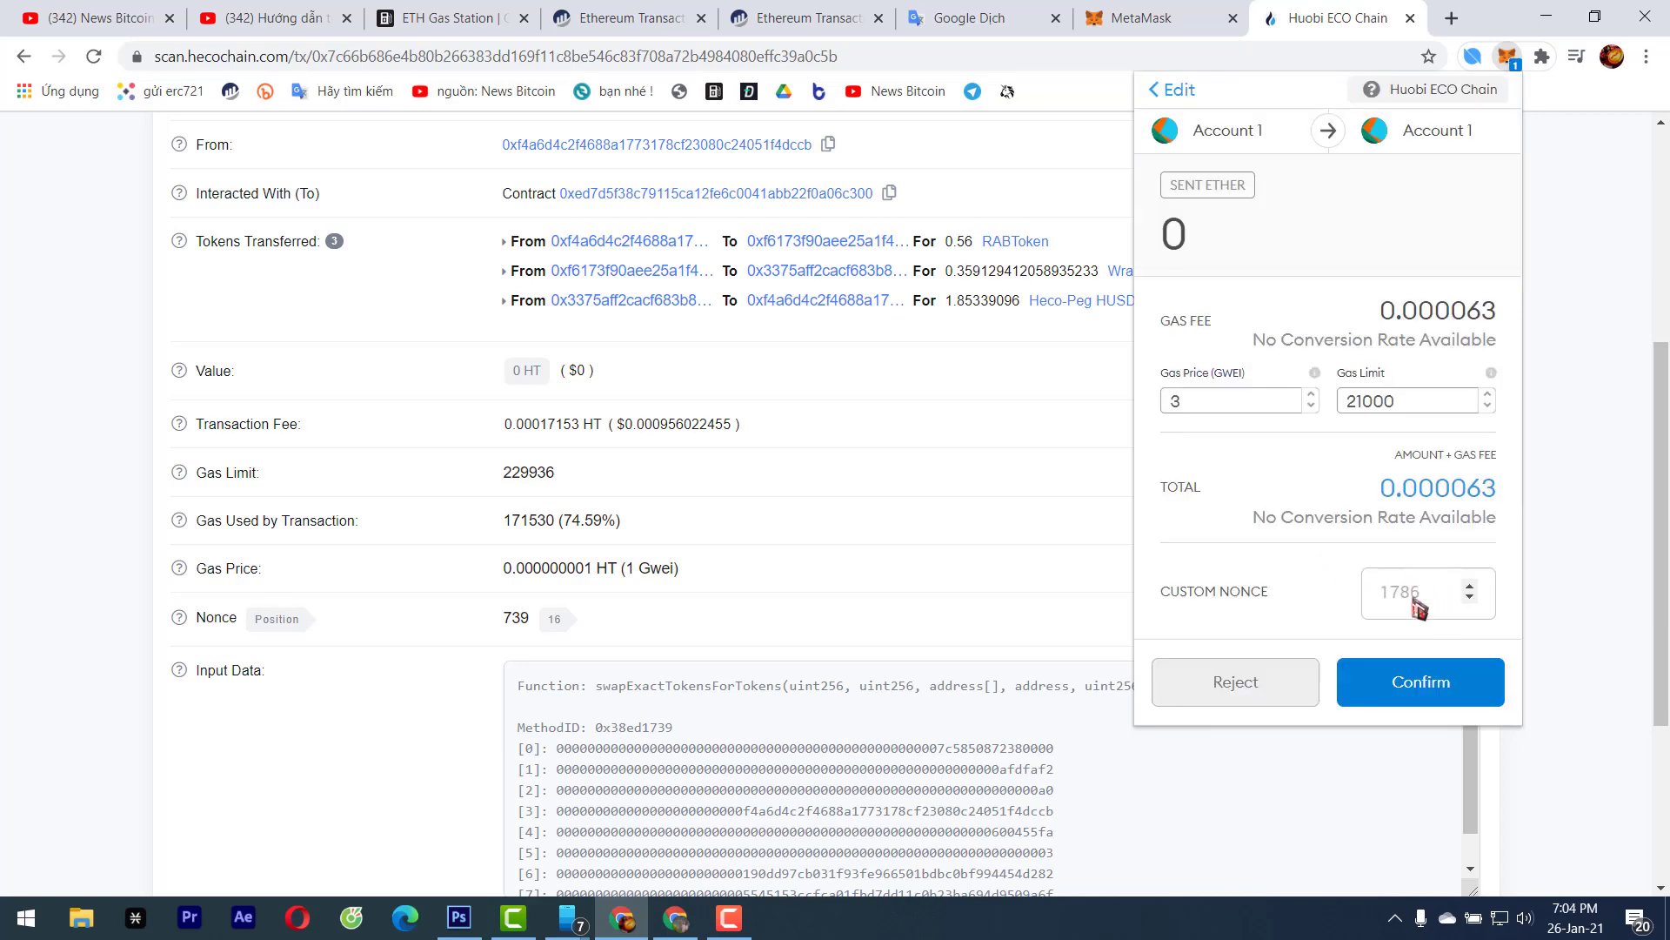
{"action": "left_click", "coordinate": [1416, 589]}
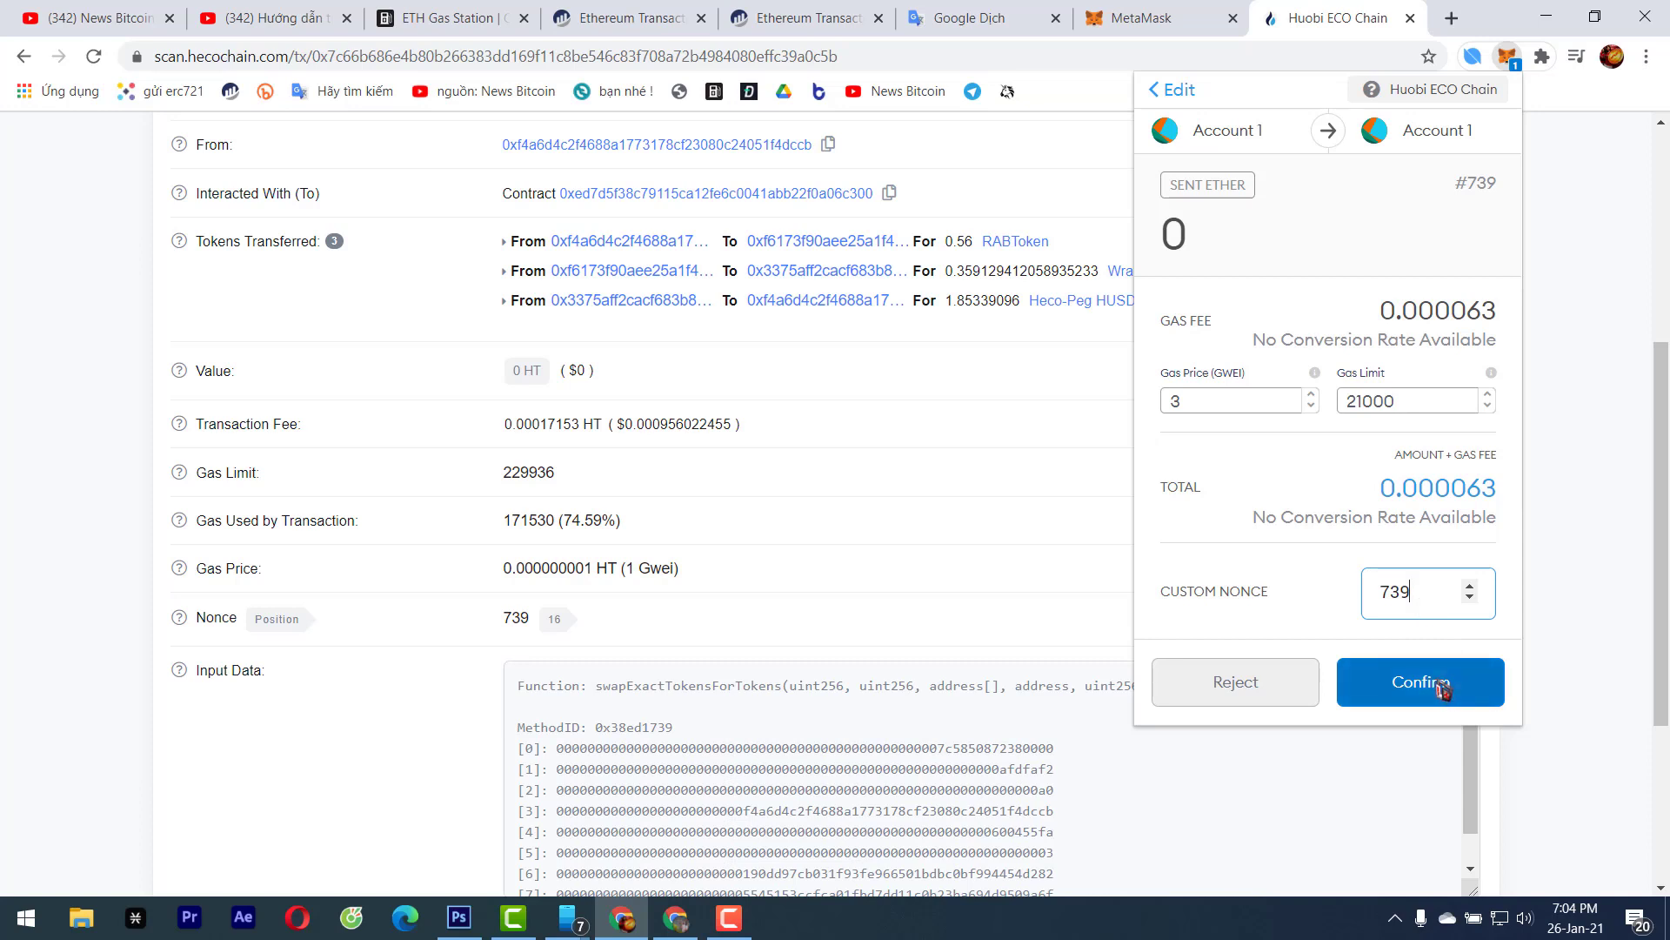
Reject the prepared 0 HT transaction with nonce 739 and return to the start of the HecoScan transaction details
{"action": "left_click", "coordinate": [1291, 696]}
{"action": "left_click", "coordinate": [1066, 488]}
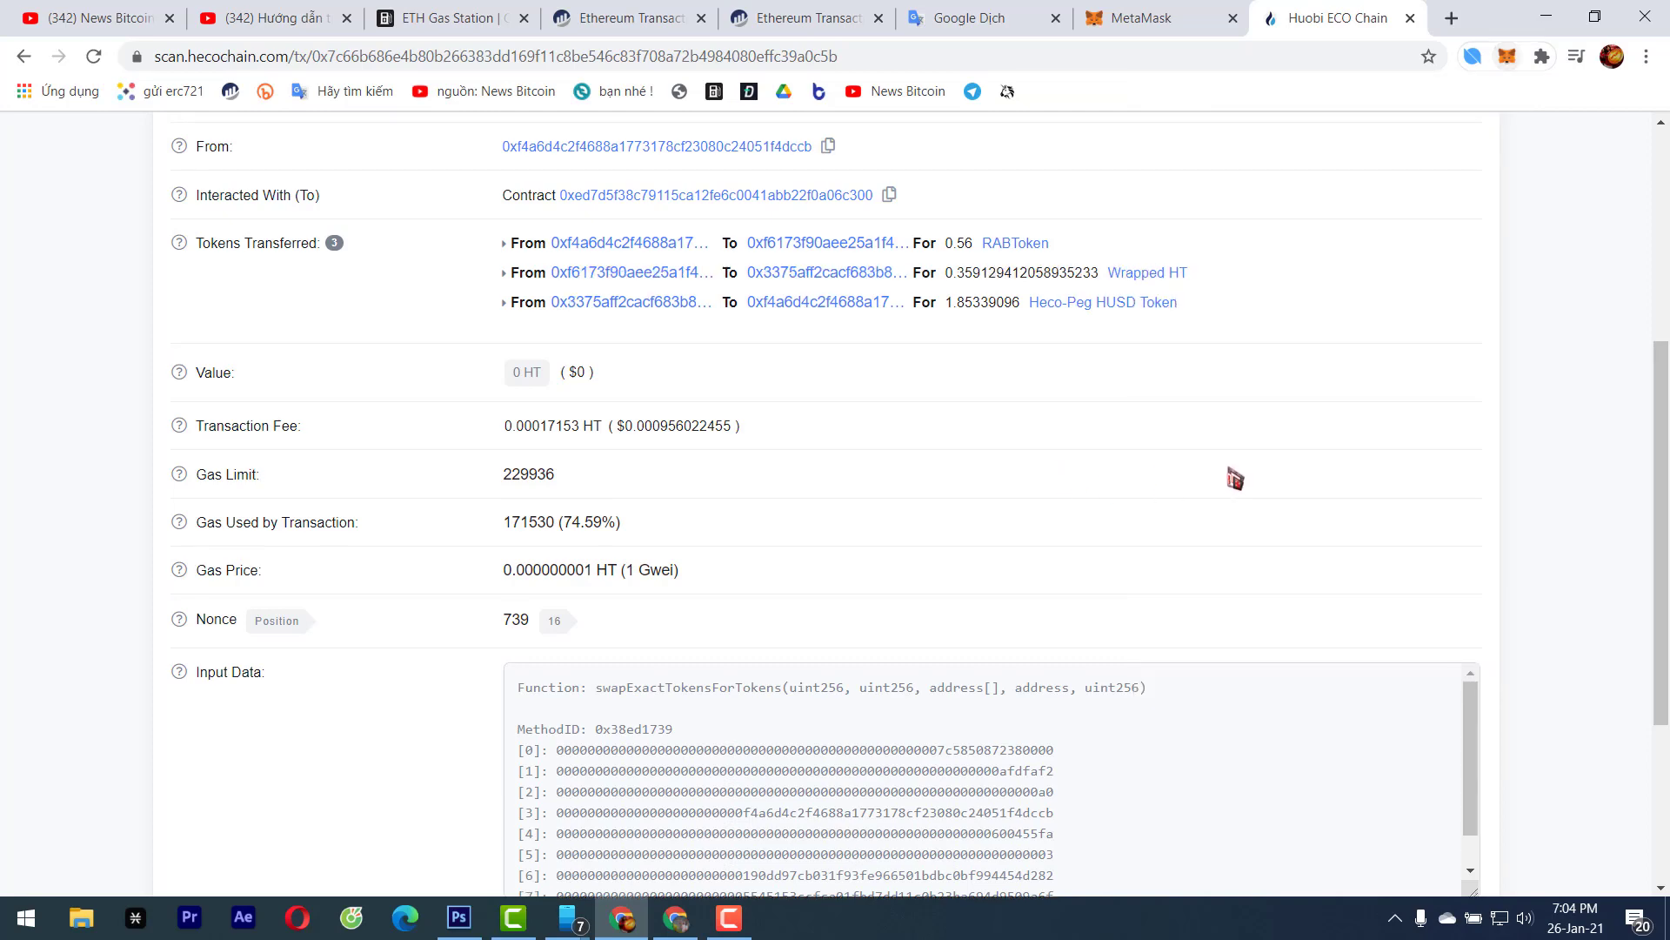
{"action": "scroll", "coordinate": [1235, 470], "scroll_direction": "up", "scroll_amount": 5}
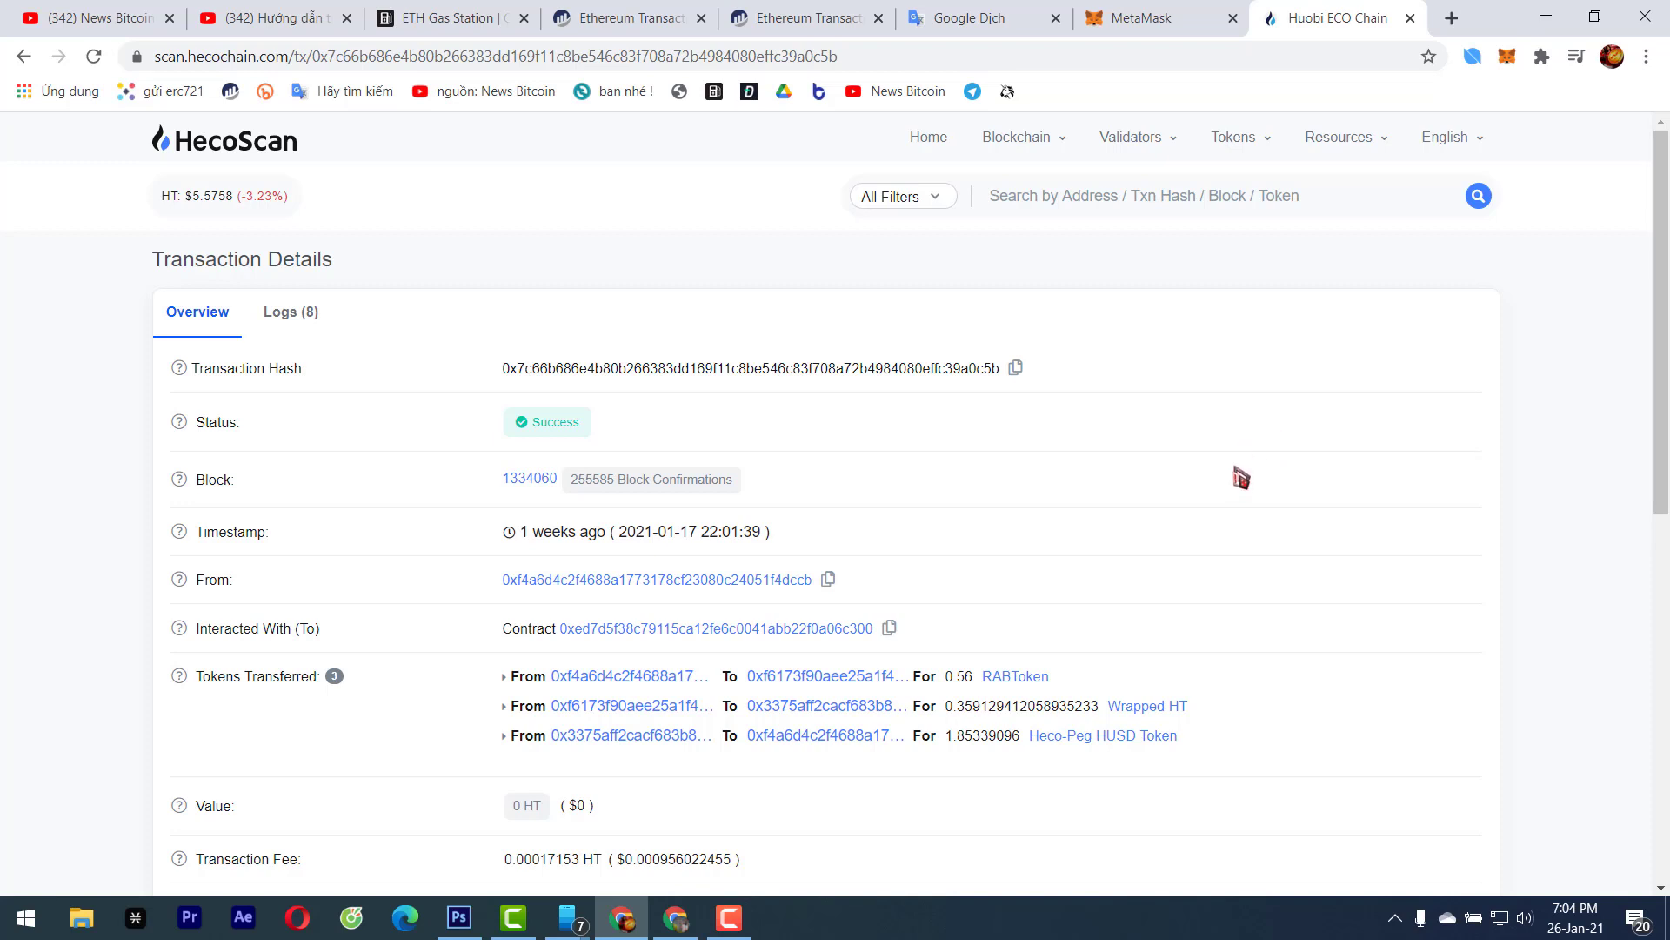
Switch to Google Translate and add "3.Nếu như có nhiều lệnh pending thì chúng ta sẽ huỷ lệnh" to the source text
{"action": "key", "text": "ctrl+6"}
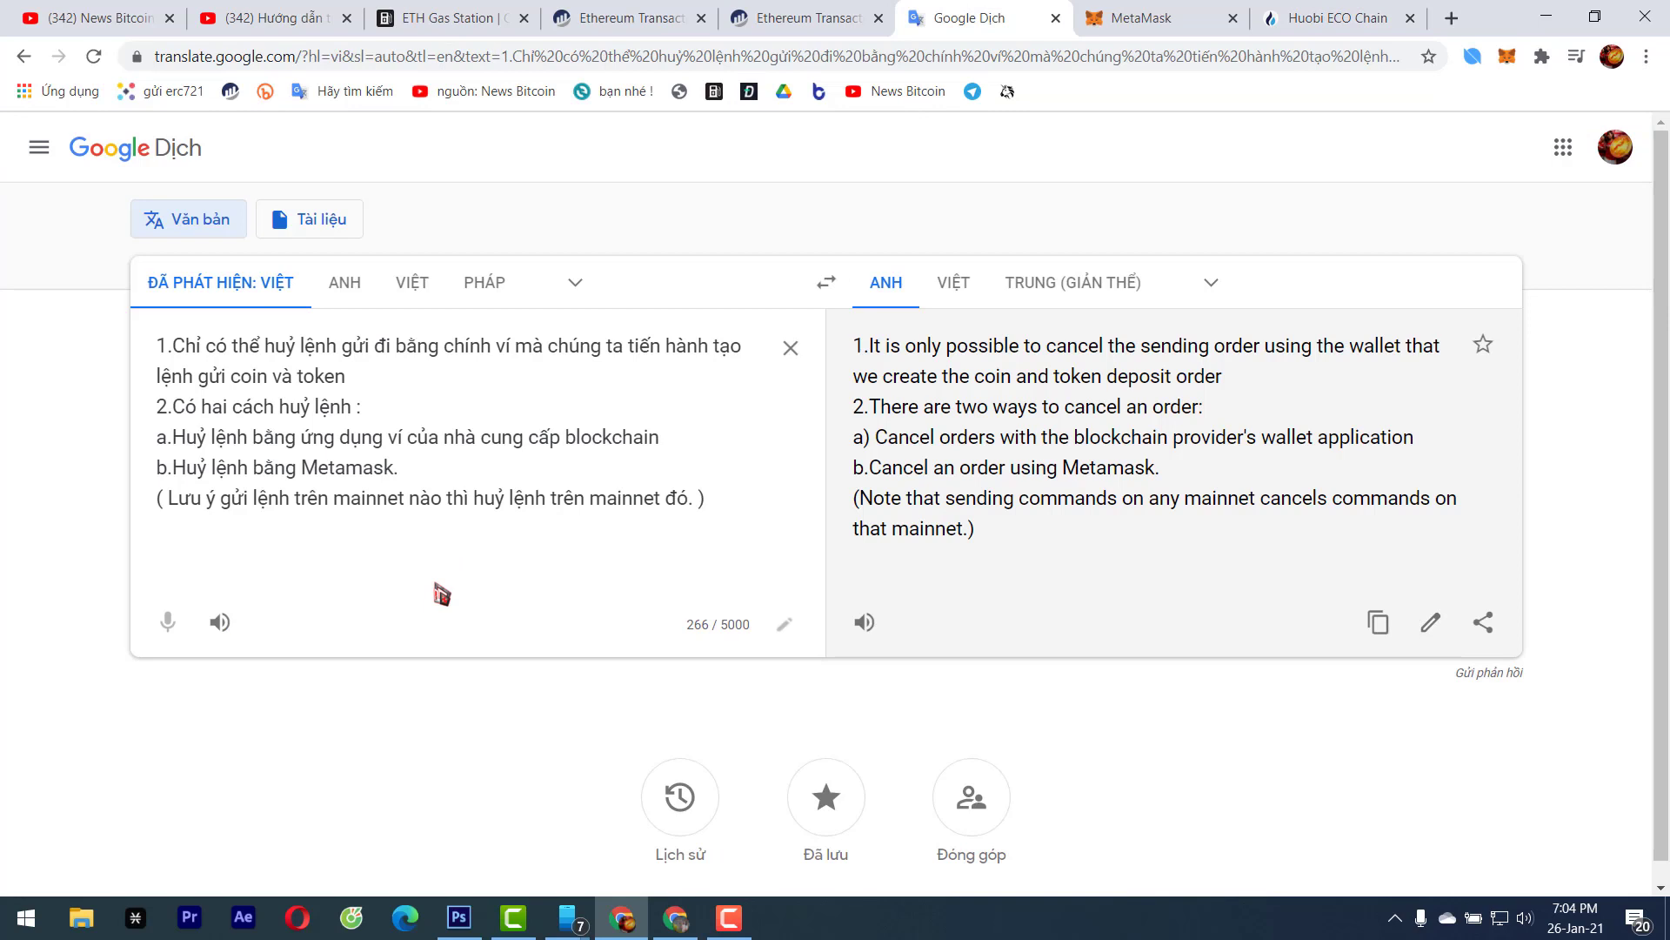
{"action": "type", "text": "3"}
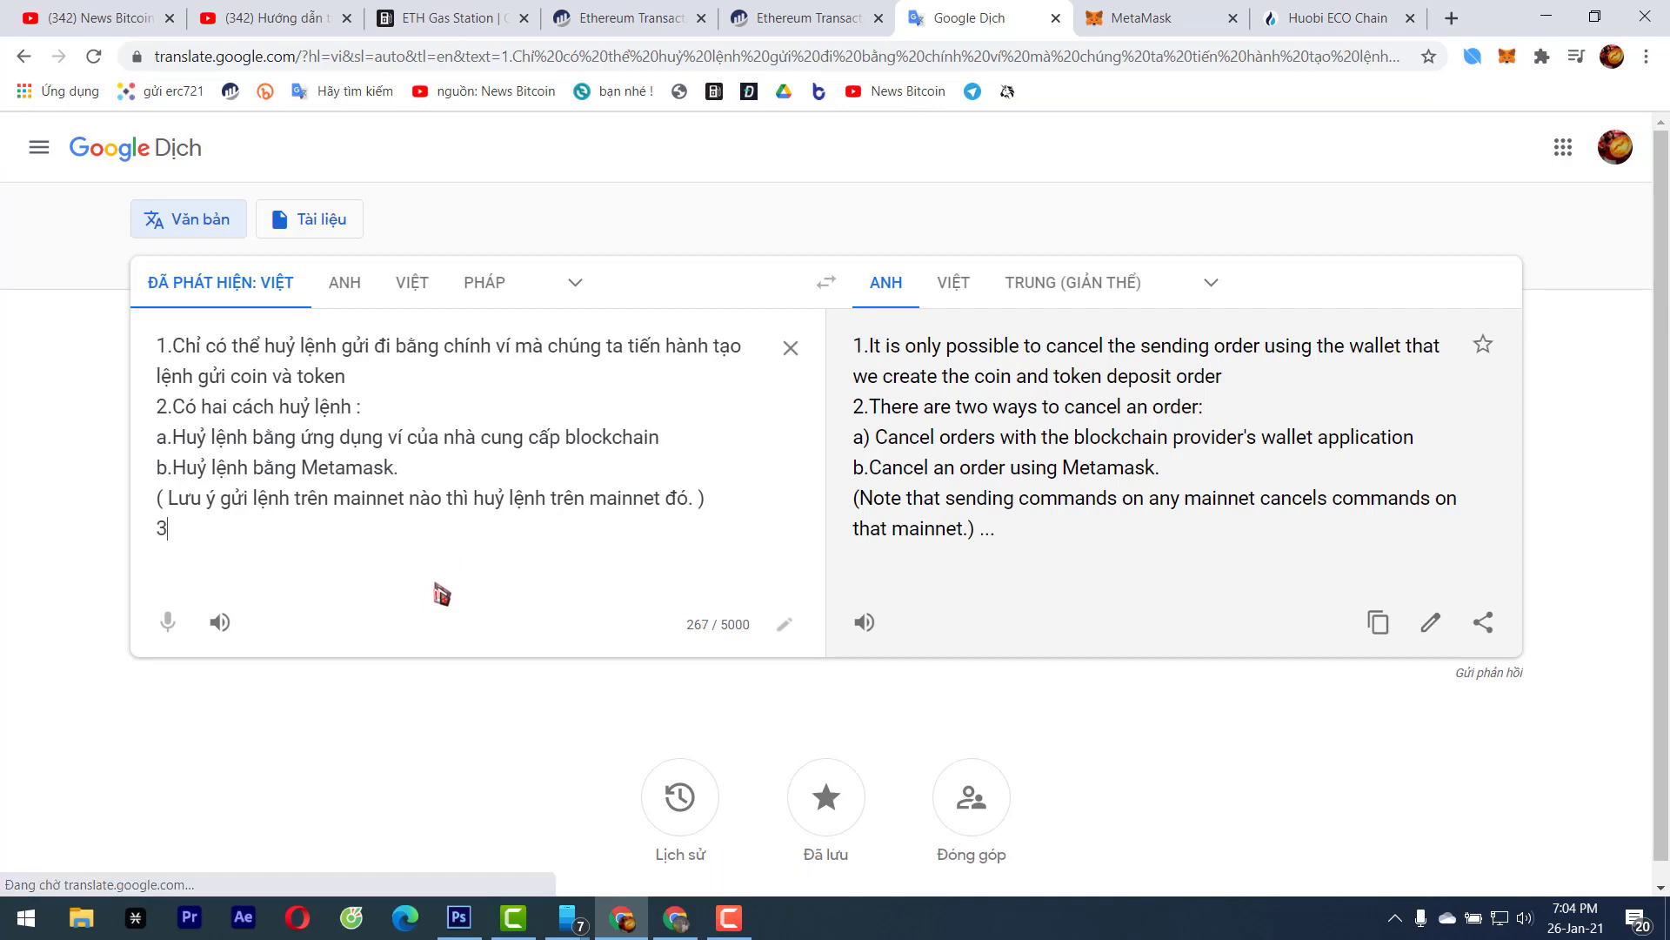
{"action": "type", "text": ".Nêu như co"}
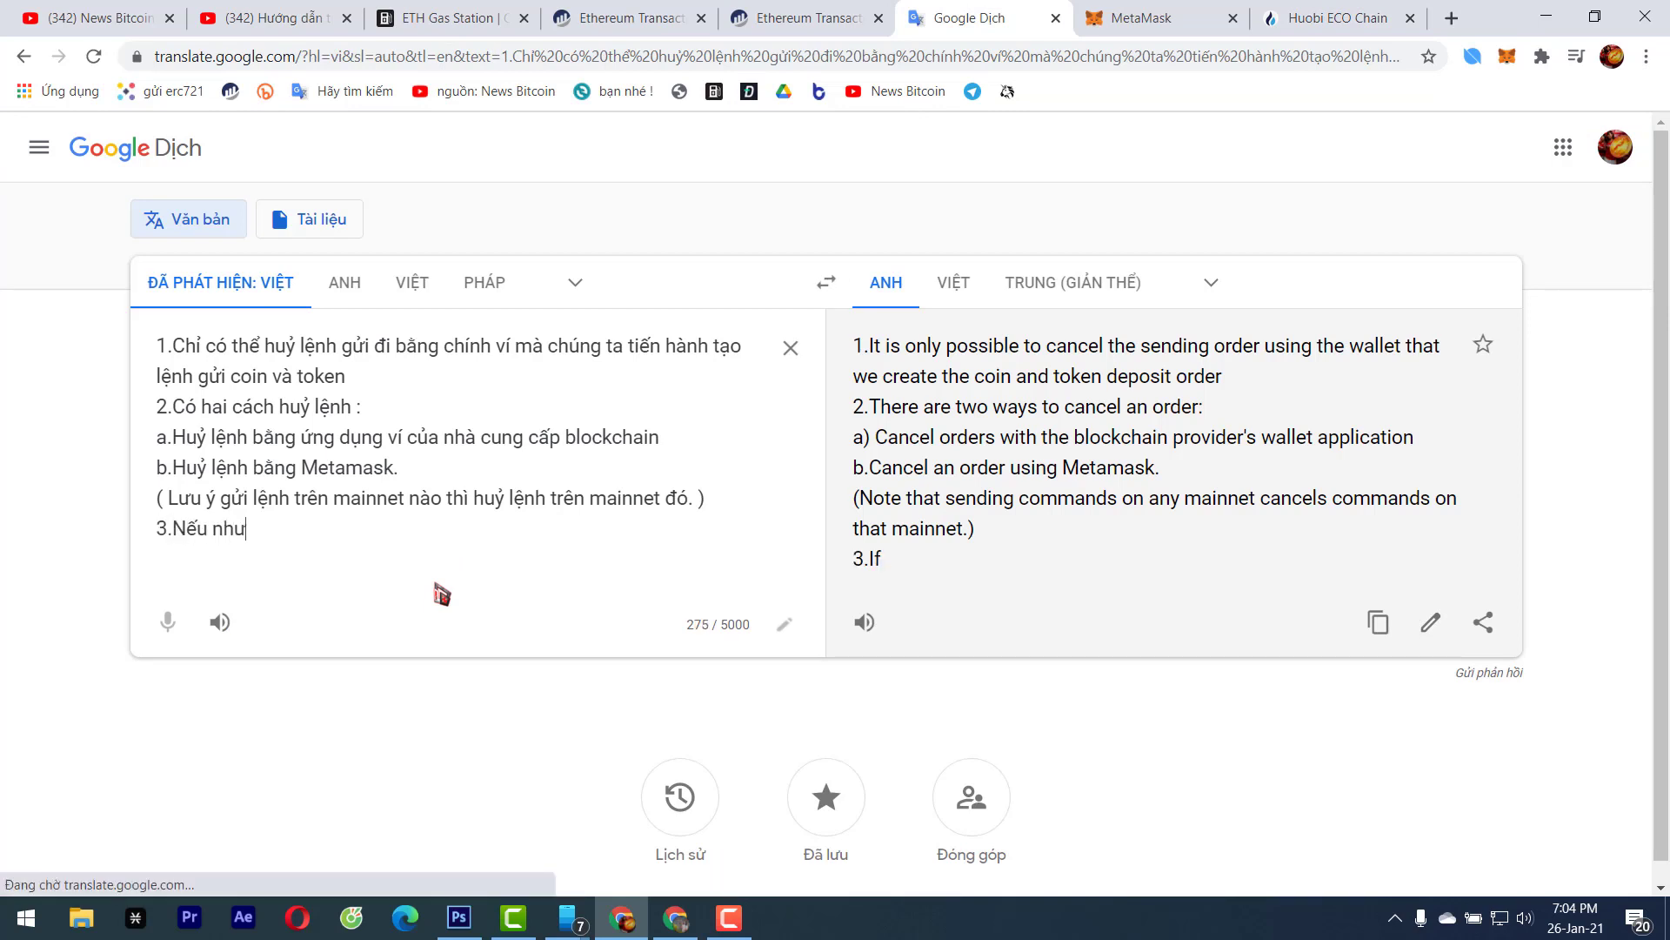
{"action": "type", "text": " nhie"}
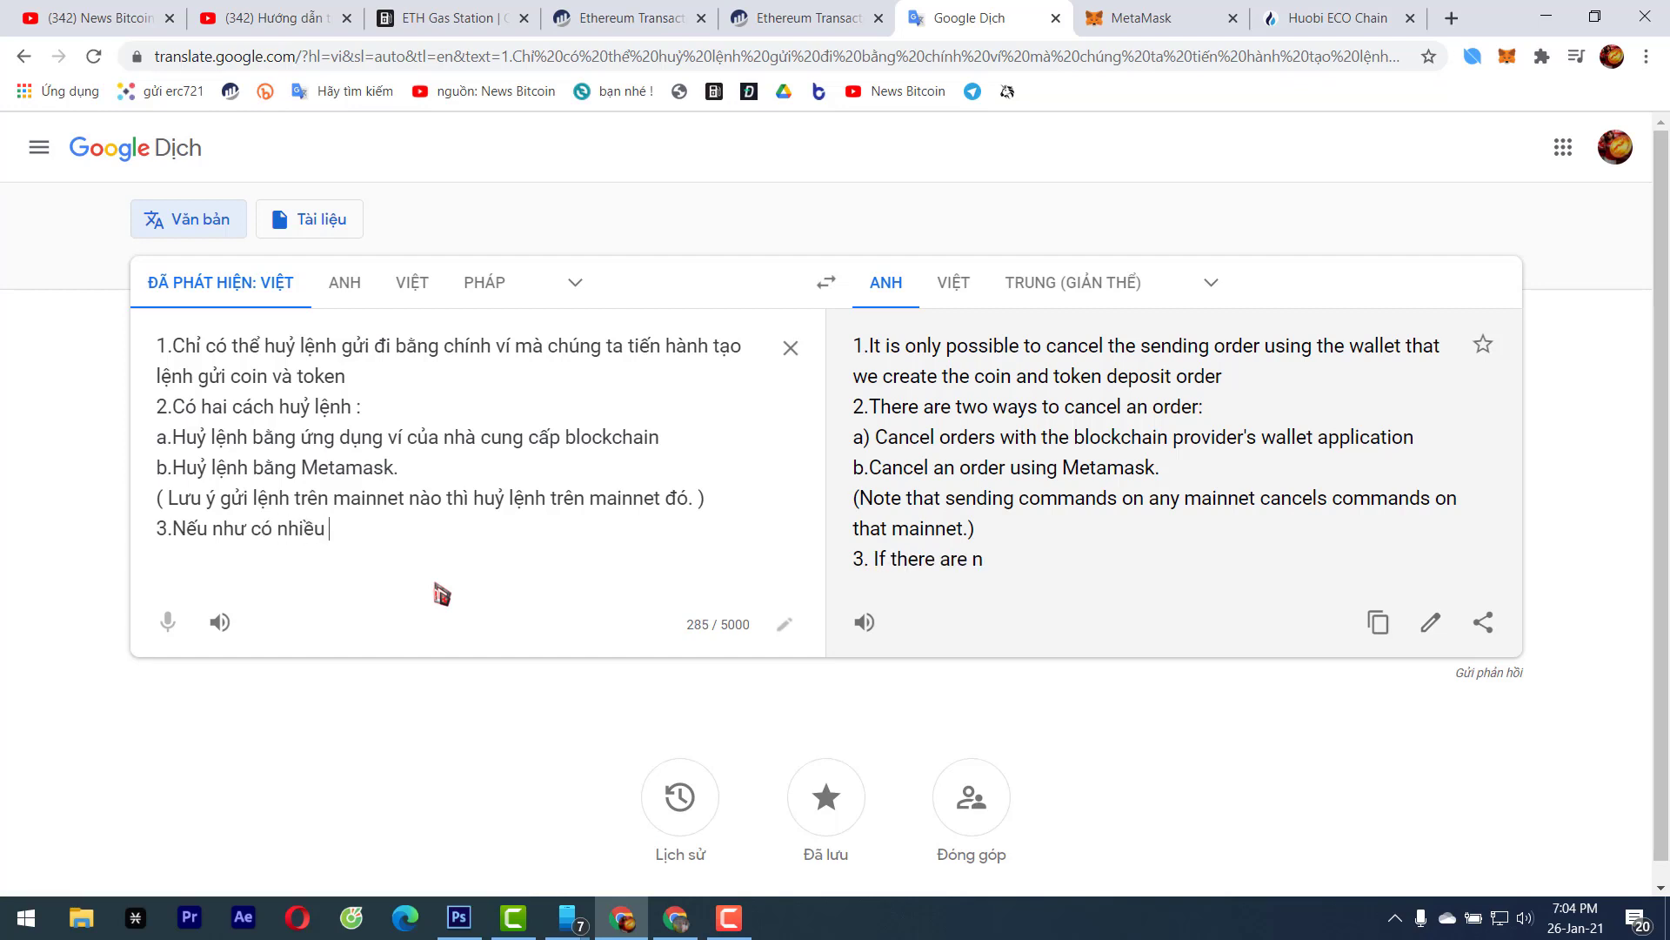
{"action": "type", "text": "u lệnh pendi"}
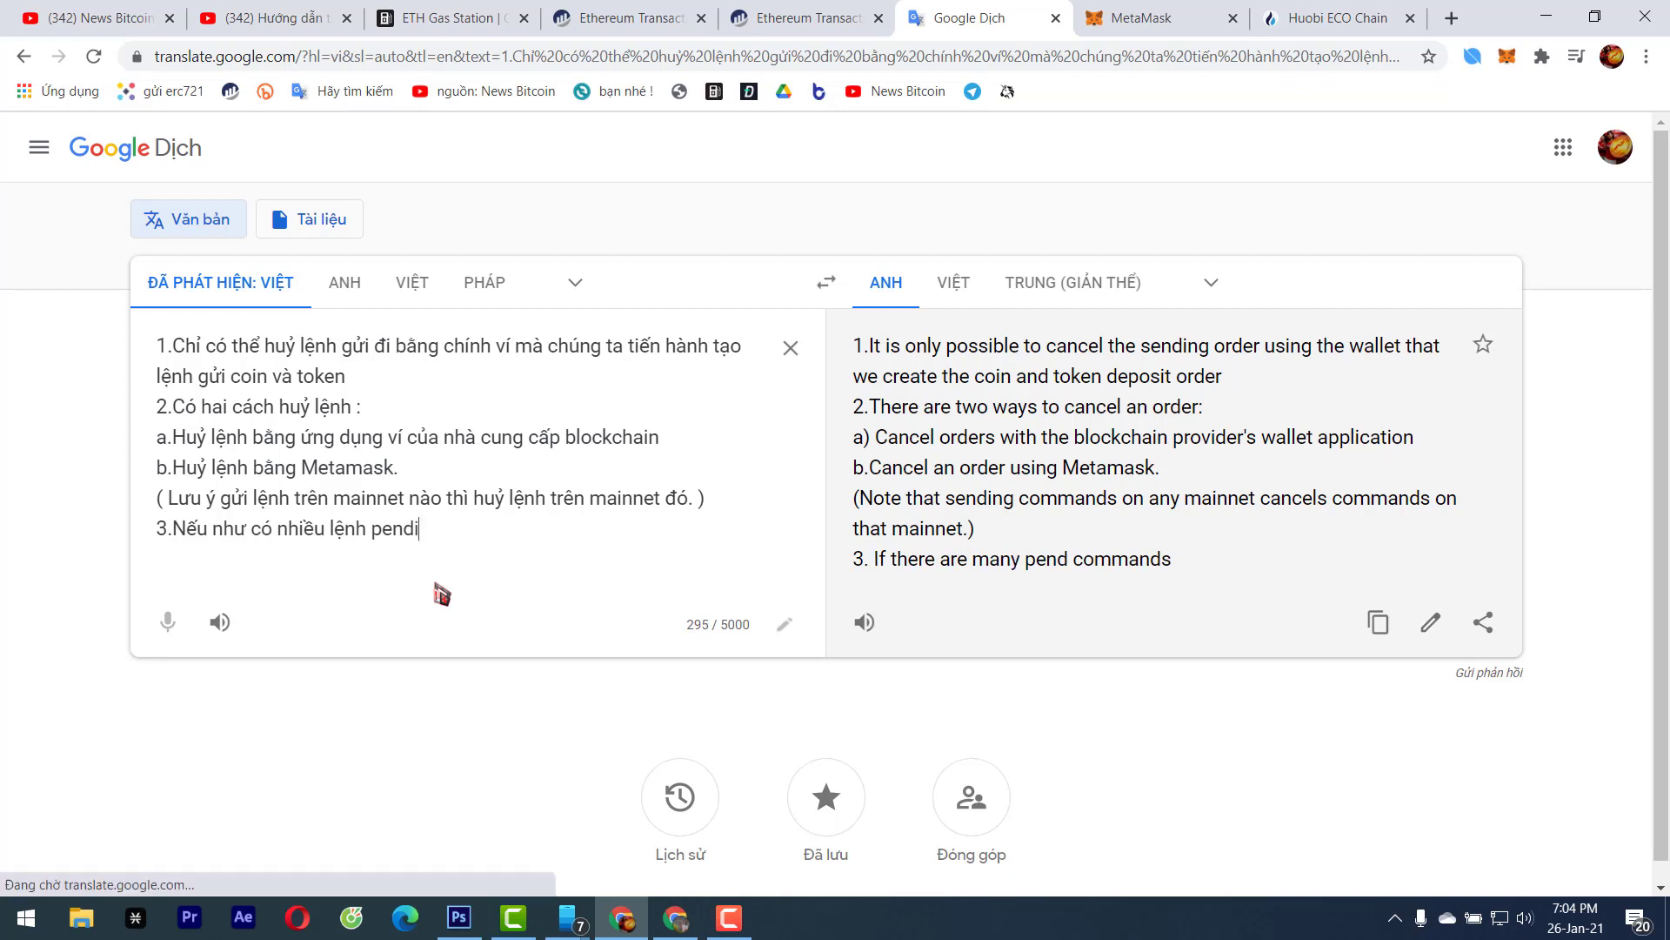
{"action": "type", "text": "ng thì c"}
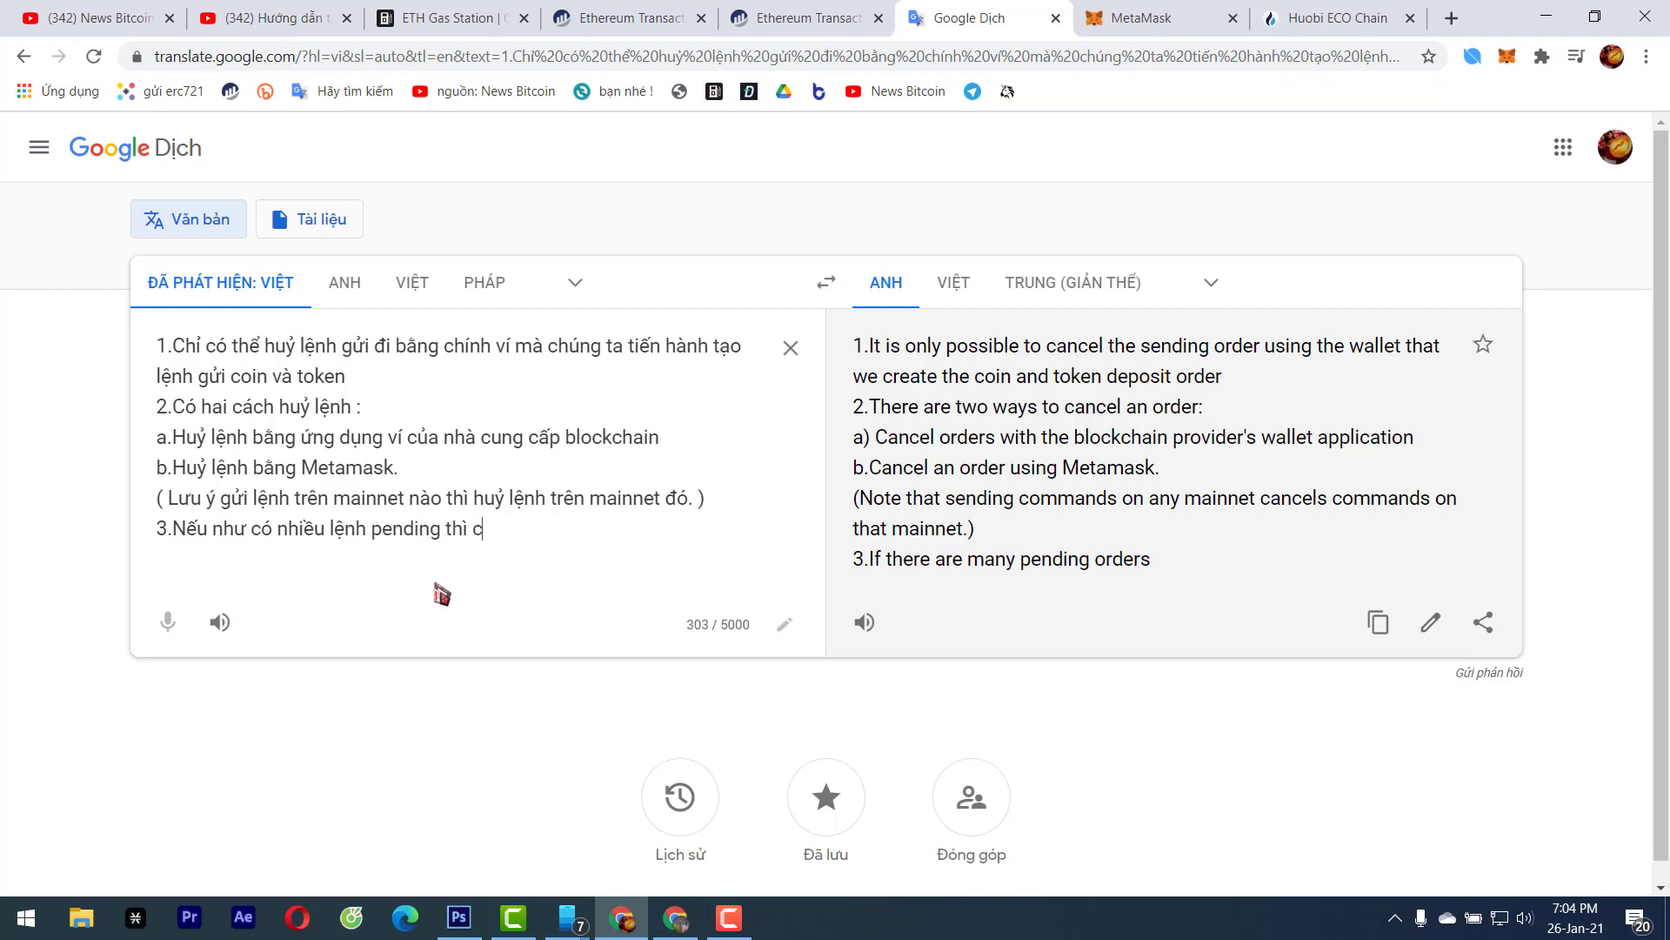
{"action": "type", "text": "húng ta sé hu"}
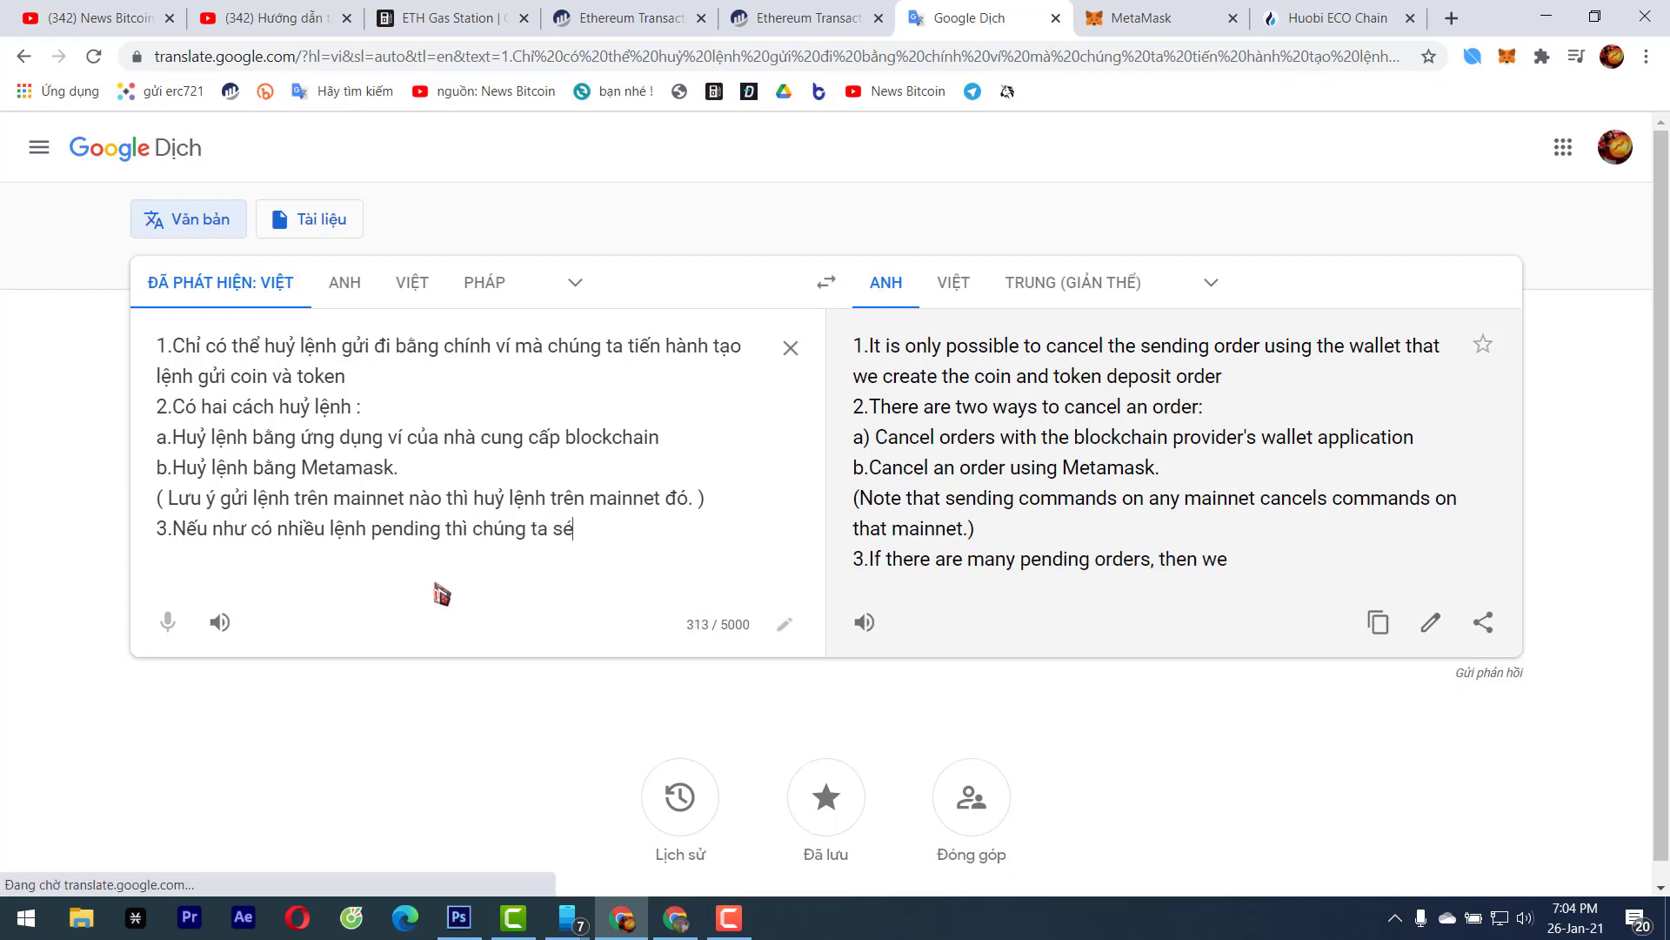
{"action": "type", "text": "ỷ lệnh"}
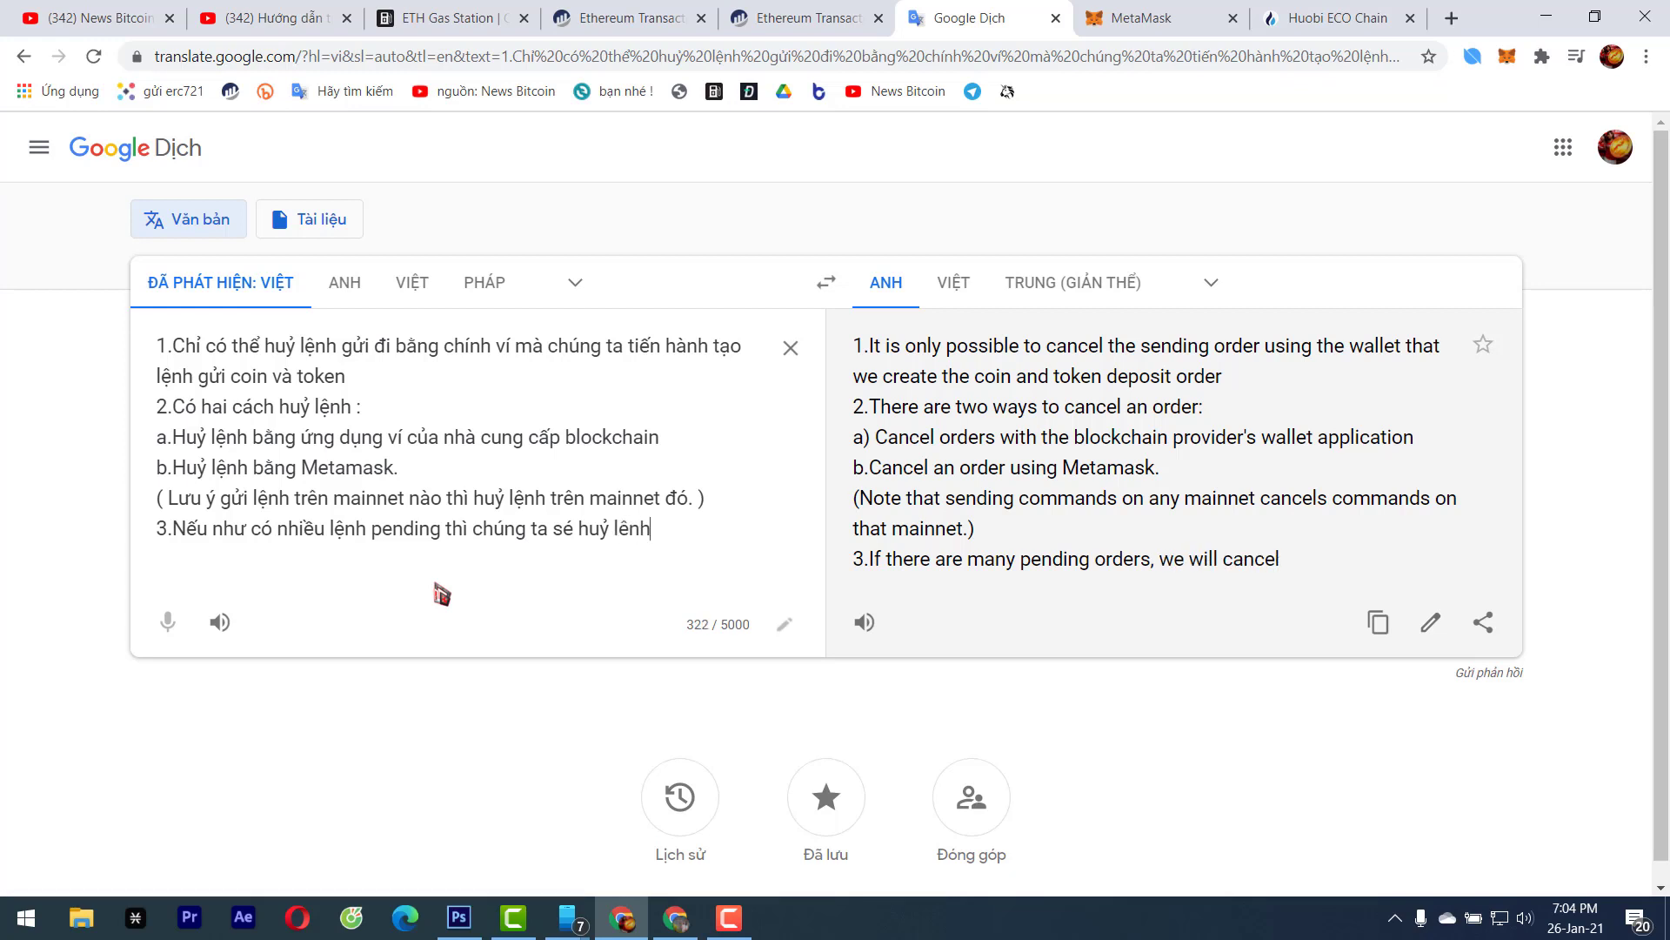
{"action": "left_click", "coordinate": [575, 531]}
{"action": "left_click", "coordinate": [684, 544]}
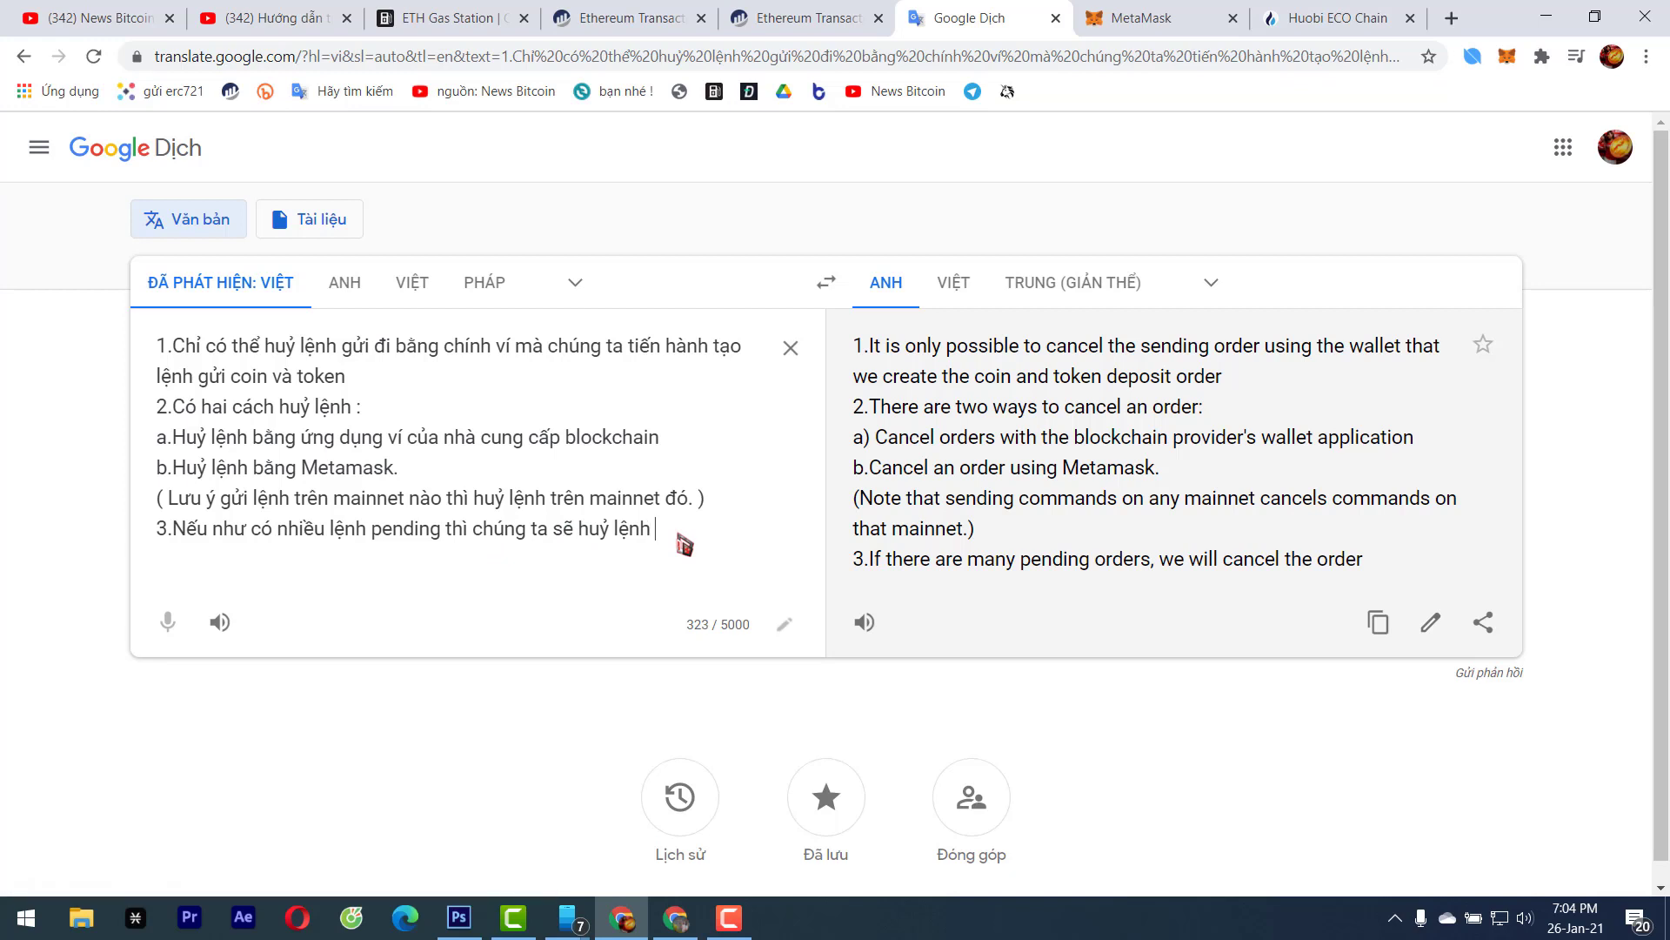
Continue note 3 with "theo thứ tự từ lệnh cũ nhất đến lệnh mới nhất" and start a new line
{"action": "type", "text": "theo thứ tự t"}
{"action": "type", "text": "ừ lệnh "}
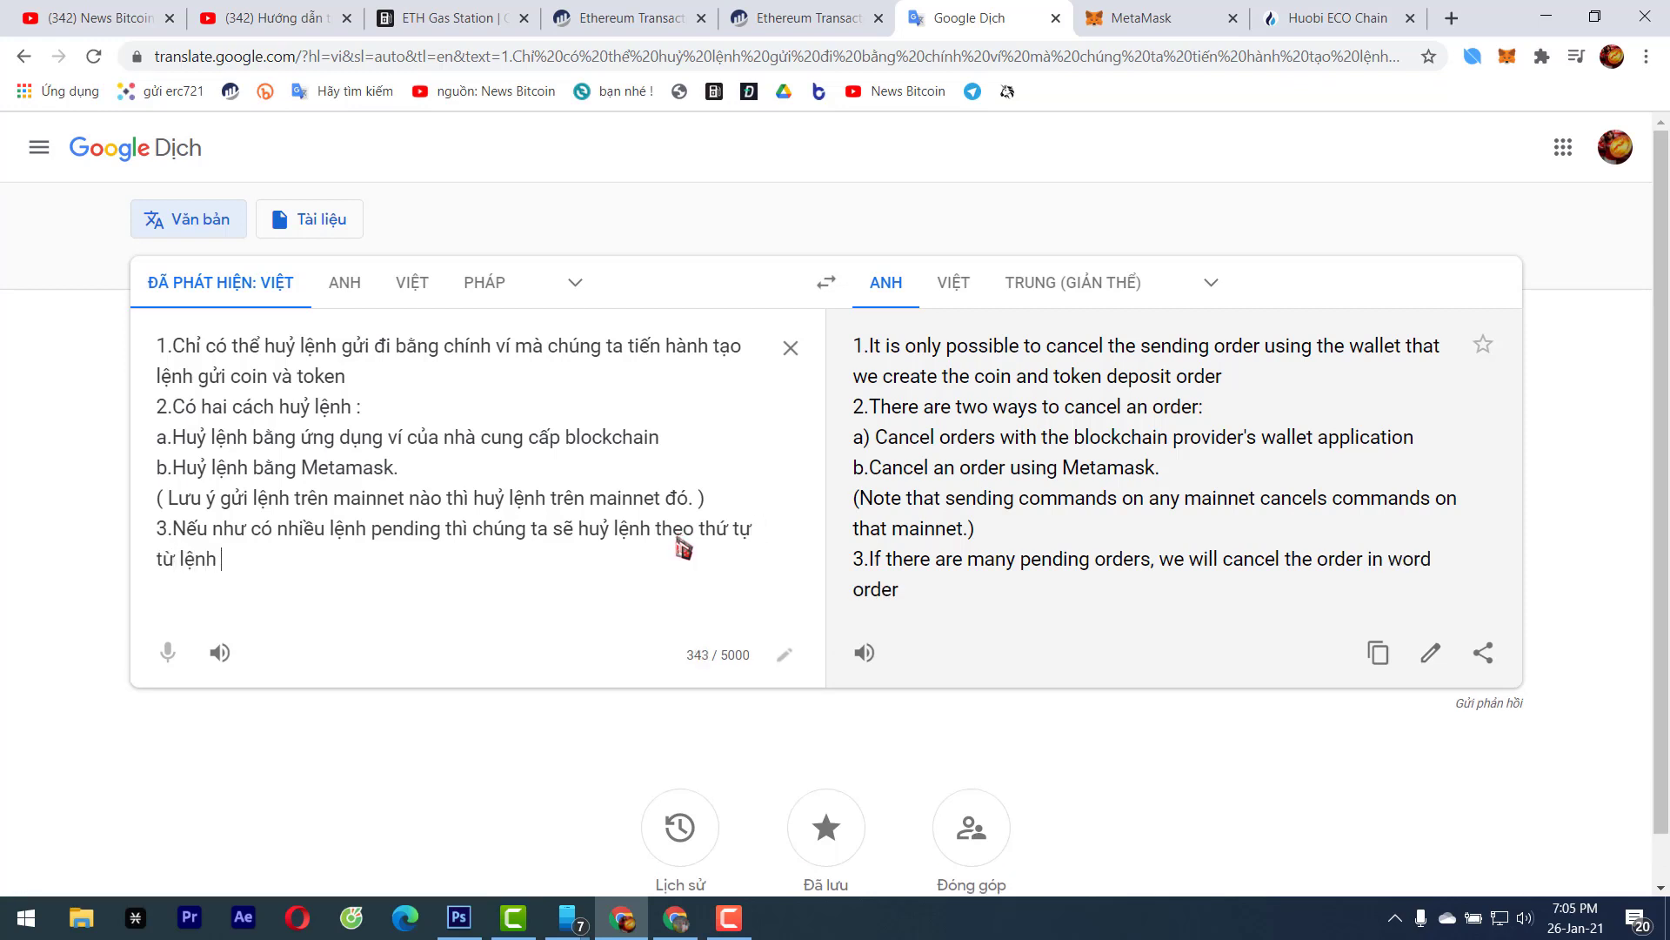
{"action": "type", "text": "cũ nhất dđến lệnh "}
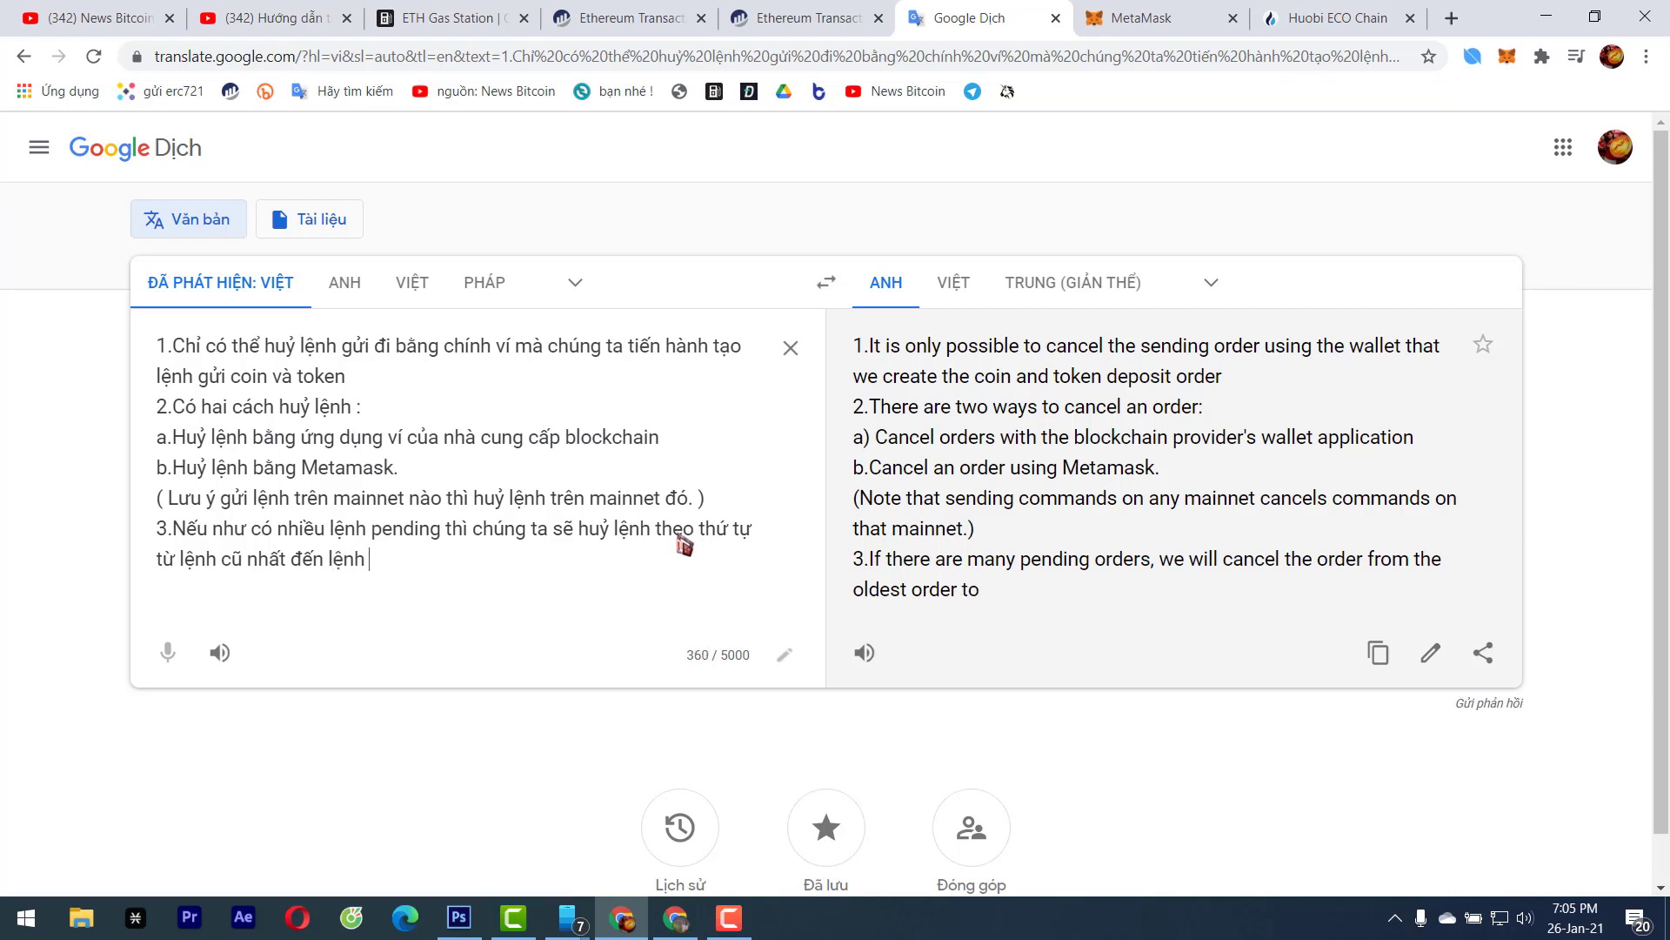
{"action": "type", "text": "mới nha"}
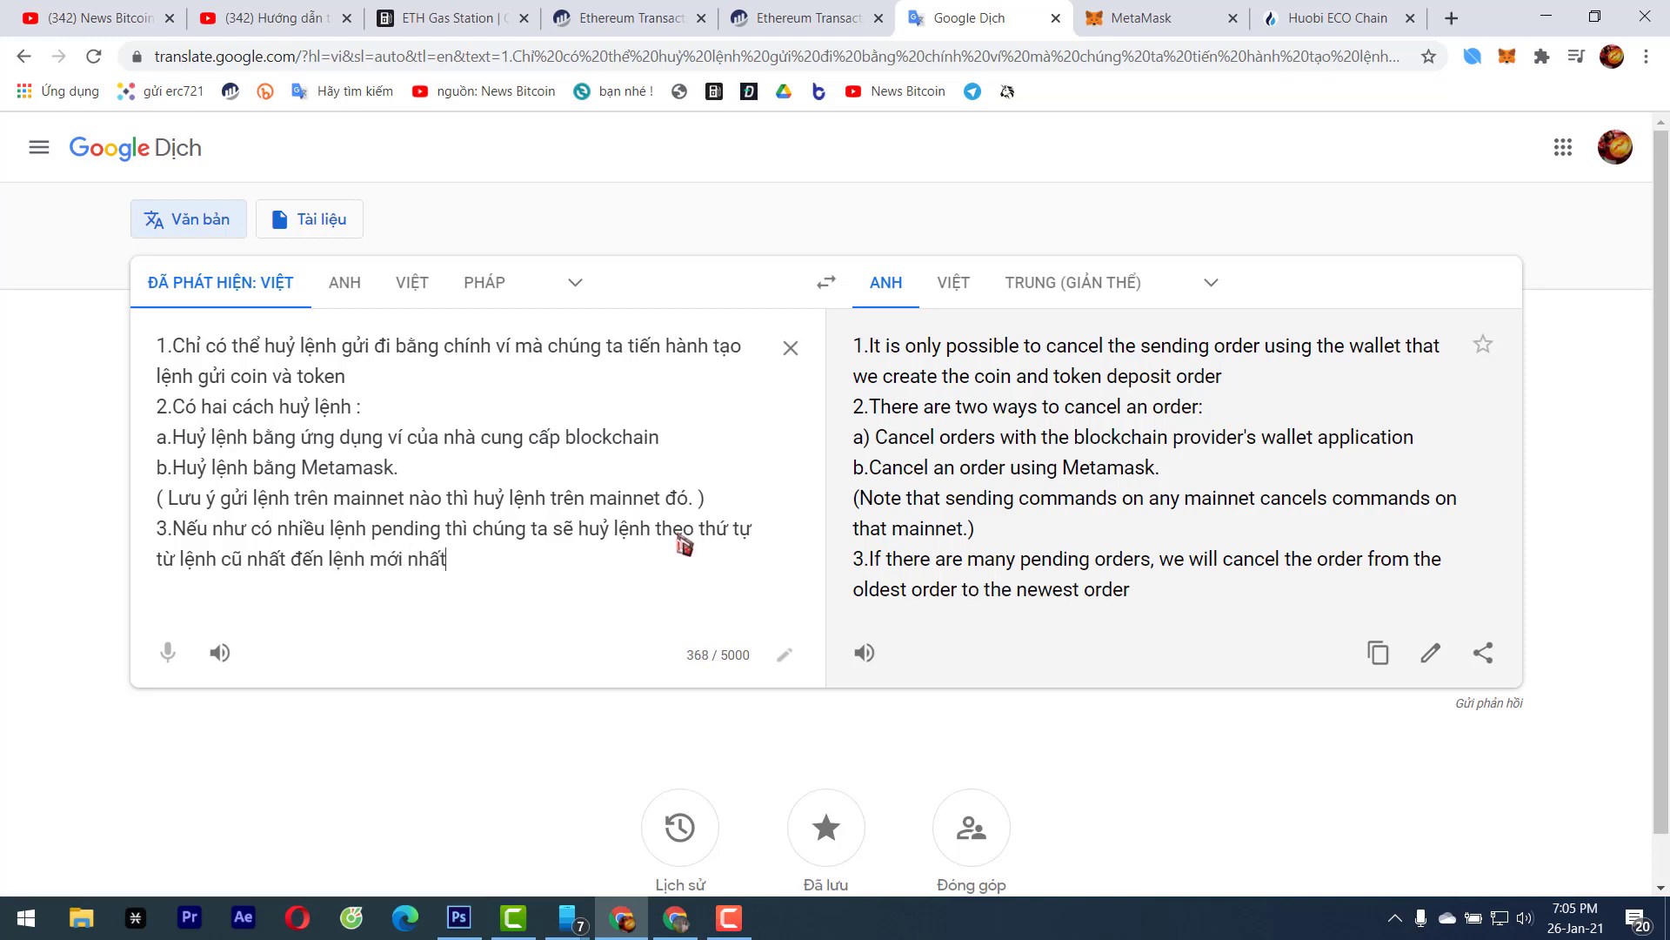
{"action": "key", "text": "Return"}
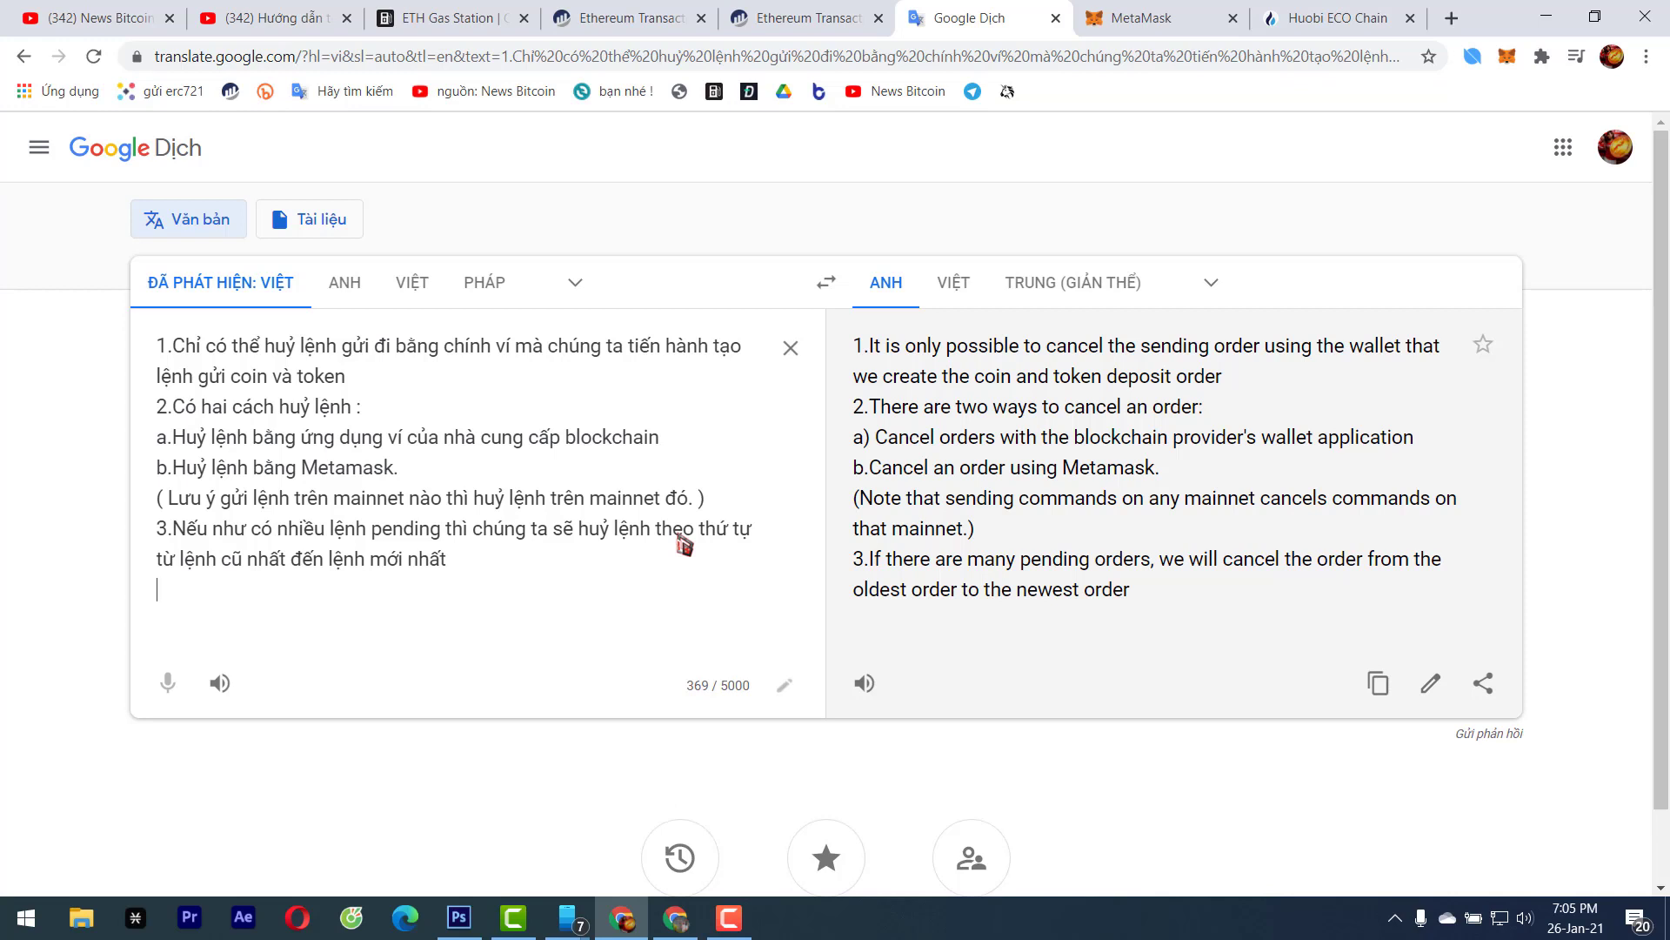
Insert "gửi đi" before "pending" in note 3 of the source text
{"action": "left_click", "coordinate": [373, 532]}
{"action": "type", "text": "gửi đi"}
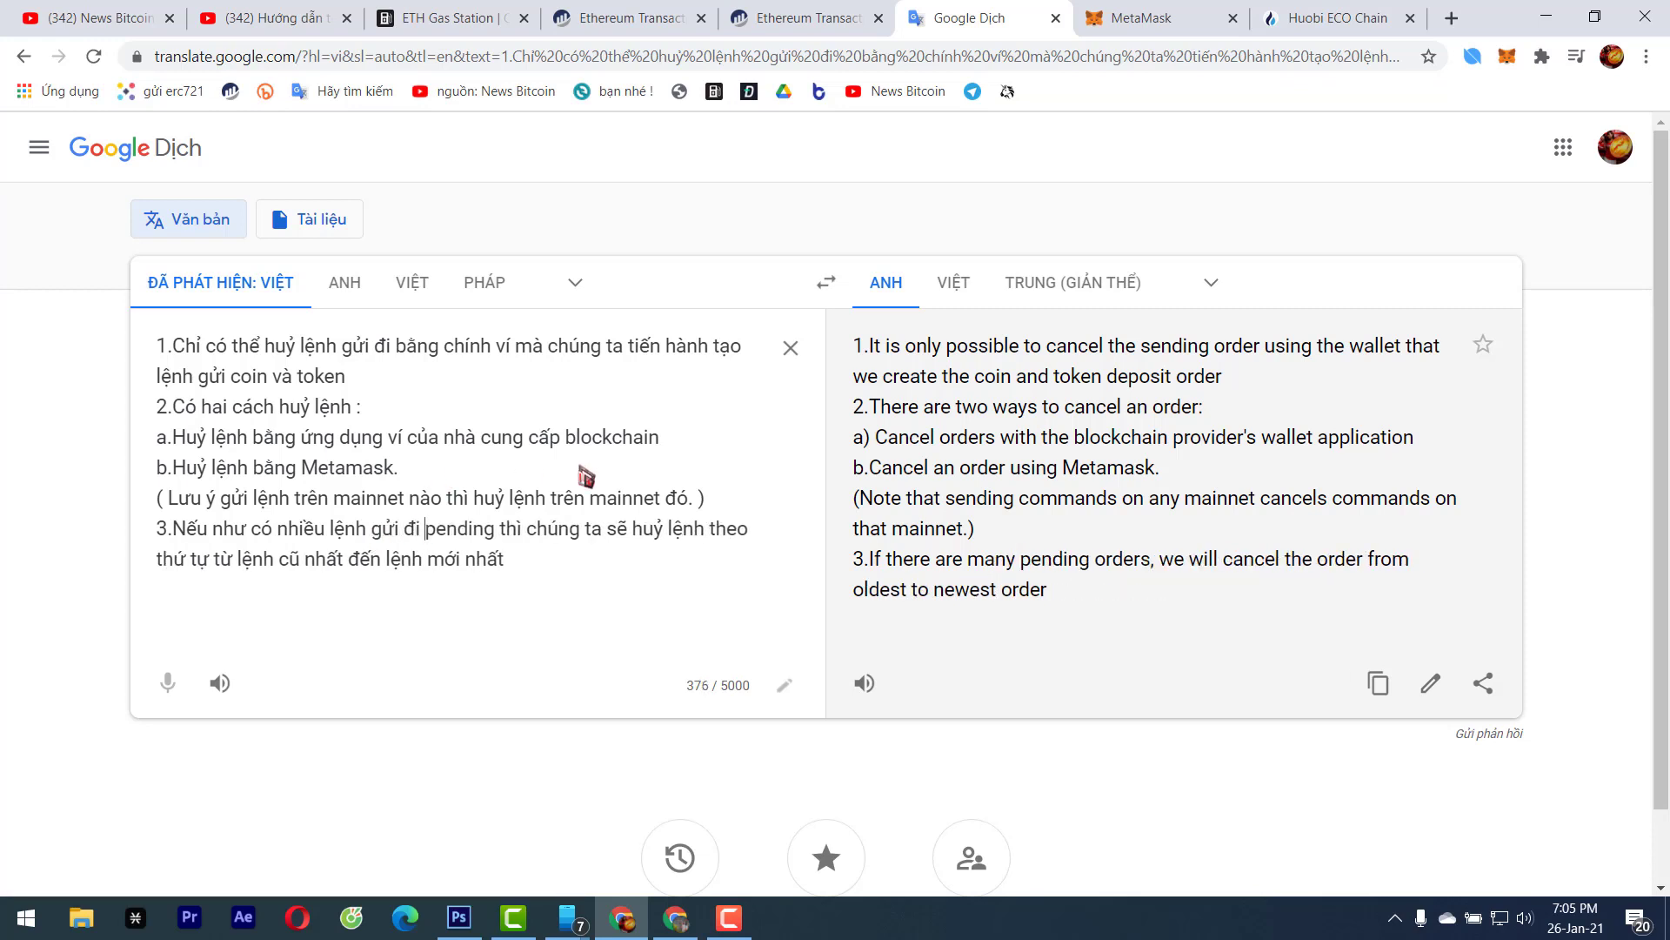
{"action": "key", "text": "Return"}
Check Account 1 in MetaMask from the HecoScan page, and open CoinMarketCap through a web search in a new tab
{"action": "left_click", "coordinate": [1331, 19]}
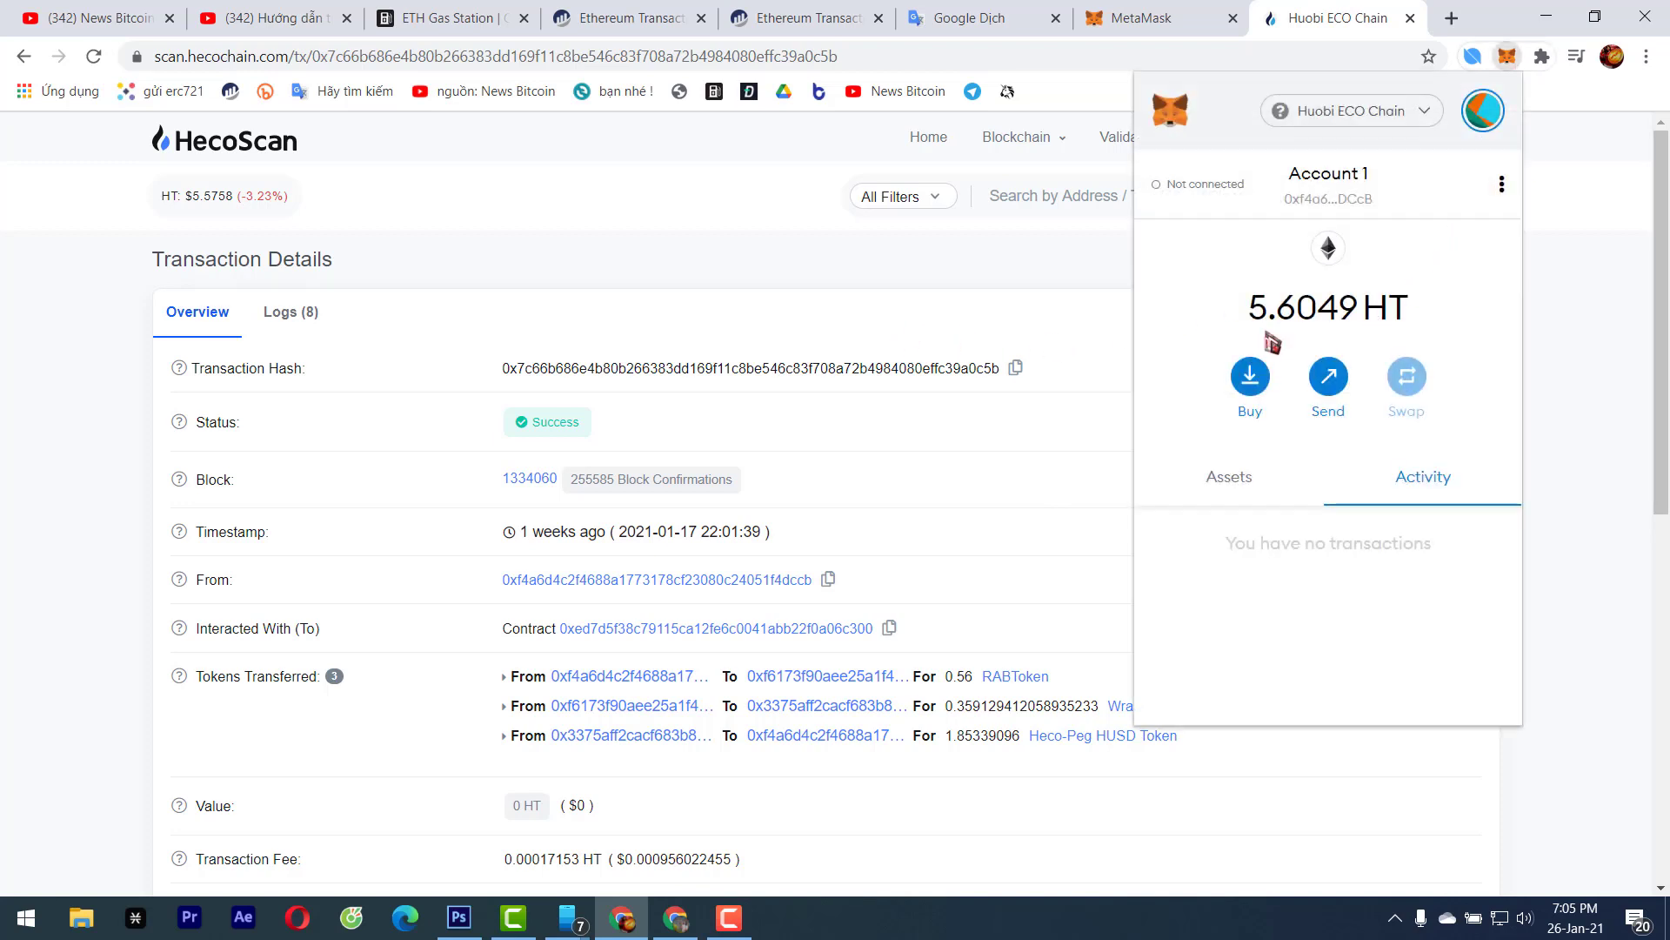
{"action": "left_click", "coordinate": [980, 340]}
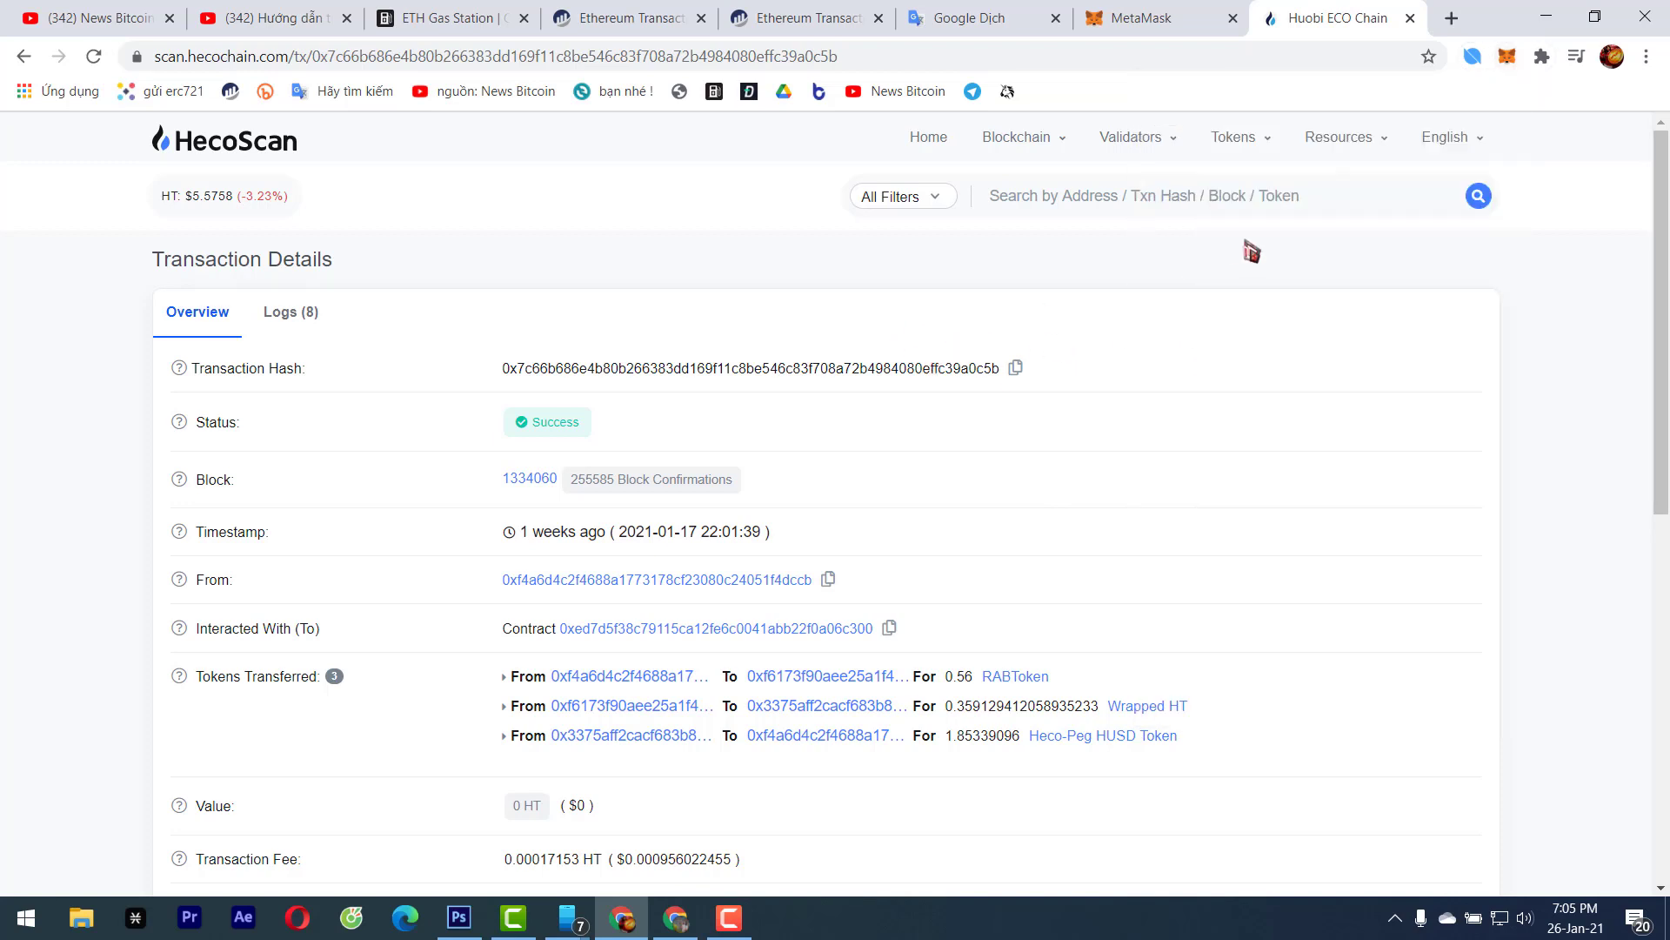
{"action": "left_click", "coordinate": [1451, 19]}
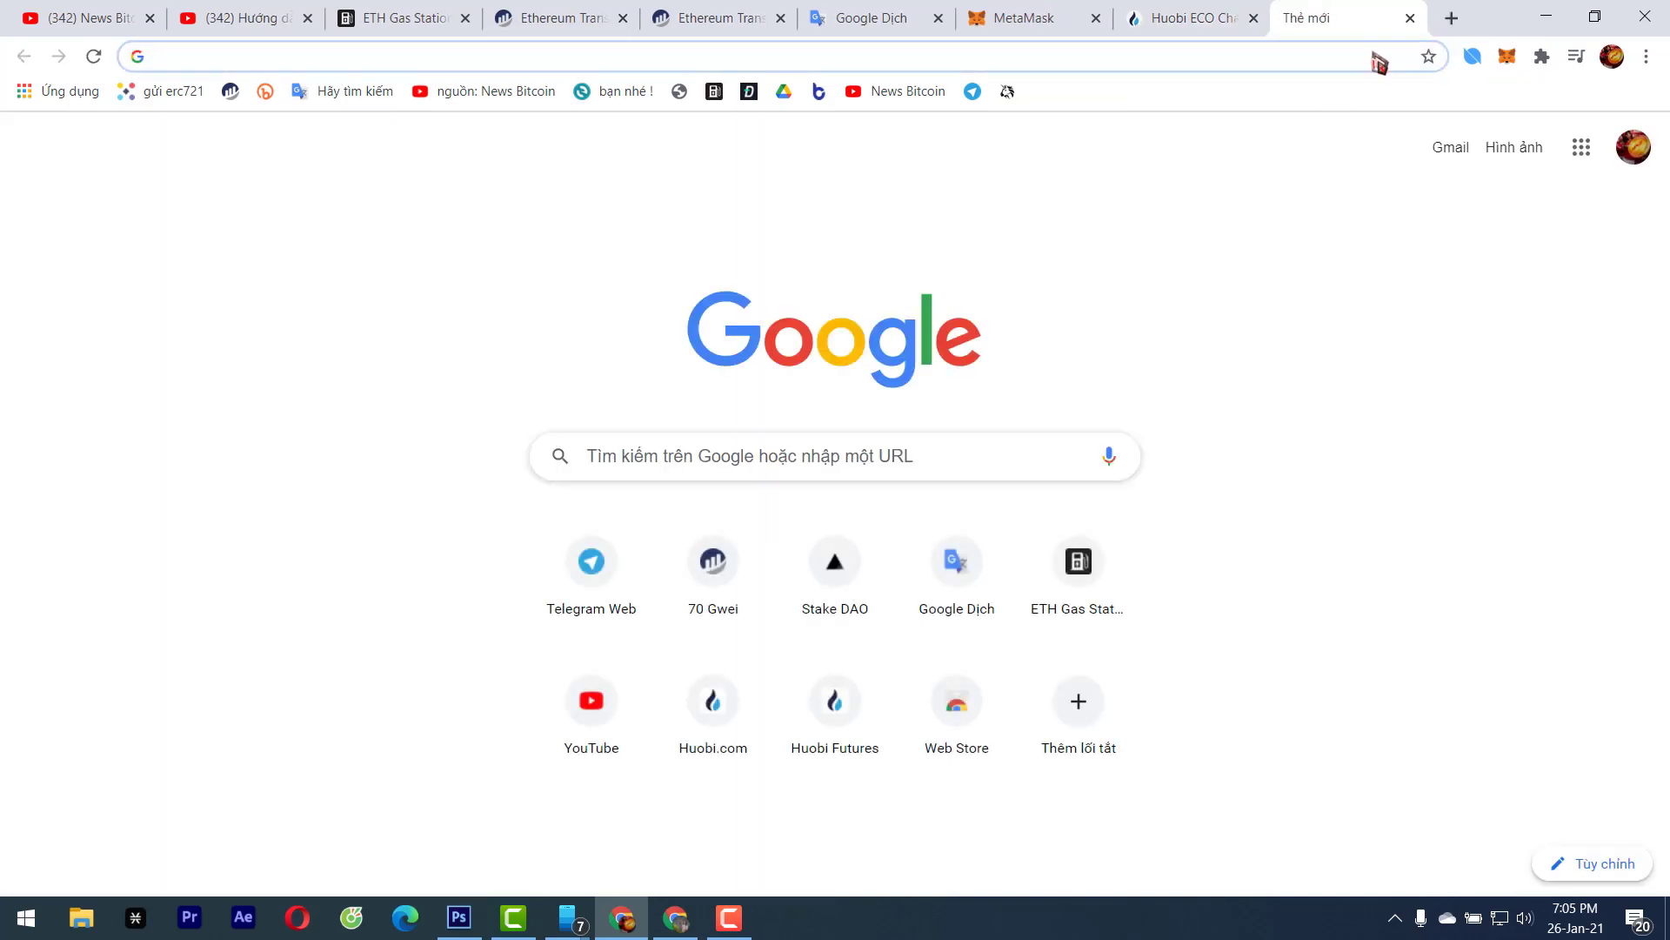
{"action": "type", "text": "coinma"}
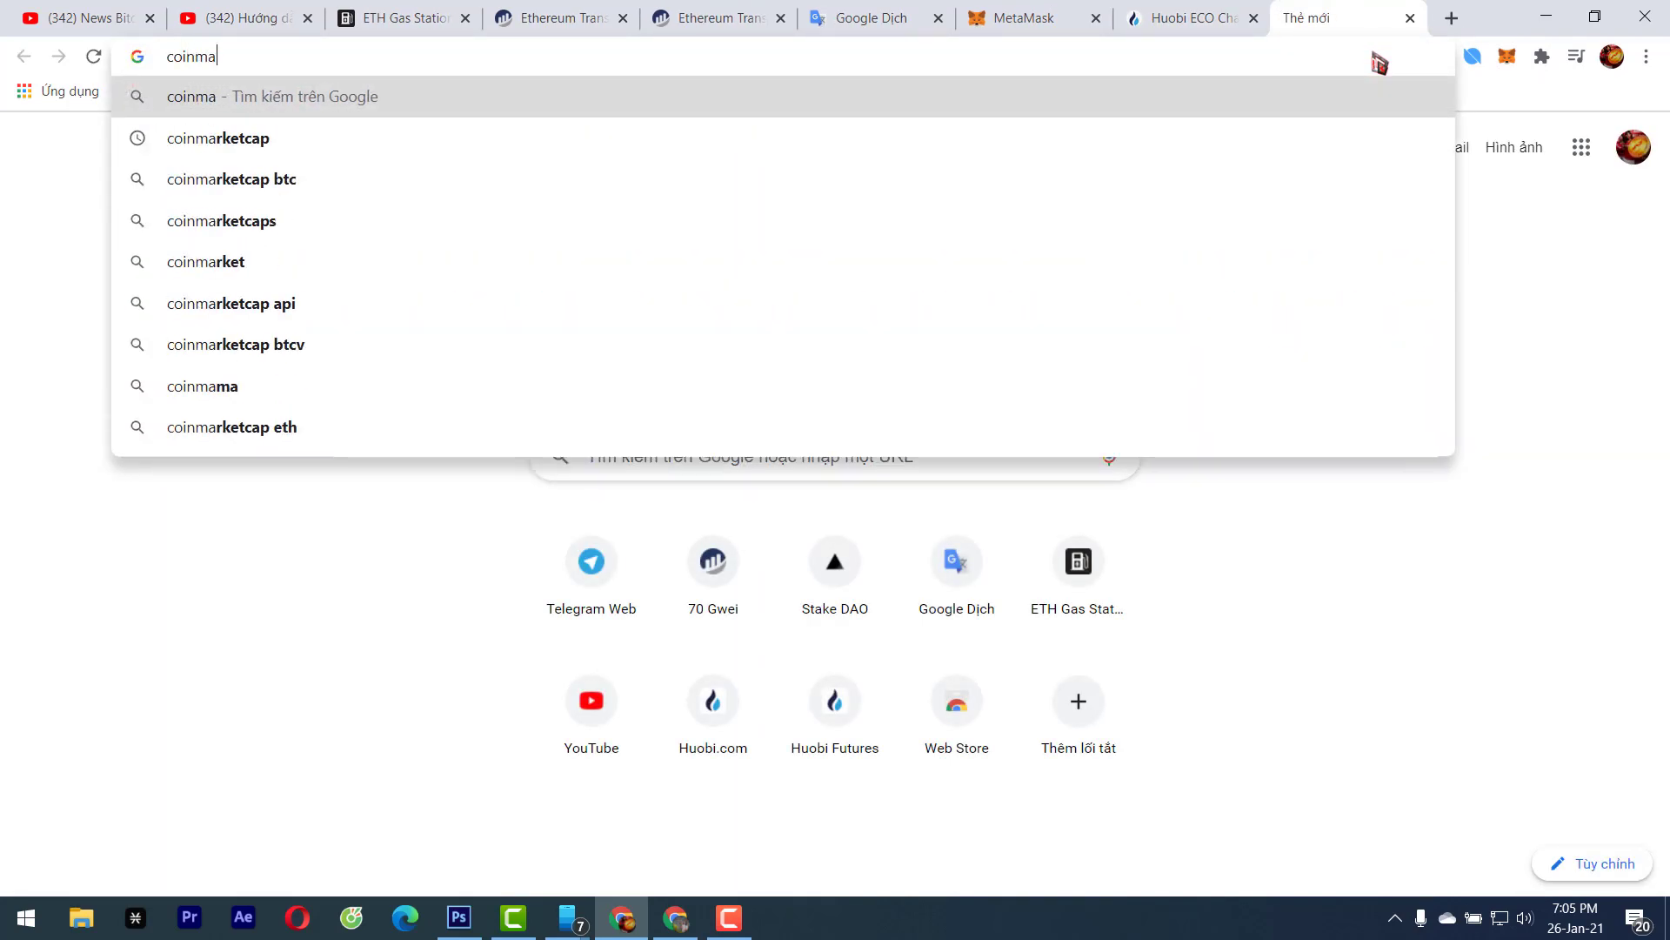
{"action": "left_click", "coordinate": [392, 150]}
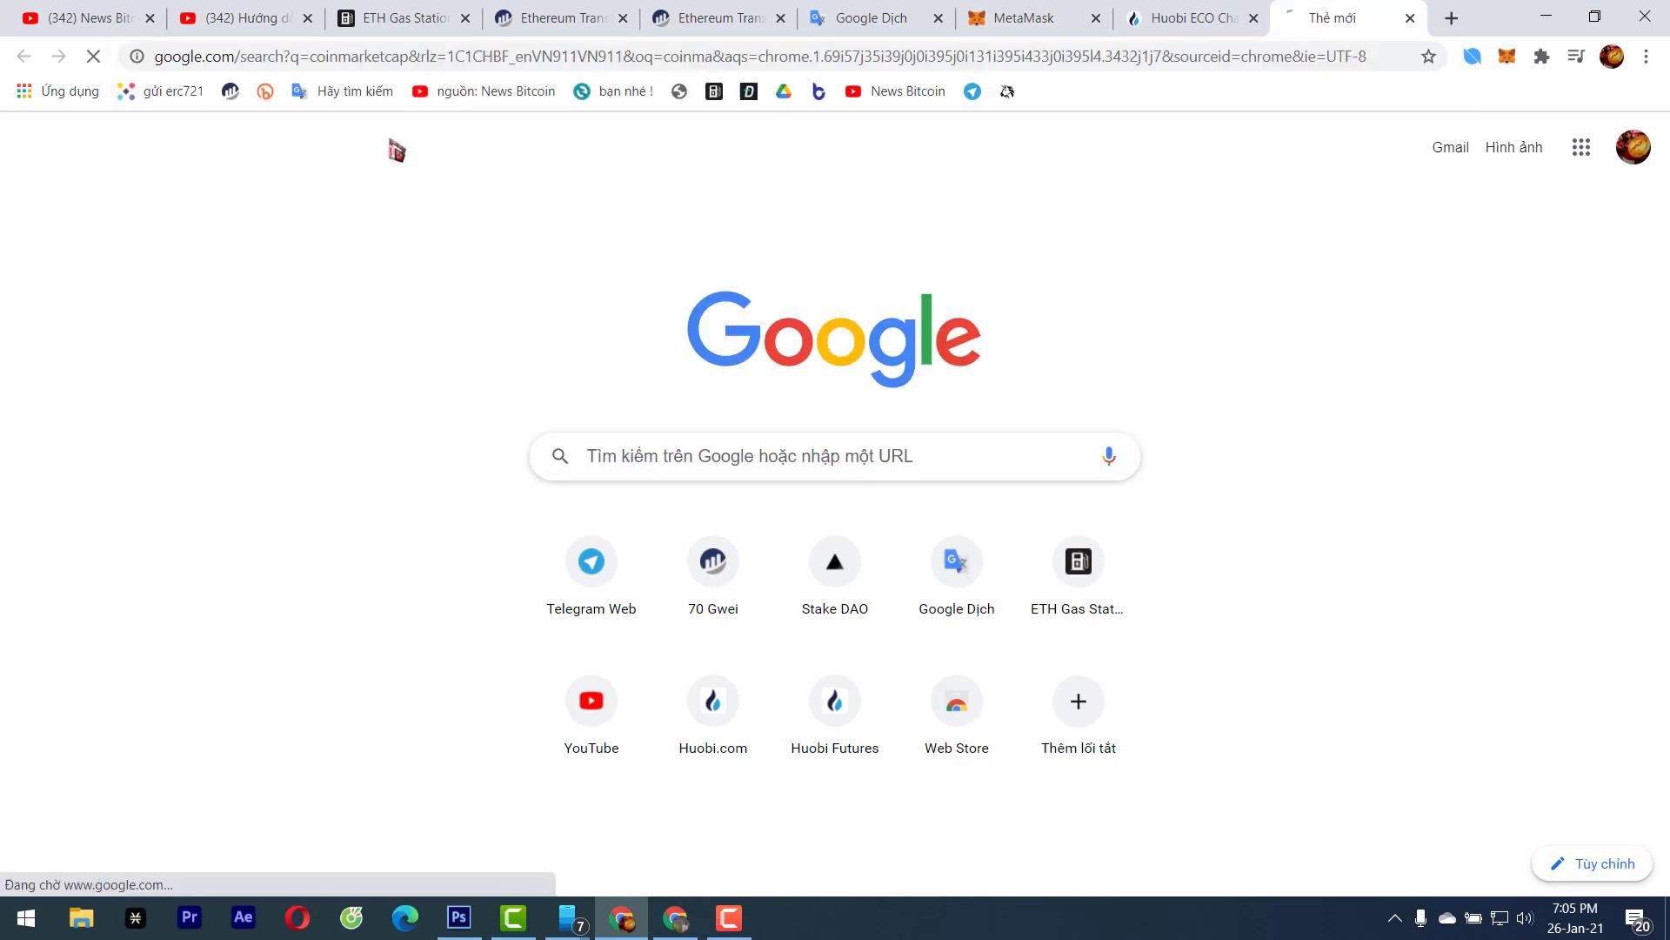
{"action": "left_click", "coordinate": [735, 348]}
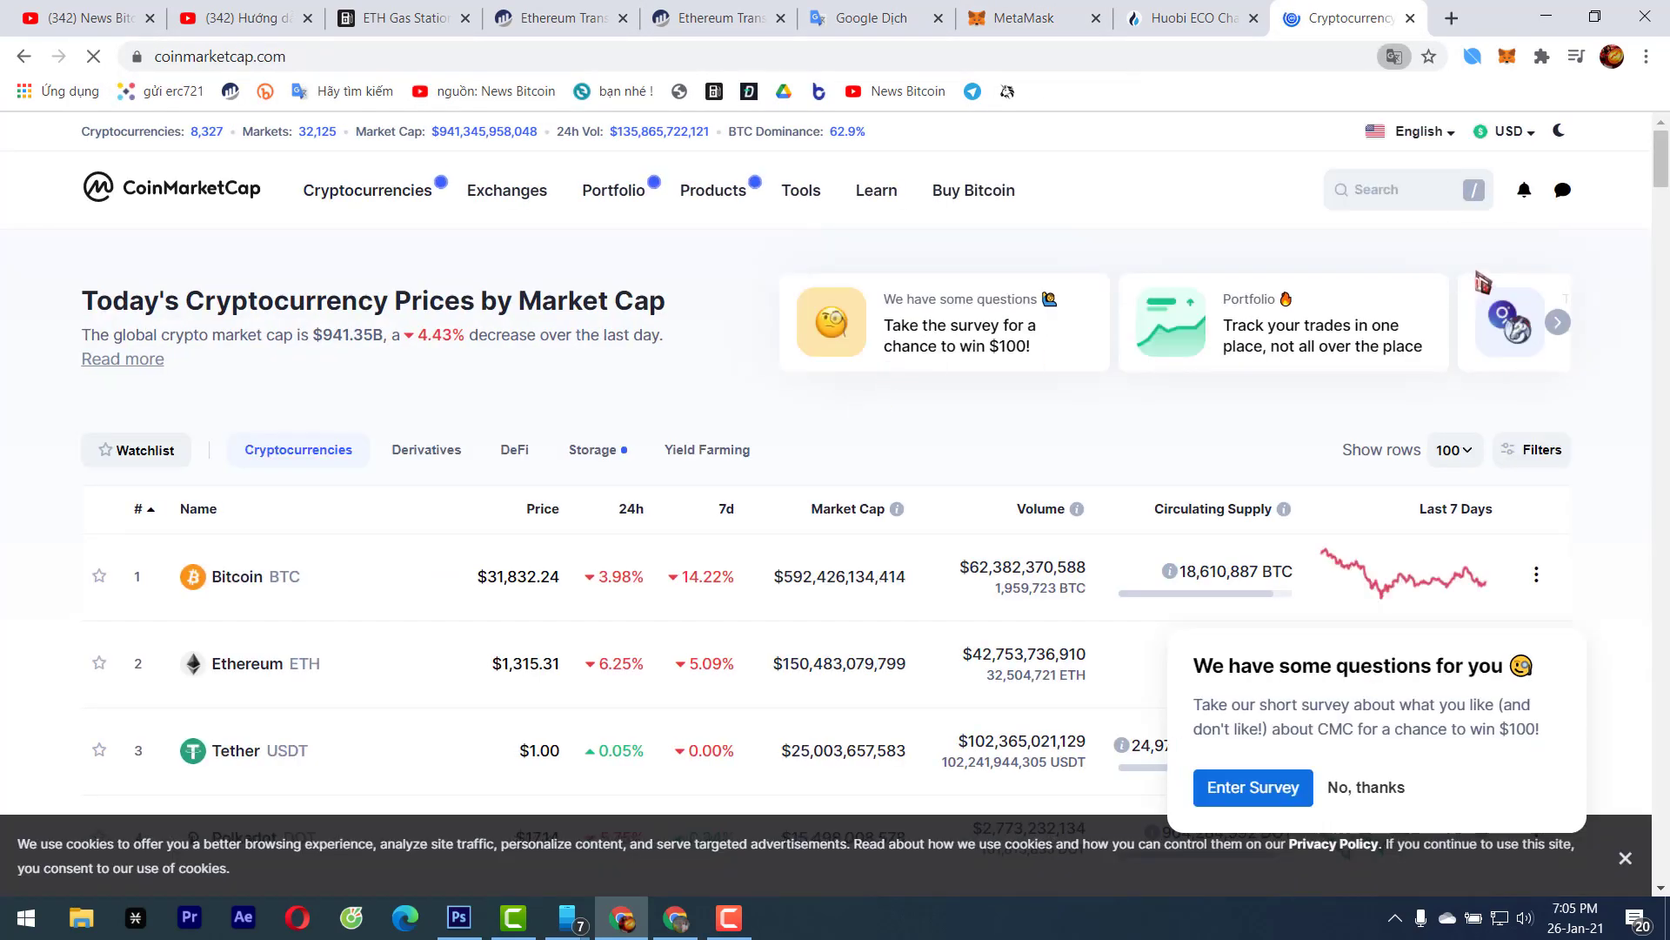
Search CoinMarketCap for bnb, open the Binance Coin page and go to its bscscan.com explorer
{"action": "left_click", "coordinate": [1239, 200]}
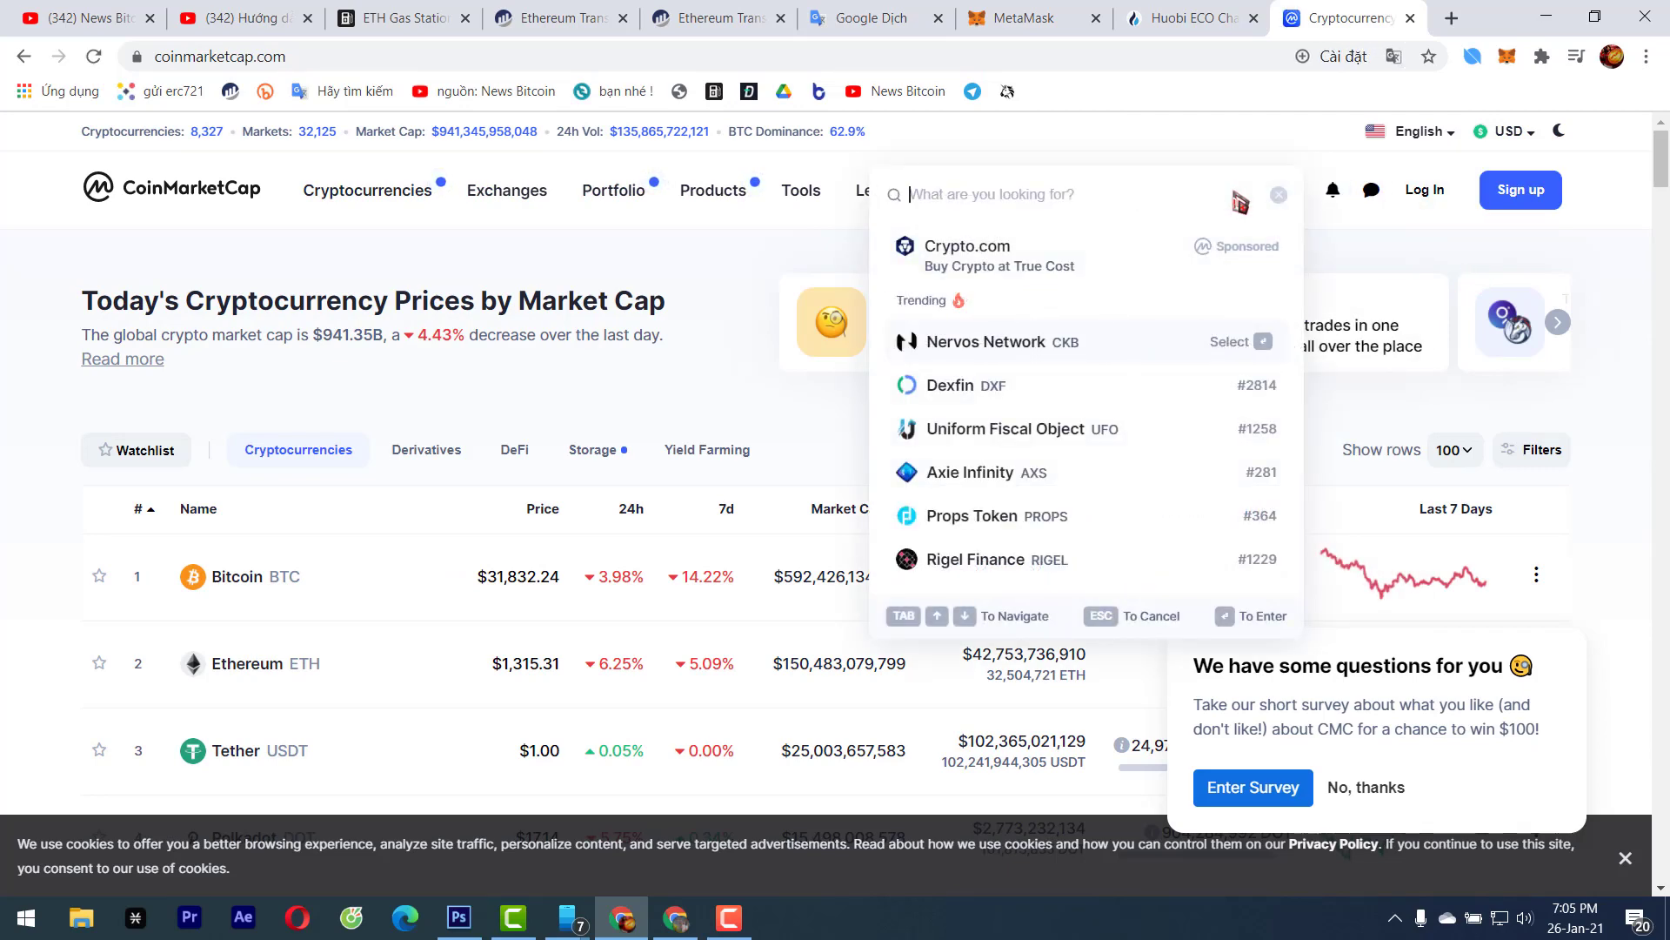
{"action": "type", "text": "bnb"}
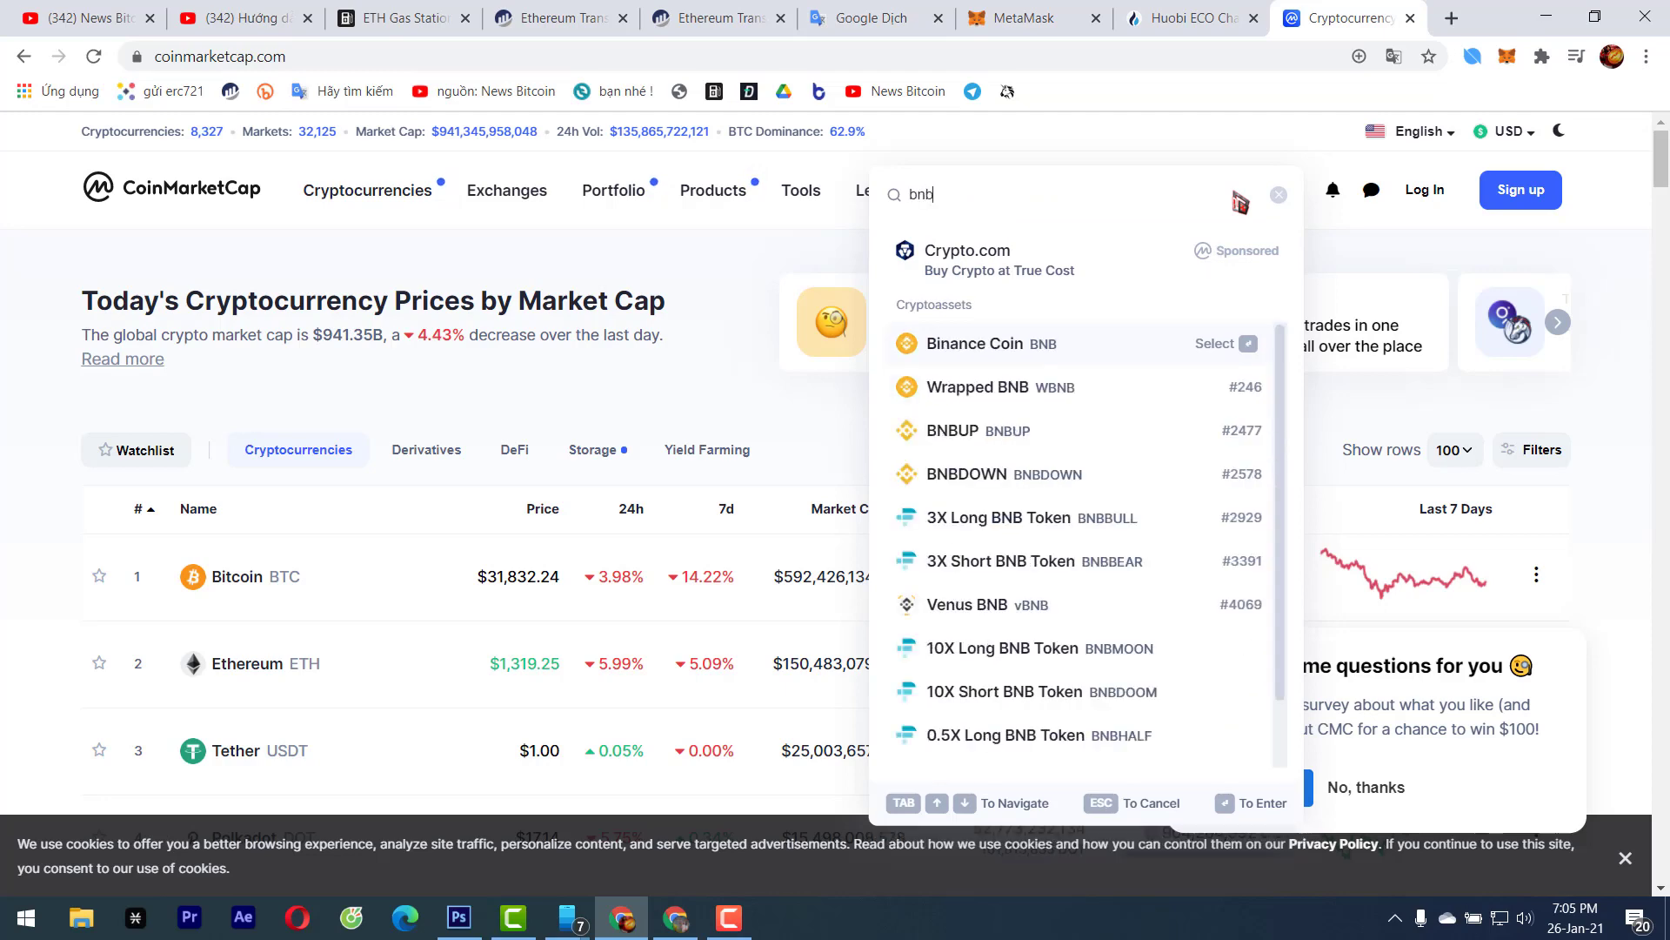
{"action": "key", "text": "Return"}
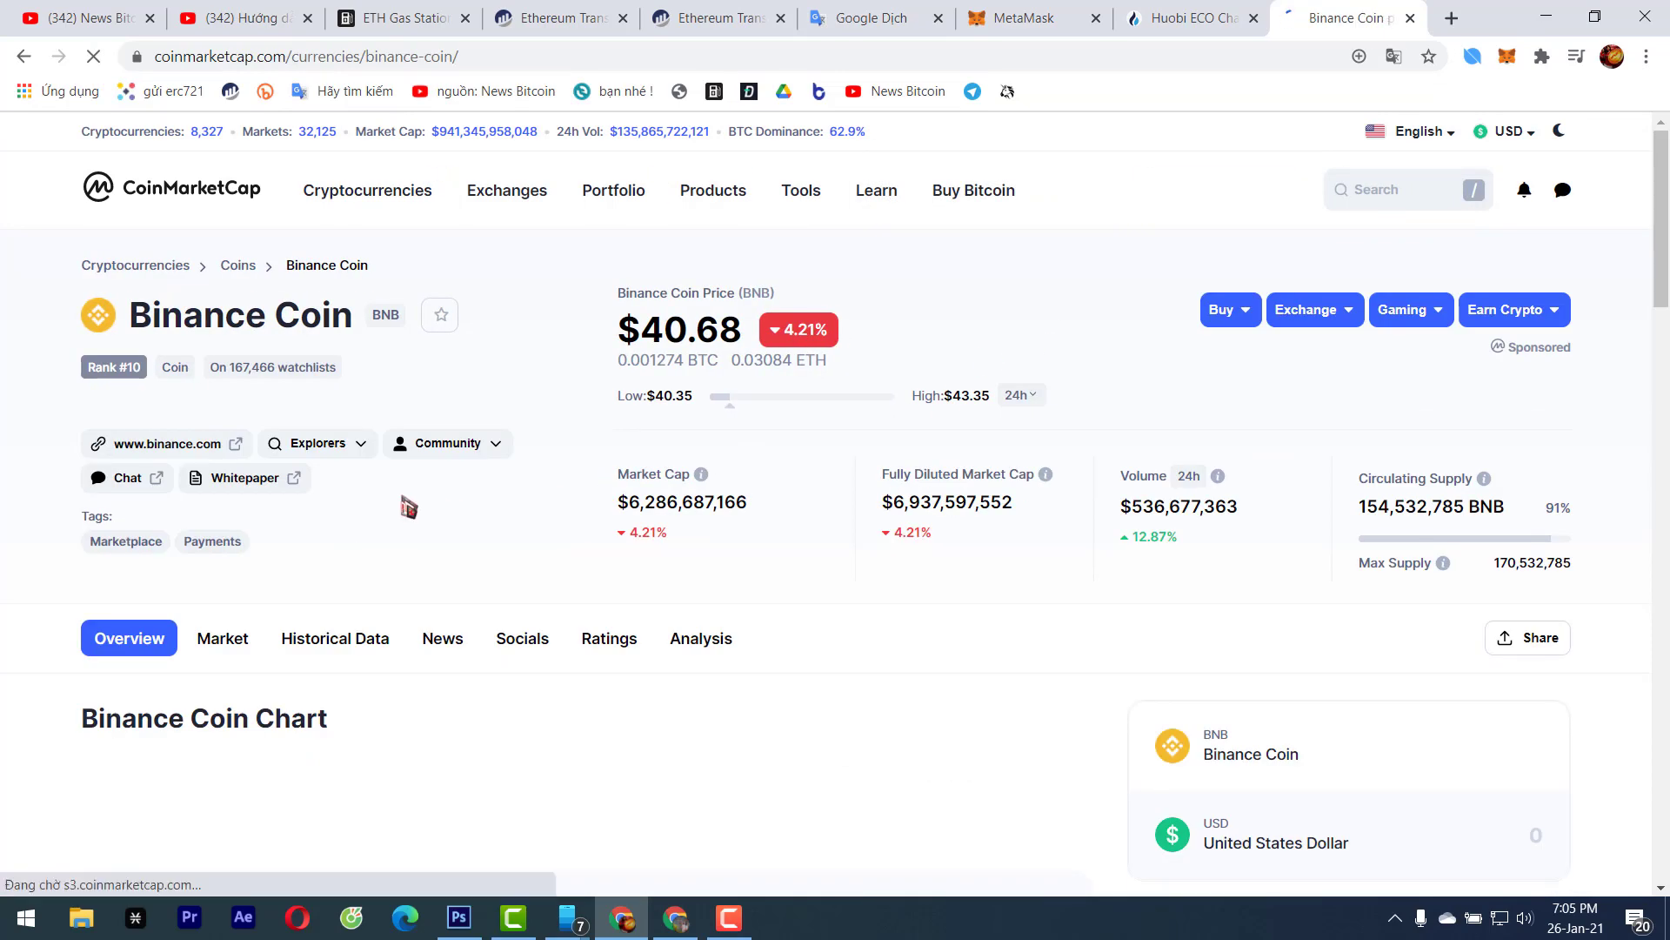
{"action": "left_click", "coordinate": [351, 447]}
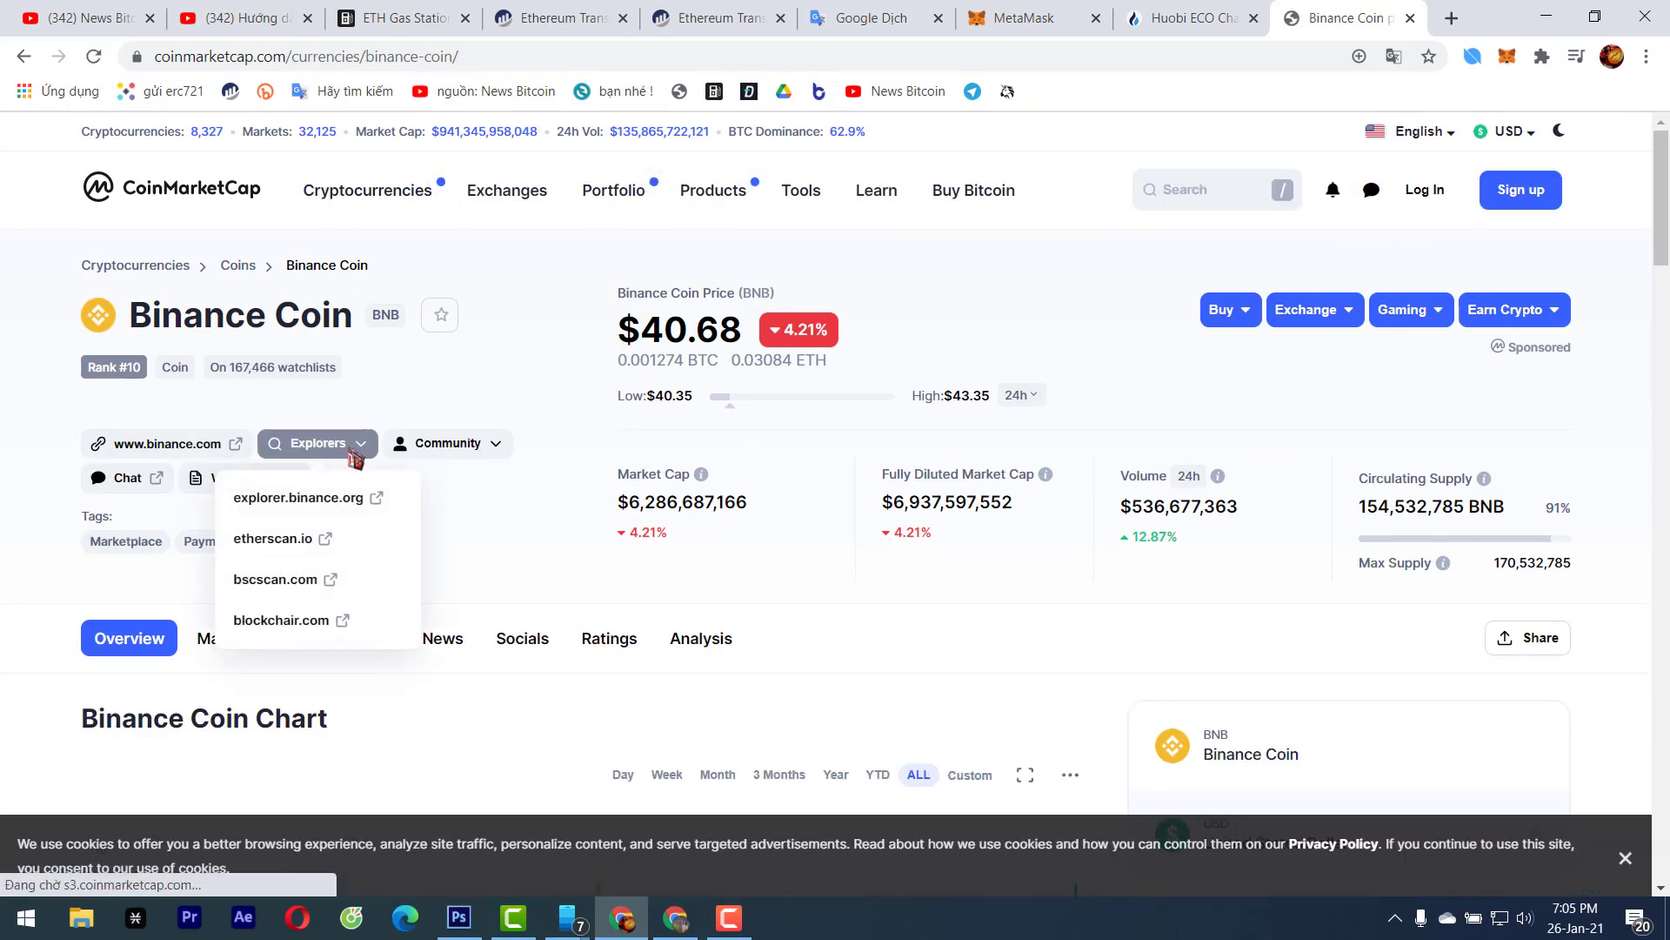
{"action": "left_click", "coordinate": [302, 576]}
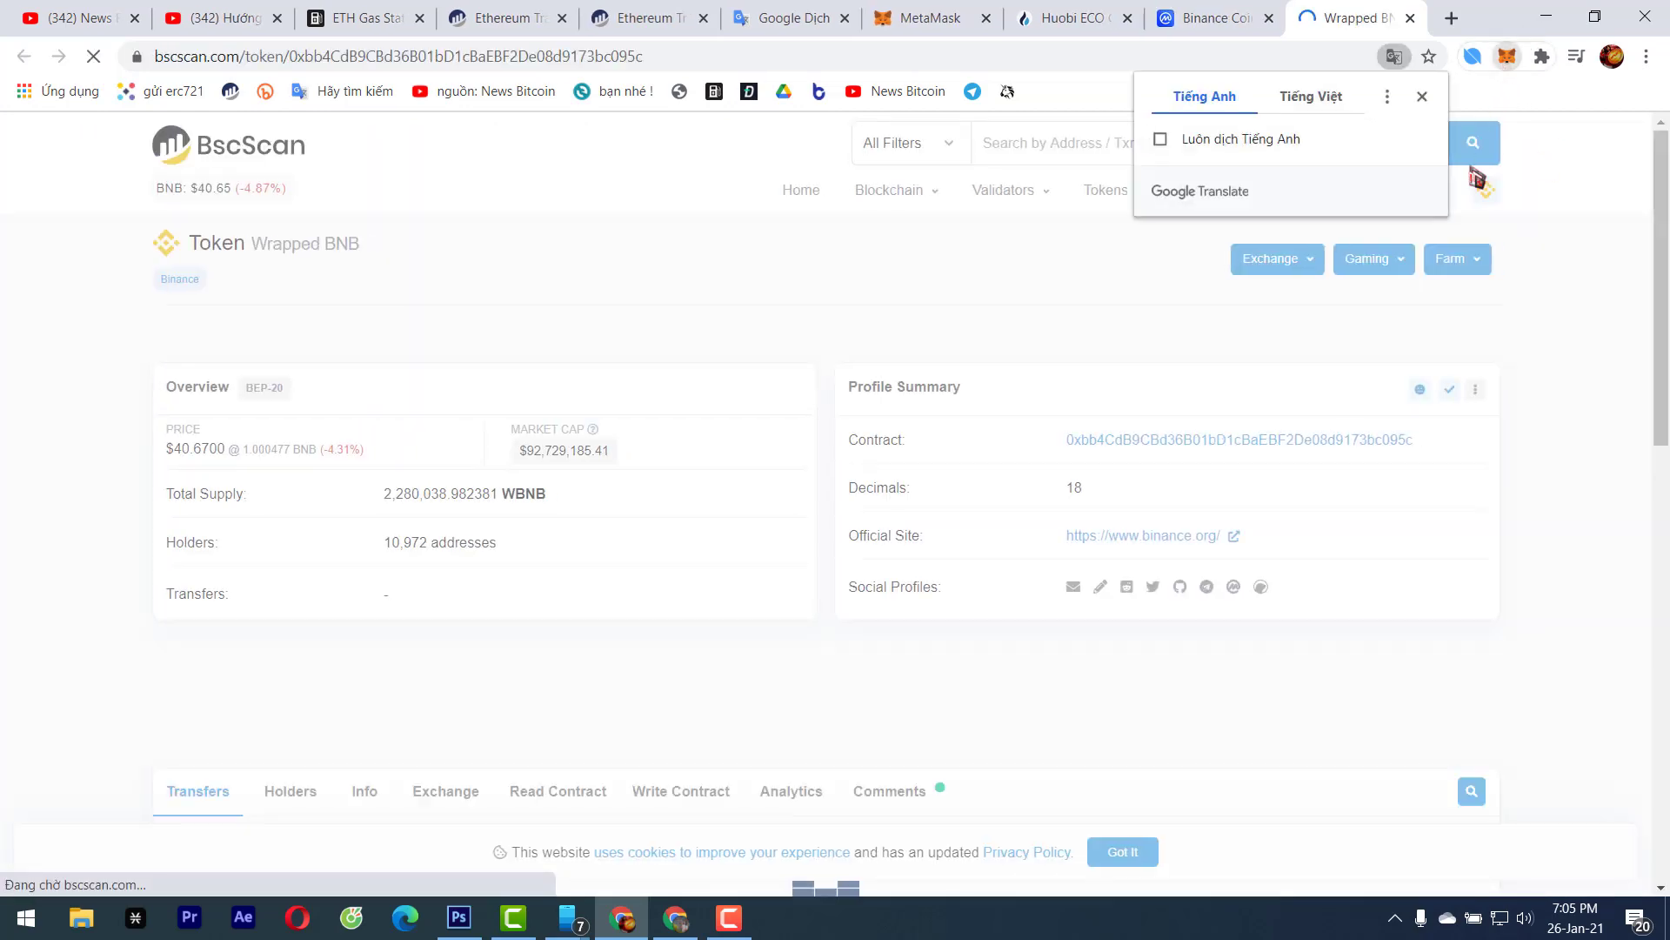
Copy Account 1's address from MetaMask and search for it on BscScan
{"action": "left_click", "coordinate": [1507, 56]}
{"action": "left_click", "coordinate": [1354, 184]}
{"action": "left_click", "coordinate": [984, 339]}
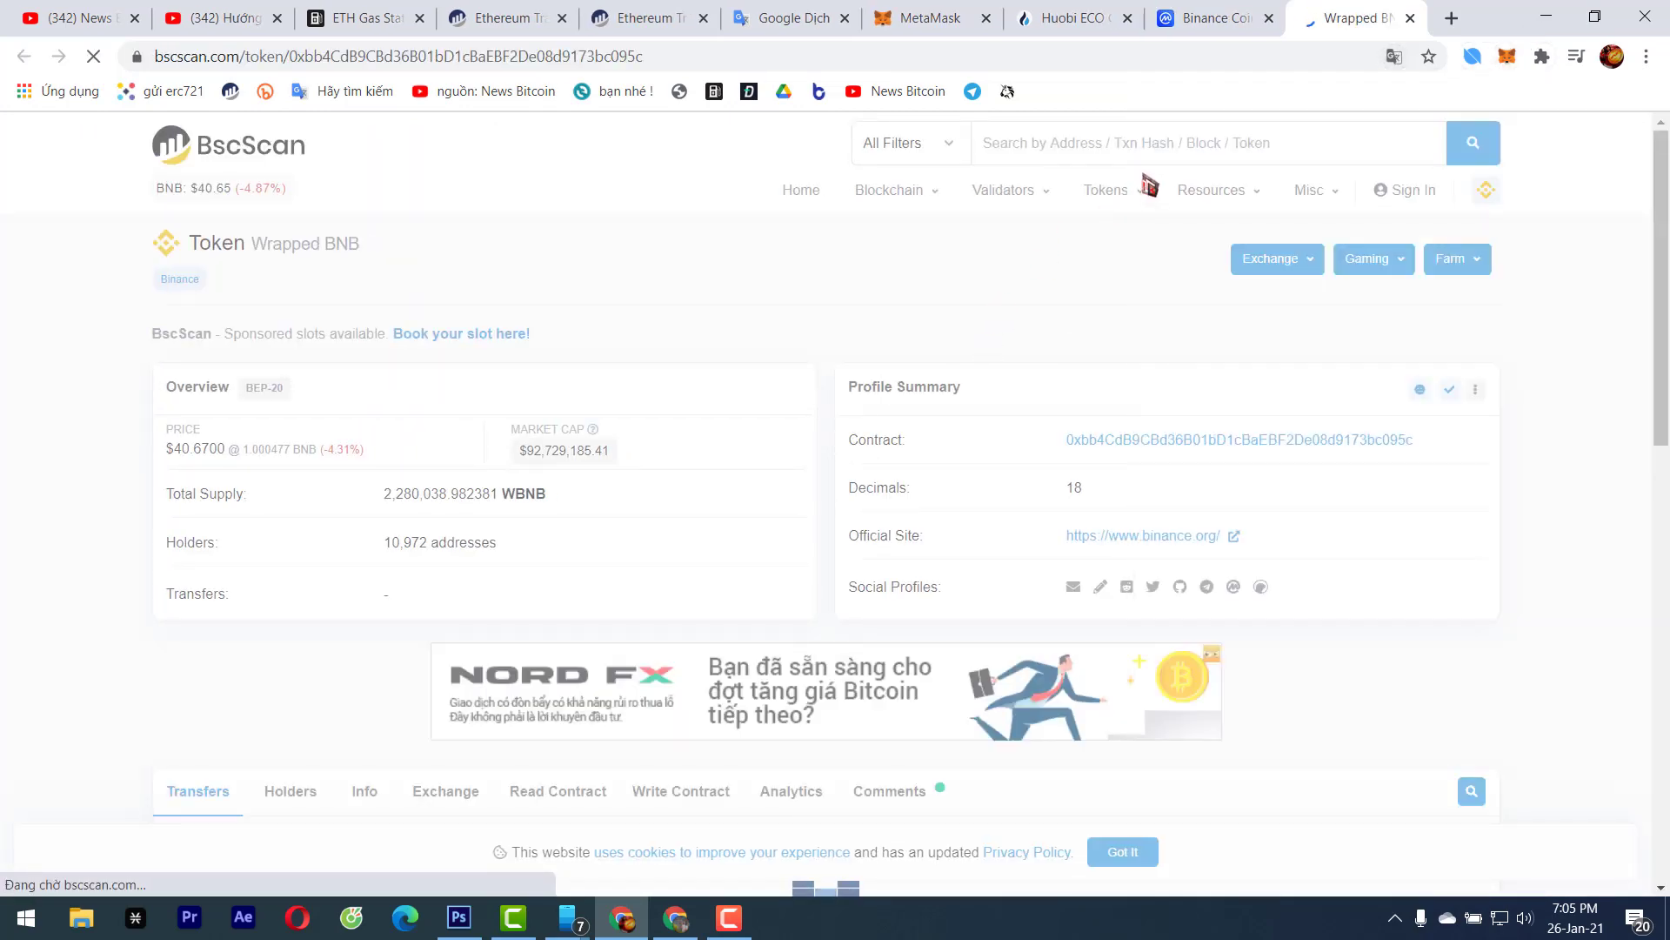
{"action": "right_click", "coordinate": [1156, 142]}
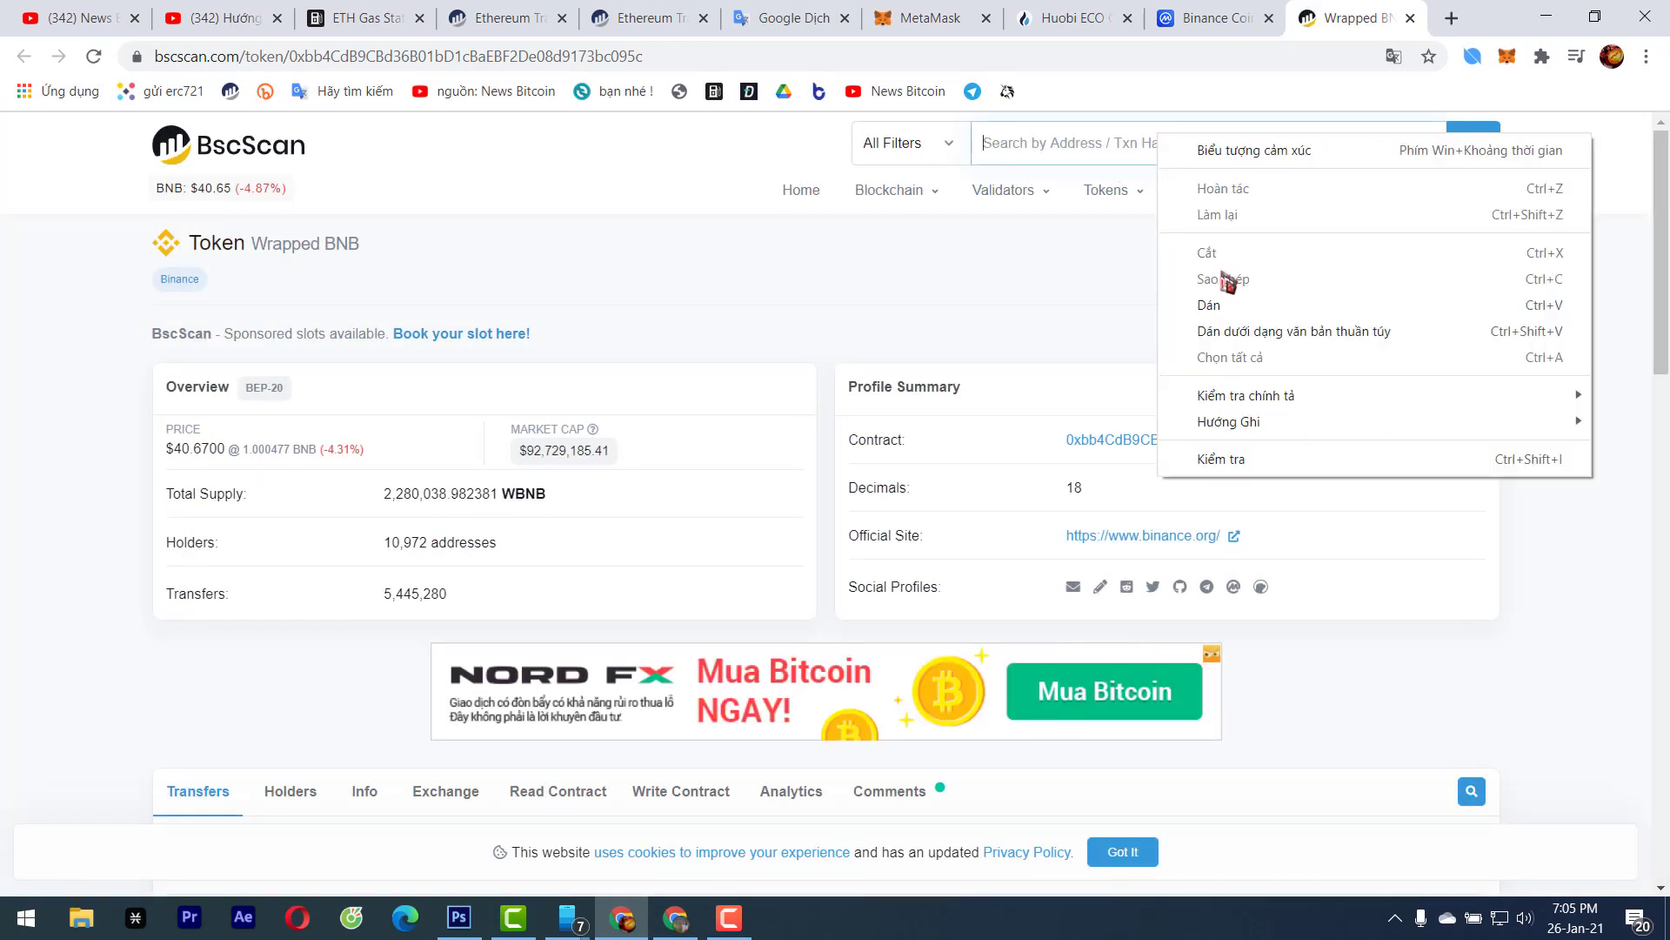
{"action": "left_click", "coordinate": [1233, 309]}
{"action": "left_click", "coordinate": [1472, 148]}
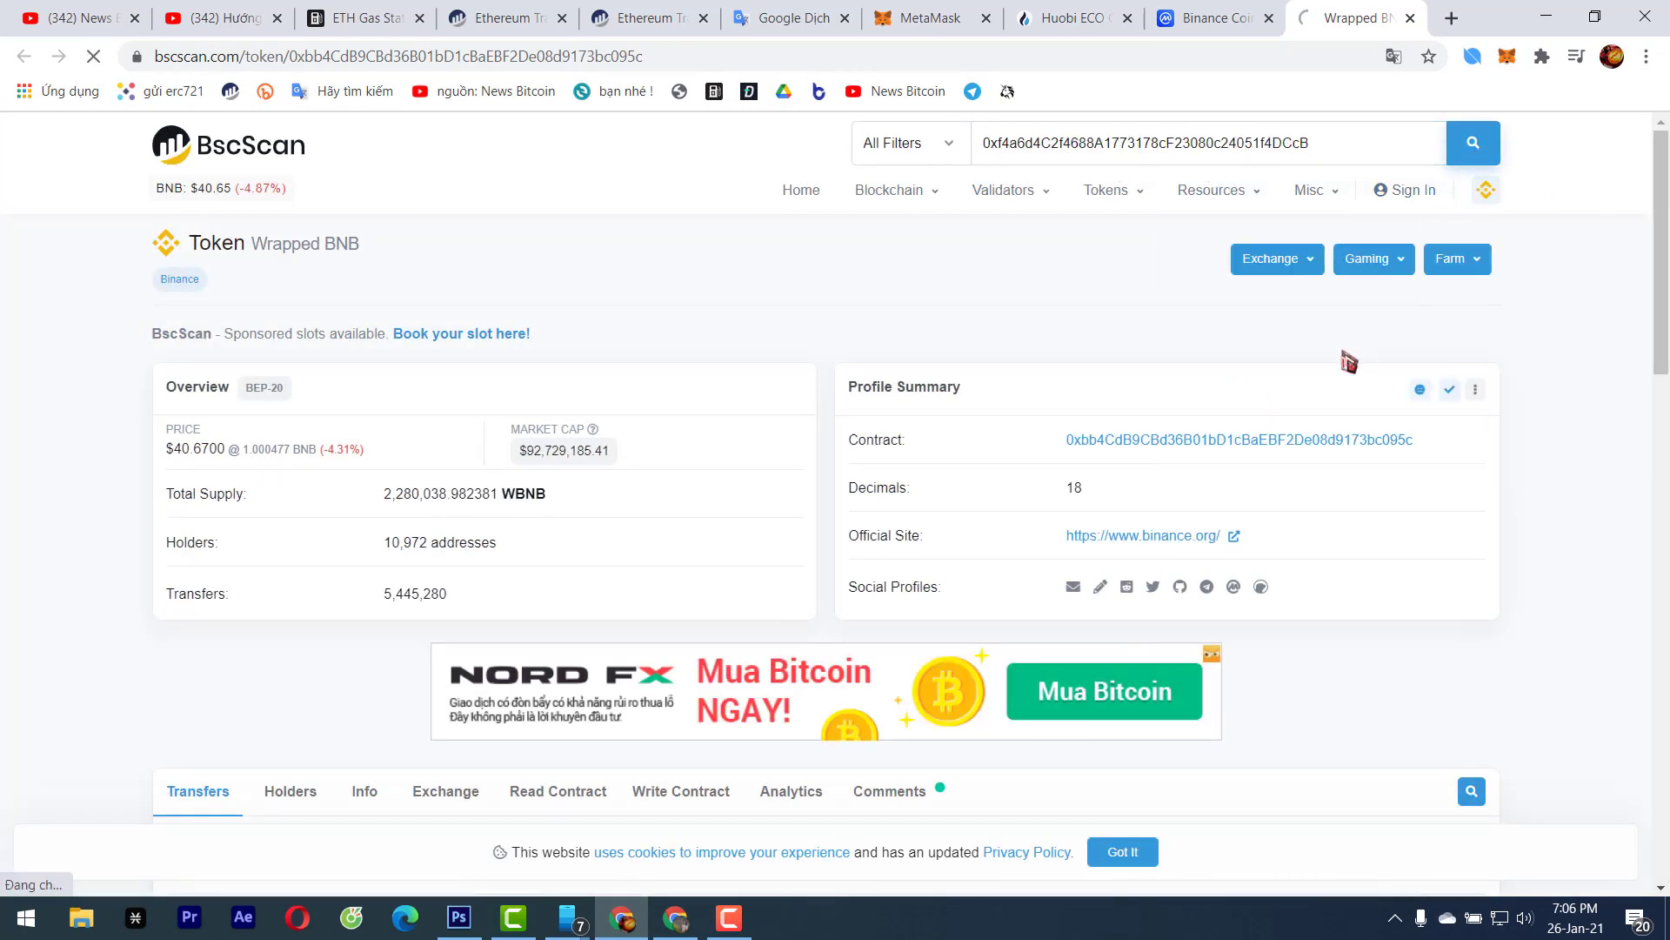
Check the list of available networks in MetaMask and close it without switching
{"action": "left_click", "coordinate": [1508, 57]}
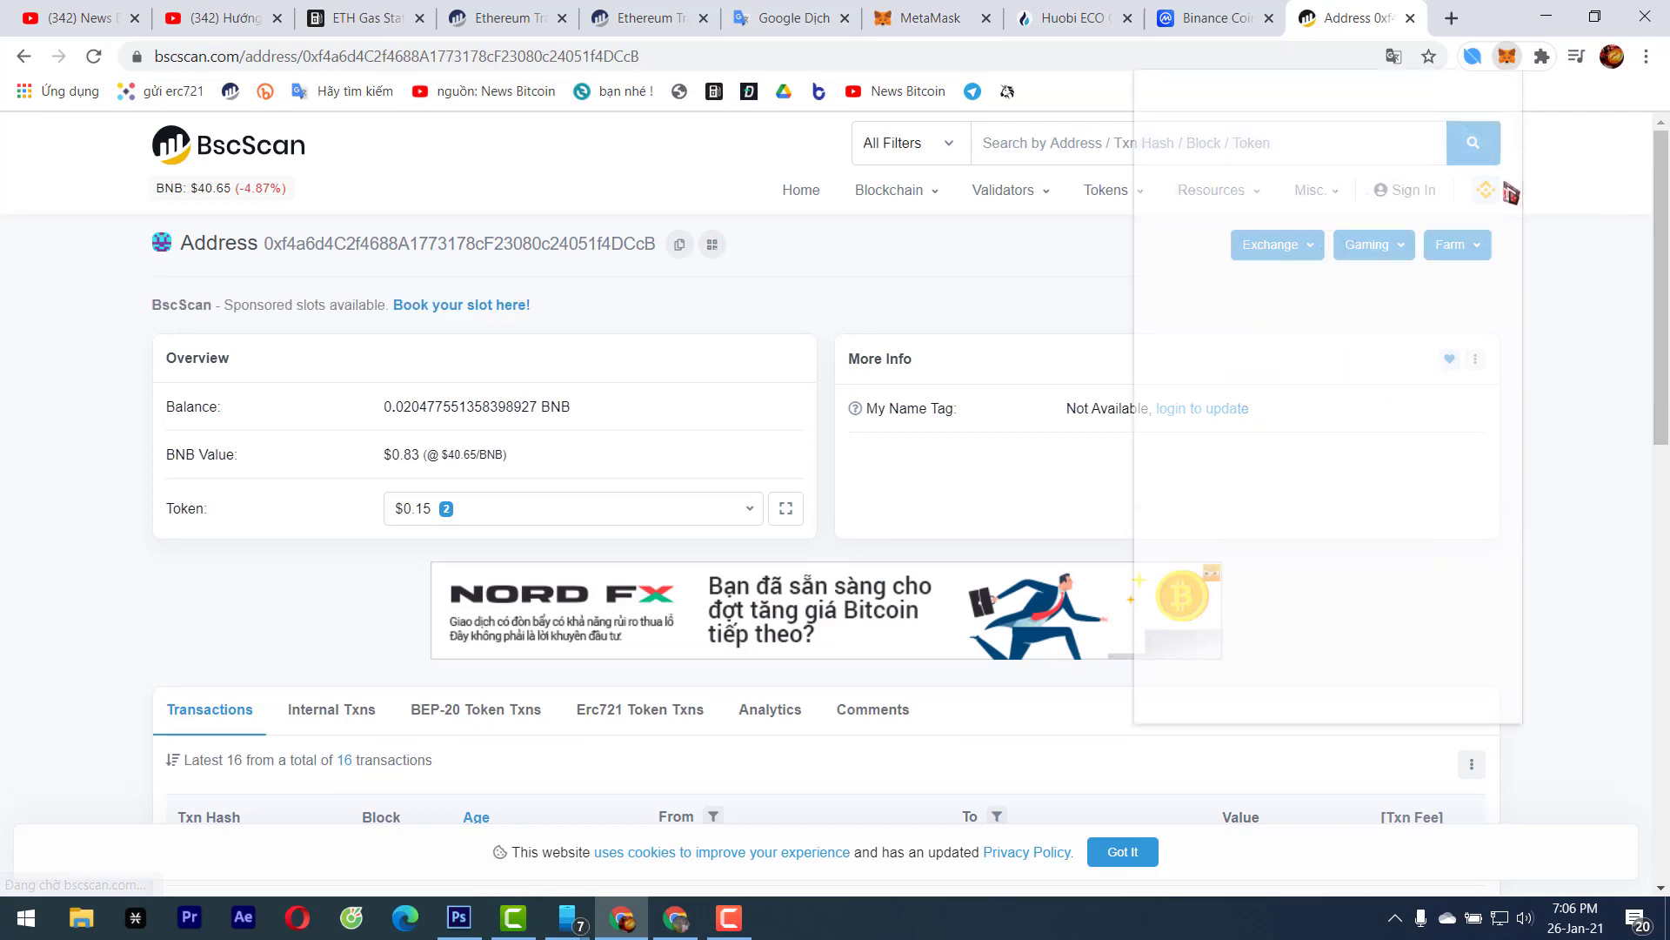
{"action": "left_click", "coordinate": [1439, 110]}
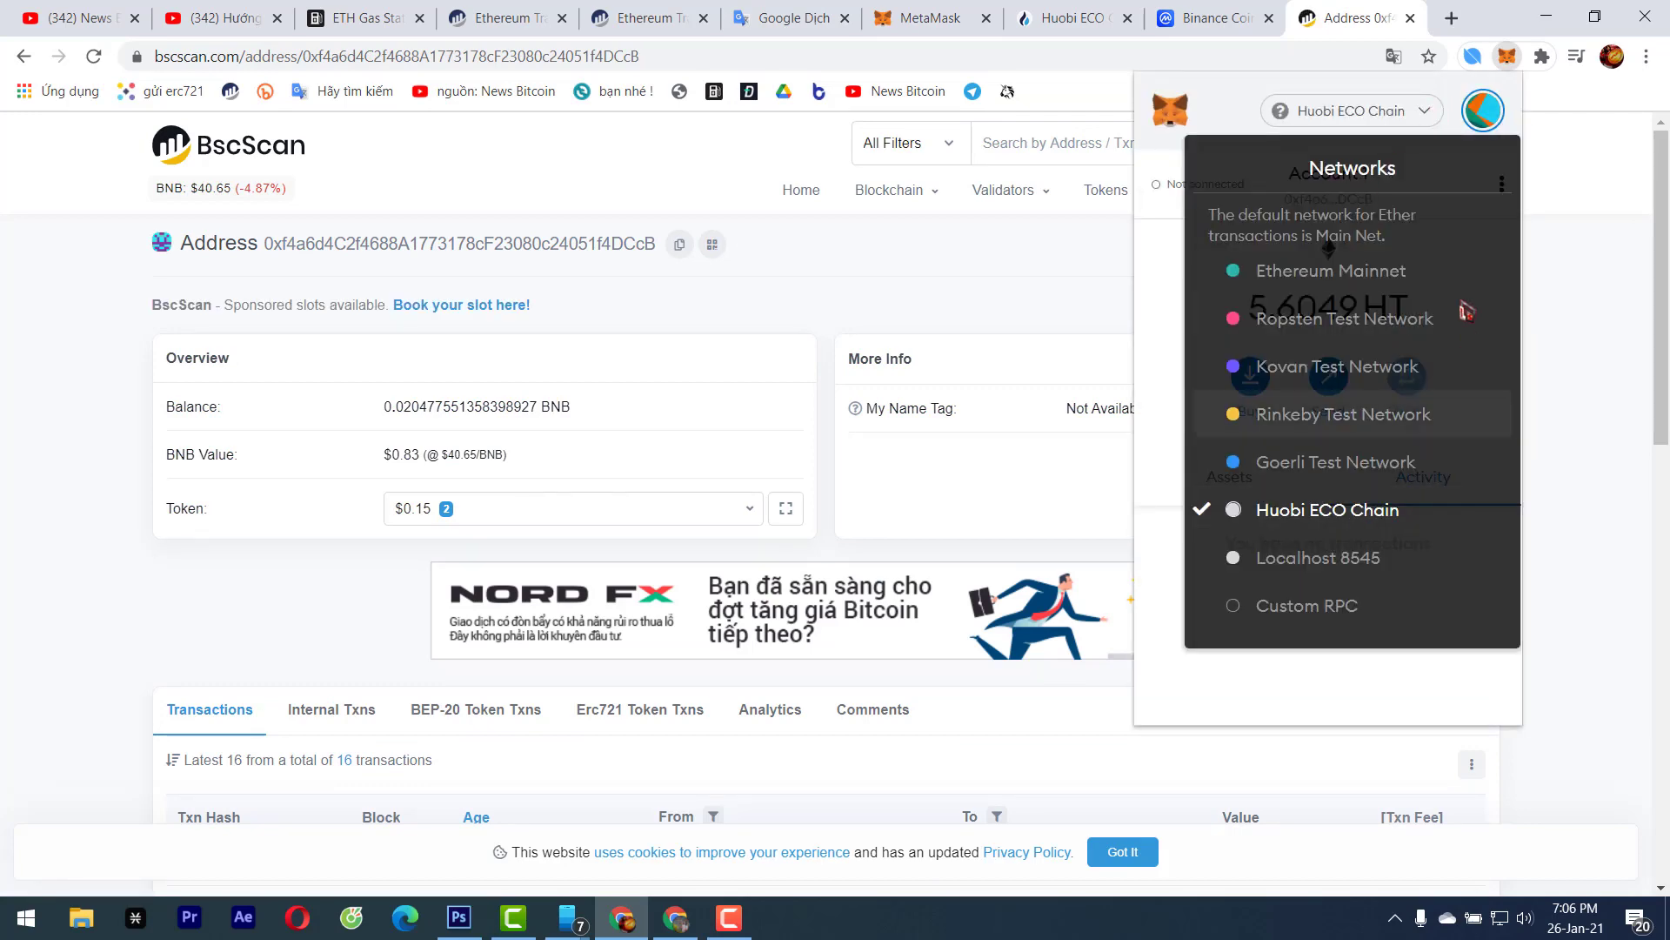
{"action": "left_click", "coordinate": [910, 314]}
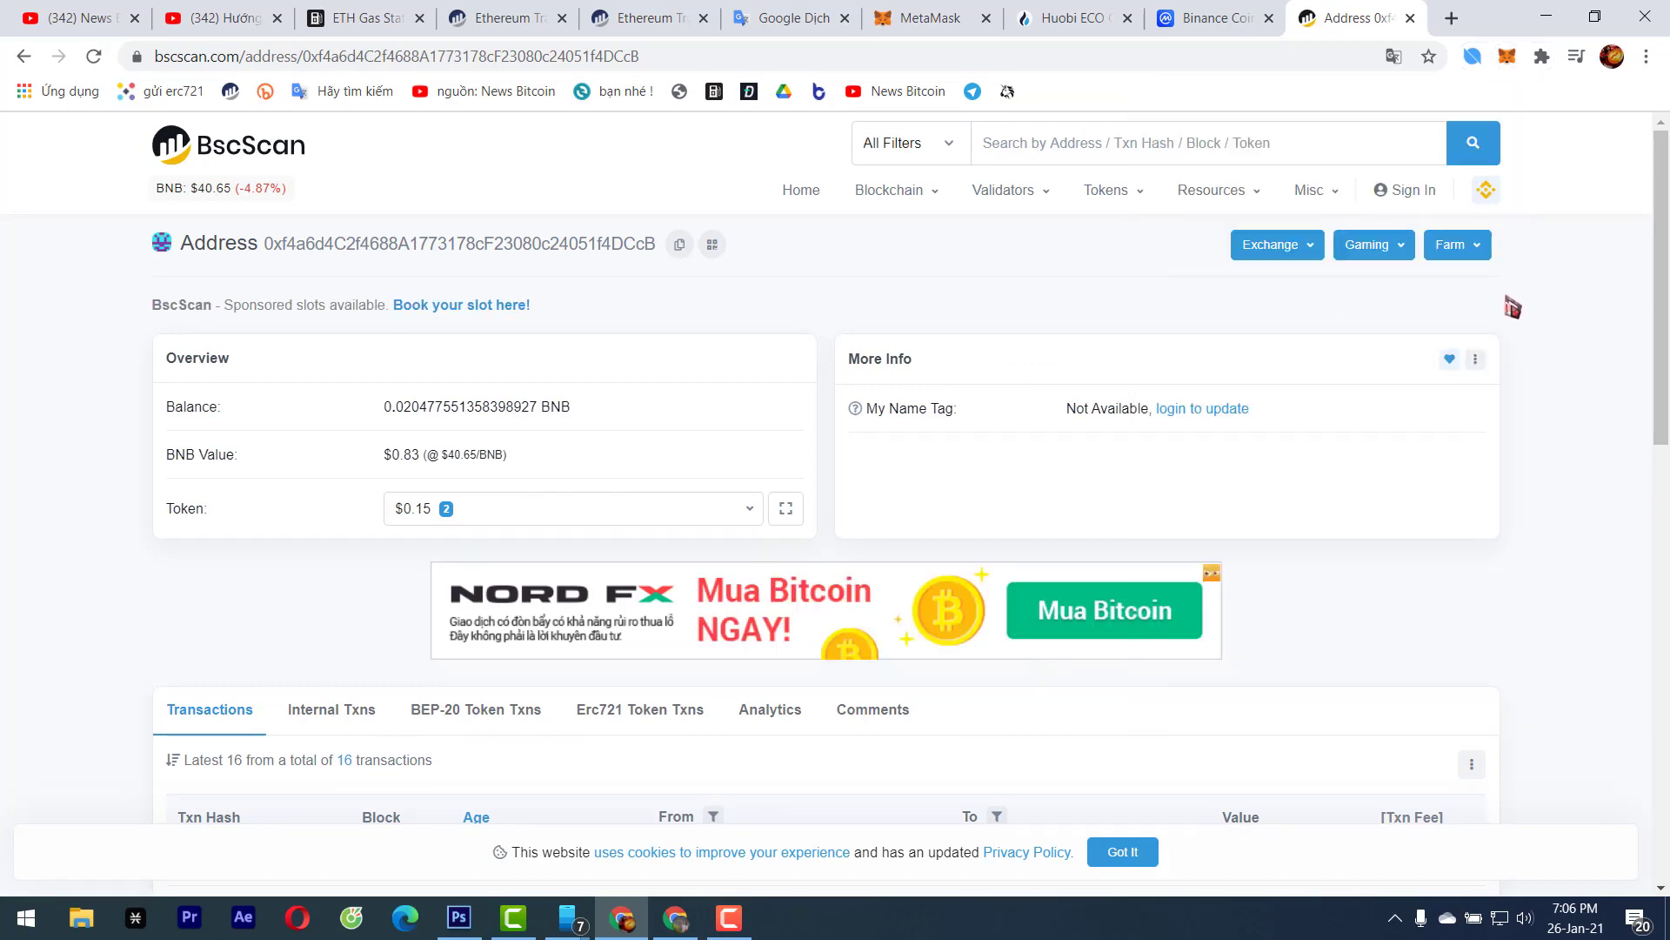
View the token holdings of the address on BscScan and close the token list
{"action": "scroll", "coordinate": [835, 280], "scroll_direction": "down", "scroll_amount": 3}
{"action": "left_click", "coordinate": [746, 184]}
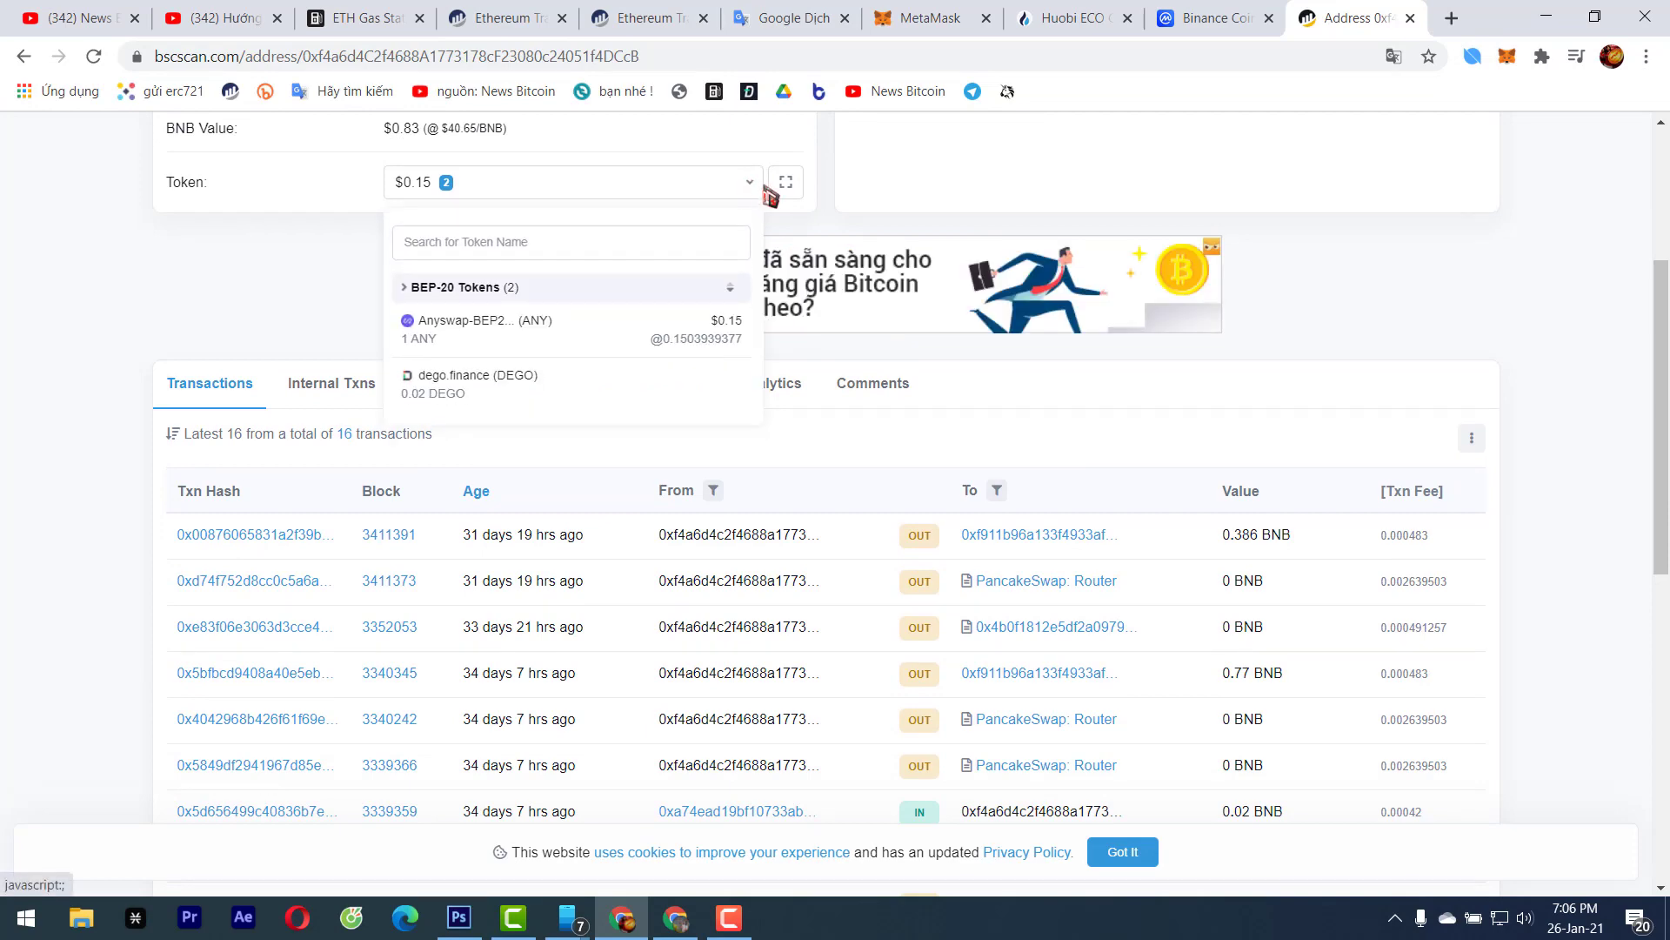
{"action": "left_click", "coordinate": [312, 332]}
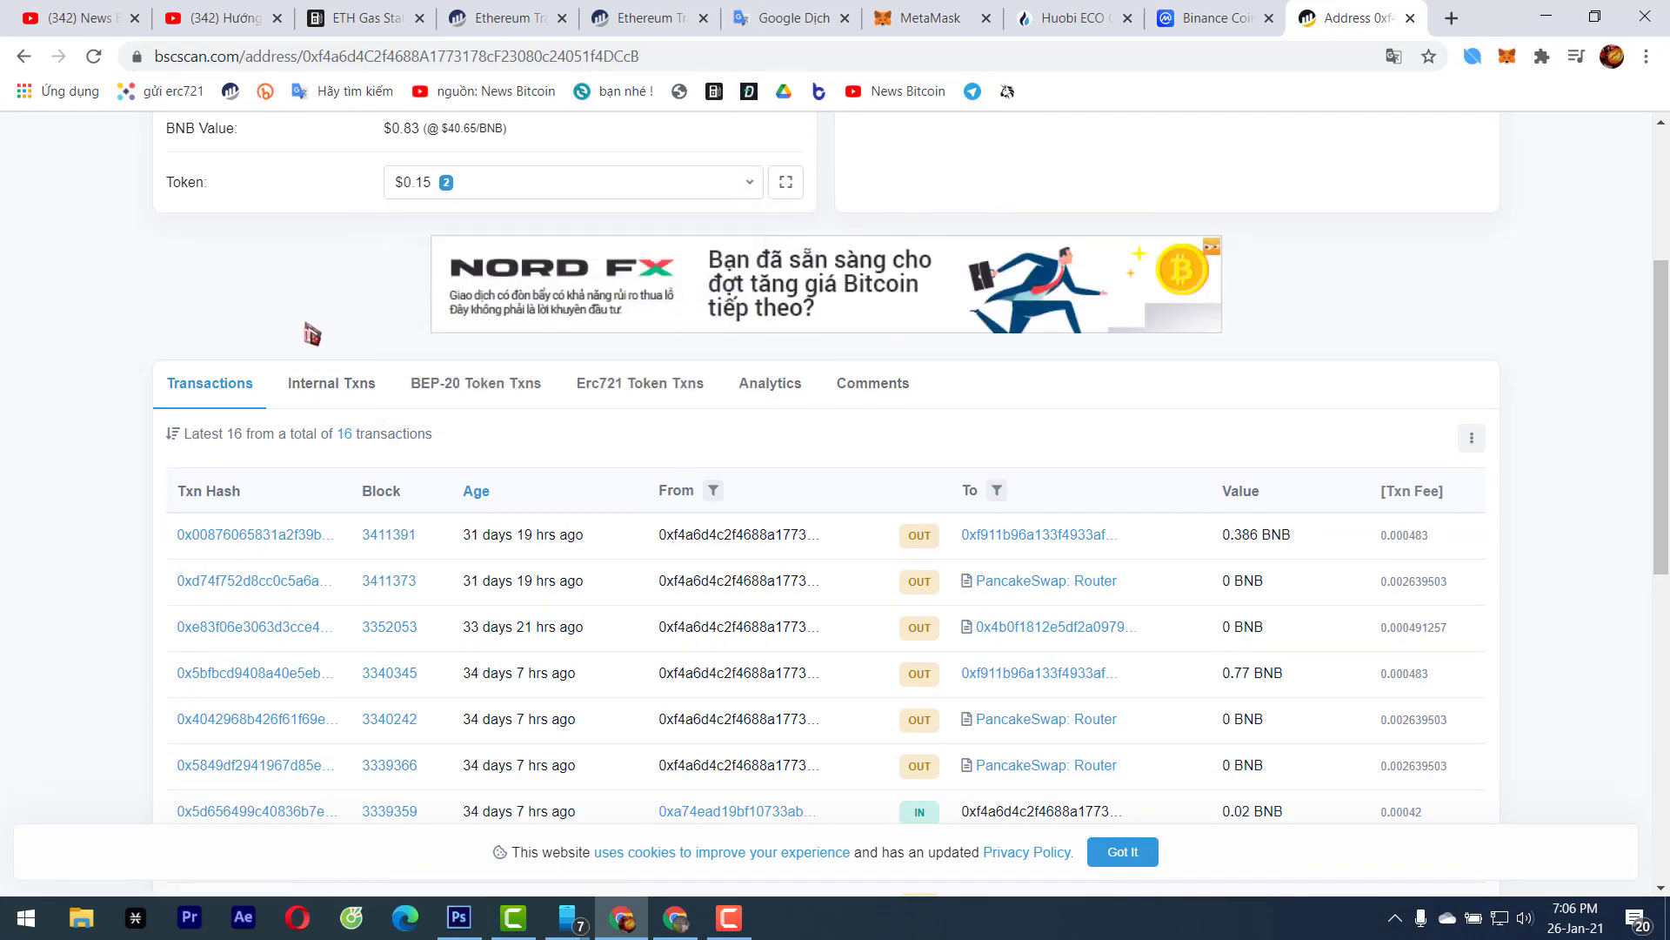
Open the newest BEP-20 token transfer of the address on BscScan, examine its nonce and check the current account in MetaMask
{"action": "left_click", "coordinate": [485, 392]}
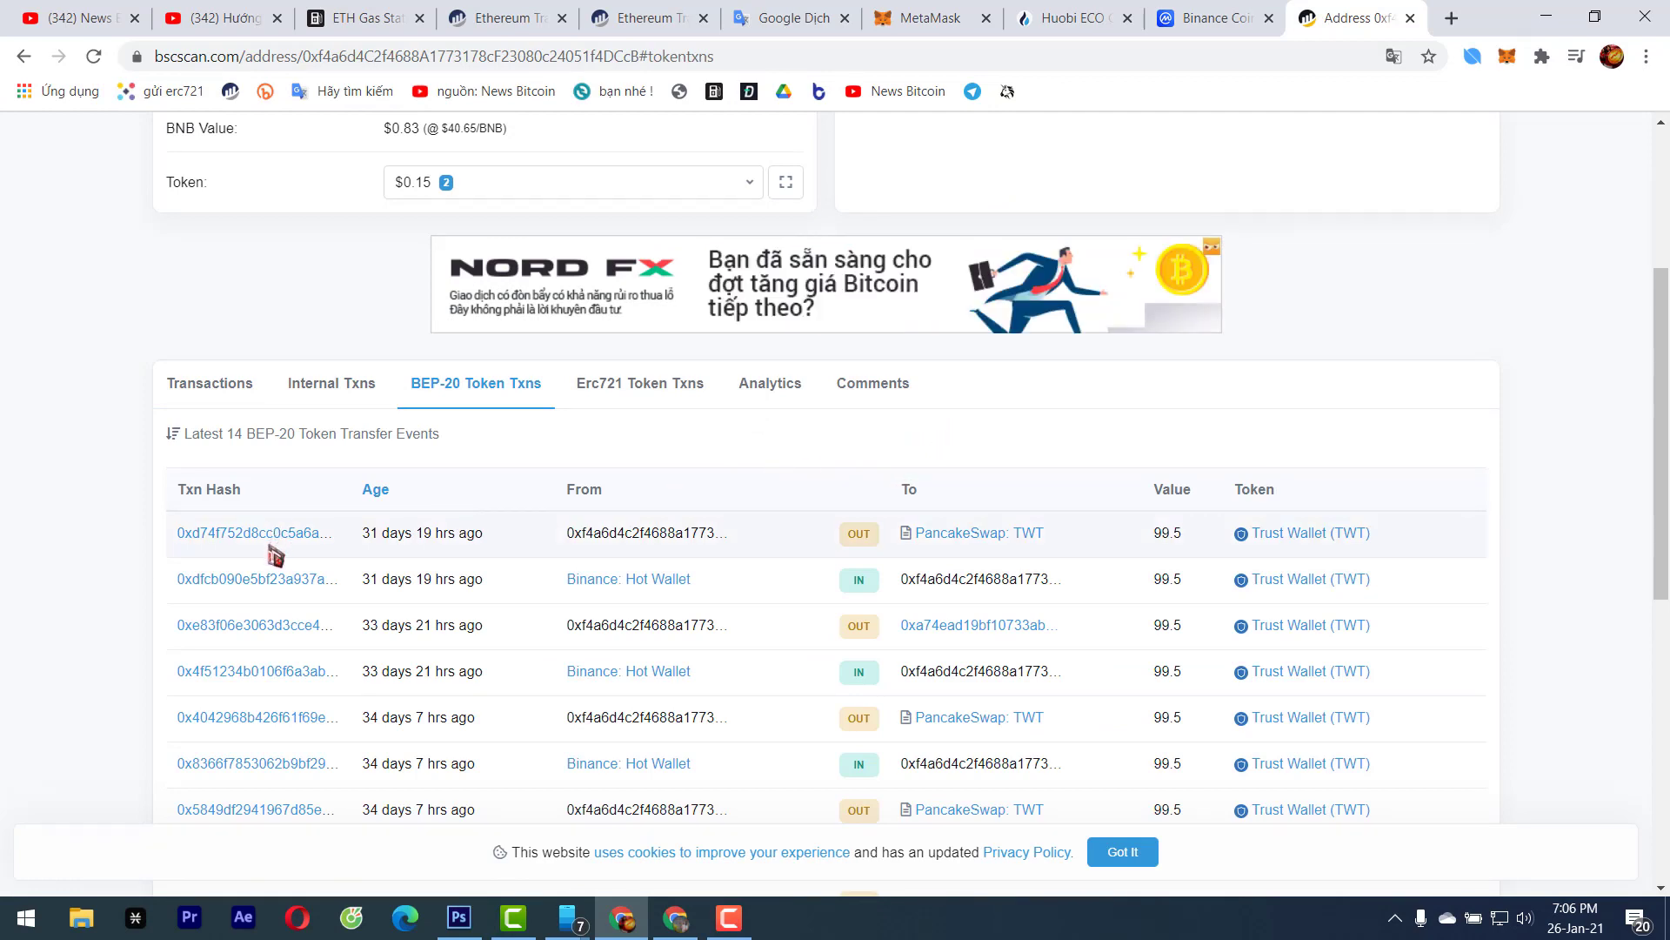
{"action": "left_click", "coordinate": [320, 534]}
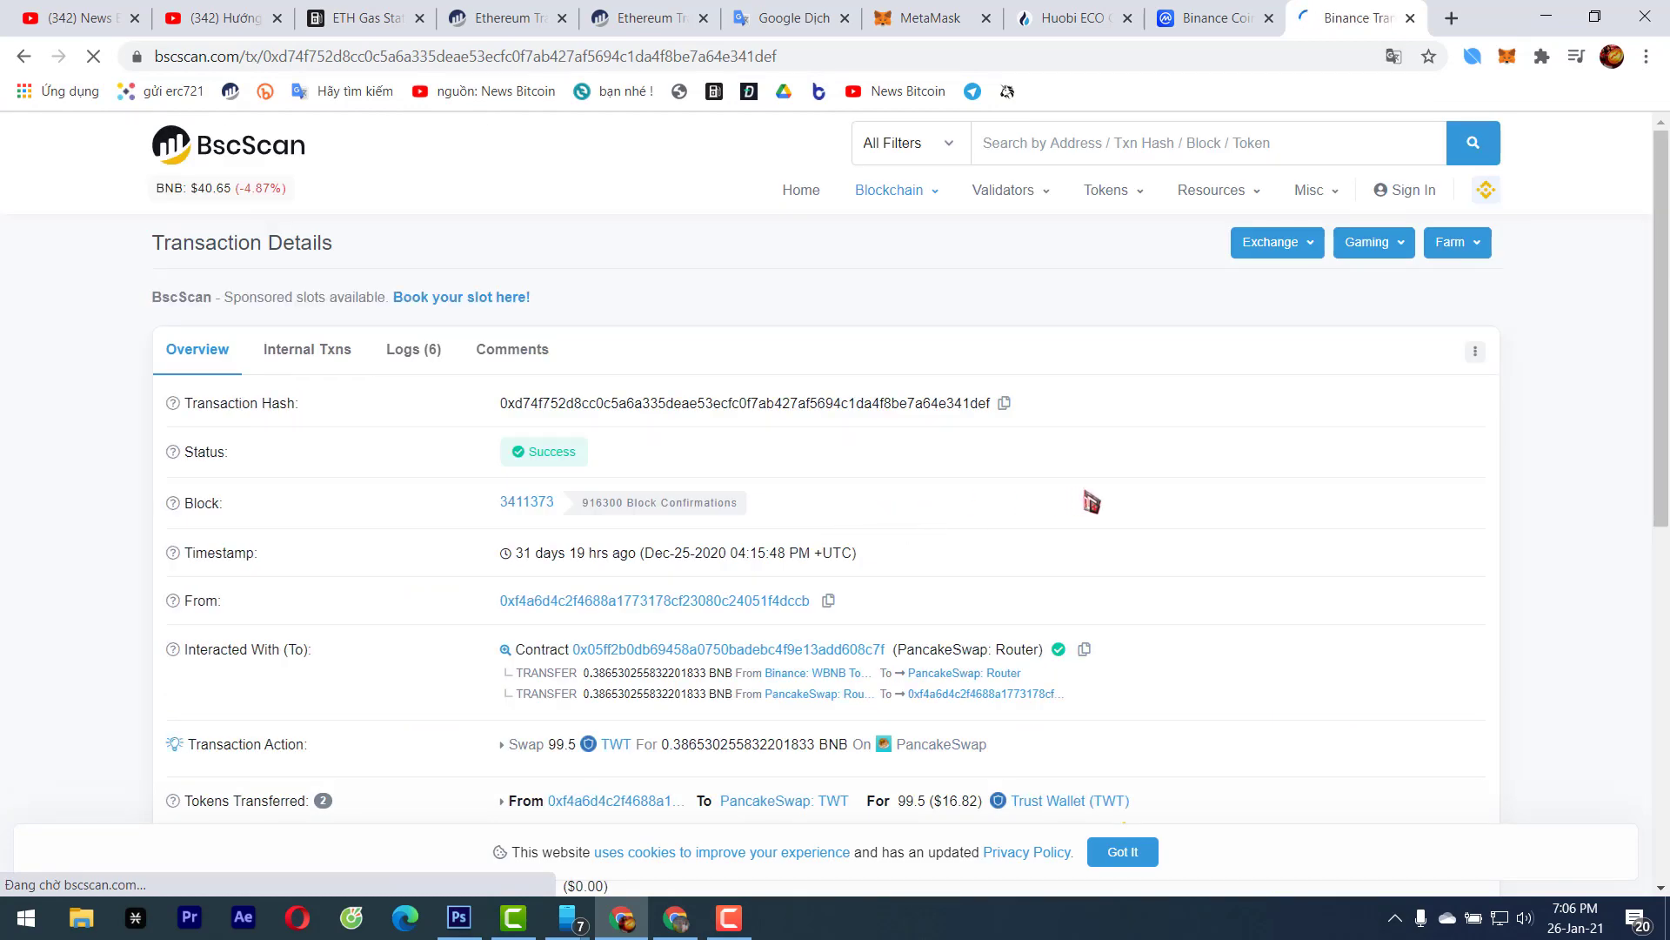
{"action": "scroll", "coordinate": [1092, 502], "scroll_direction": "down", "scroll_amount": 5}
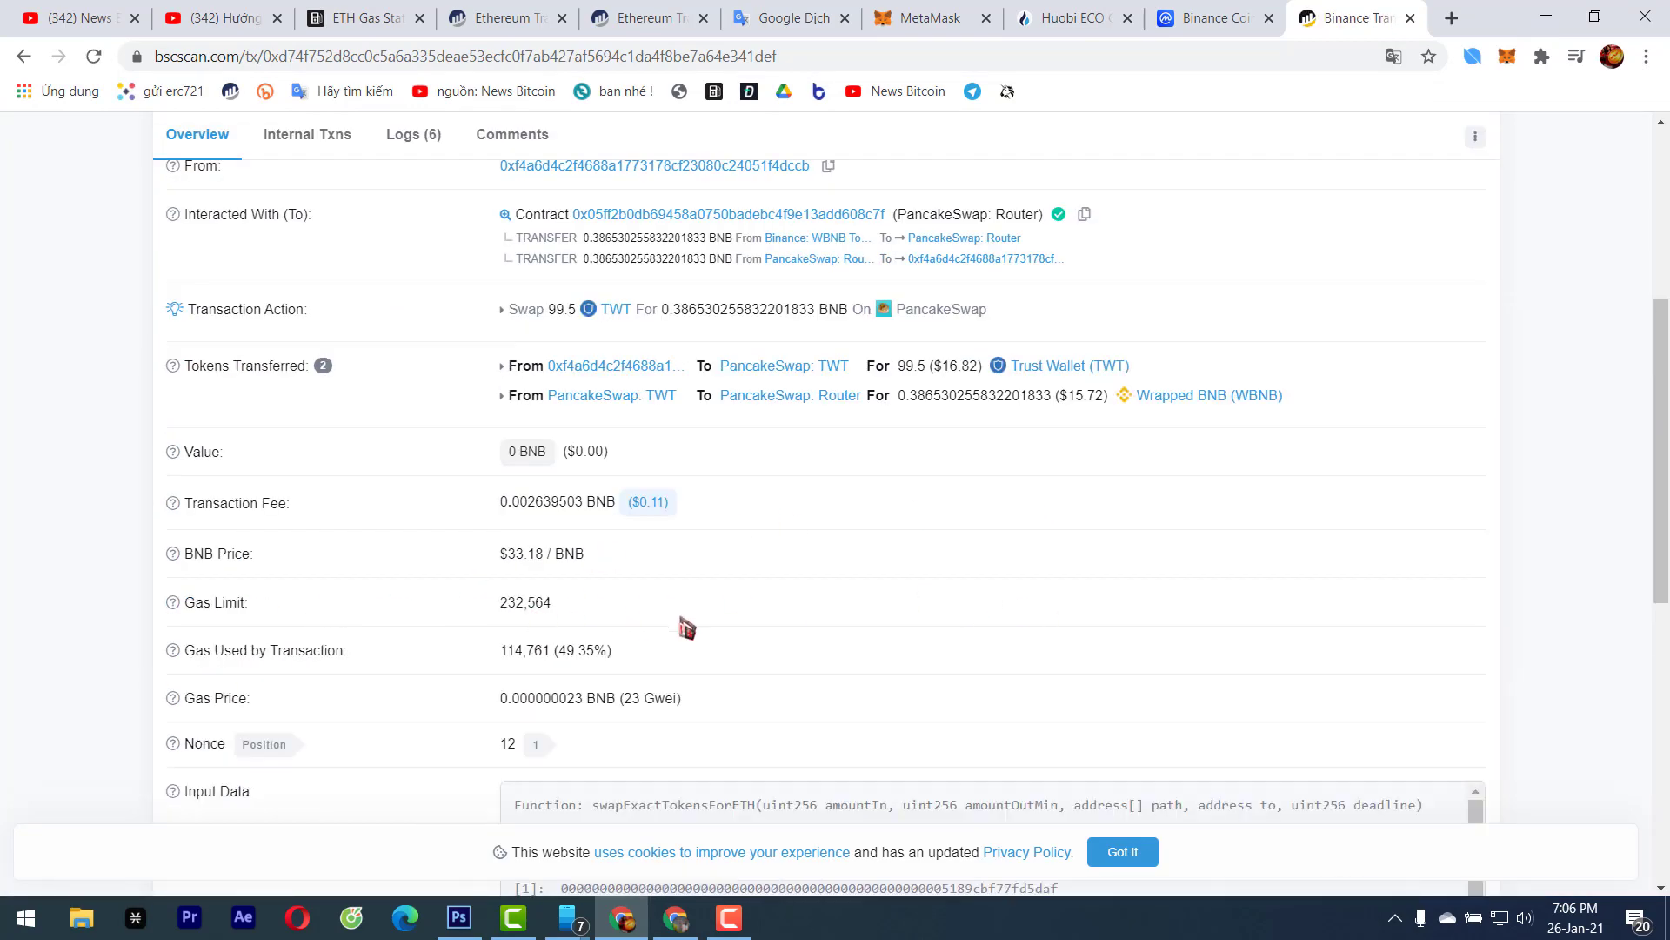
{"action": "scroll", "coordinate": [687, 628], "scroll_direction": "down", "scroll_amount": 1}
{"action": "double_click", "coordinate": [508, 635]}
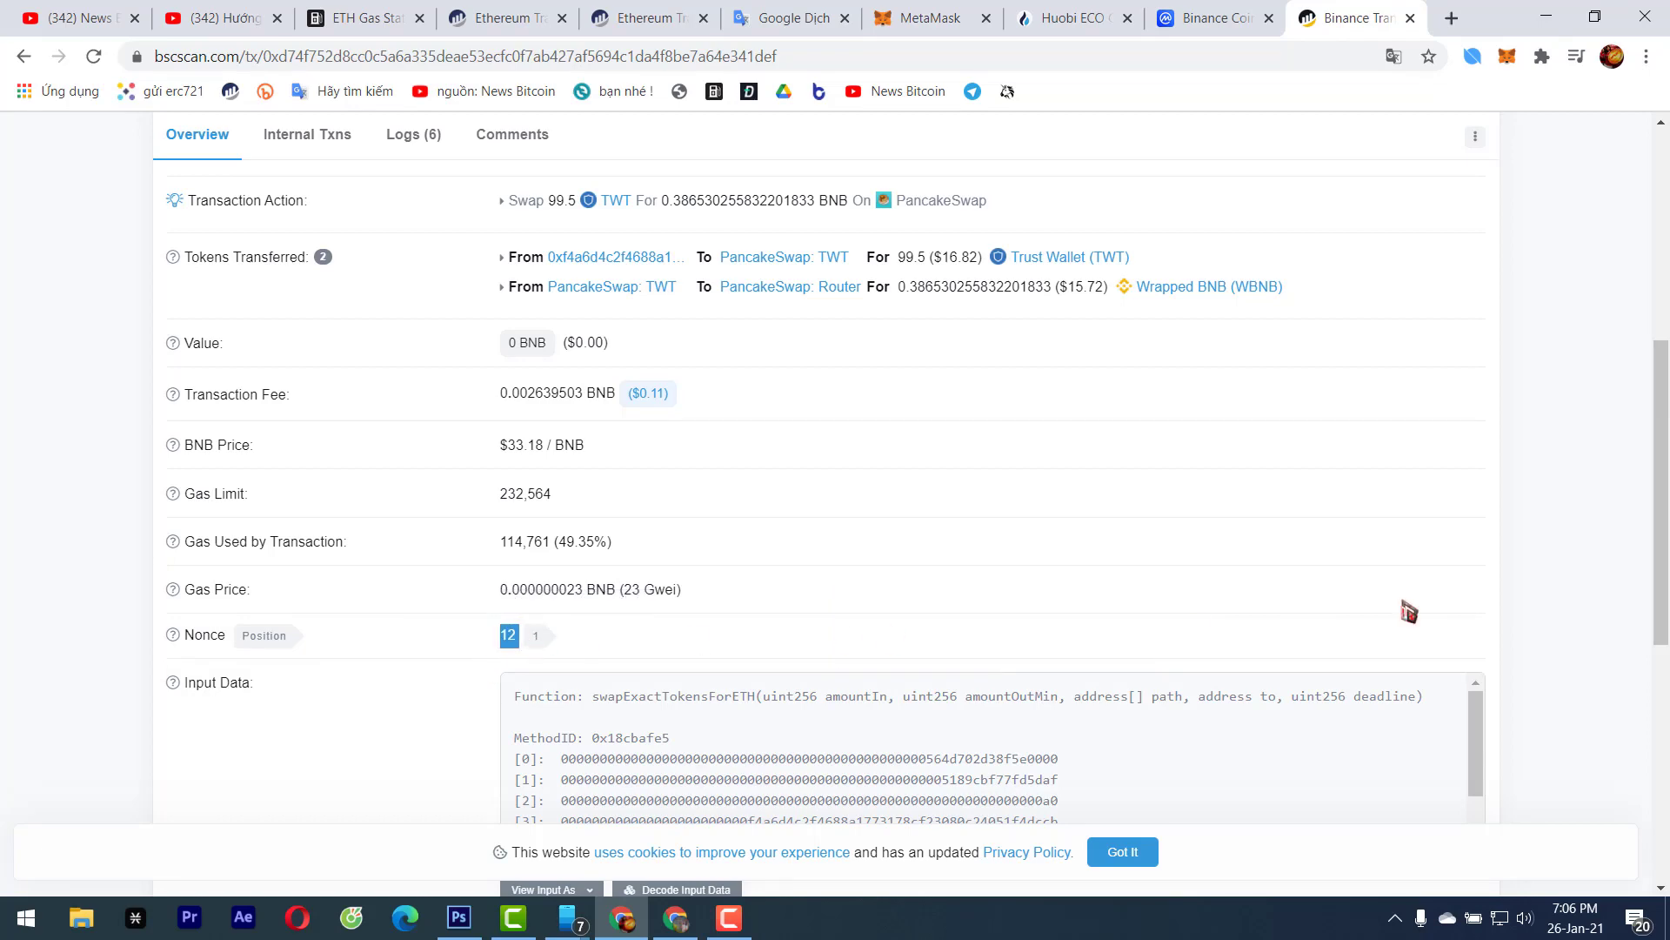
{"action": "scroll", "coordinate": [1566, 522], "scroll_direction": "up", "scroll_amount": 5}
{"action": "scroll", "coordinate": [1528, 507], "scroll_direction": "up", "scroll_amount": 1}
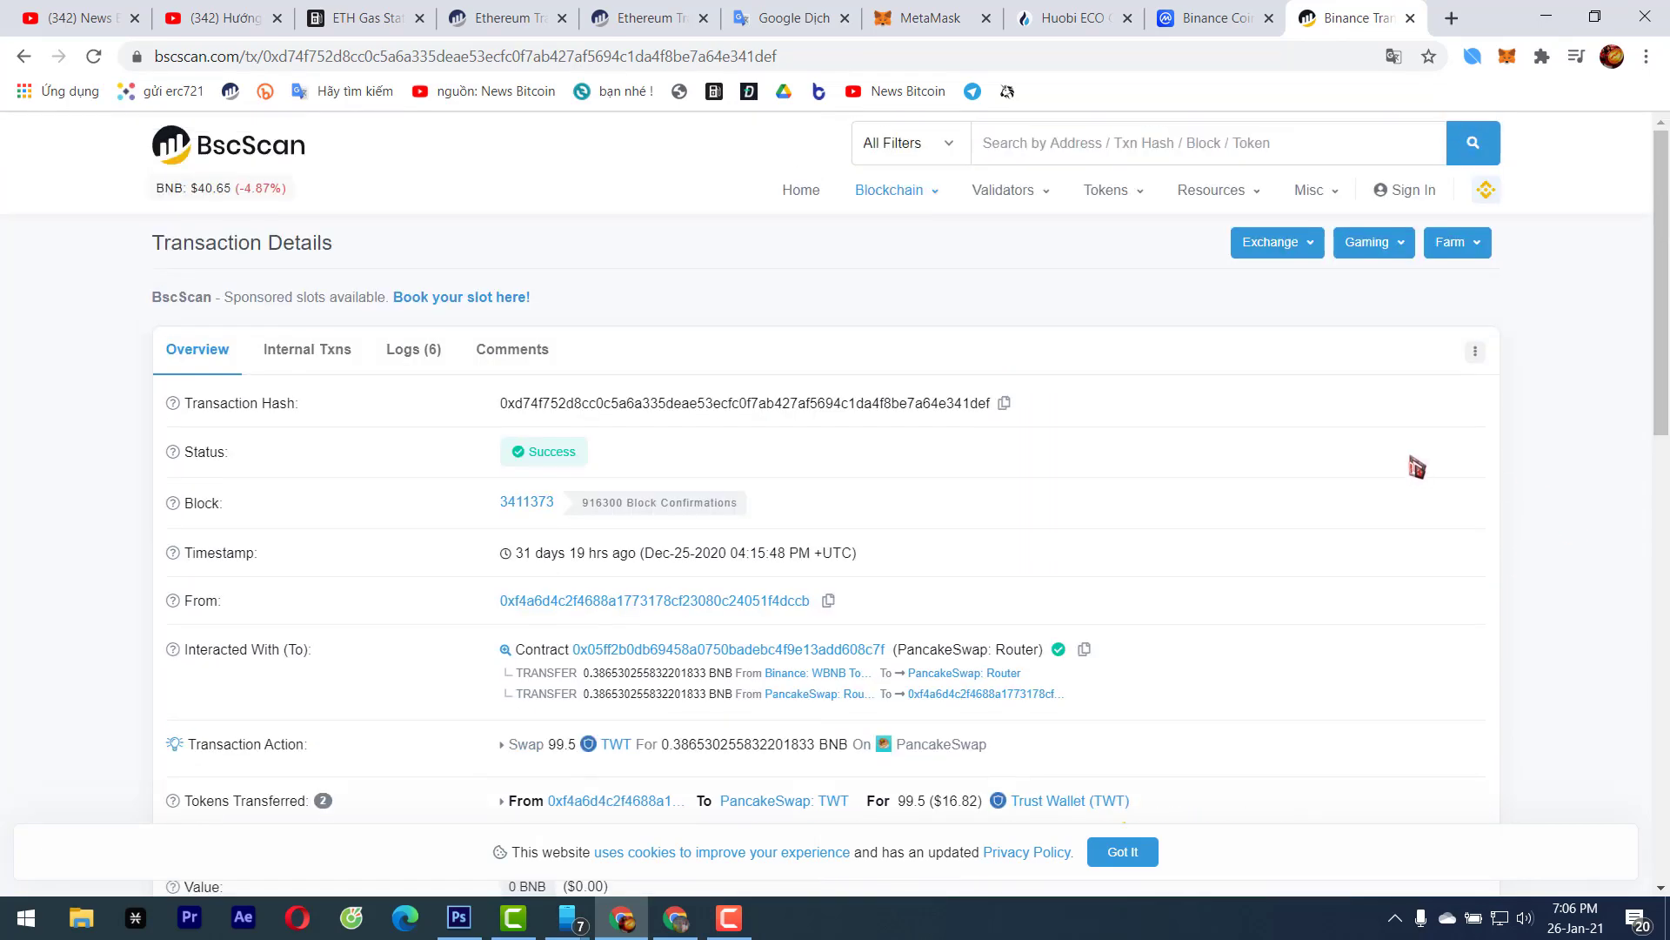
{"action": "left_click", "coordinate": [1514, 68]}
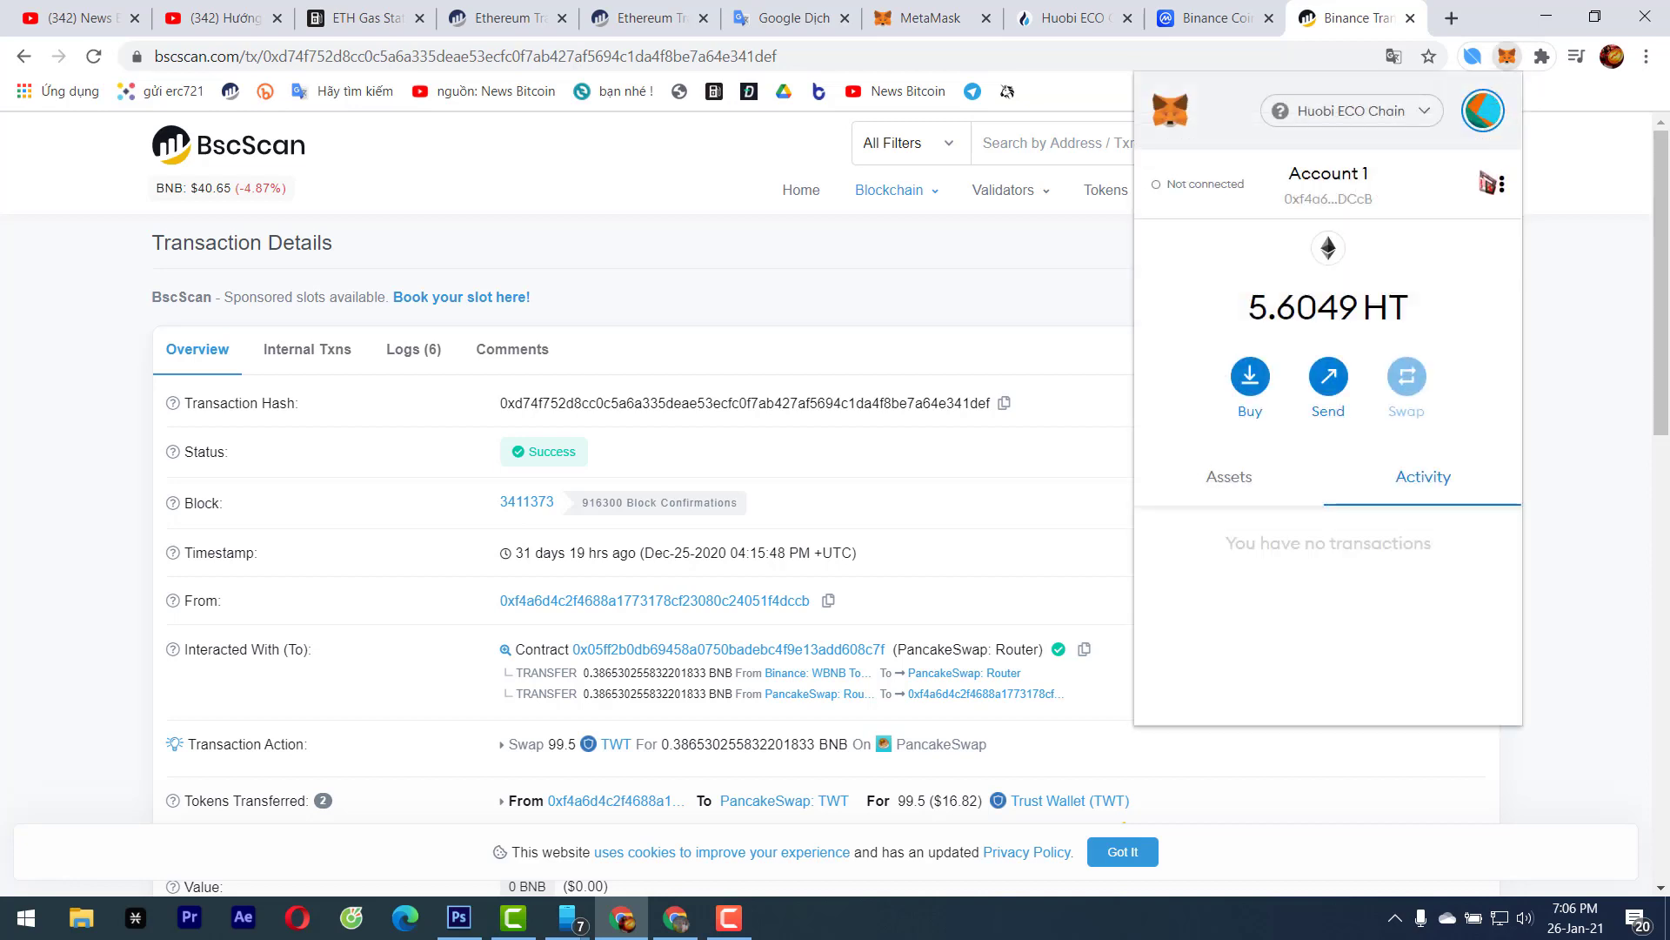
{"action": "left_click", "coordinate": [1054, 318]}
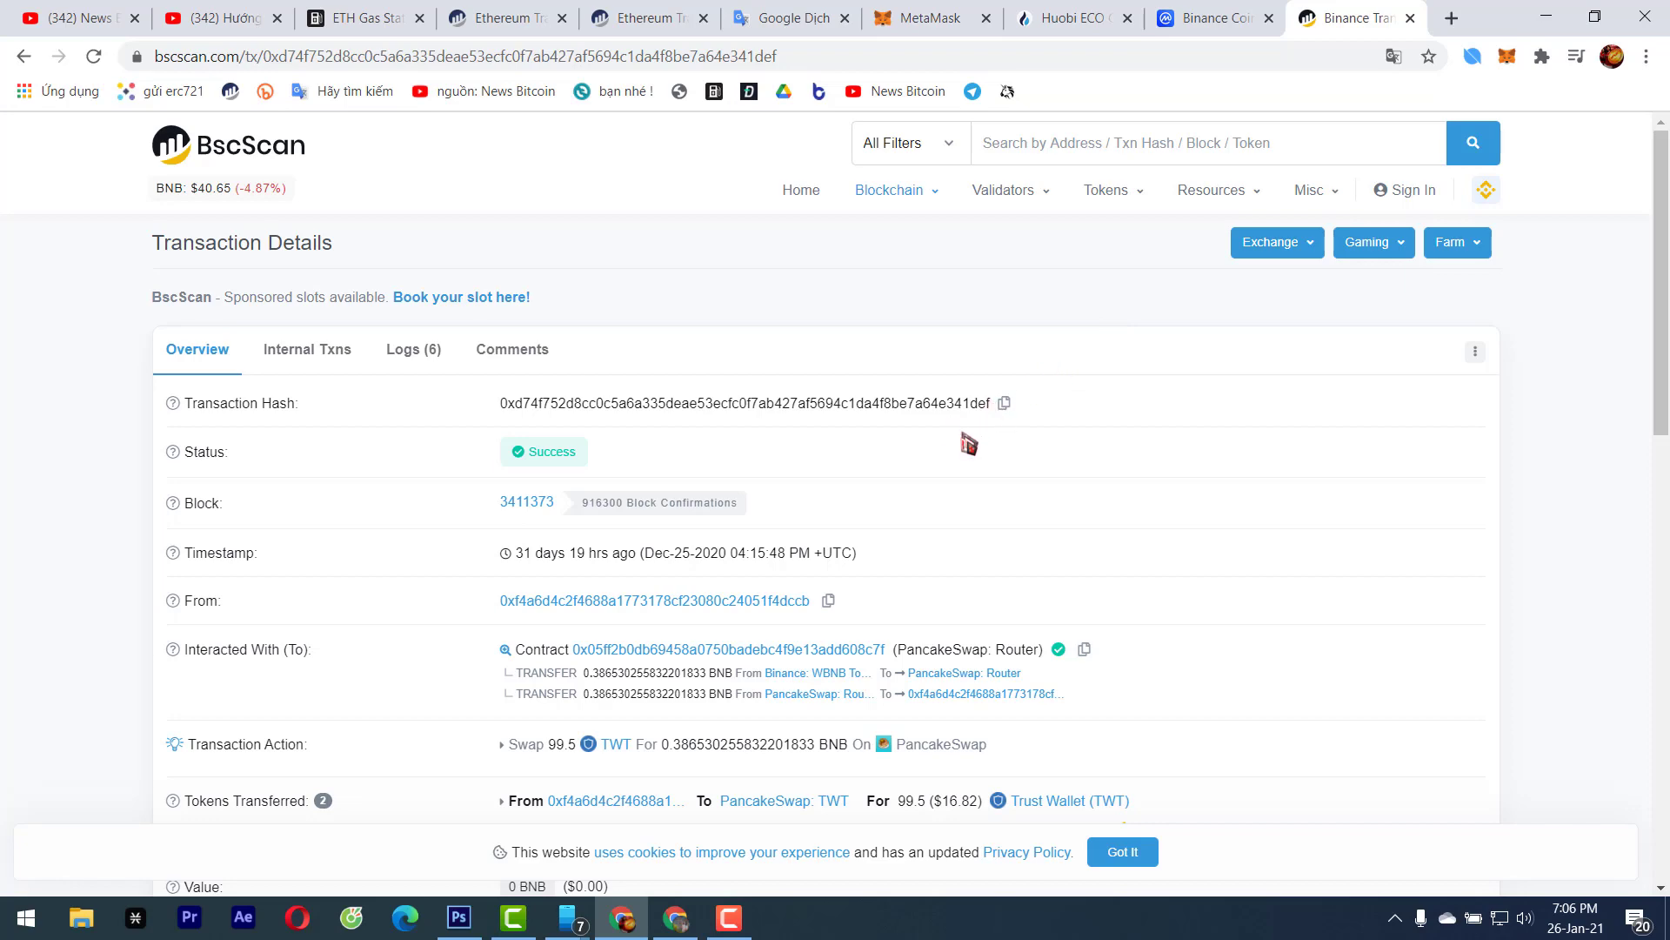
Switch to Your Phone, display the phone's screen and leave the Huobi wallet for the phone's home screen
{"action": "mouse_move", "coordinate": [585, 918]}
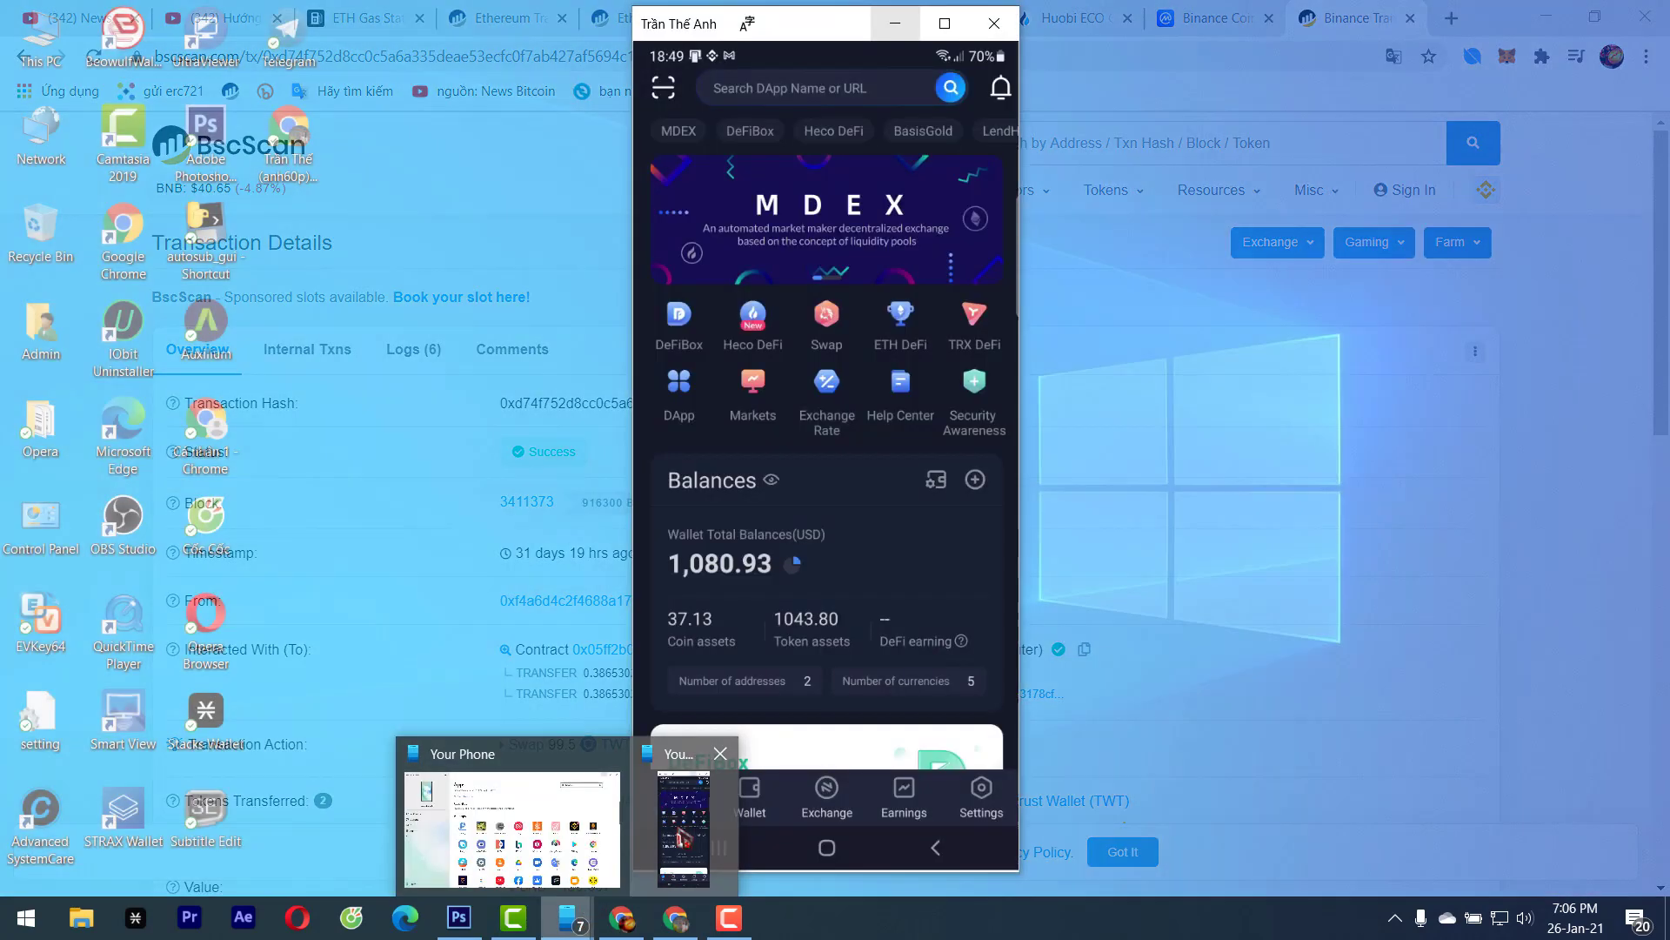
{"action": "left_click", "coordinate": [683, 837]}
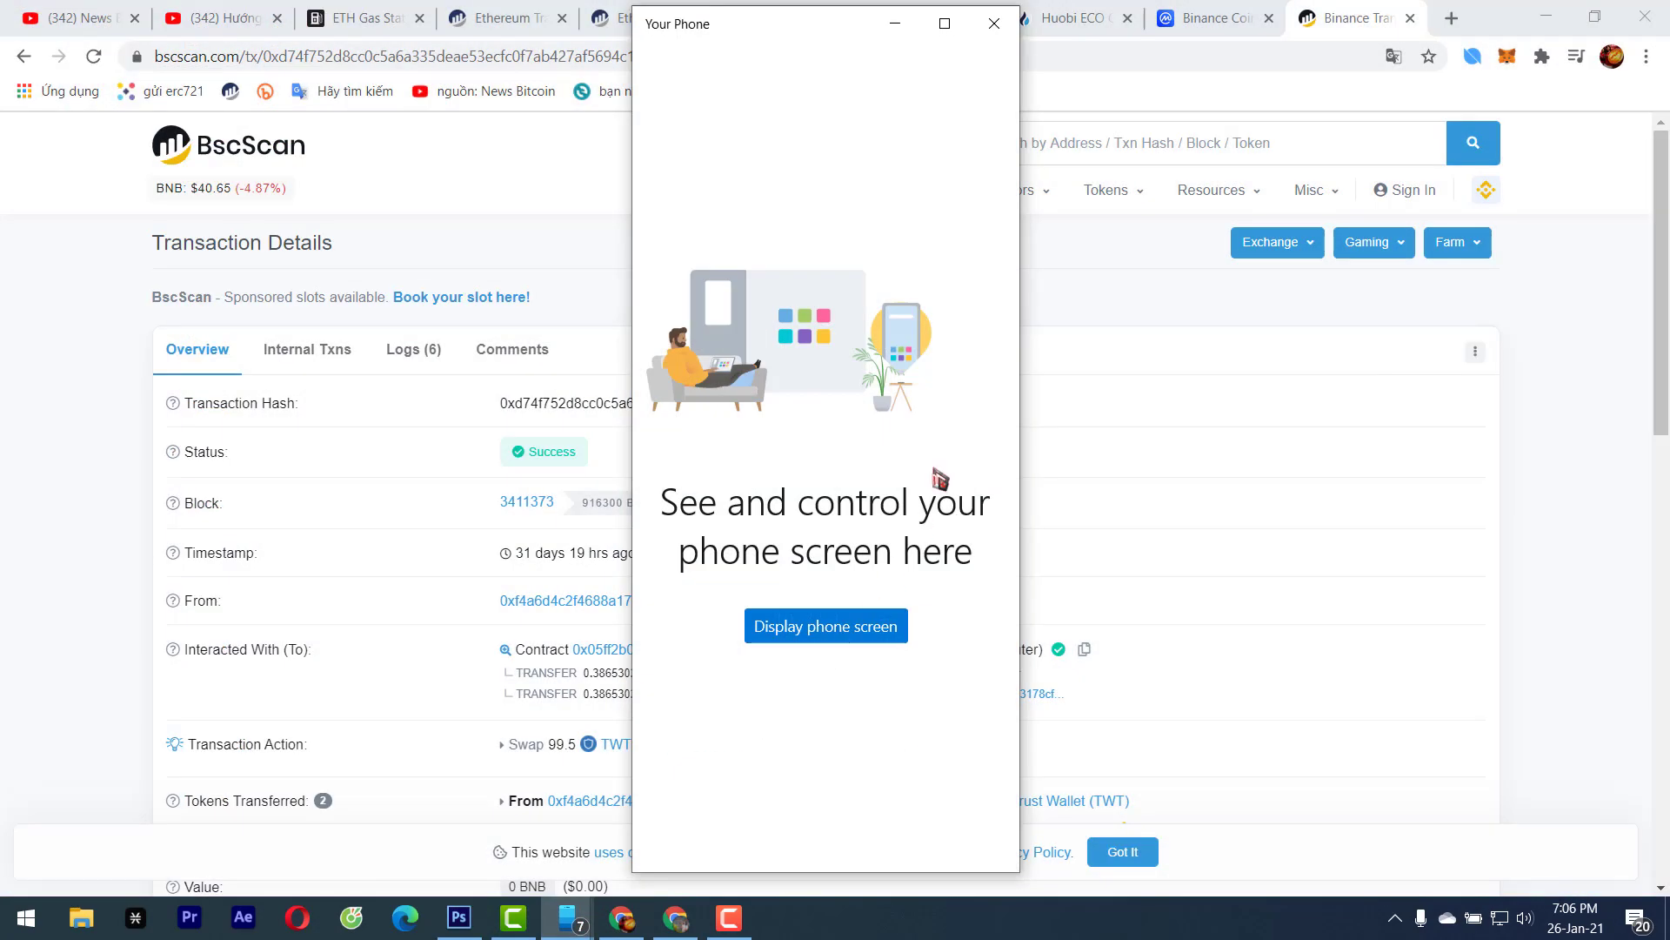
{"action": "left_click", "coordinate": [852, 617]}
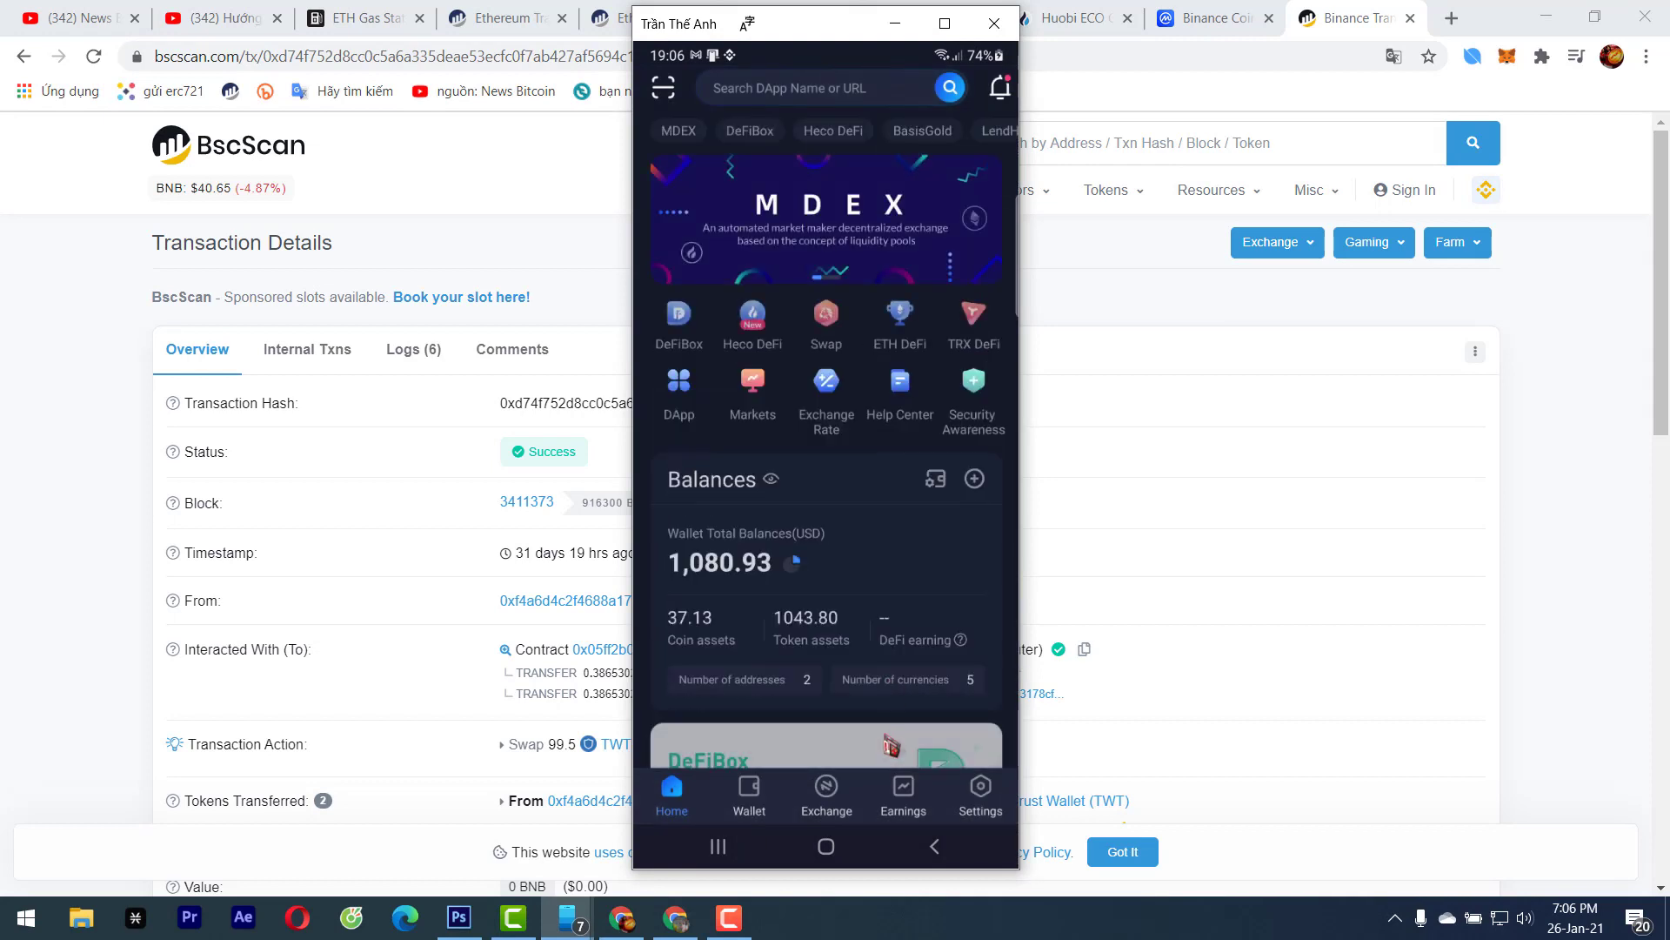
{"action": "left_click", "coordinate": [826, 845]}
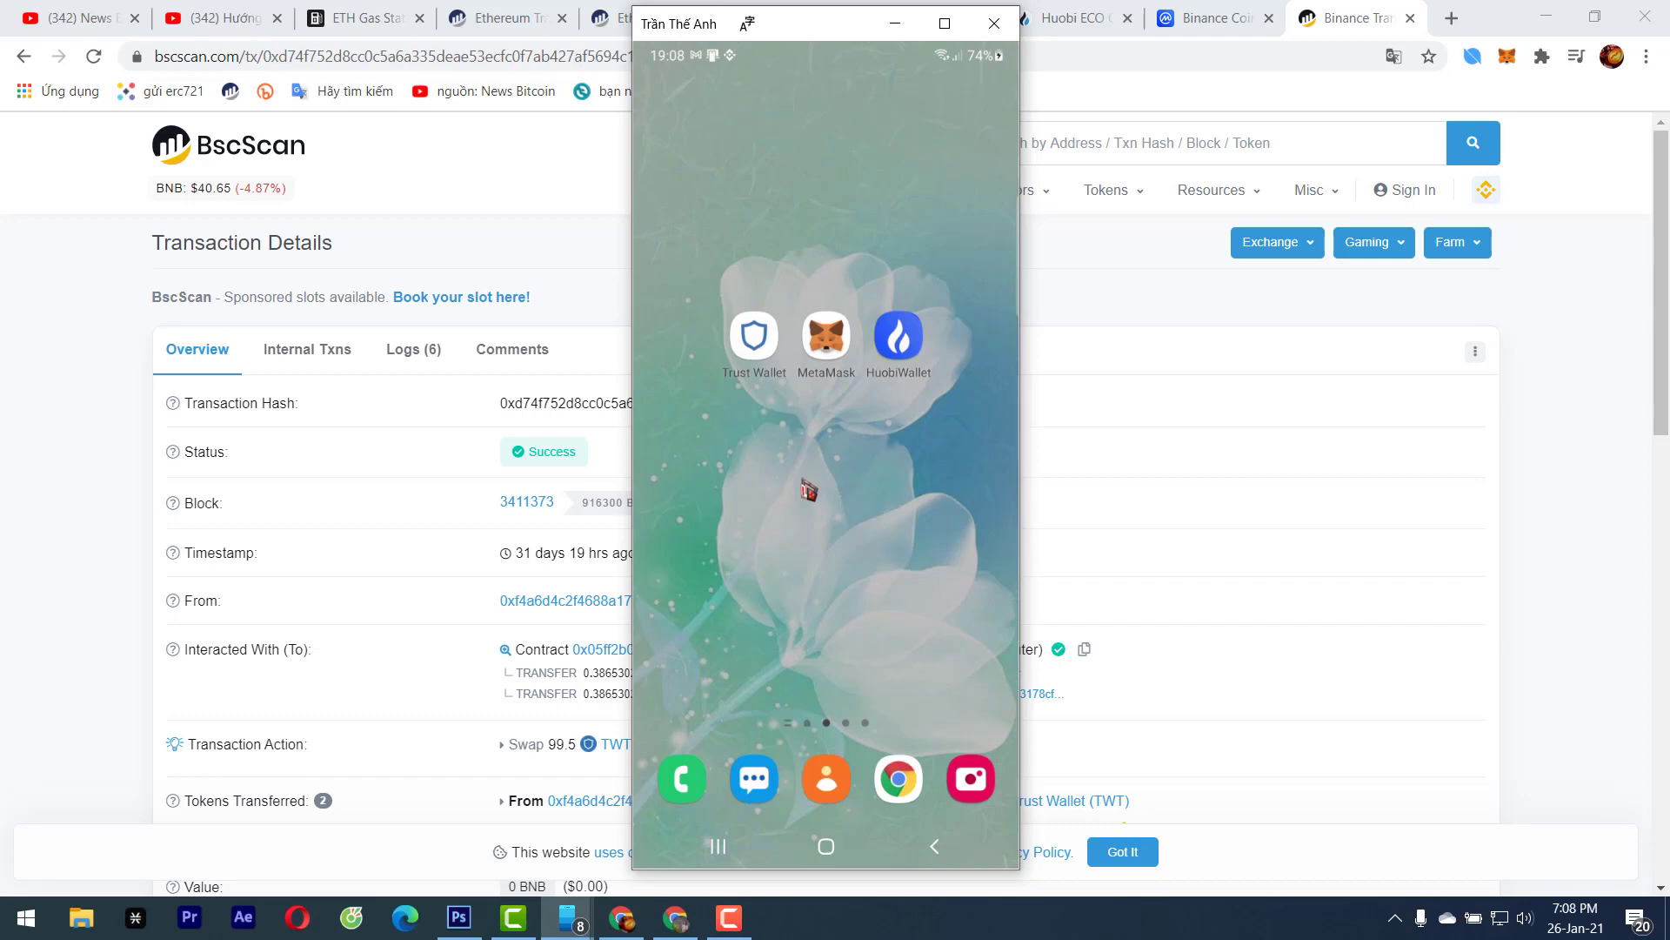
Switch to the Google Translate notes in Chrome and append "ví dụ dùng Huobi Wallet,Trust Wallet..." to item 2a
{"action": "left_click", "coordinate": [1161, 367]}
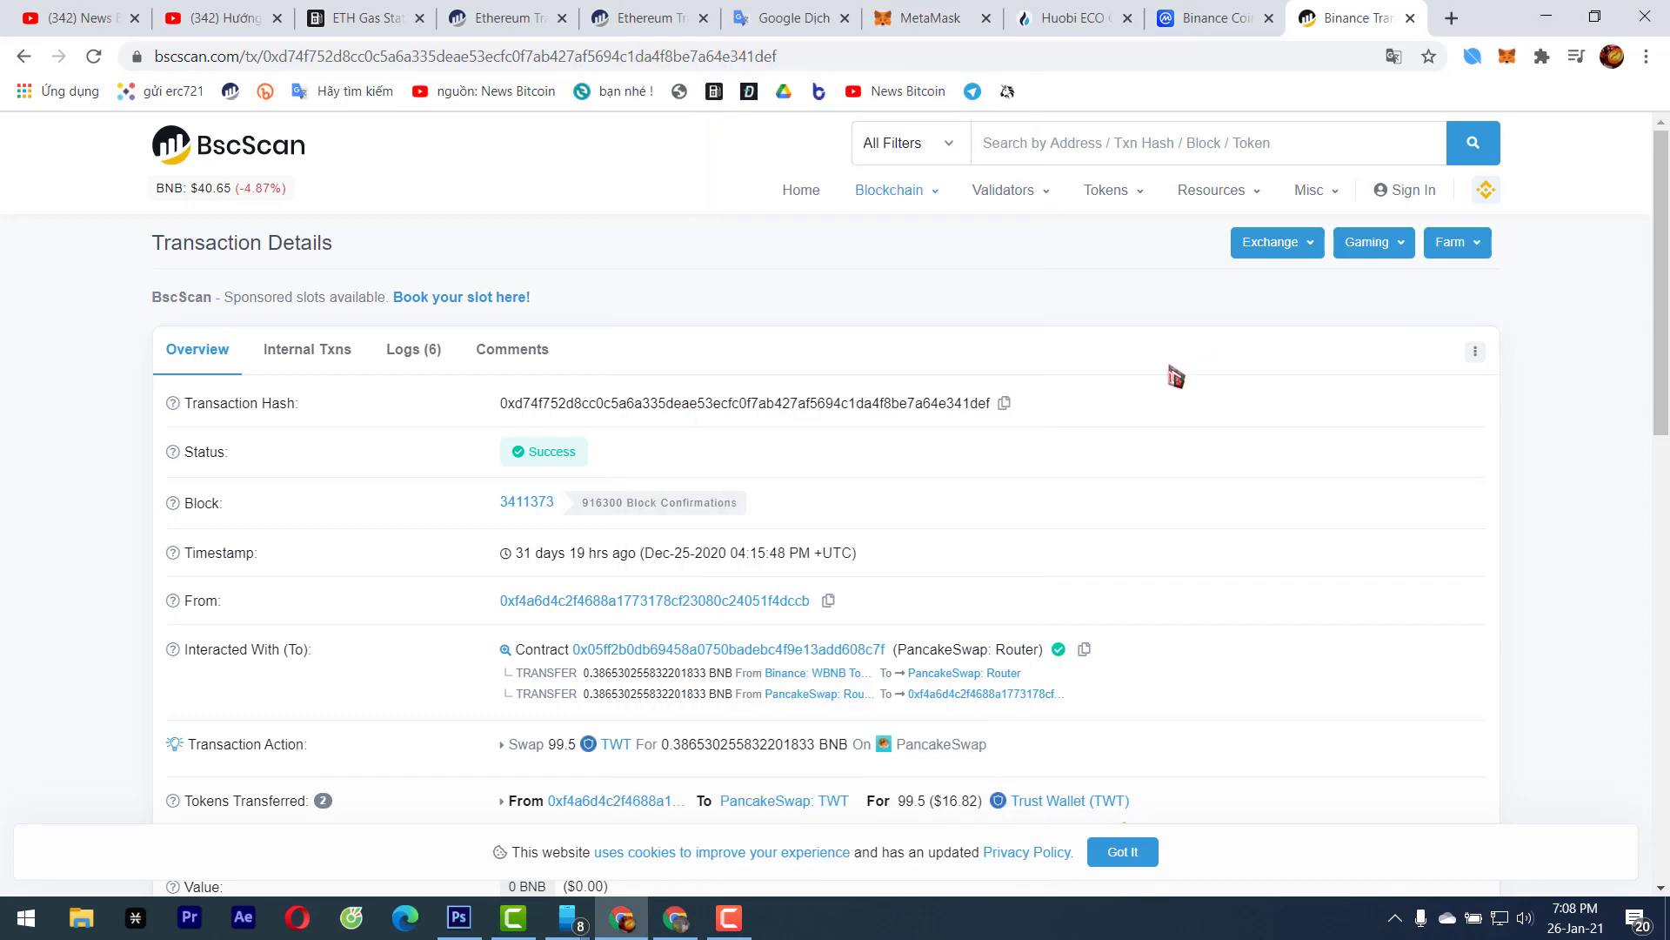
{"action": "left_click", "coordinate": [822, 13]}
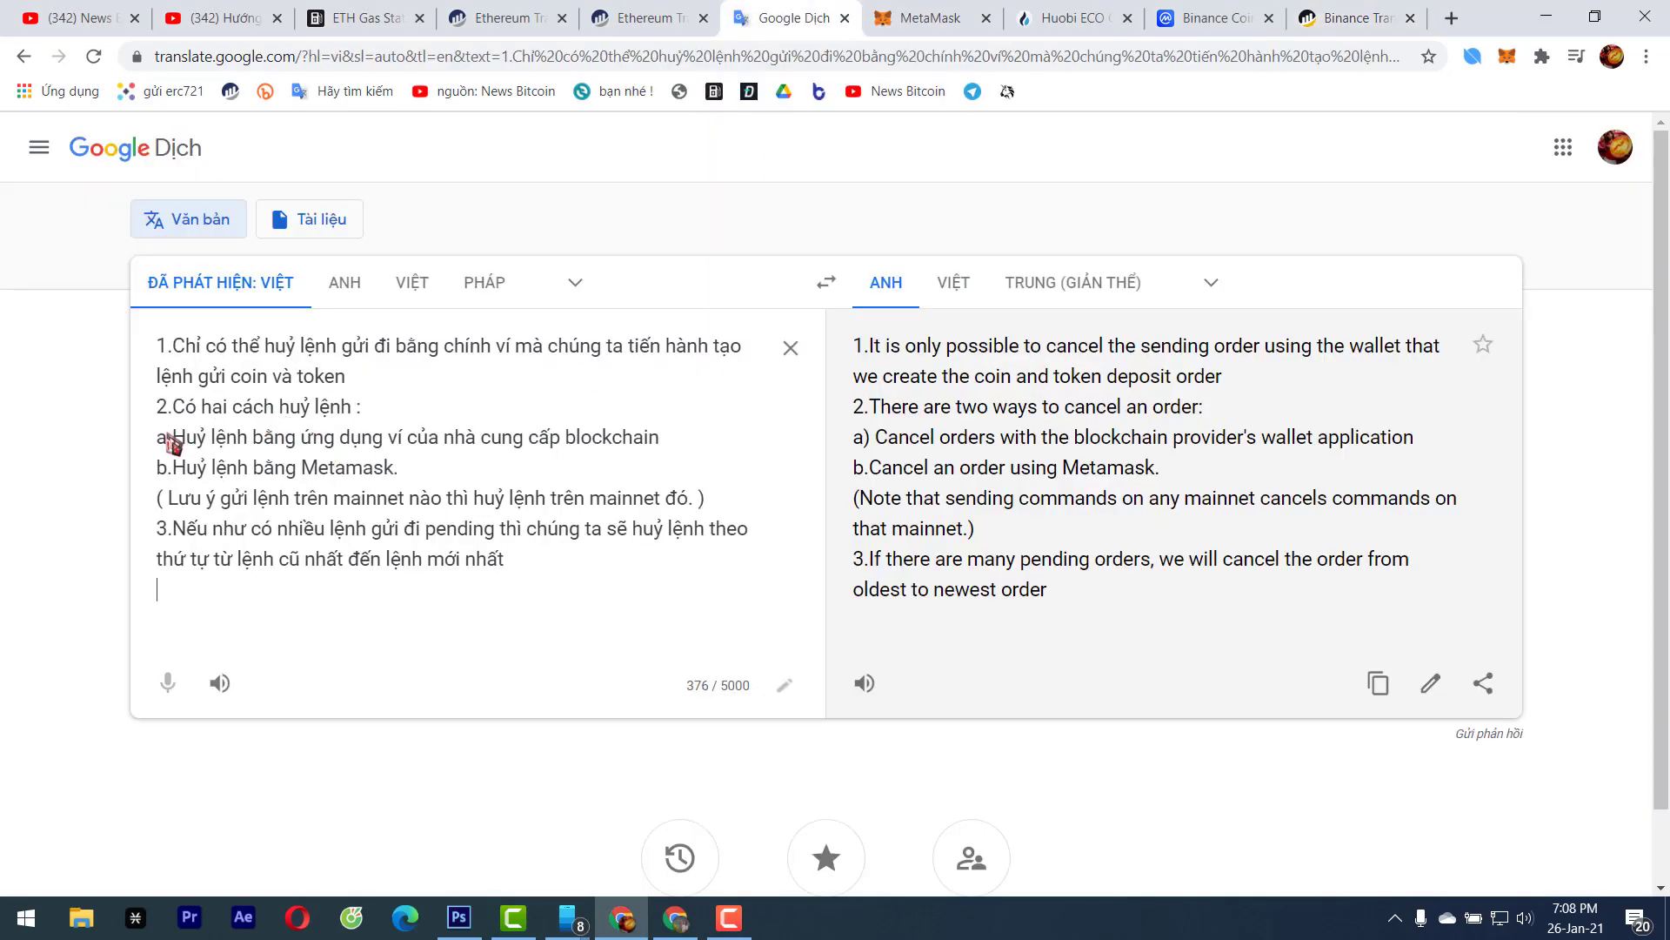
{"action": "left_click_drag", "start_coordinate": [168, 439], "coordinate": [675, 444]}
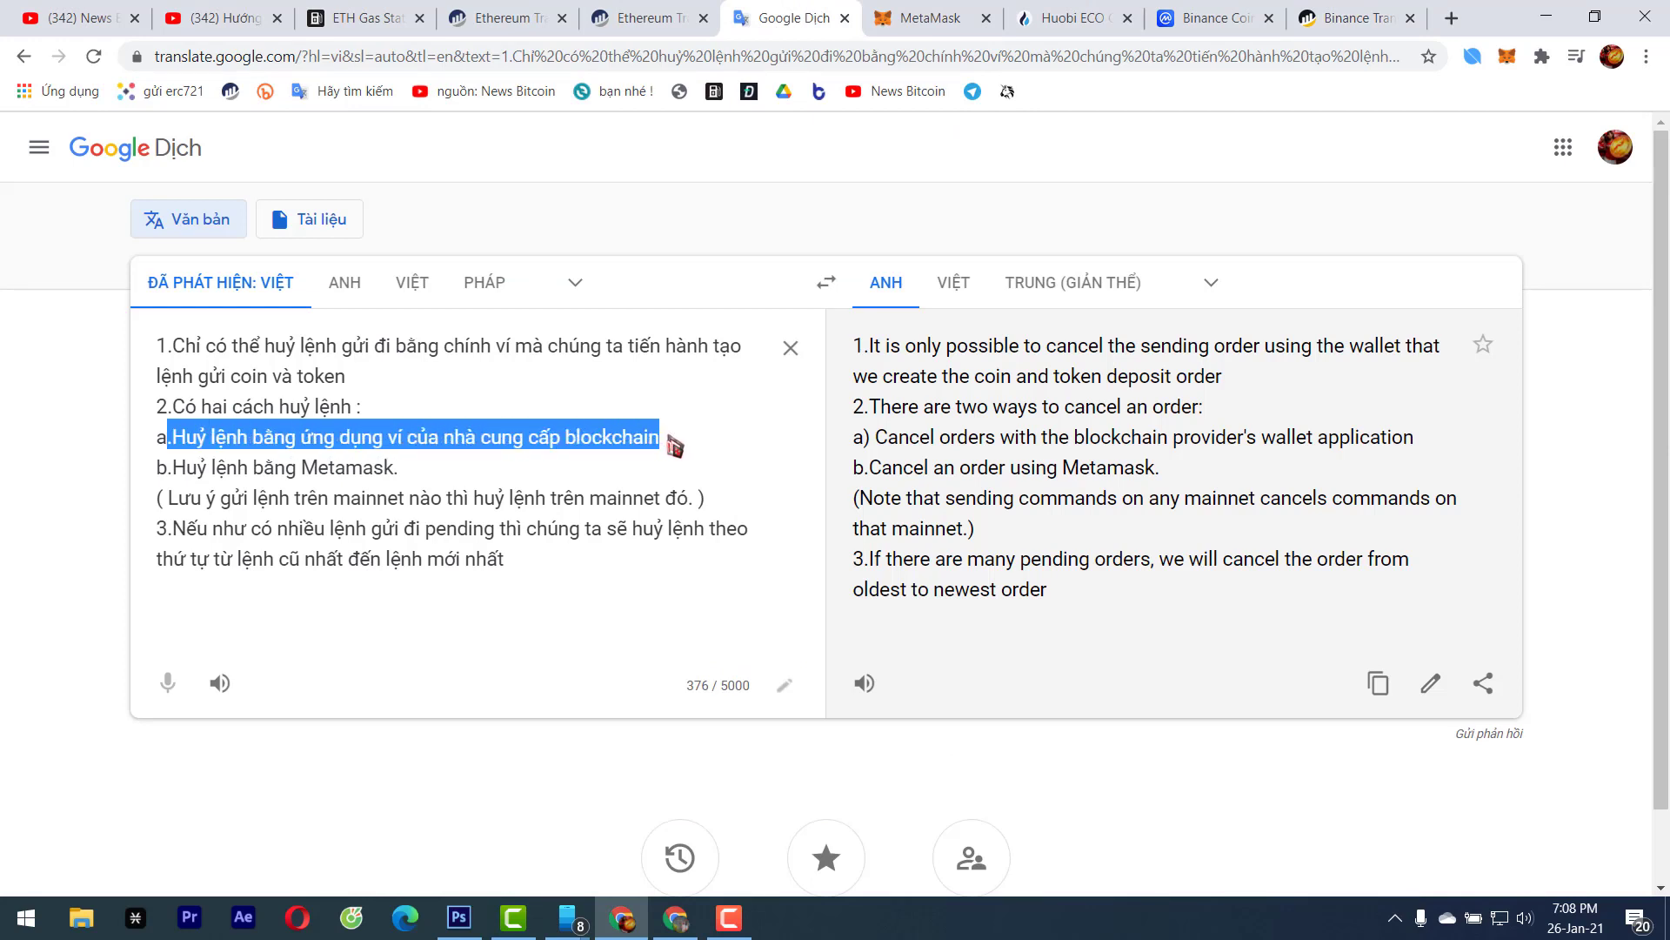
{"action": "left_click", "coordinate": [697, 448]}
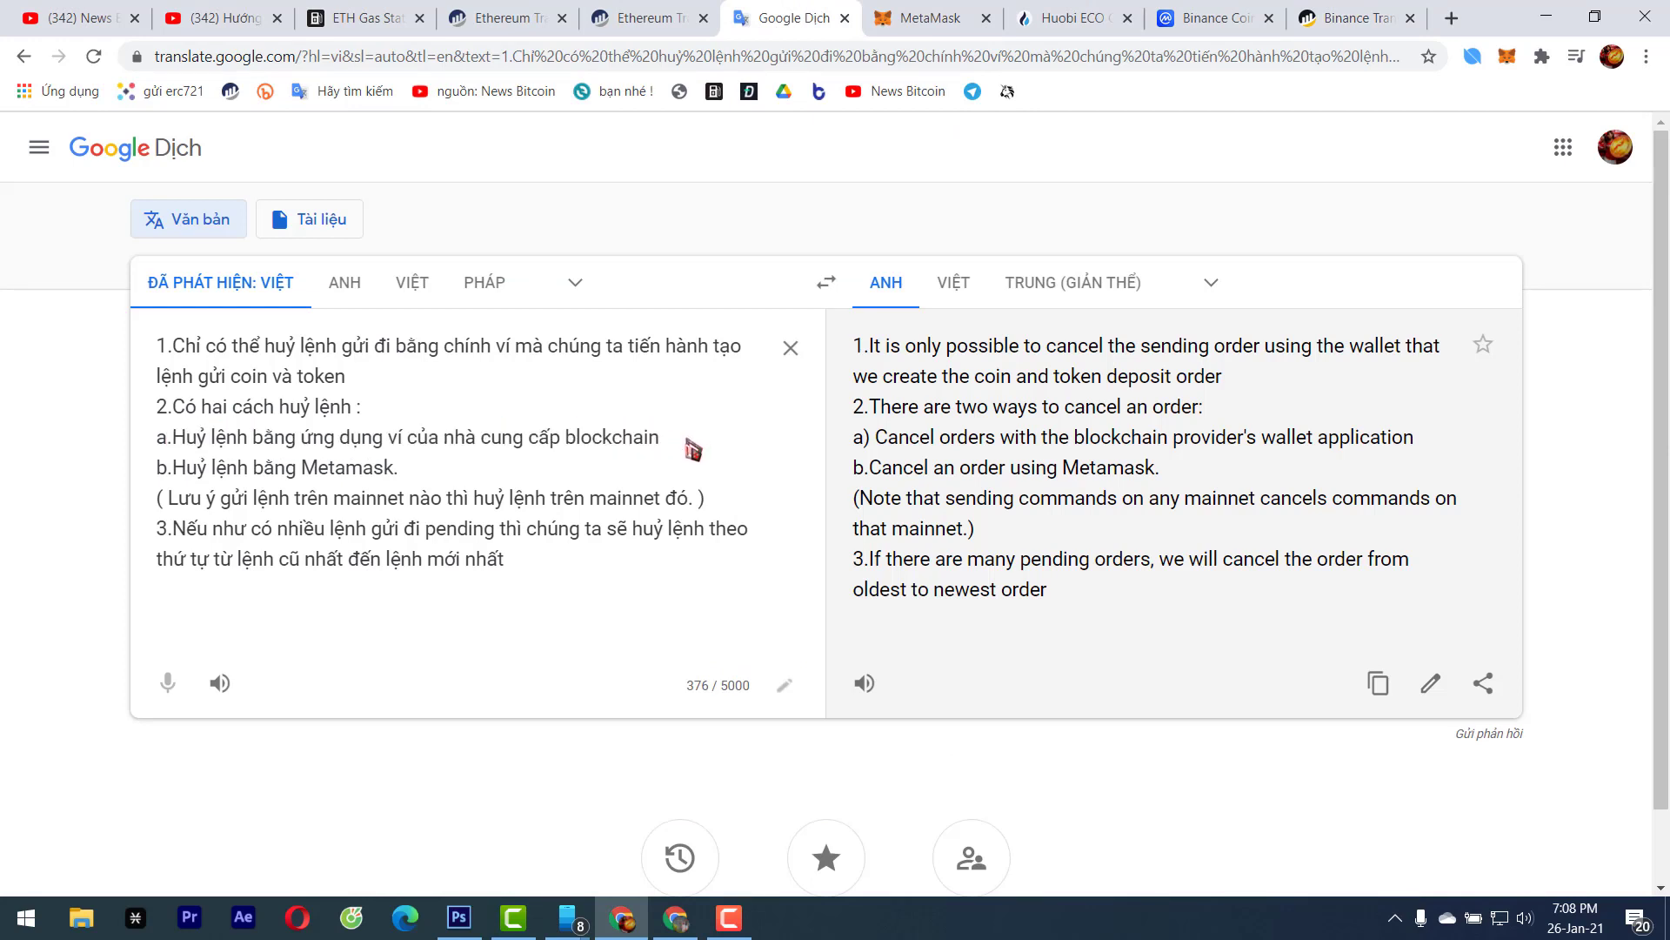
{"action": "type", "text": "ví du dùng Huo"}
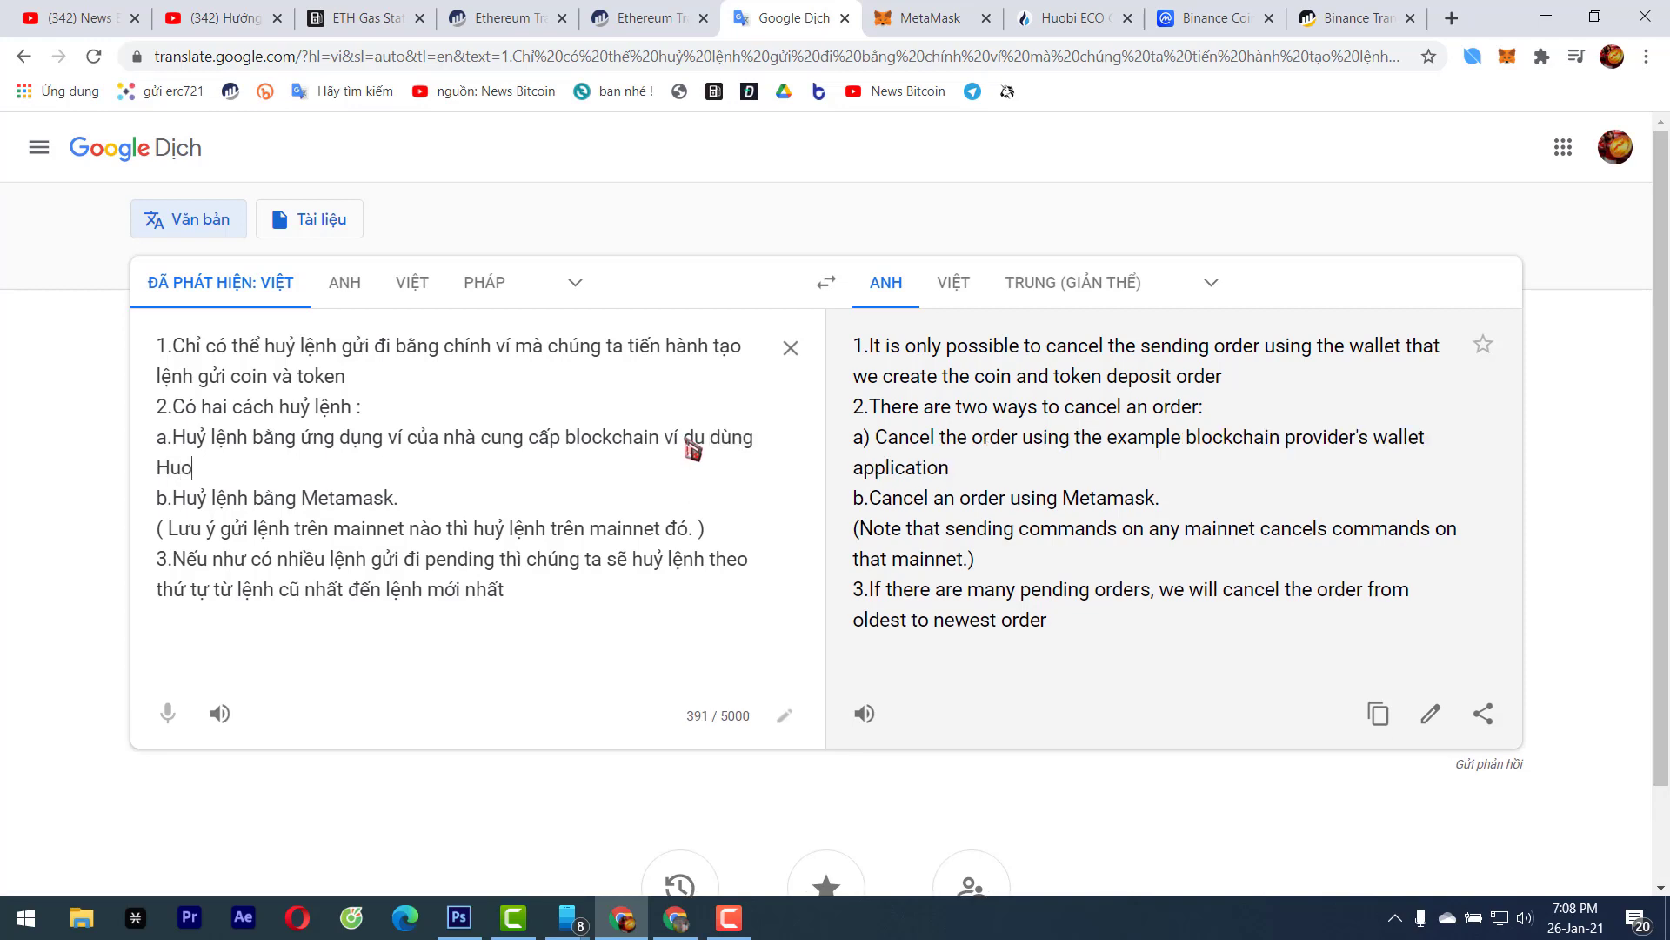
{"action": "type", "text": "bi"}
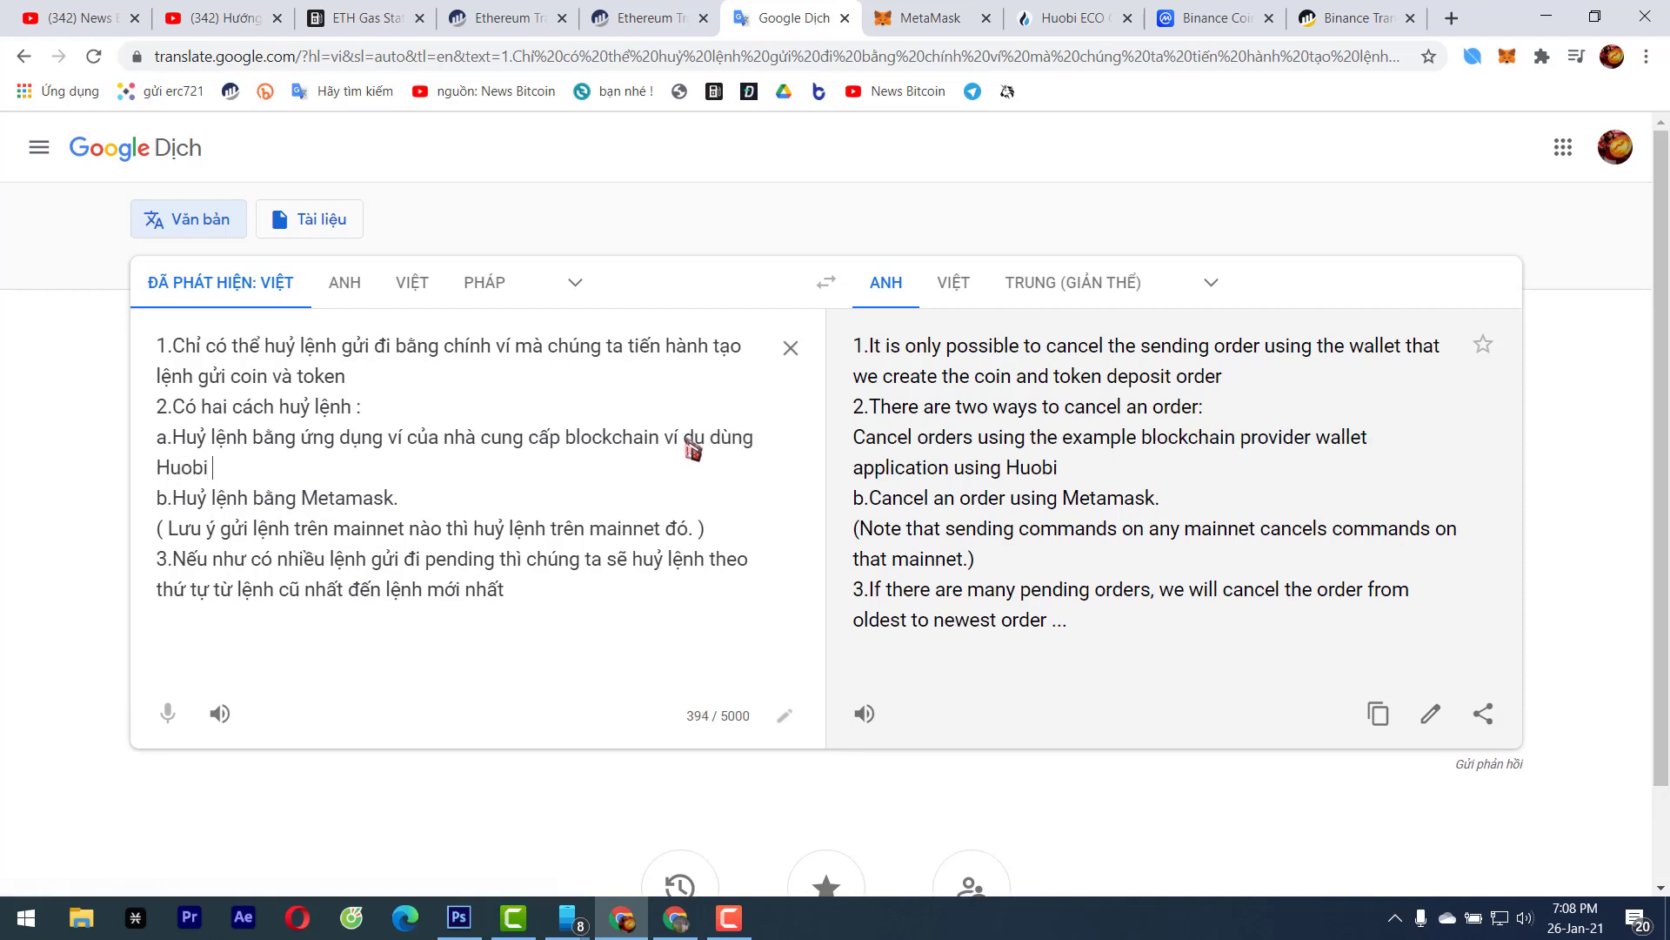
{"action": "type", "text": " Wal"}
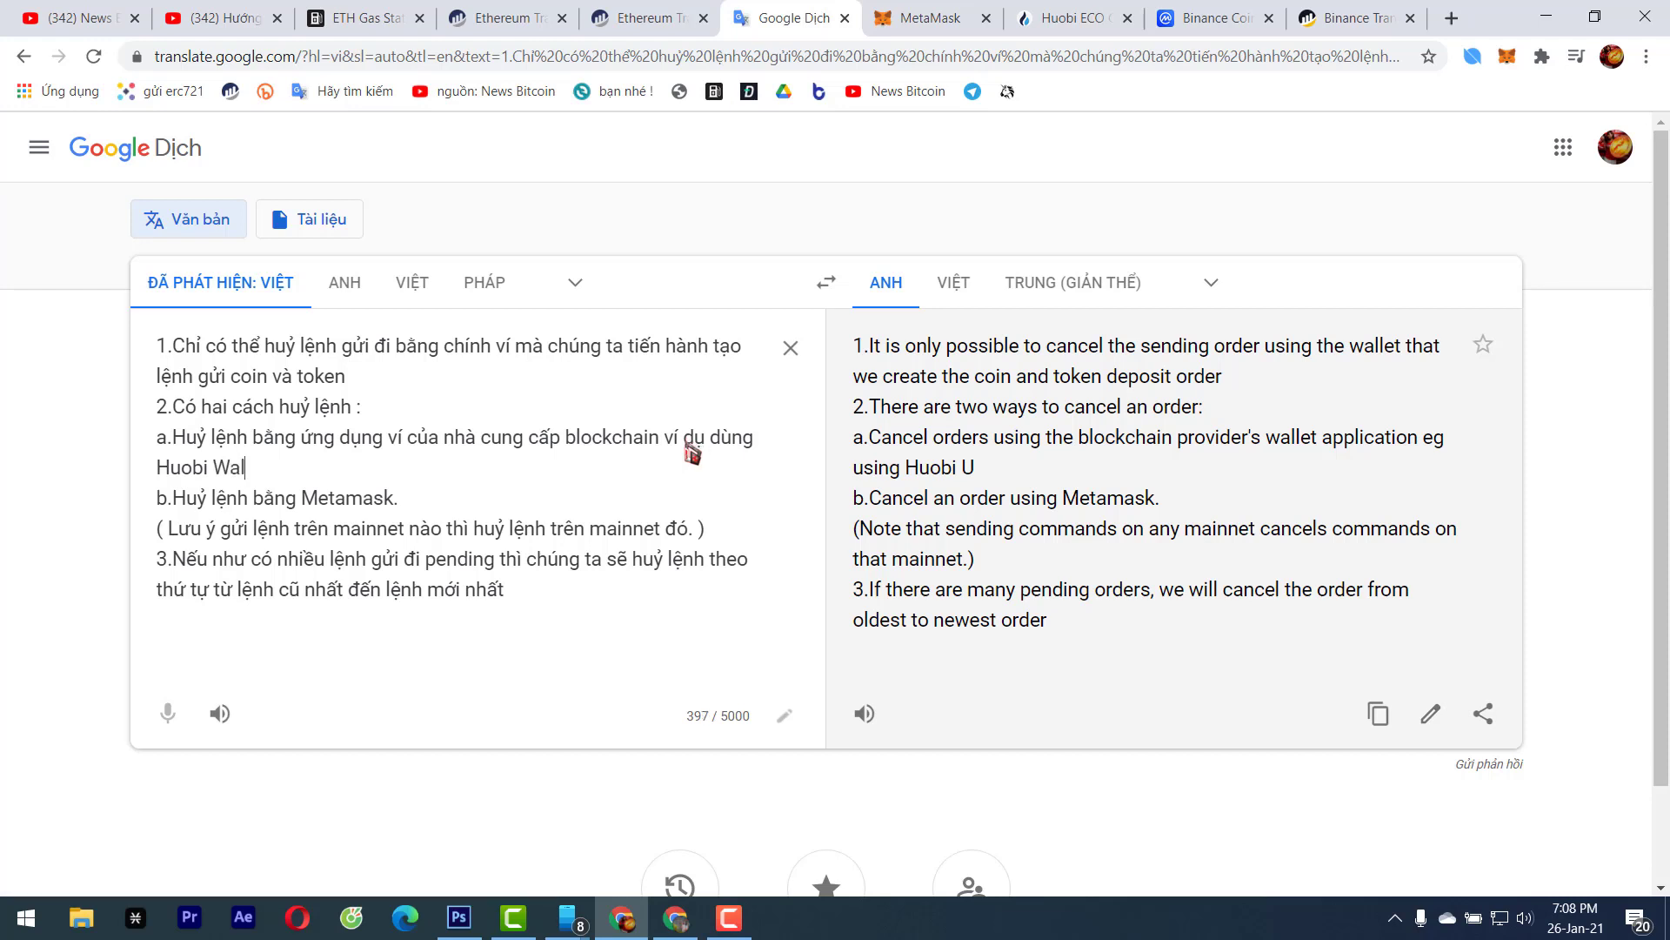
{"action": "type", "text": "let h"}
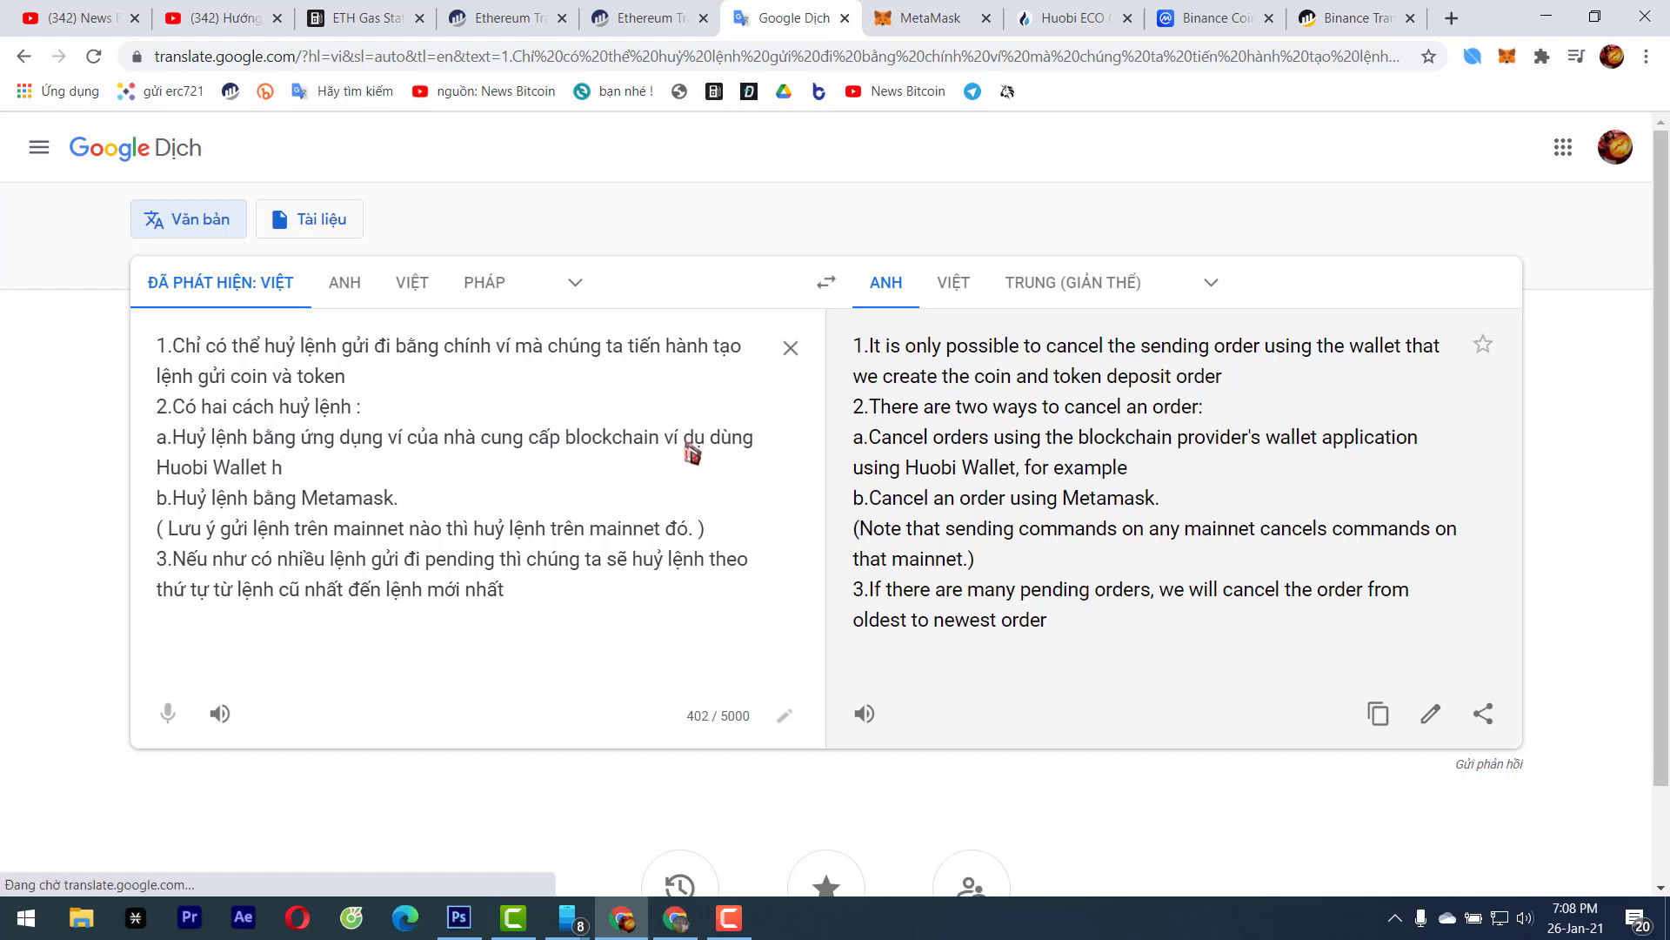
{"action": "key", "text": "BackSpace"}
{"action": "key", "text": "BackSpace"}
{"action": "type", "text": ","}
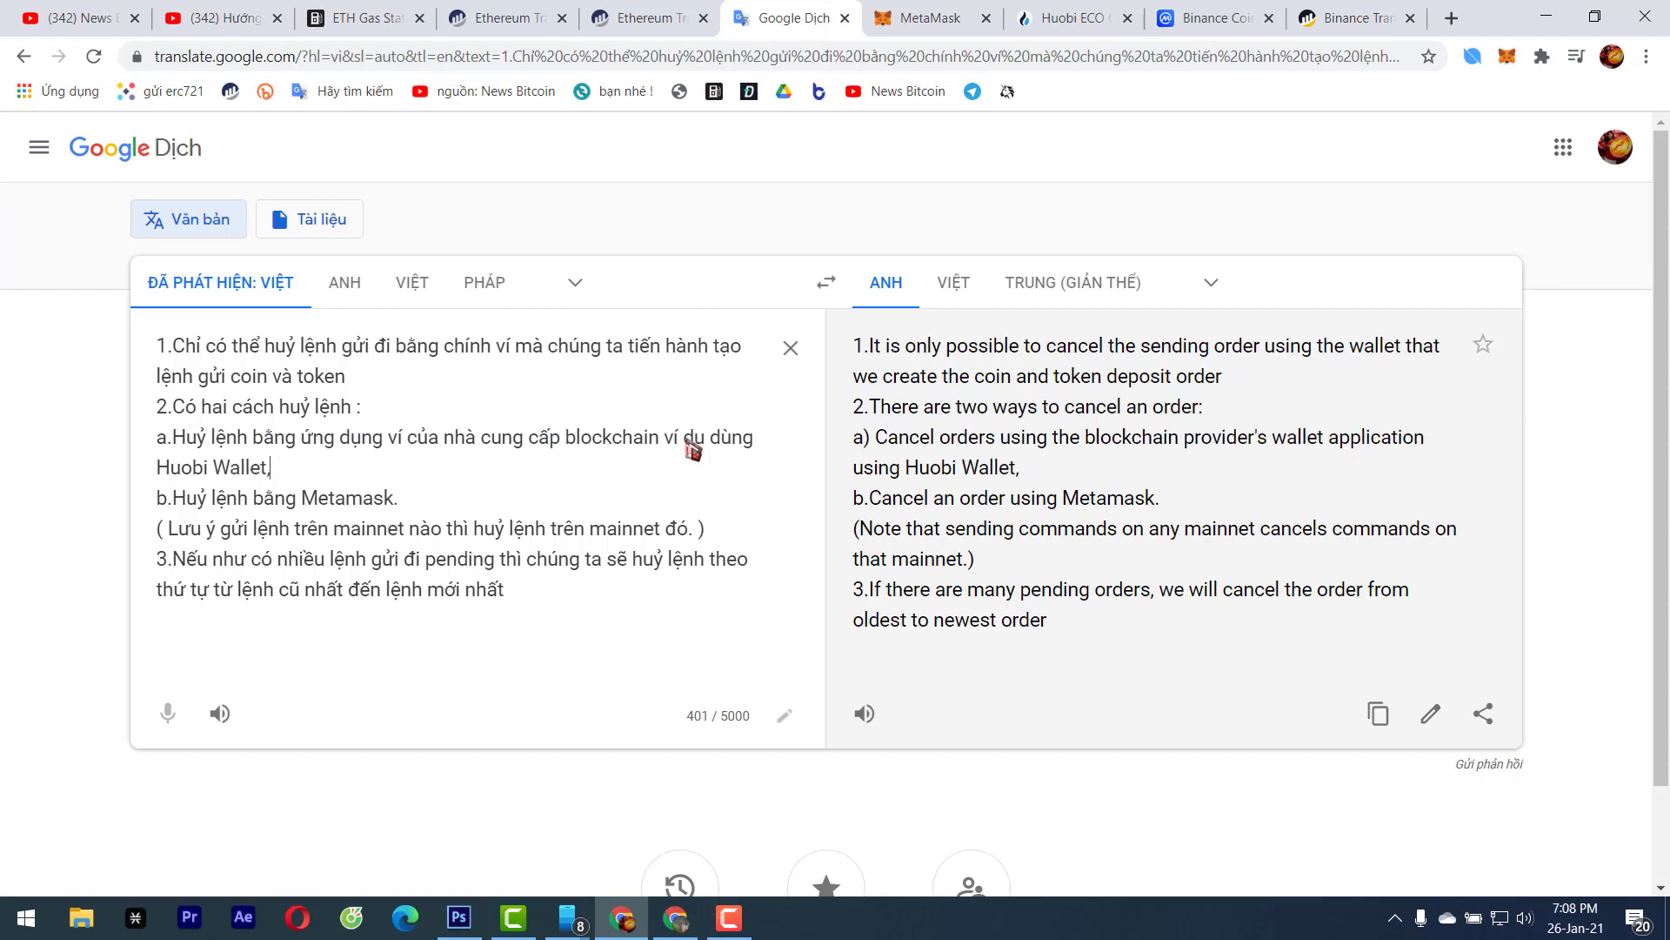
{"action": "type", "text": "Trust "}
{"action": "type", "text": "Wallet"}
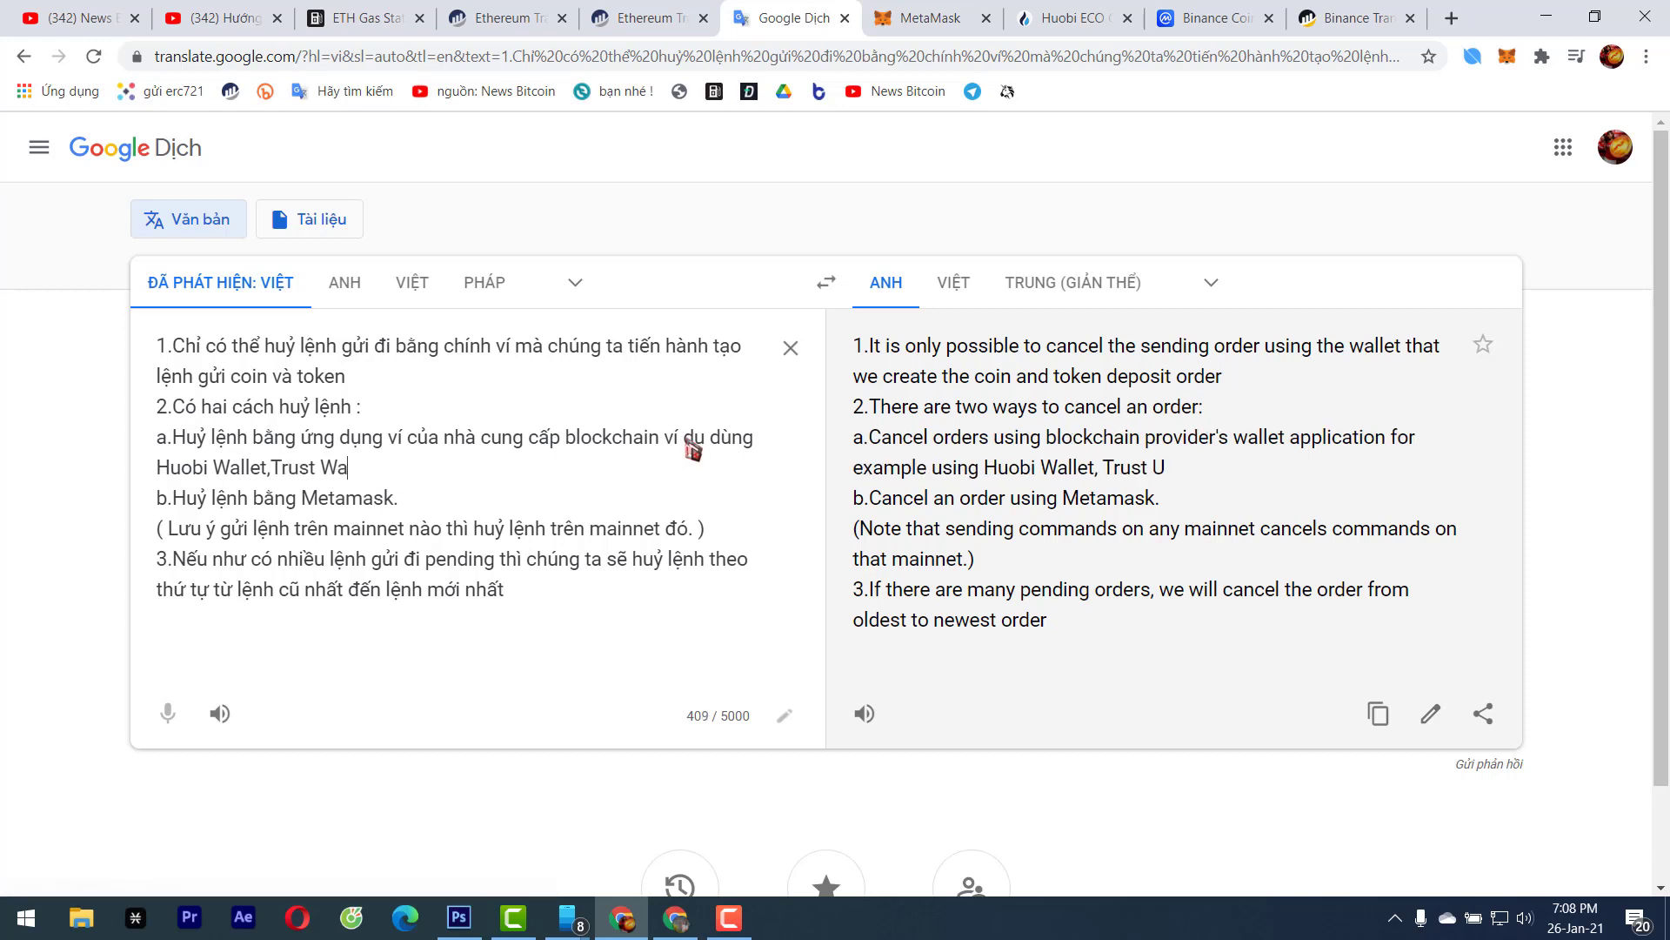
{"action": "type", "text": "..."}
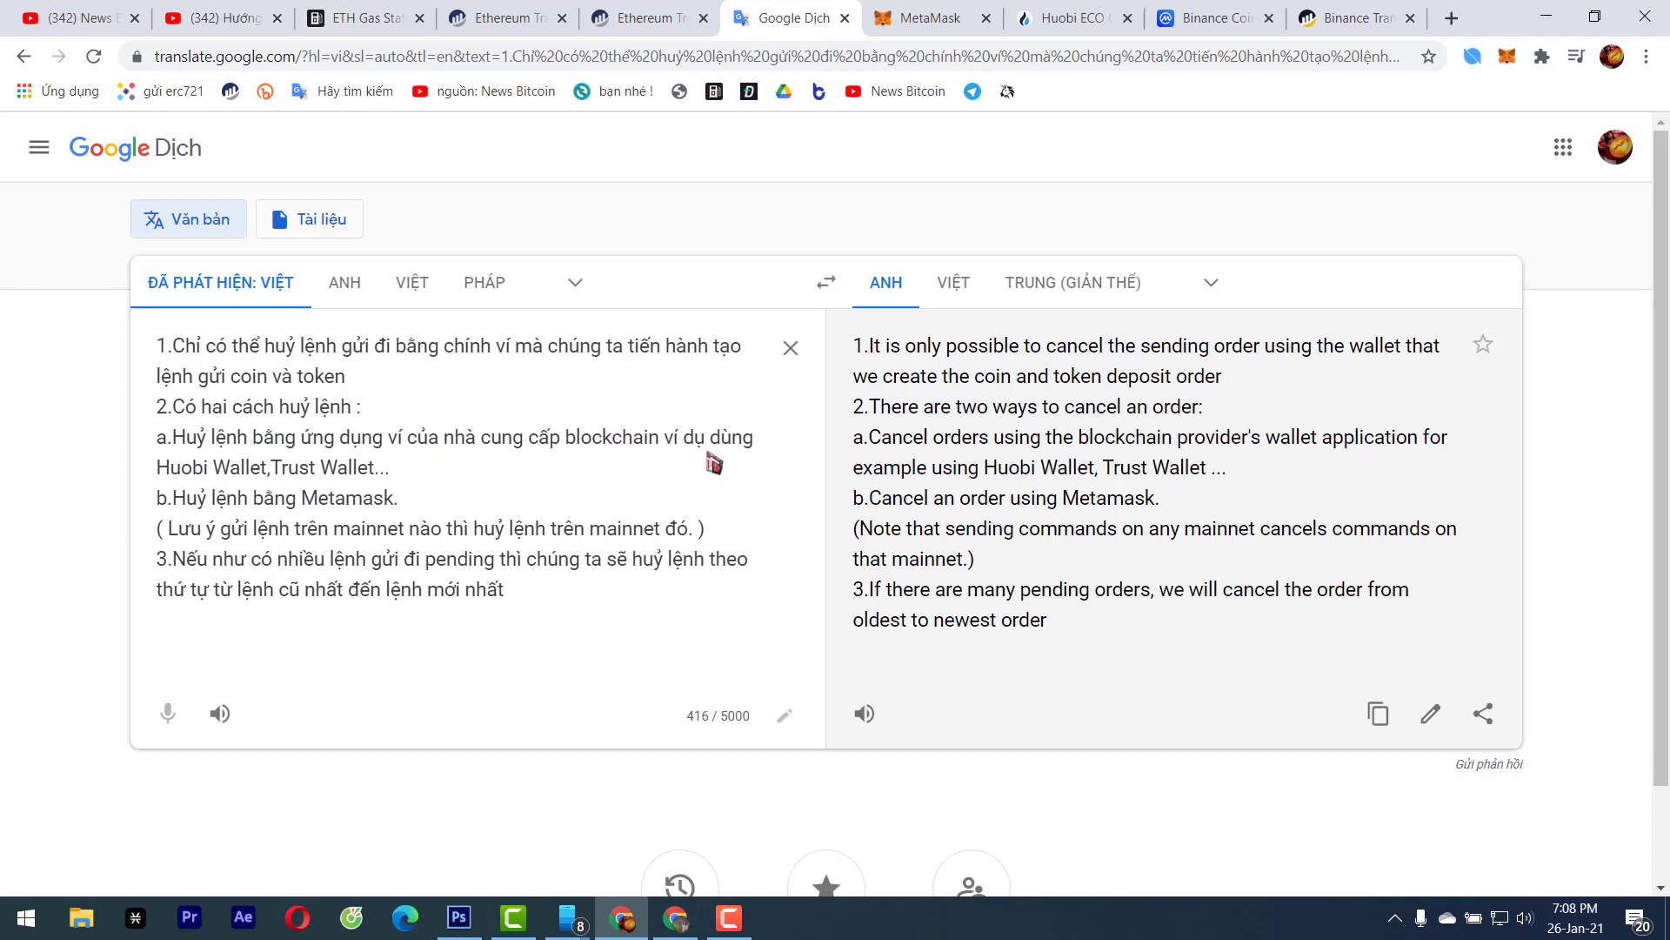
Insert "hoặc ứng dụng của bên thứ ba" before the wallet examples in item 2a and enclose the examples in parentheses
{"action": "type", "text": "hoặc ưng"}
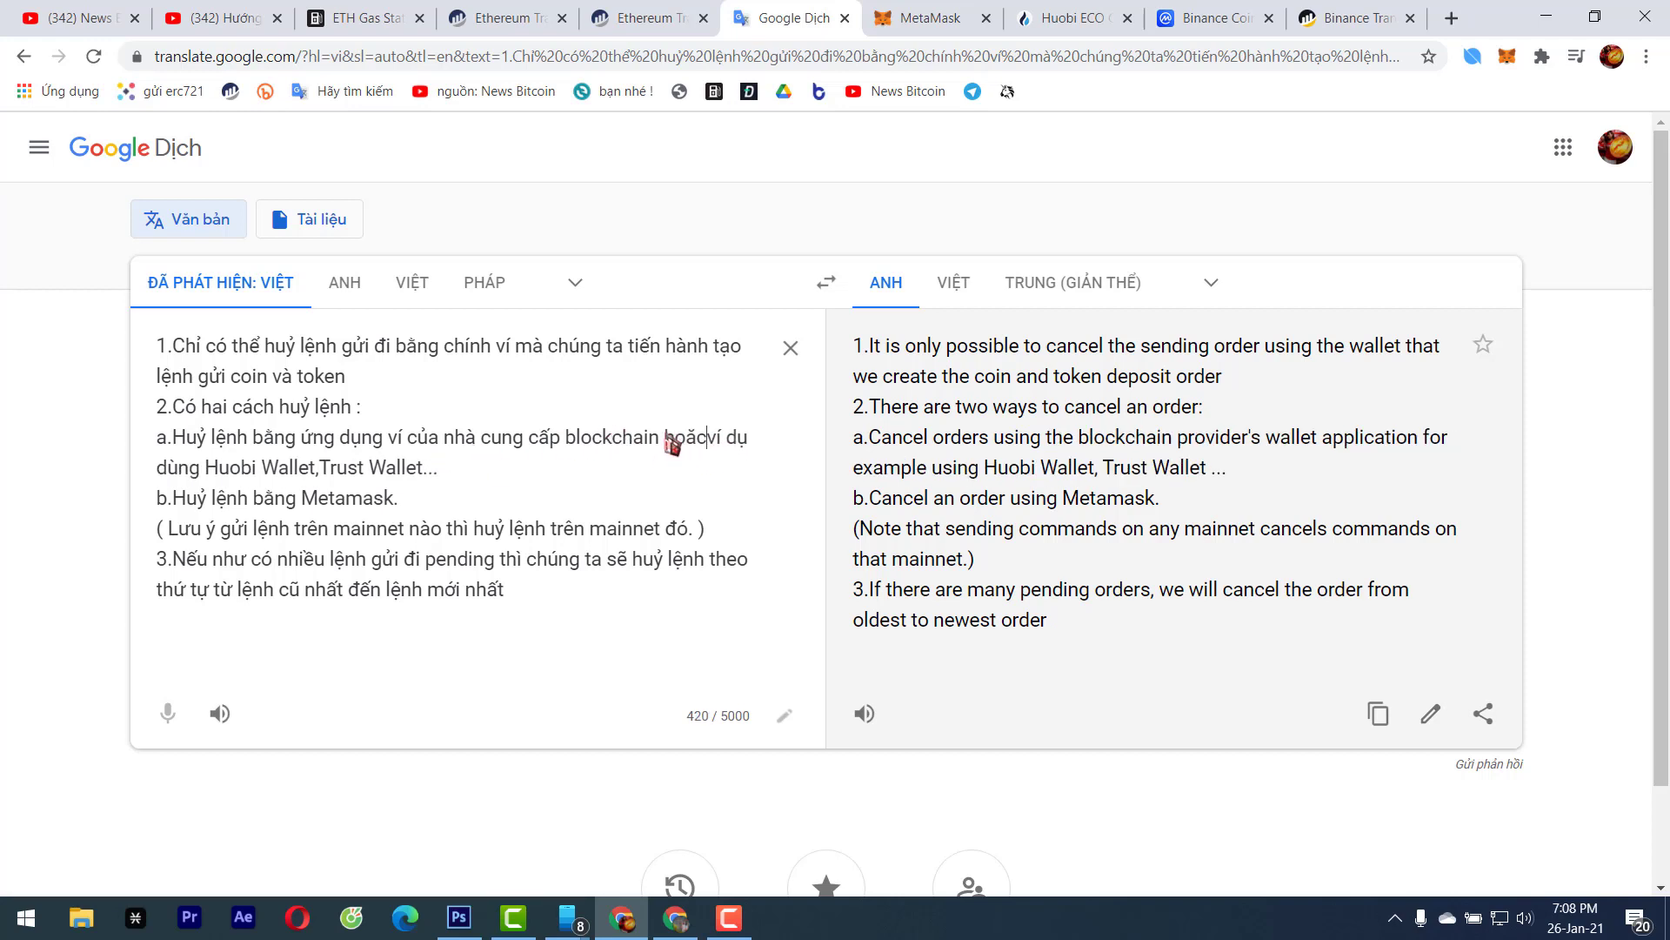
{"action": "type", "text": " dụng của be"}
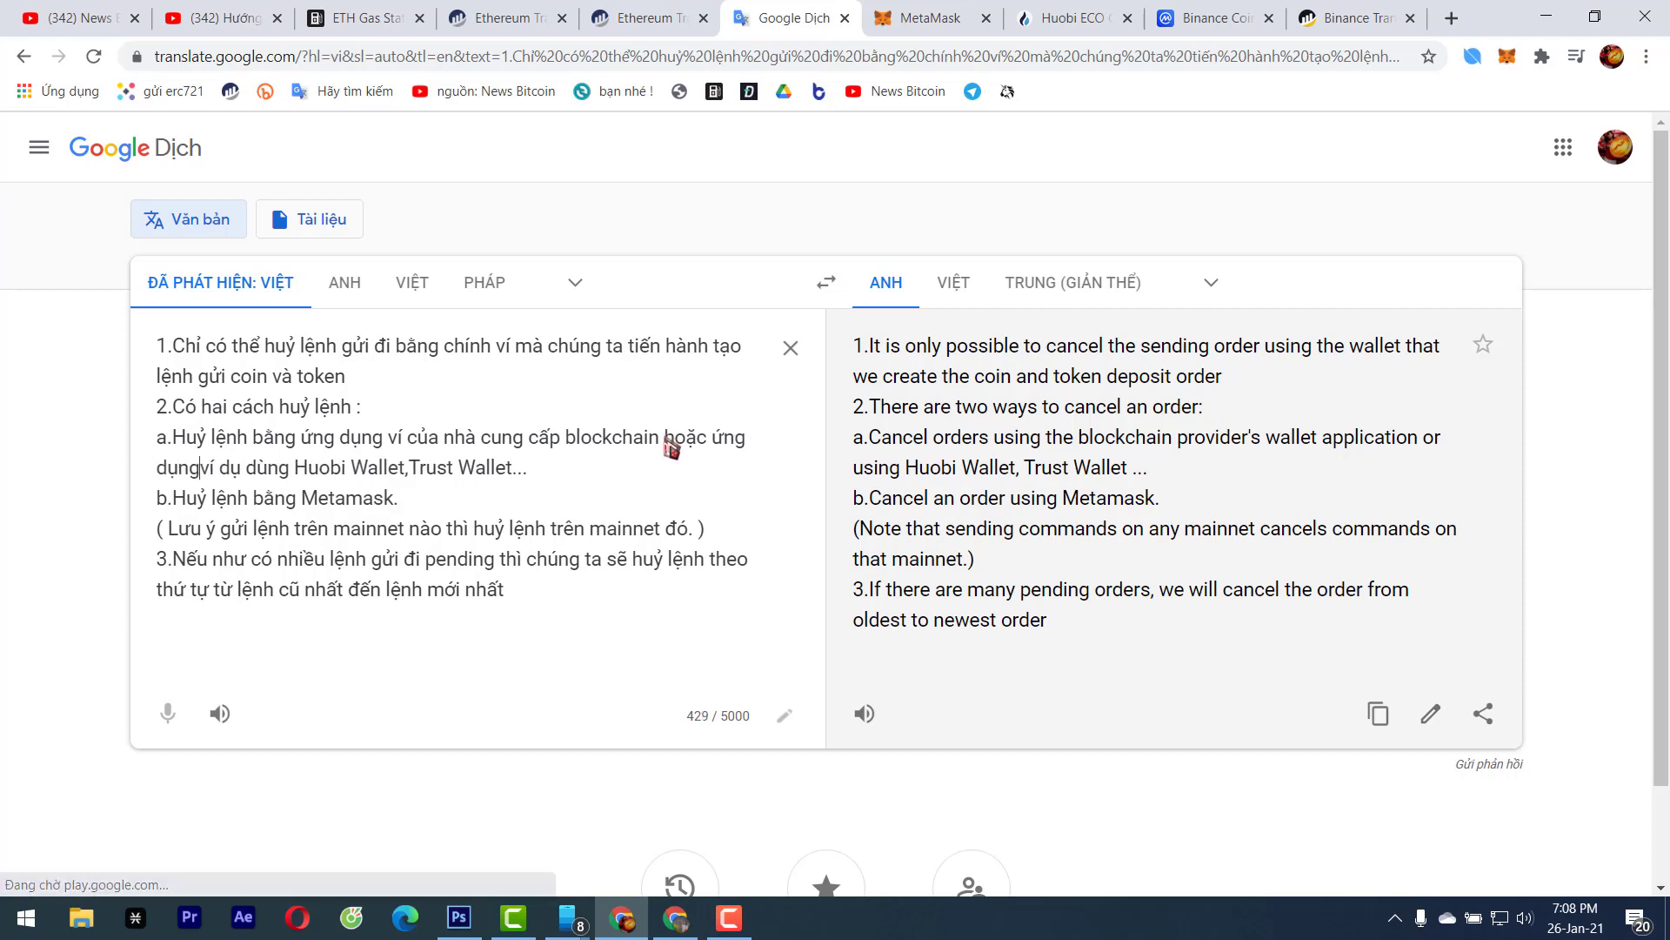
{"action": "type", "text": "n thứ ba"}
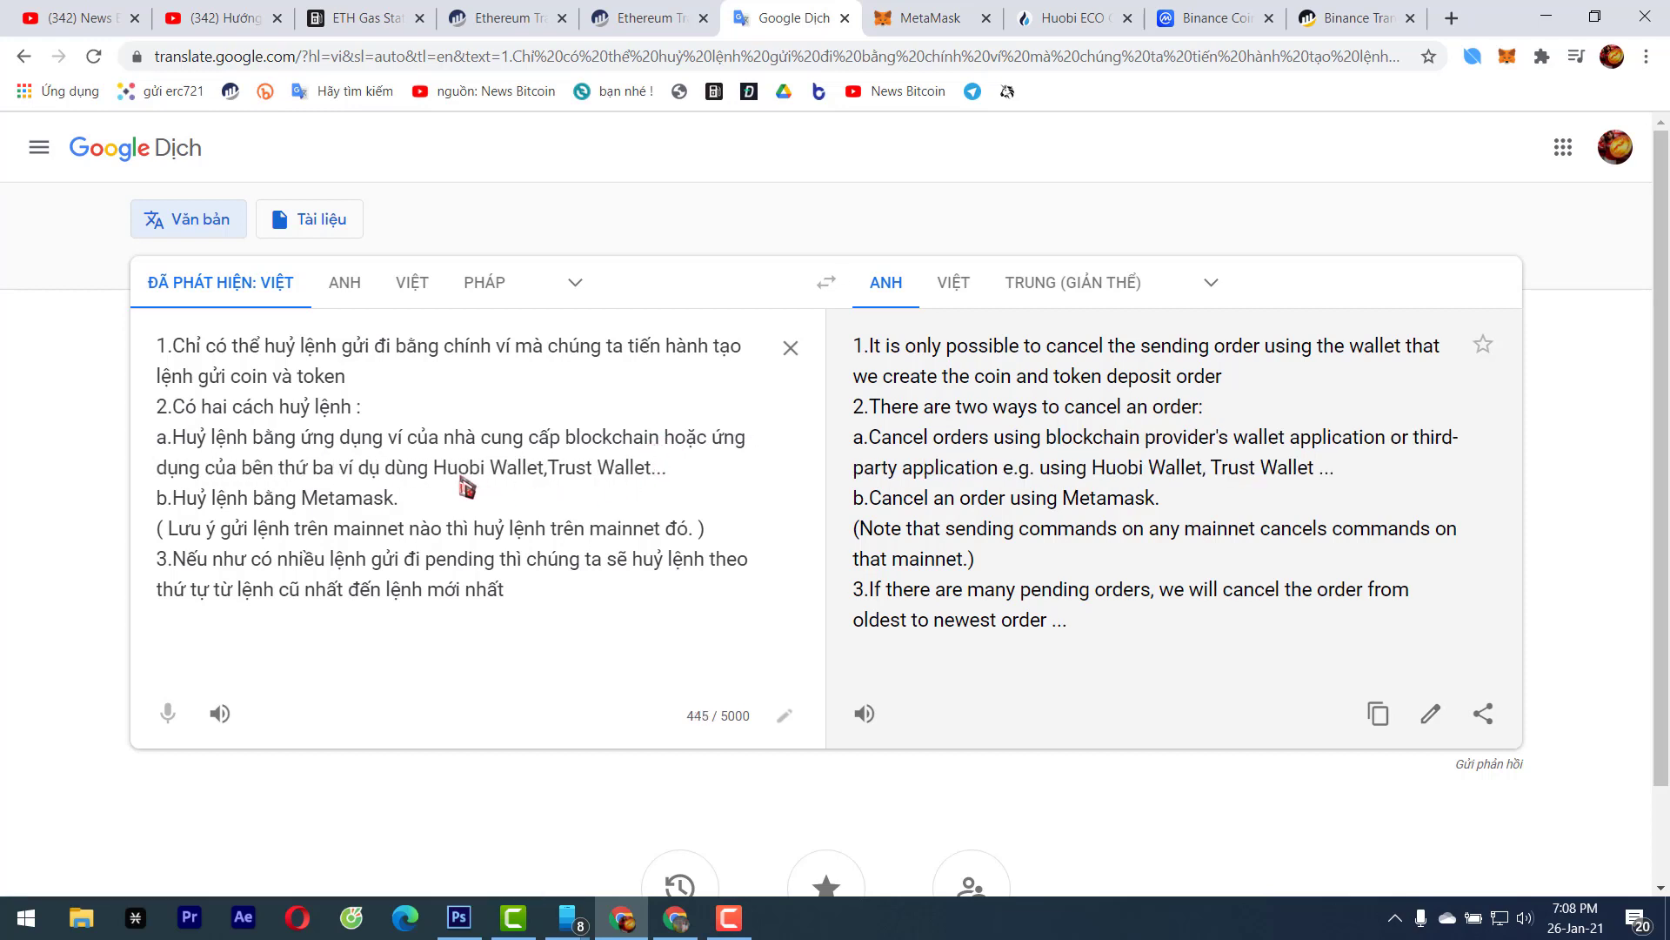
{"action": "type", "text": " ("}
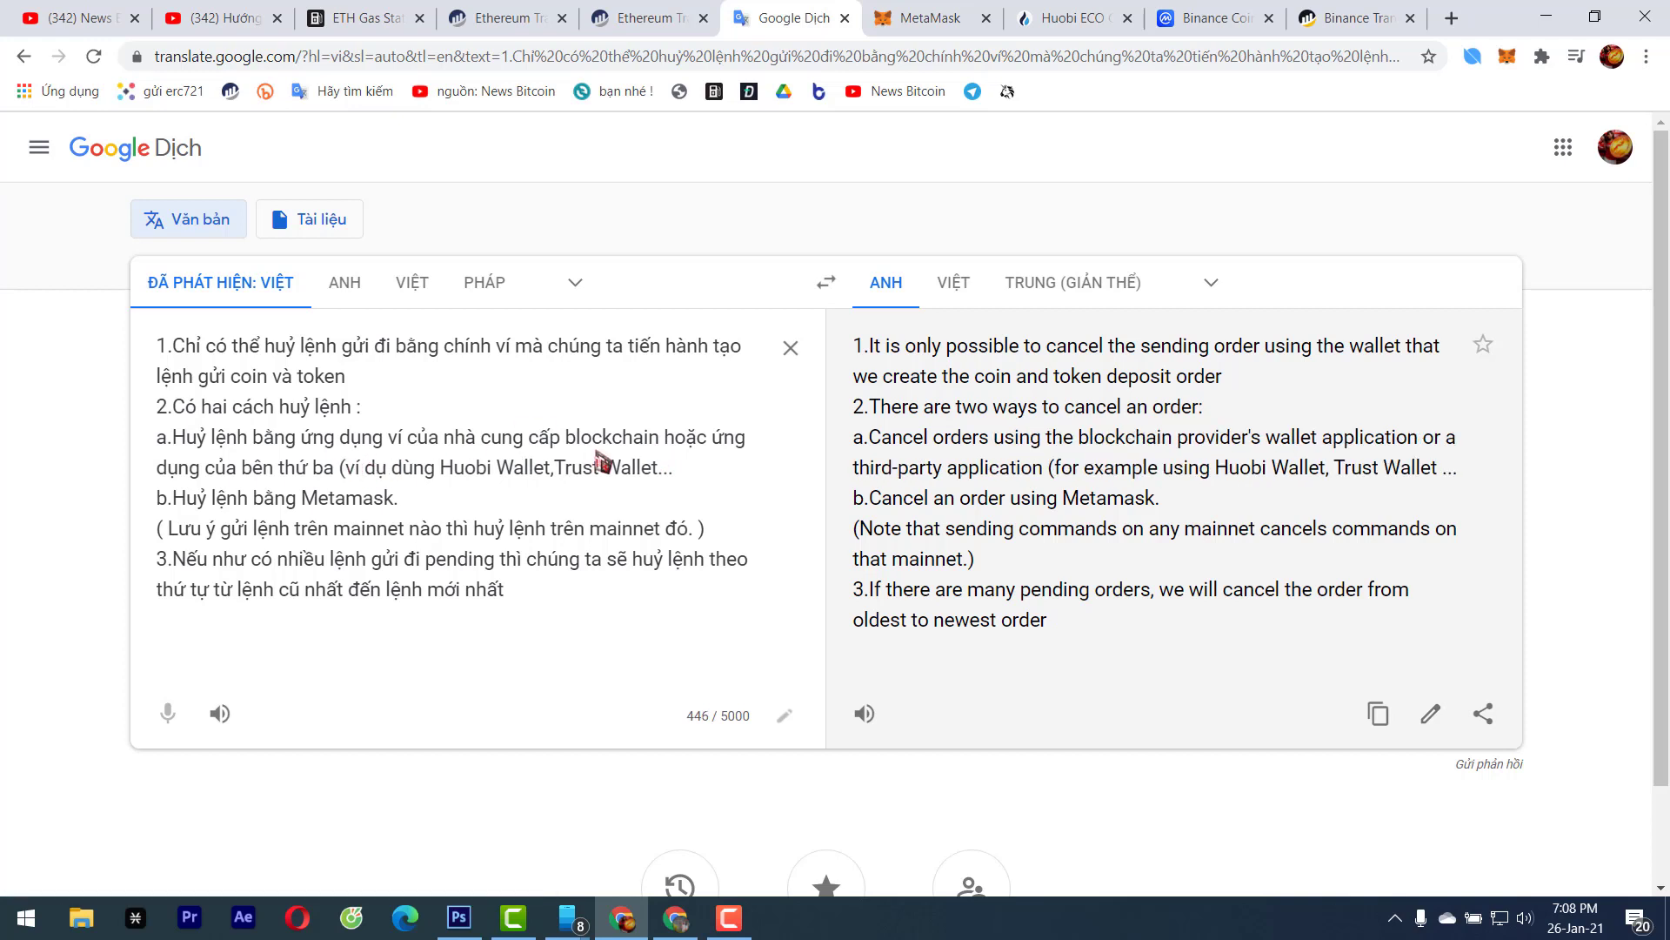
{"action": "type", "text": ")"}
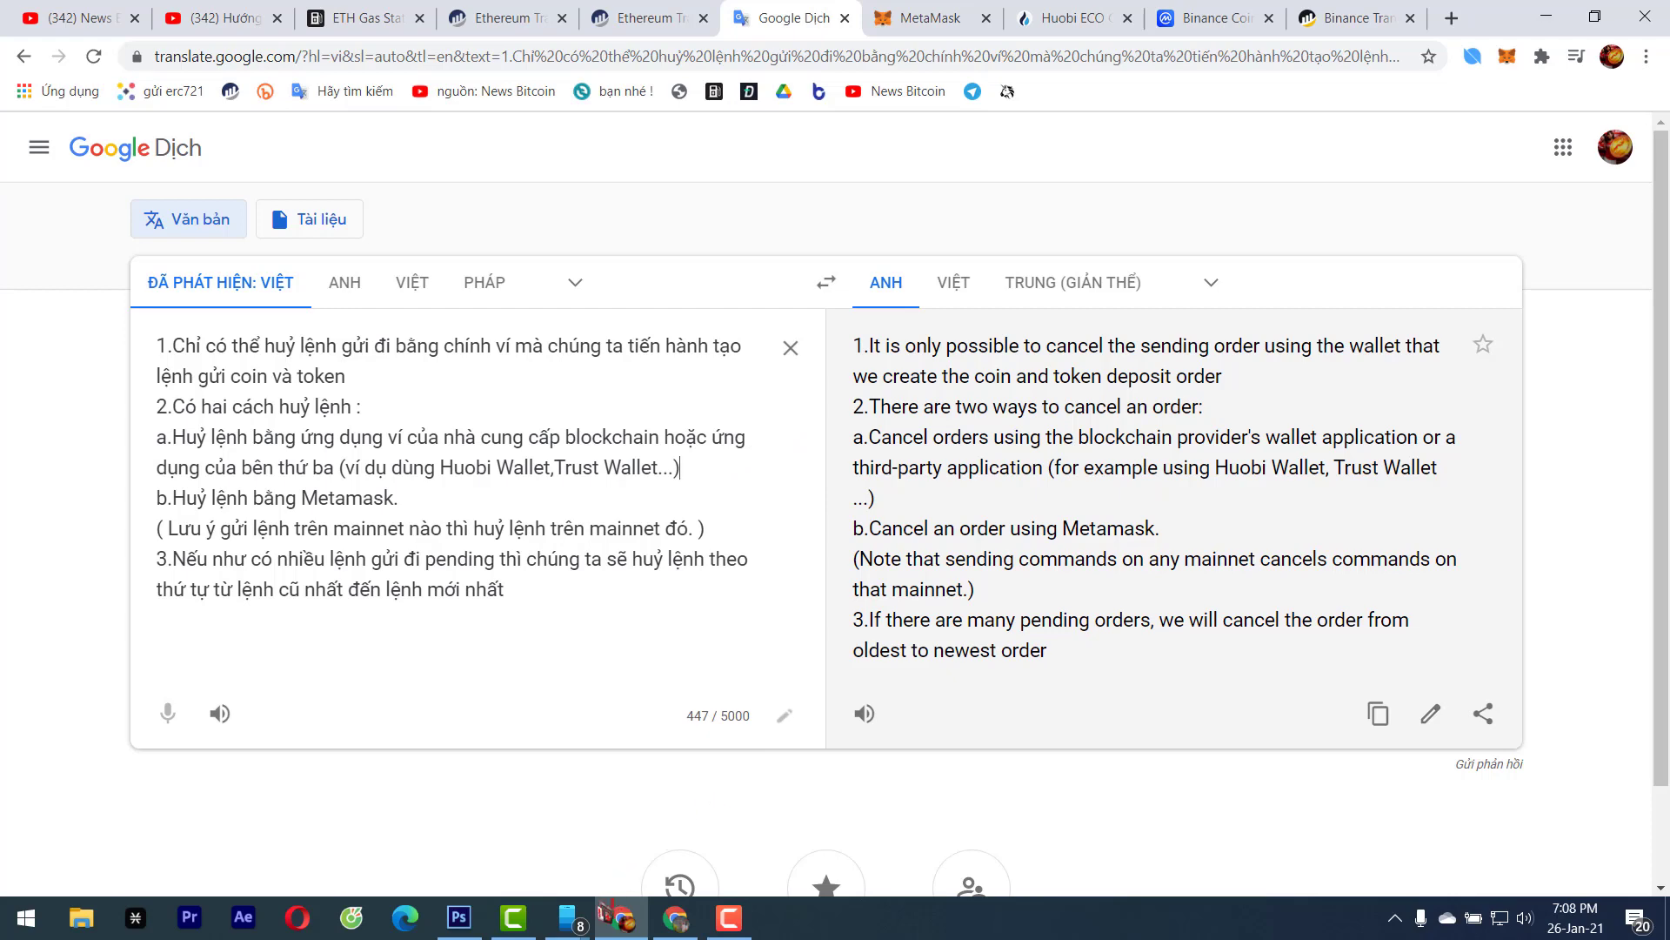
Switch to Your Phone, open Trust Wallet, copy its Ethereum receiving address and return to the wallet overview
{"action": "mouse_move", "coordinate": [570, 920]}
{"action": "left_click", "coordinate": [643, 881]}
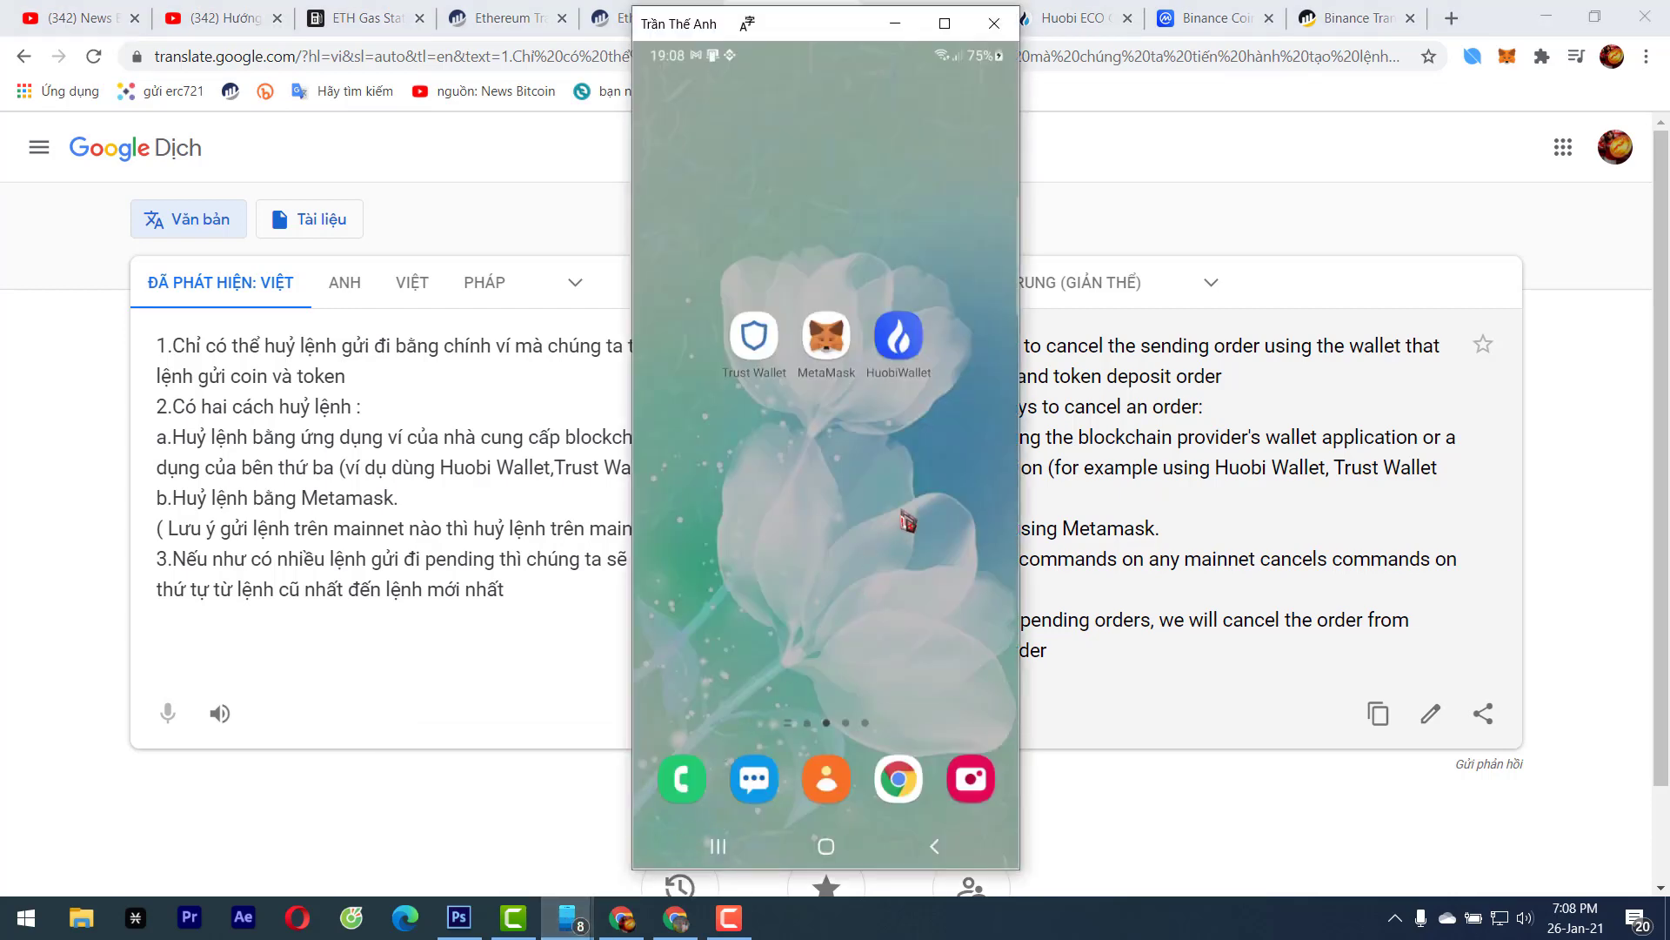
{"action": "left_click", "coordinate": [760, 353]}
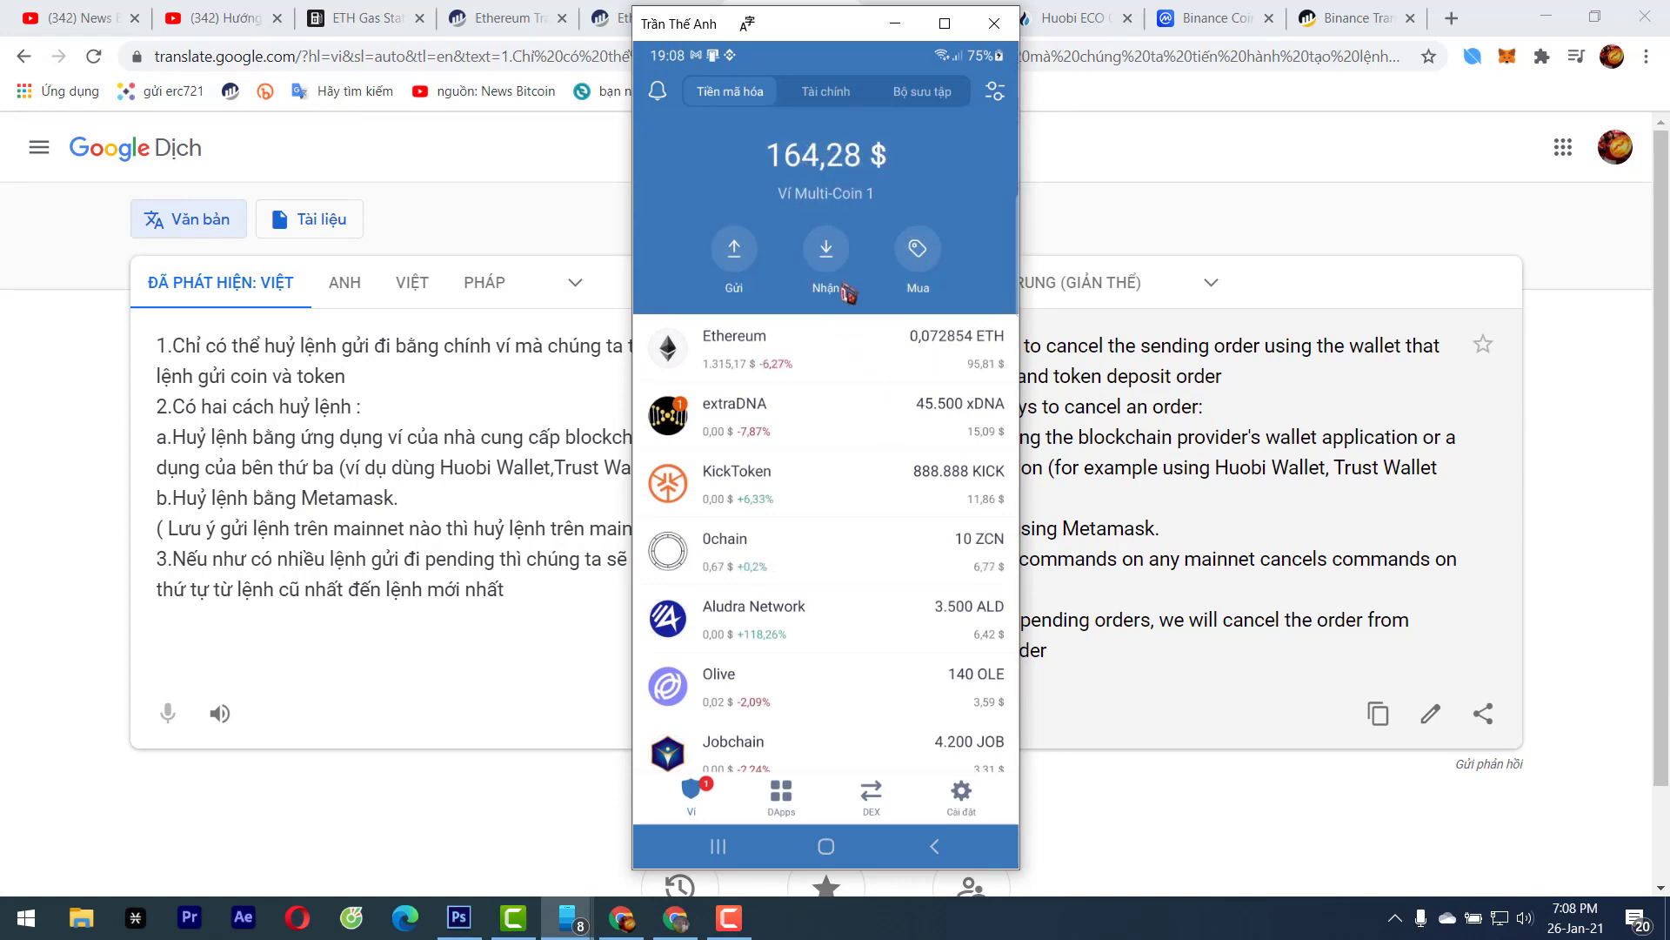
{"action": "left_click", "coordinate": [827, 256]}
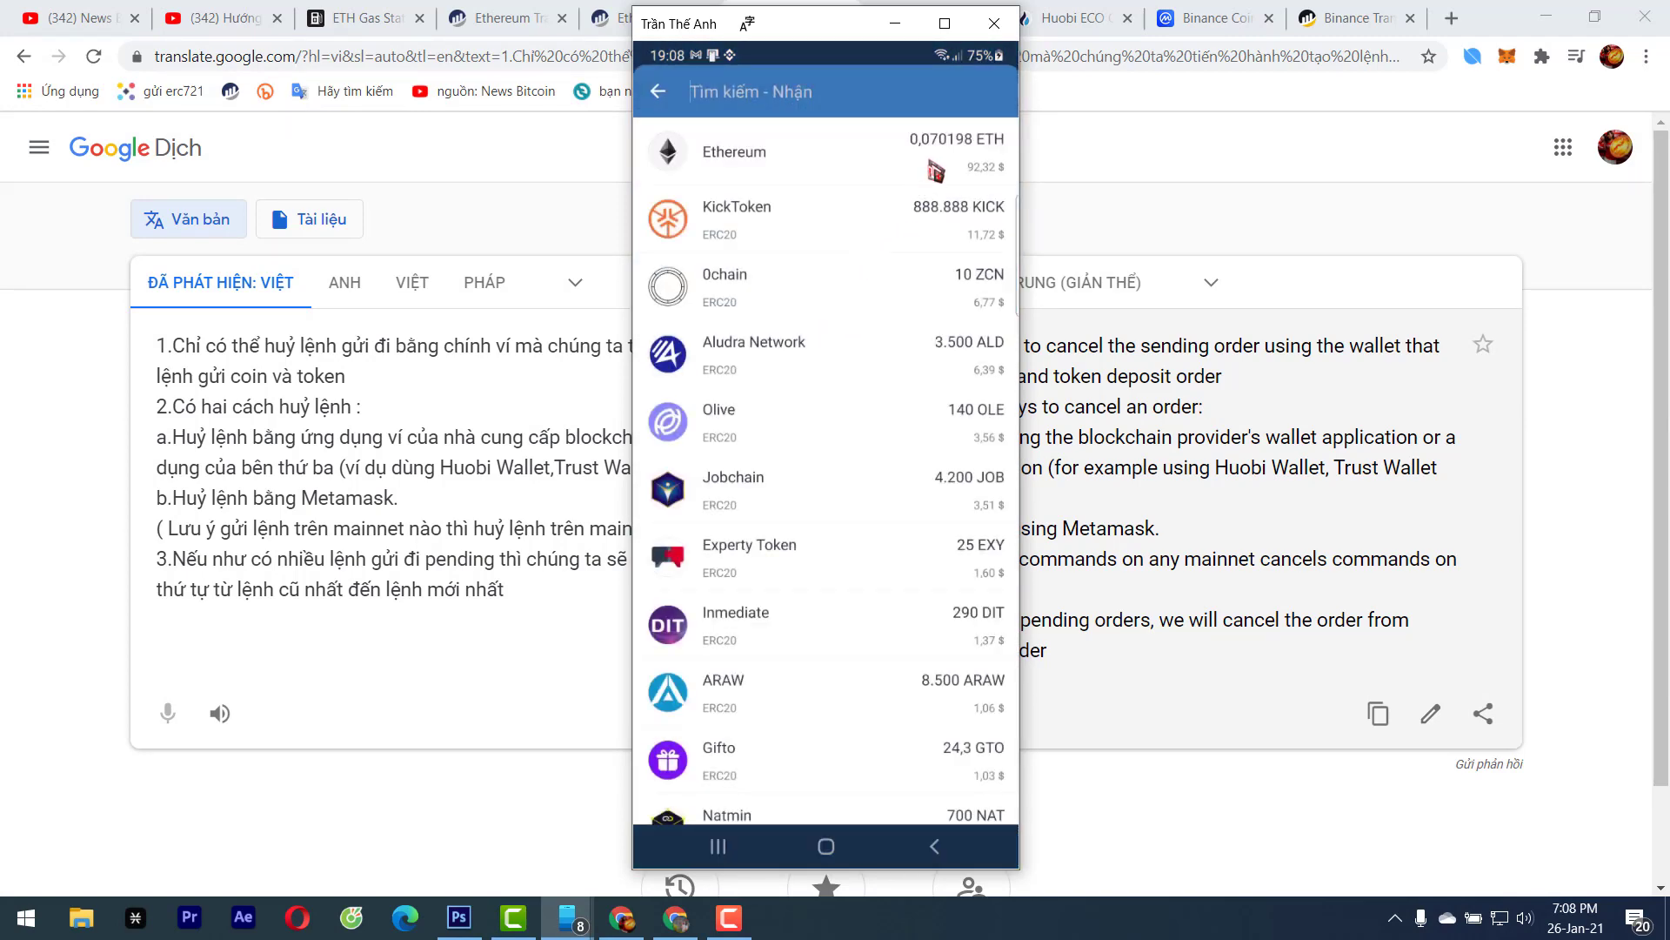
{"action": "left_click", "coordinate": [883, 165]}
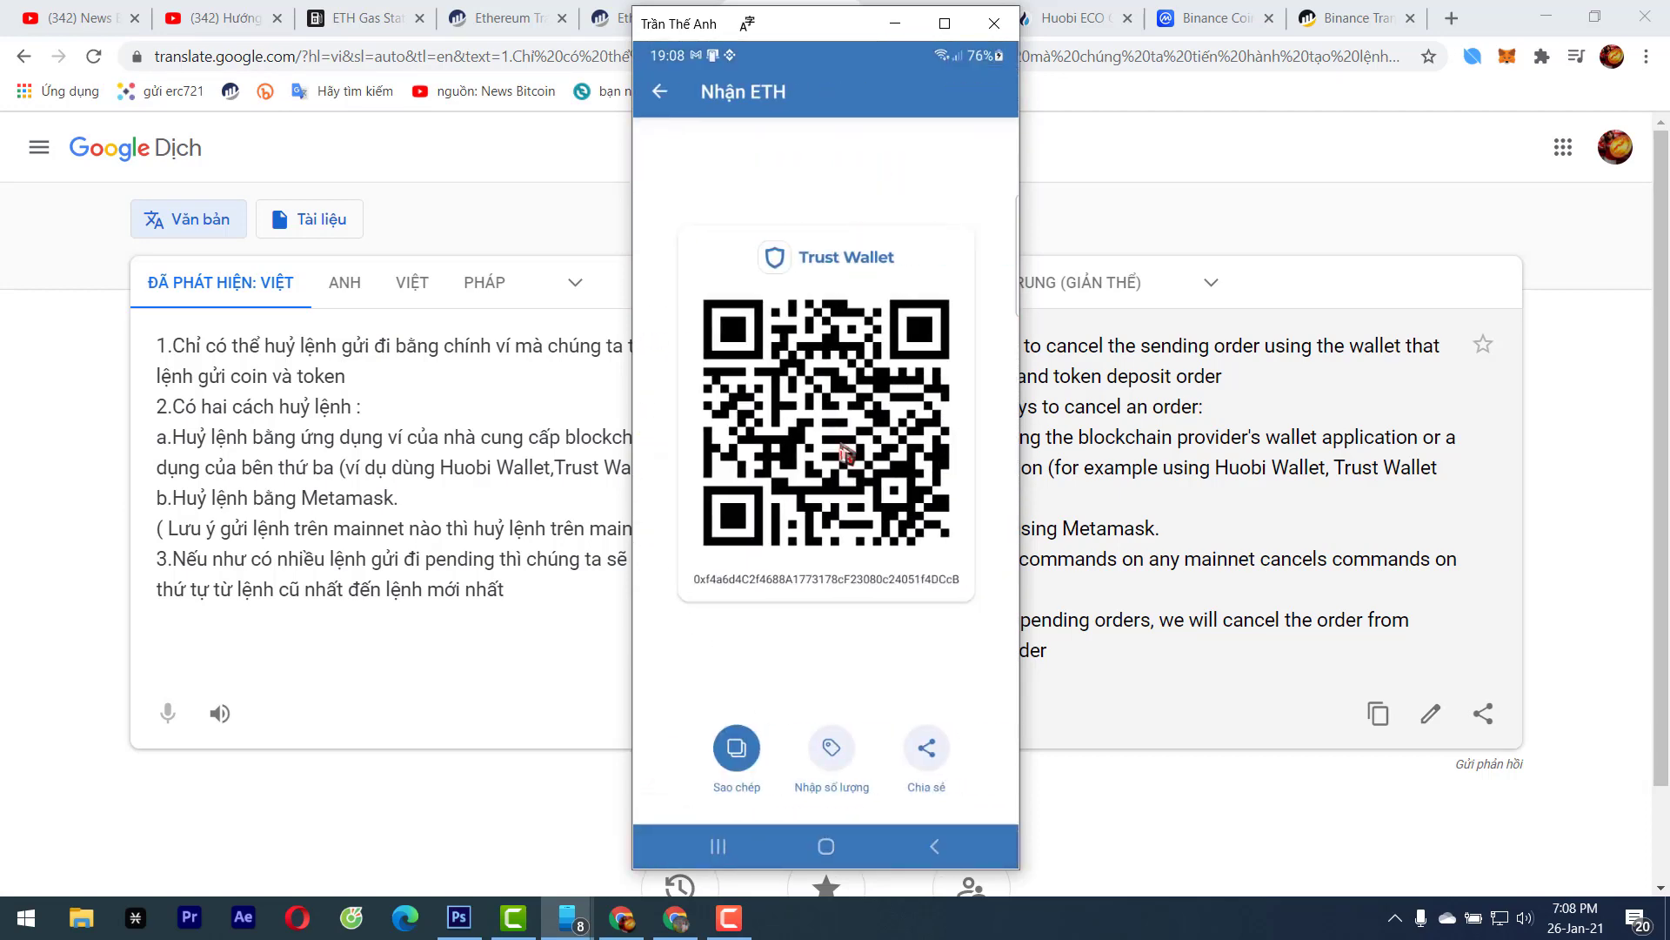
{"action": "left_click", "coordinate": [737, 748]}
{"action": "left_click", "coordinate": [663, 94]}
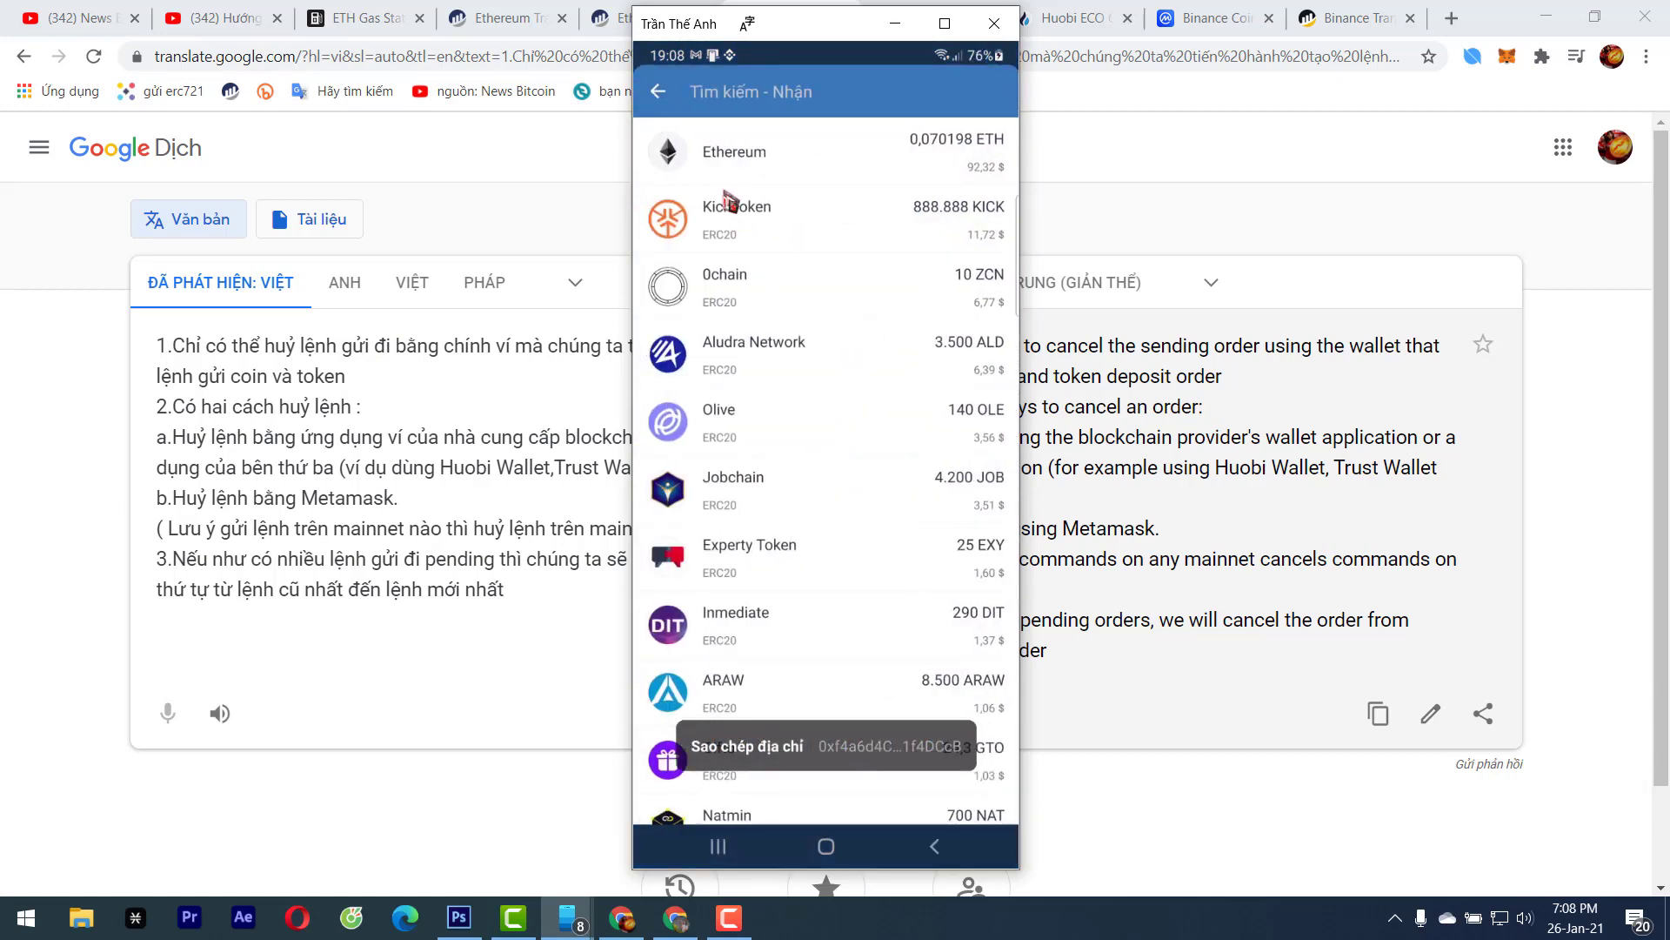
{"action": "left_click", "coordinate": [663, 95]}
Review the extraDNA transfer on Etherscan in Chrome, and return to Your Phone to open the Ethereum page in Trust Wallet
{"action": "left_click", "coordinate": [528, 21]}
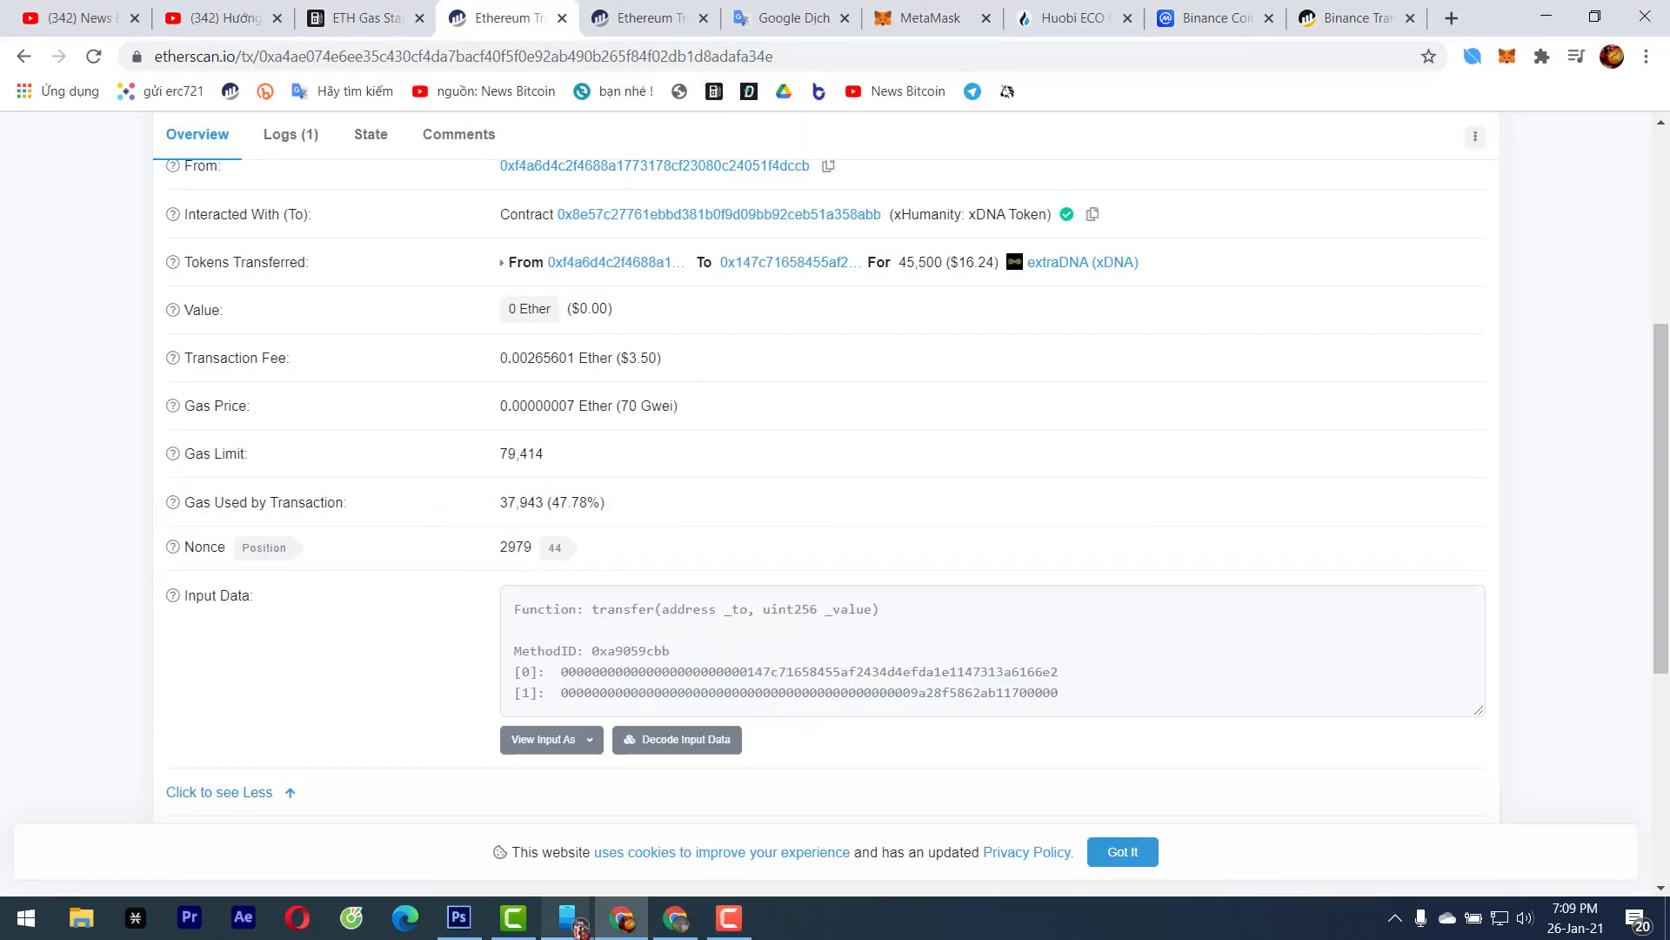
{"action": "left_click", "coordinate": [684, 814]}
{"action": "left_click", "coordinate": [961, 357]}
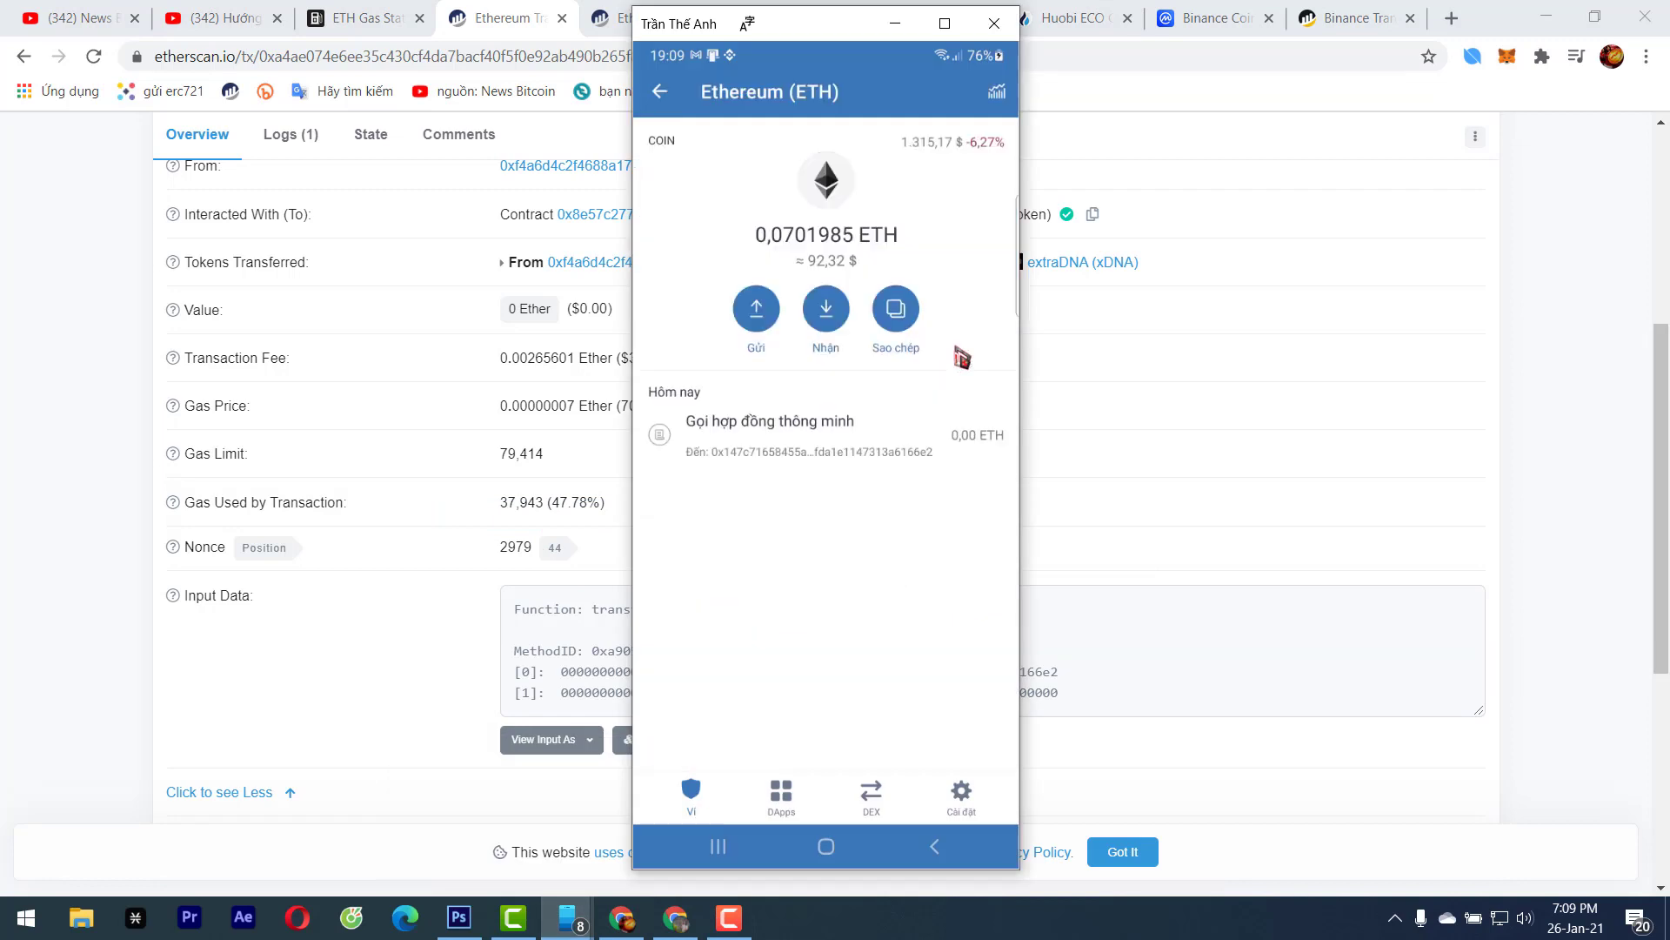
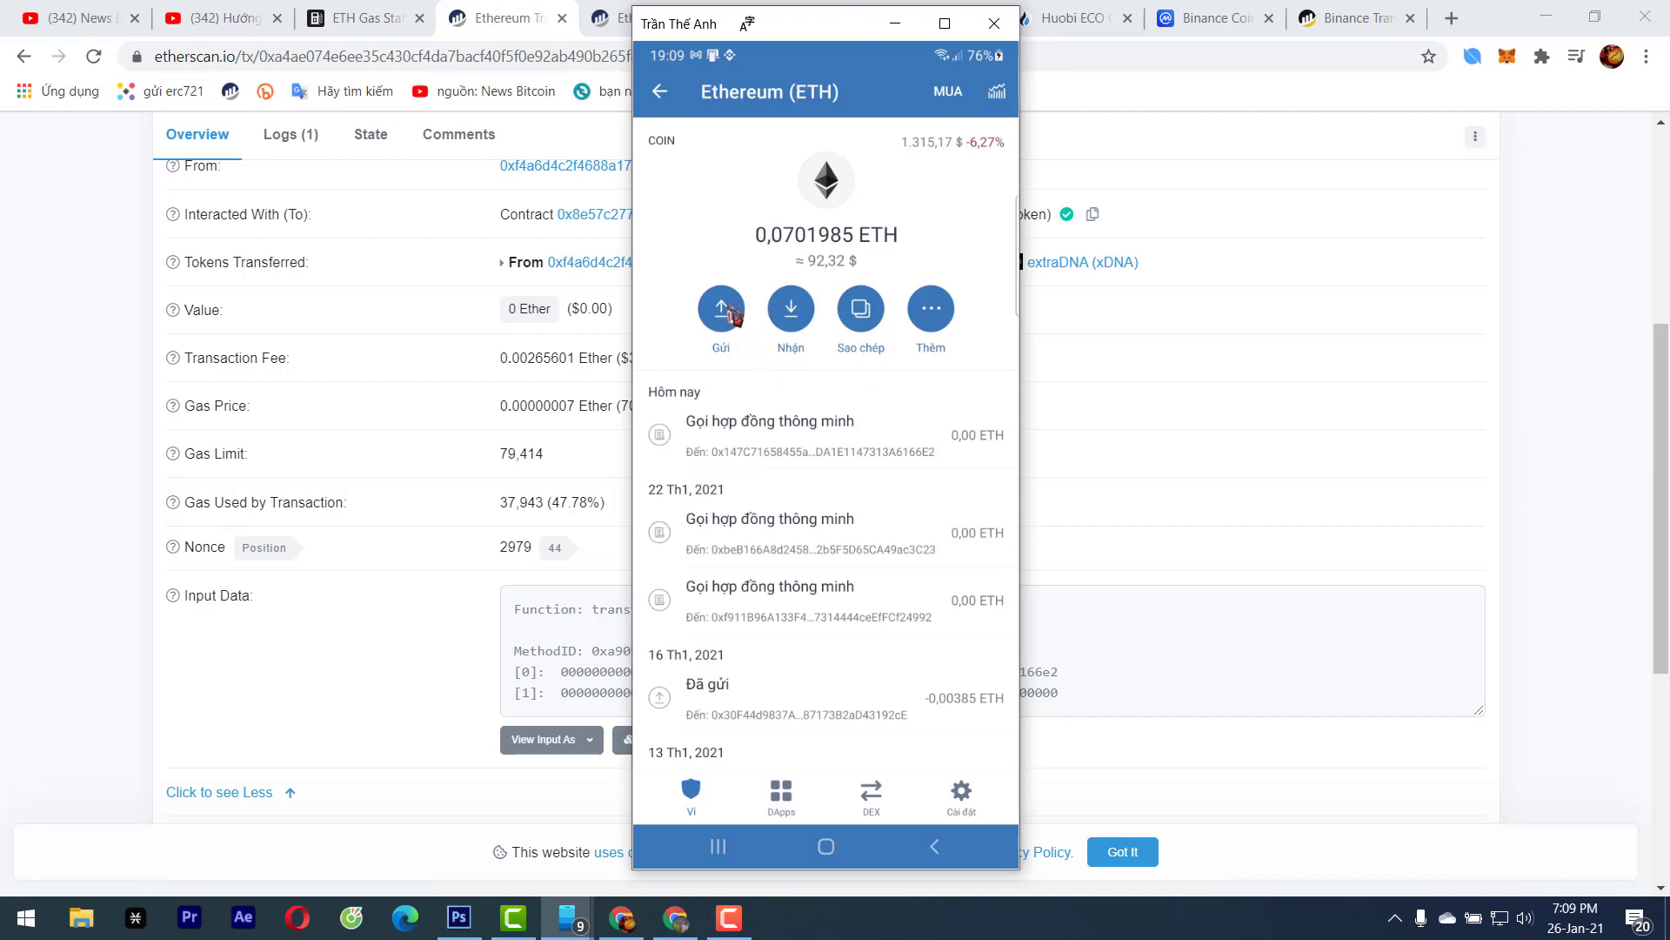
Prepare a 0 ETH transfer to the copied Ethereum address, continue to its confirmation, and open the advanced fee settings
{"action": "left_click", "coordinate": [733, 320]}
{"action": "left_click", "coordinate": [833, 174]}
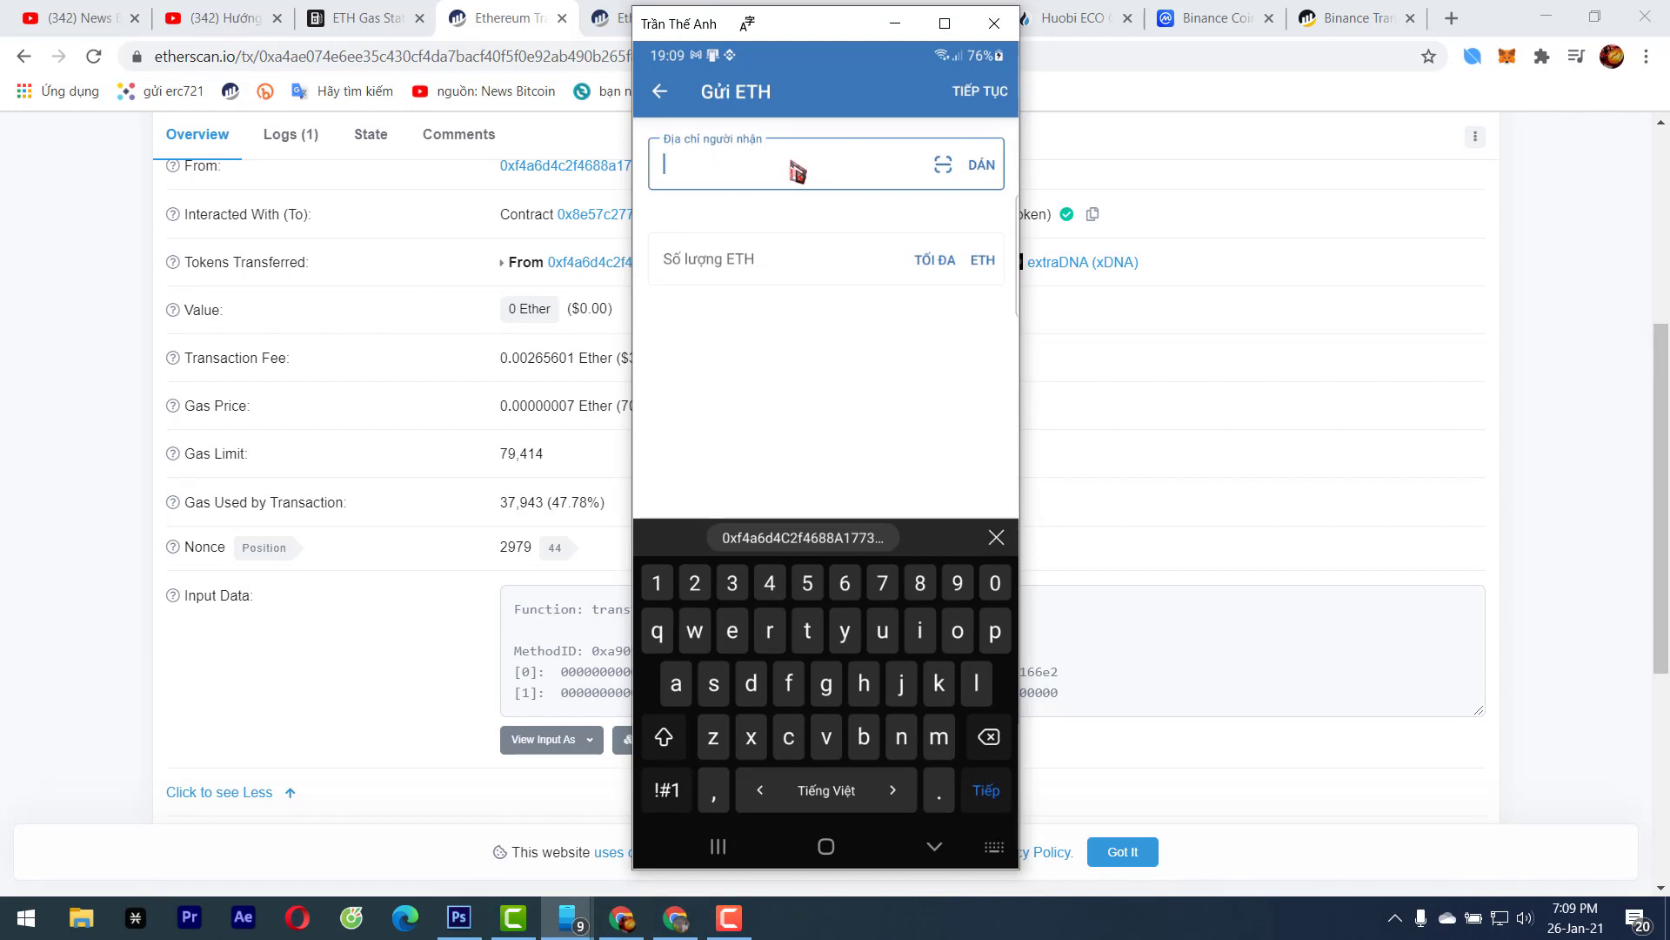
{"action": "key", "text": "ctrl+v"}
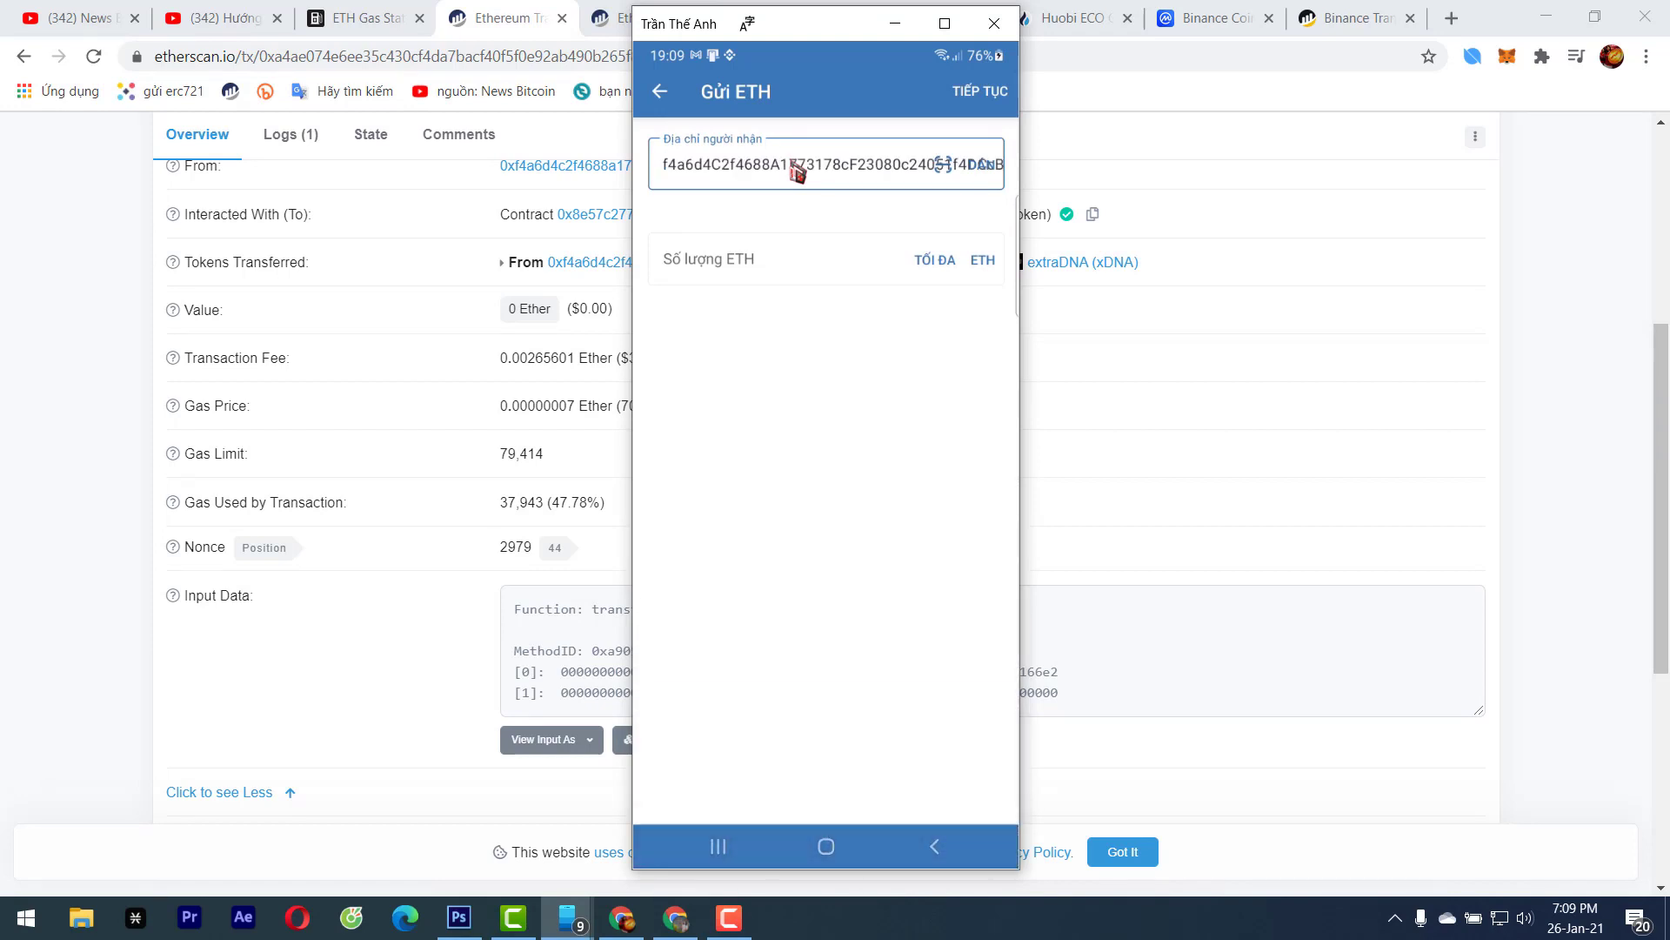
{"action": "left_click", "coordinate": [814, 270]}
{"action": "type", "text": "0"}
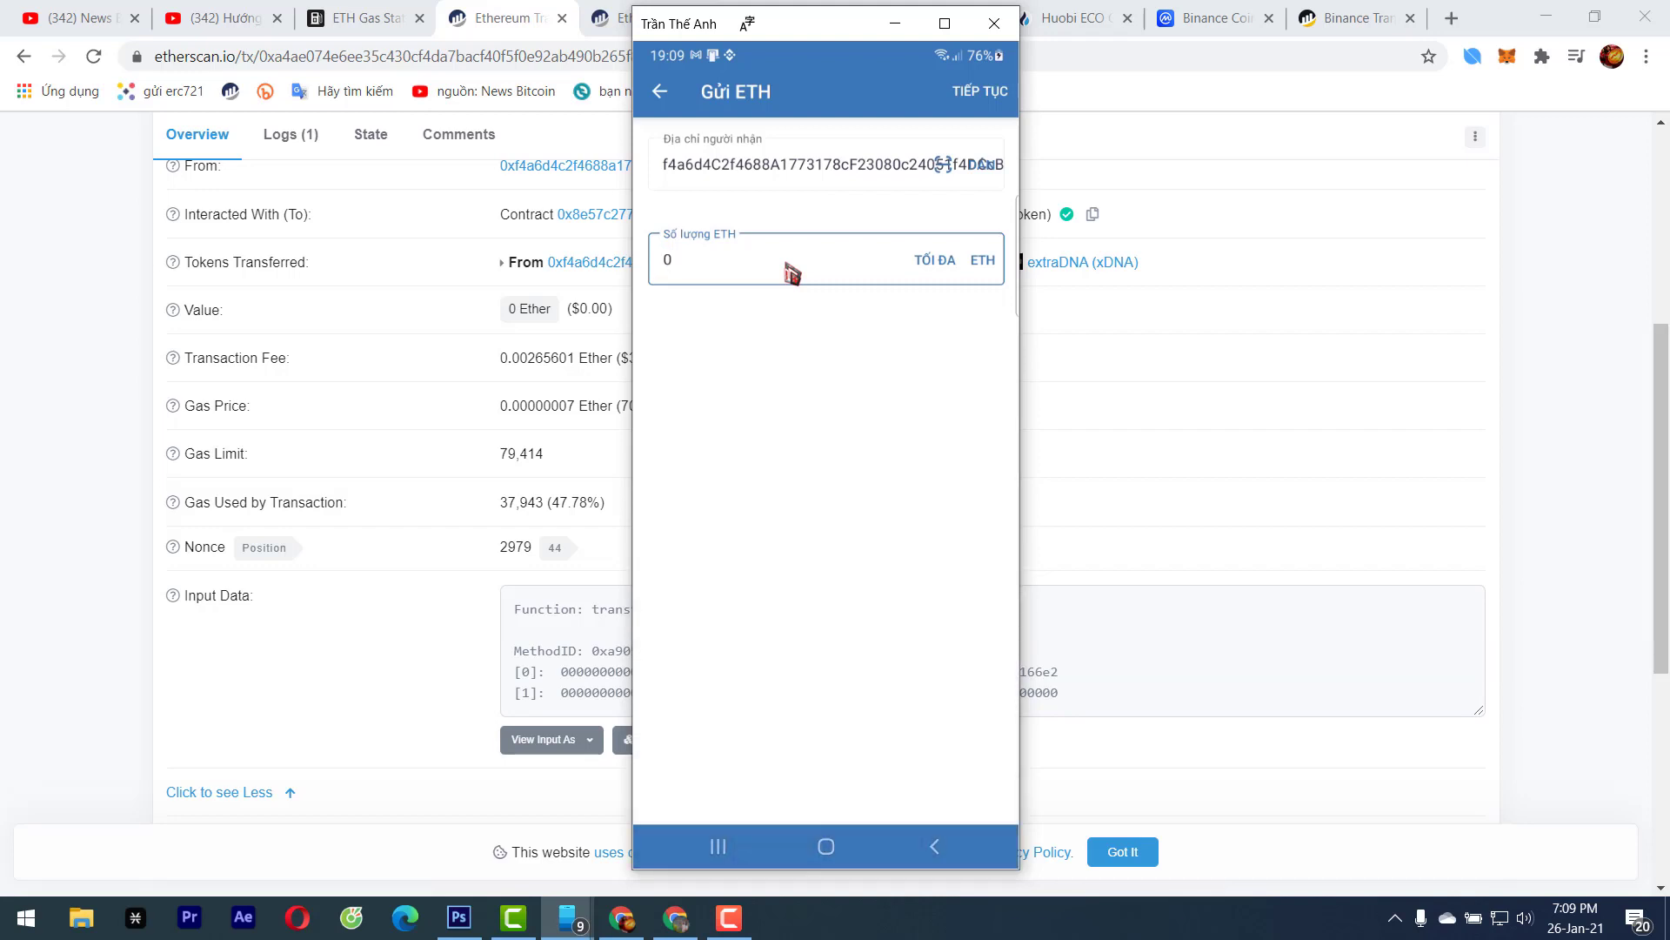
{"action": "left_click", "coordinate": [966, 102]}
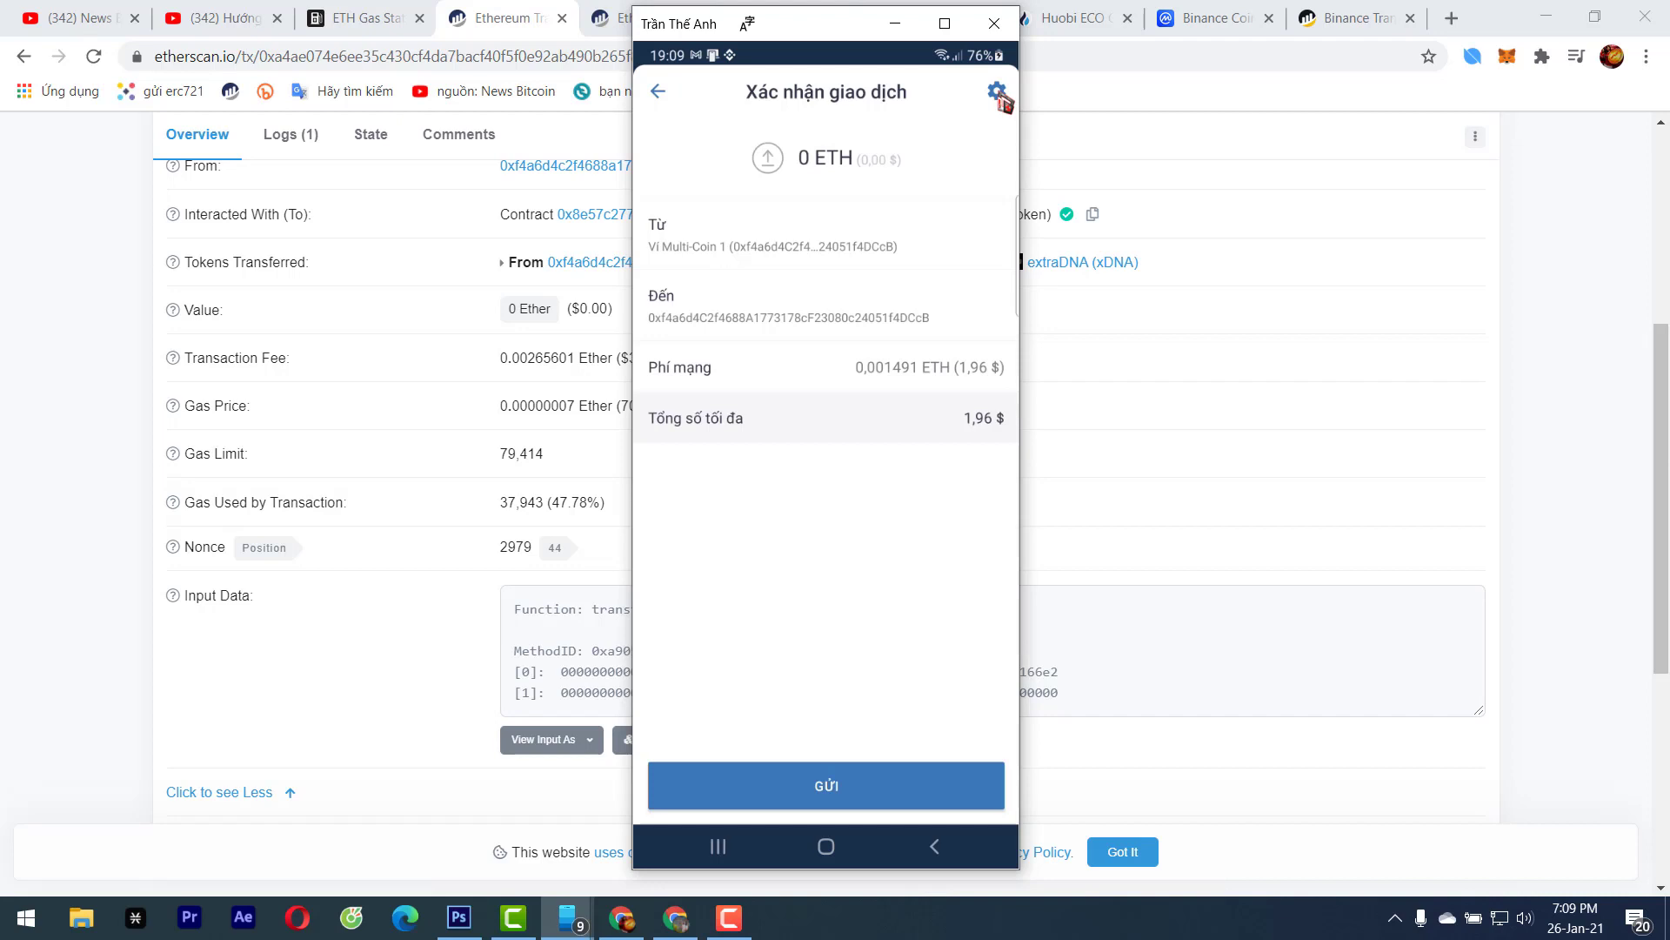
{"action": "left_click", "coordinate": [997, 92]}
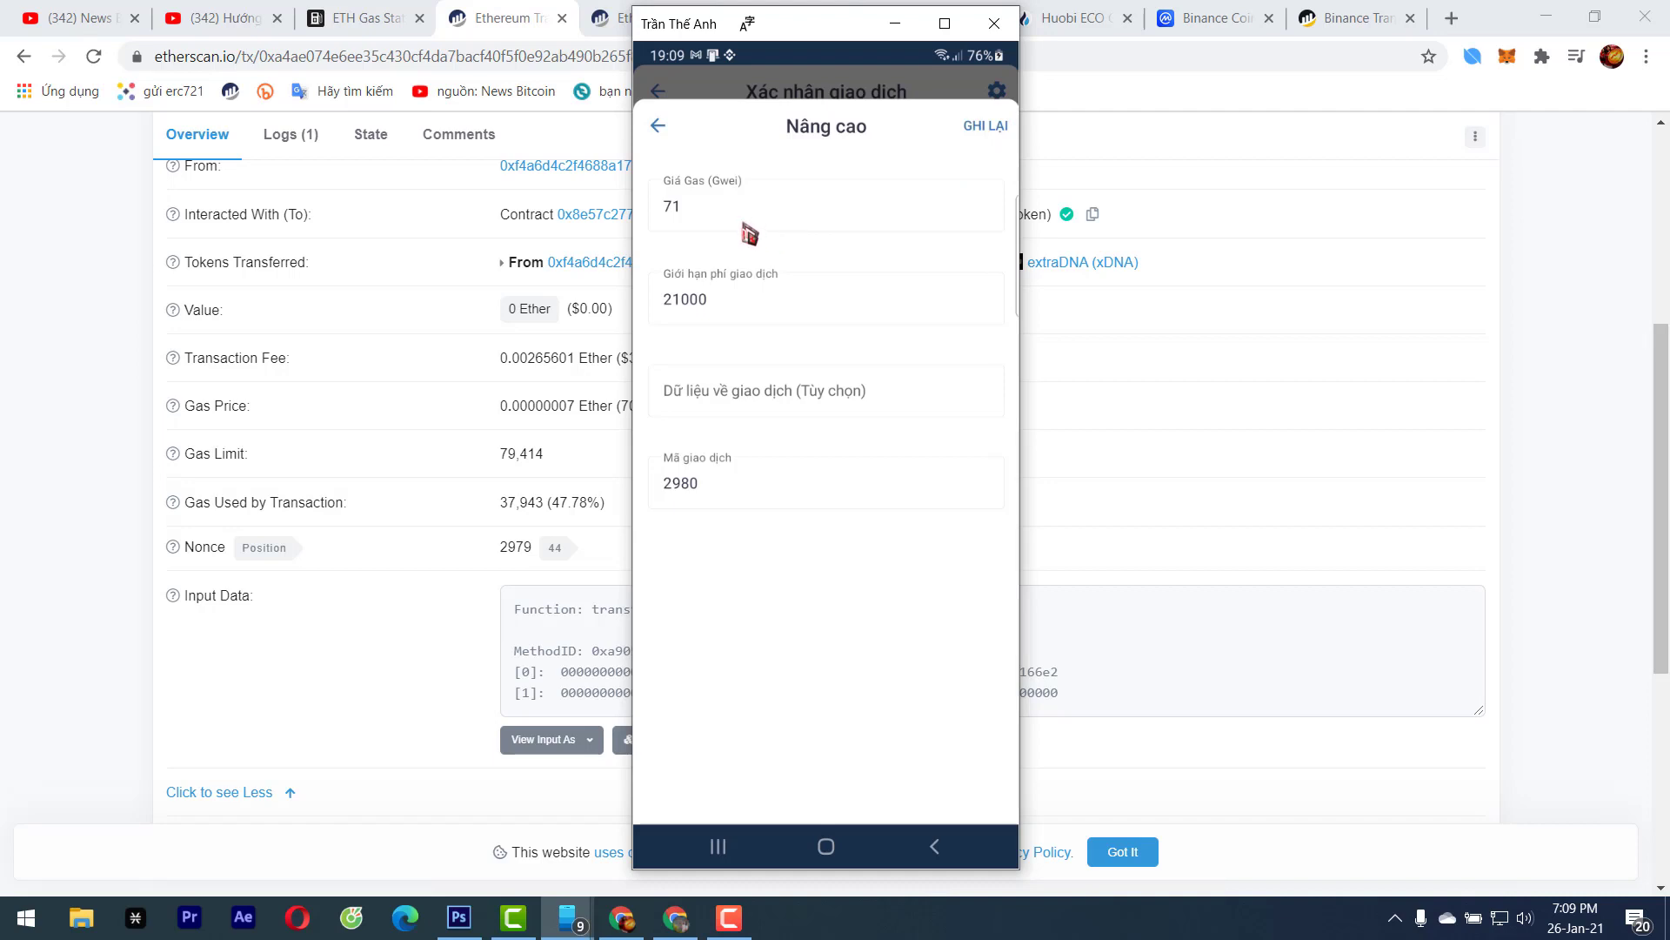
Switch to ETH Gas Station in Chrome, reload the page, and compare the recommended fast and standard gas prices
{"action": "left_click", "coordinate": [361, 19]}
{"action": "right_click", "coordinate": [804, 254]}
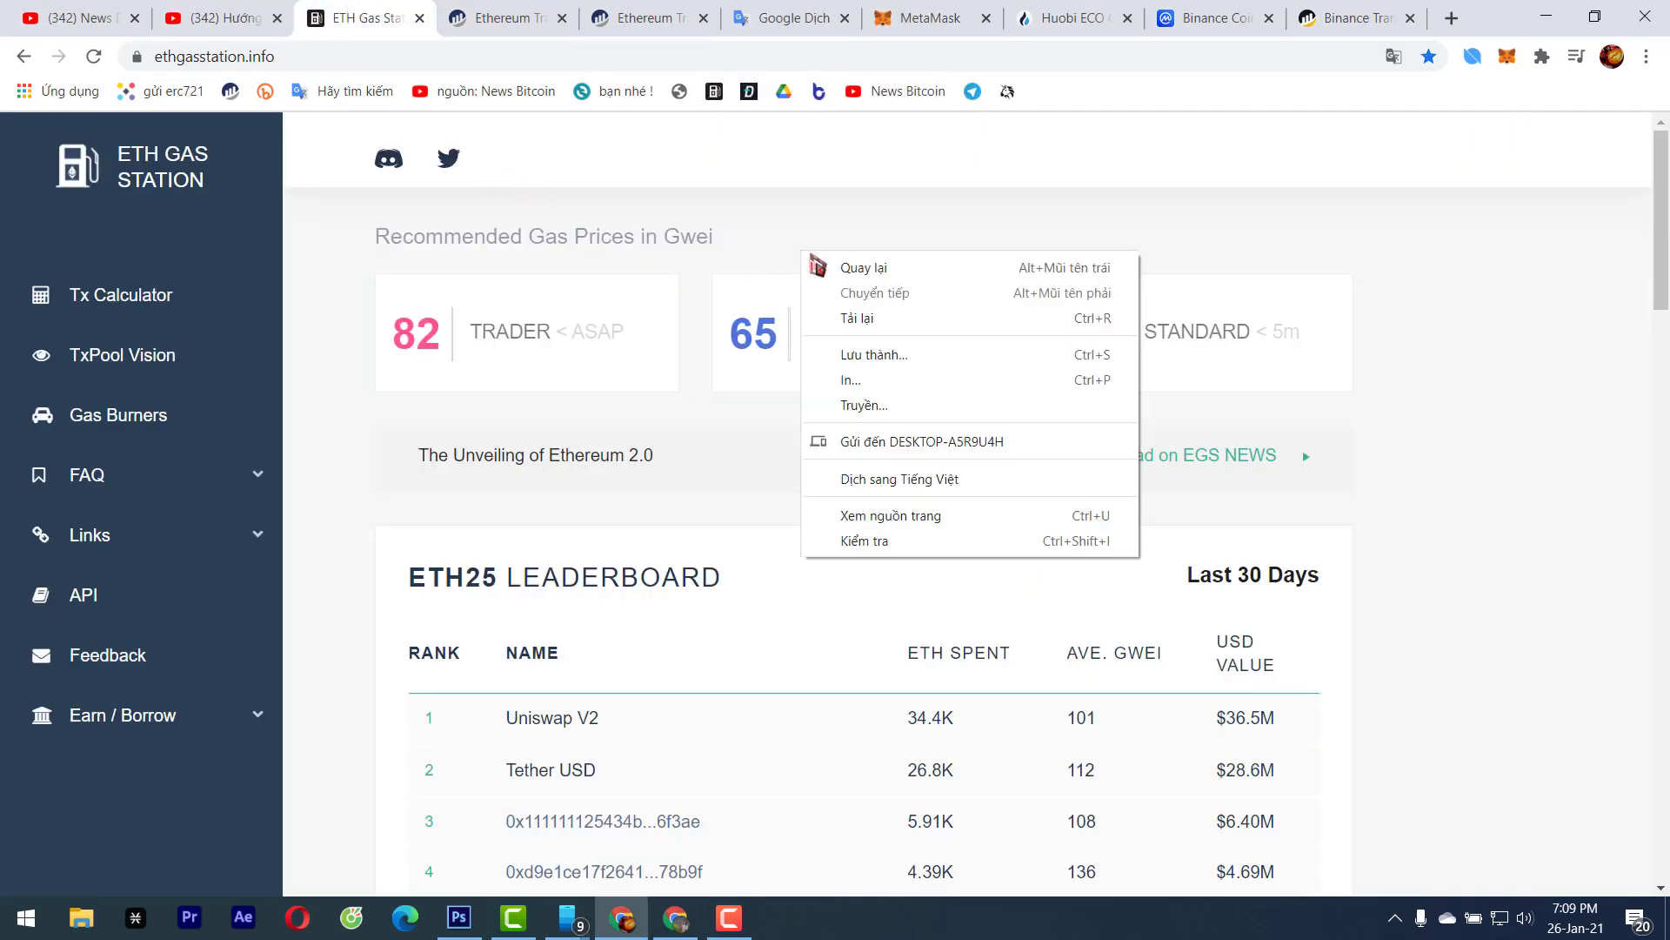
{"action": "left_click", "coordinate": [882, 310]}
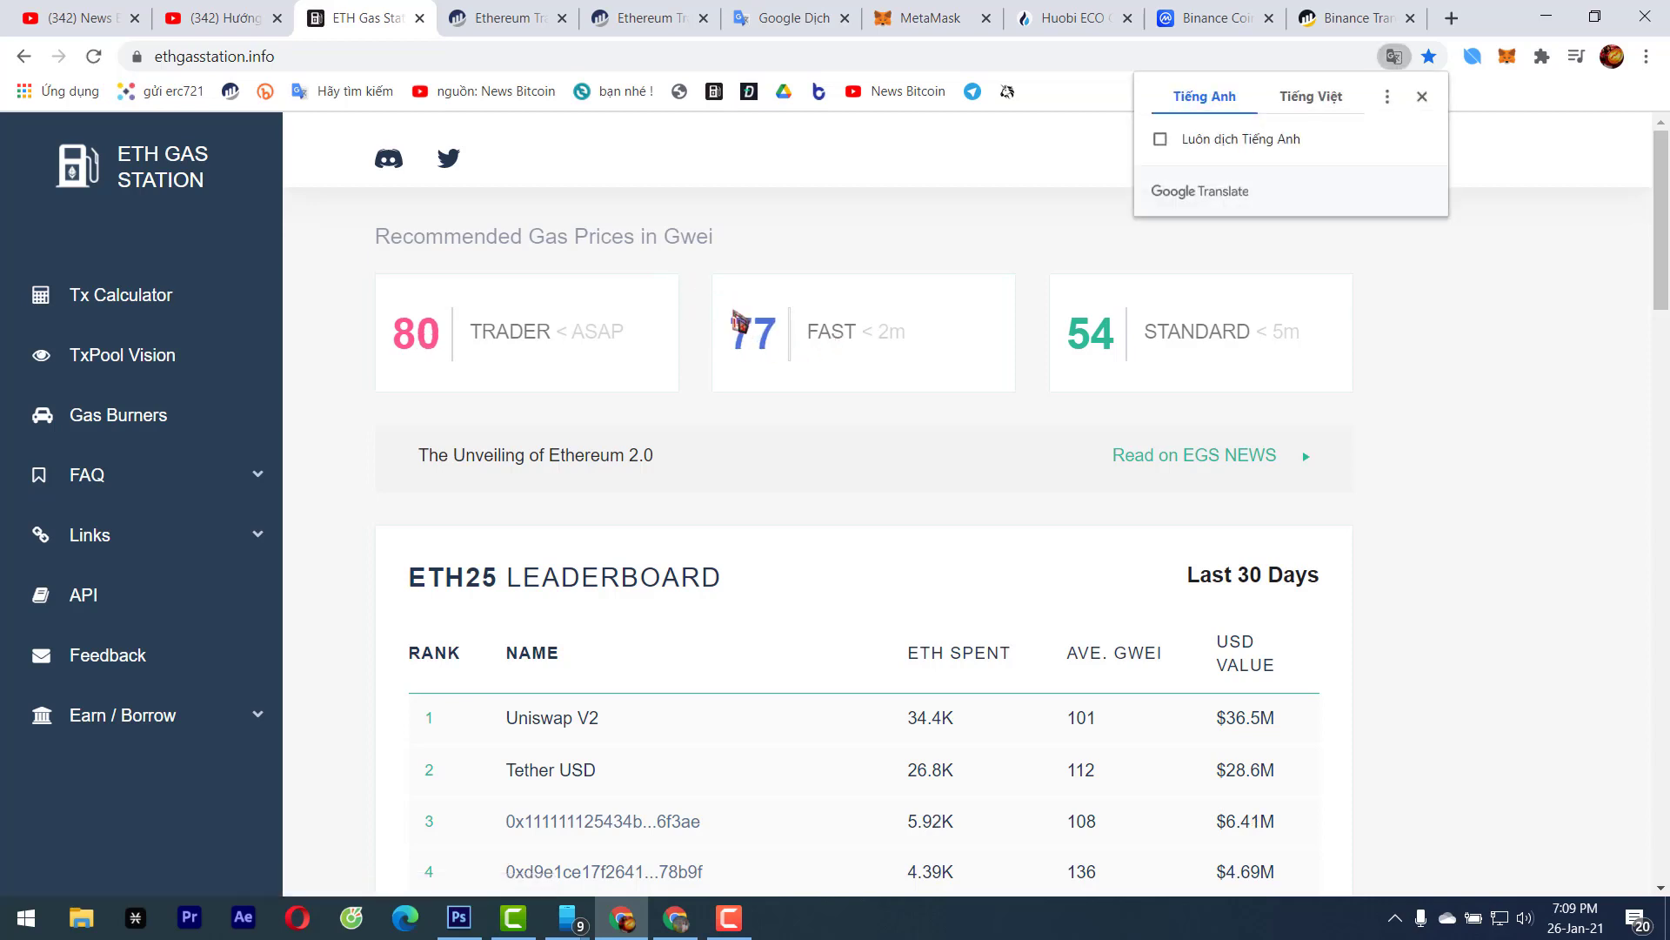
{"action": "left_click_drag", "start_coordinate": [734, 324], "coordinate": [906, 384]}
{"action": "left_click", "coordinate": [906, 384]}
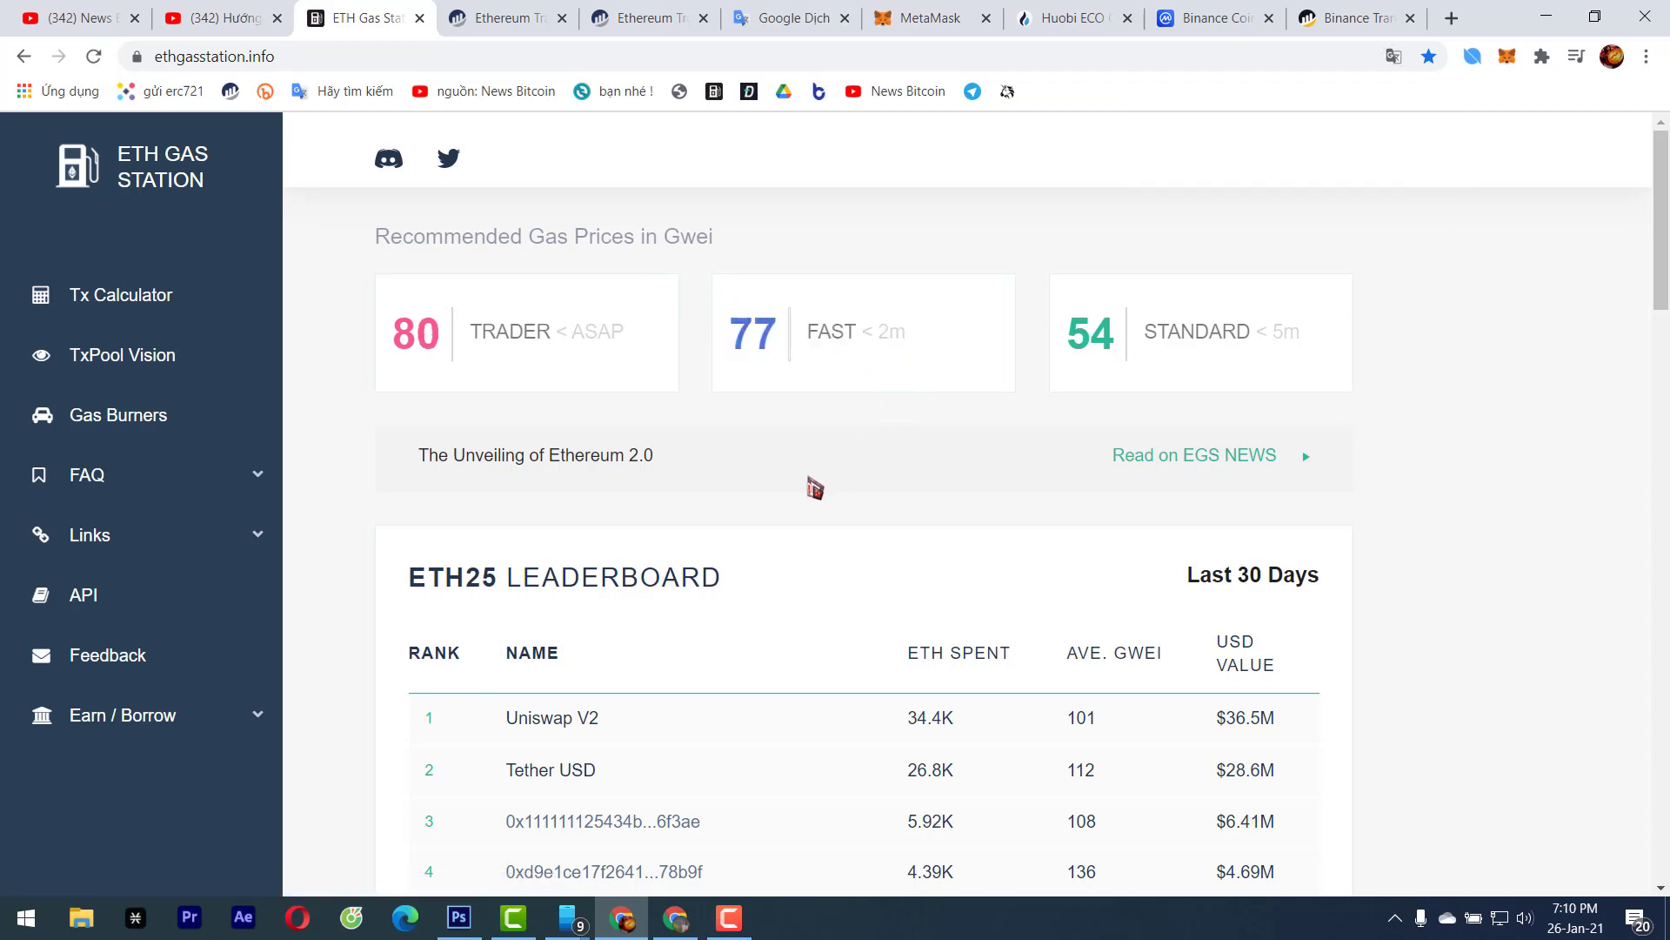
{"action": "left_click_drag", "start_coordinate": [1079, 336], "coordinate": [1335, 362]}
{"action": "left_click", "coordinate": [1281, 419]}
{"action": "left_click_drag", "start_coordinate": [706, 328], "coordinate": [906, 362]}
{"action": "left_click", "coordinate": [918, 379]}
Switch back to Your Phone and set the transfer's gas price to 77 Gwei
{"action": "mouse_move", "coordinate": [570, 918]}
{"action": "left_click", "coordinate": [682, 839]}
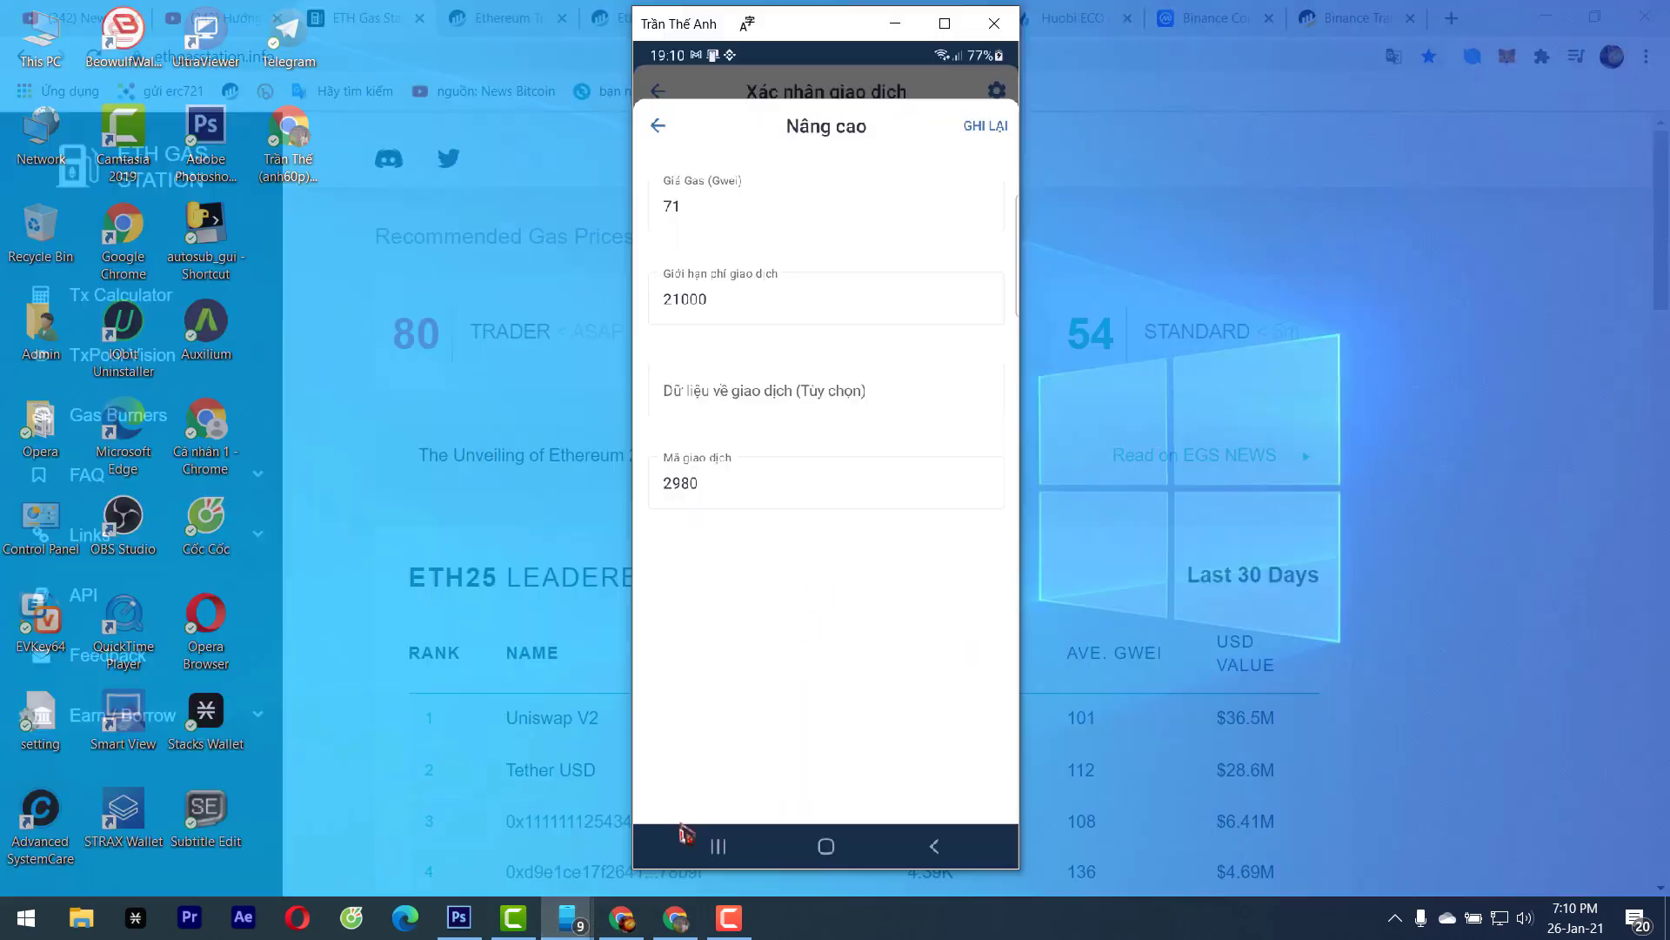
{"action": "left_click", "coordinate": [731, 214]}
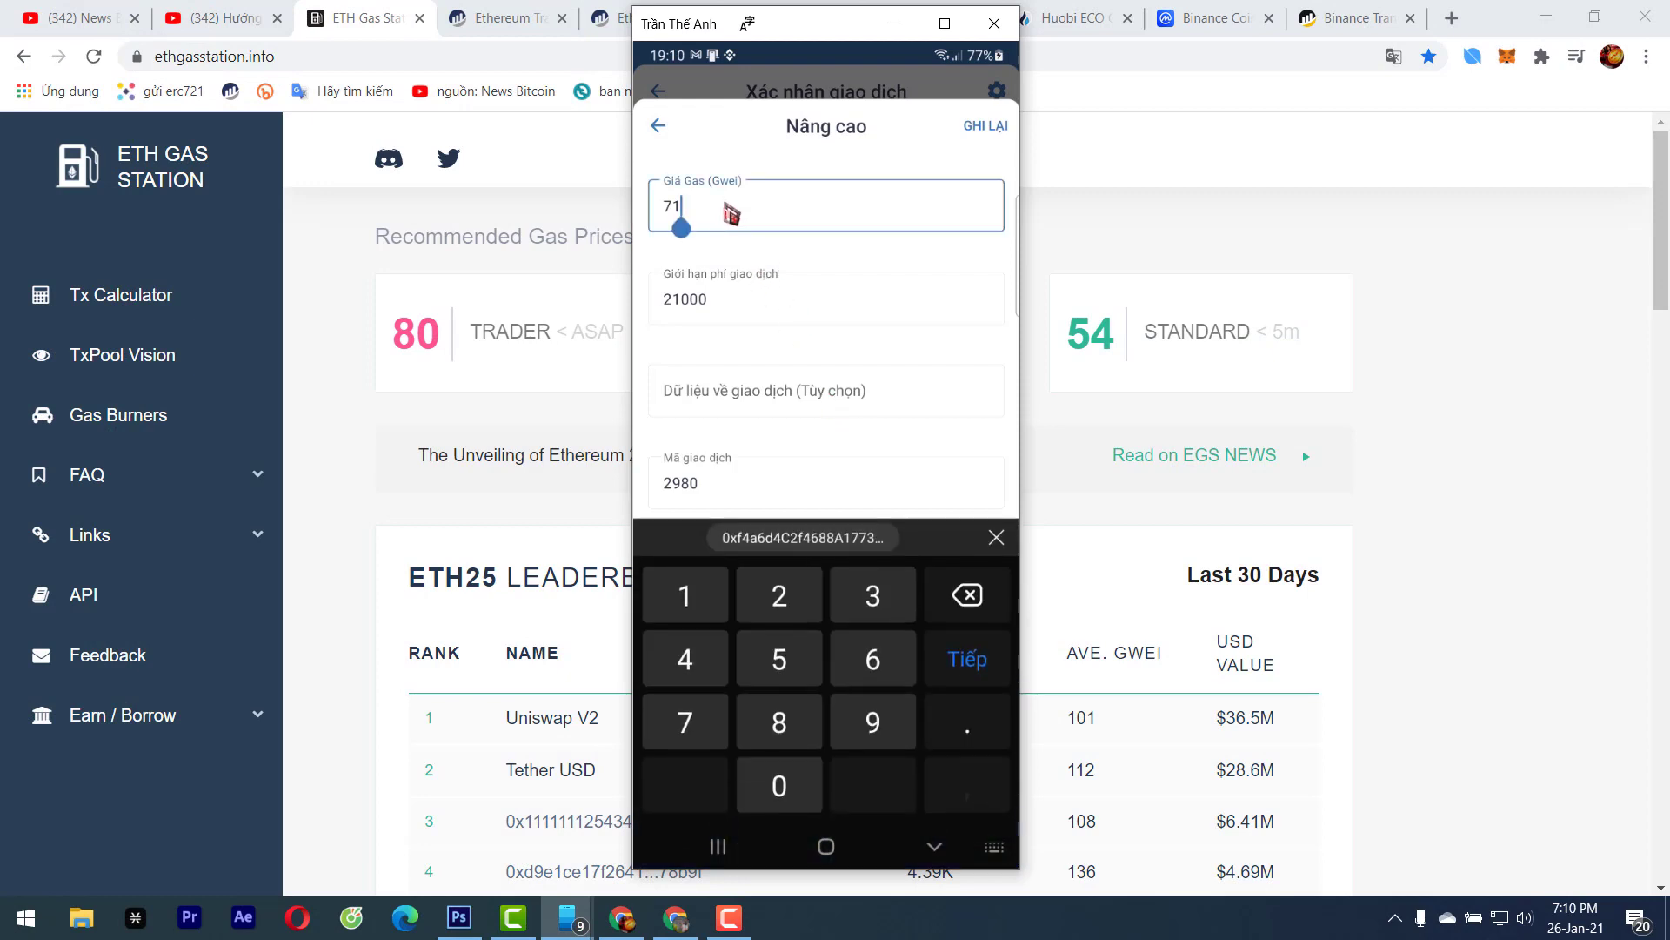
{"action": "key", "text": "BackSpace"}
{"action": "type", "text": "7"}
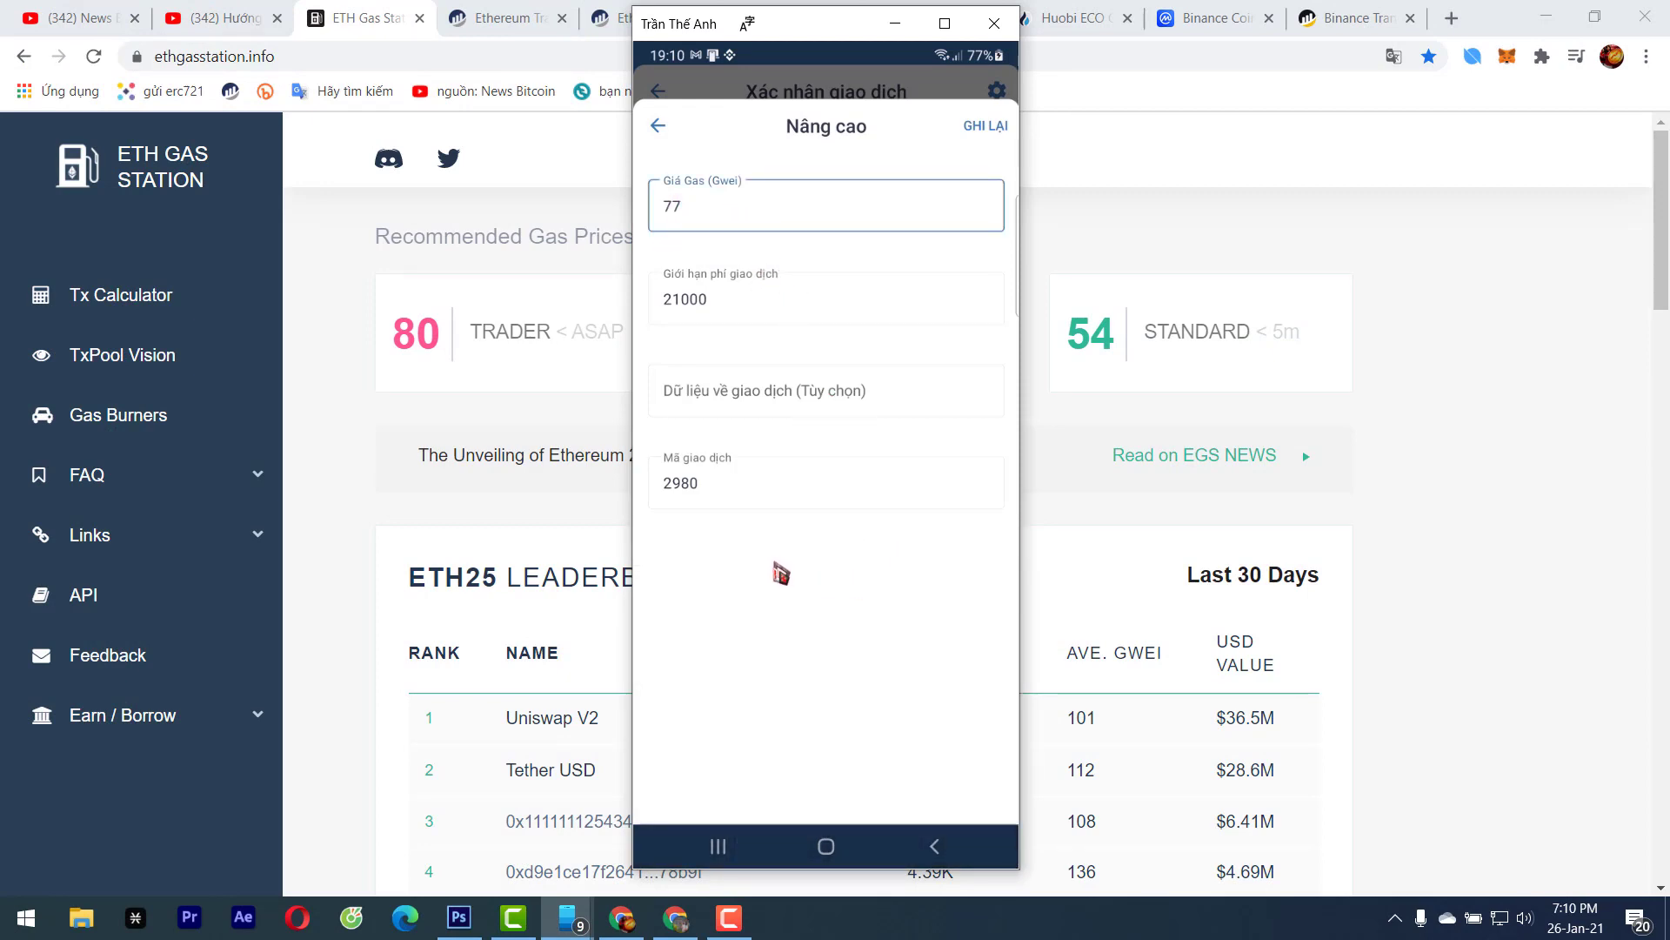
Switch to Etherscan in Chrome and examine the extraDNA transfer's status and nonce
{"action": "left_click", "coordinate": [498, 17]}
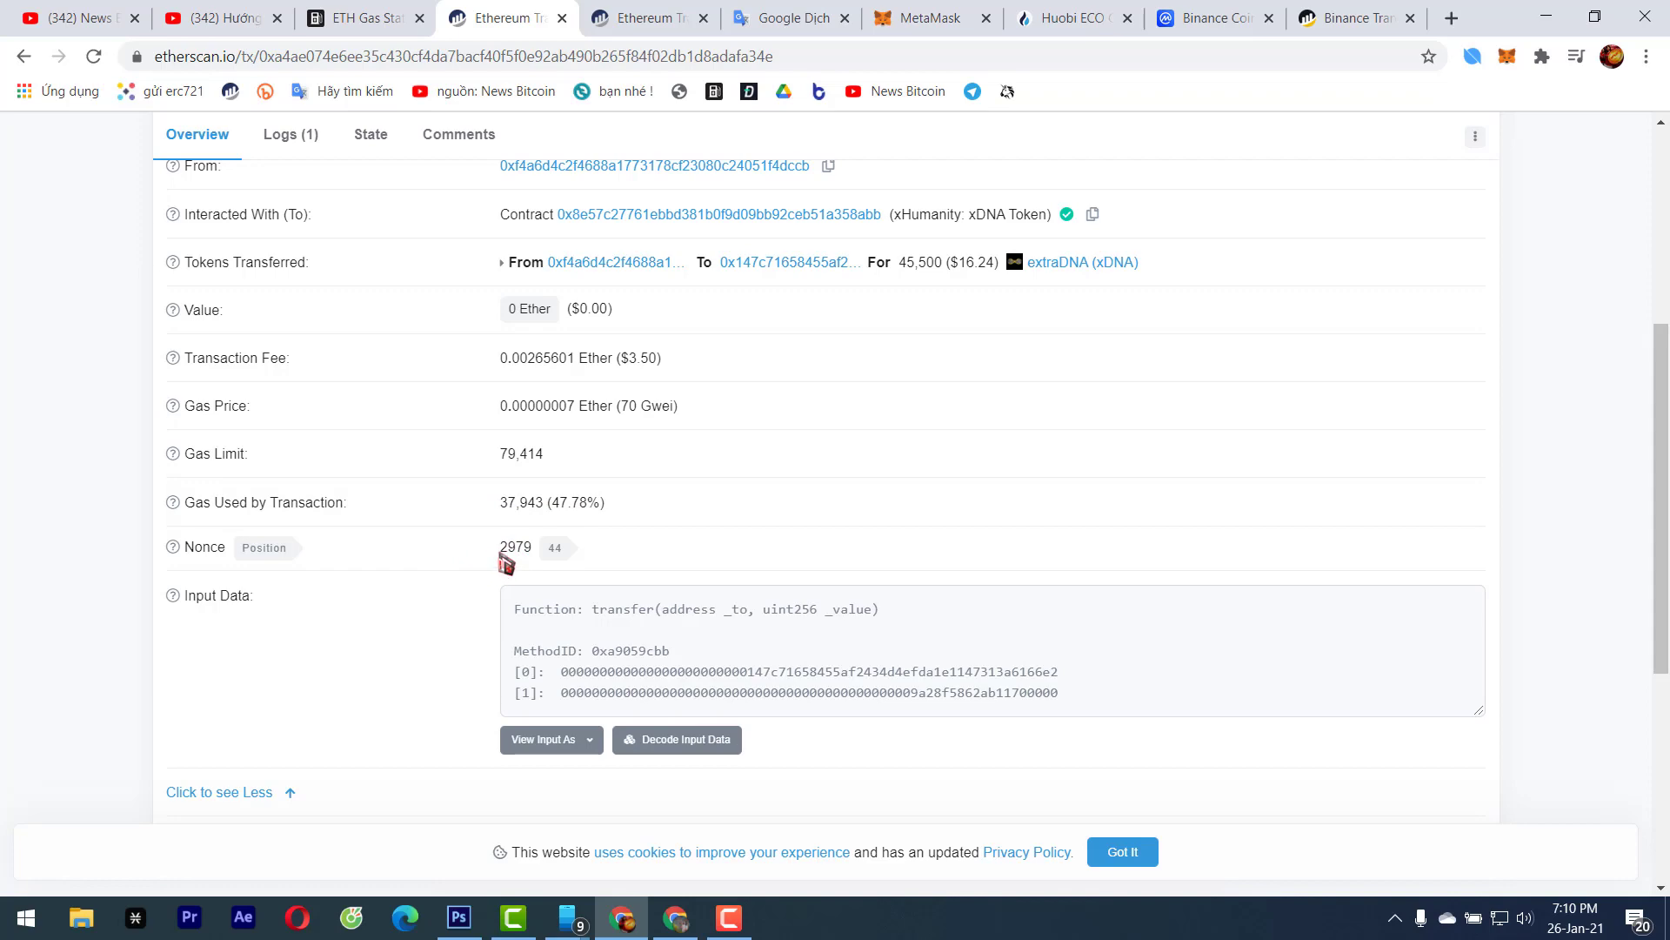
{"action": "scroll", "coordinate": [1366, 509], "scroll_direction": "up", "scroll_amount": 5}
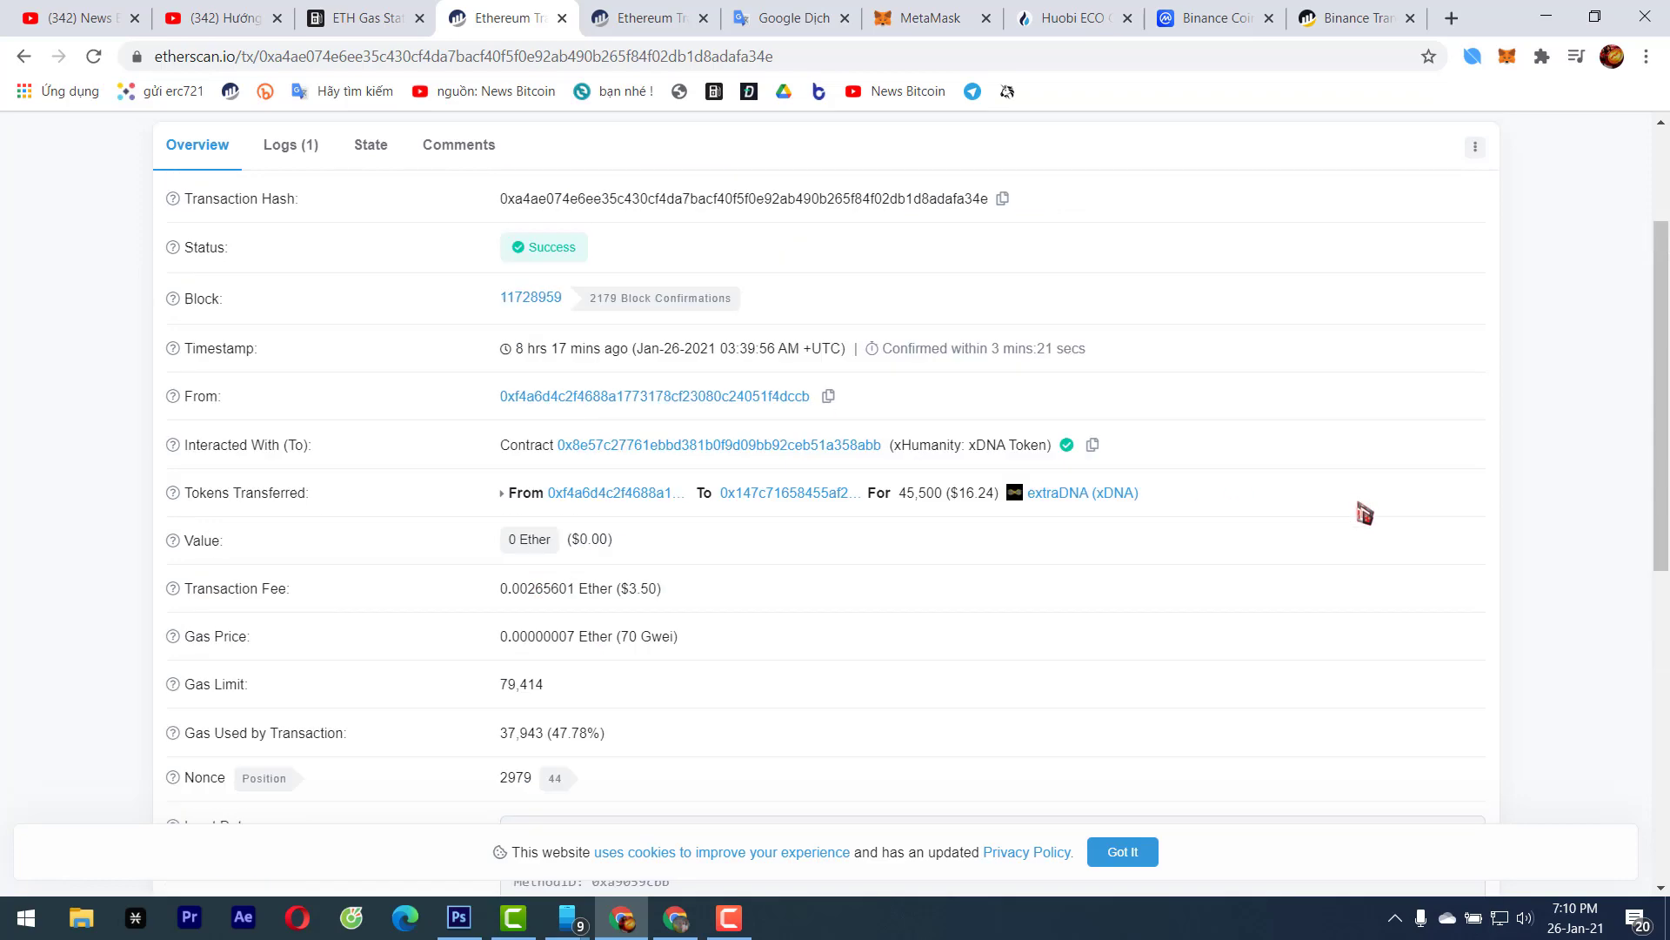
{"action": "scroll", "coordinate": [835, 430], "scroll_direction": "down", "scroll_amount": 6}
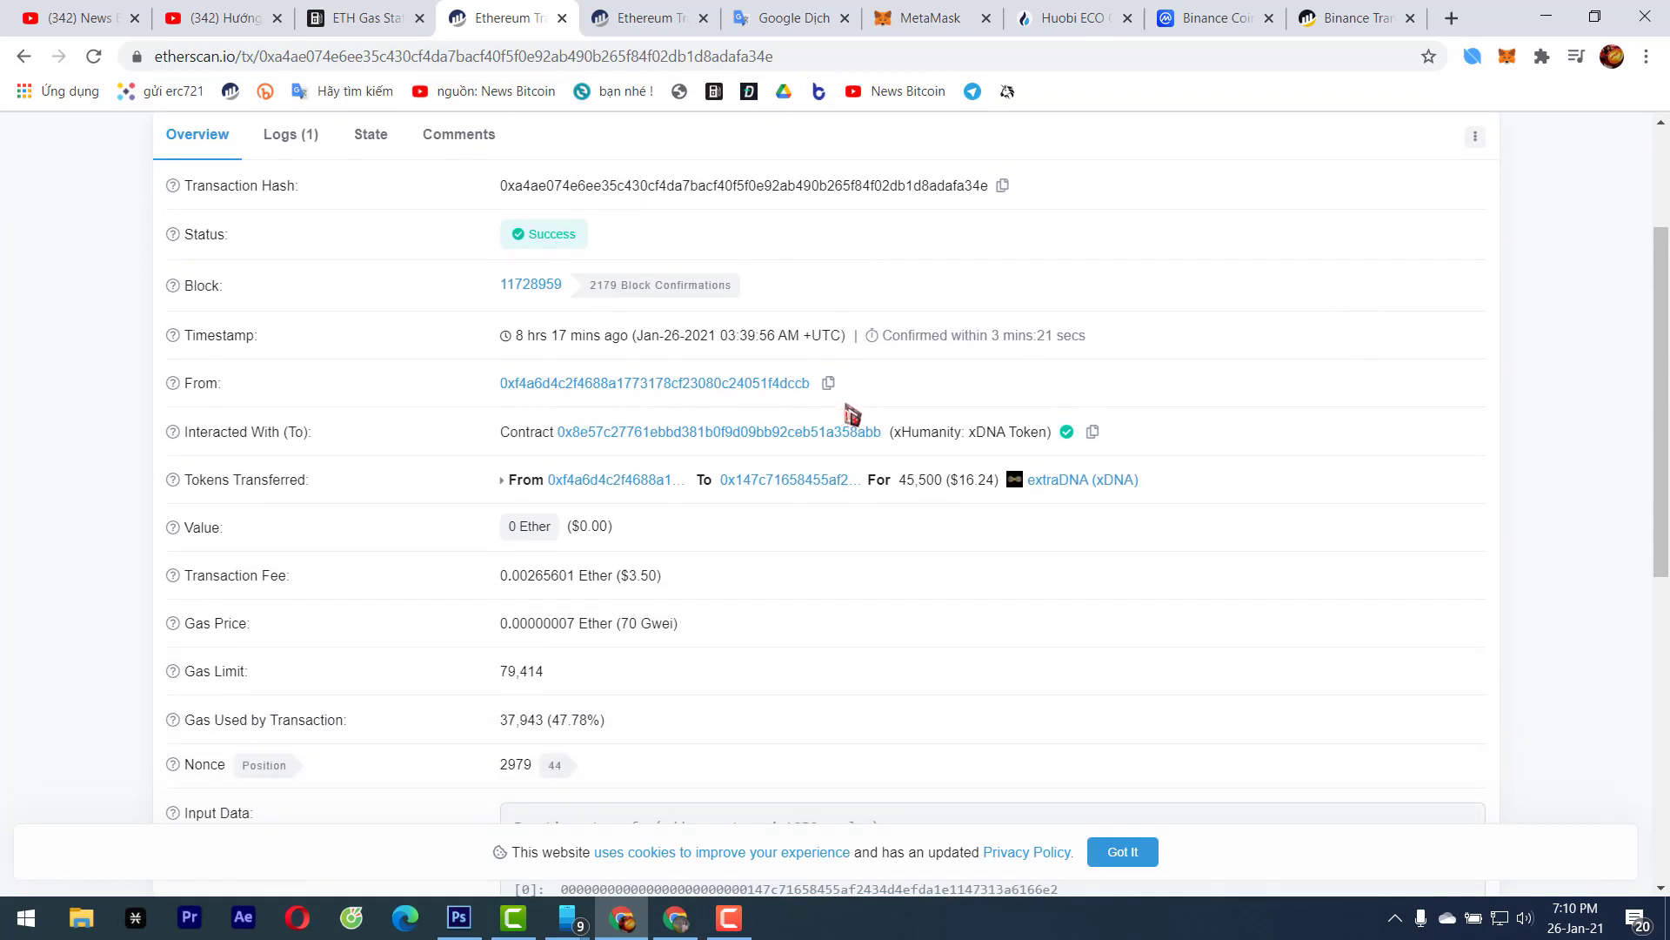
{"action": "scroll", "coordinate": [862, 410], "scroll_direction": "up", "scroll_amount": 2}
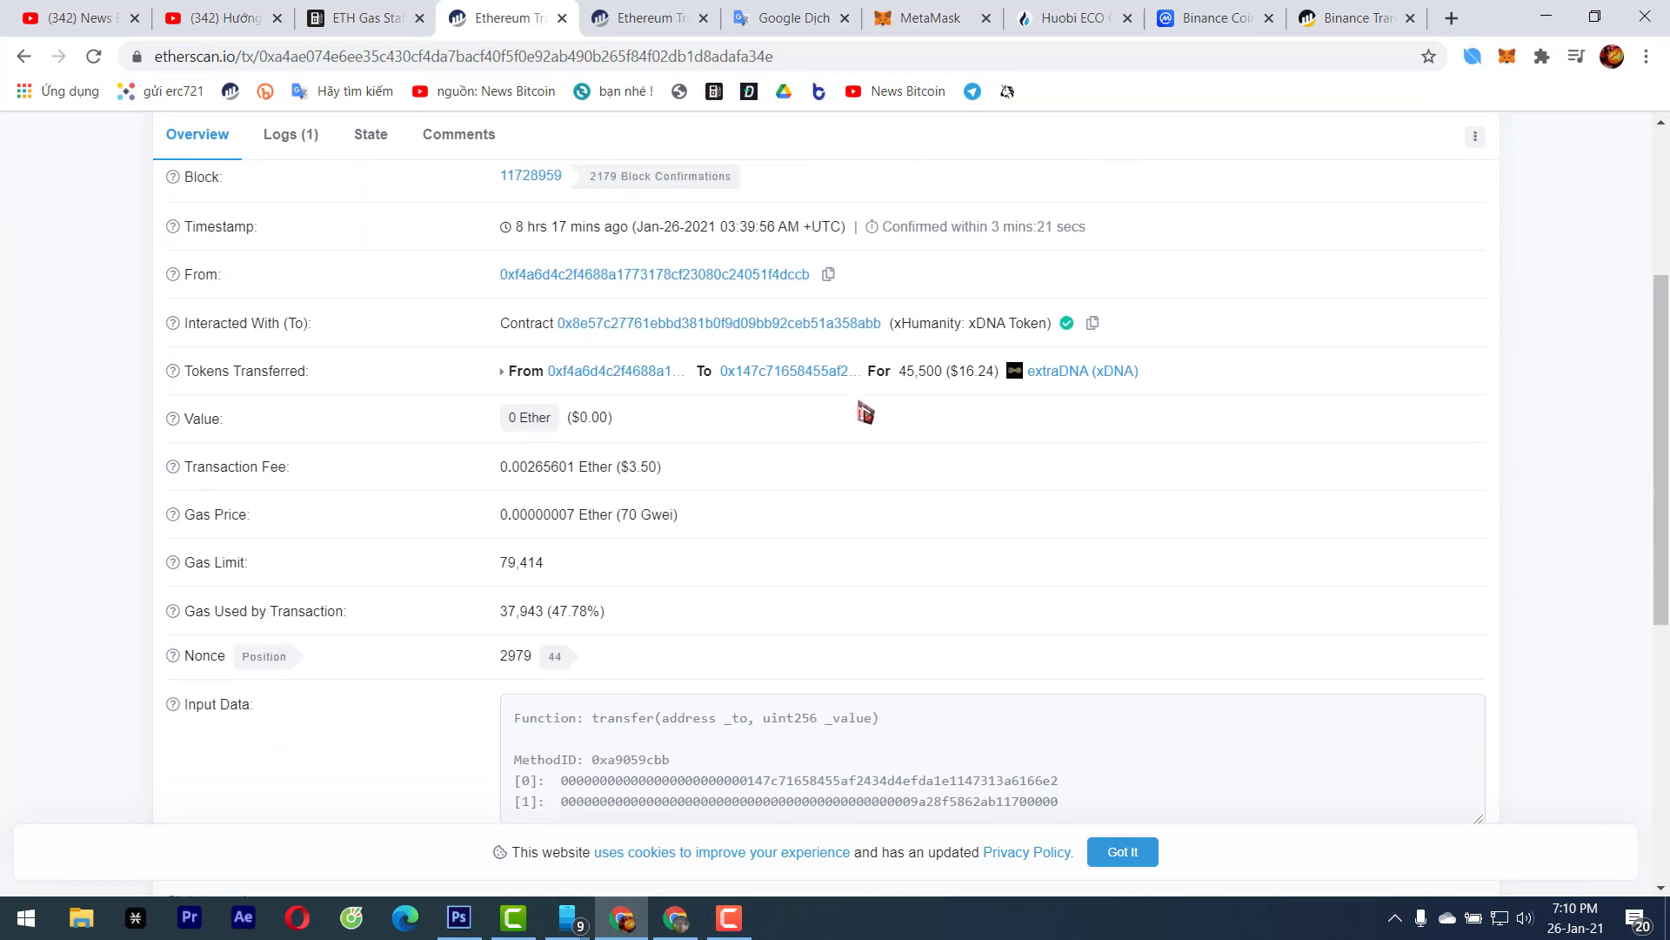
{"action": "scroll", "coordinate": [865, 419], "scroll_direction": "up", "scroll_amount": 1}
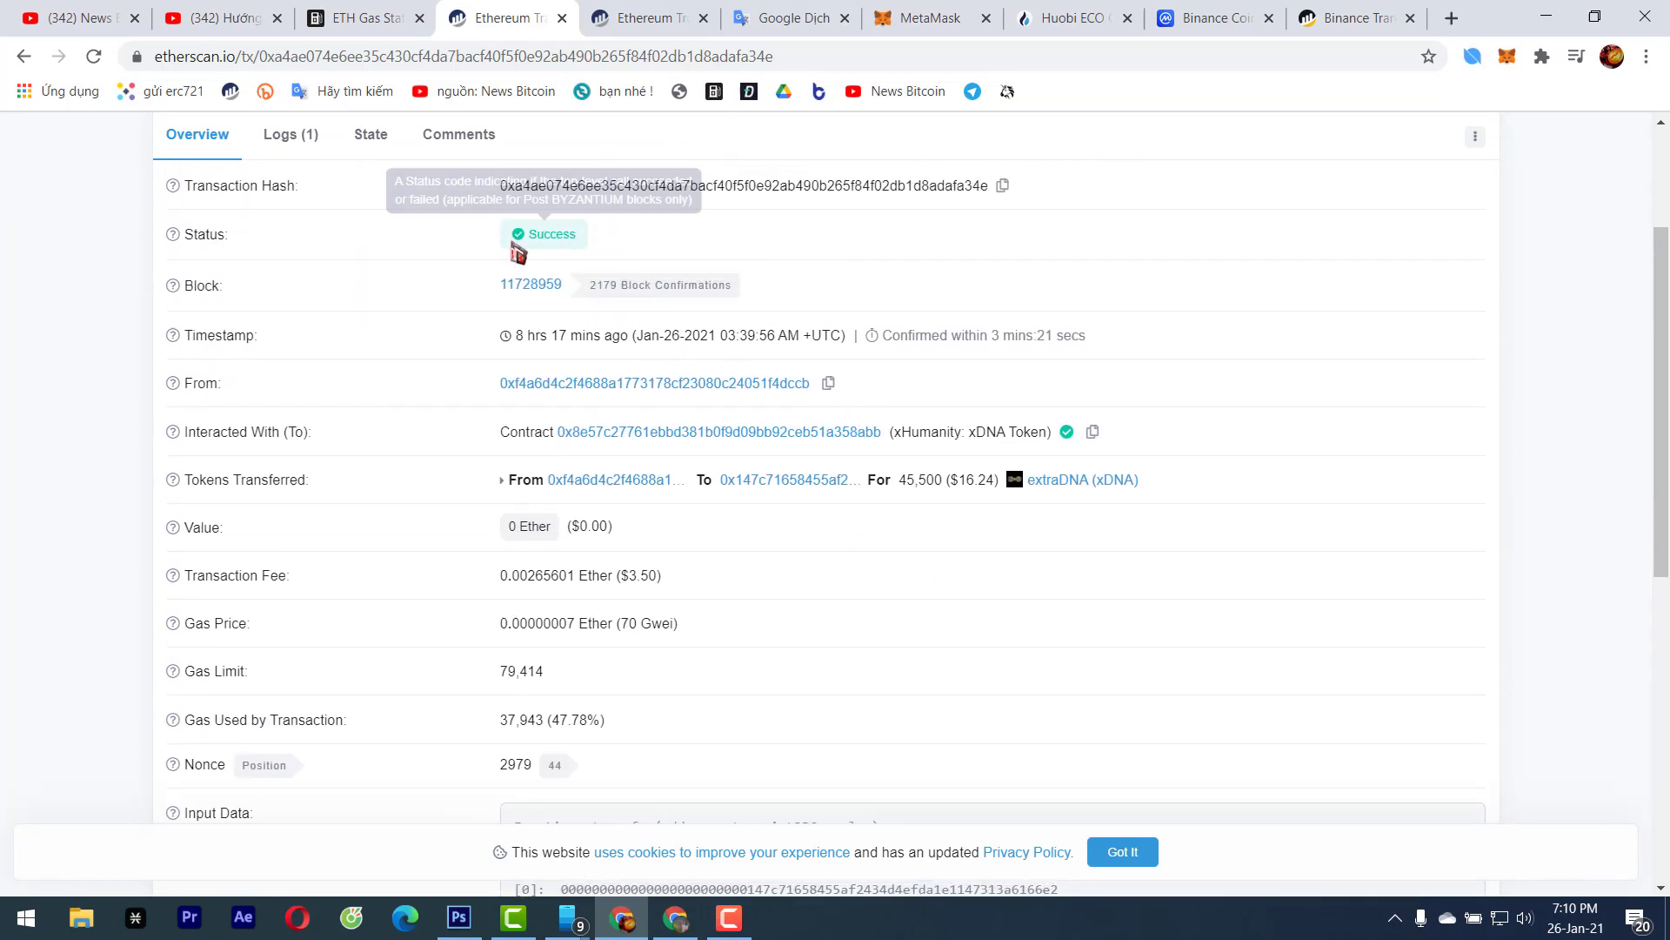
{"action": "scroll", "coordinate": [514, 248], "scroll_direction": "down", "scroll_amount": 4}
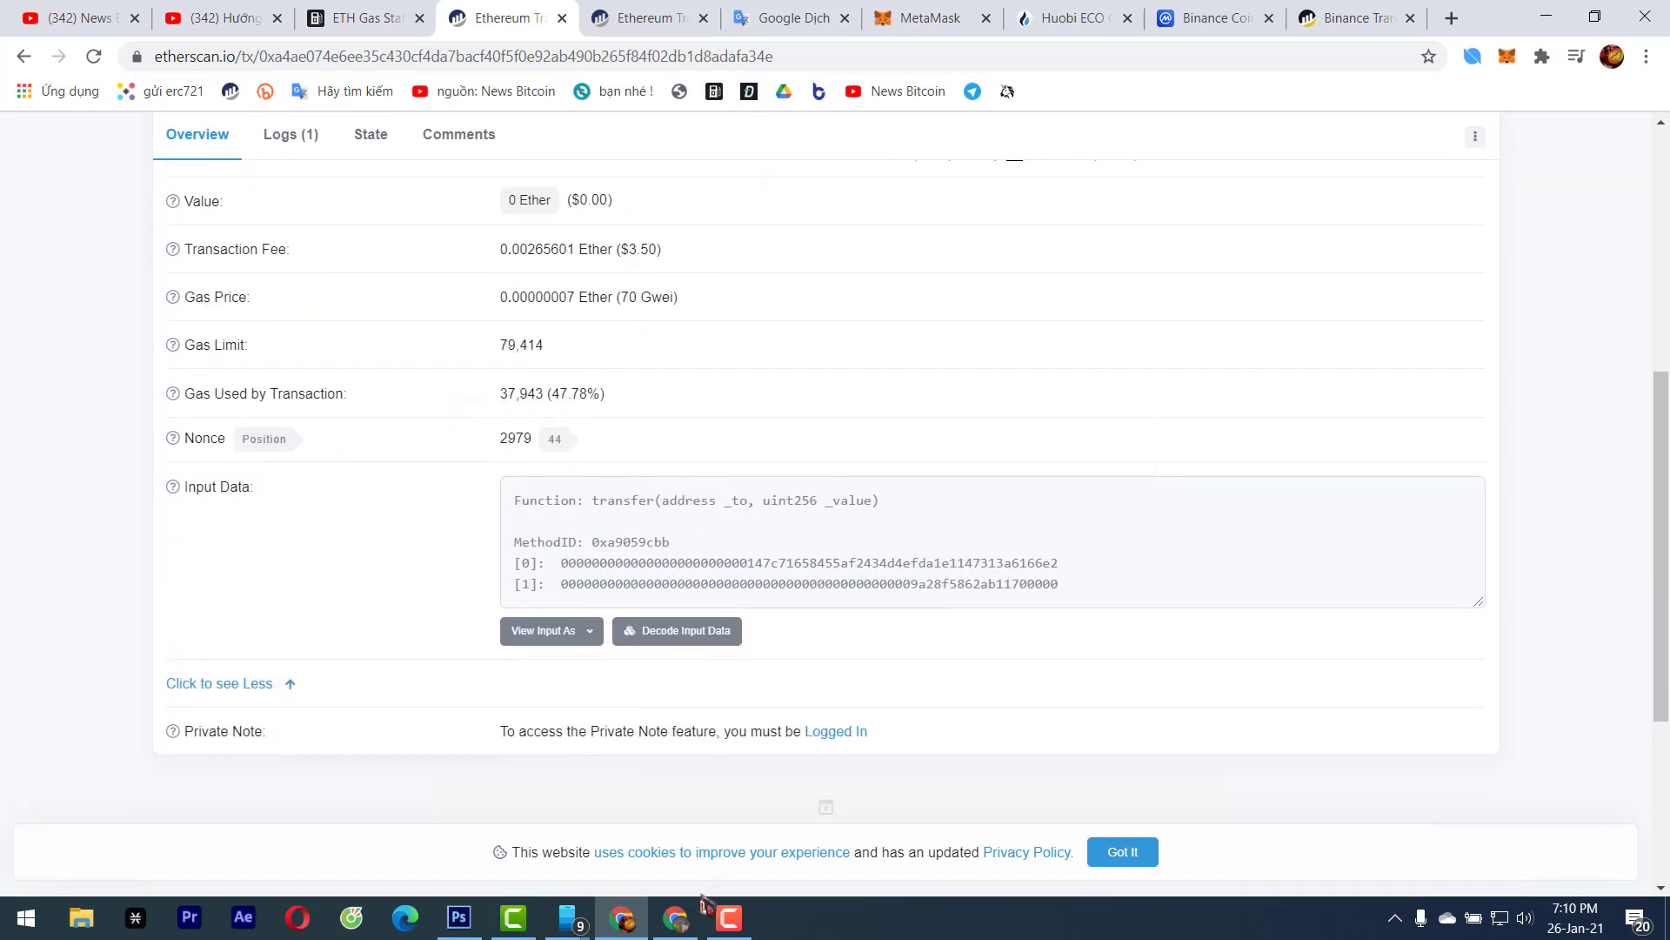
In Your Phone, set the transfer's nonce to 2979, save the advanced settings, and return to the wallet overview without sending
{"action": "left_click", "coordinate": [567, 918]}
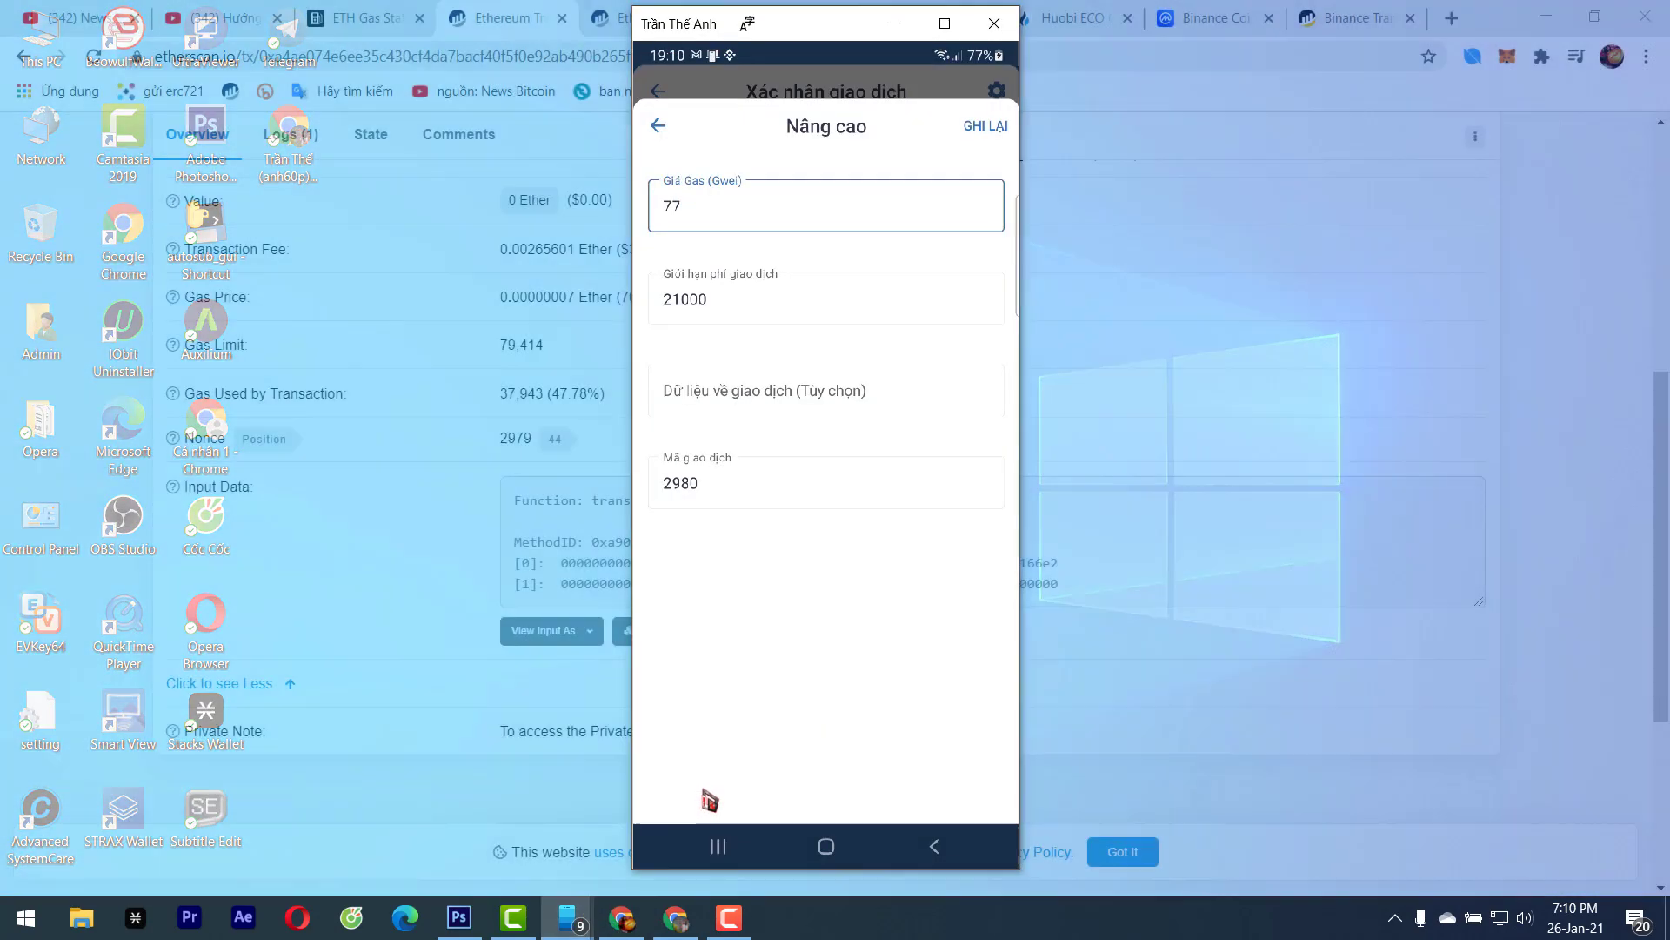
{"action": "left_click", "coordinate": [706, 800]}
{"action": "left_click", "coordinate": [740, 493]}
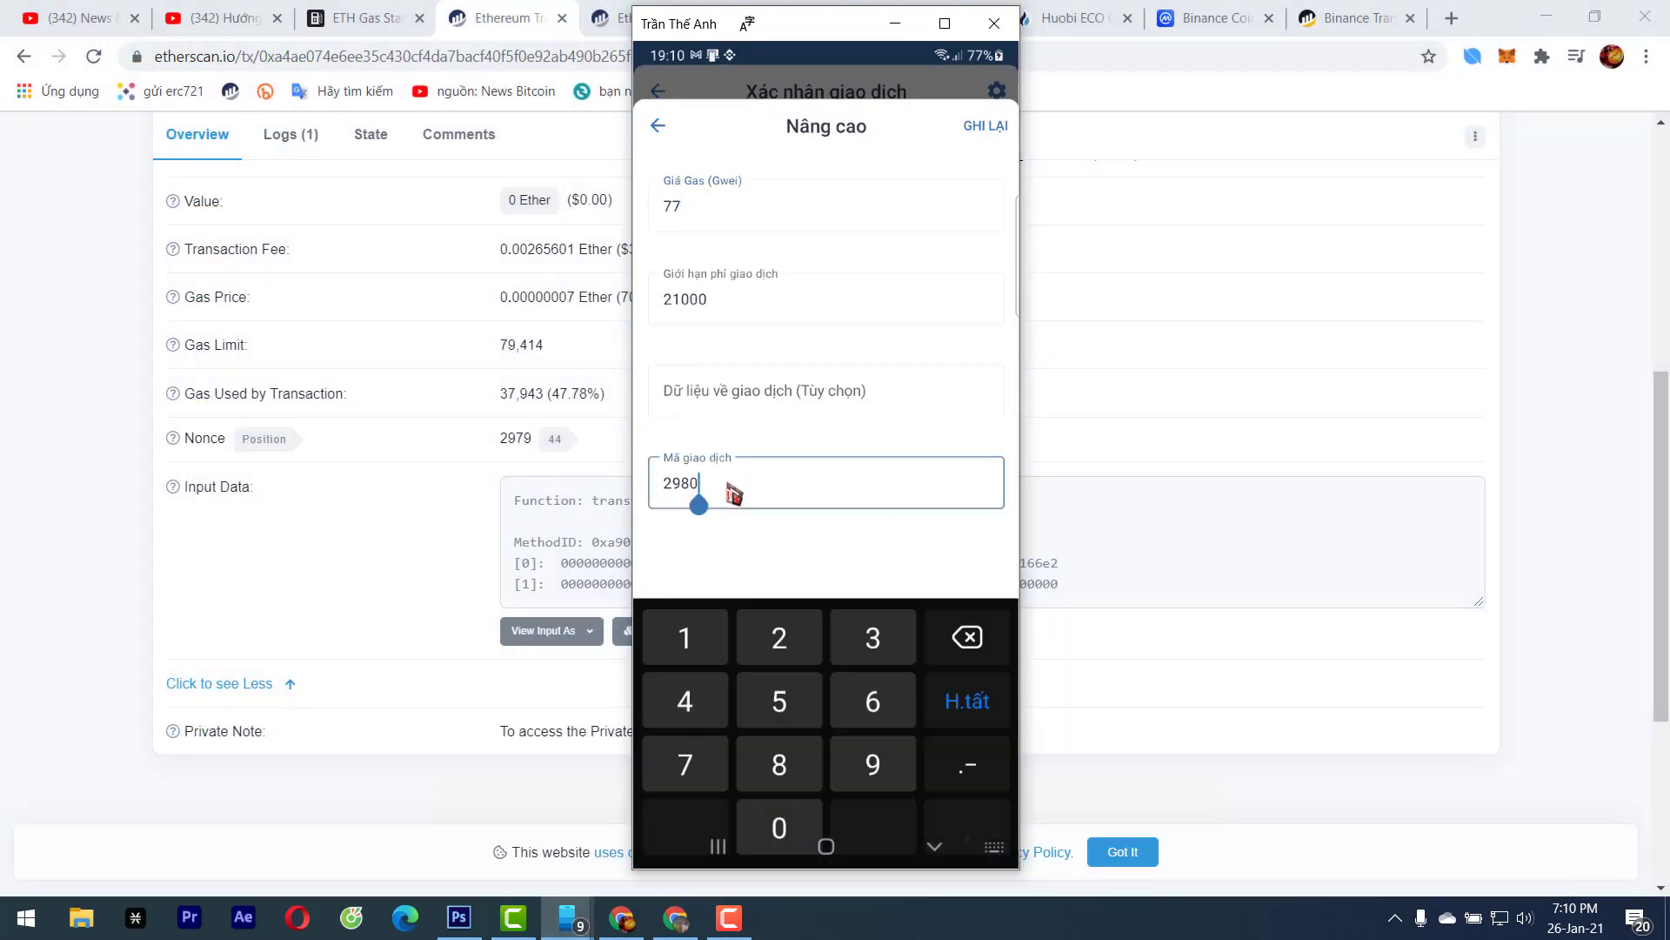
{"action": "key", "text": "BackSpace"}
{"action": "key", "text": "BackSpace"}
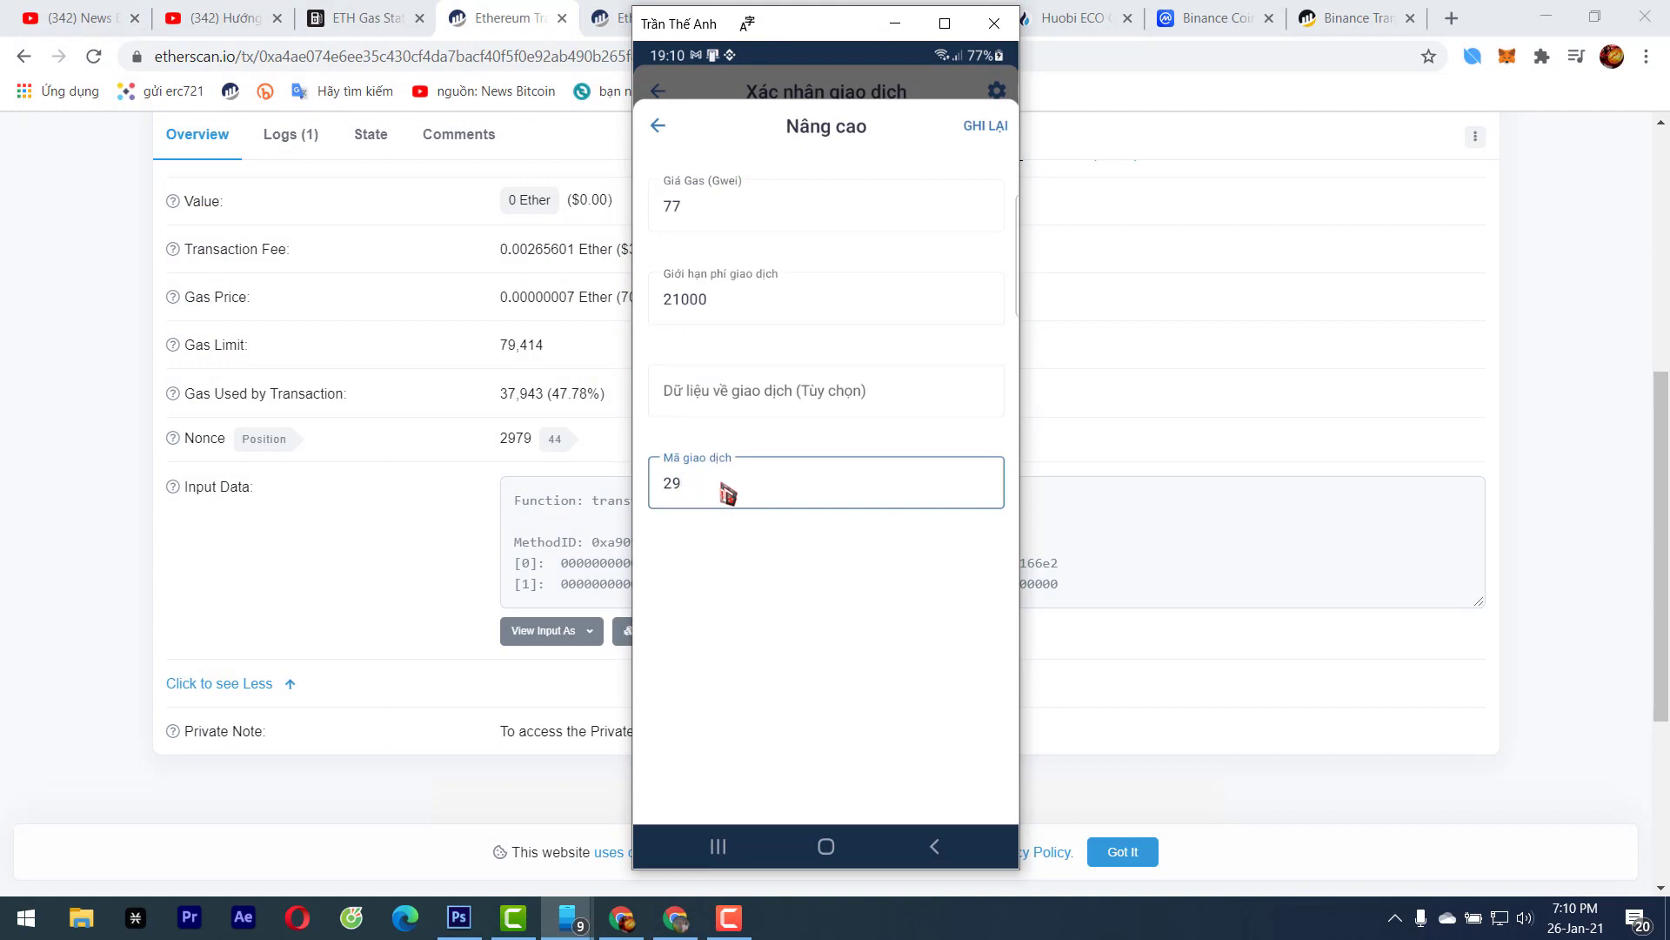
{"action": "type", "text": "79"}
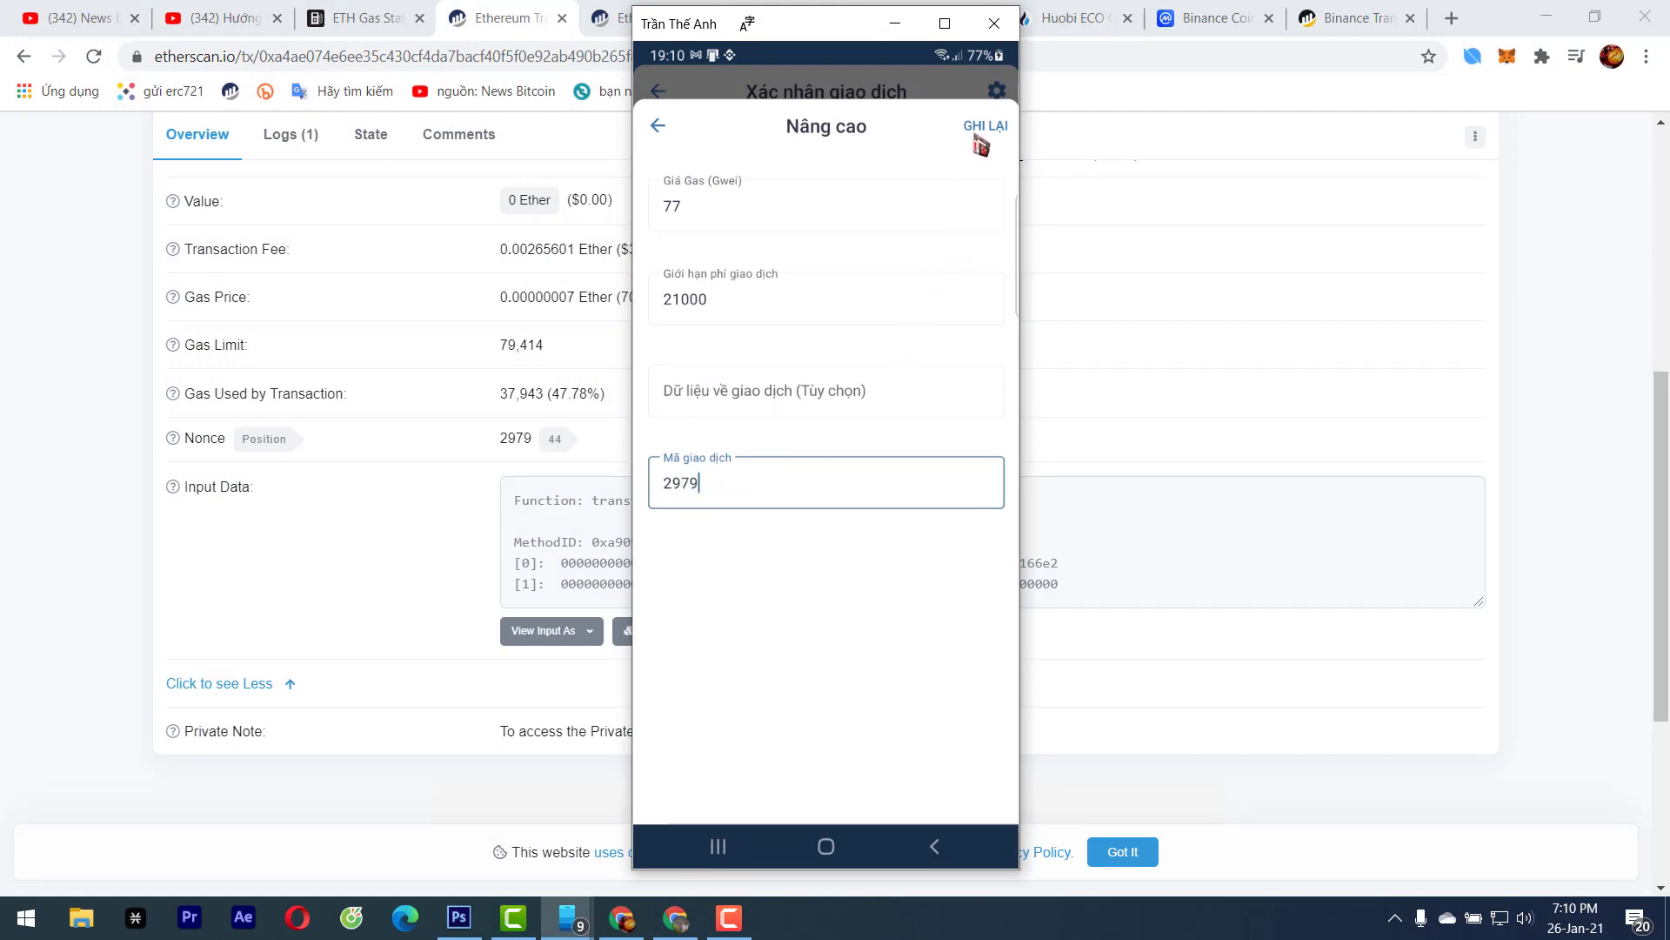
{"action": "left_click", "coordinate": [983, 133]}
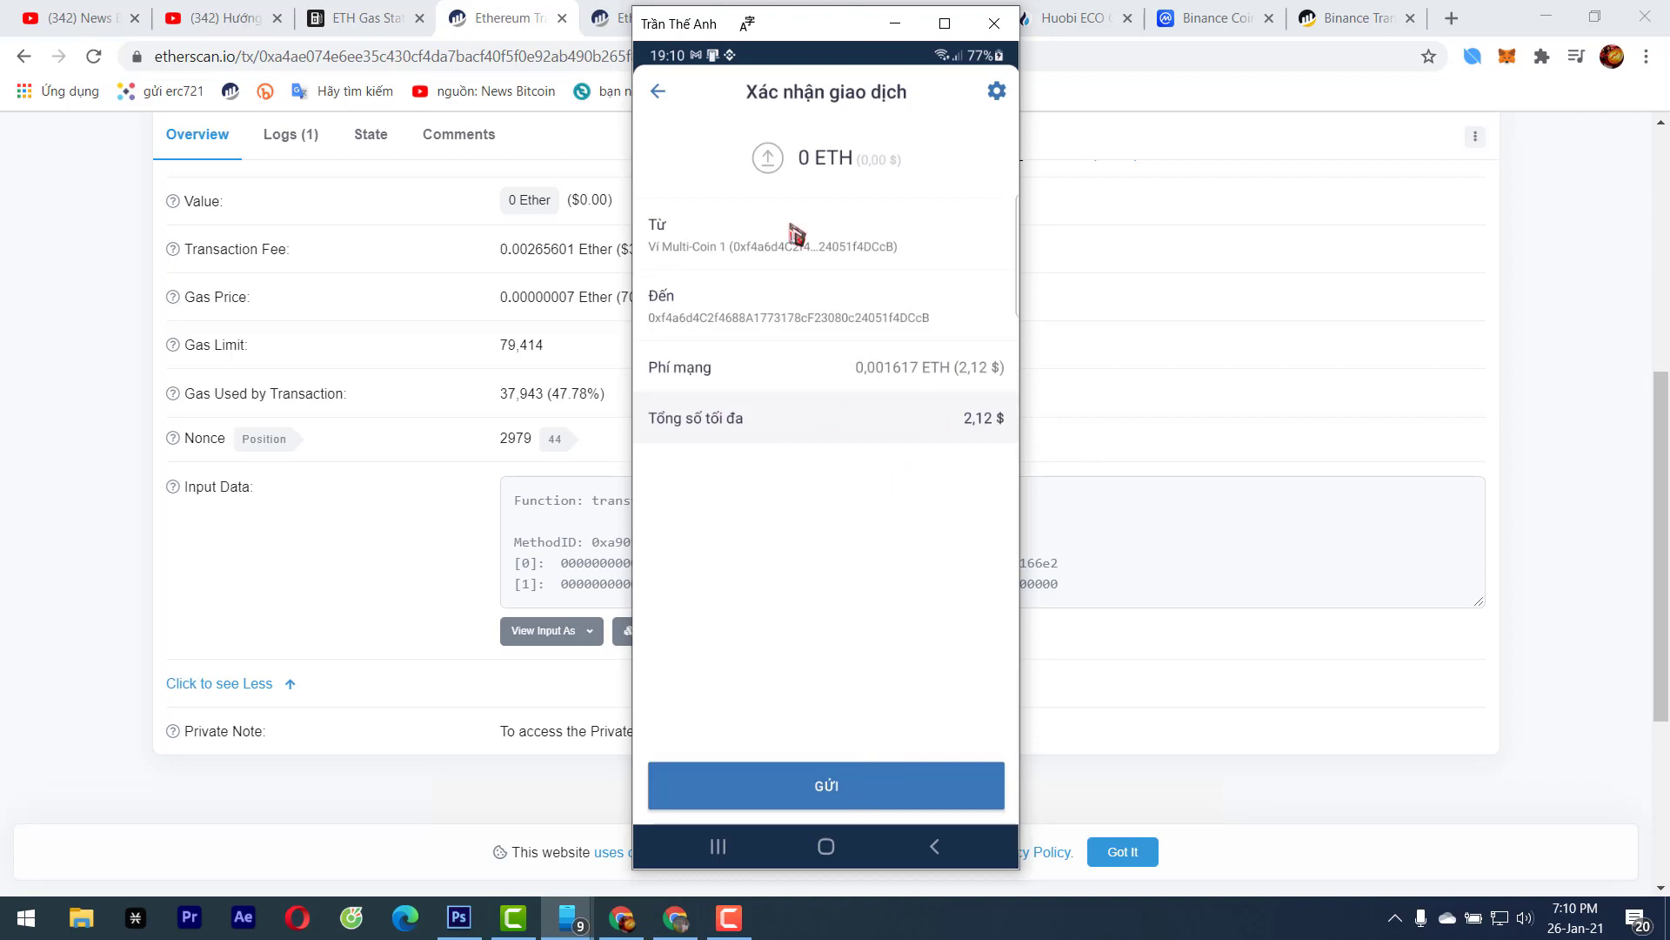
{"action": "left_click", "coordinate": [664, 95]}
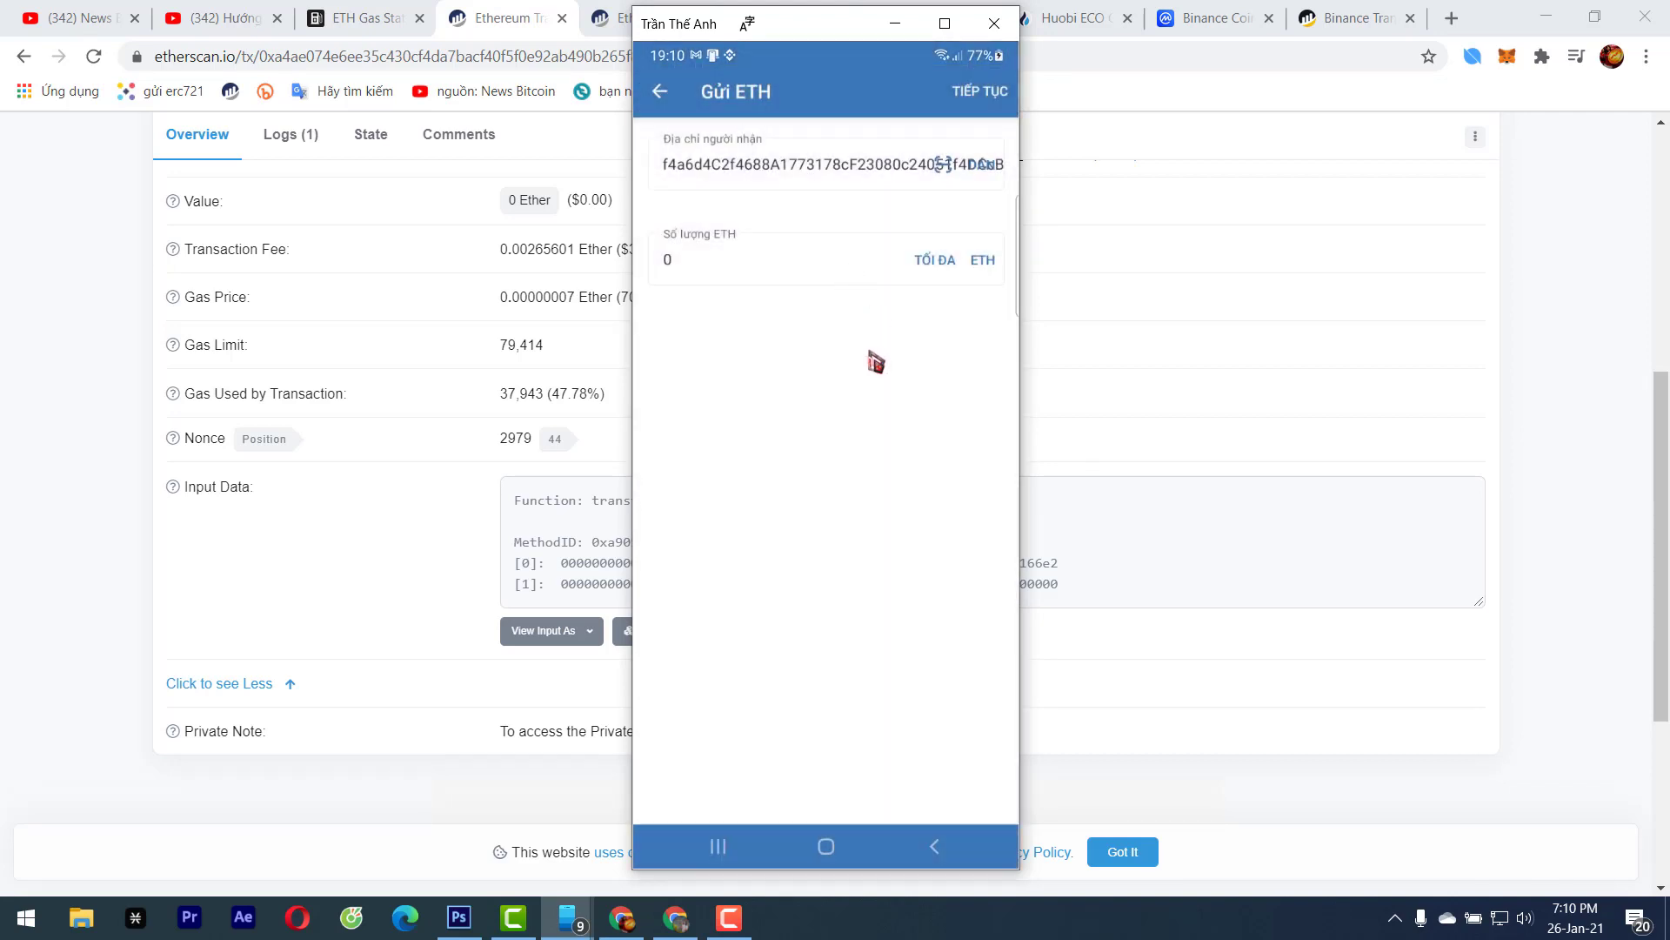
{"action": "left_click", "coordinate": [663, 94]}
{"action": "left_click", "coordinate": [657, 89]}
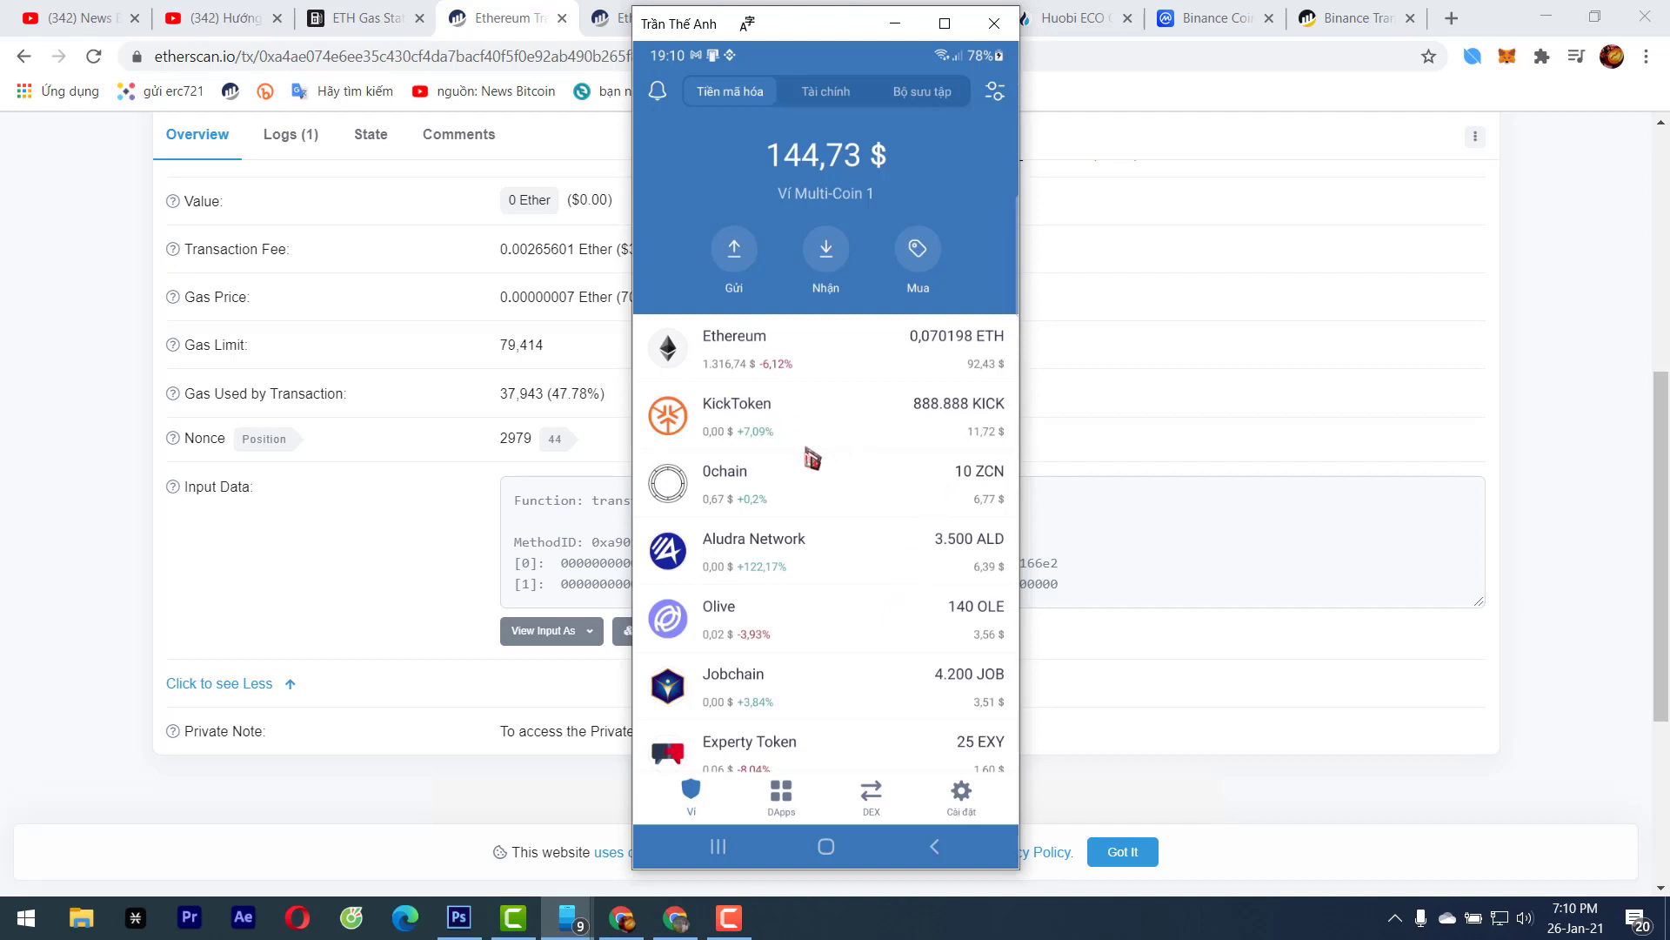
Open Trust Wallet's settings and switch from Ví Multi-Coin 1 to the wallet named Trust Wallet
{"action": "scroll", "coordinate": [509, 431], "scroll_direction": "up", "scroll_amount": 3}
{"action": "scroll", "coordinate": [509, 428], "scroll_direction": "down", "scroll_amount": 2}
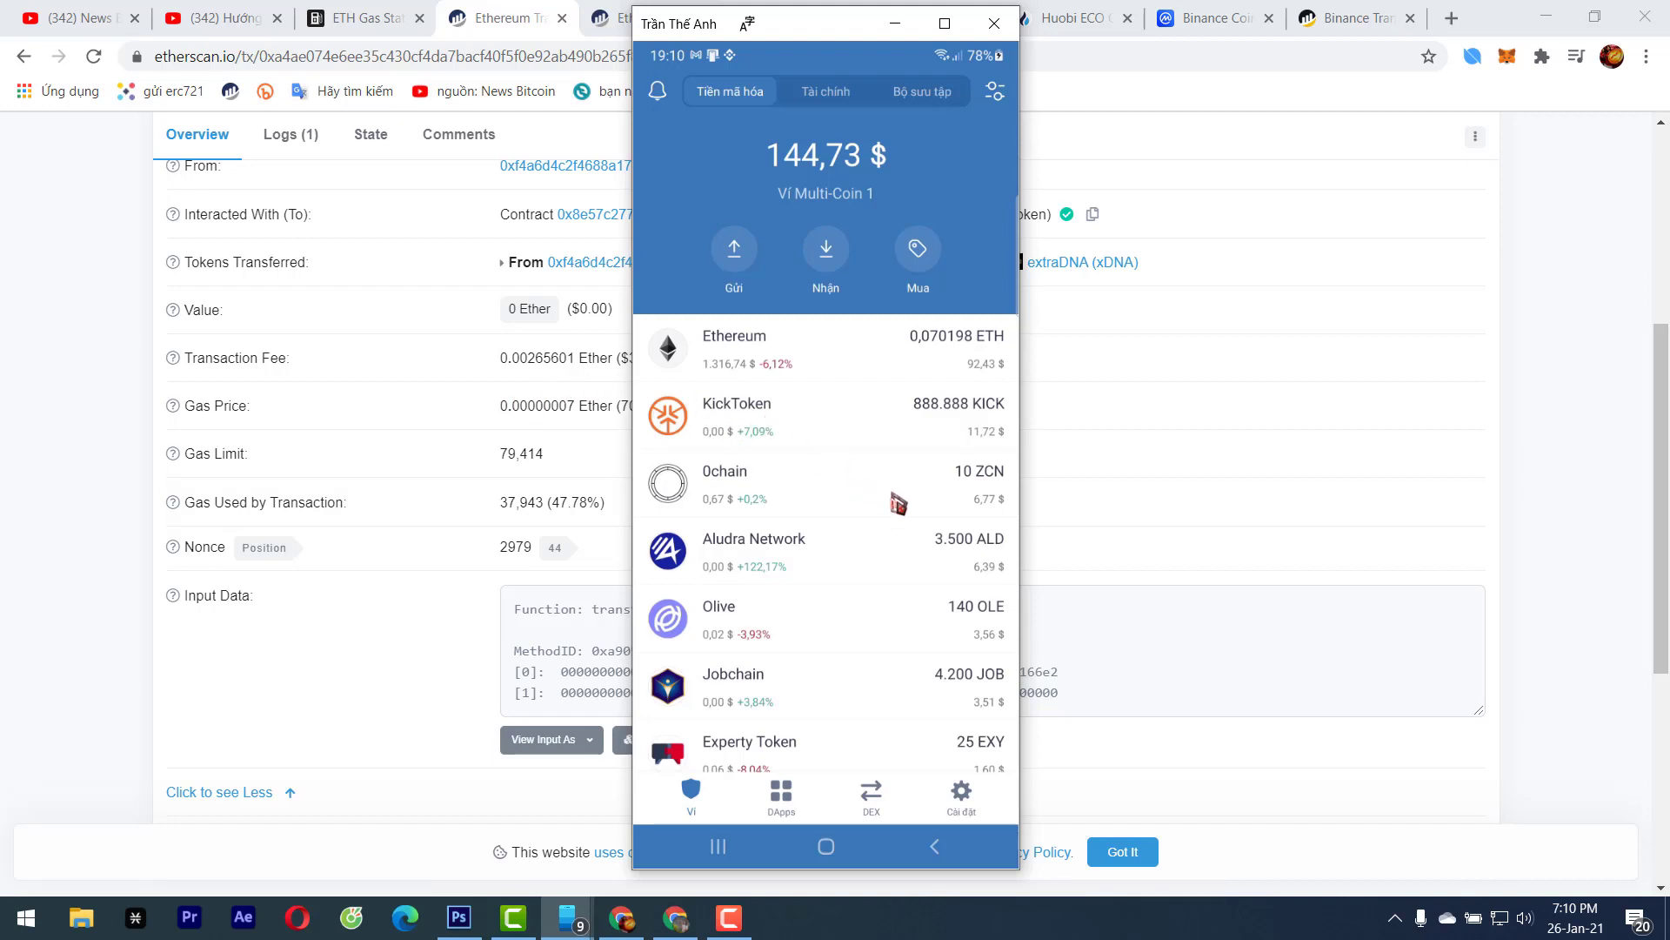
{"action": "left_click_drag", "start_coordinate": [902, 519], "coordinate": [909, 473]}
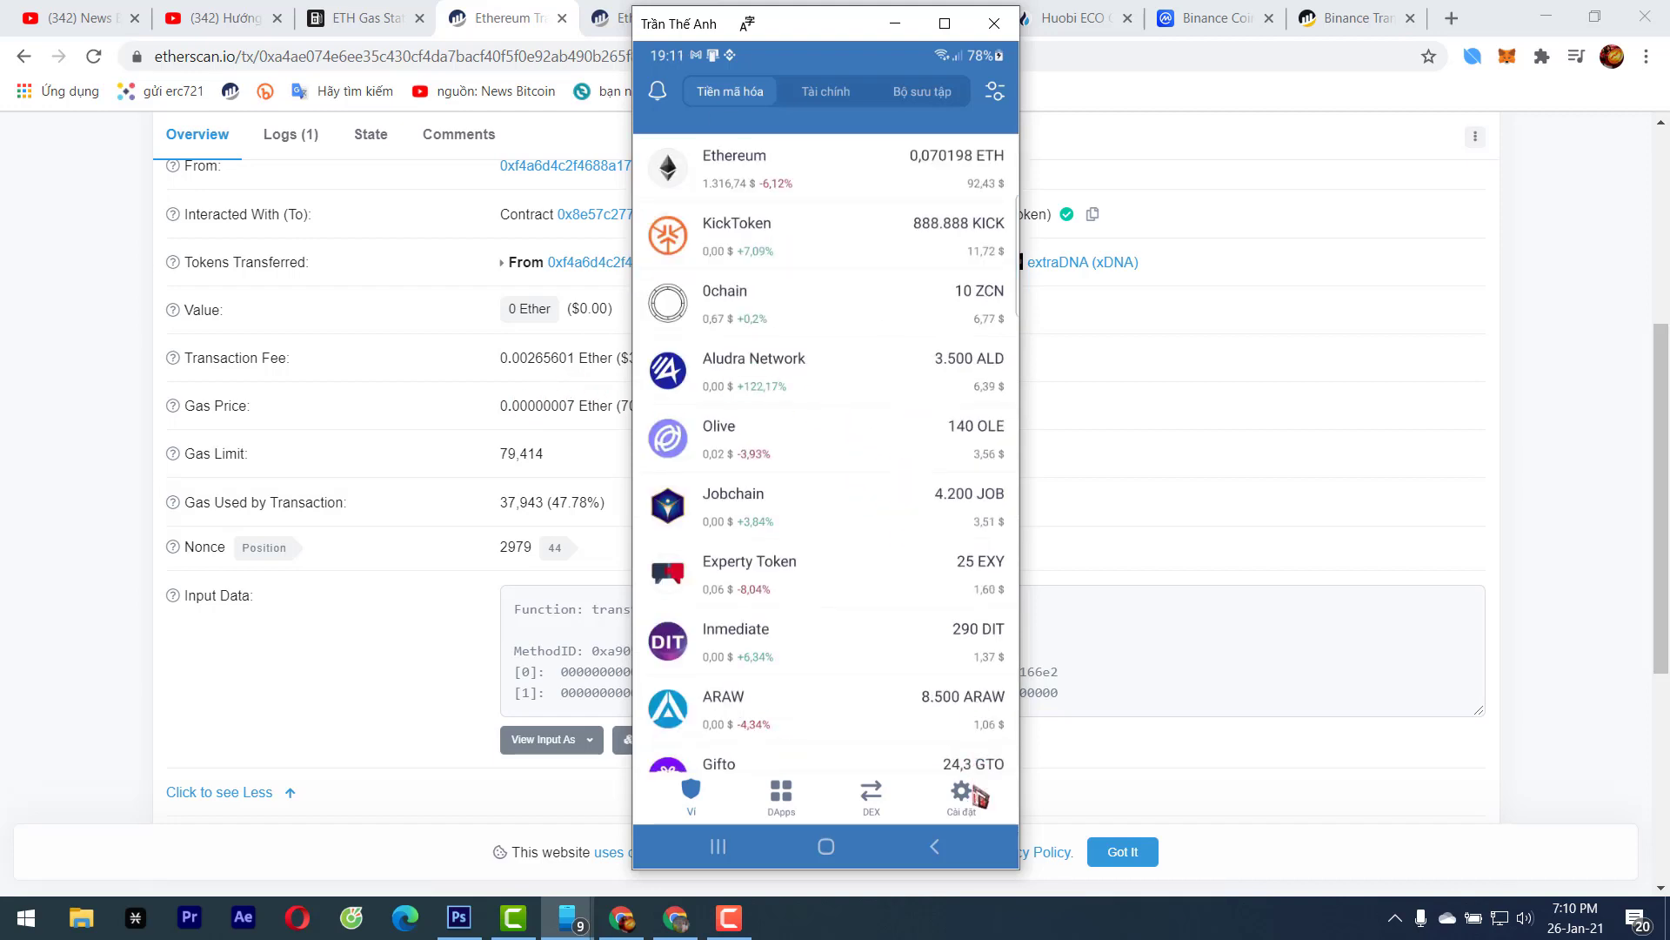
{"action": "left_click", "coordinate": [973, 794]}
{"action": "left_click", "coordinate": [975, 150]}
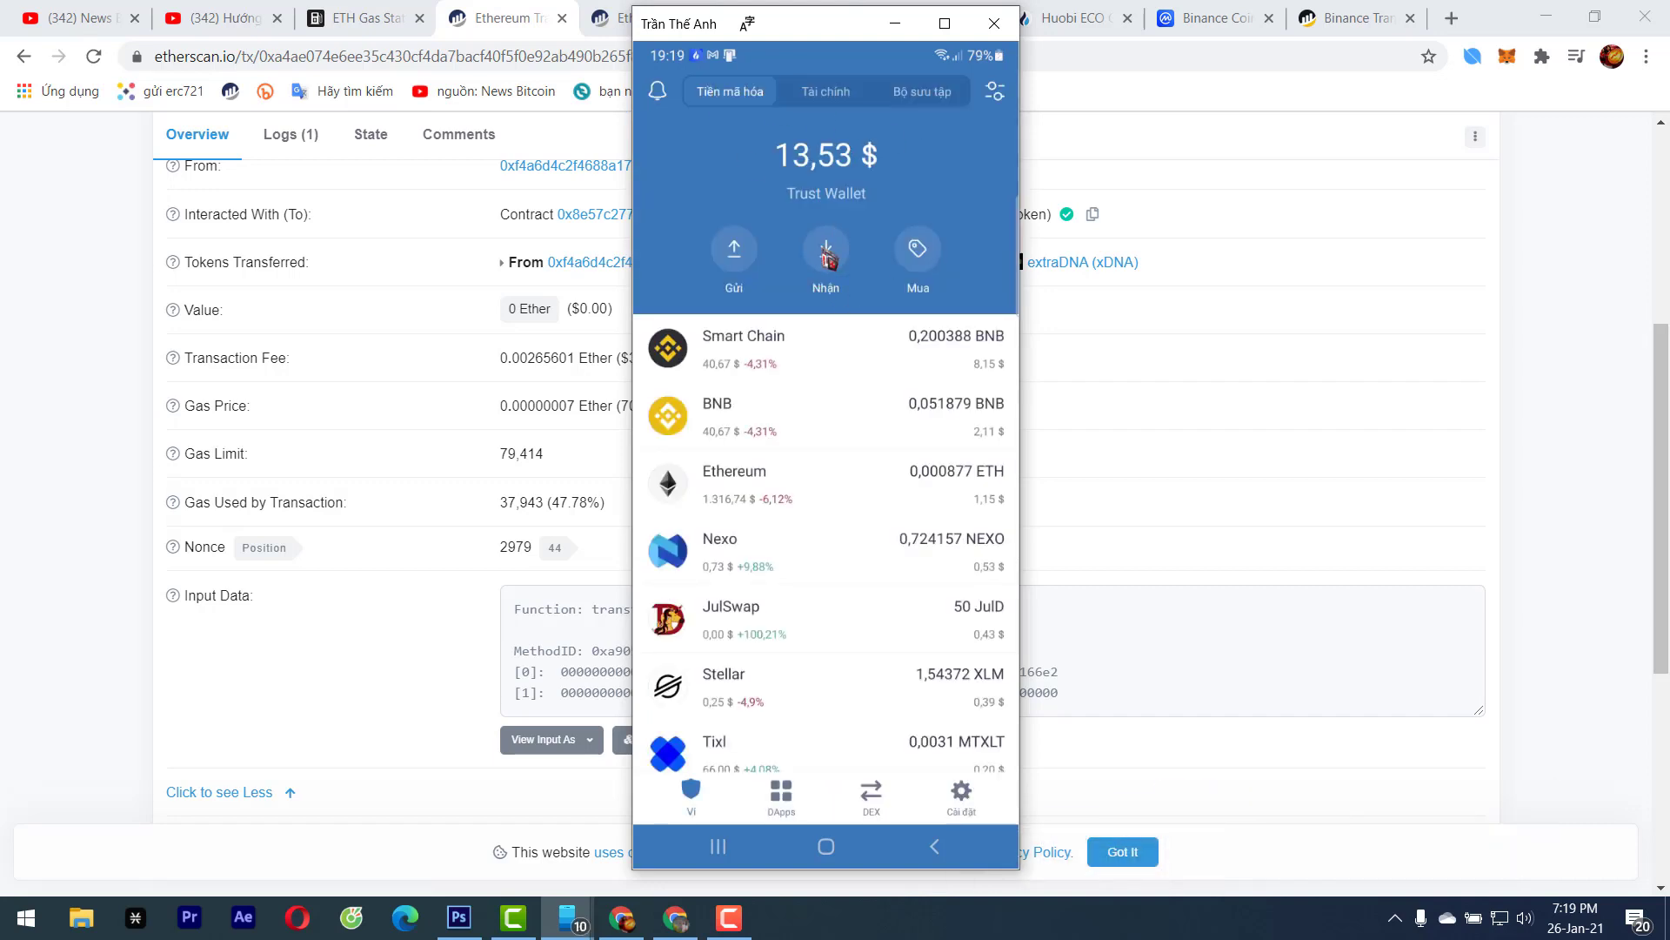
Copy the Smart Chain receiving address and return to the wallet overview
{"action": "left_click", "coordinate": [826, 253]}
{"action": "left_click", "coordinate": [915, 171]}
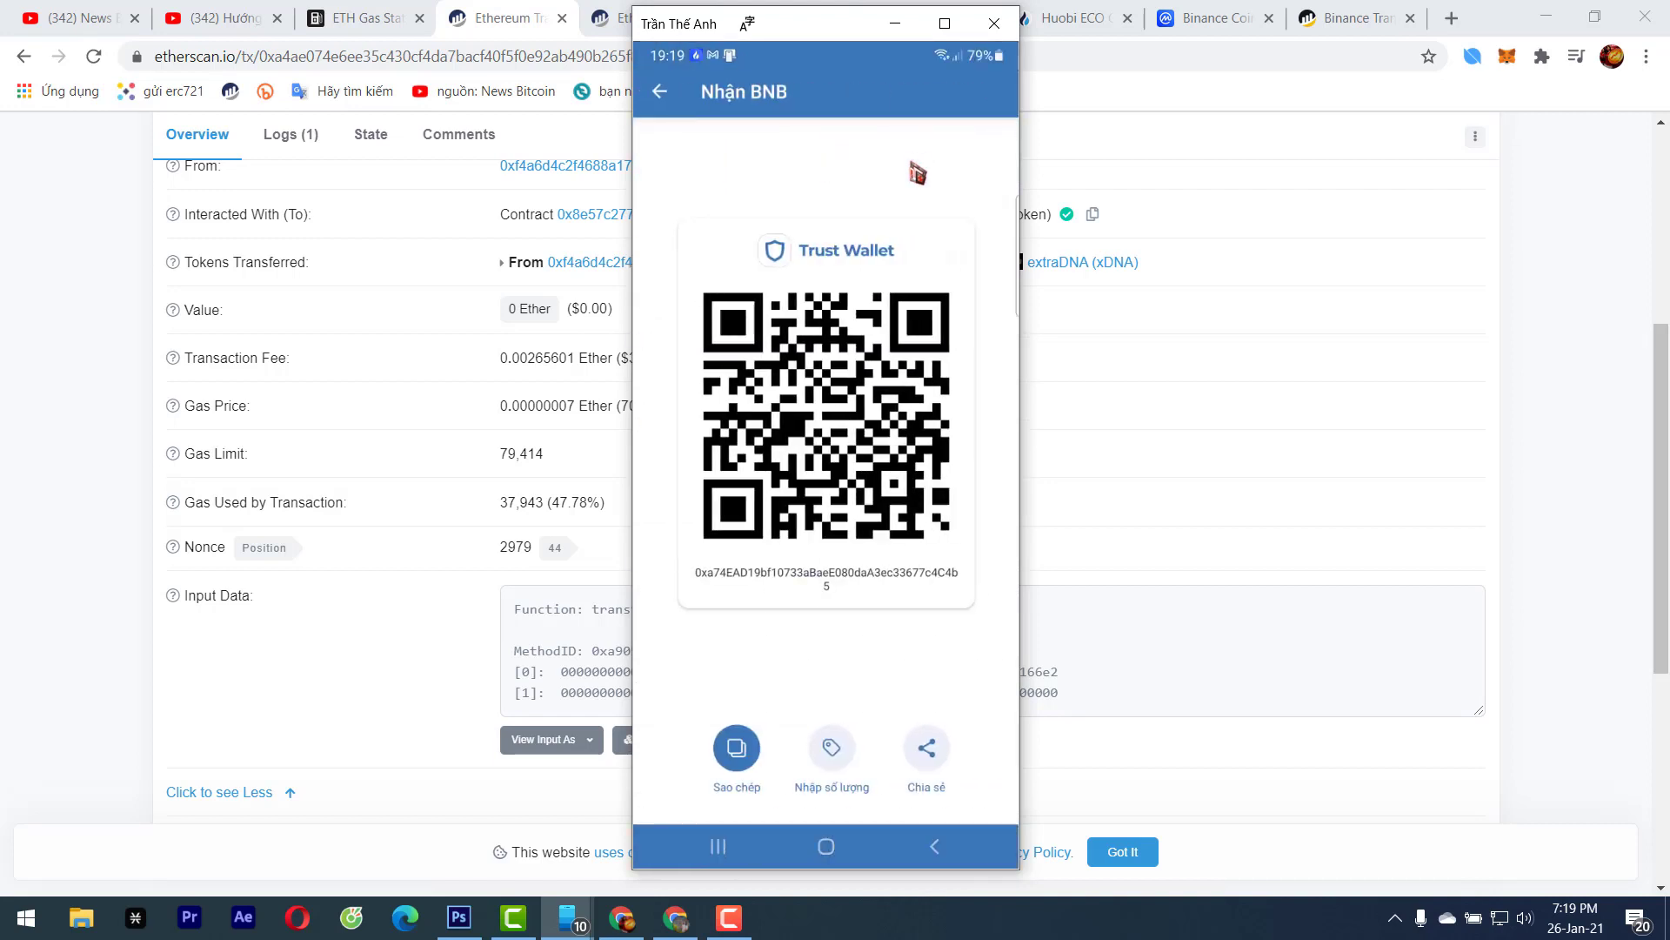
{"action": "left_click", "coordinate": [737, 746]}
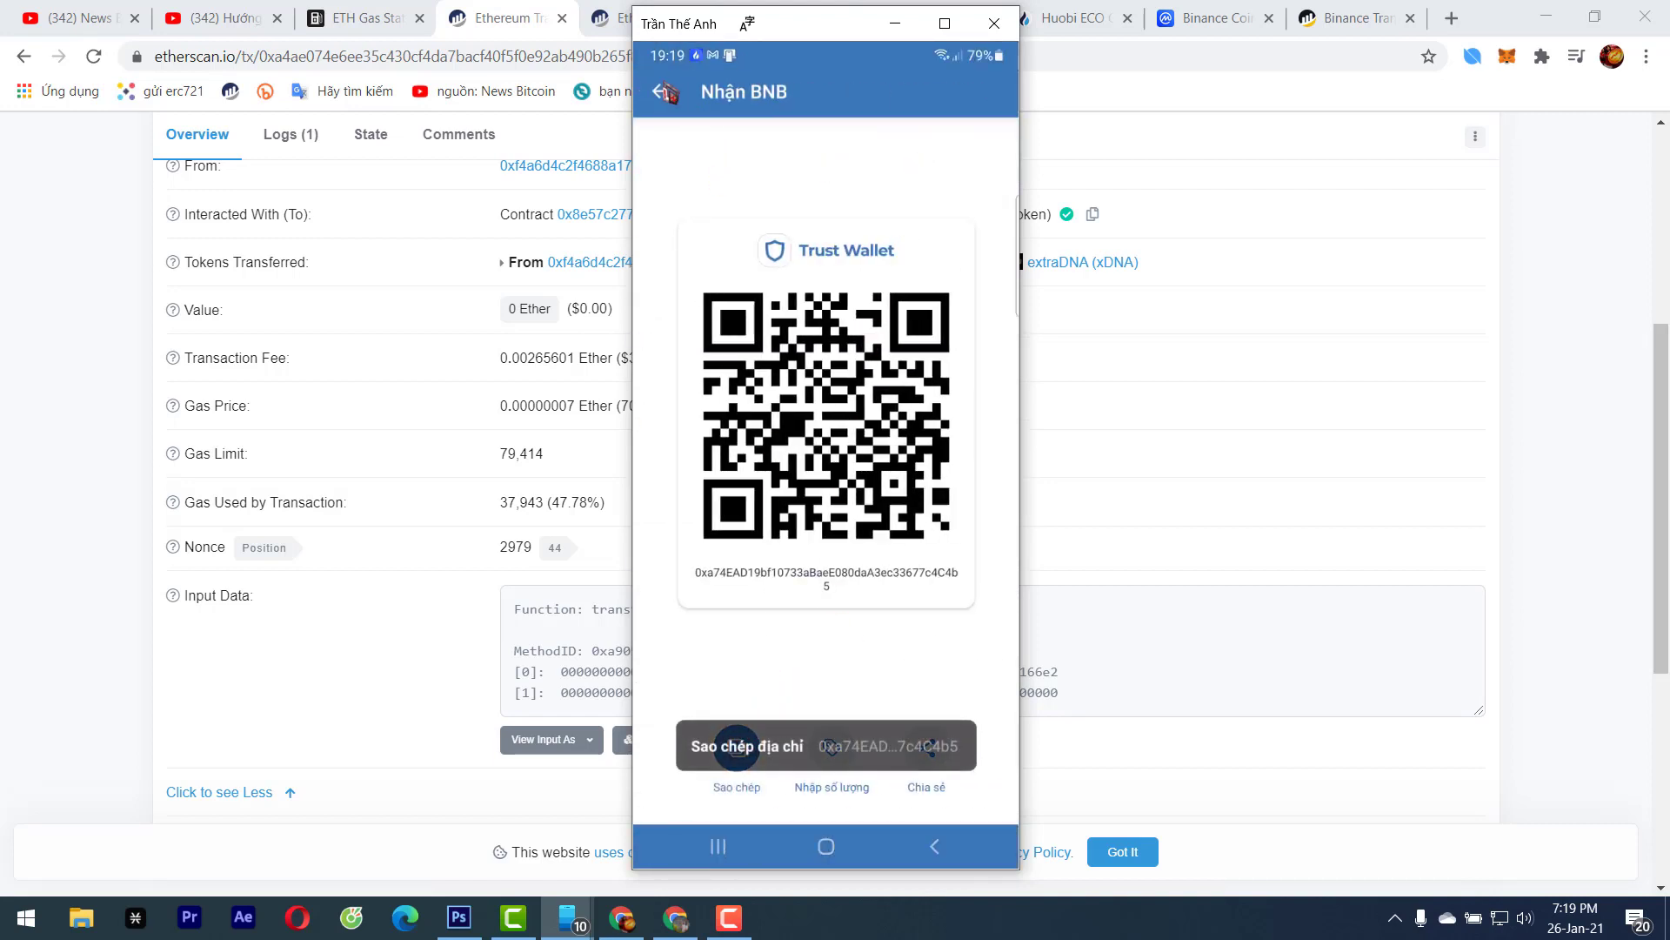
{"action": "left_click", "coordinate": [664, 93]}
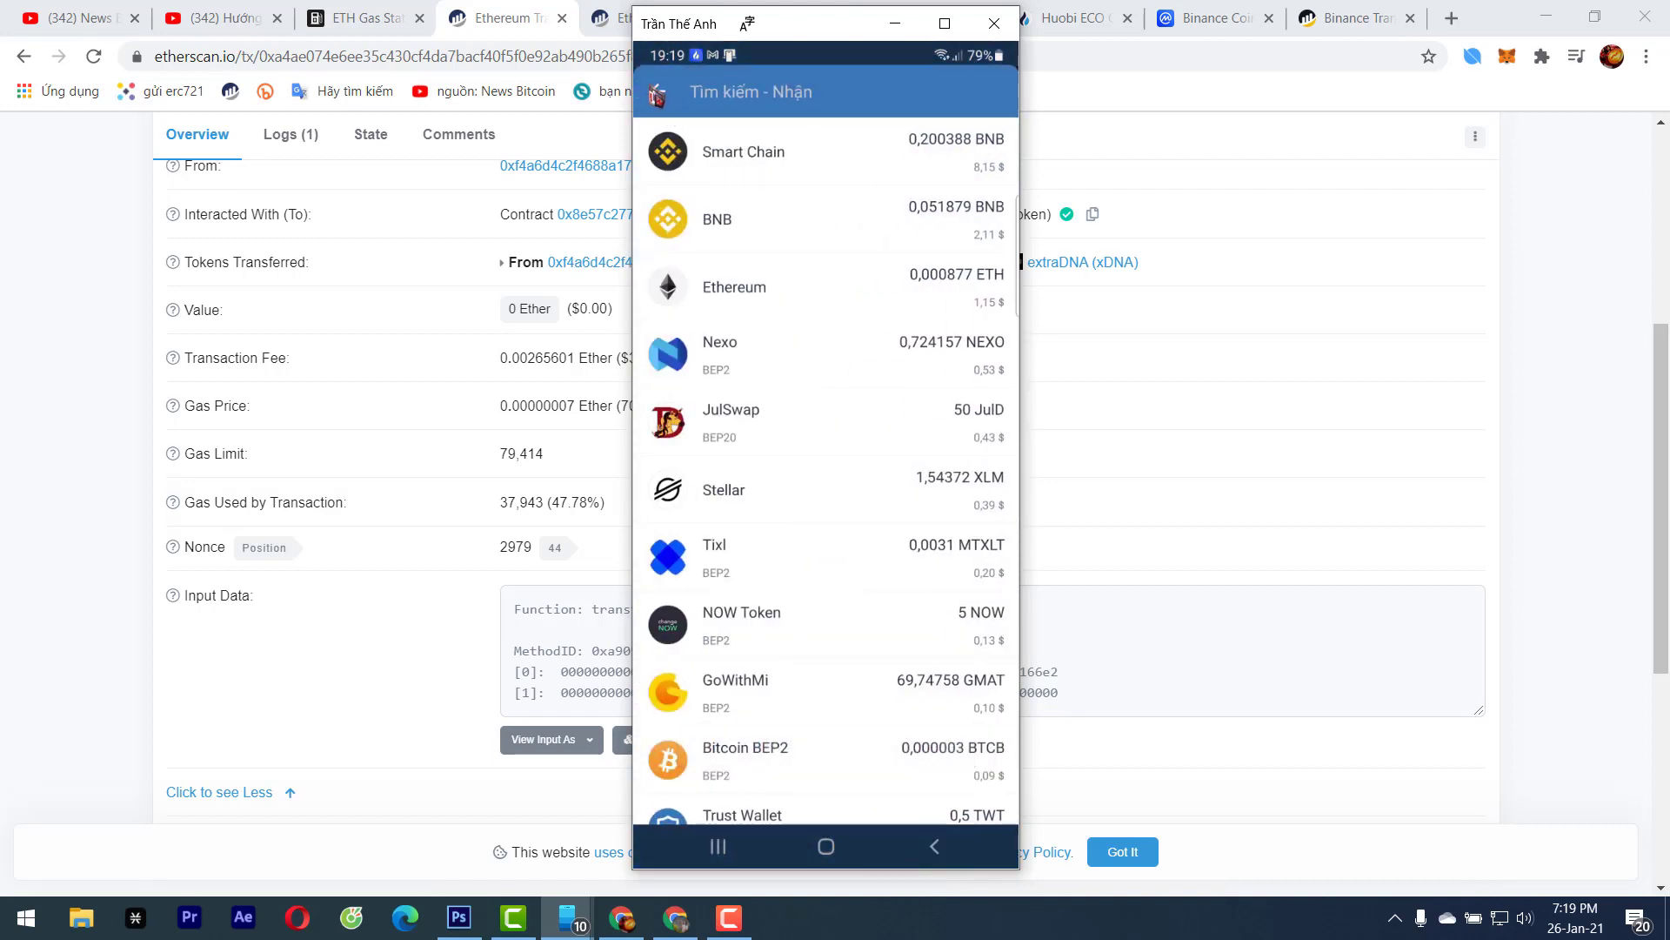
{"action": "left_click", "coordinate": [658, 94]}
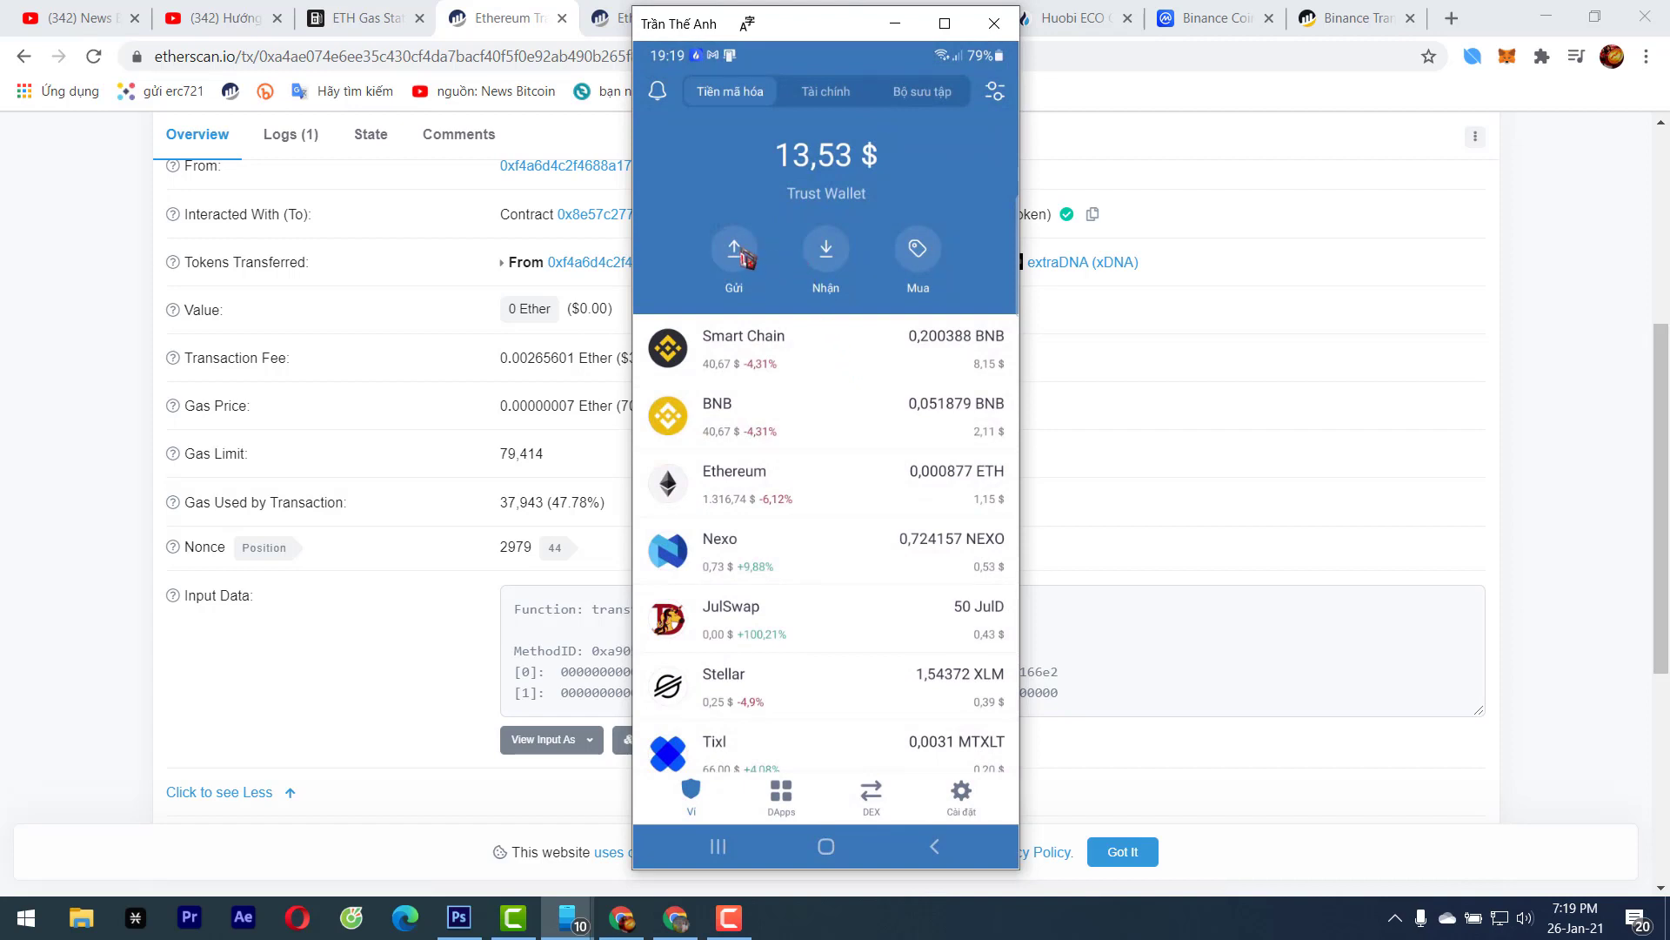
Send 0 BNB on Smart Chain to the copied receiving address and confirm the transaction
{"action": "left_click", "coordinate": [738, 252]}
{"action": "left_click", "coordinate": [845, 161]}
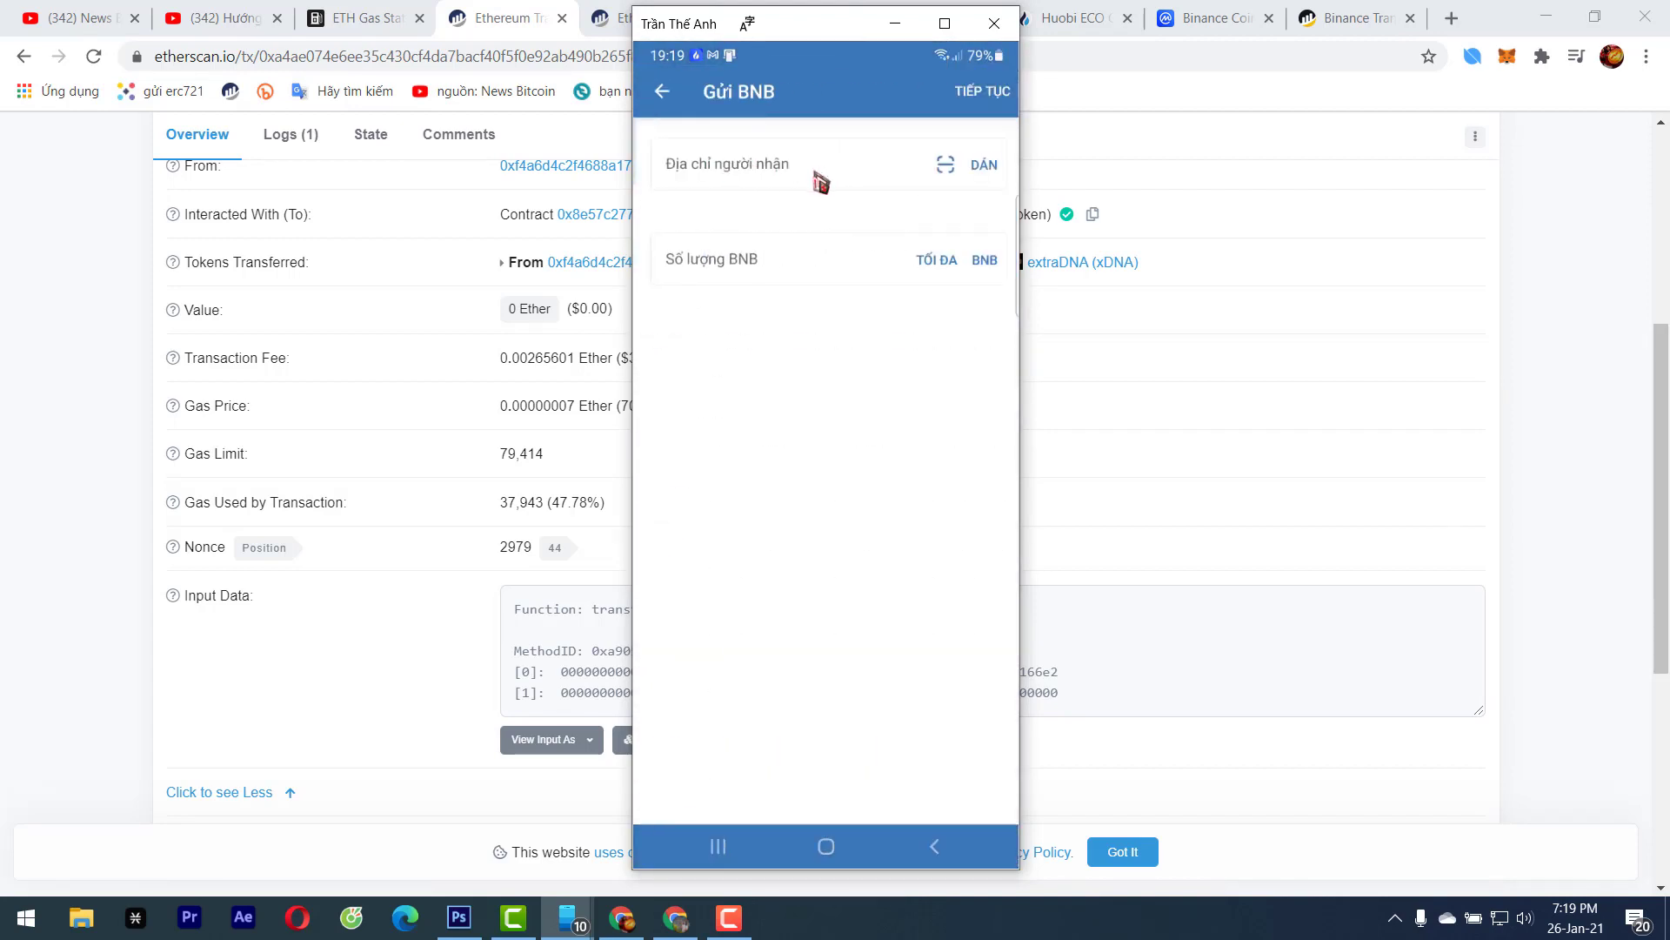
{"action": "left_click", "coordinate": [794, 170]}
{"action": "left_click", "coordinate": [992, 170]}
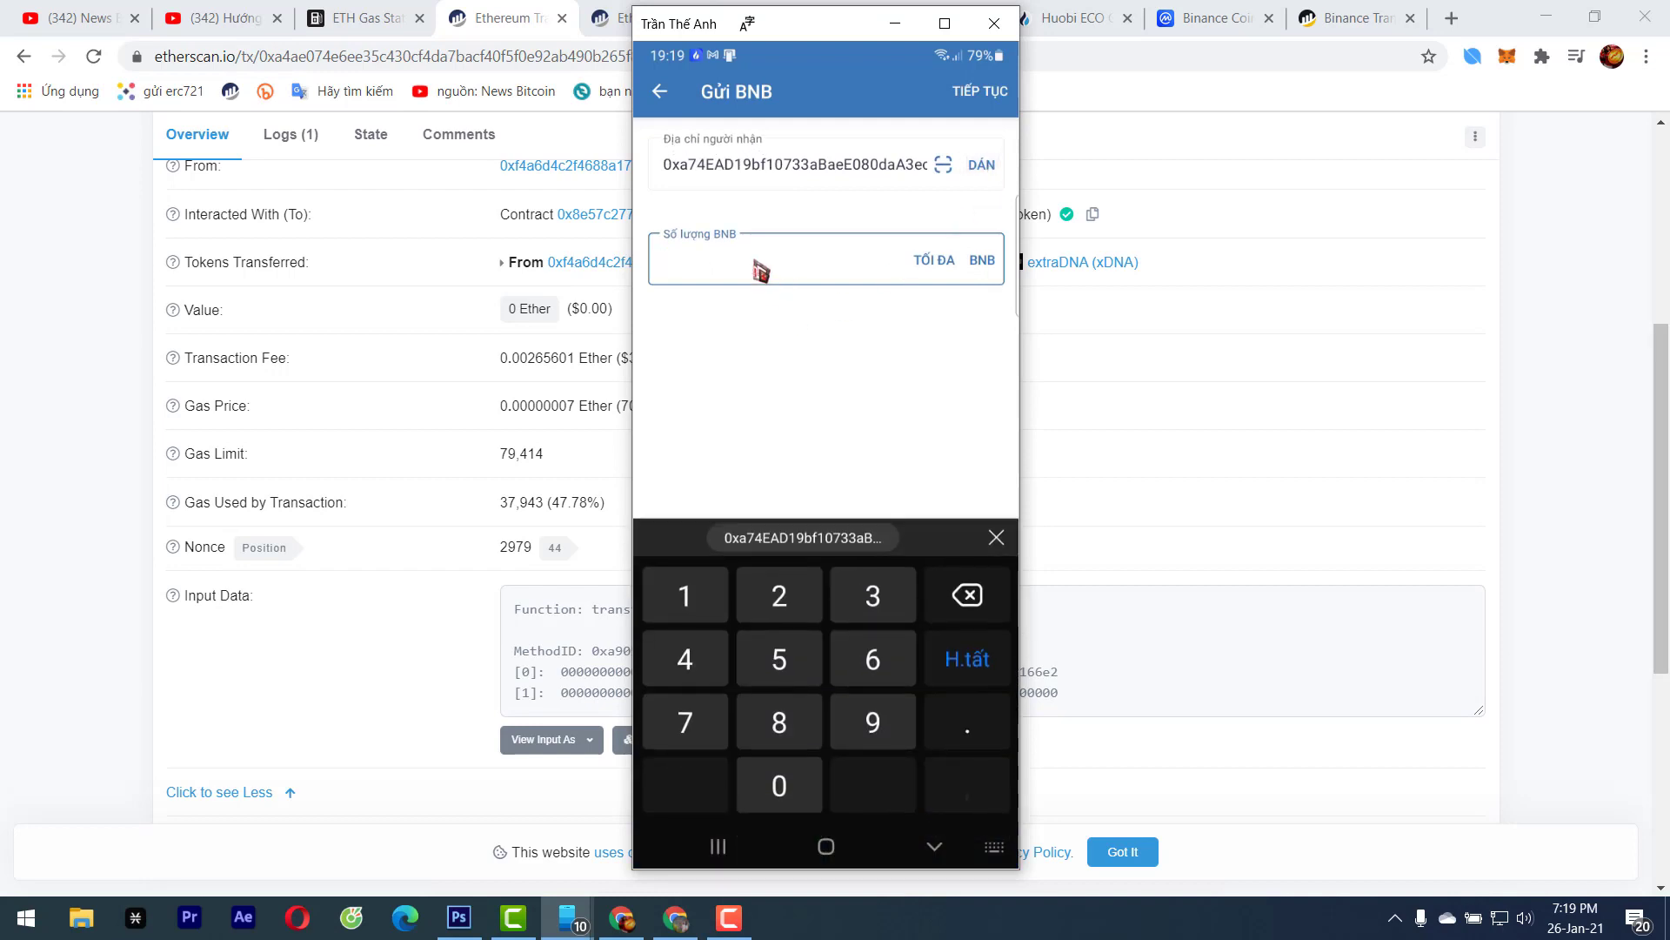
{"action": "type", "text": "1"}
{"action": "left_click", "coordinate": [978, 98]}
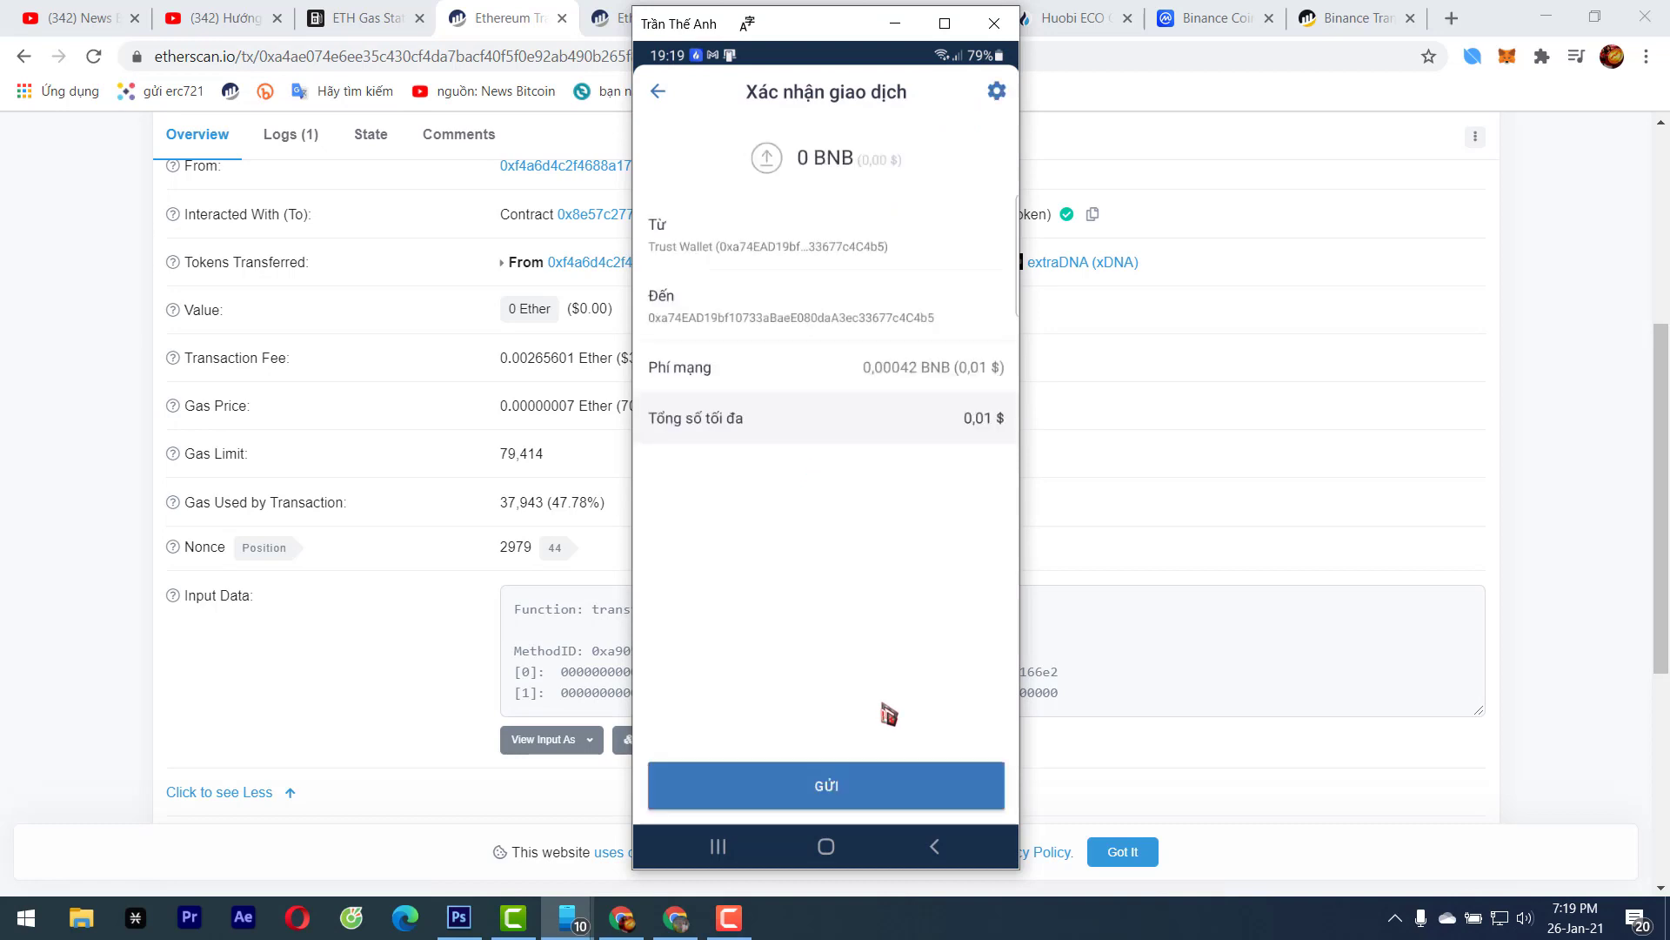
{"action": "left_click", "coordinate": [870, 807]}
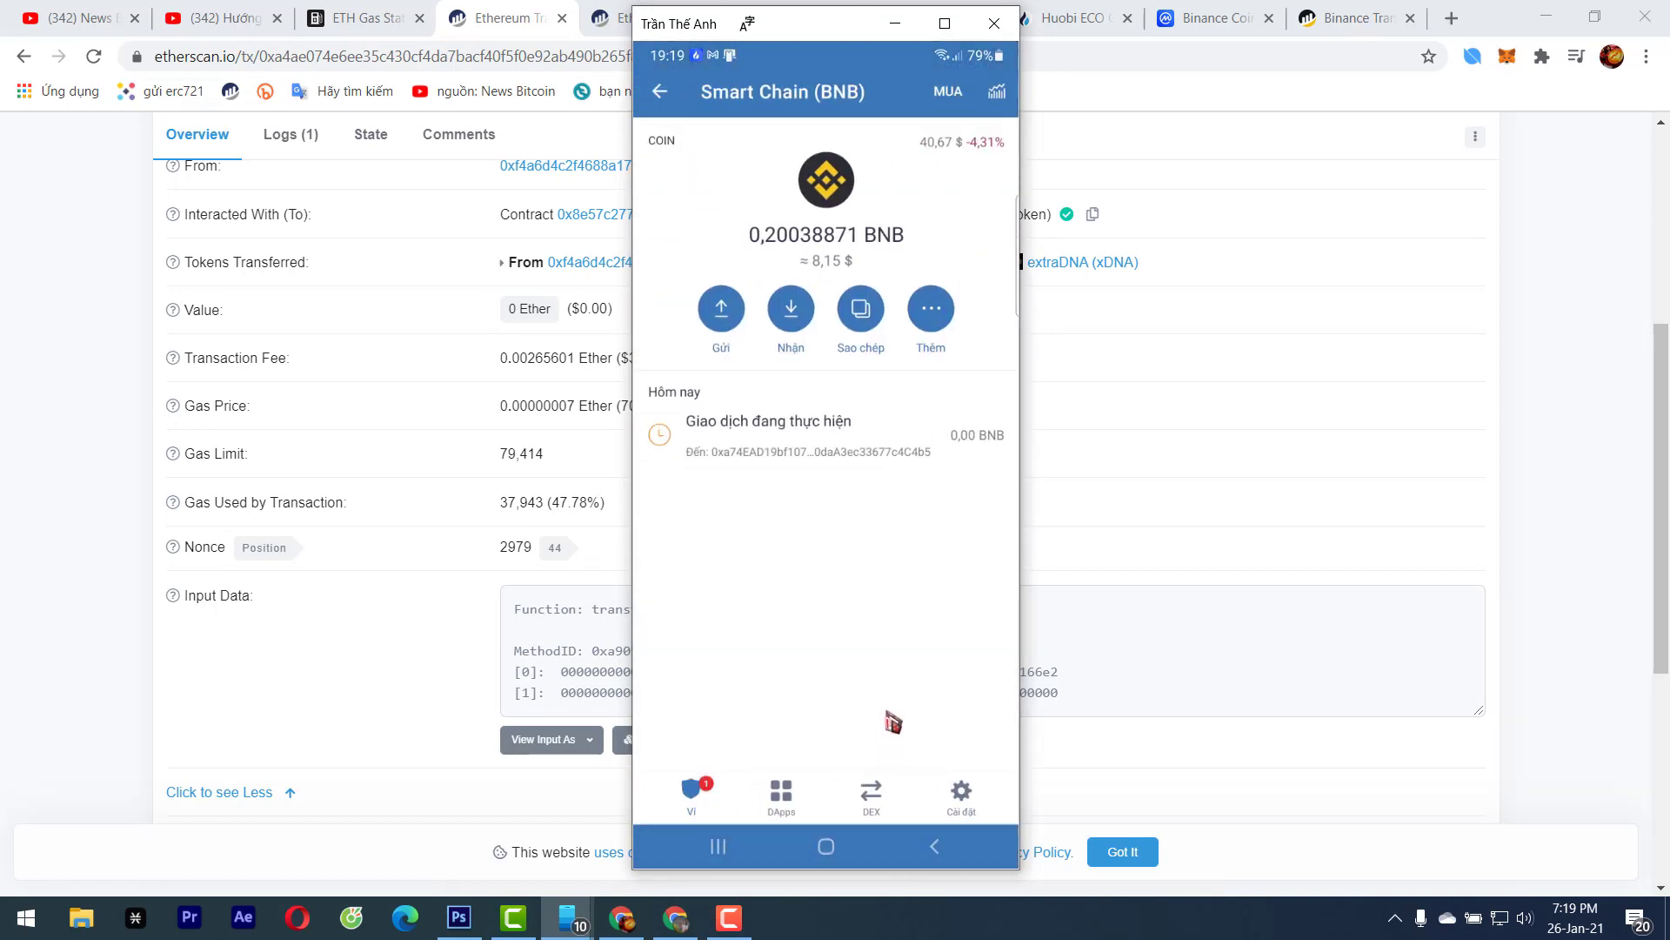
Prepare a 0 BNB Smart Chain transfer to the copied address and open its advanced settings
{"action": "left_click", "coordinate": [721, 311]}
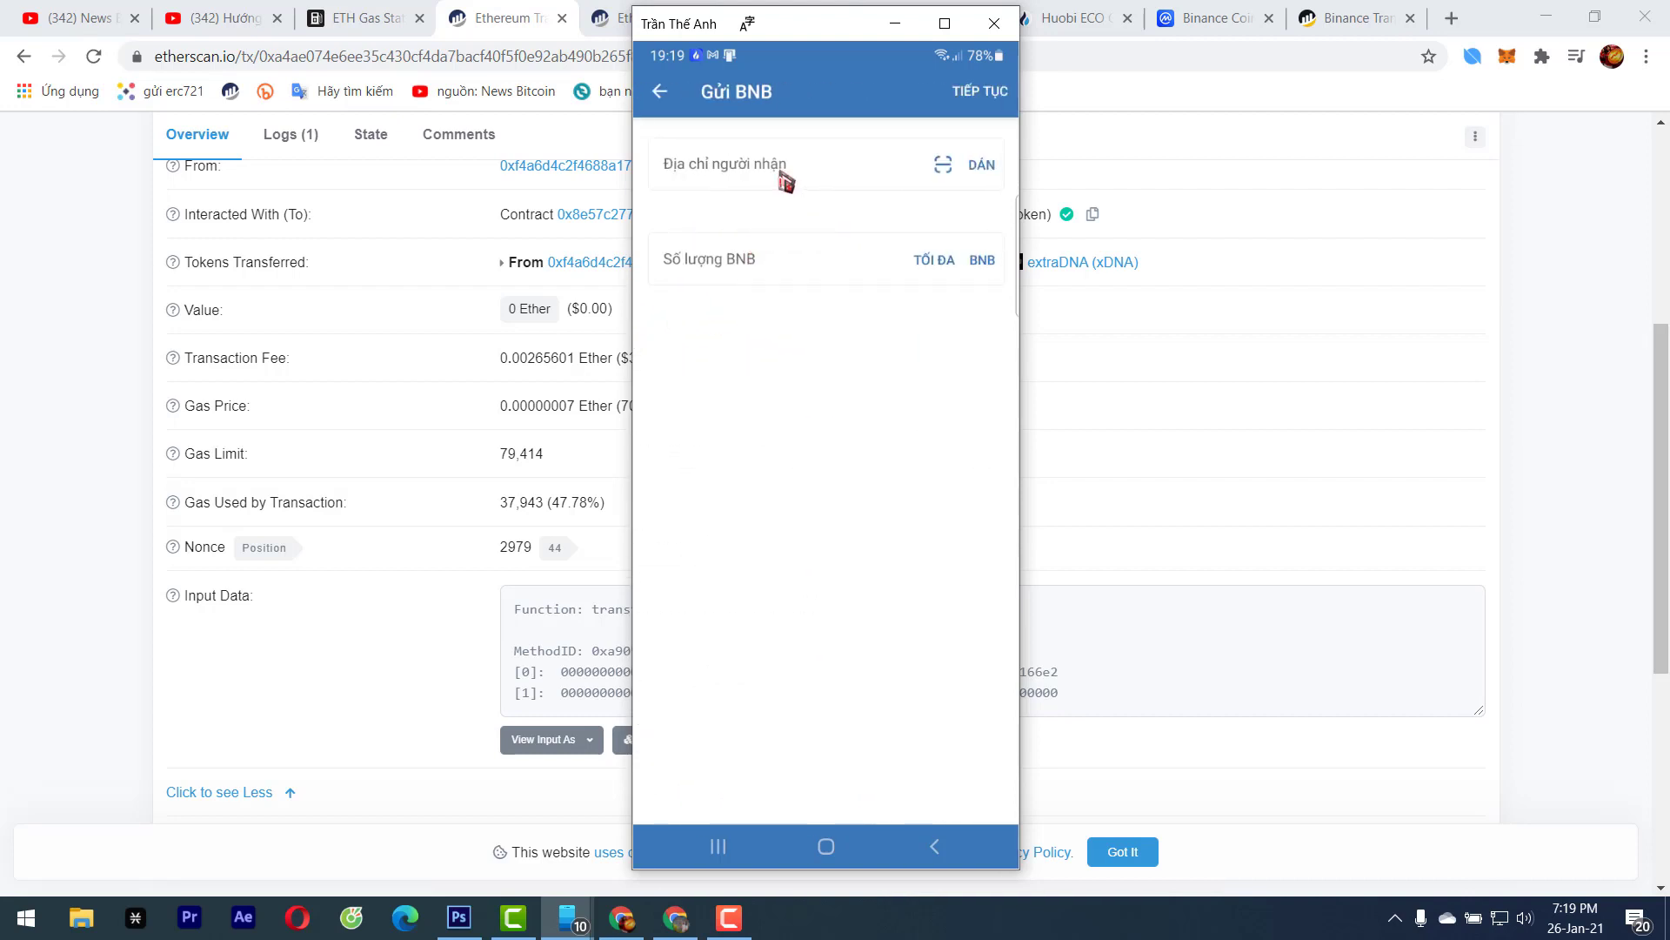
{"action": "left_click", "coordinate": [980, 166]}
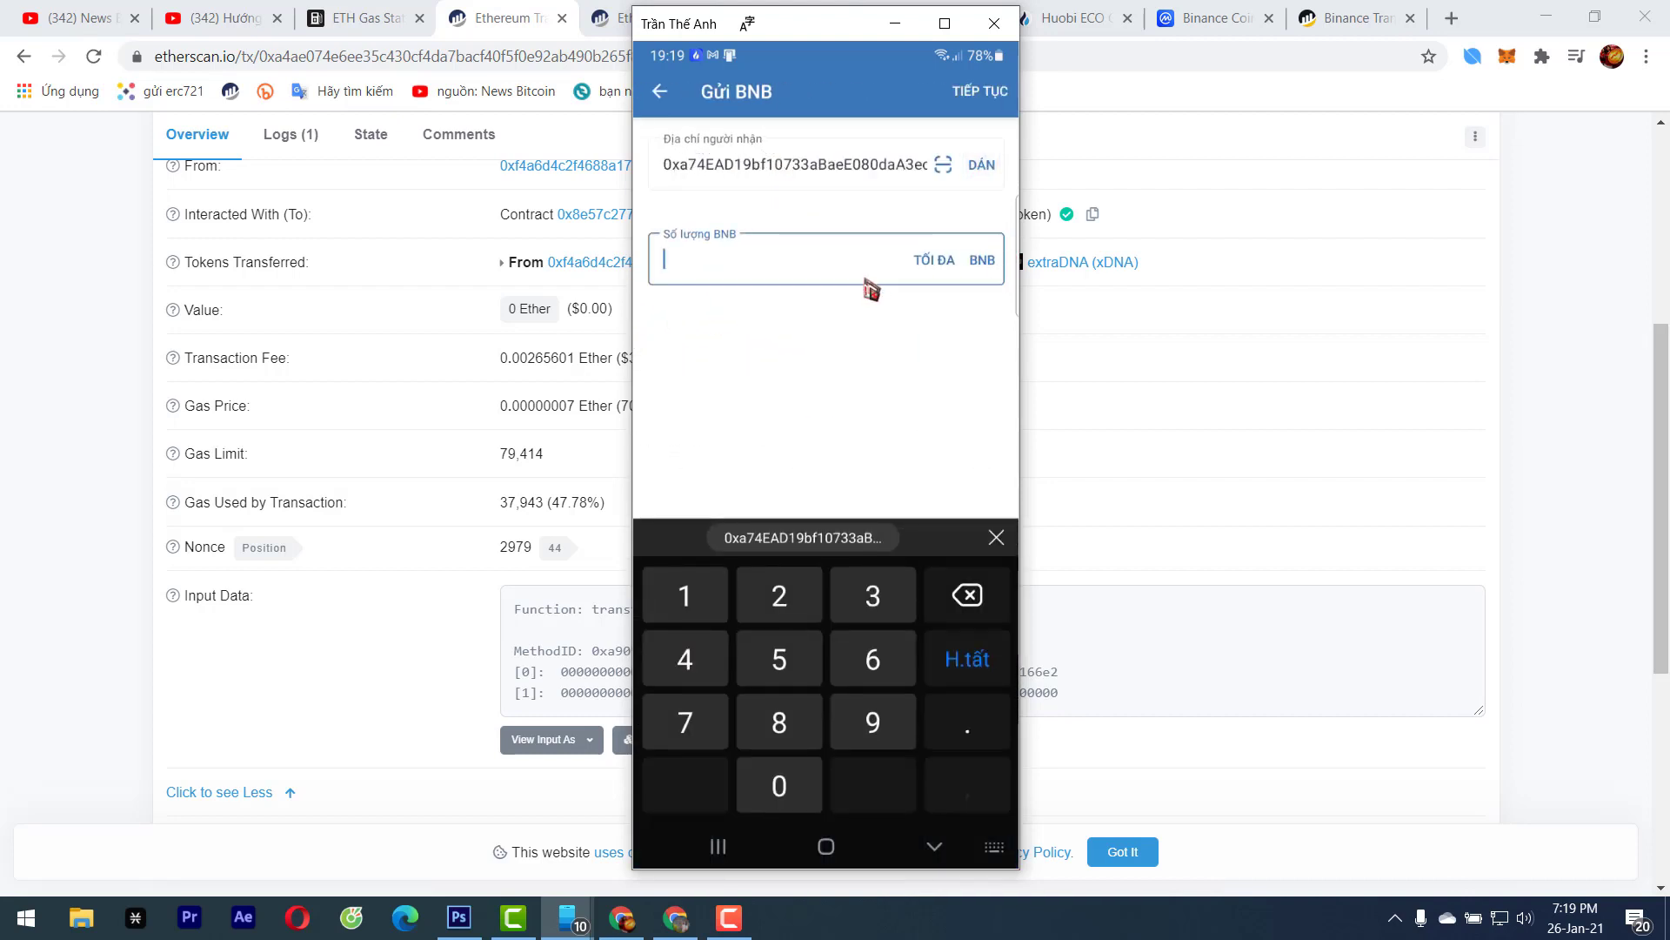
{"action": "type", "text": "0"}
{"action": "left_click", "coordinate": [981, 92]}
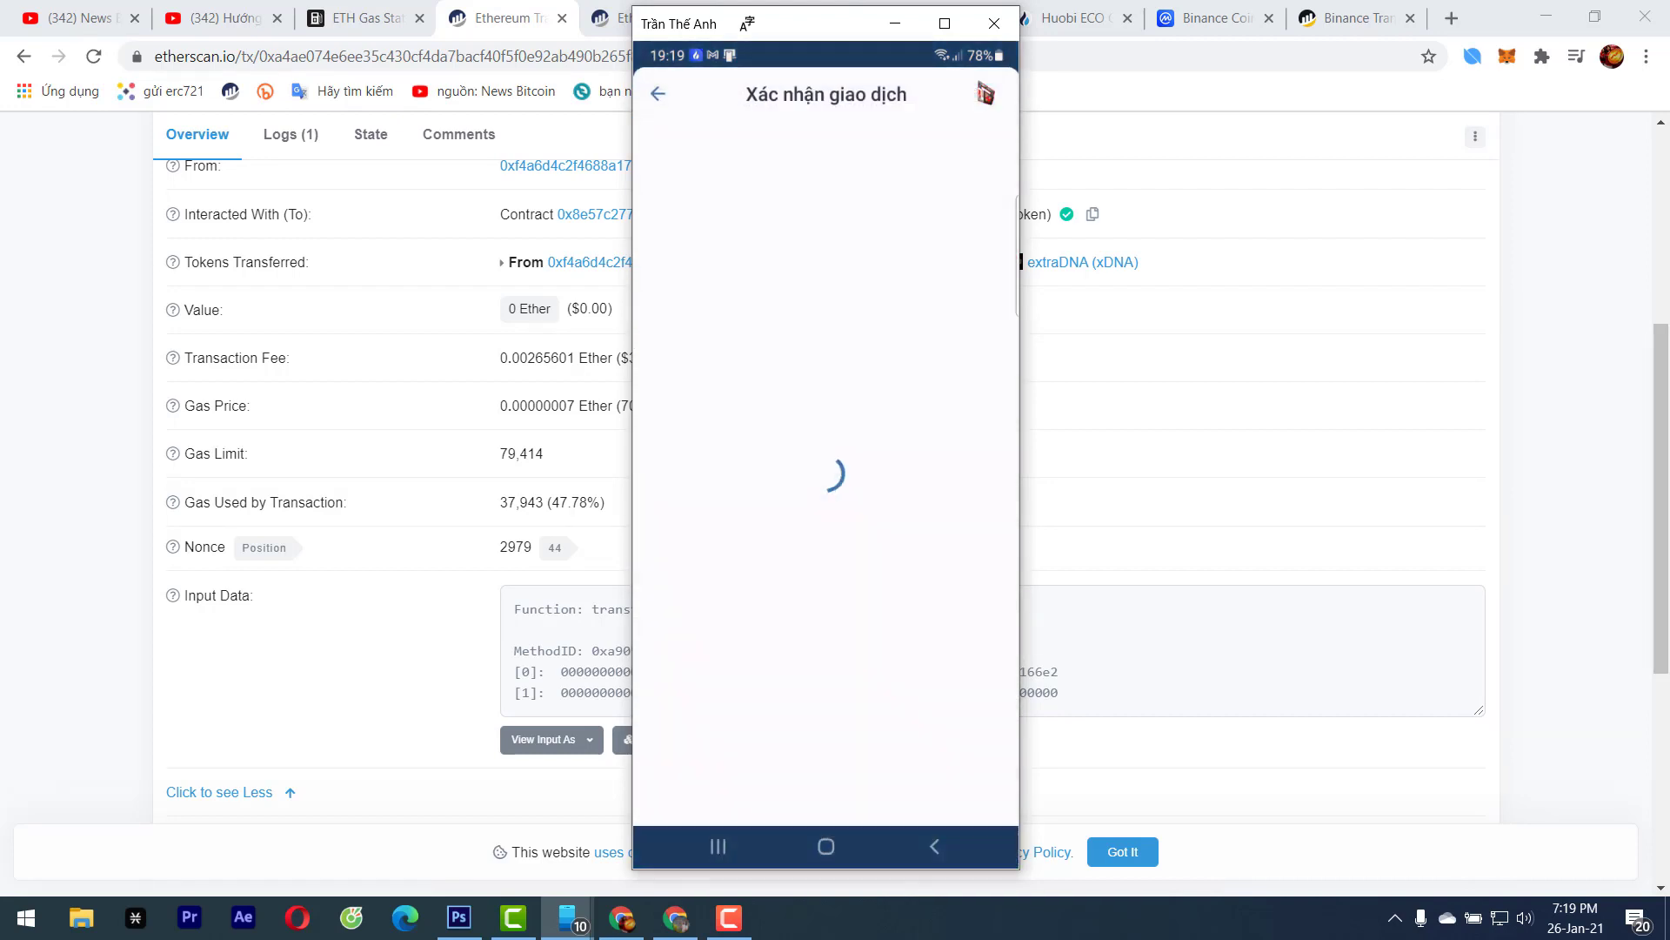
{"action": "left_click", "coordinate": [997, 91]}
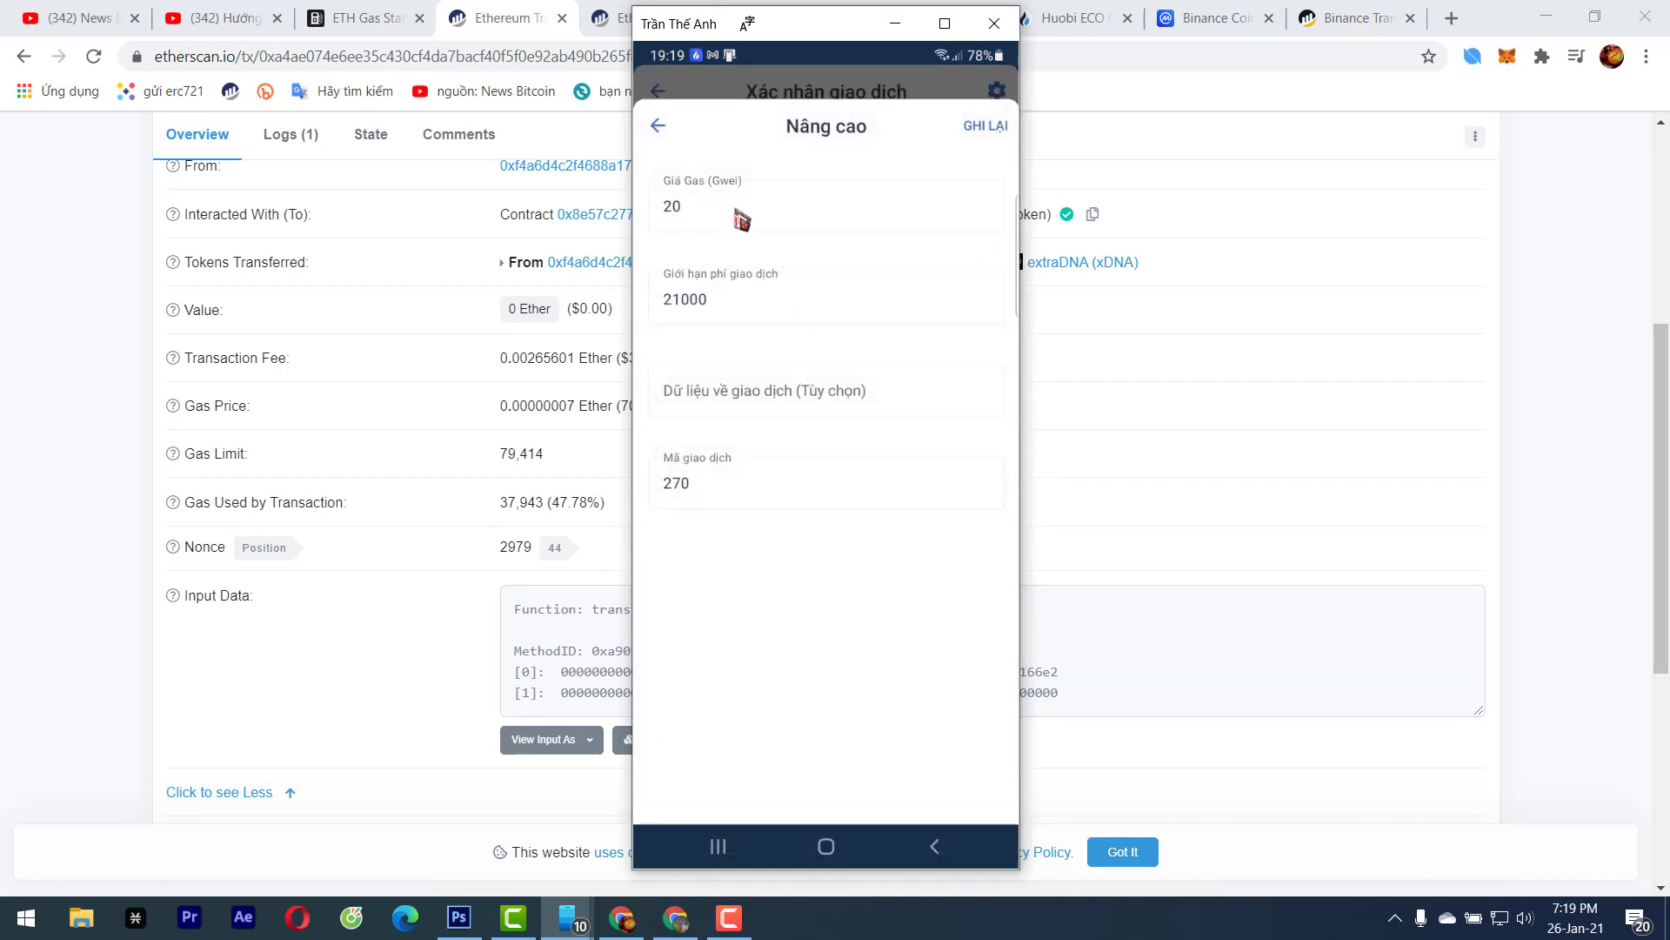
Look up the nonce of the Binance transaction on BscScan in Chrome and return to the phone's advanced settings
{"action": "left_click", "coordinate": [331, 310]}
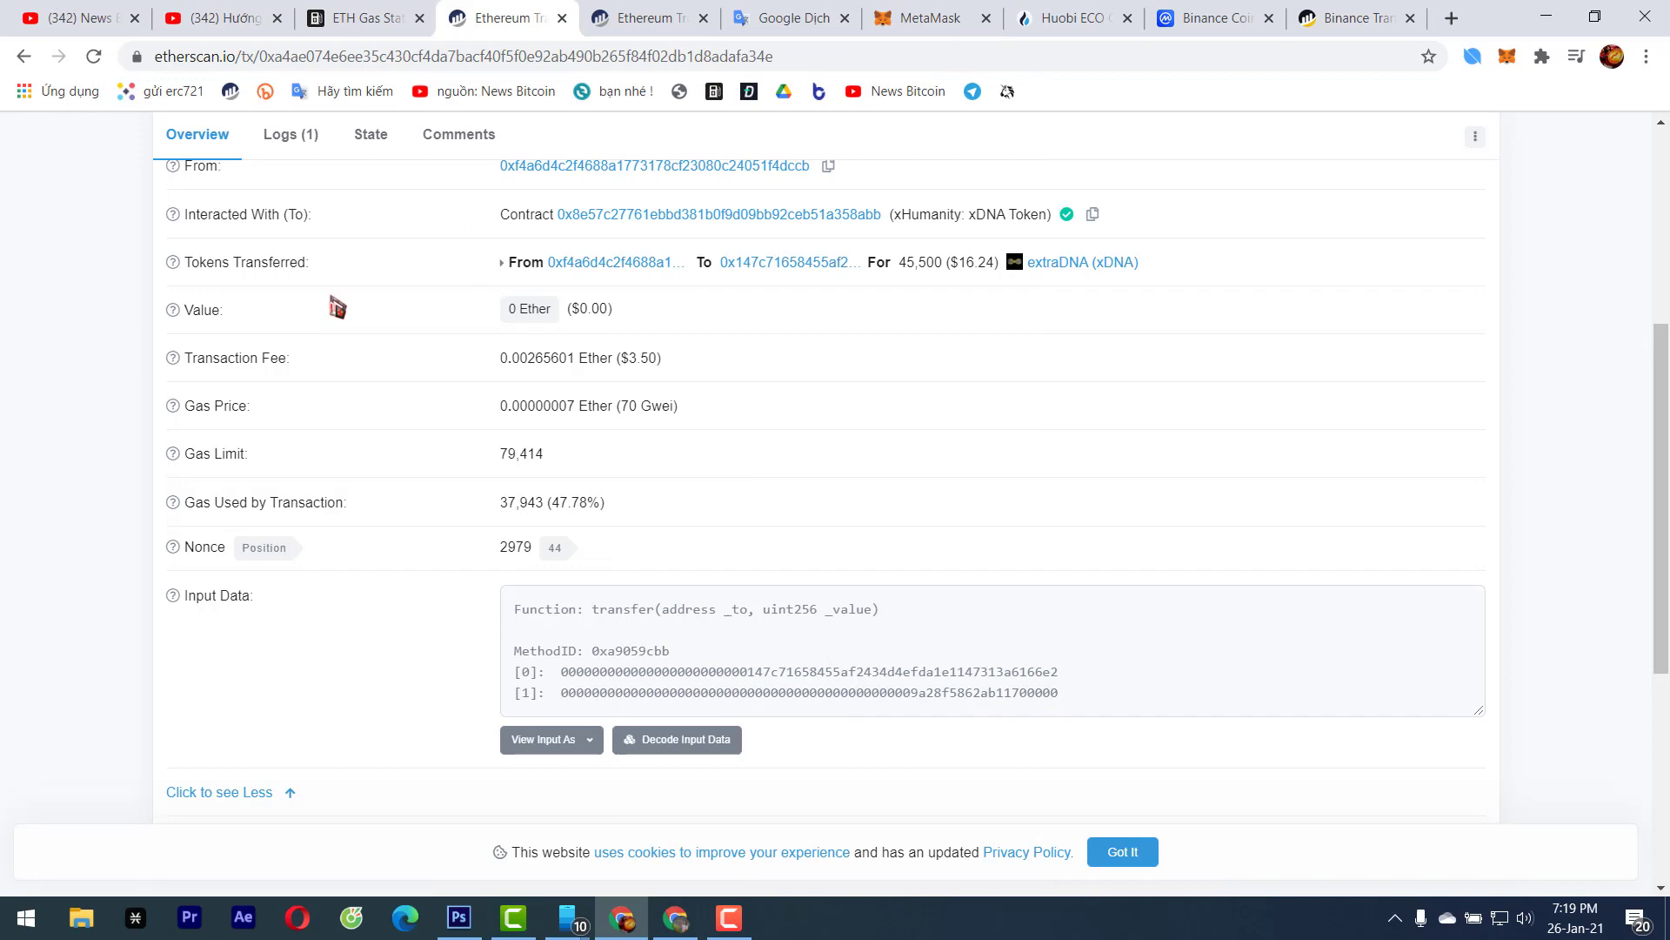
{"action": "left_click", "coordinate": [1359, 13]}
{"action": "scroll", "coordinate": [1335, 450], "scroll_direction": "down", "scroll_amount": 10}
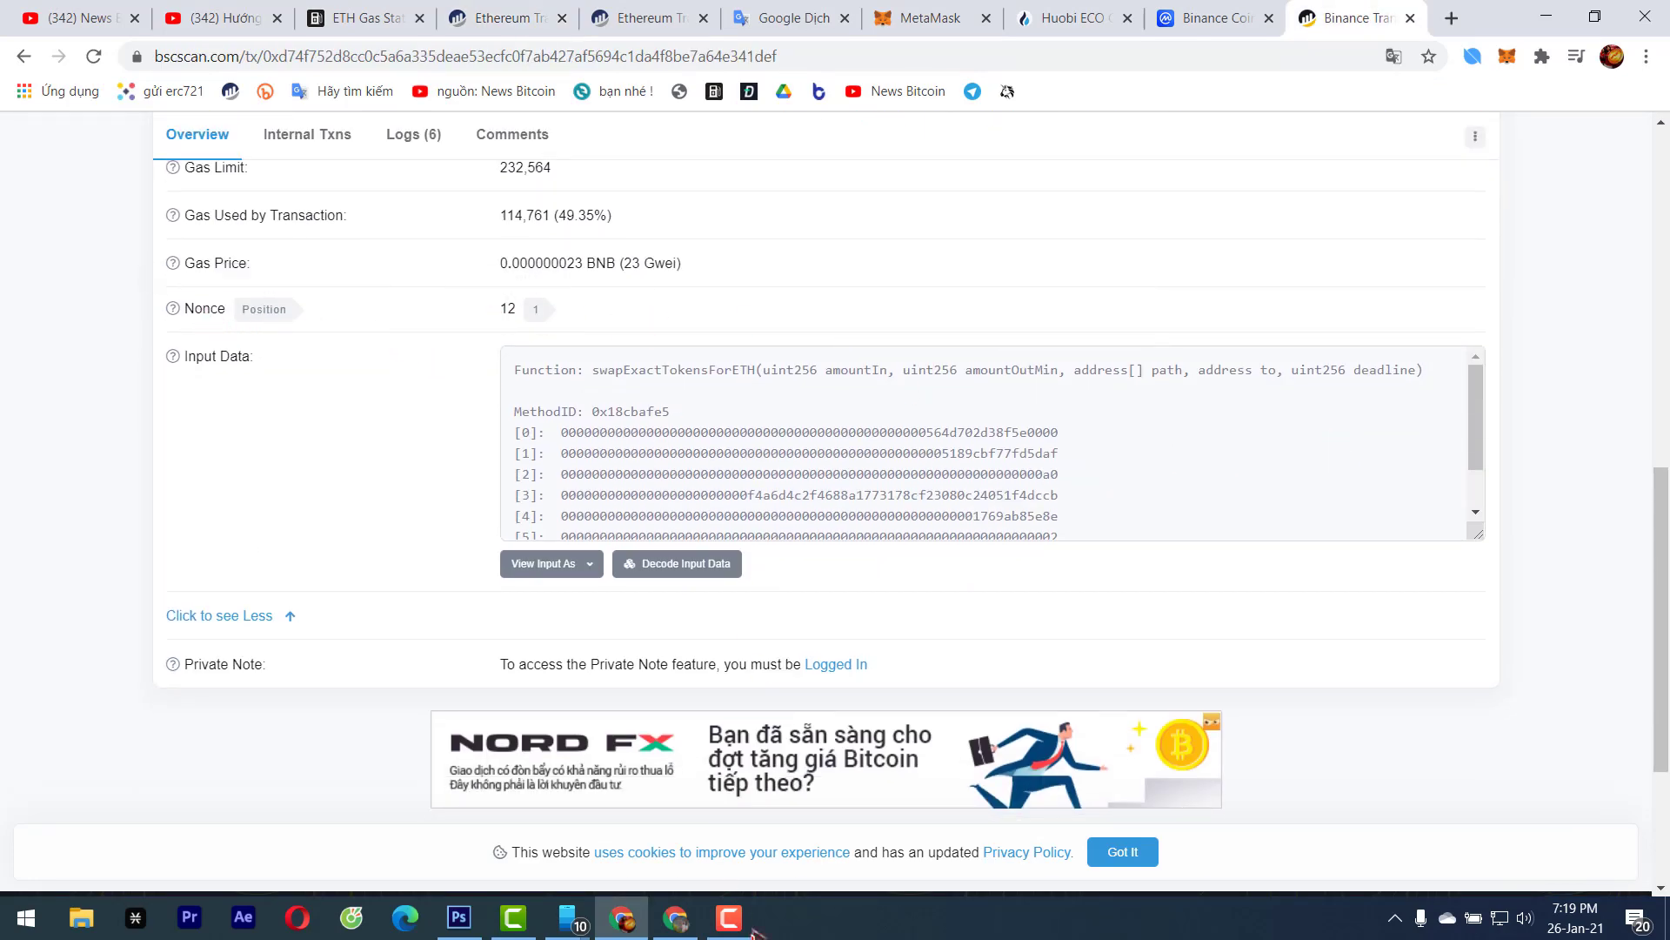
{"action": "mouse_move", "coordinate": [570, 918]}
{"action": "left_click", "coordinate": [683, 802]}
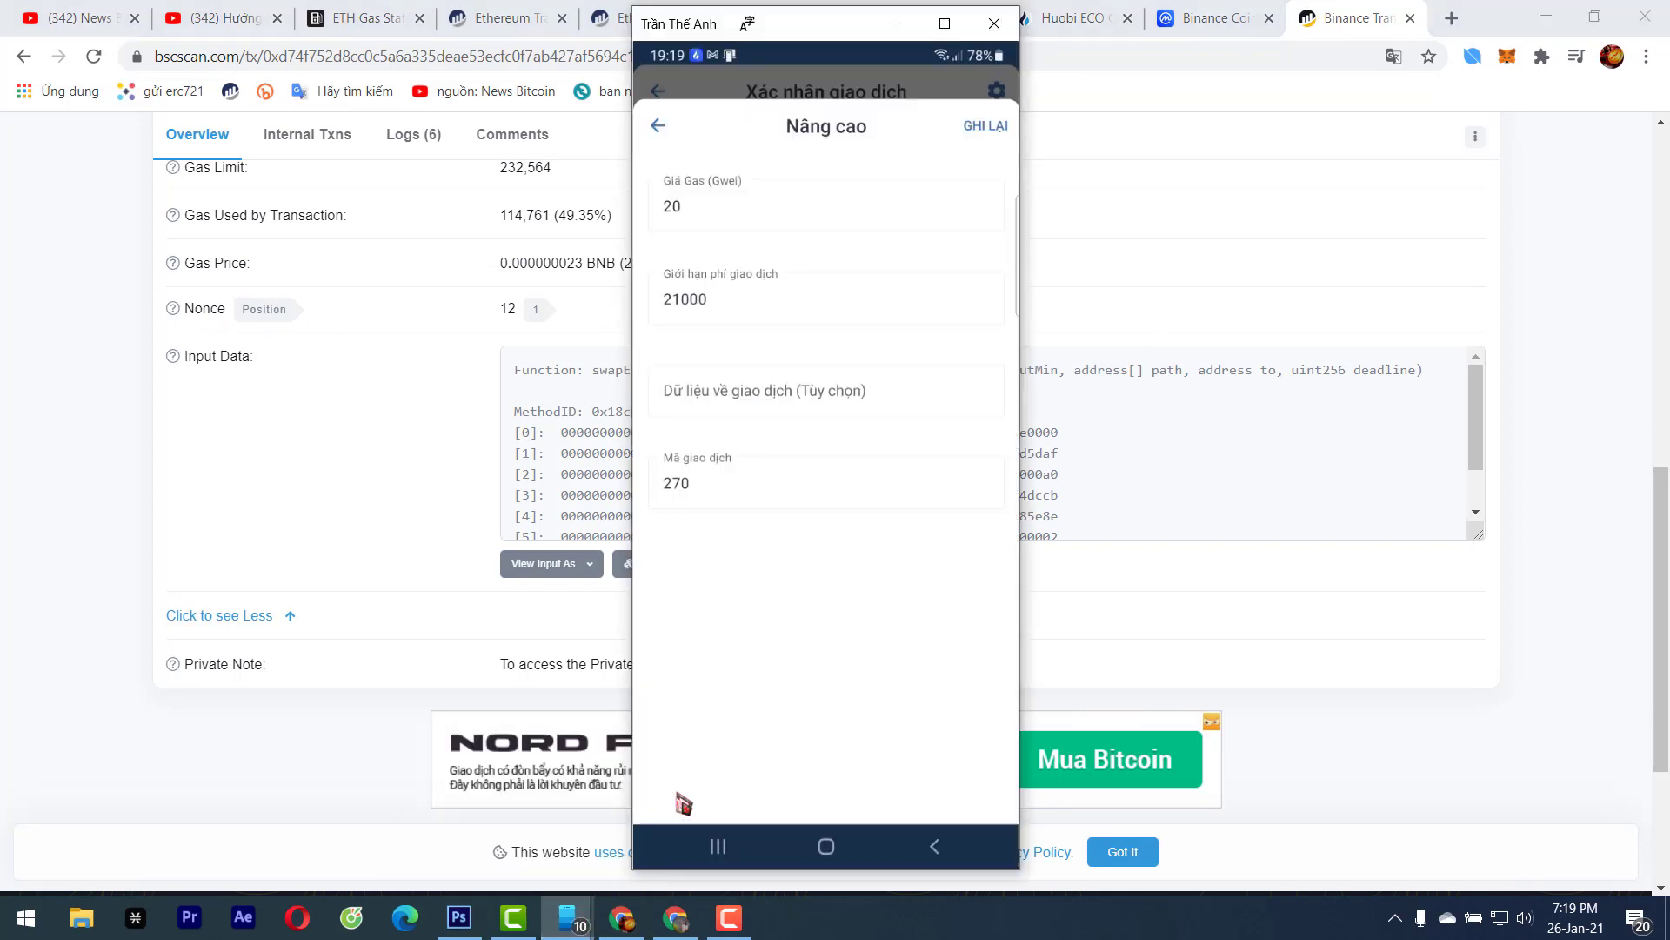
Set the transfer's nonce to 12, save the advanced settings, and return to the Smart Chain overview without sending
{"action": "left_click", "coordinate": [733, 489]}
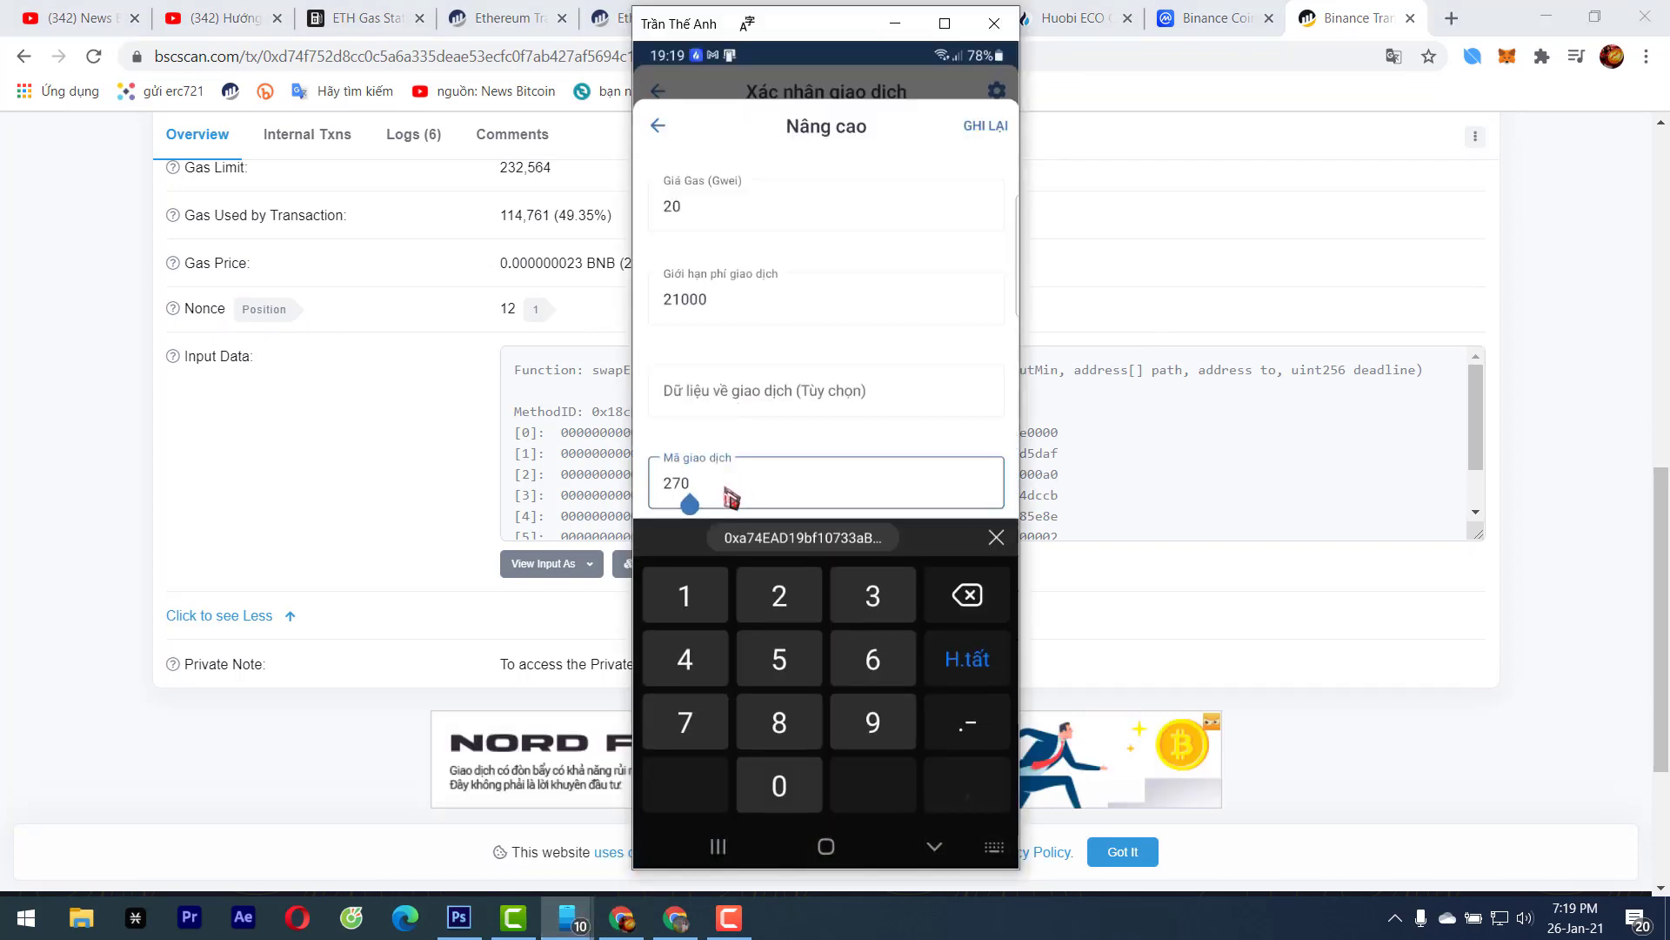
{"action": "key", "text": "BackSpace"}
{"action": "key", "text": "BackSpace"}
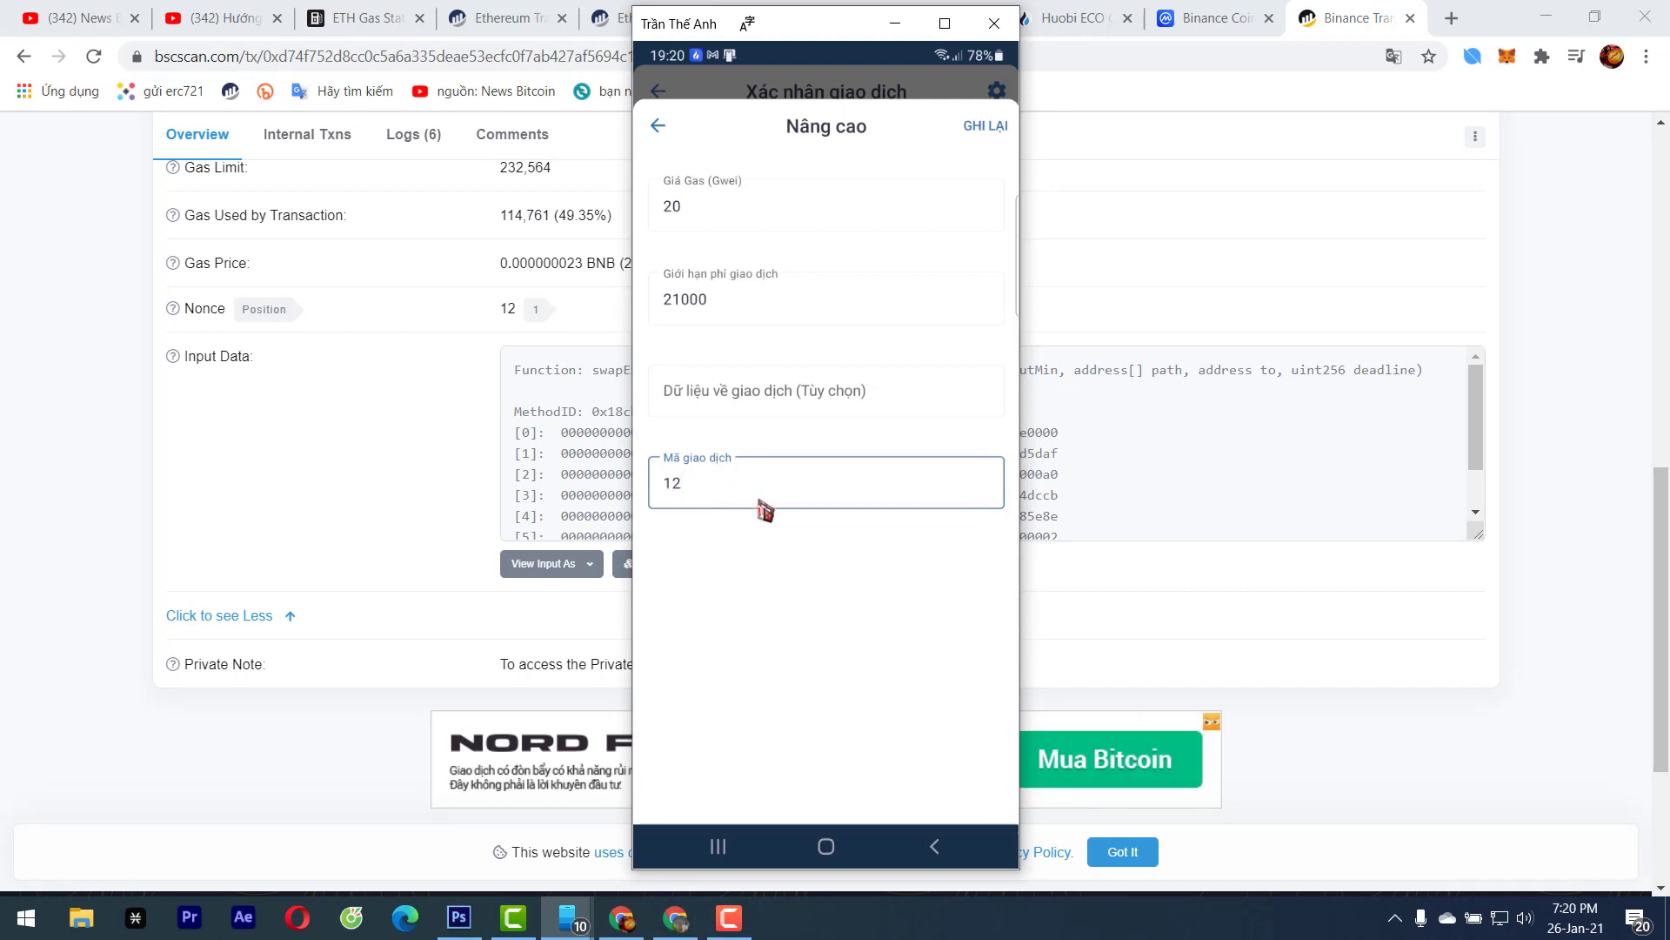
{"action": "left_click", "coordinate": [985, 130]}
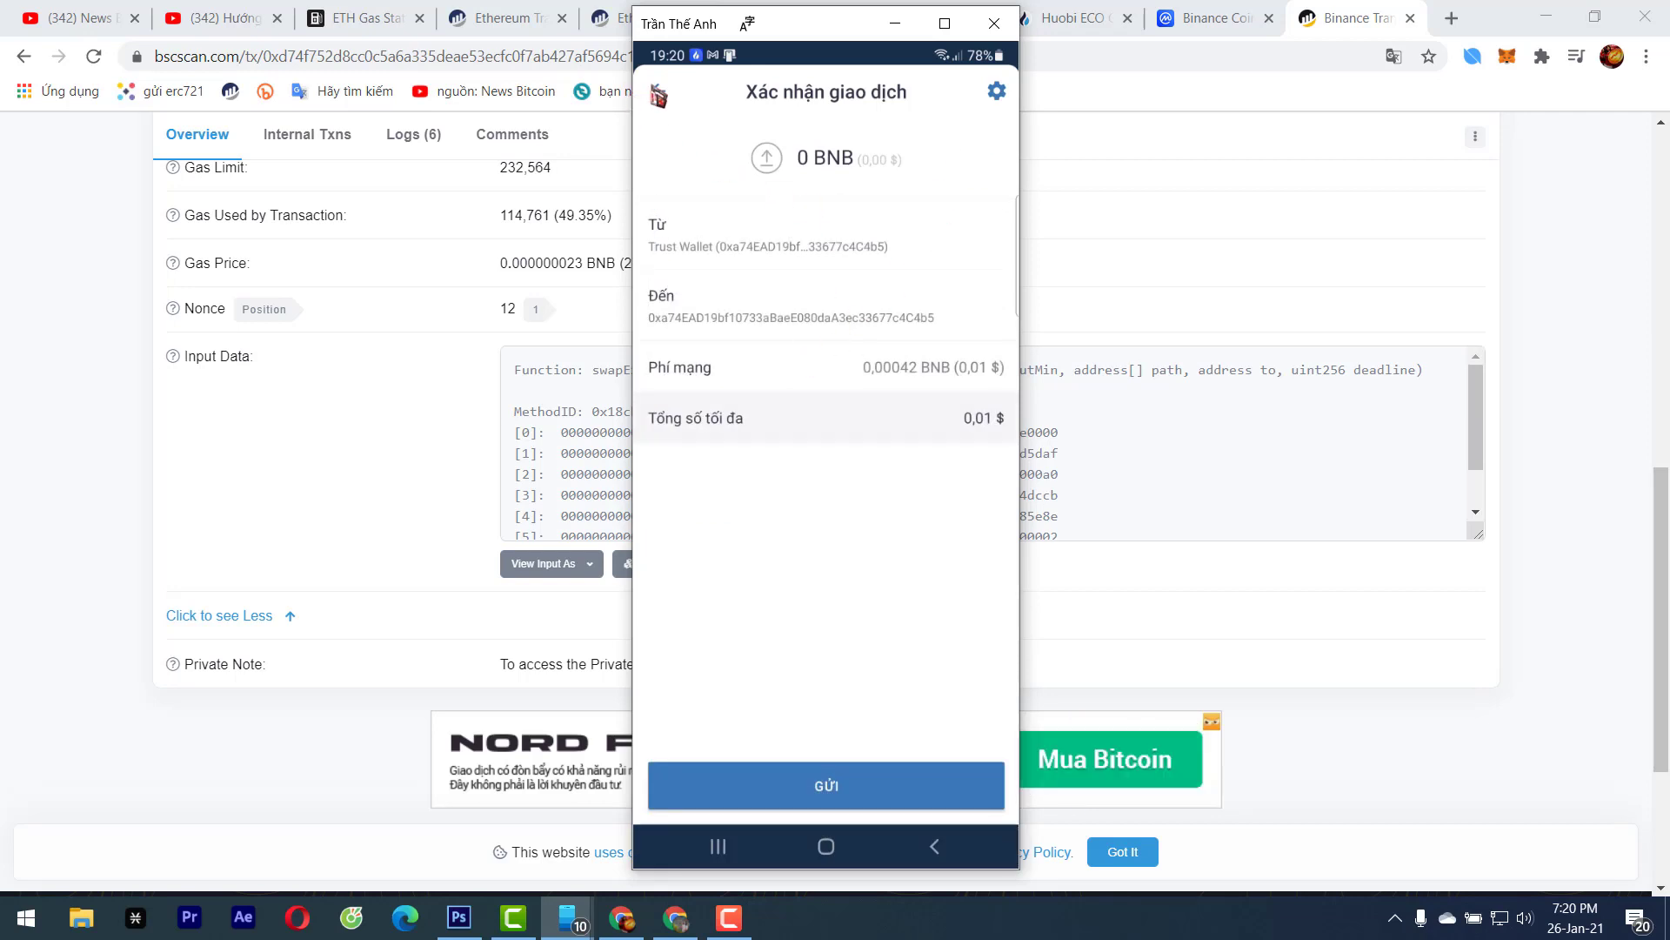
{"action": "left_click", "coordinate": [658, 91]}
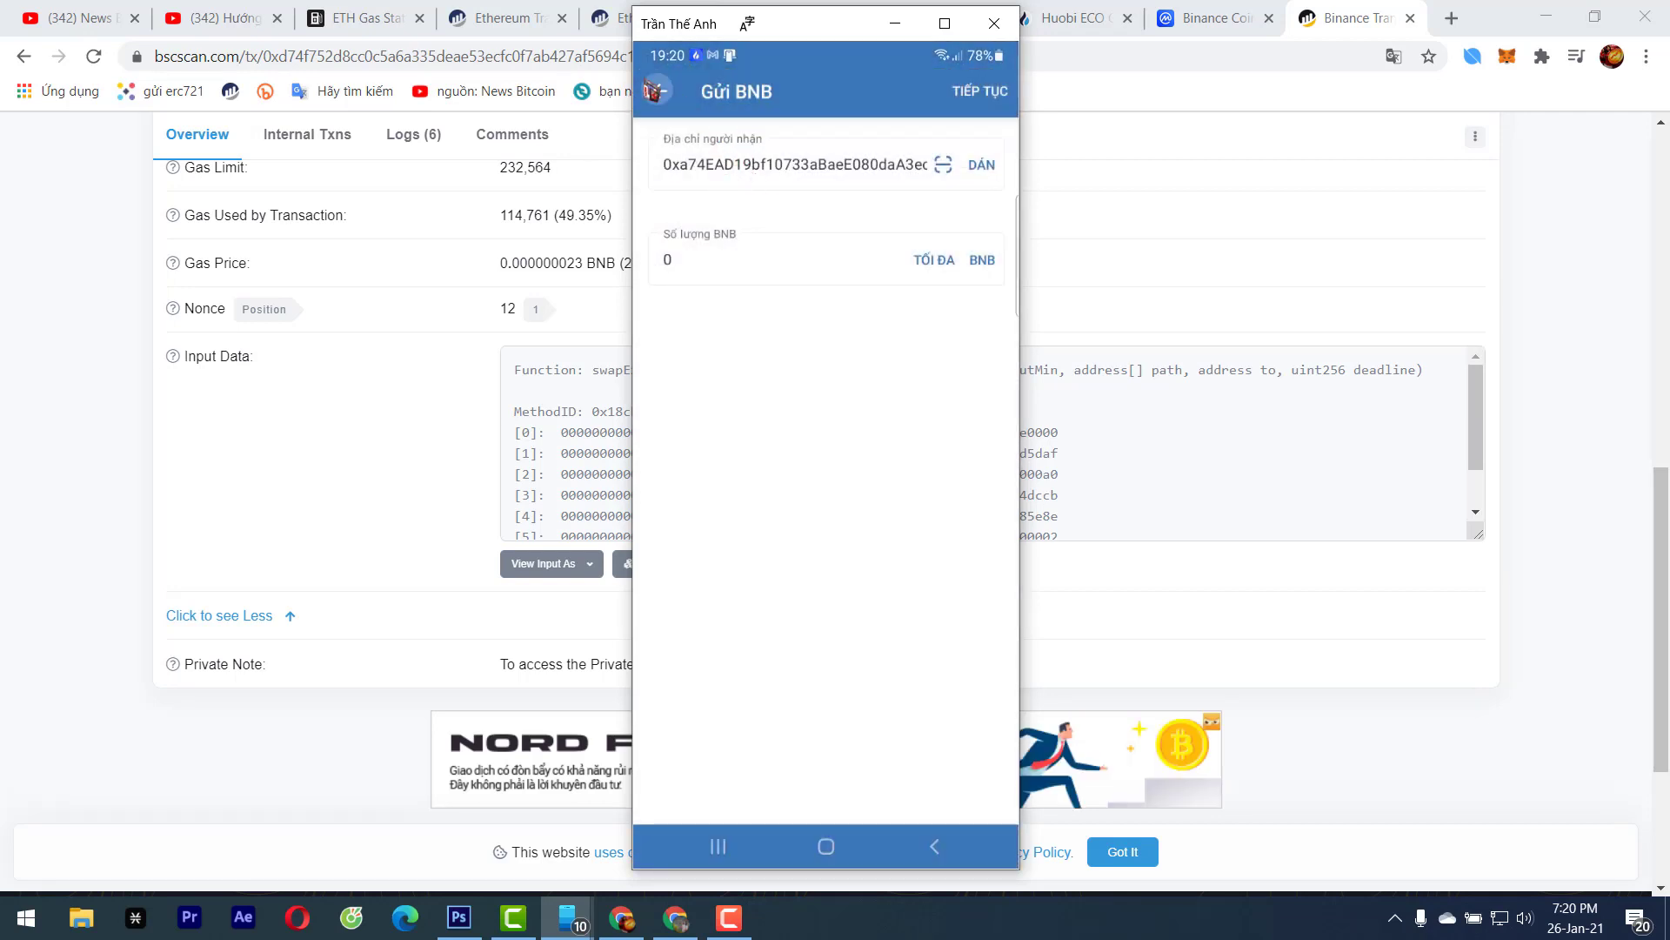
{"action": "left_click", "coordinate": [658, 90]}
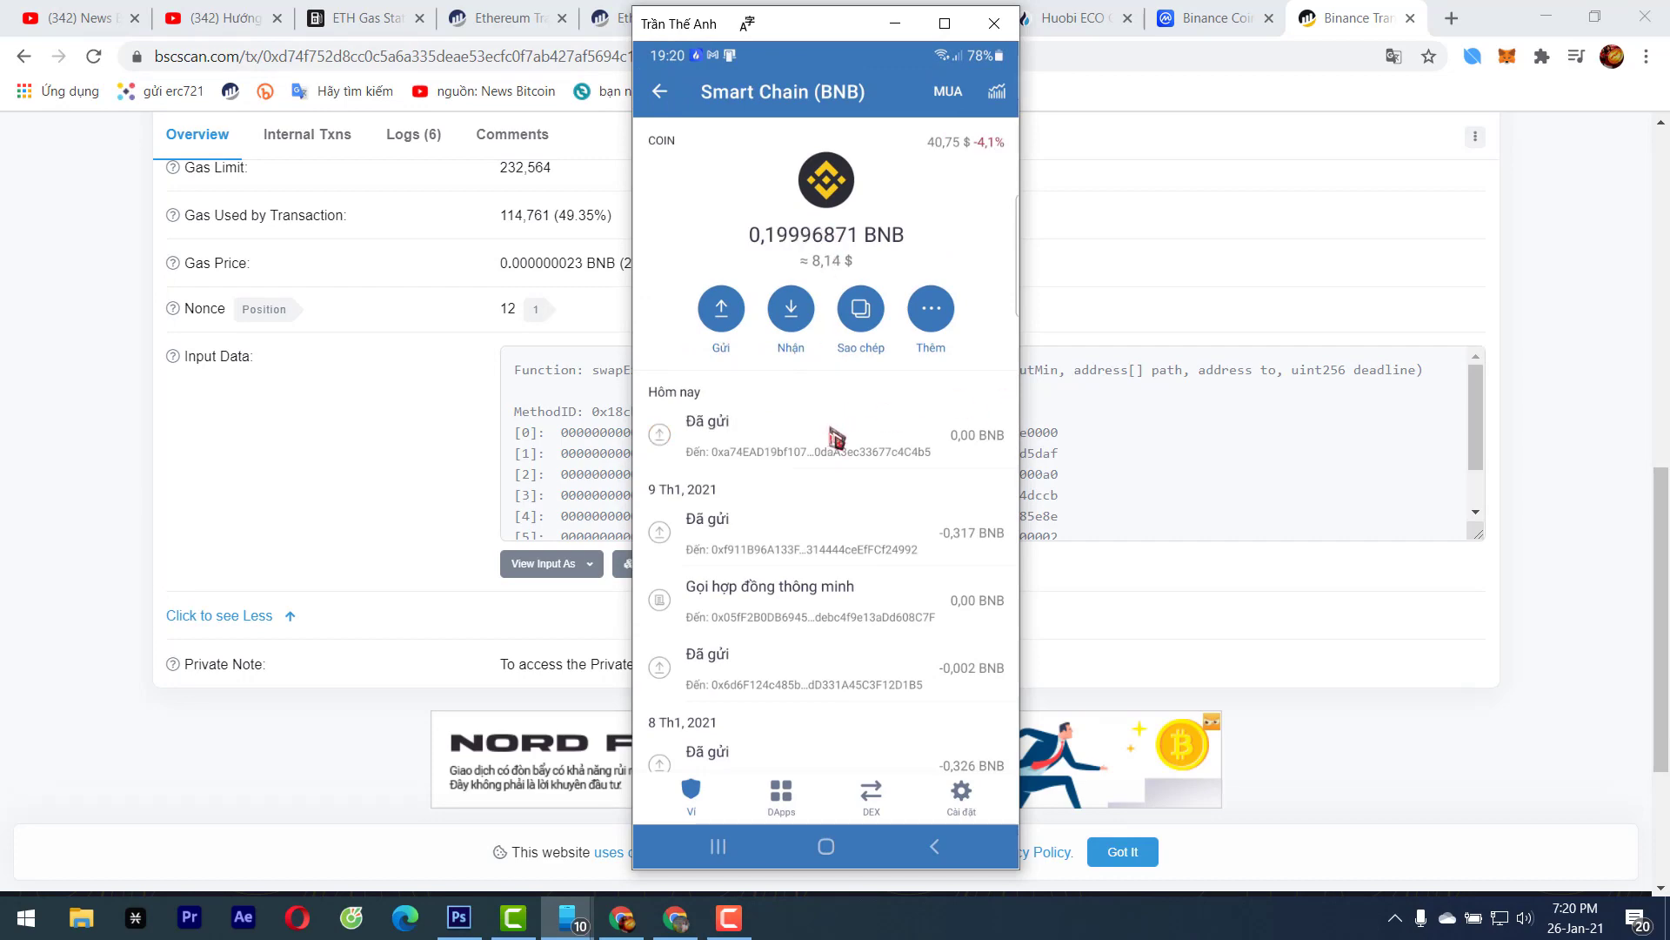
Switch to HuobiWallet on the phone and open the HT coin on Huobi ECO Chain in the wallet
{"action": "left_click", "coordinate": [1612, 328]}
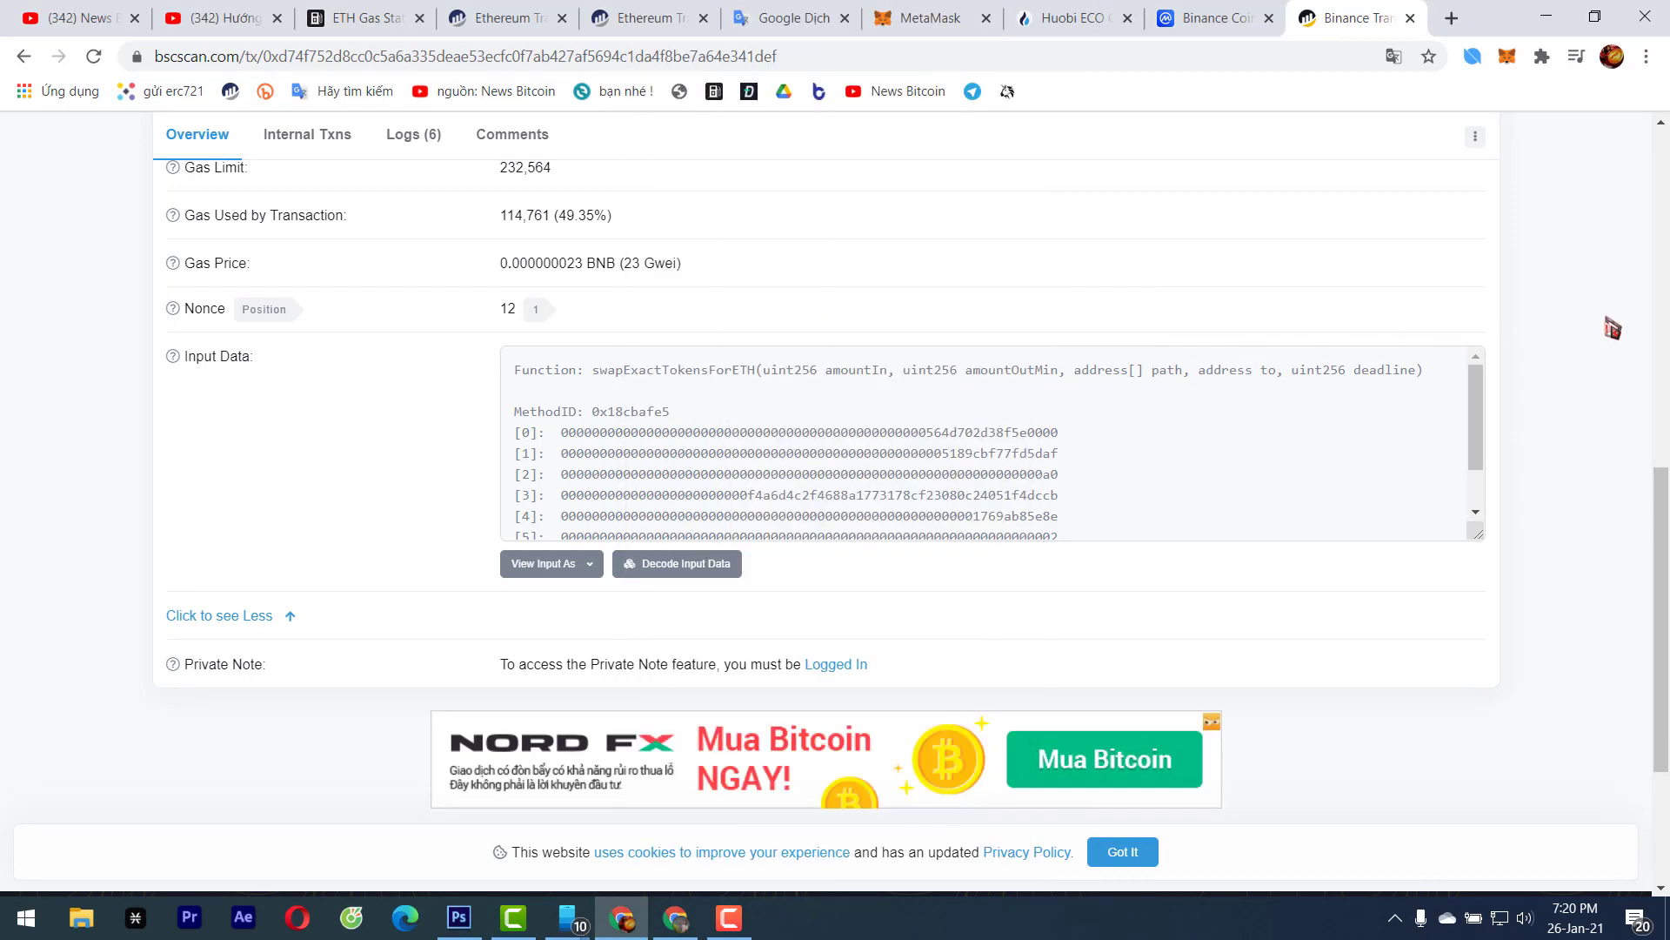
{"action": "scroll", "coordinate": [1266, 431], "scroll_direction": "up", "scroll_amount": 10}
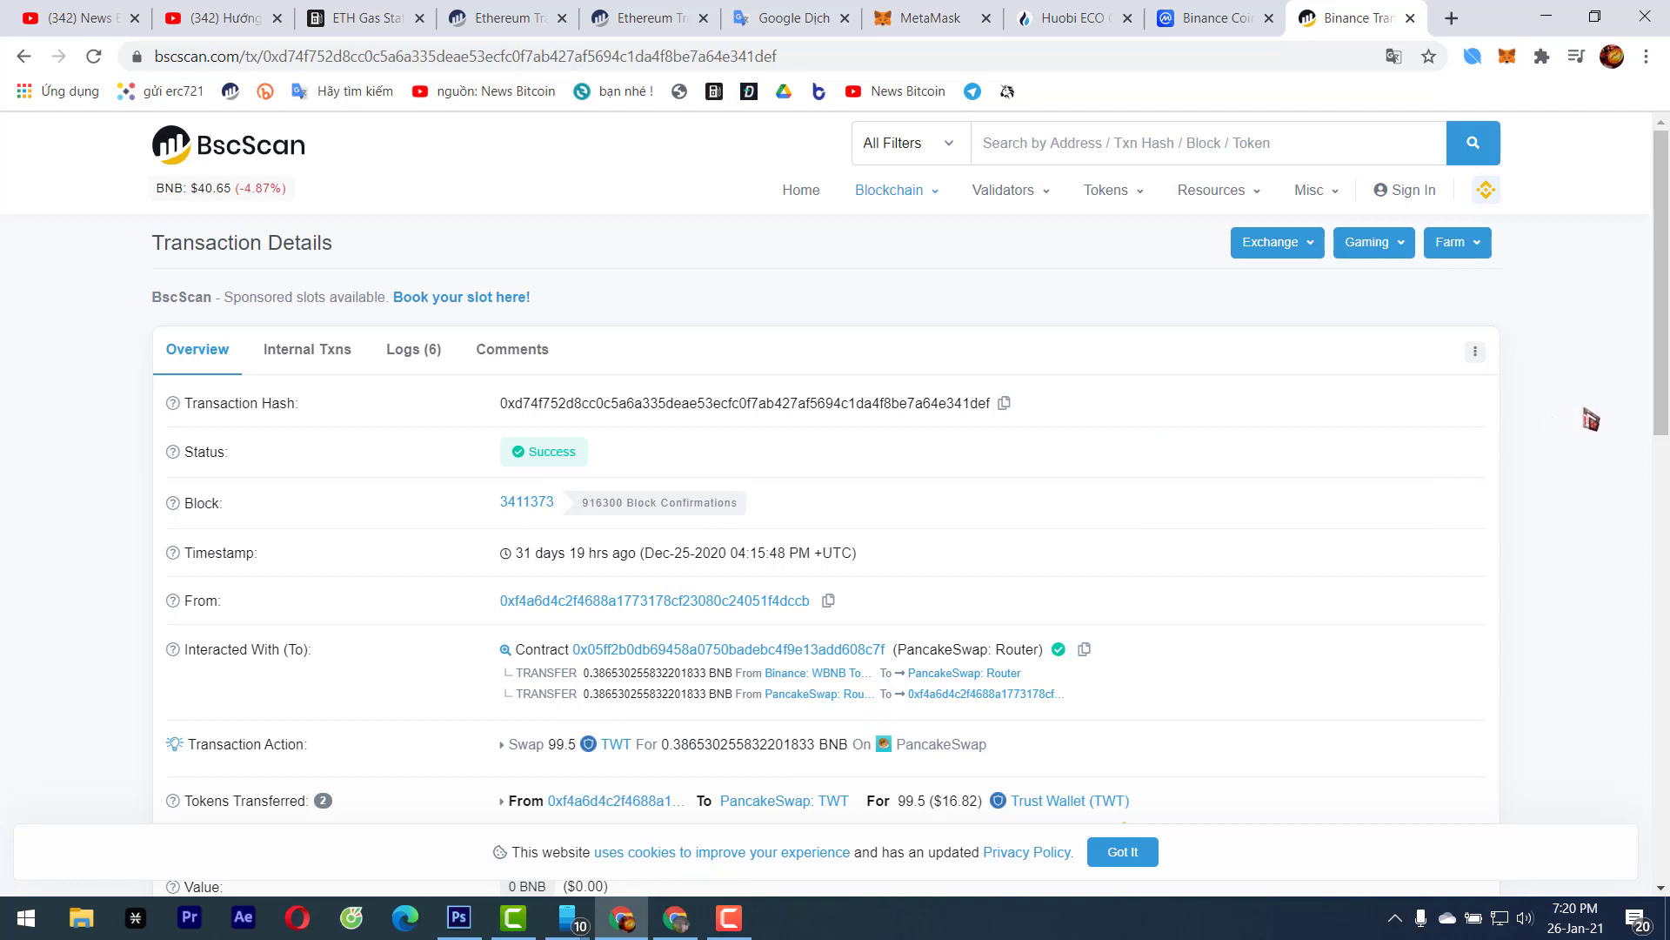
{"action": "left_click", "coordinate": [567, 918]}
{"action": "left_click", "coordinate": [641, 848]}
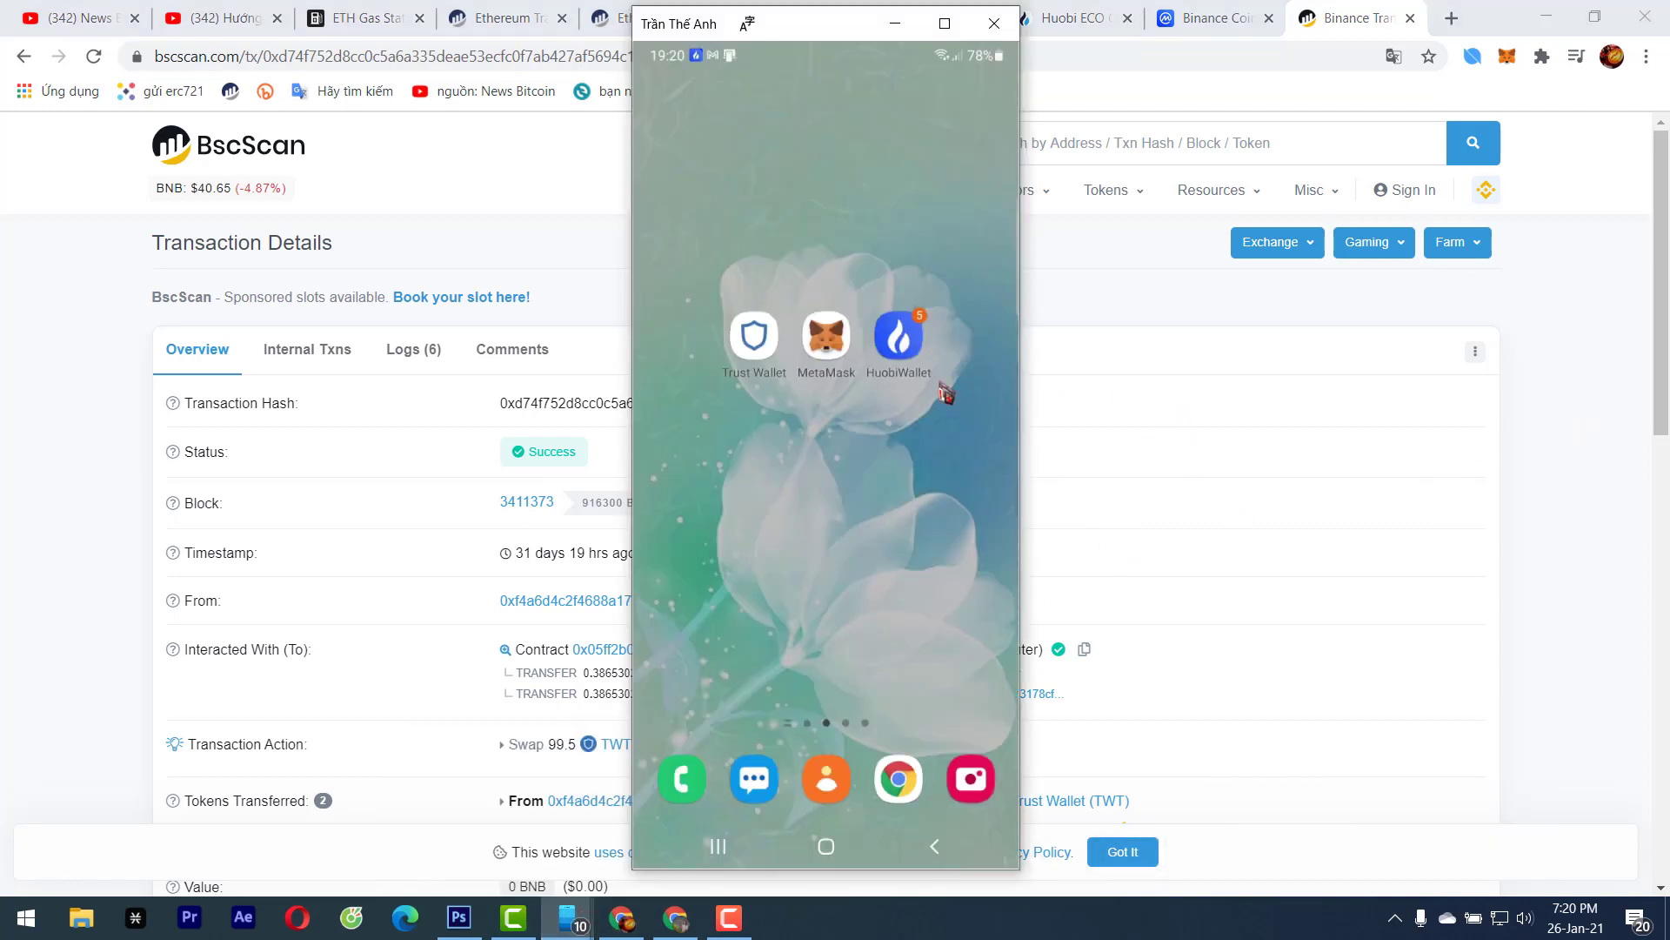
{"action": "left_click", "coordinate": [918, 342]}
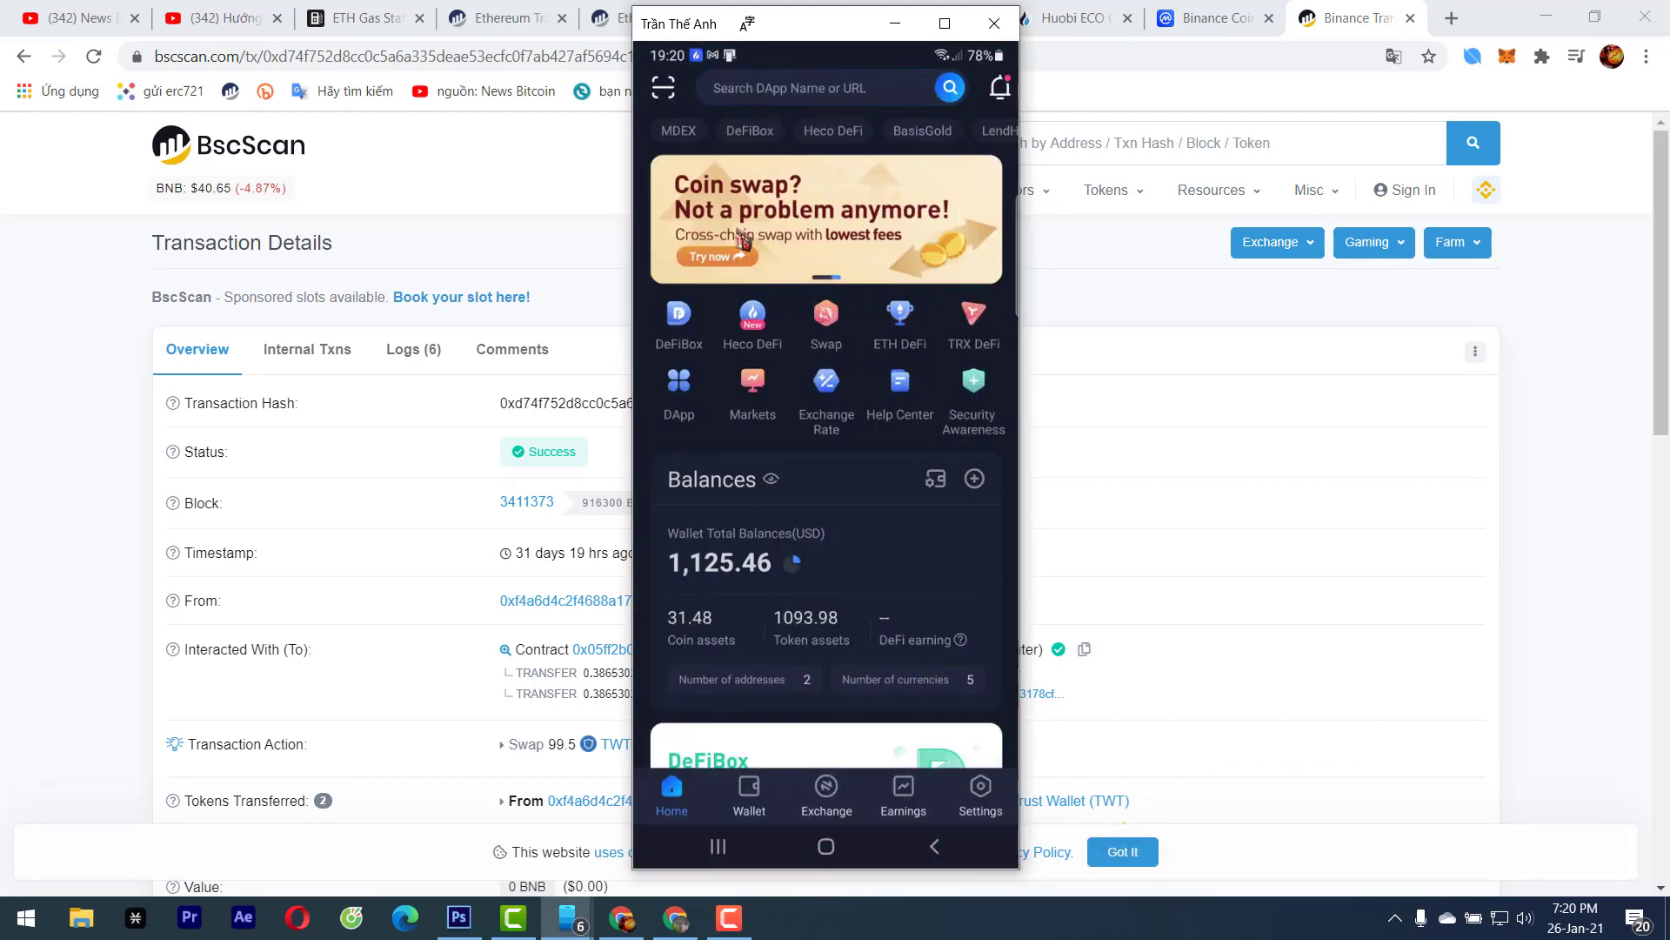
{"action": "scroll", "coordinate": [853, 456], "scroll_direction": "down", "scroll_amount": 2}
{"action": "left_click", "coordinate": [750, 799]}
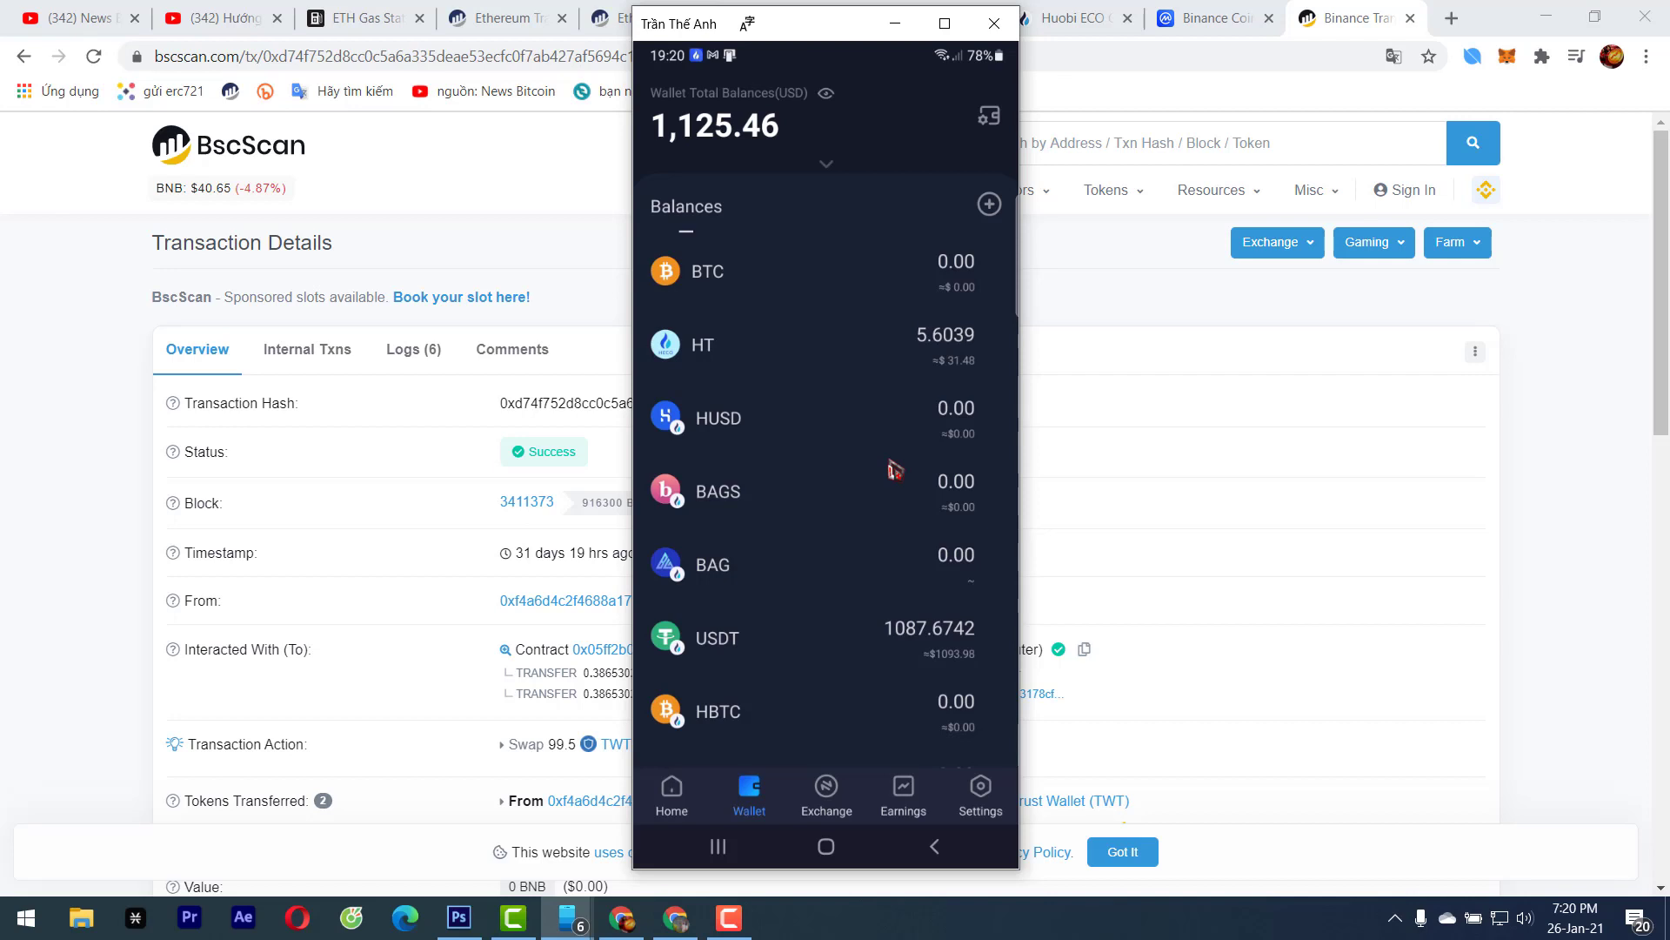
{"action": "left_click", "coordinate": [910, 373]}
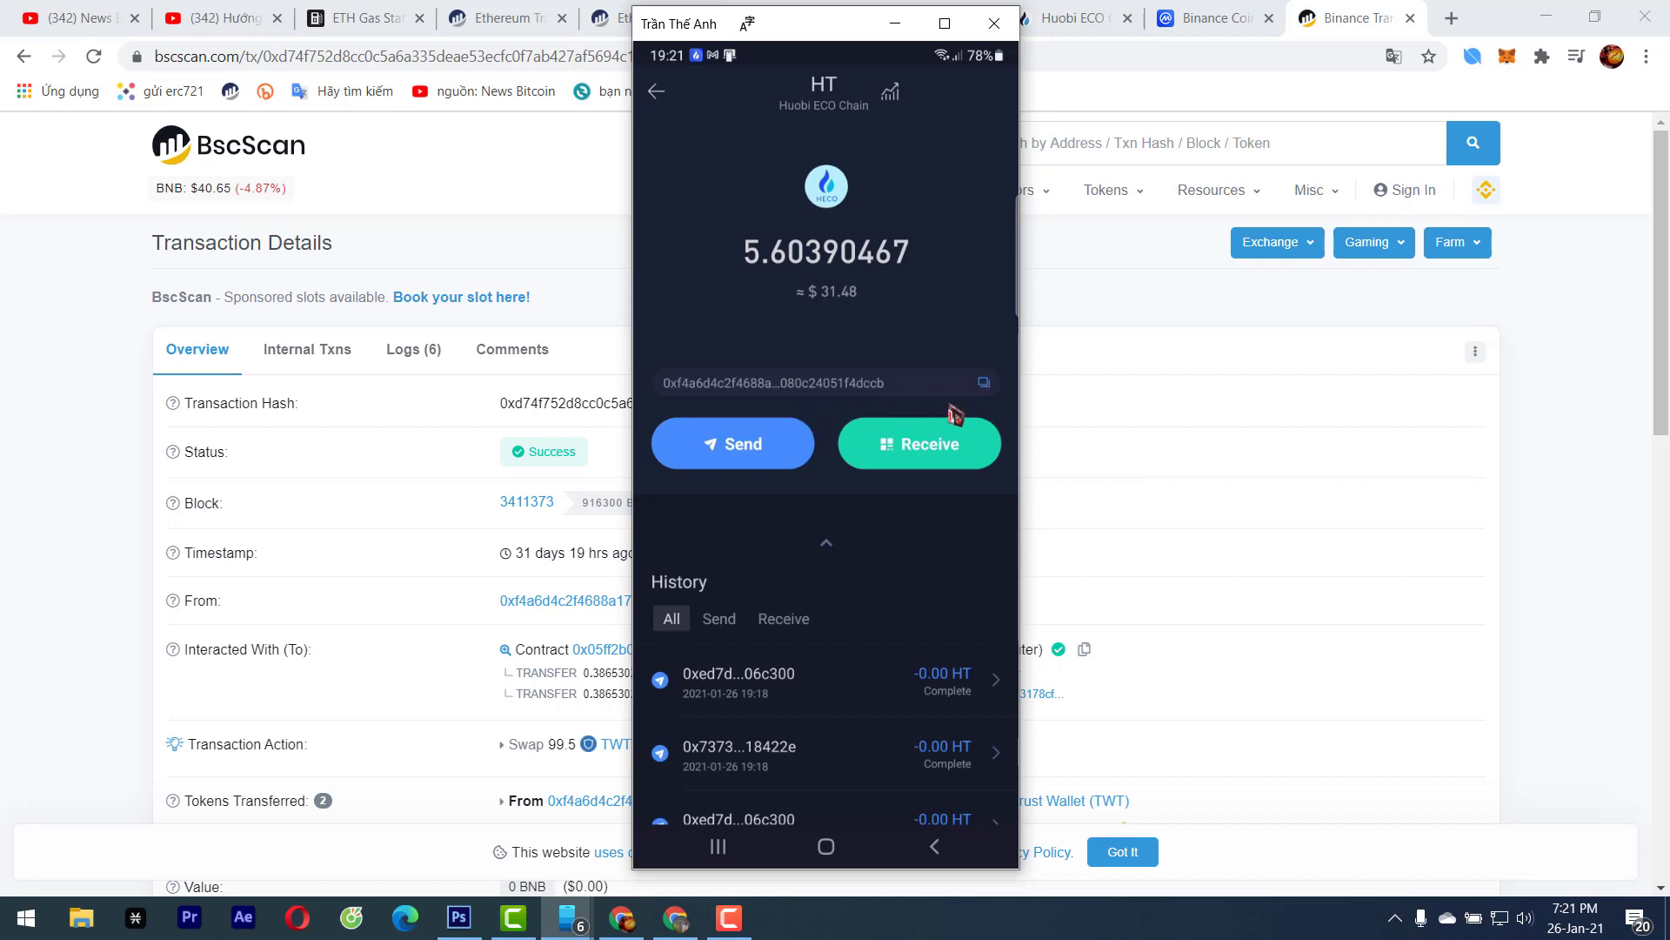
{"action": "left_click", "coordinate": [768, 447]}
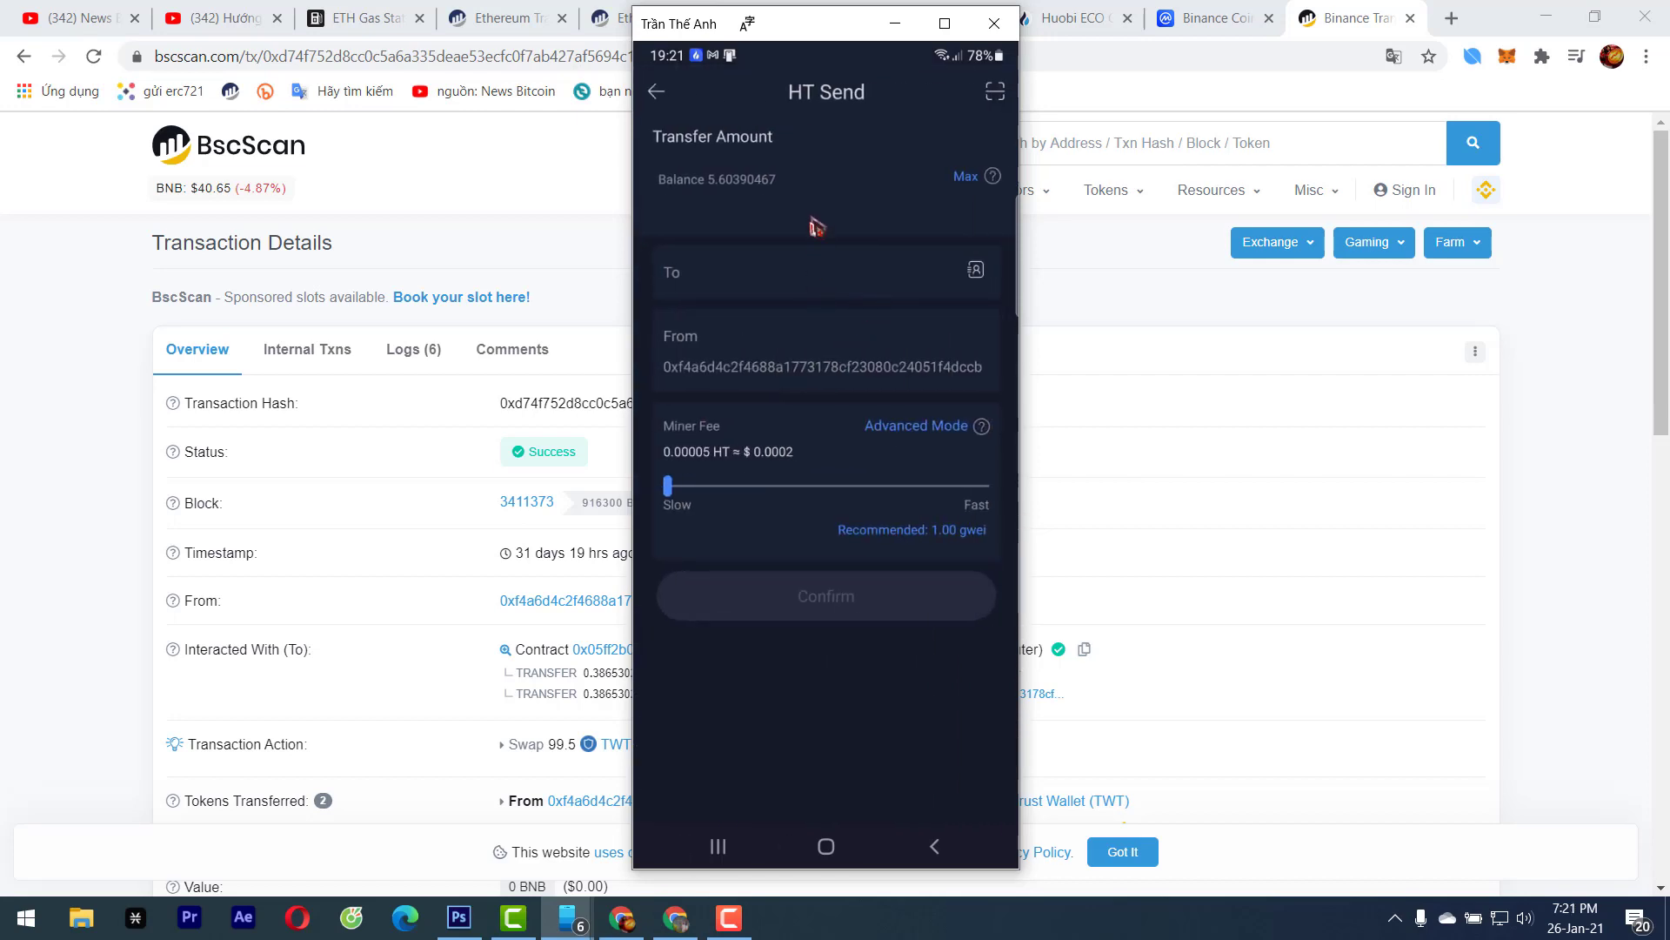
{"action": "left_click", "coordinate": [768, 287]}
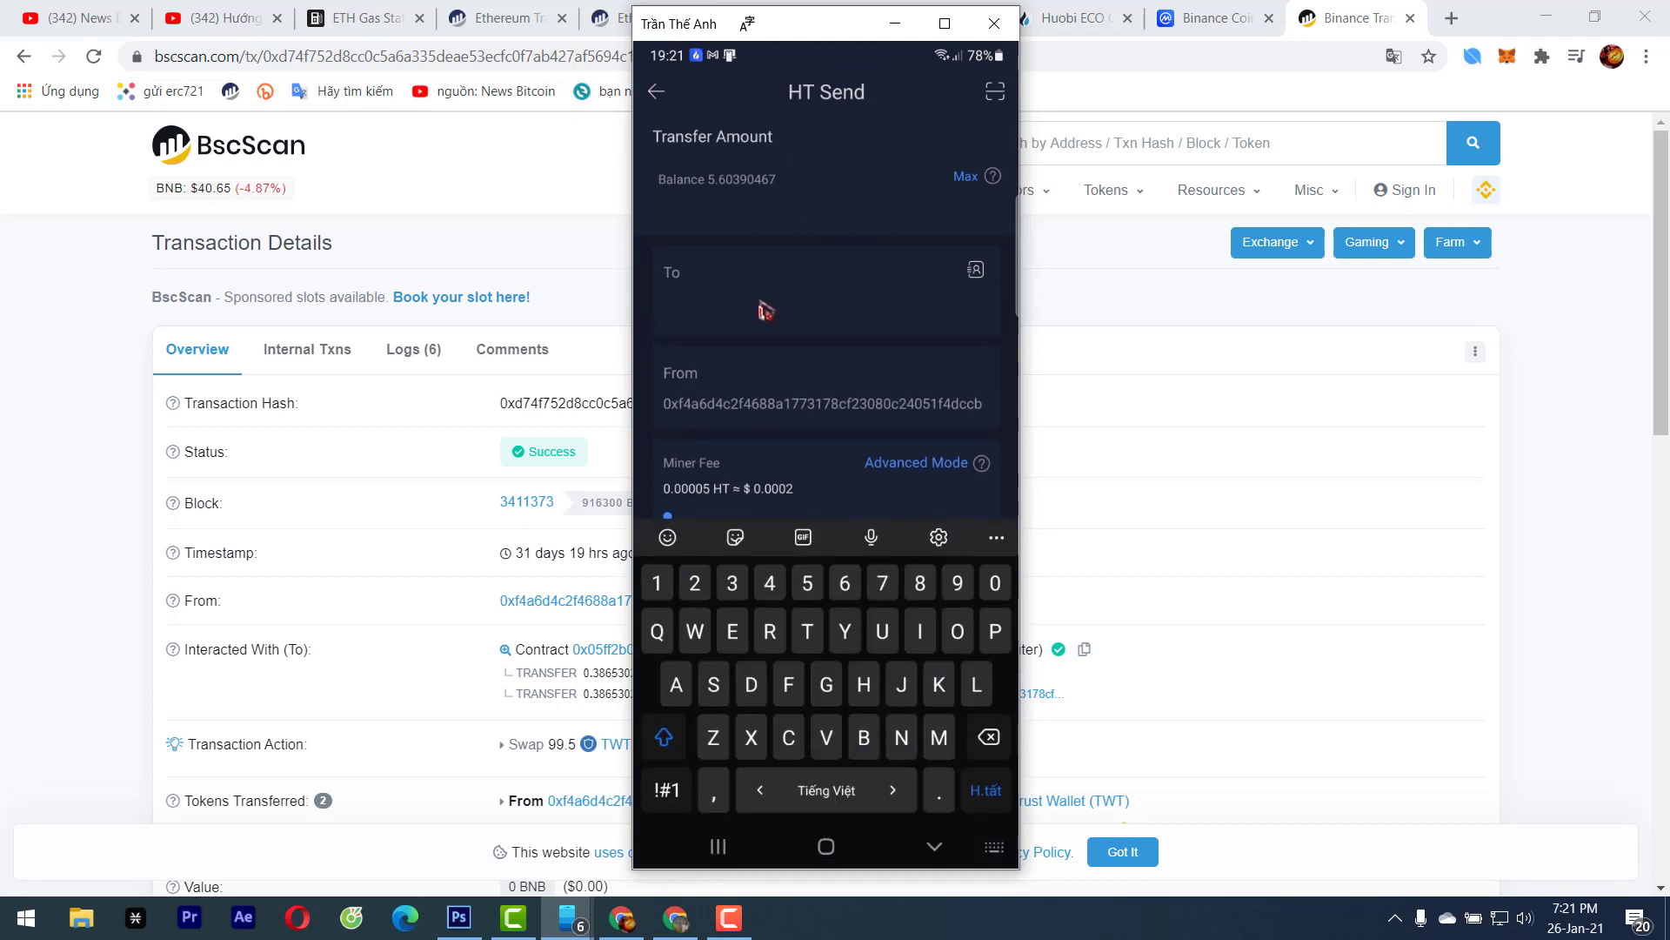
{"action": "left_click", "coordinate": [768, 287]}
{"action": "left_click", "coordinate": [788, 181]}
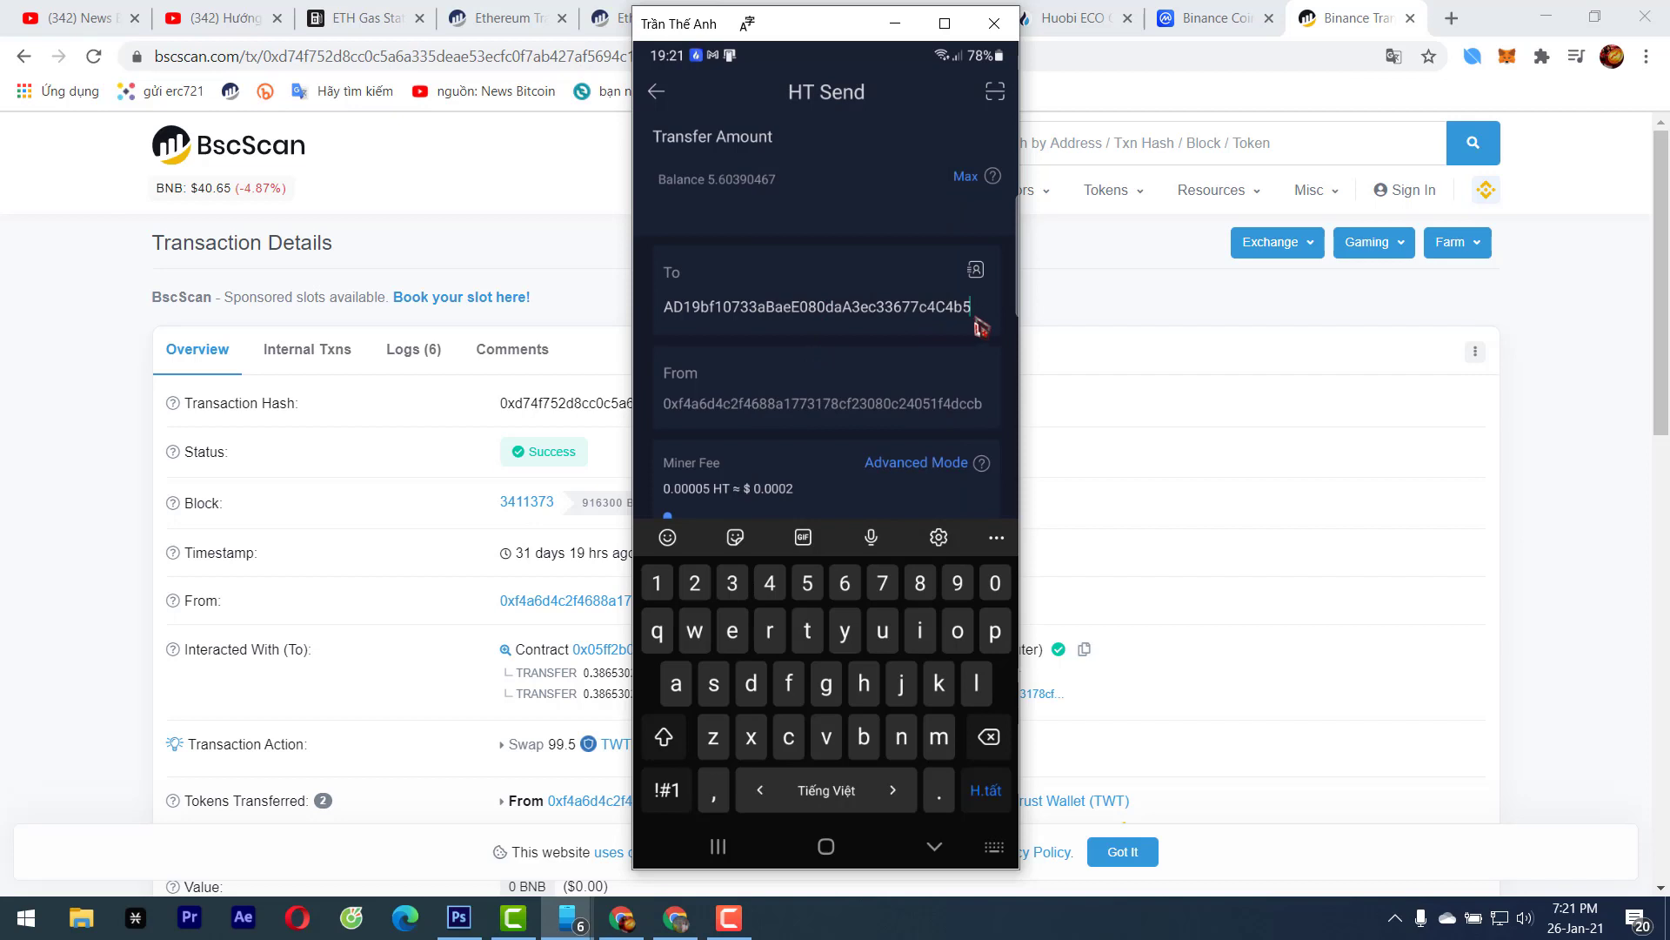
{"action": "left_click", "coordinate": [656, 91]}
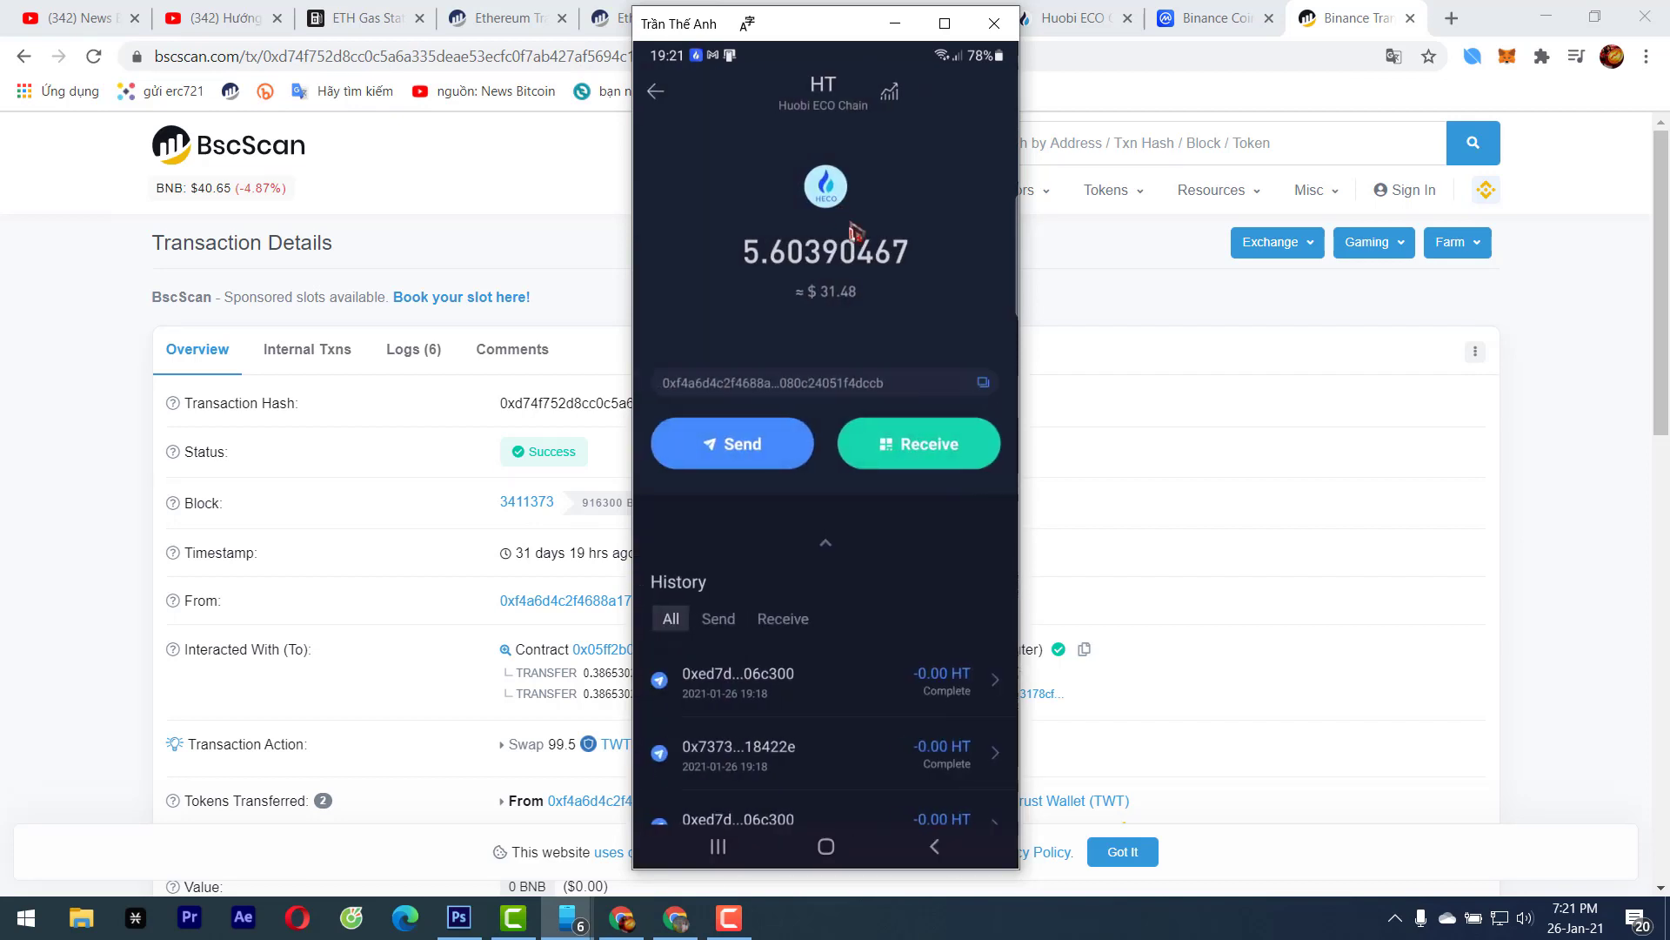
Copy the wallet's own HT address, start an HT transfer, and paste the address as the recipient
{"action": "left_click", "coordinate": [967, 388]}
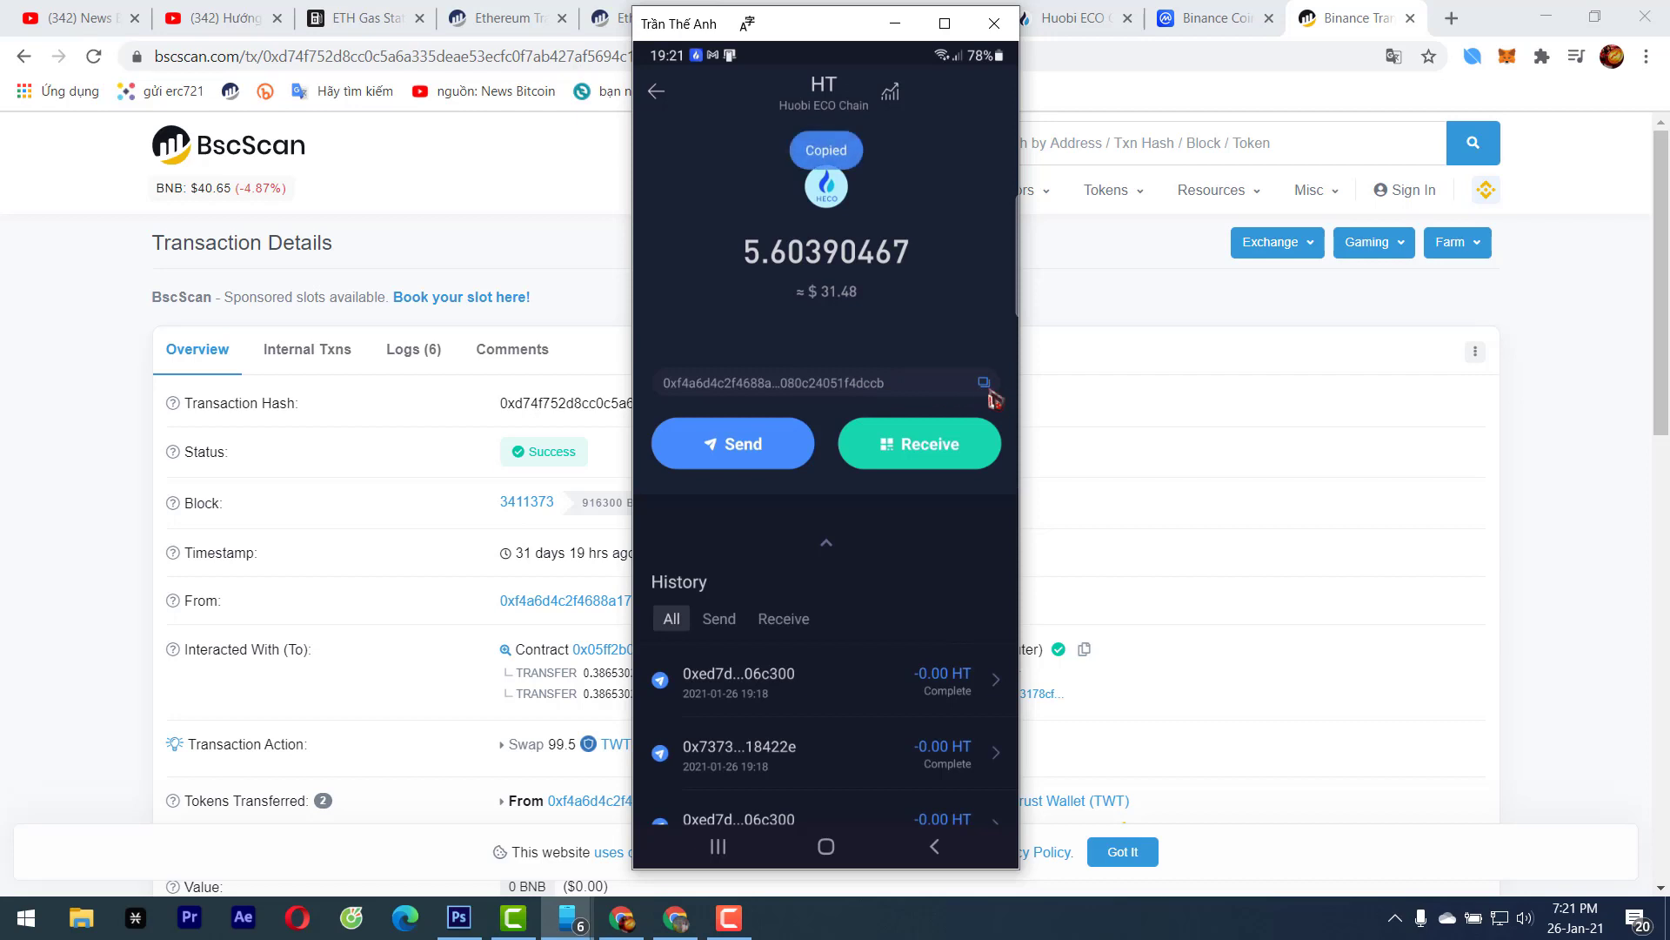
{"action": "left_click", "coordinate": [745, 444]}
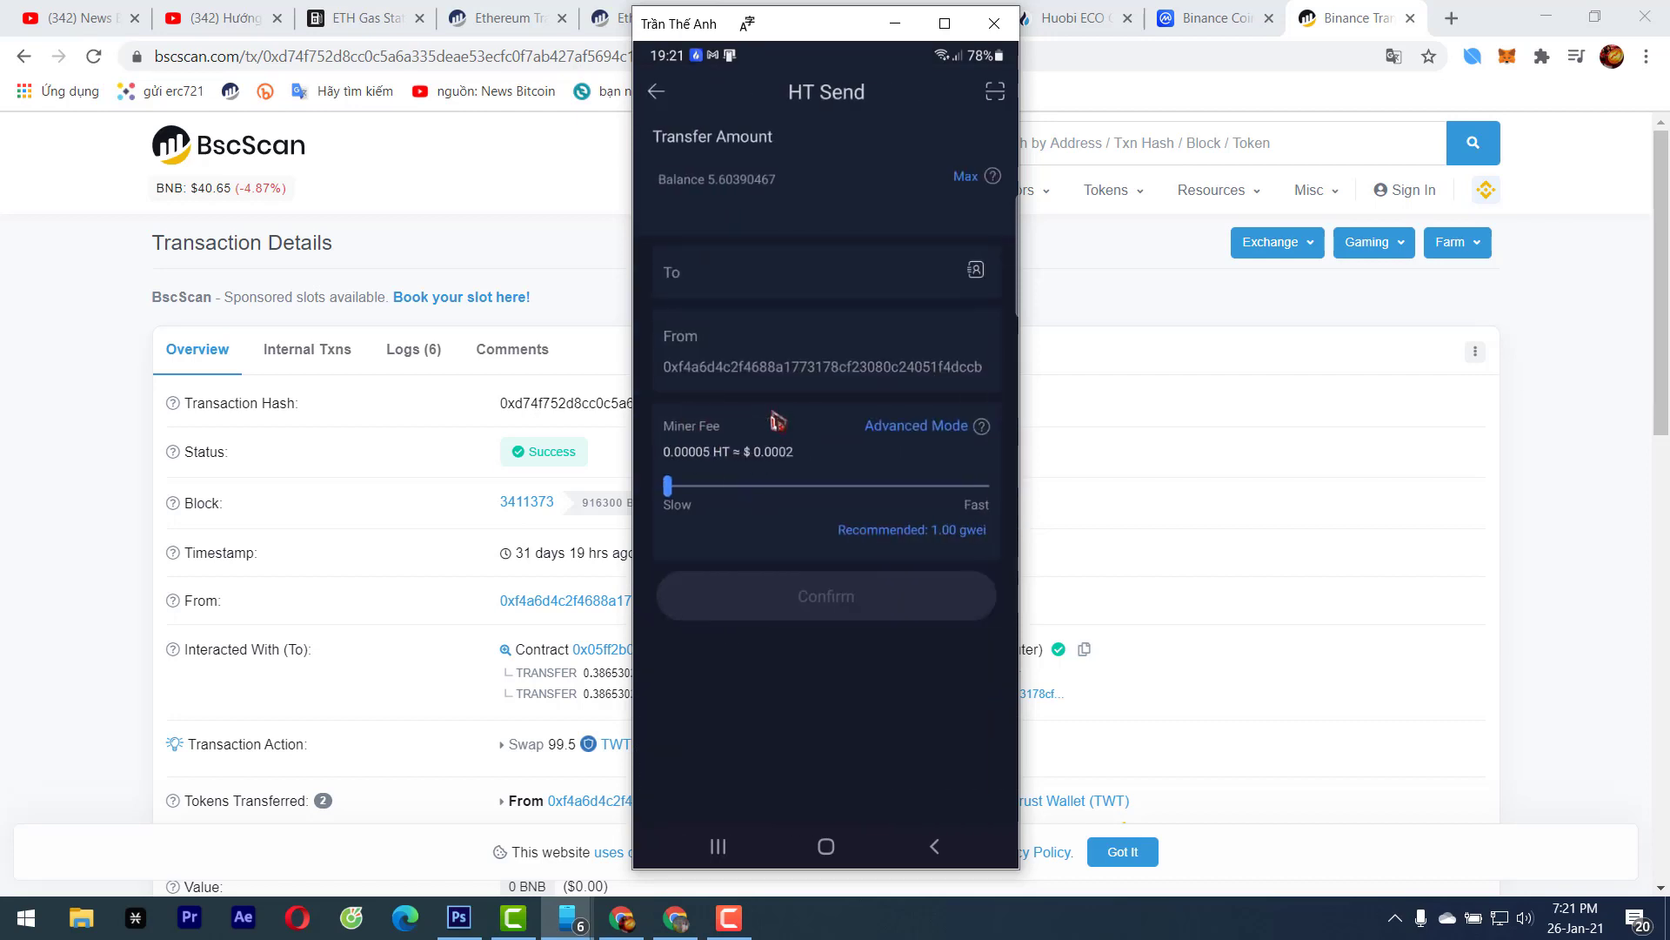
{"action": "left_click", "coordinate": [759, 289]}
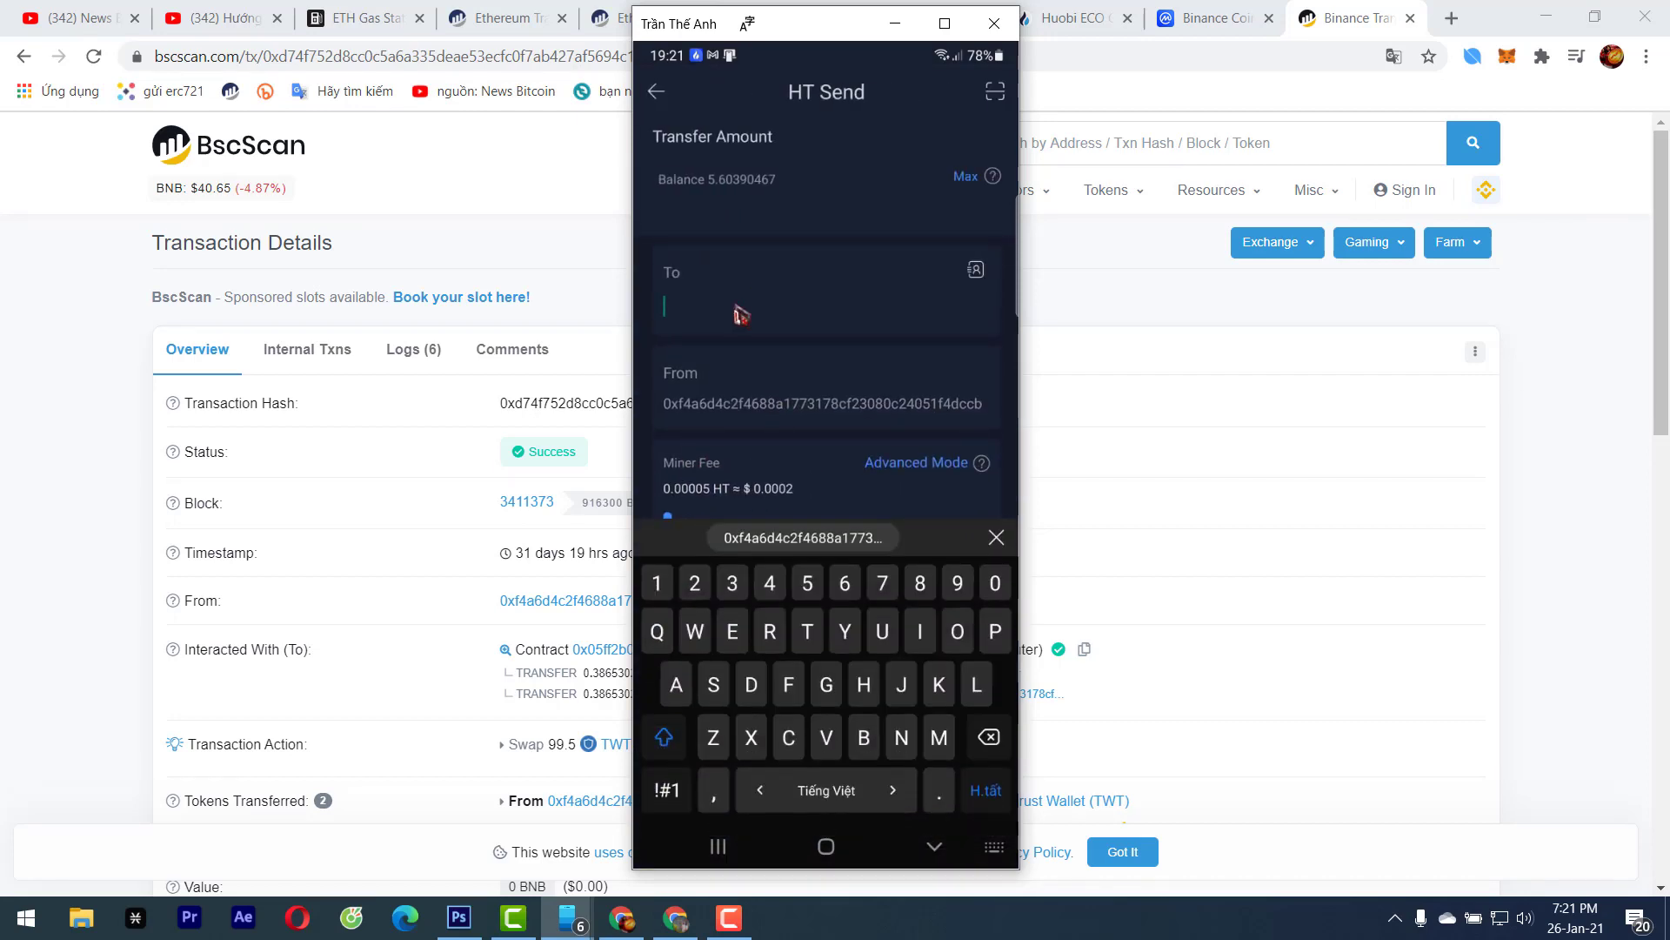
{"action": "left_click_drag", "start_coordinate": [742, 313], "coordinate": [745, 315]}
{"action": "left_click", "coordinate": [763, 188]}
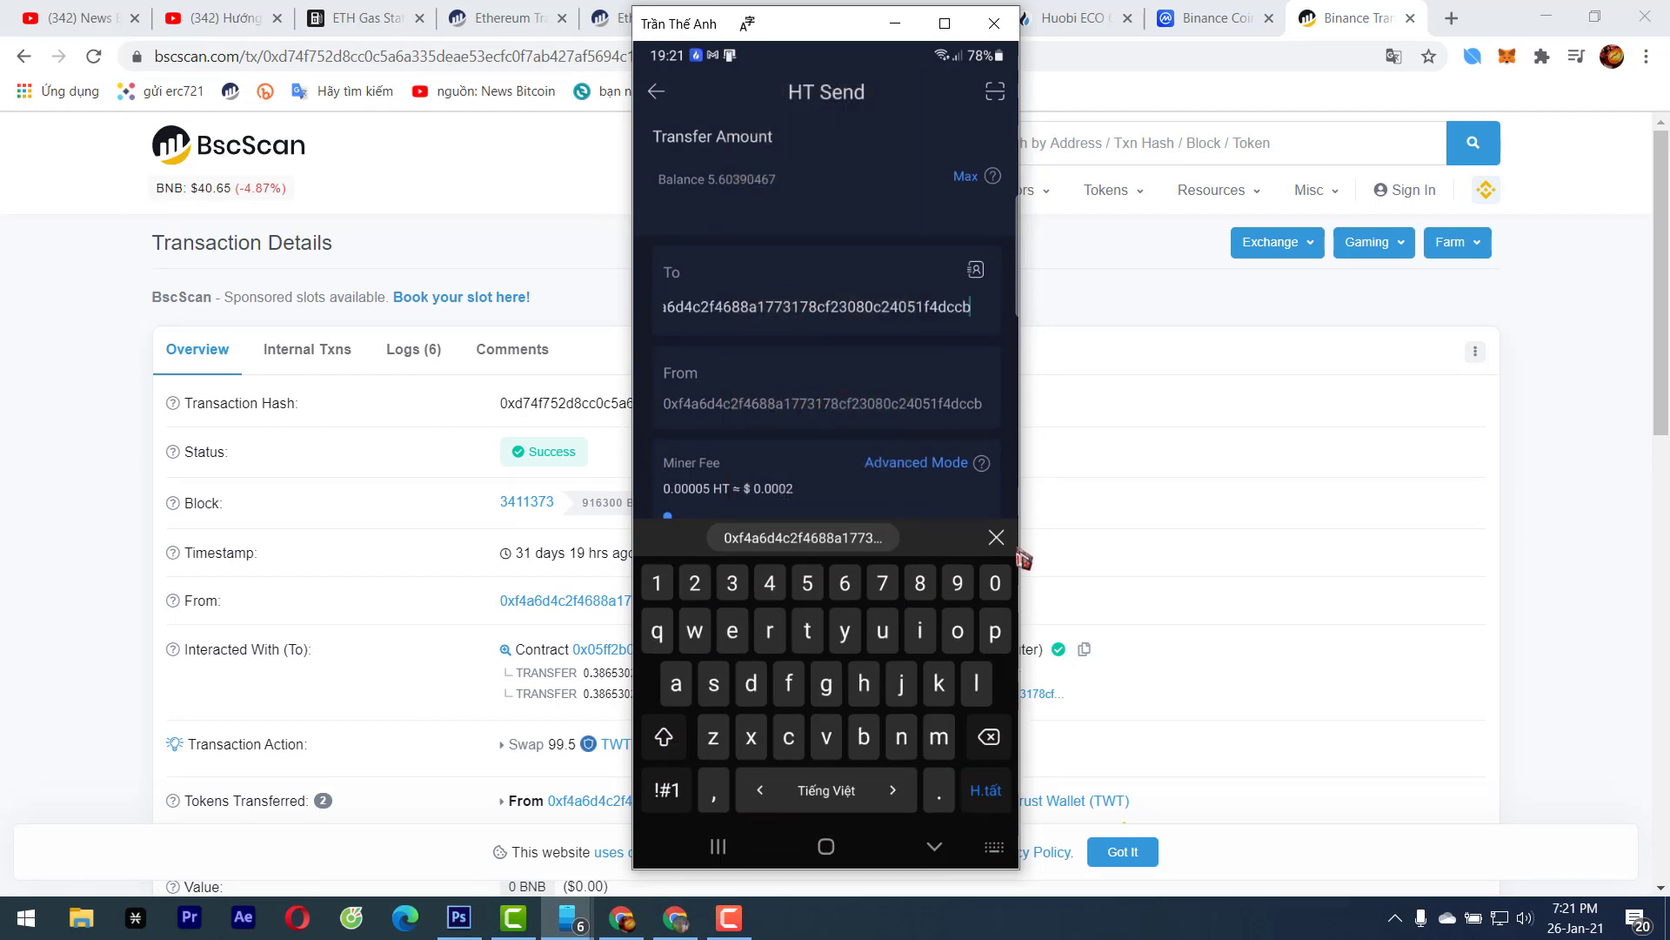
{"action": "left_click", "coordinate": [936, 845]}
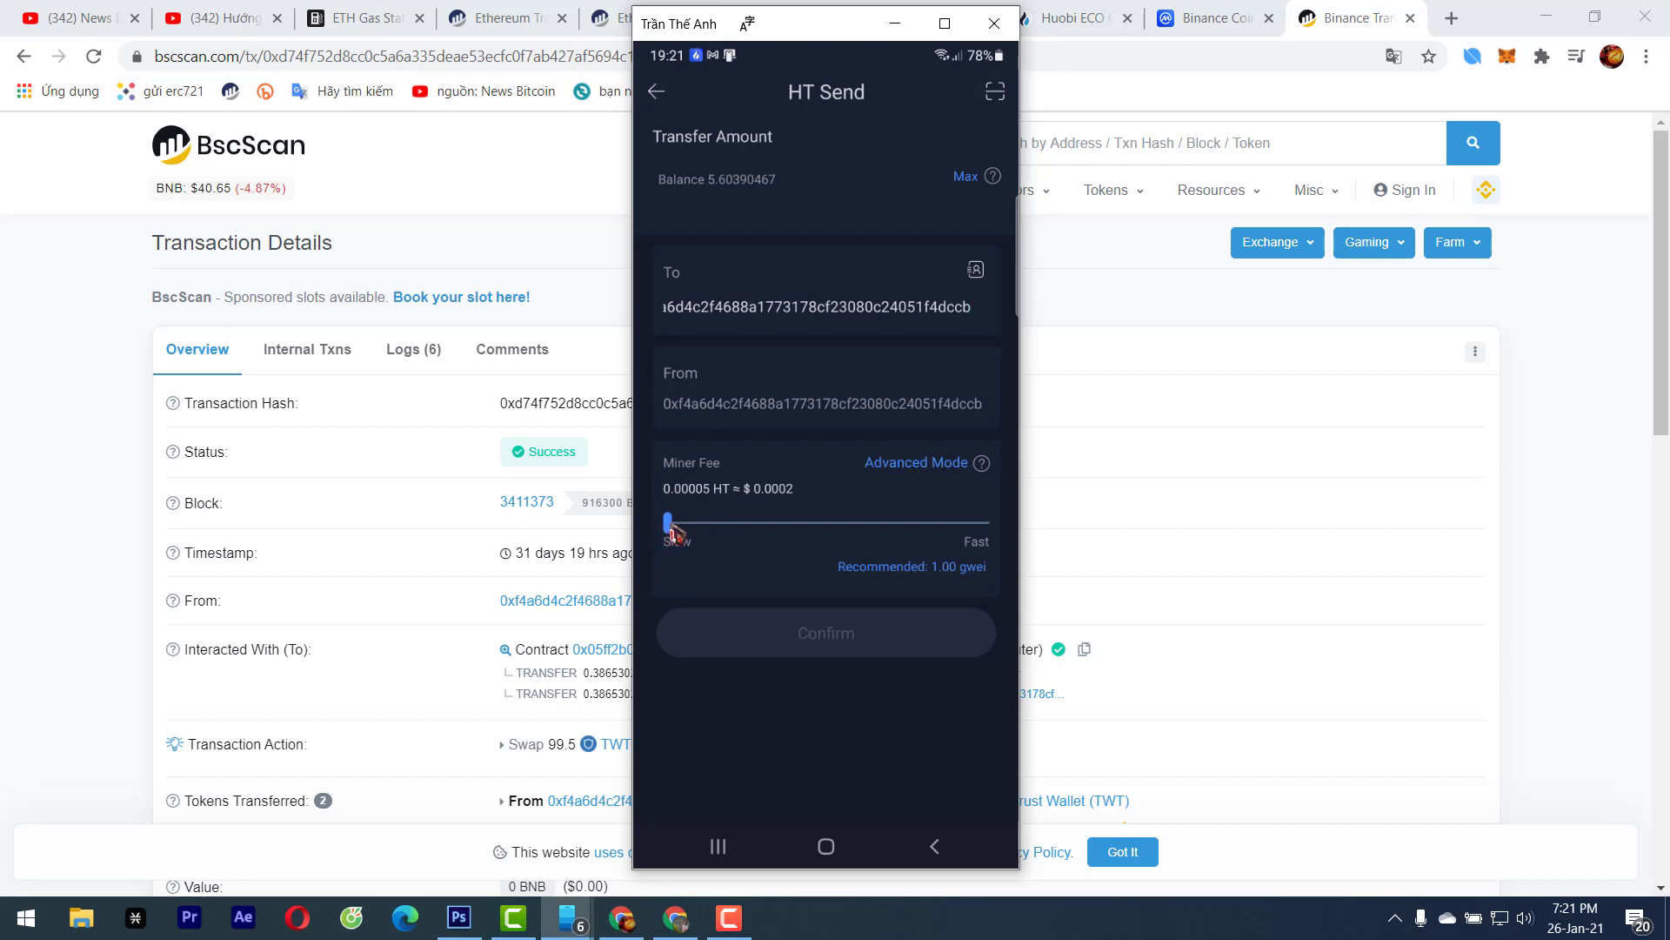
Raise the HT transfer's miner fee to 0.0010 HT, and set the gas price to 3 Gwei in Advanced Mode
{"action": "left_click_drag", "start_coordinate": [674, 532], "coordinate": [735, 535]}
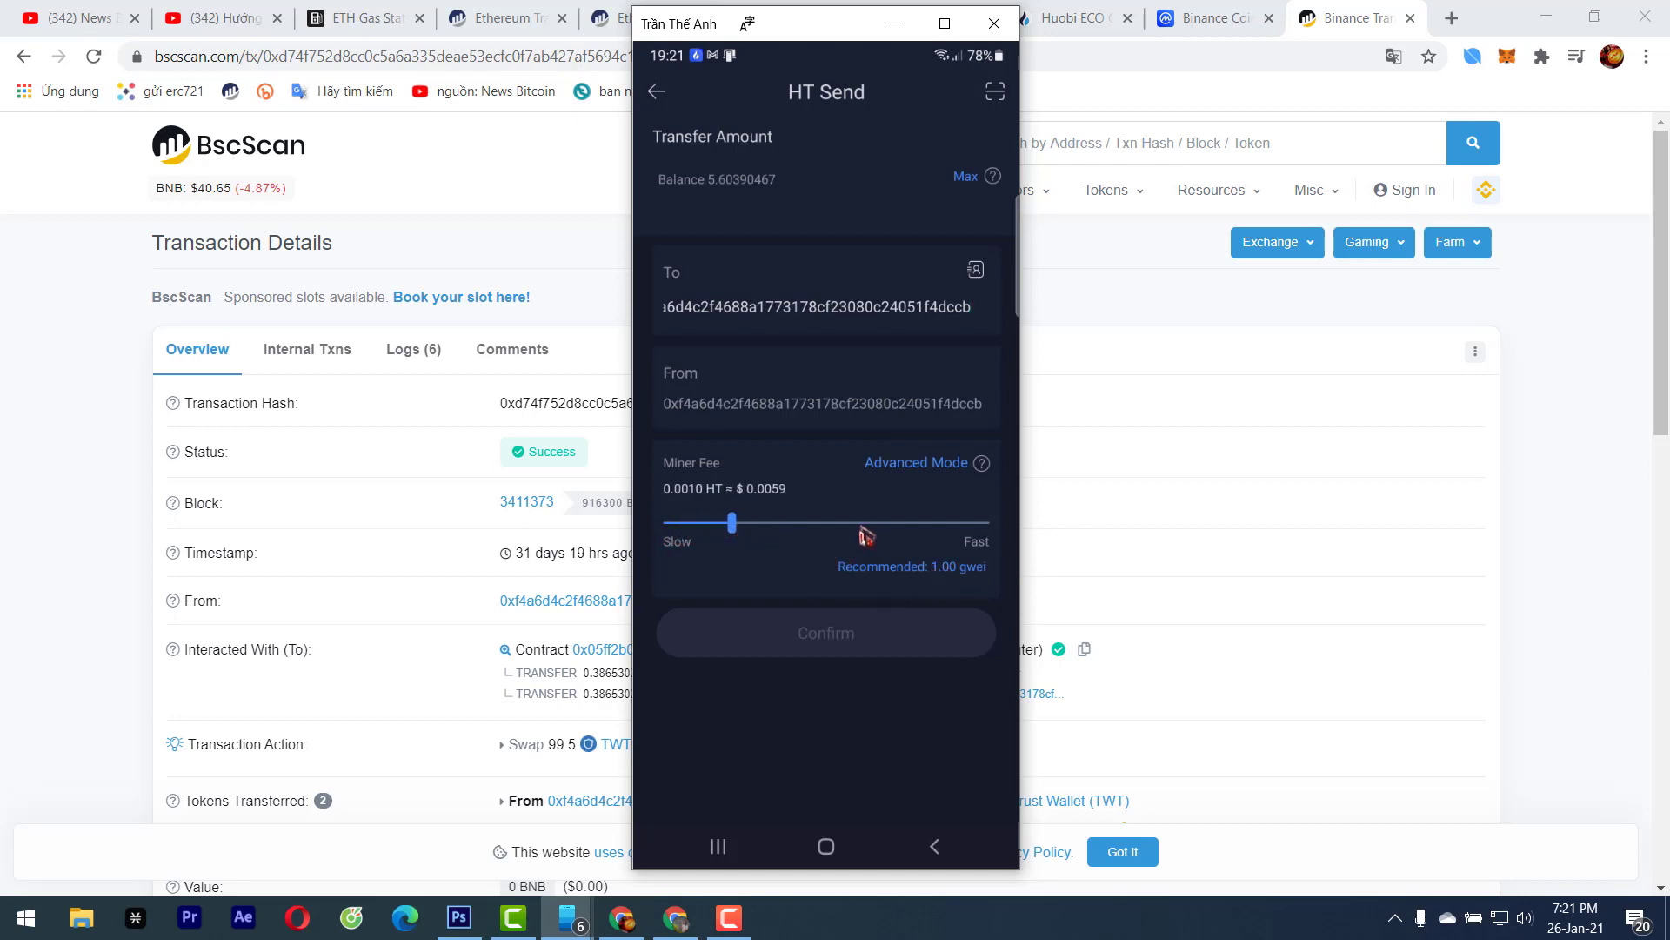
{"action": "left_click", "coordinate": [931, 468]}
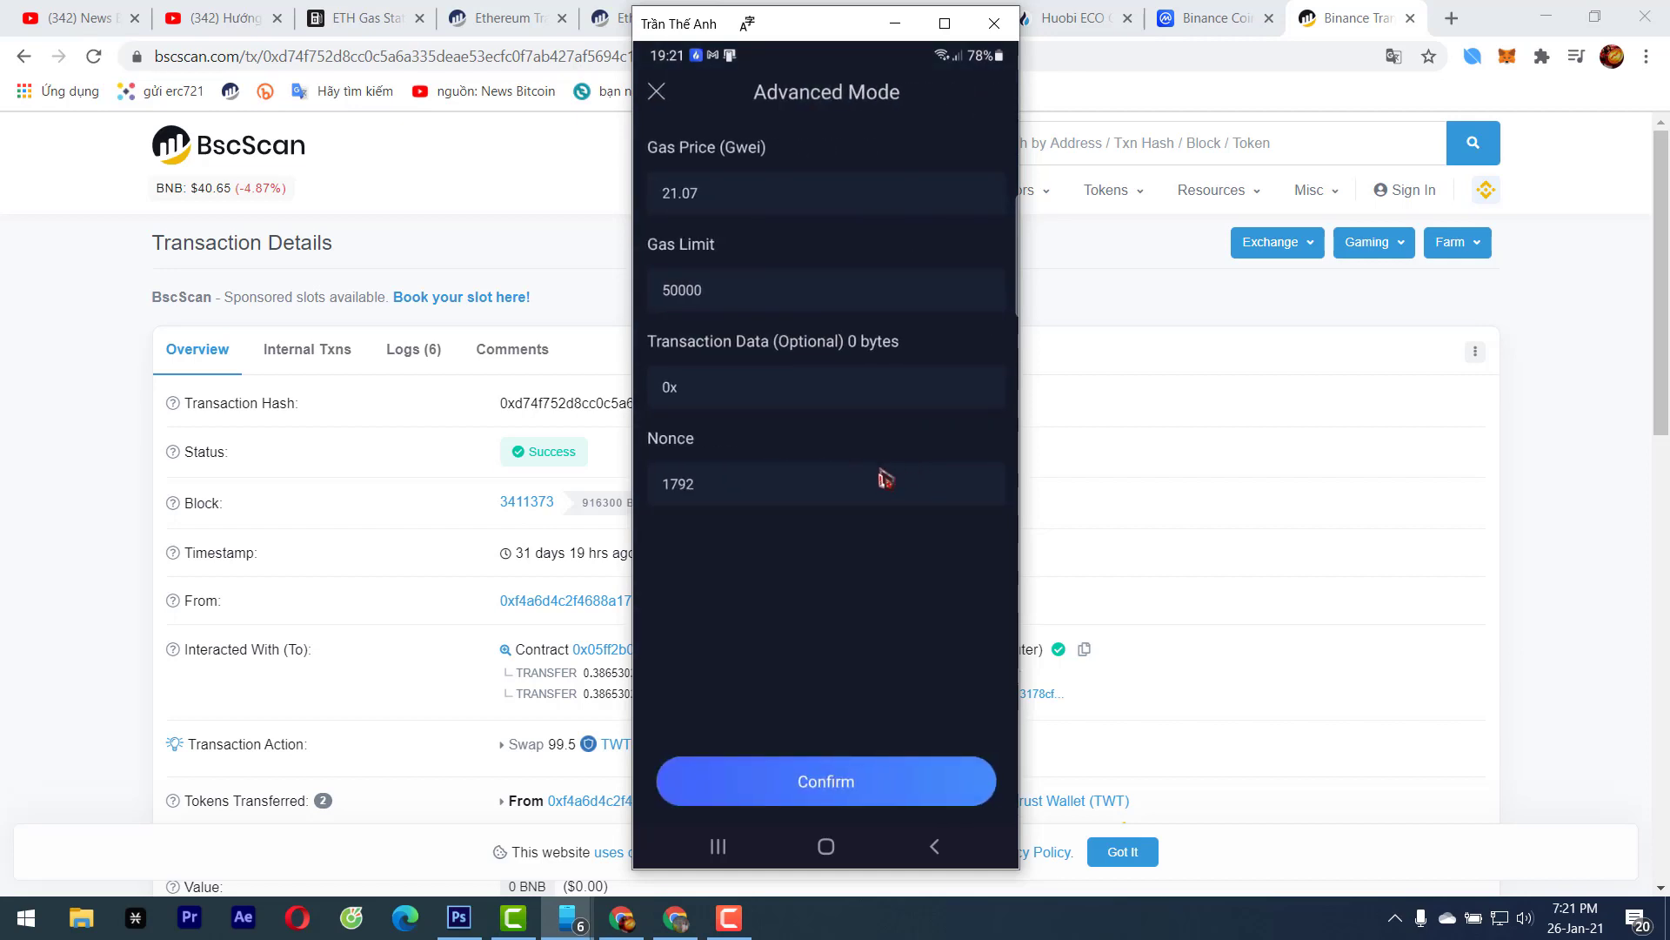
{"action": "left_click", "coordinate": [730, 212]}
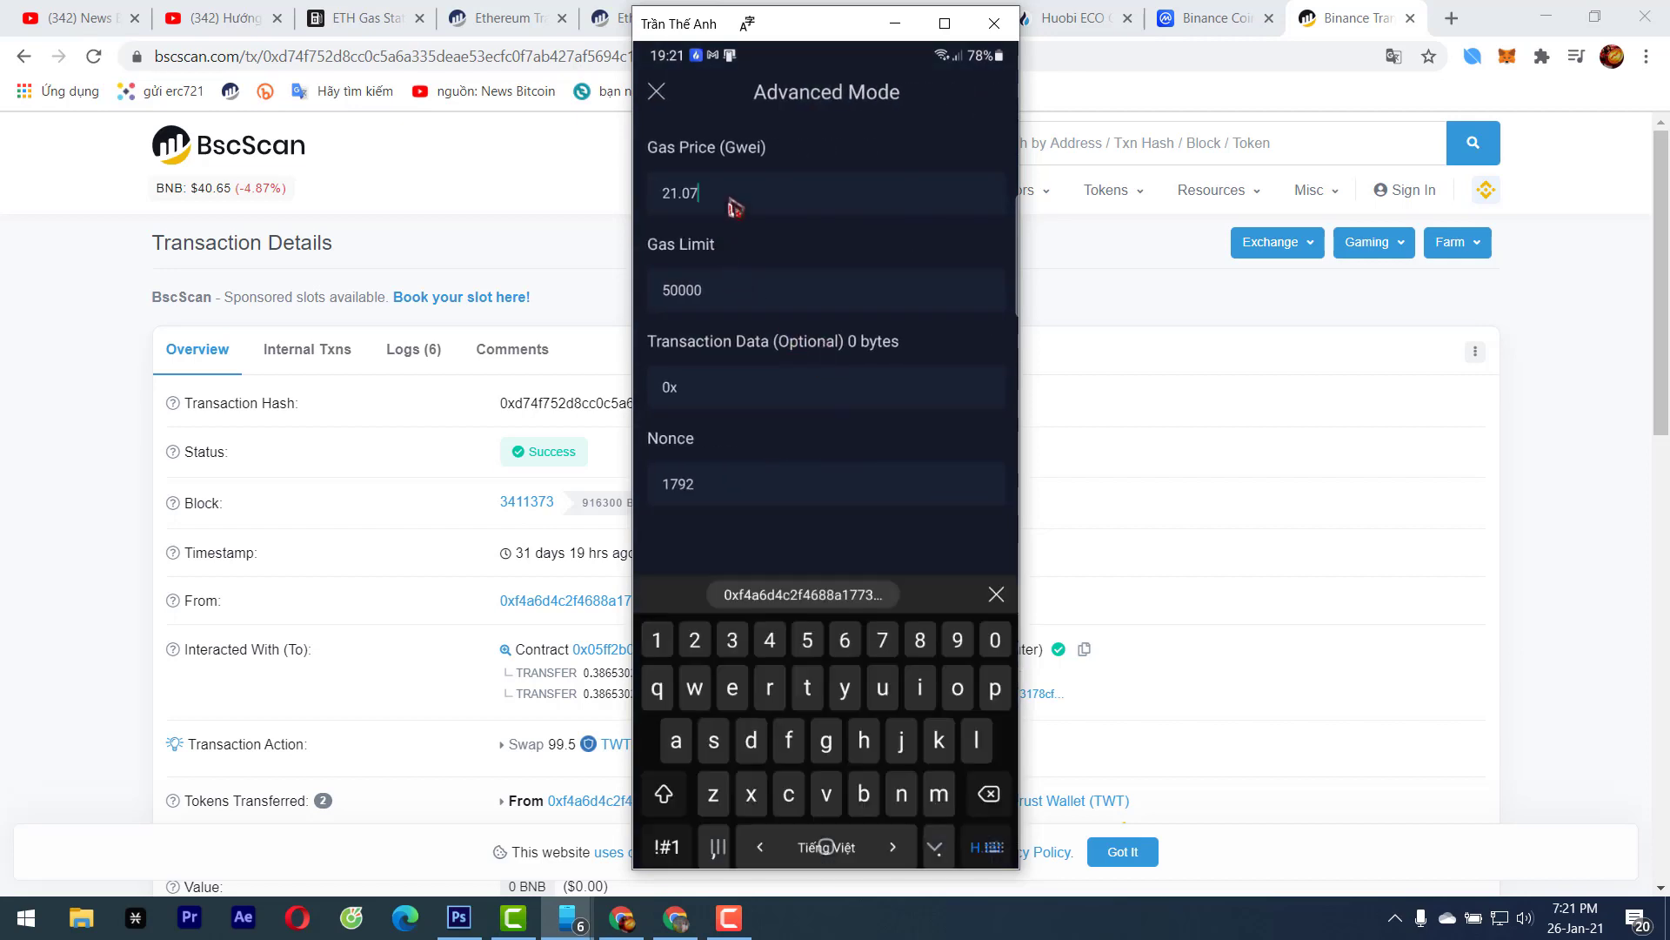
{"action": "key", "text": "BackSpace"}
{"action": "key", "text": "BackSpace"}
{"action": "key", "text": "BackSpace"}
{"action": "key", "text": "BackSpace"}
{"action": "key", "text": "BackSpace"}
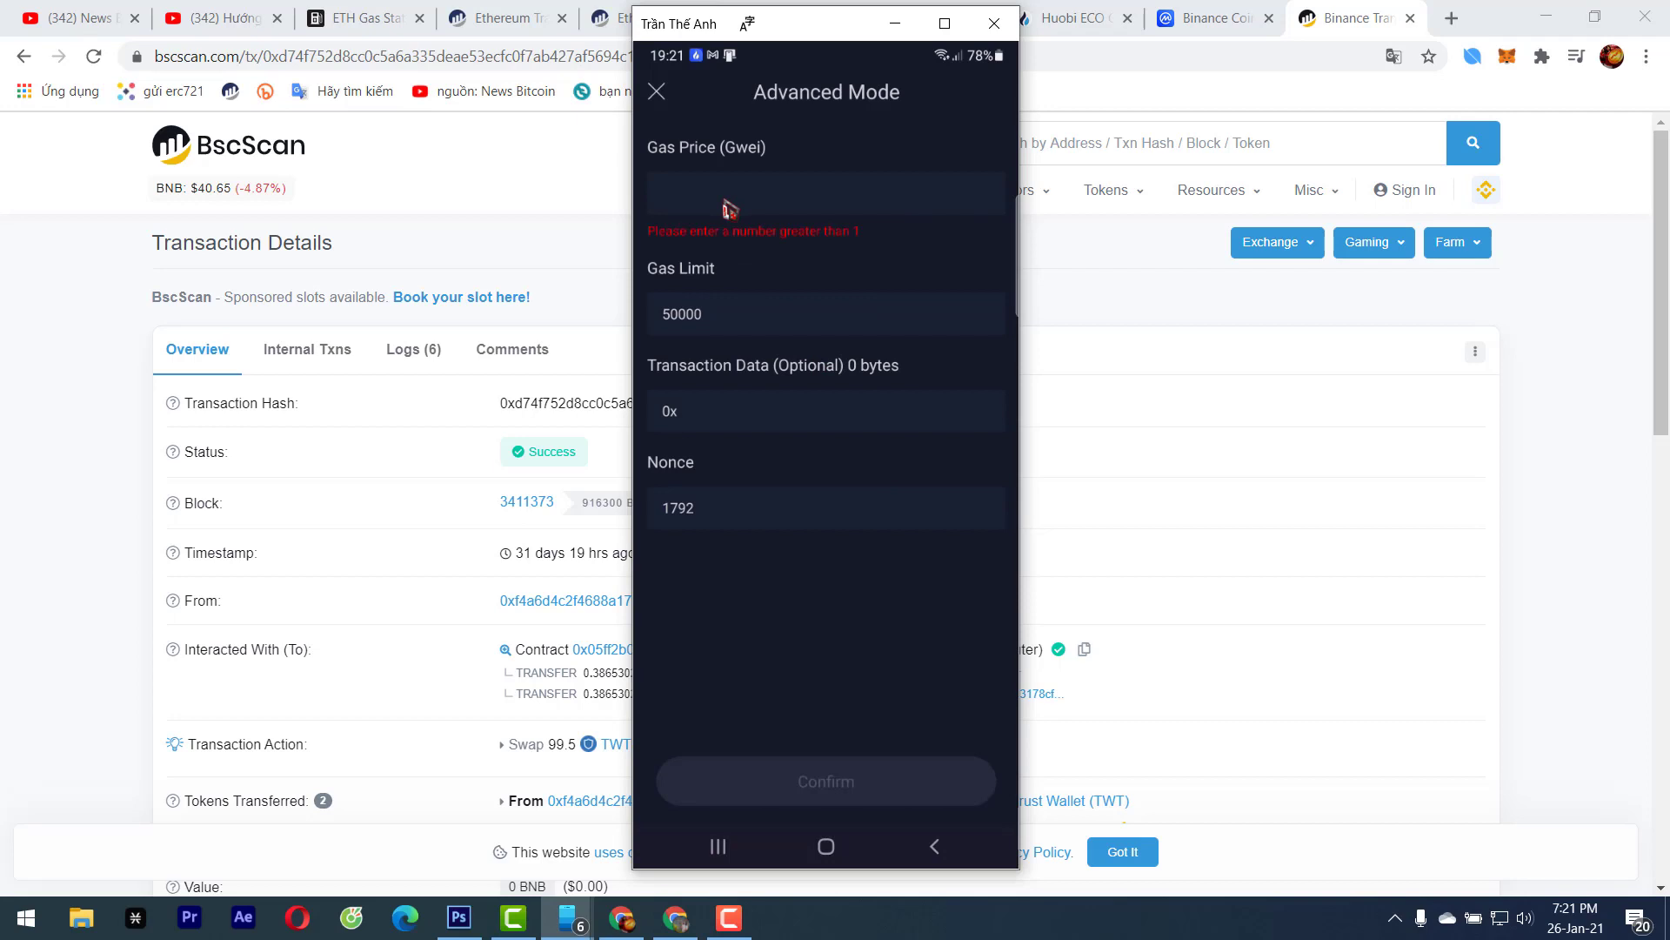
{"action": "type", "text": "3"}
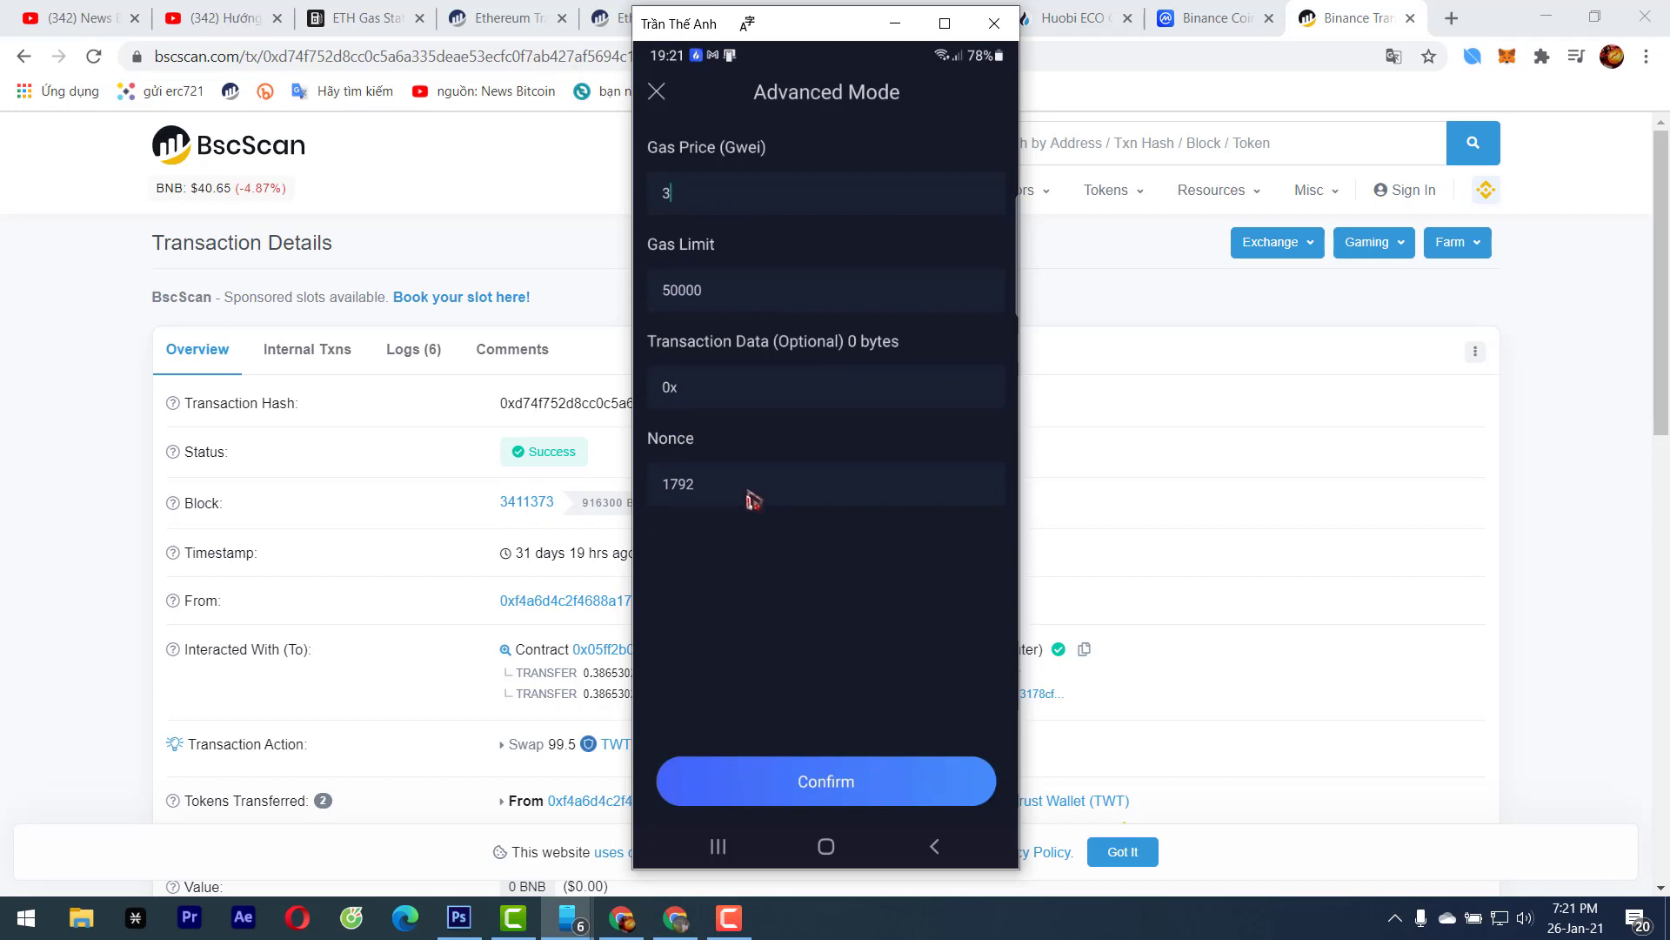
Look up the nonce of the Huobi ECO Chain transaction in Chrome and return to the phone's Advanced Mode settings
{"action": "left_click", "coordinate": [1479, 522]}
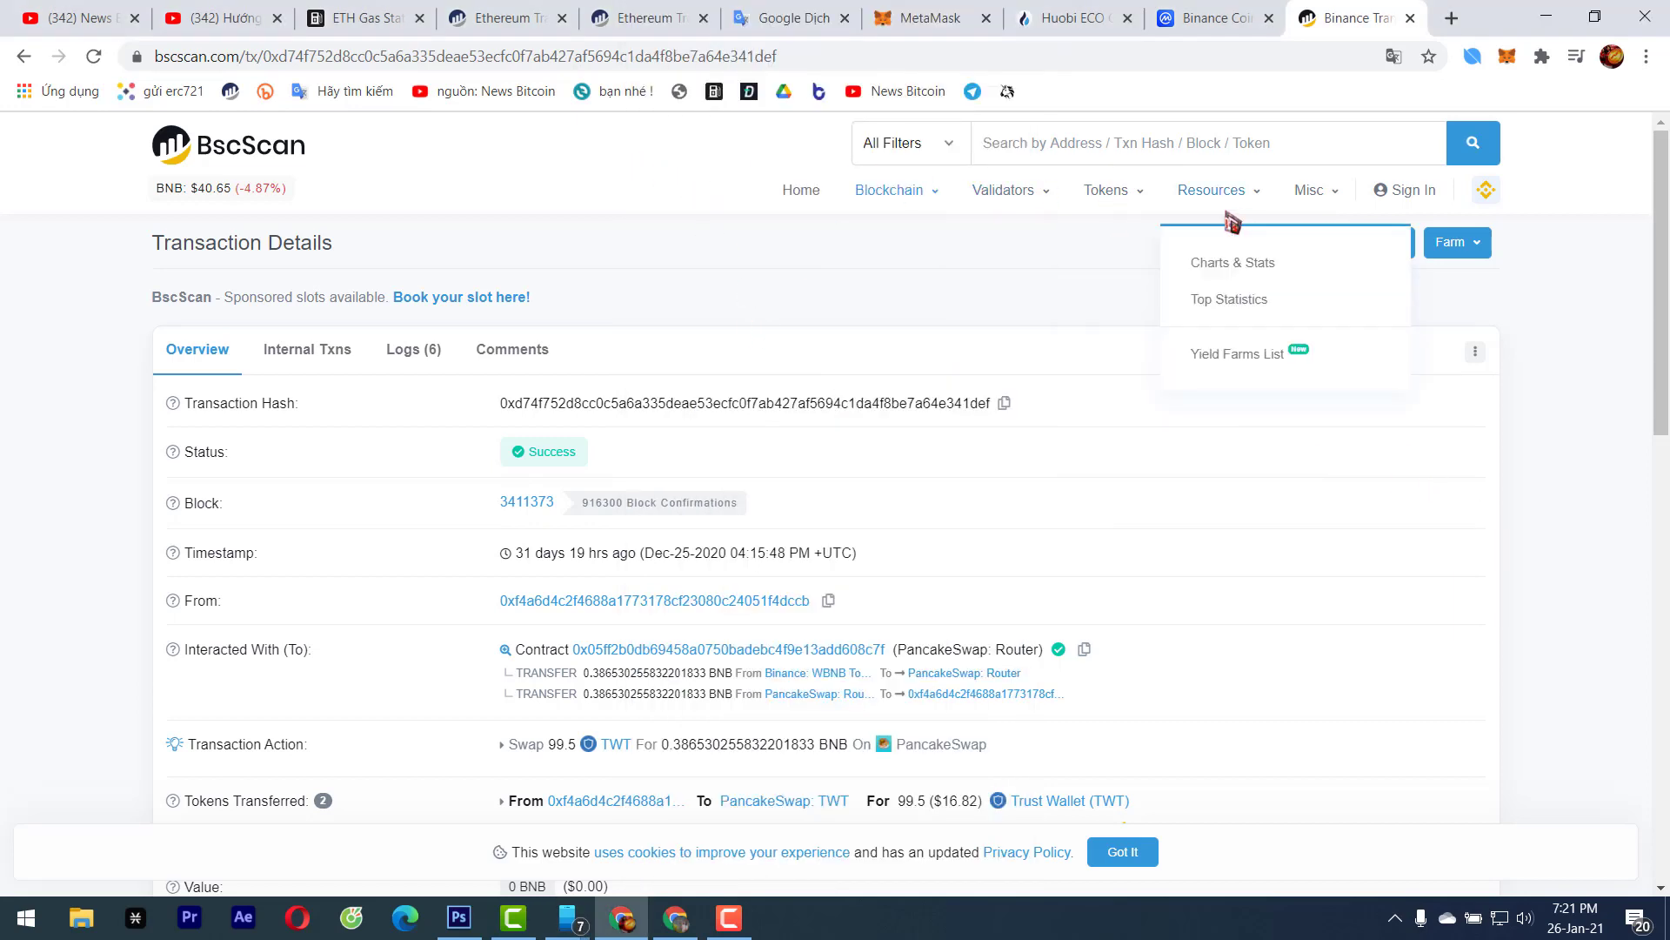
{"action": "left_click", "coordinate": [1077, 15]}
{"action": "scroll", "coordinate": [957, 531], "scroll_direction": "down", "scroll_amount": 5}
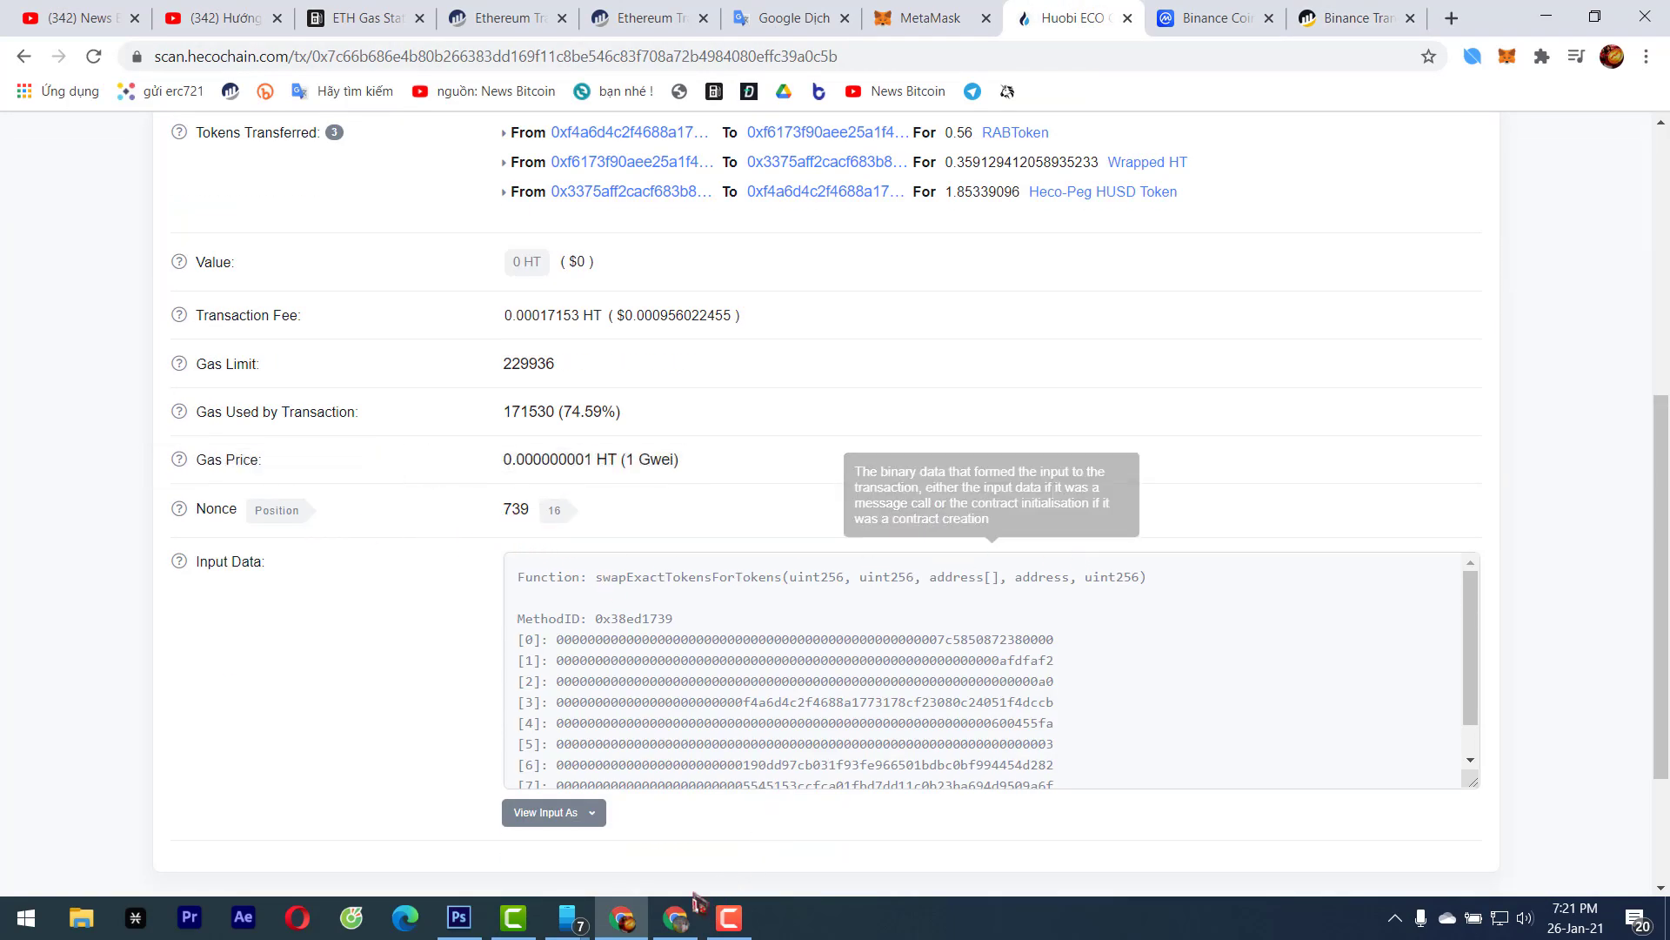
{"action": "mouse_move", "coordinate": [569, 917]}
{"action": "left_click", "coordinate": [679, 813]}
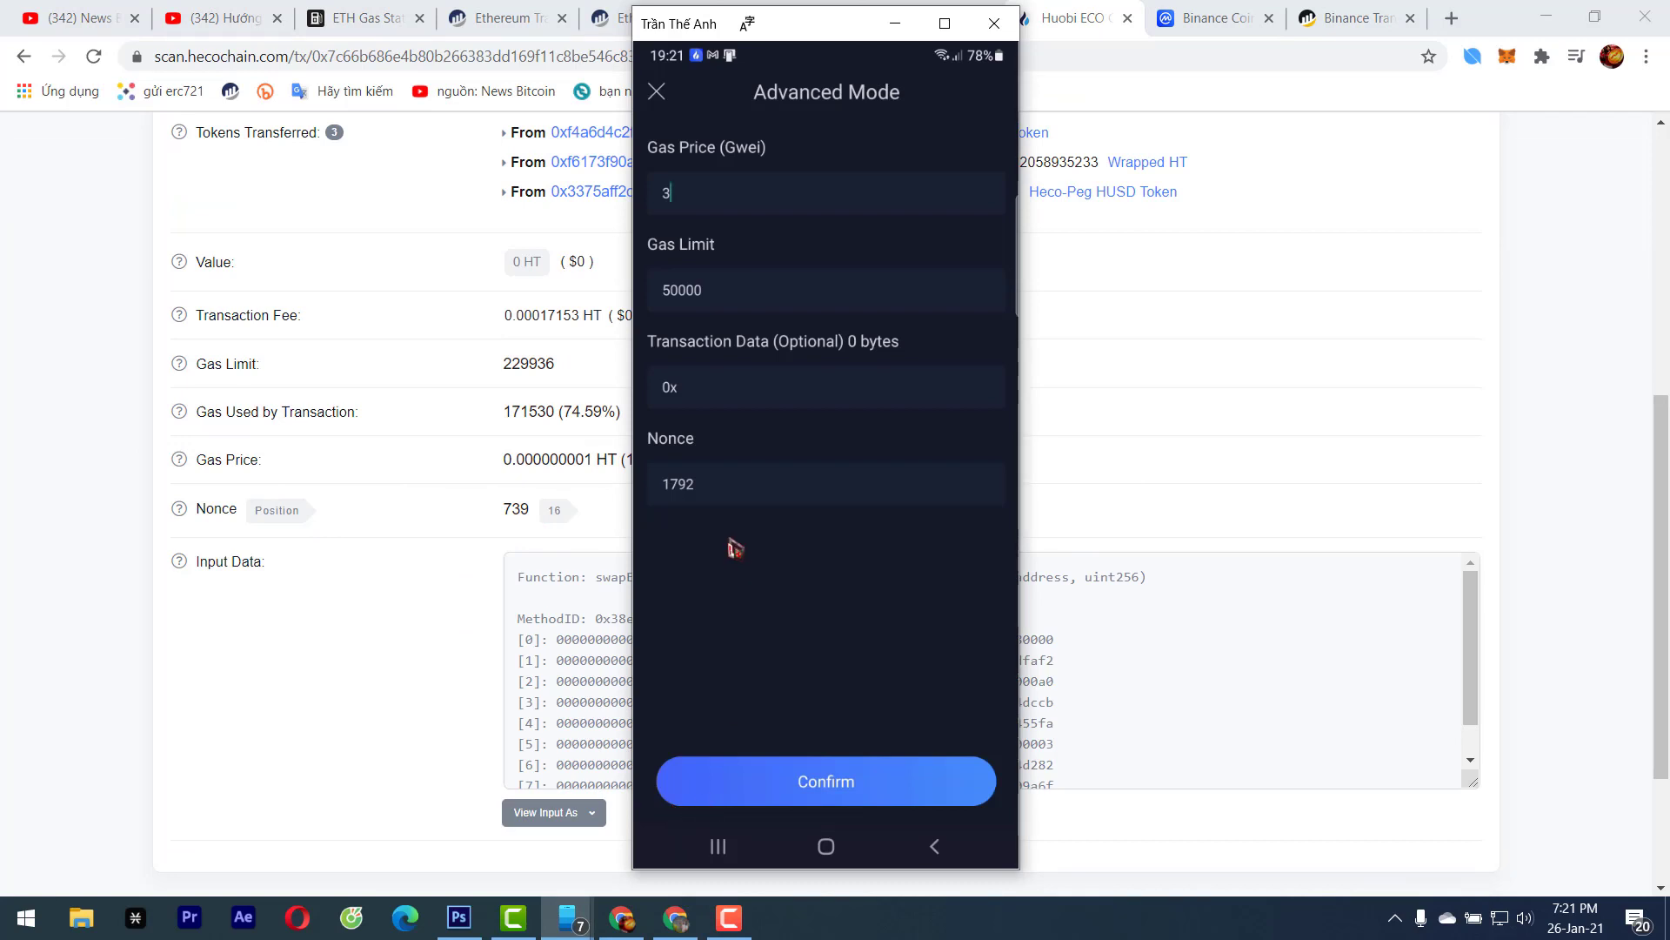
Set the HT transfer's nonce to 739 in the Advanced Mode settings and enter 0 as the transfer amount
{"action": "double_click", "coordinate": [670, 485]}
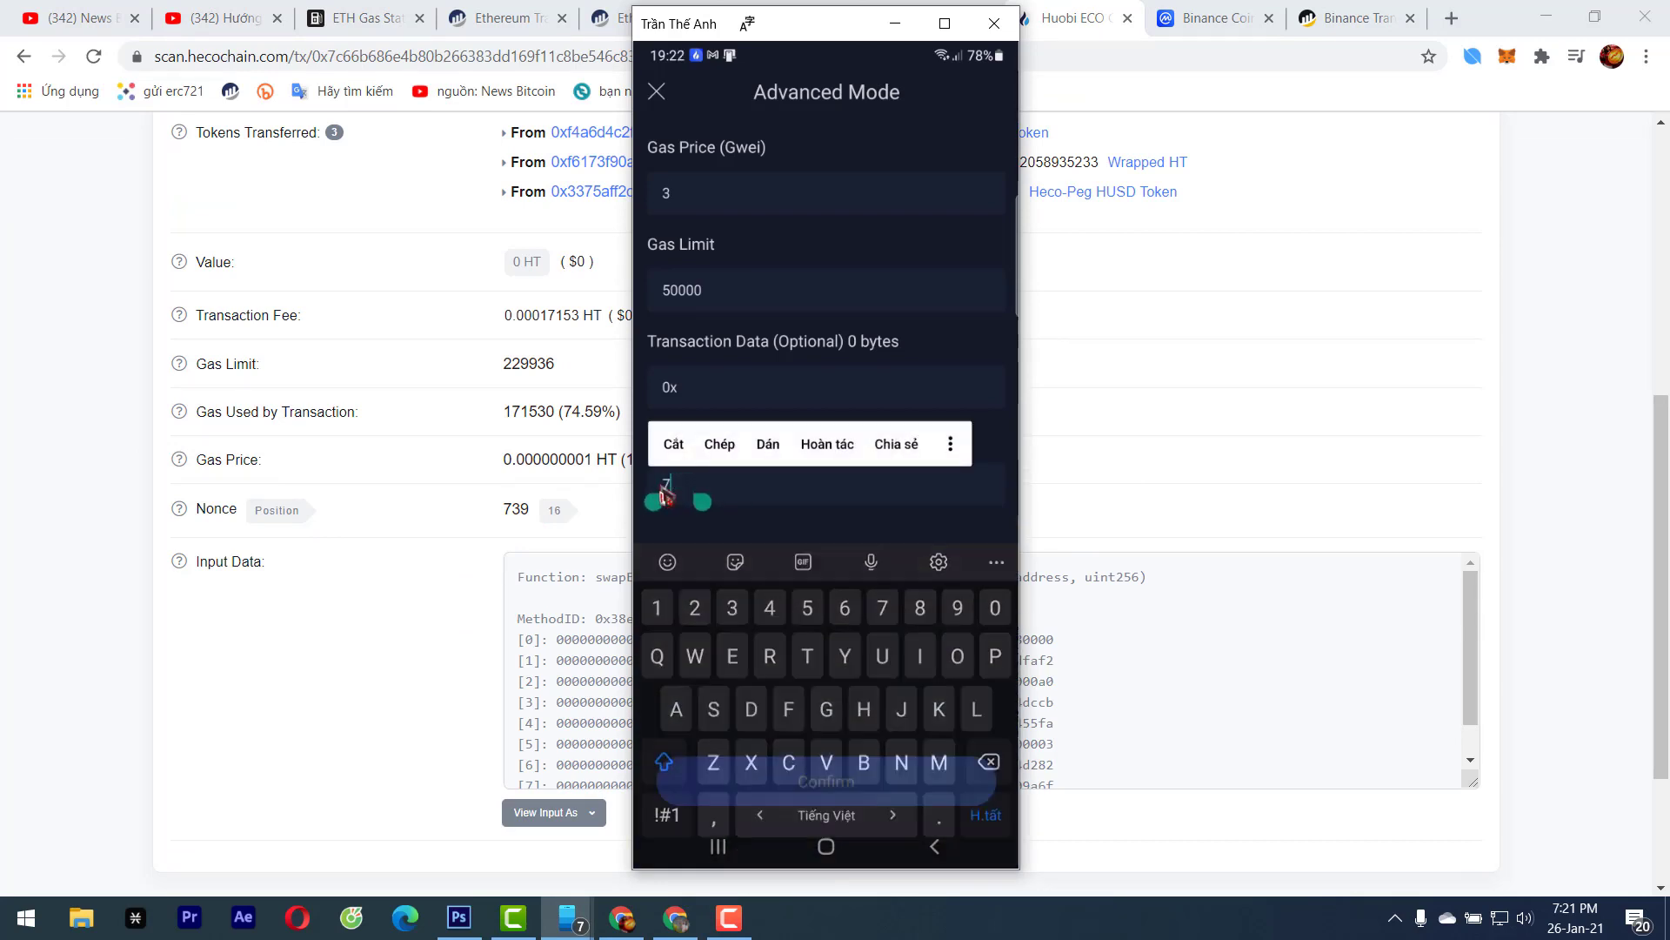
{"action": "type", "text": "7"}
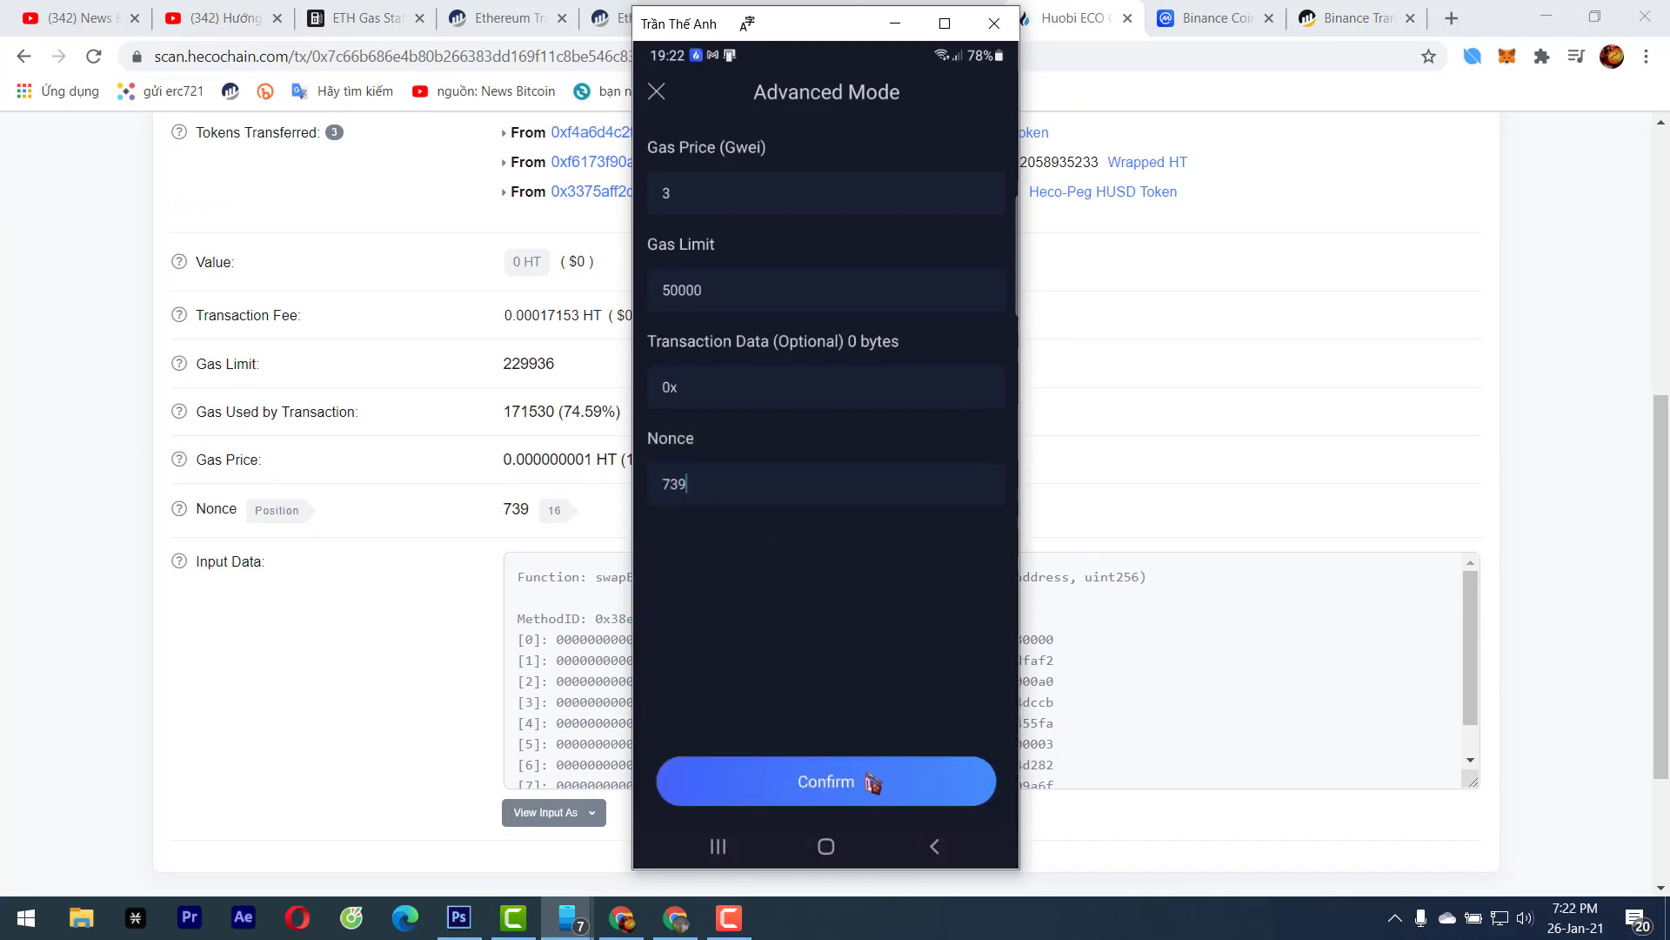
{"action": "left_click", "coordinate": [877, 783]}
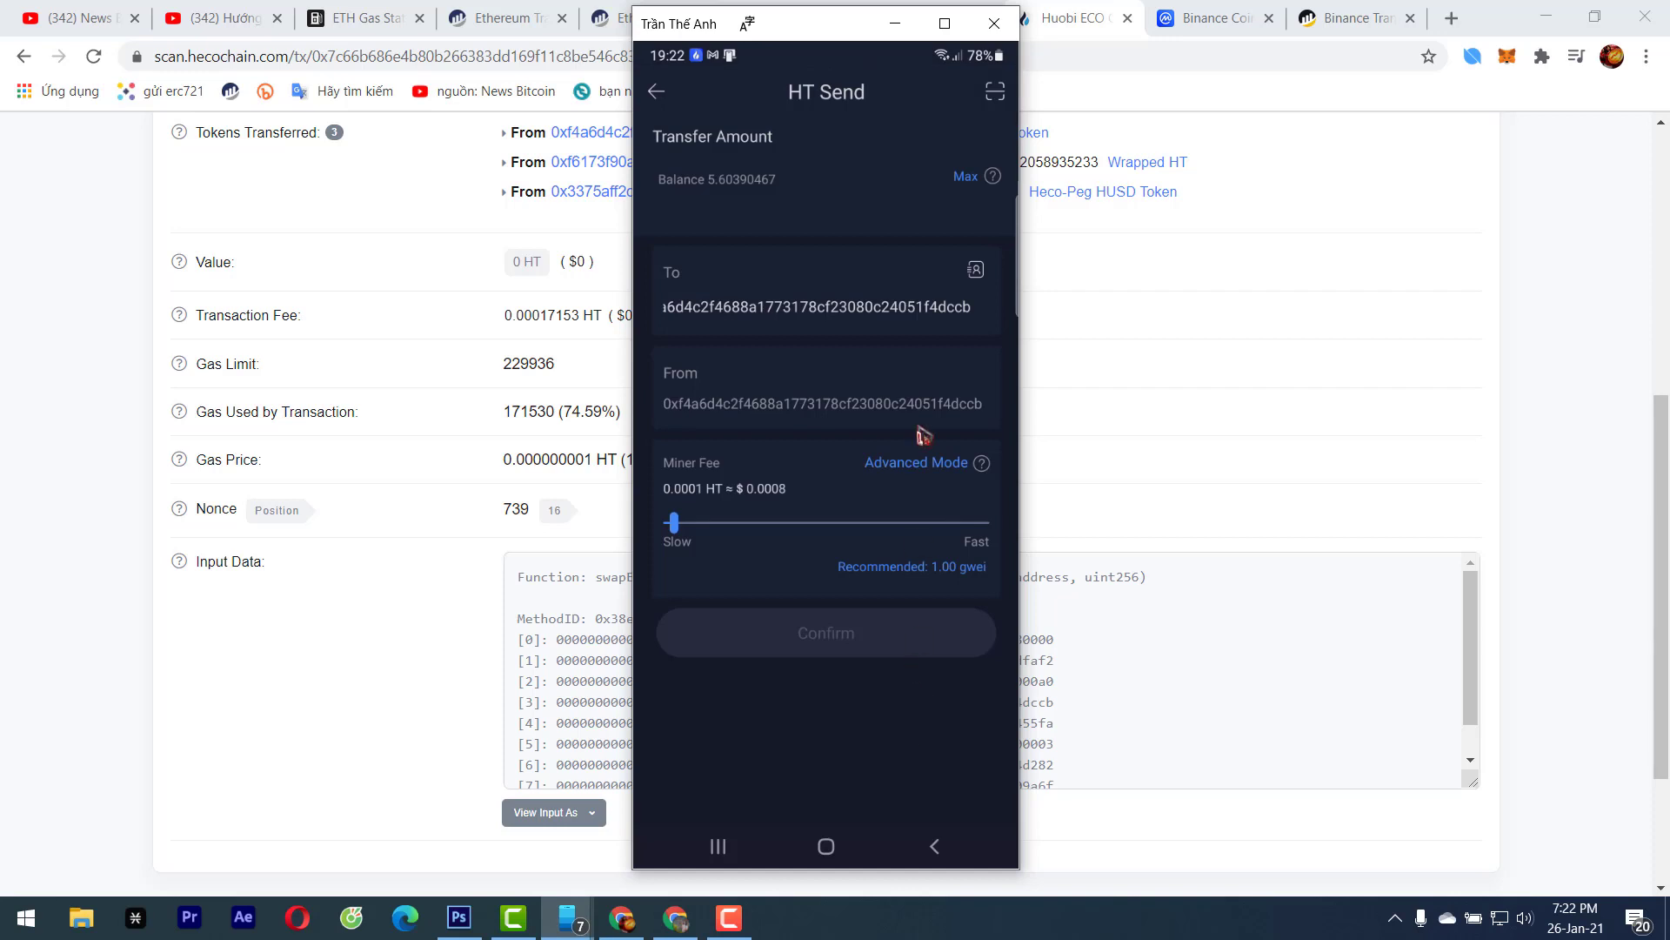
{"action": "left_click", "coordinate": [806, 189]}
{"action": "type", "text": "0"}
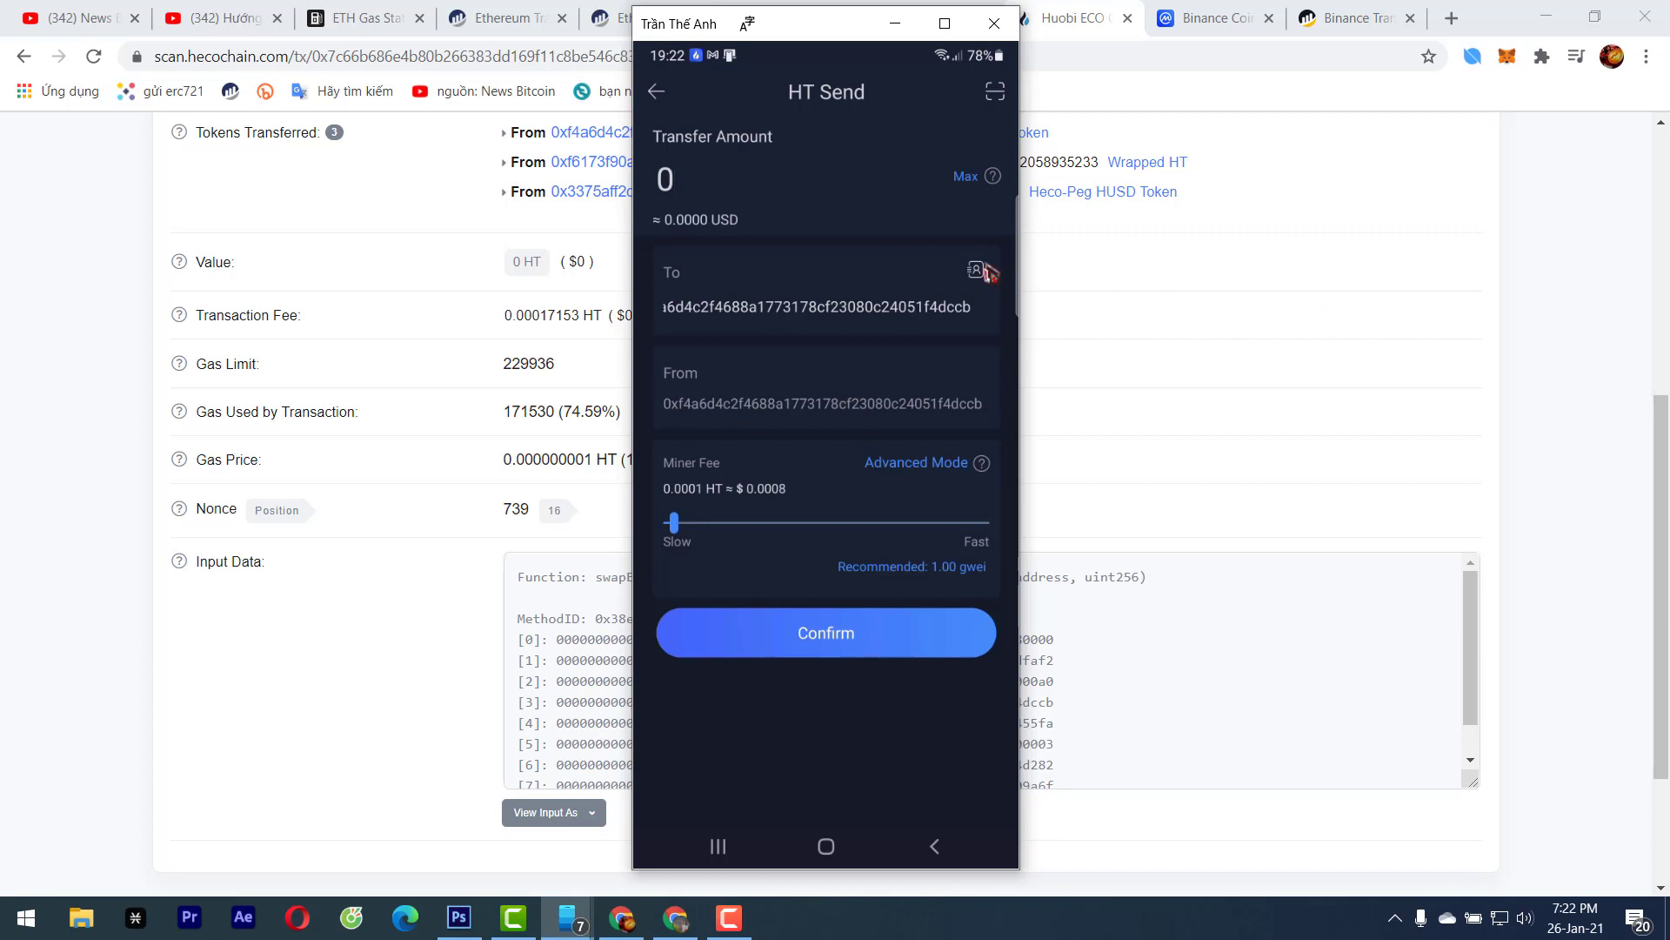
Return to Chrome and show the Google Translate notes on the rules for cancelling sent orders
{"action": "left_click", "coordinate": [1449, 282]}
{"action": "scroll", "coordinate": [1540, 398], "scroll_direction": "up", "scroll_amount": 5}
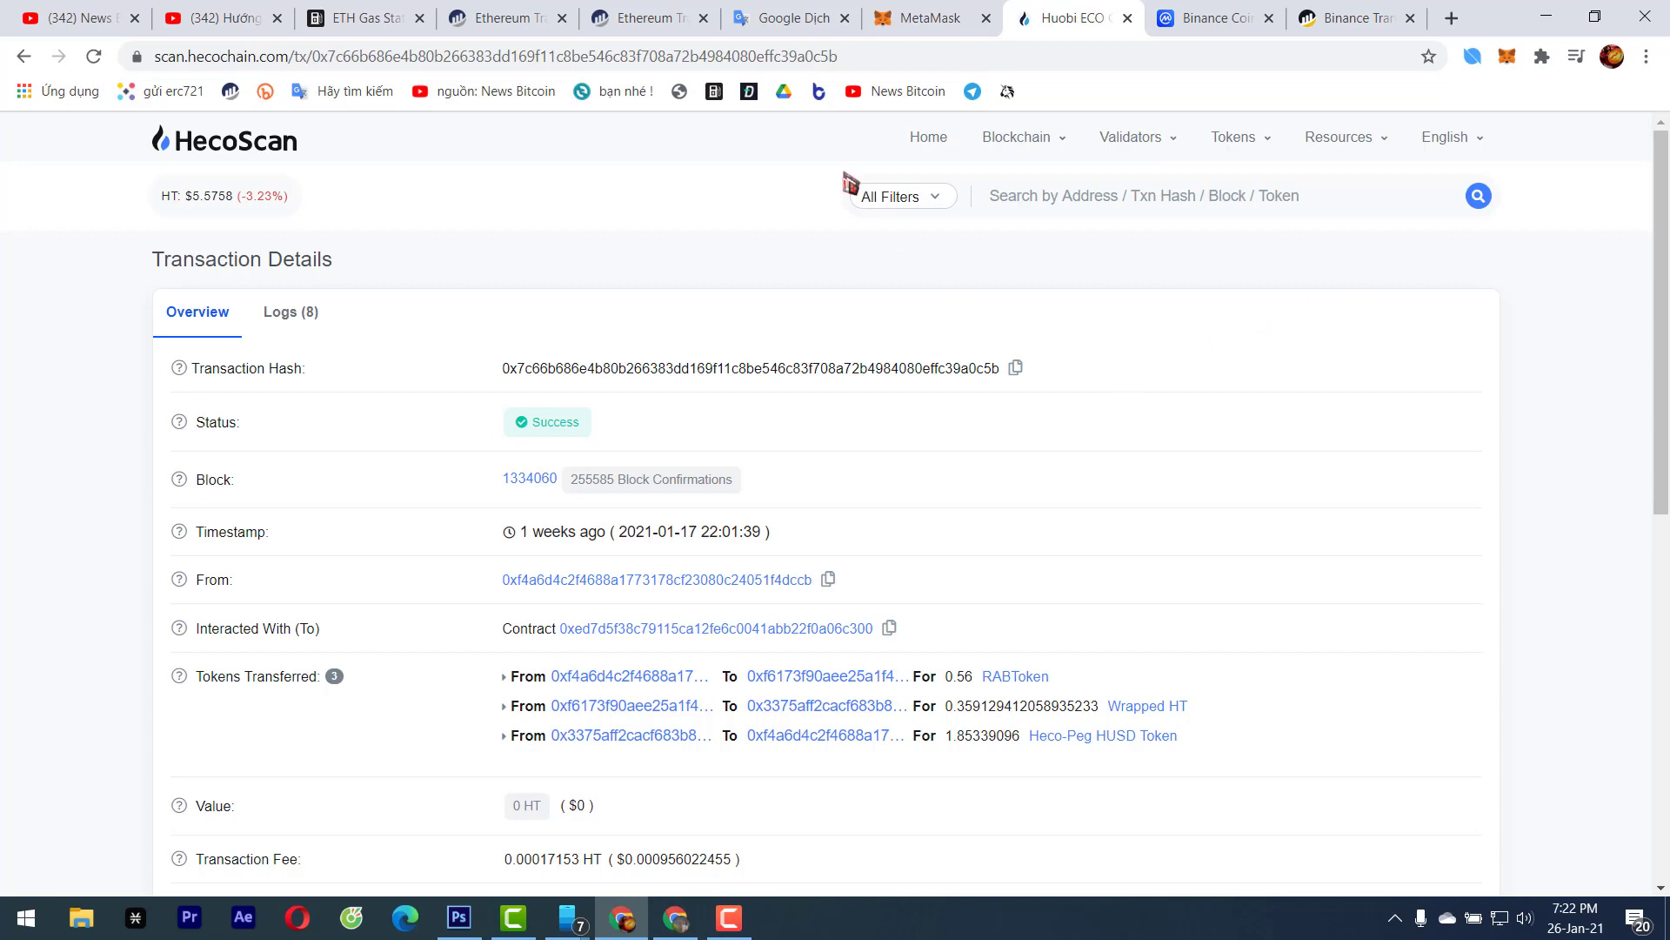
{"action": "left_click", "coordinate": [786, 19]}
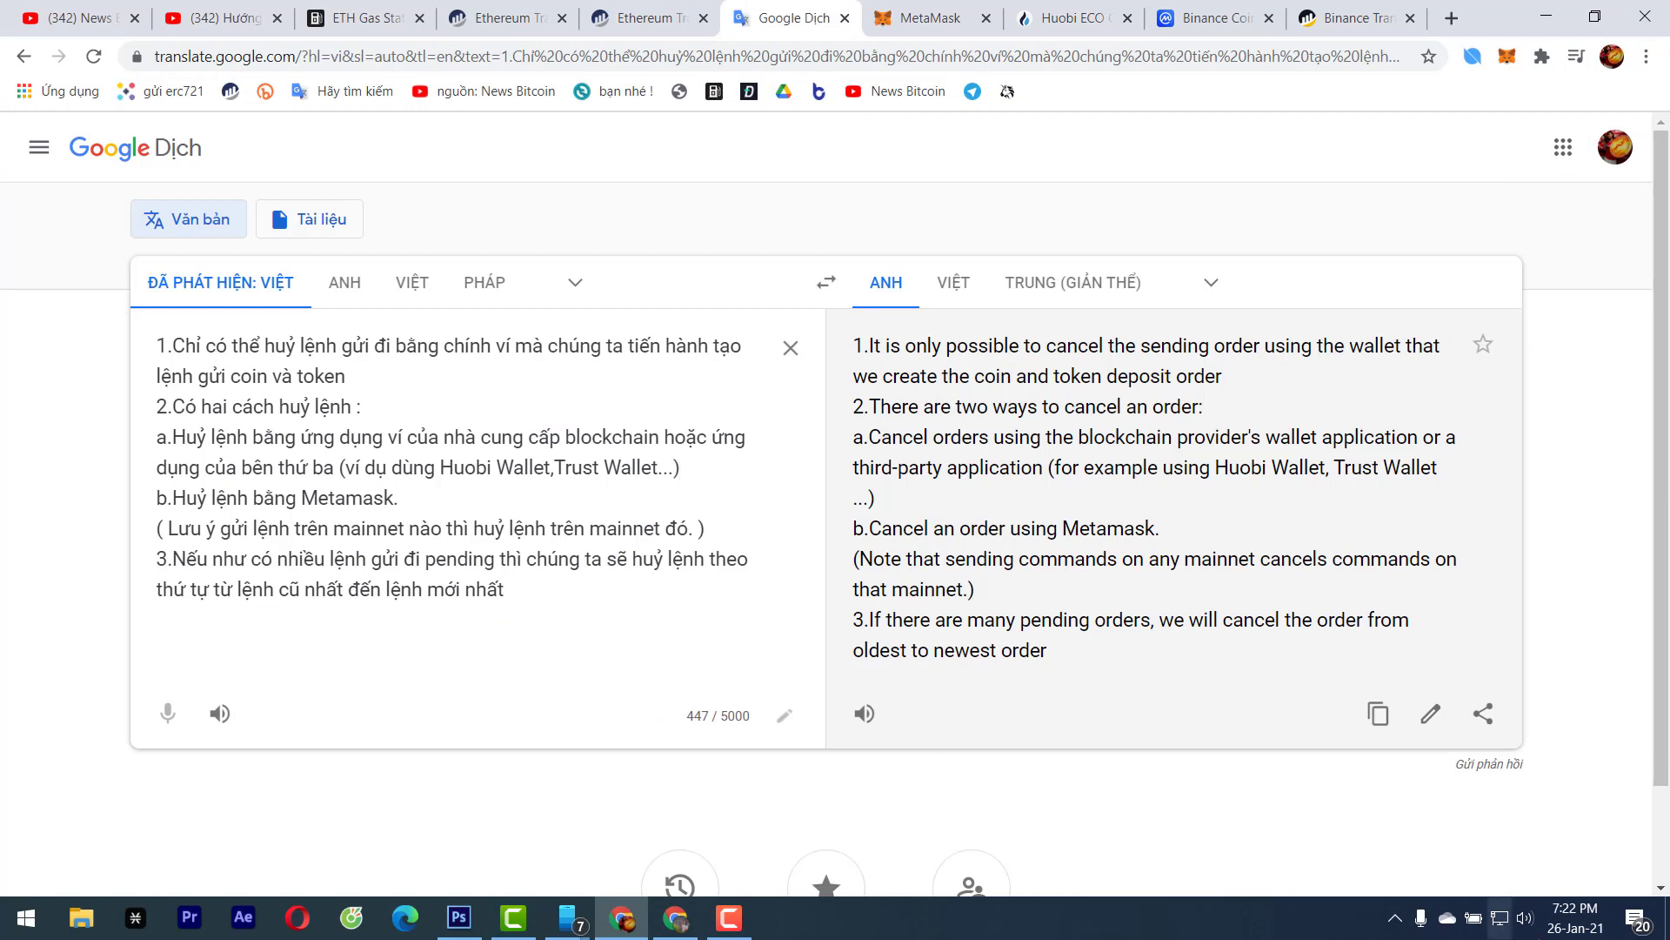